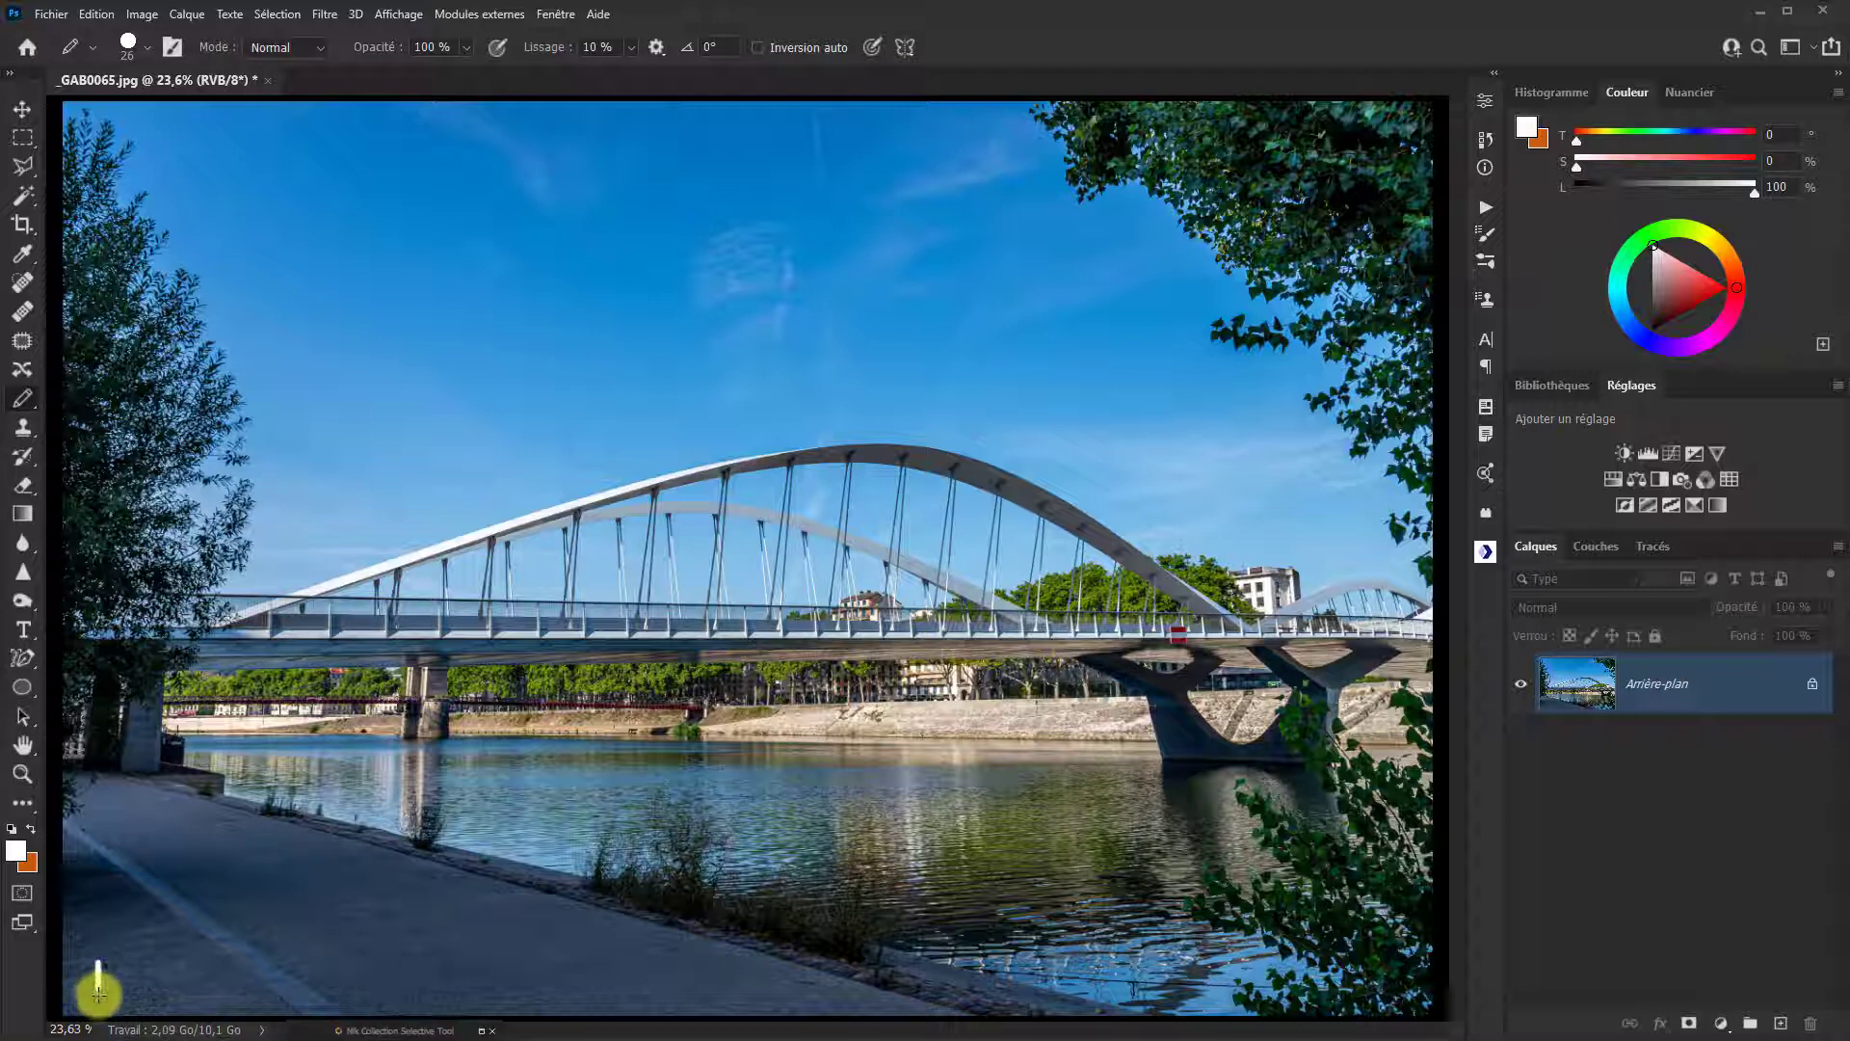
Step: Handwrite "Pont" in white in the photo's lower-left corner and a signature in its lower-right corner with the Pencil tool
{"action": "mouse_move", "coordinate": [98, 997]}
{"action": "left_mouse_down"}
{"action": "mouse_move", "coordinate": [106, 963]}
{"action": "mouse_move", "coordinate": [102, 980]}
{"action": "mouse_move", "coordinate": [153, 997]}
{"action": "mouse_move", "coordinate": [196, 976]}
{"action": "left_mouse_up"}
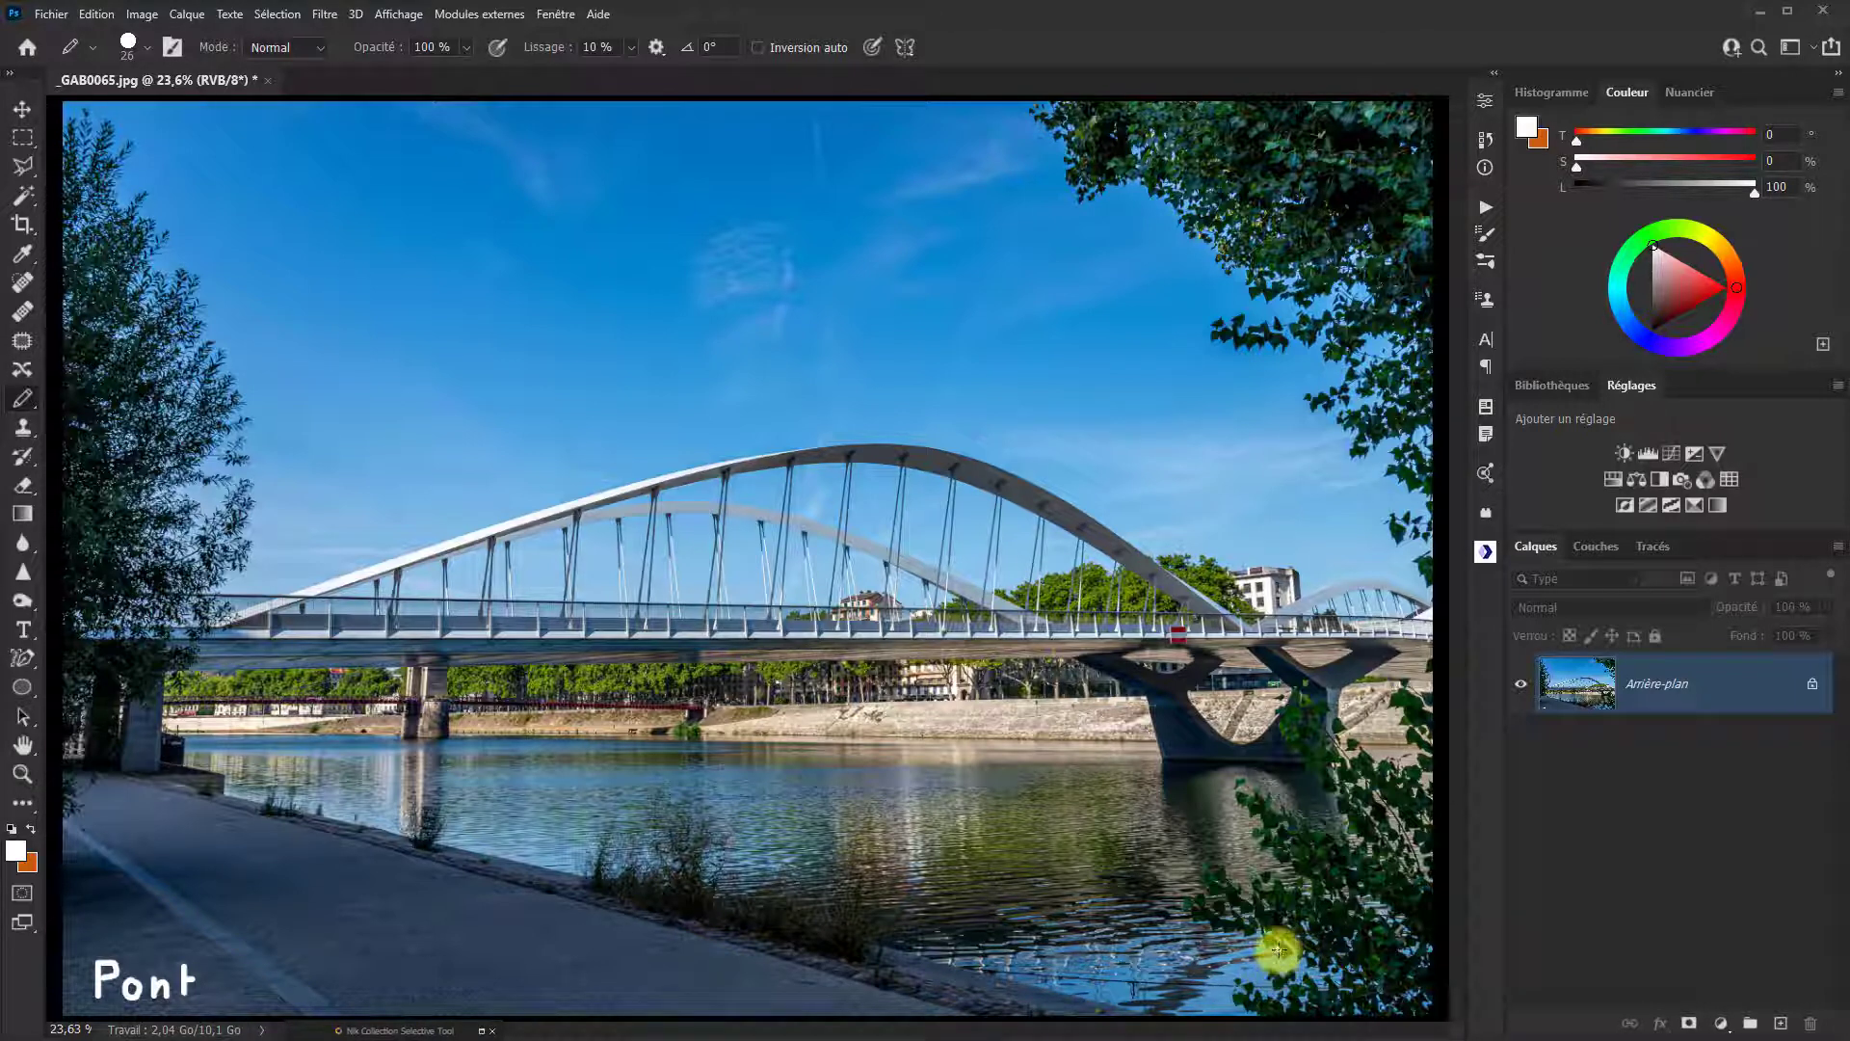
{"action": "mouse_move", "coordinate": [1278, 952]}
{"action": "left_mouse_down"}
{"action": "mouse_move", "coordinate": [1249, 983]}
{"action": "mouse_move", "coordinate": [1304, 941]}
{"action": "mouse_move", "coordinate": [1289, 980]}
{"action": "mouse_move", "coordinate": [1374, 980]}
{"action": "mouse_move", "coordinate": [1272, 975]}
{"action": "mouse_move", "coordinate": [1391, 978]}
{"action": "mouse_move", "coordinate": [1376, 997]}
{"action": "left_mouse_up"}
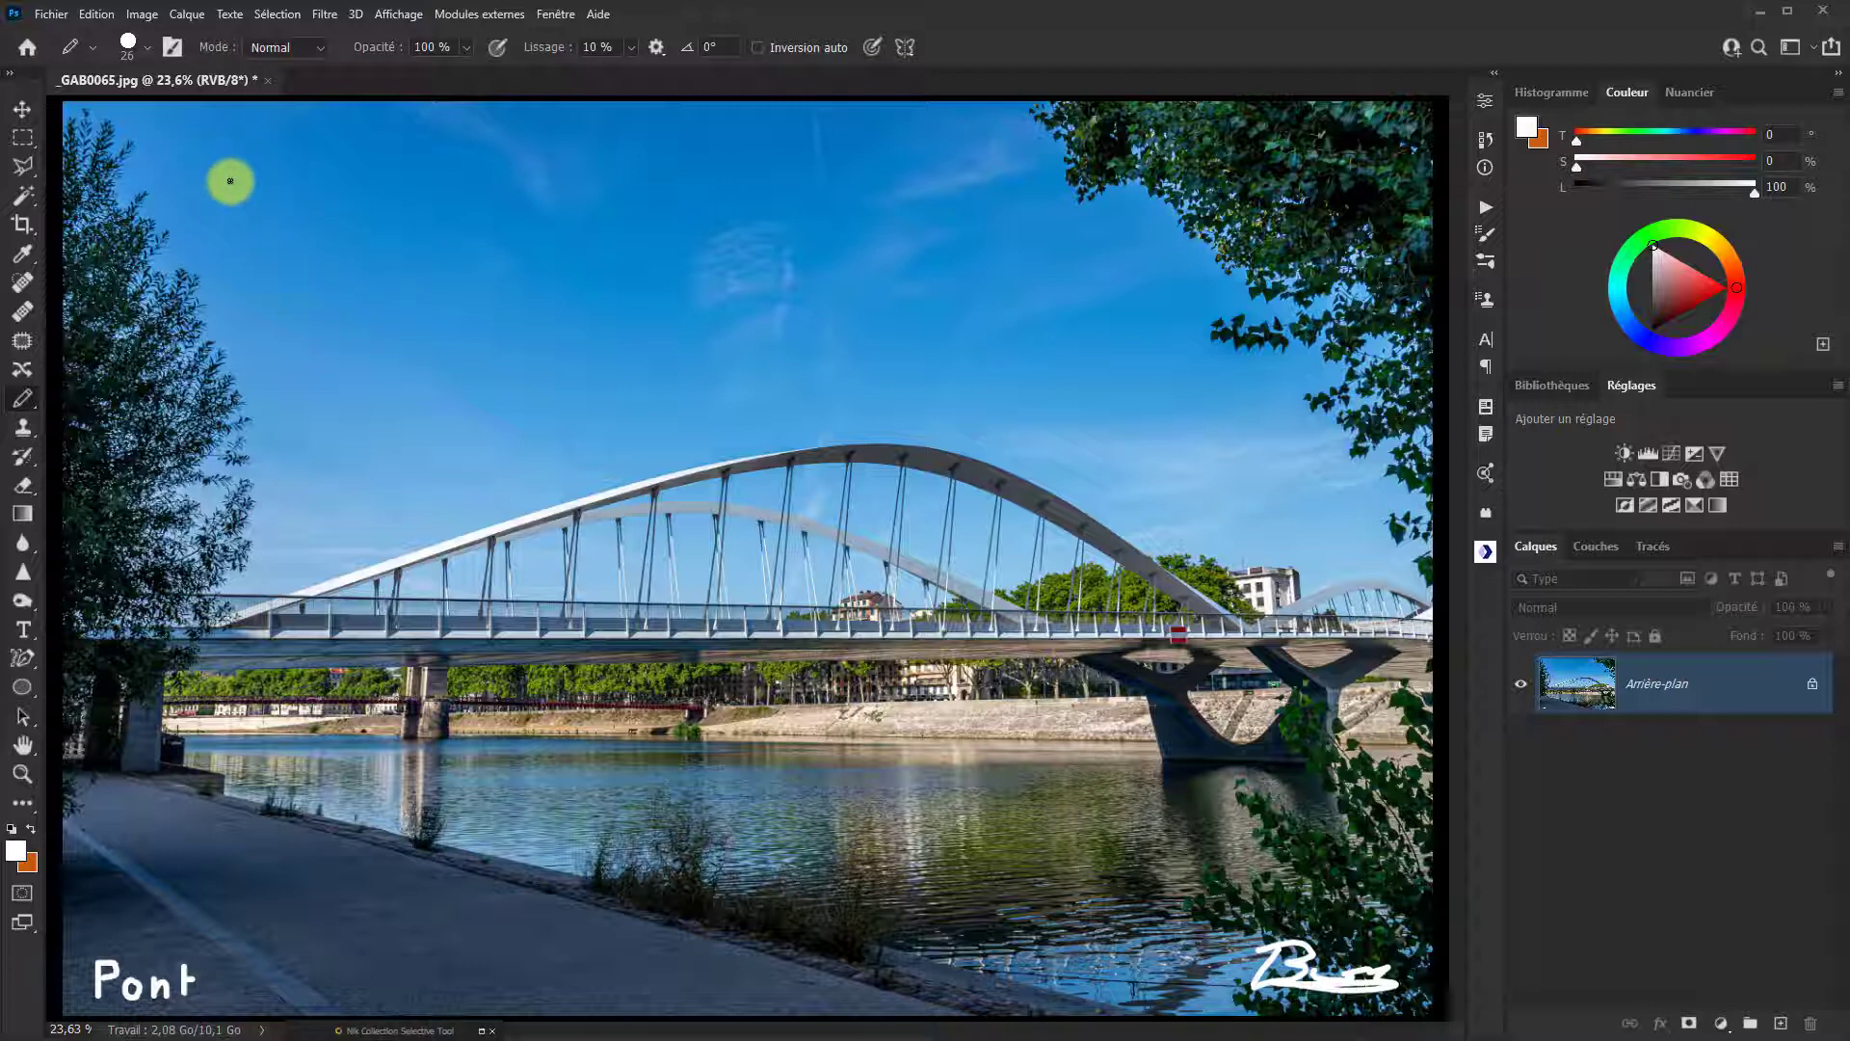
Step: Paint a small filled white square in the upper-left sky of the background layer with the Pencil tool
{"action": "right_click", "coordinate": [21, 398]}
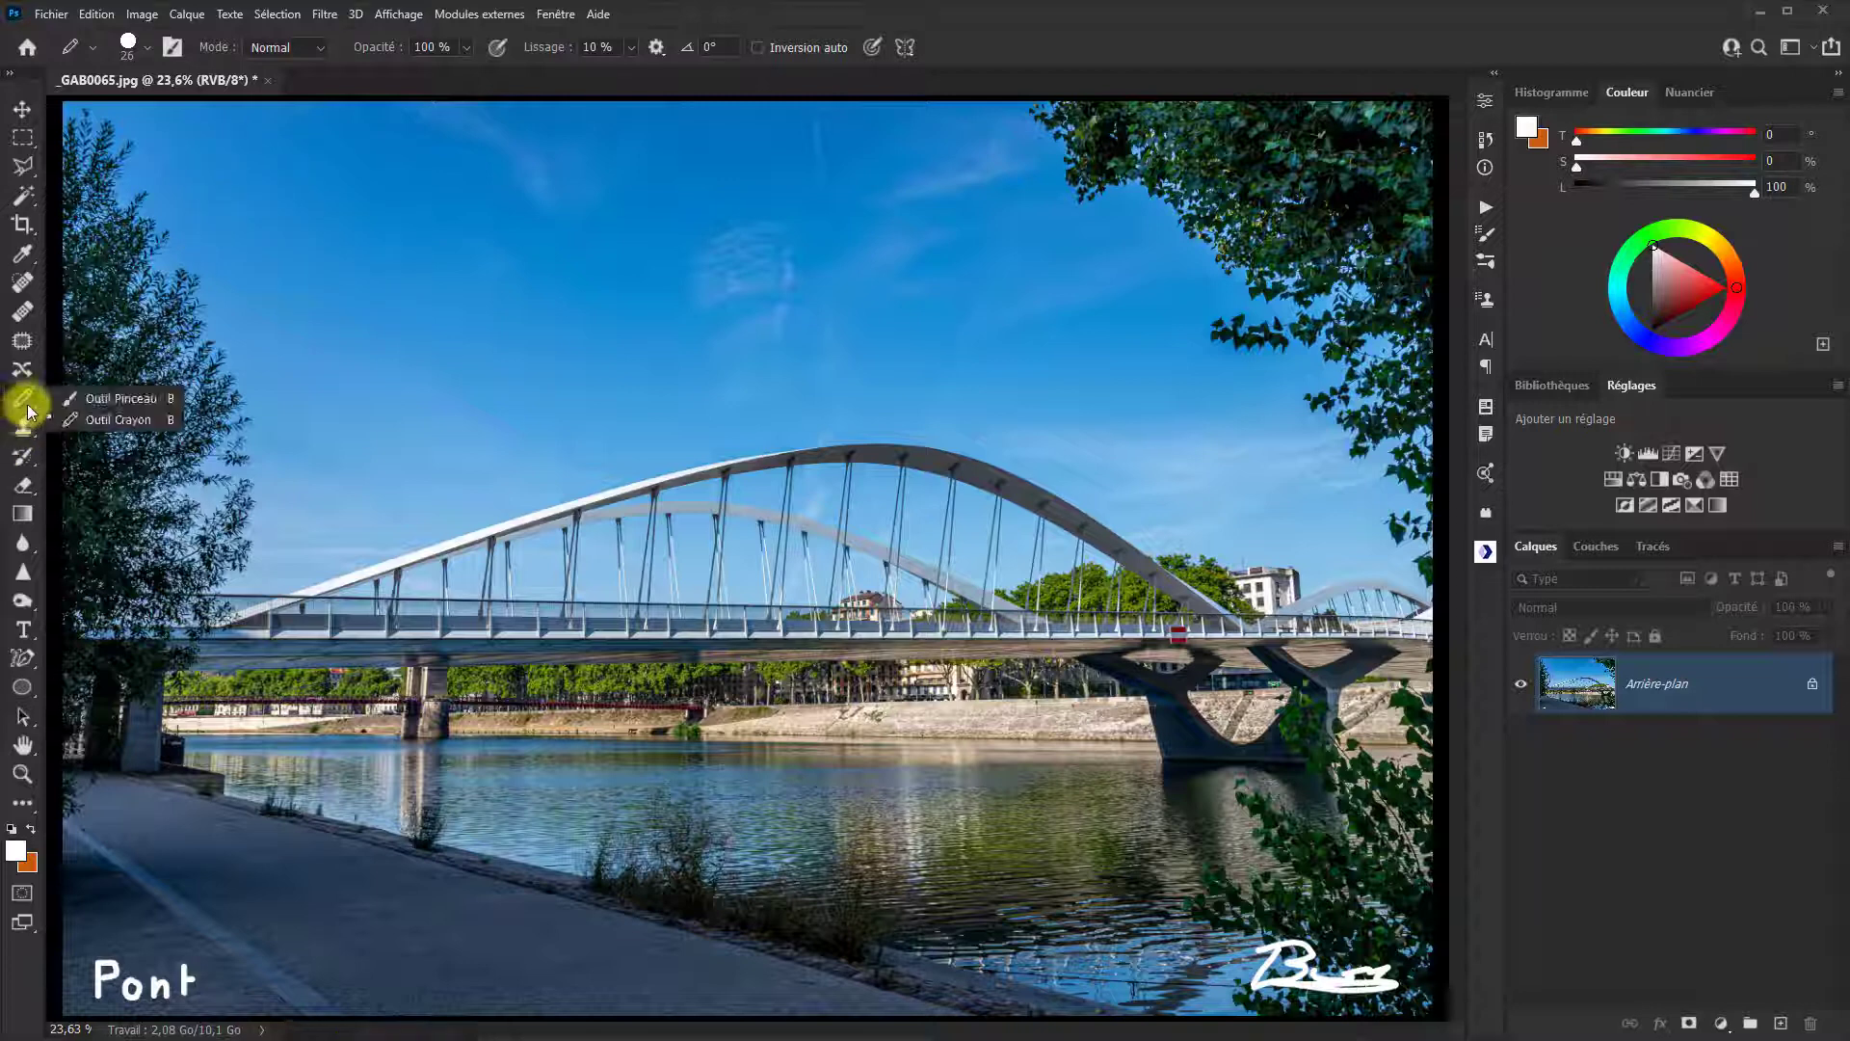
{"action": "left_click", "coordinate": [104, 421]}
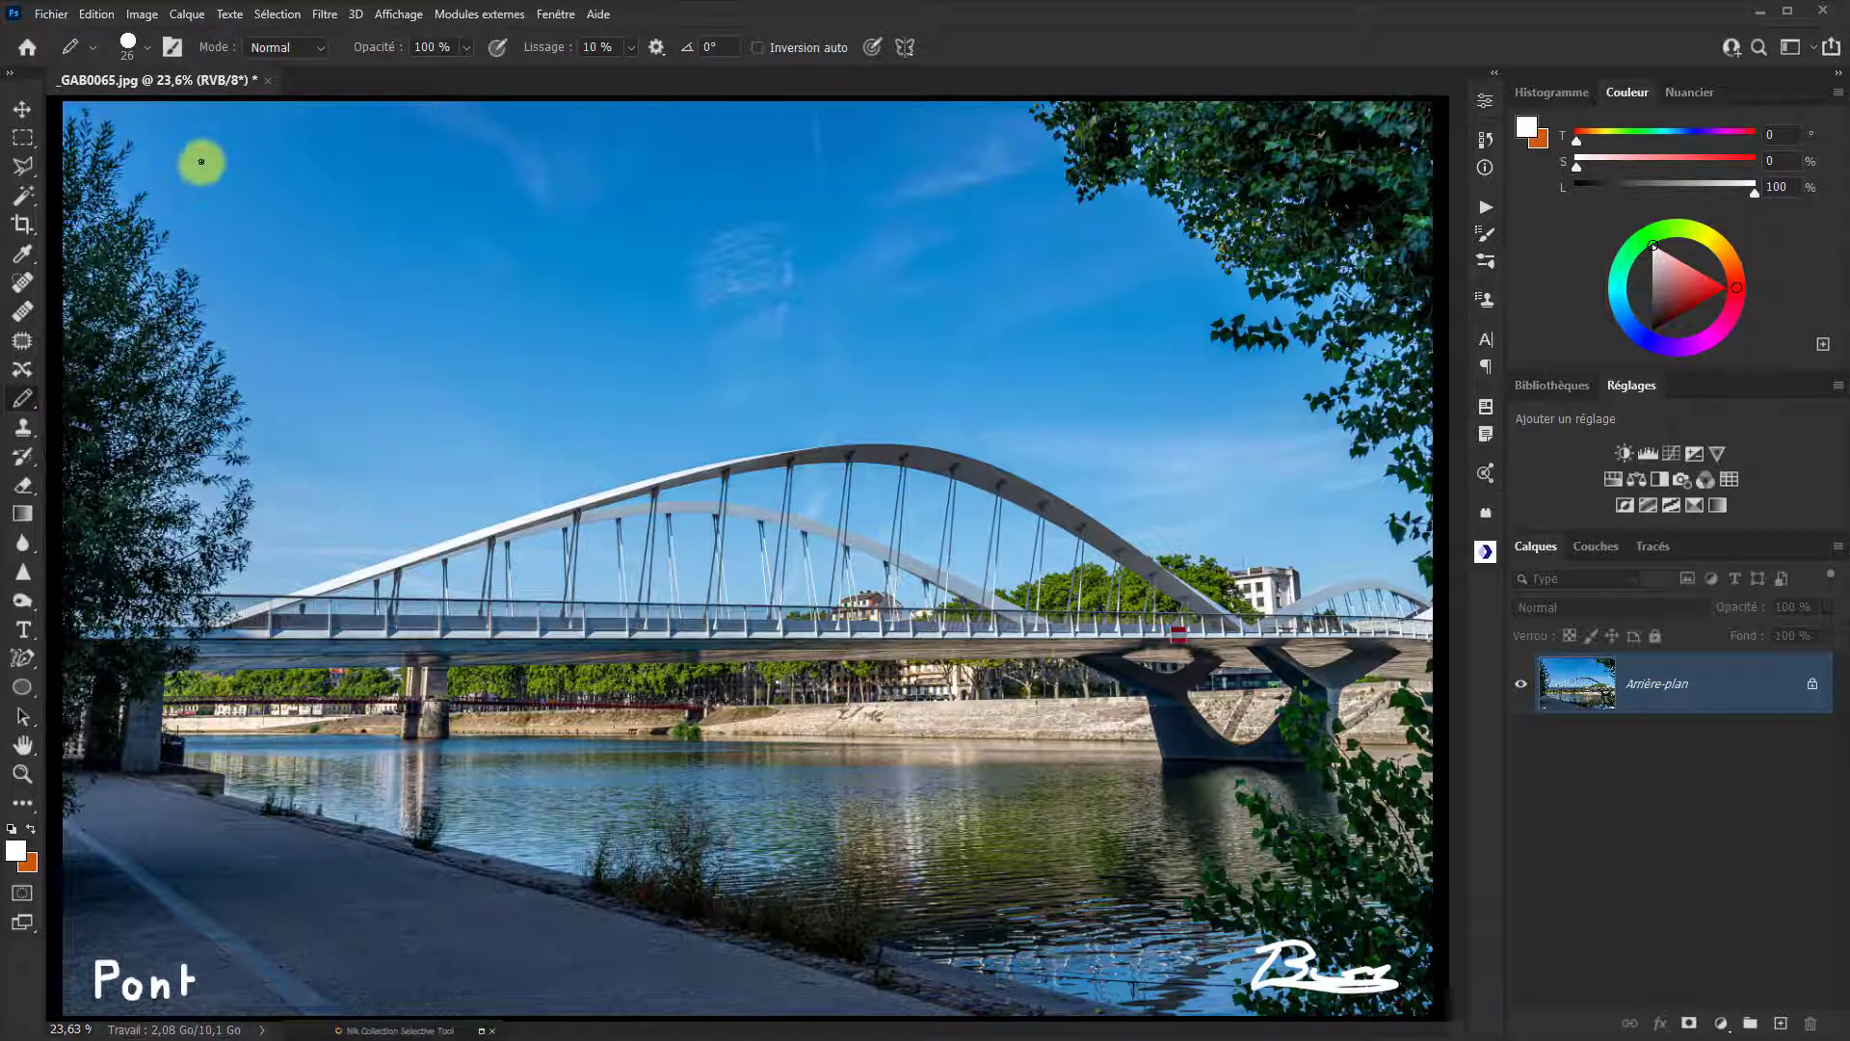
{"action": "mouse_move", "coordinate": [207, 164]}
{"action": "left_mouse_down"}
{"action": "mouse_move", "coordinate": [251, 193]}
{"action": "mouse_move", "coordinate": [211, 182]}
{"action": "mouse_move", "coordinate": [232, 173]}
{"action": "left_mouse_up"}
Step: Paint an orange (c95a10) disc overlapping the white square's lower-right corner, using a 119 px Pencil
{"action": "right_click", "coordinate": [229, 177], "text": "alt"}
{"action": "left_click", "coordinate": [30, 829]}
{"action": "left_click", "coordinate": [15, 849]}
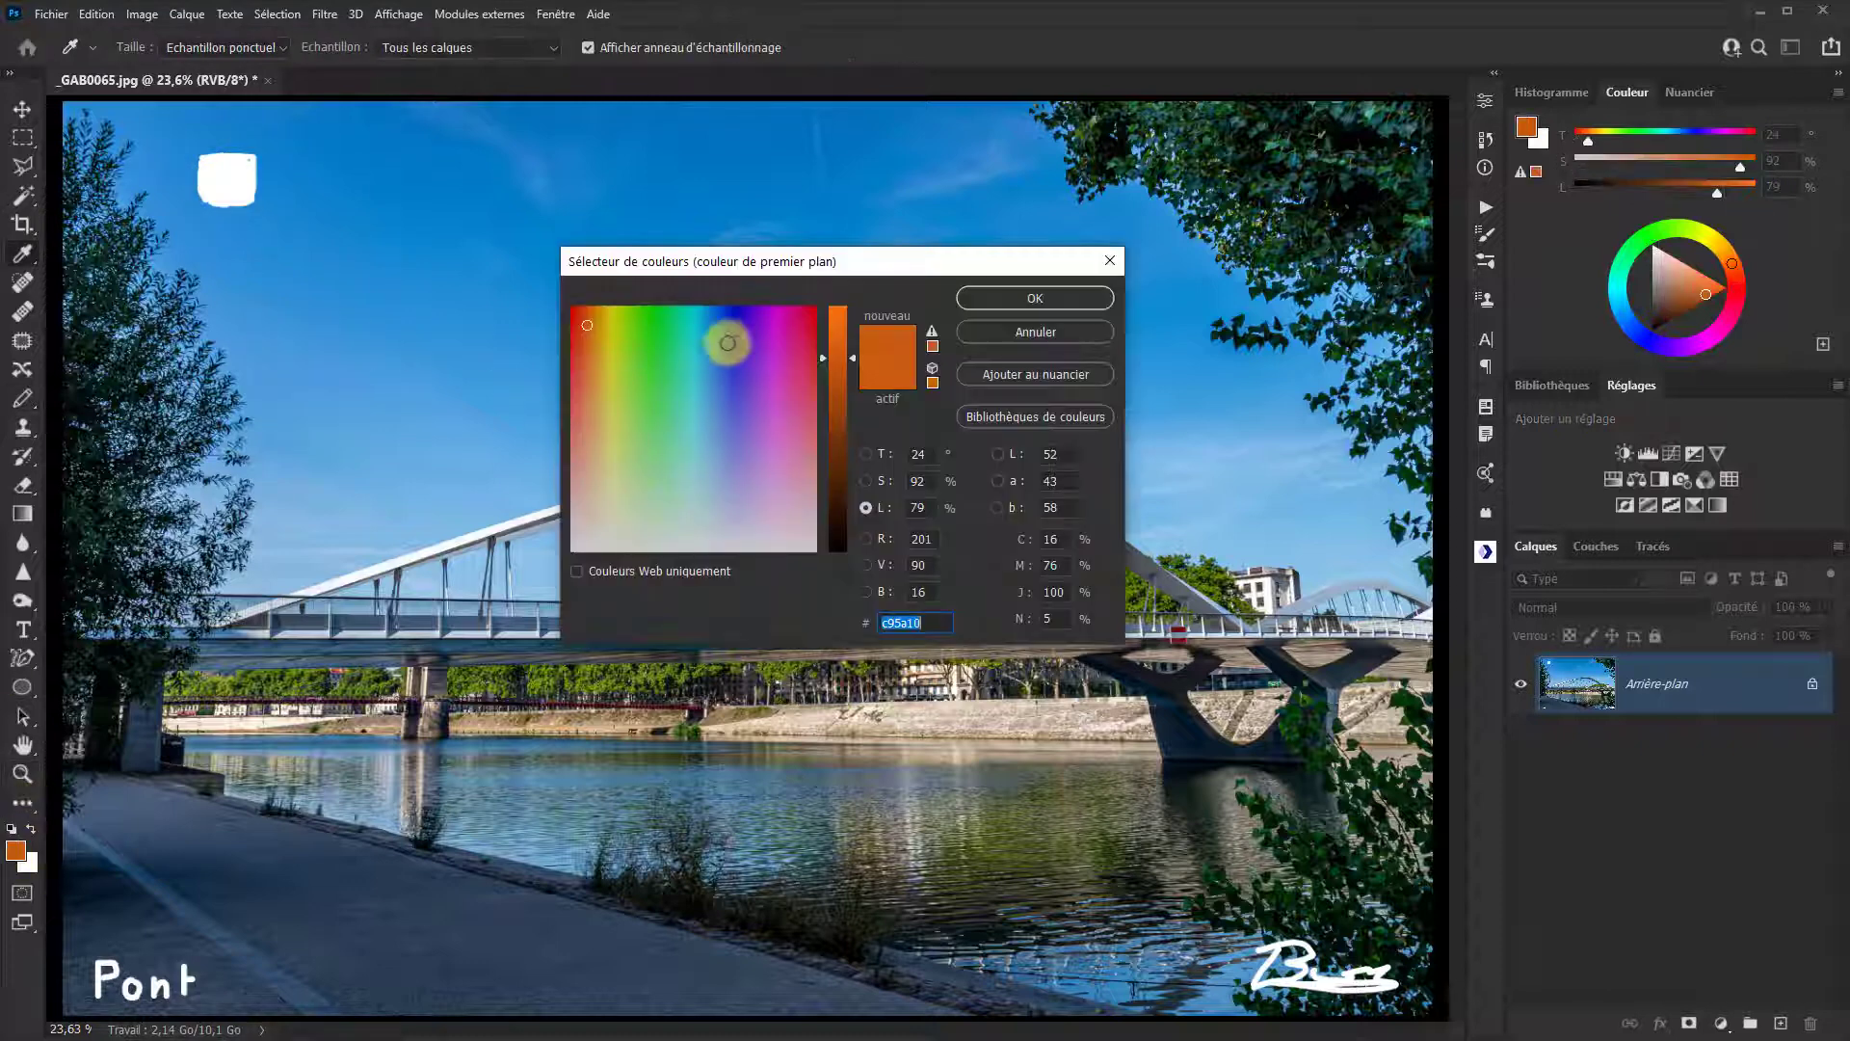
{"action": "left_click", "coordinate": [1077, 300]}
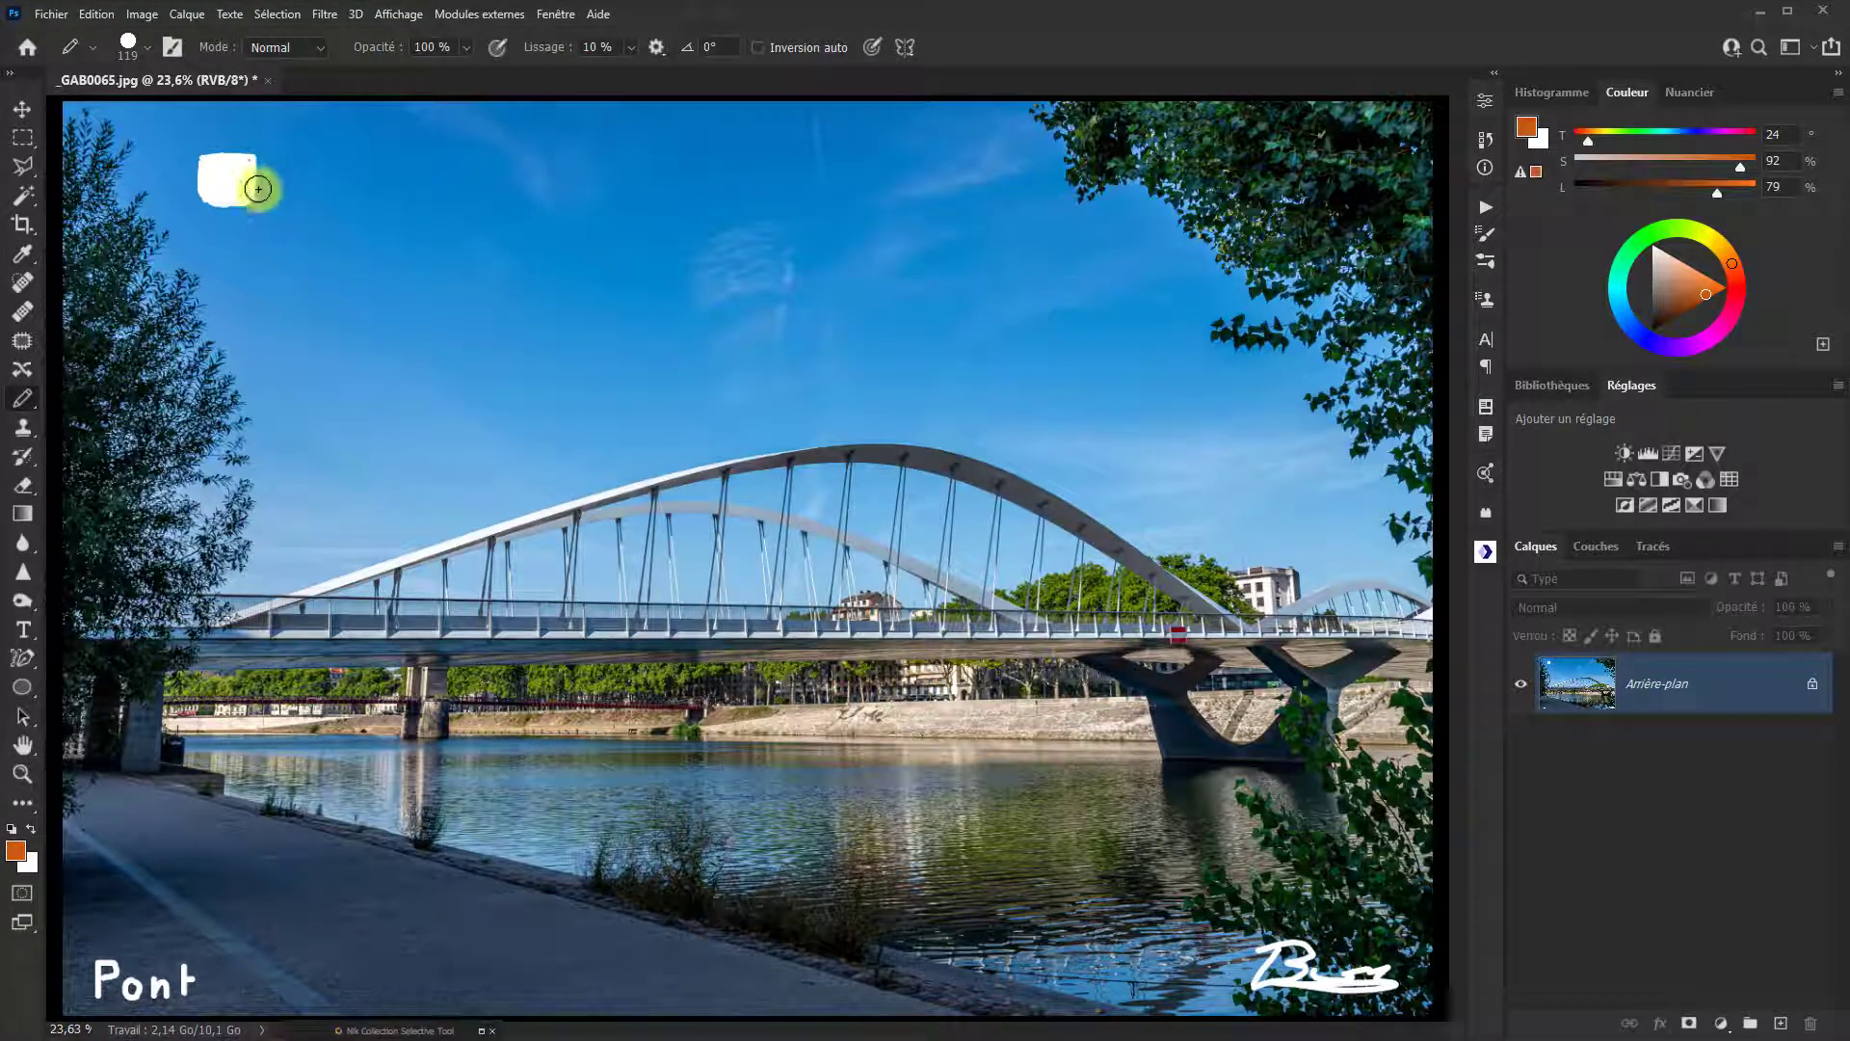
{"action": "mouse_move", "coordinate": [252, 182]}
{"action": "left_mouse_down"}
{"action": "mouse_move", "coordinate": [233, 210]}
{"action": "mouse_move", "coordinate": [255, 210]}
{"action": "mouse_move", "coordinate": [252, 191]}
{"action": "left_mouse_up"}
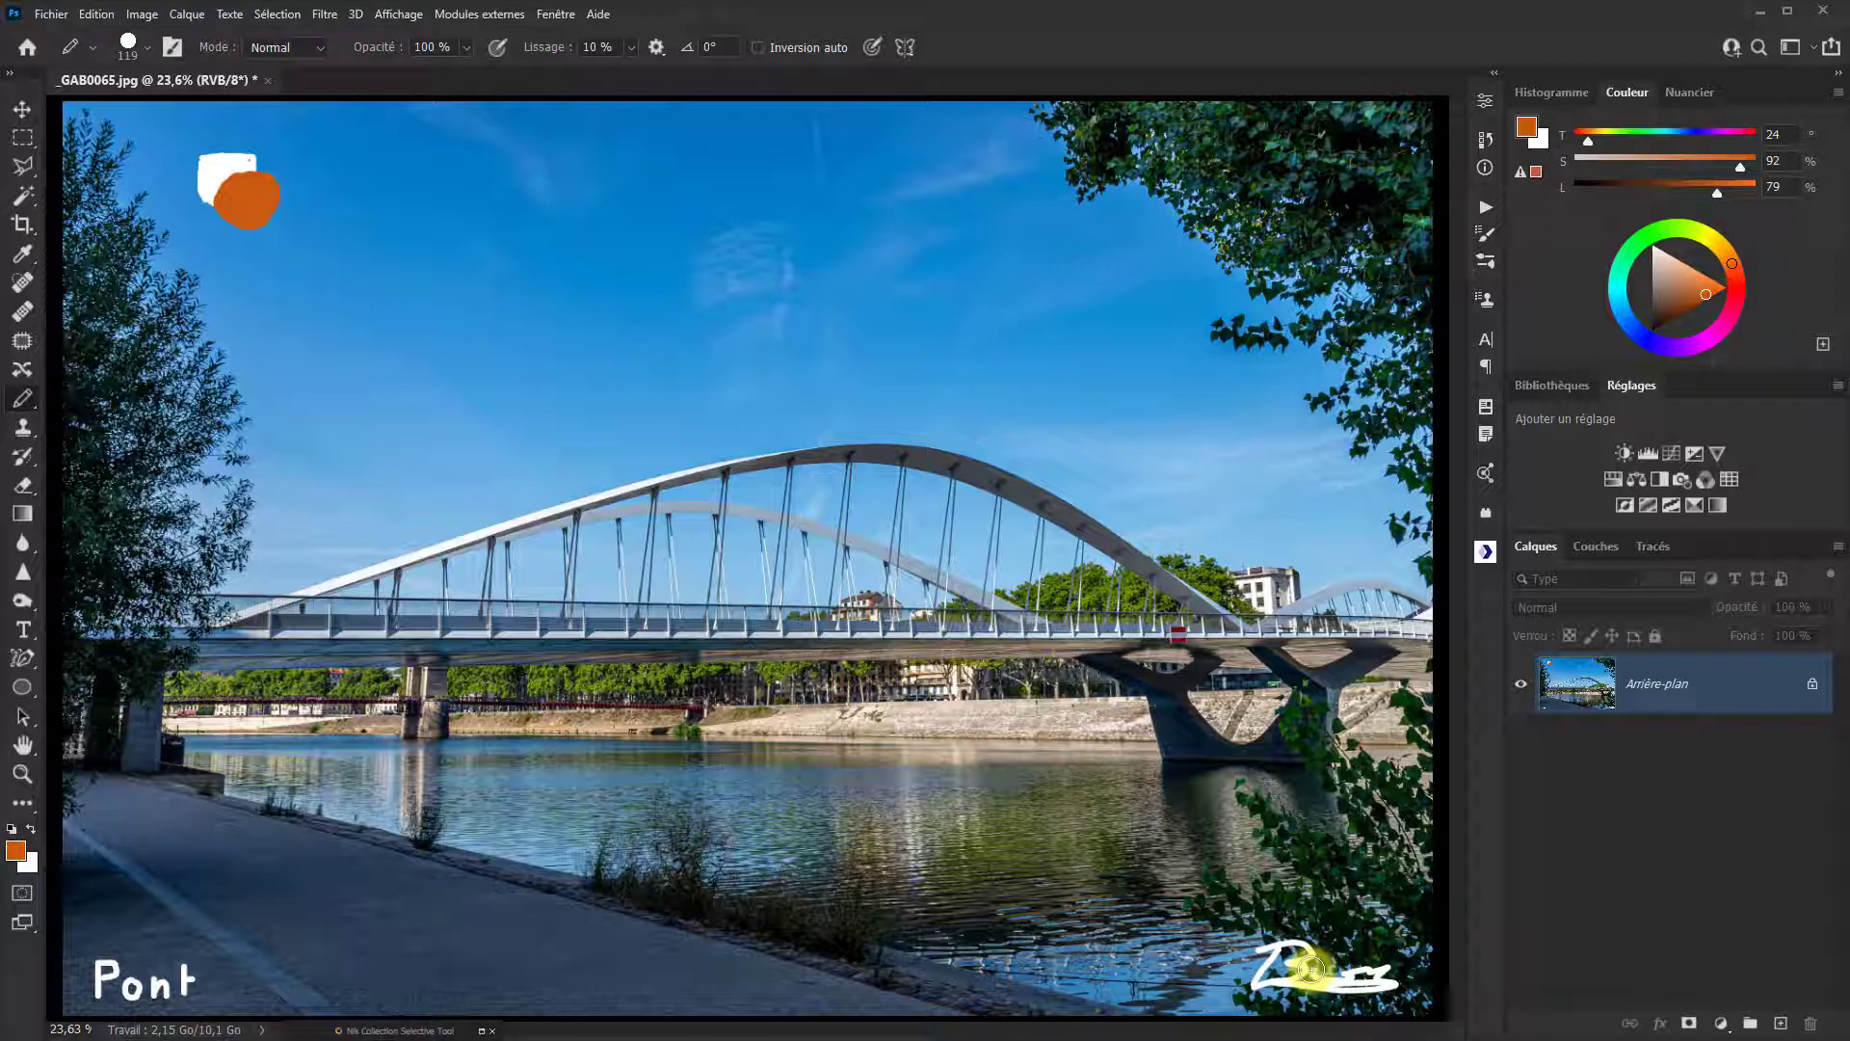
{"action": "mouse_move", "coordinate": [1311, 968]}
{"action": "left_mouse_down"}
{"action": "mouse_move", "coordinate": [1295, 975]}
{"action": "mouse_move", "coordinate": [1365, 985]}
{"action": "left_mouse_up"}
Step: Add a new layer and handwrite a white signature on it in the photo's lower-right corner with a 43 px Pencil
{"action": "left_click", "coordinate": [1780, 1023]}
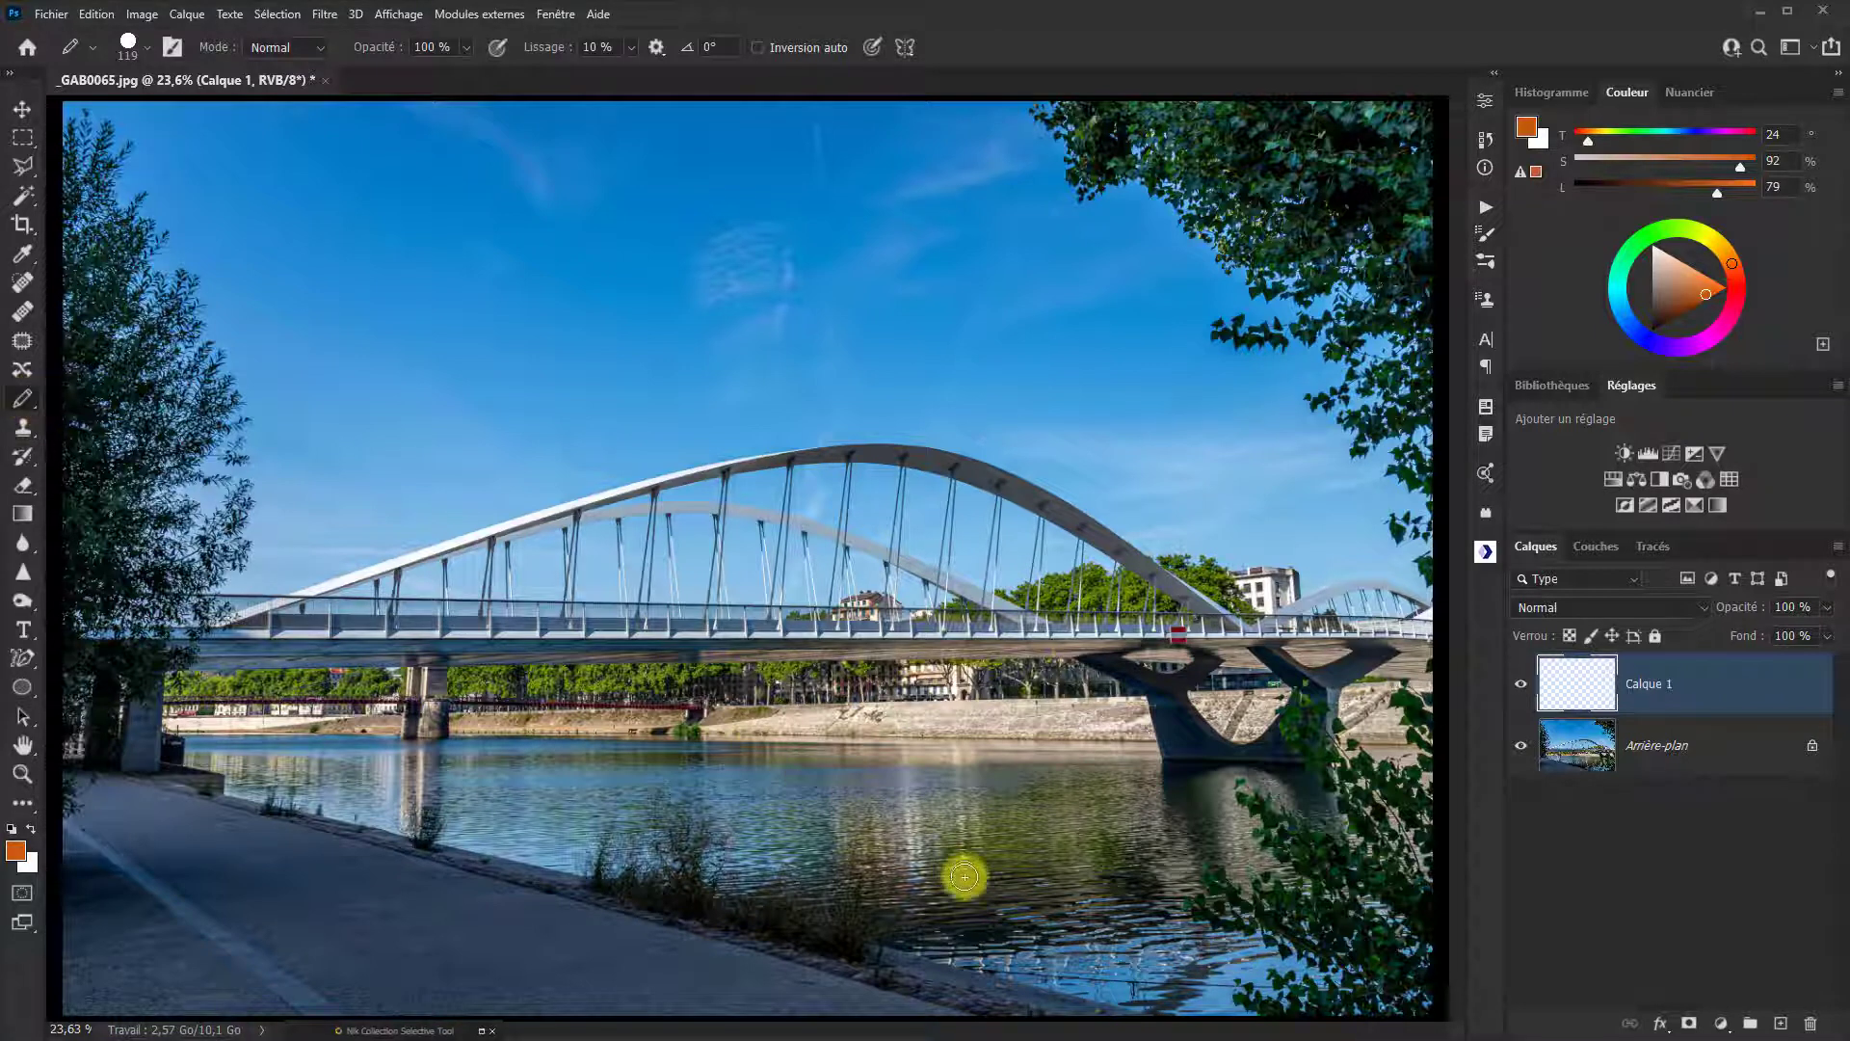
{"action": "right_click", "coordinate": [1223, 990], "text": "alt"}
{"action": "key", "text": "x"}
{"action": "mouse_move", "coordinate": [1237, 950]}
{"action": "left_mouse_down"}
{"action": "mouse_move", "coordinate": [1226, 983]}
{"action": "mouse_move", "coordinate": [1239, 950]}
{"action": "mouse_move", "coordinate": [1263, 950]}
{"action": "mouse_move", "coordinate": [1239, 966]}
{"action": "mouse_move", "coordinate": [1325, 959]}
{"action": "mouse_move", "coordinate": [1291, 981]}
{"action": "mouse_move", "coordinate": [1376, 995]}
{"action": "left_mouse_up"}
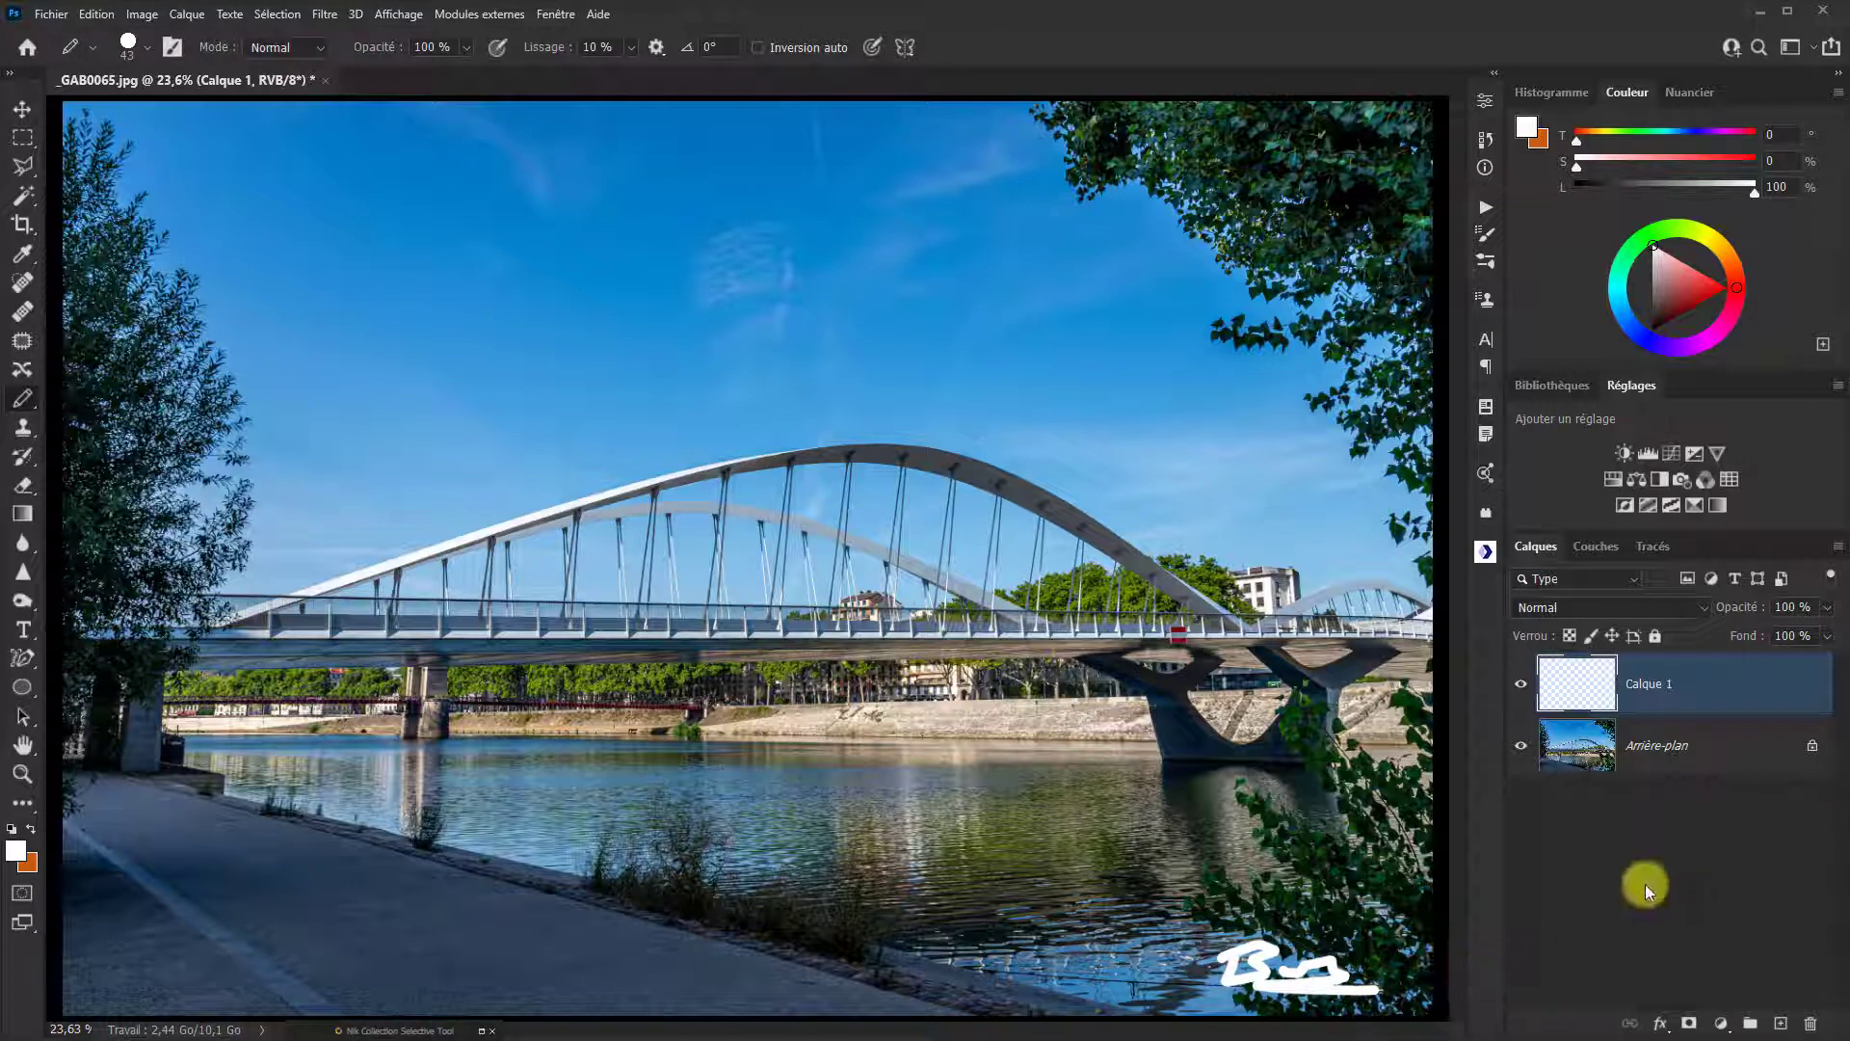
Step: Hide and show the signature layer Calque 1 again, and add another empty layer above it
{"action": "left_click", "coordinate": [1521, 688]}
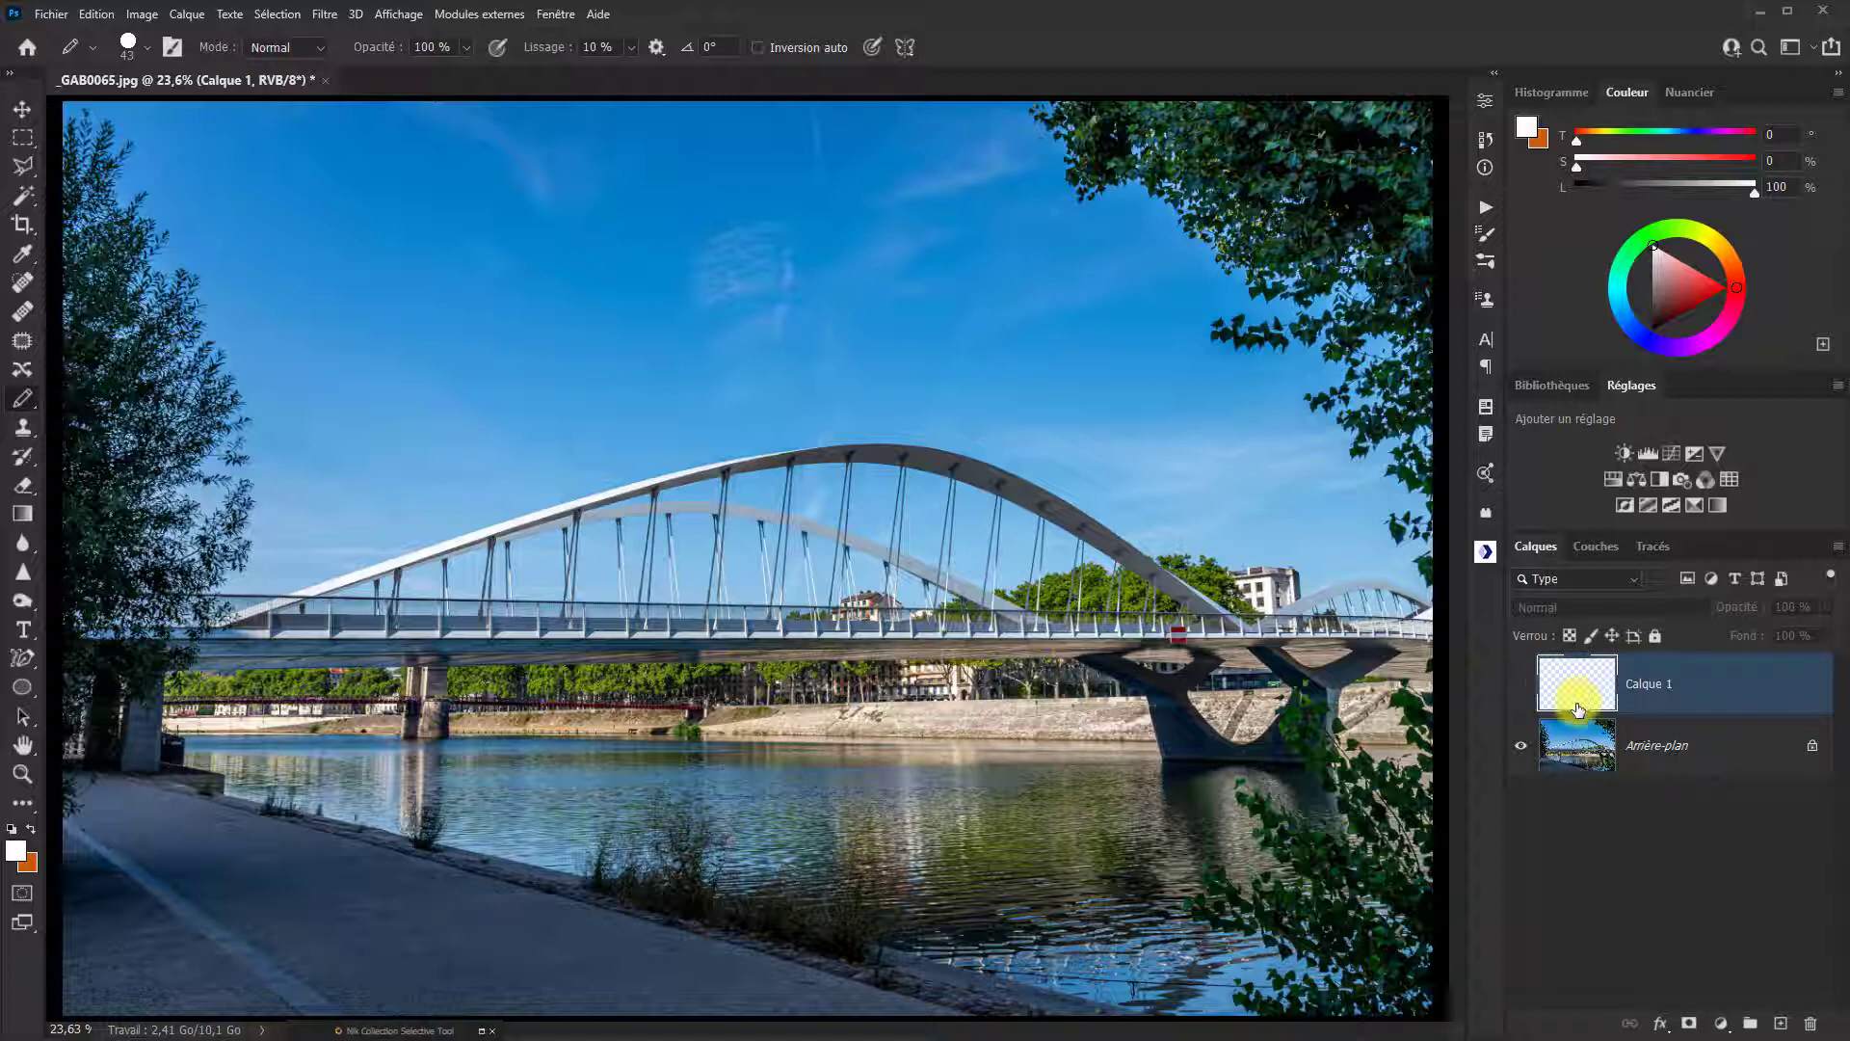
{"action": "left_click", "coordinate": [1523, 685]}
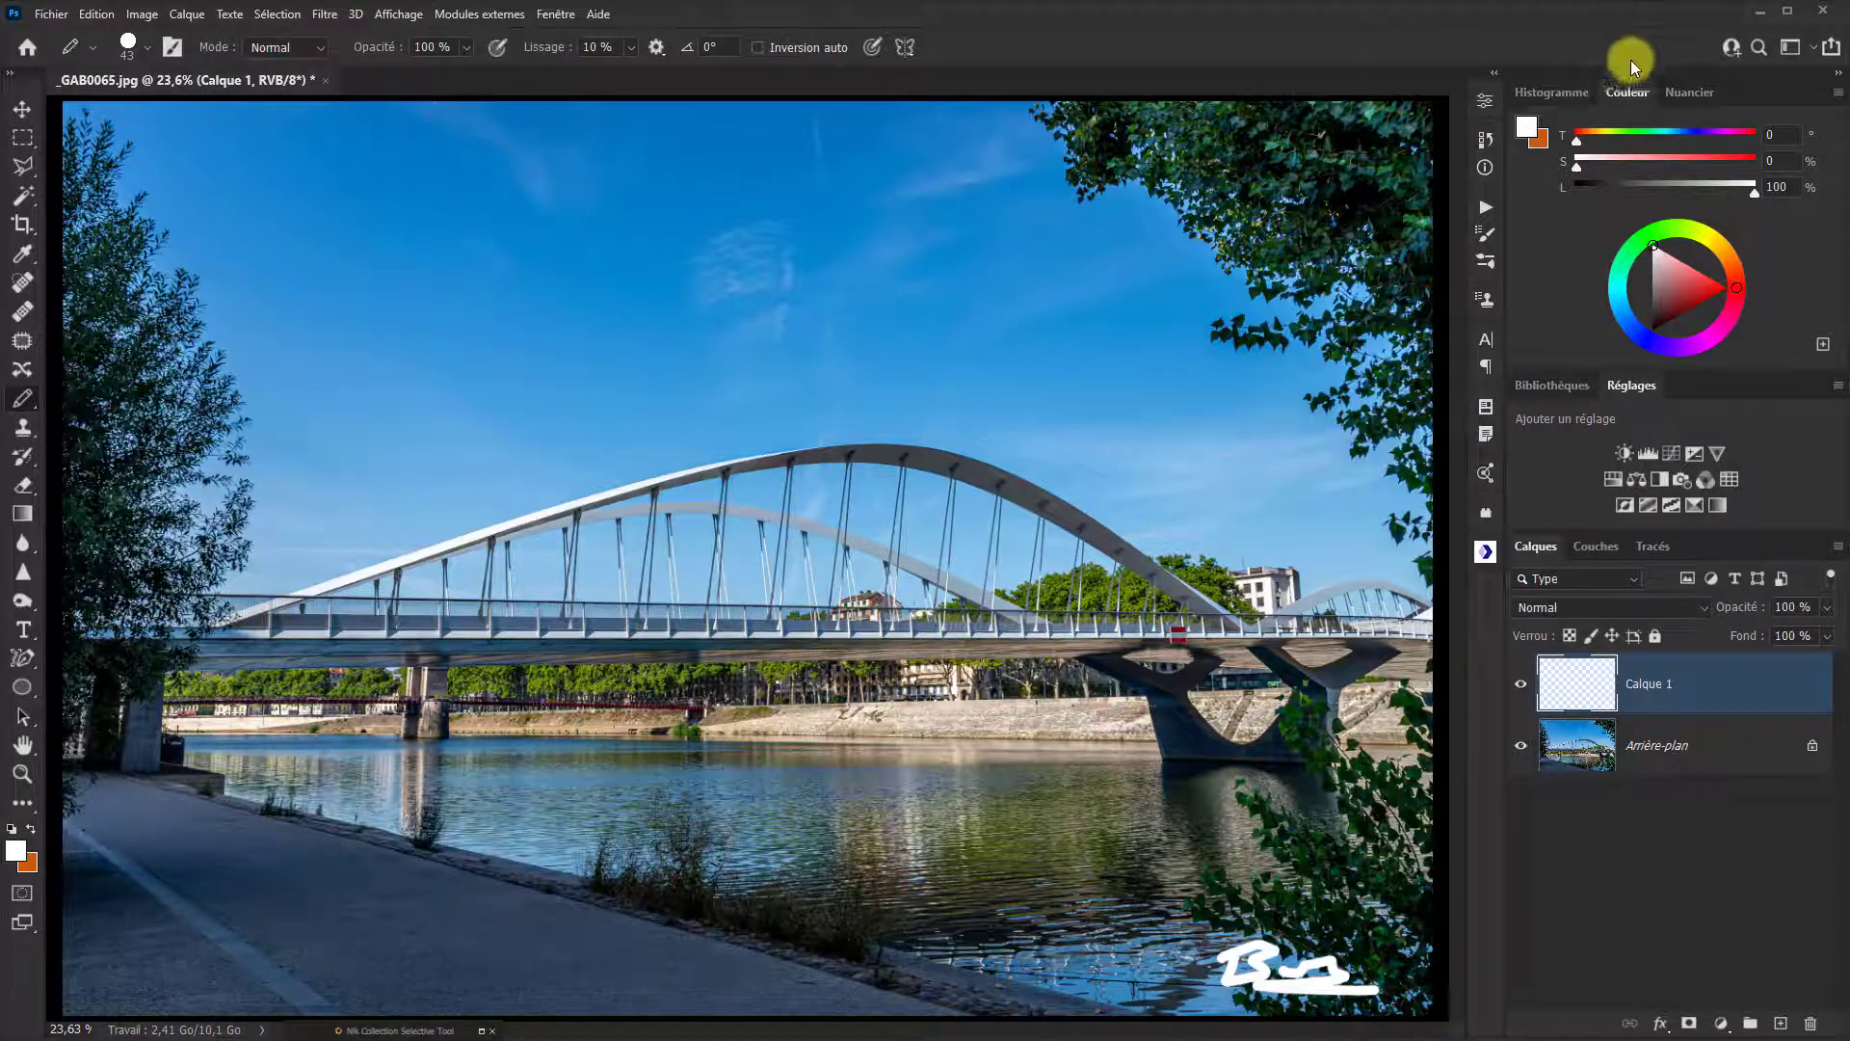
{"action": "left_click", "coordinate": [1781, 1024]}
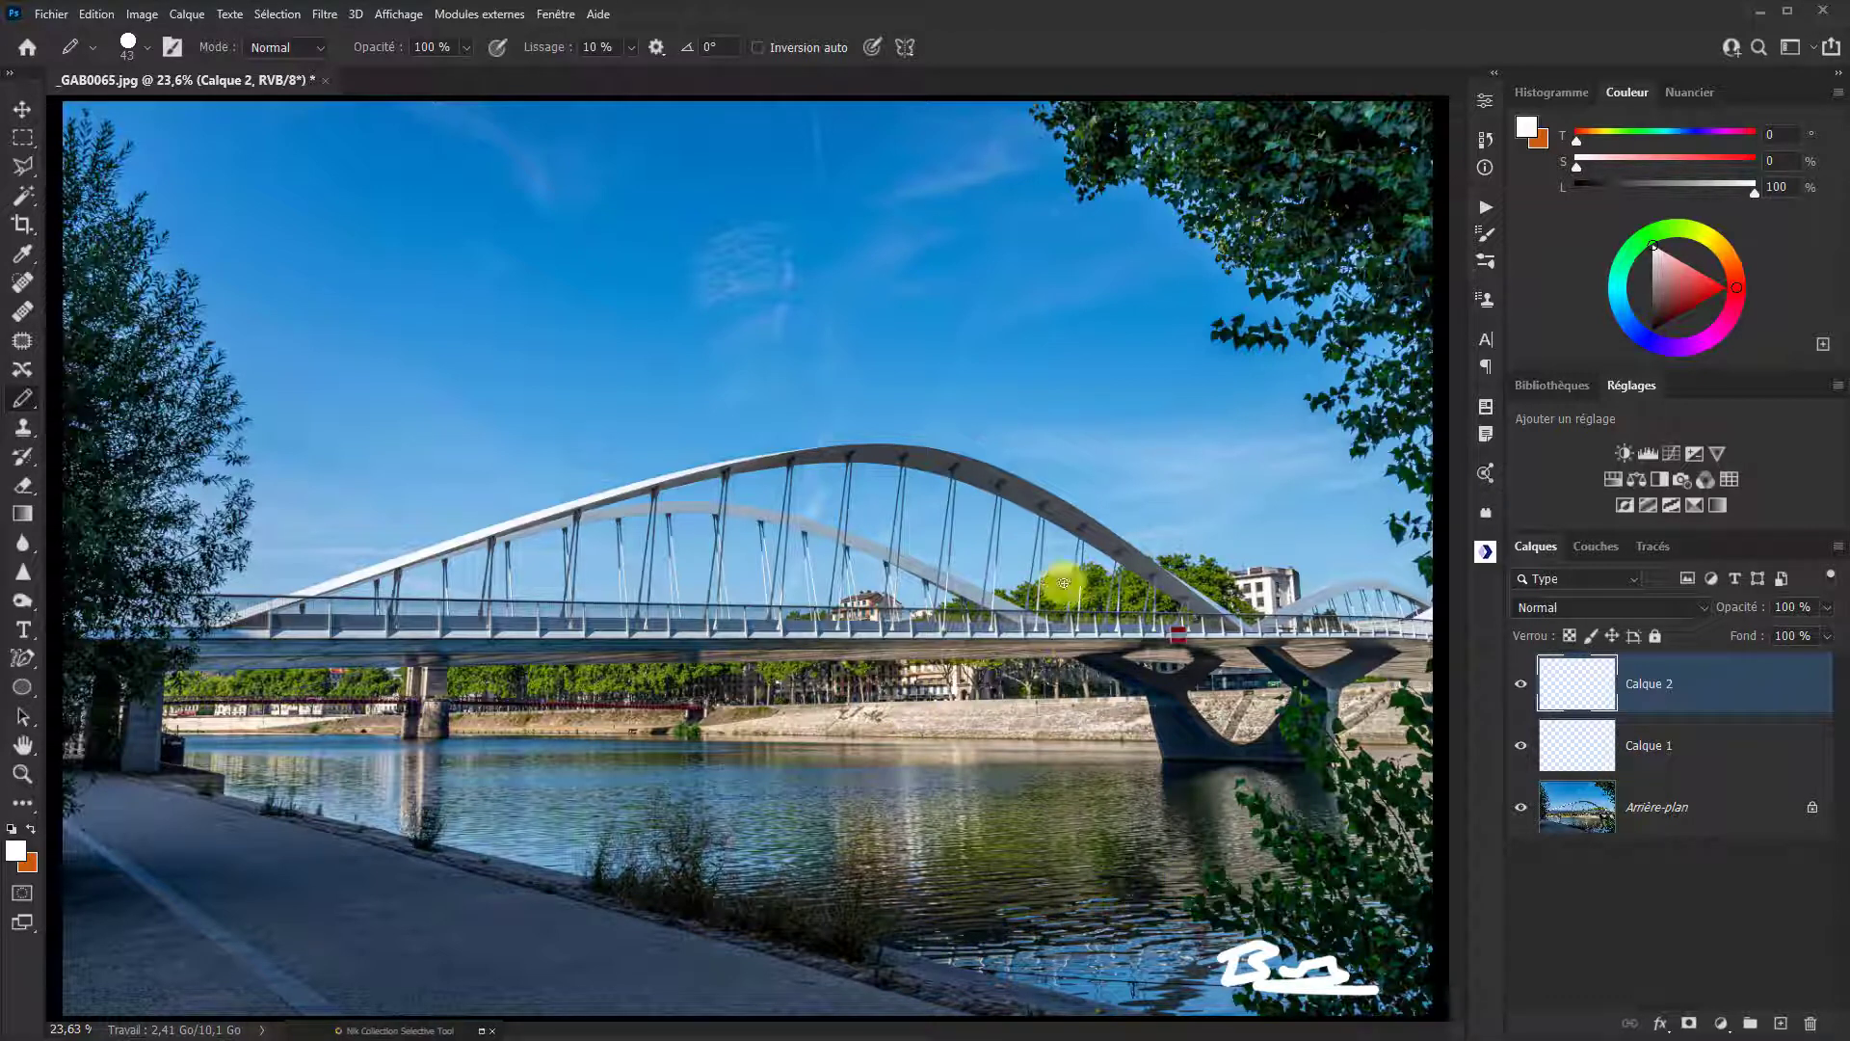
Step: Move the signature on Calque 1 to the photo's lower-left corner and make Calque 2 the active layer
{"action": "left_click", "coordinate": [22, 114]}
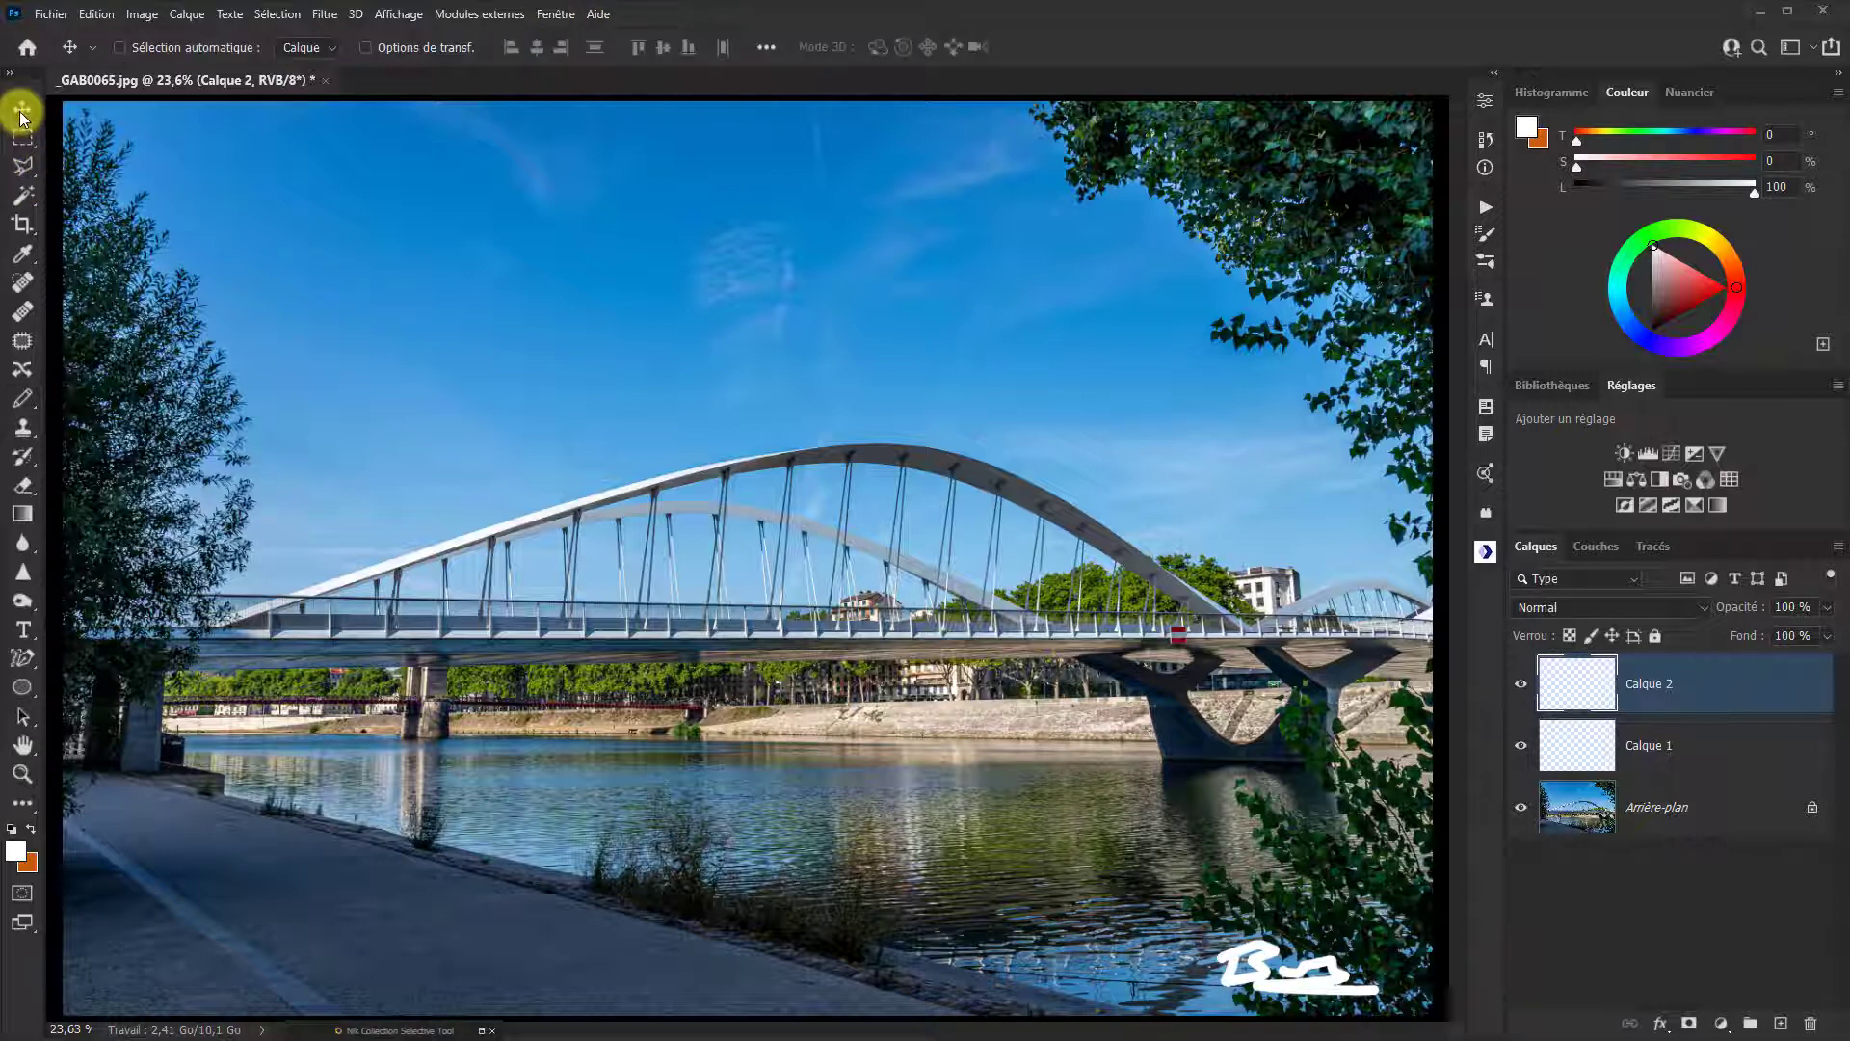
{"action": "left_click", "coordinate": [1668, 758]}
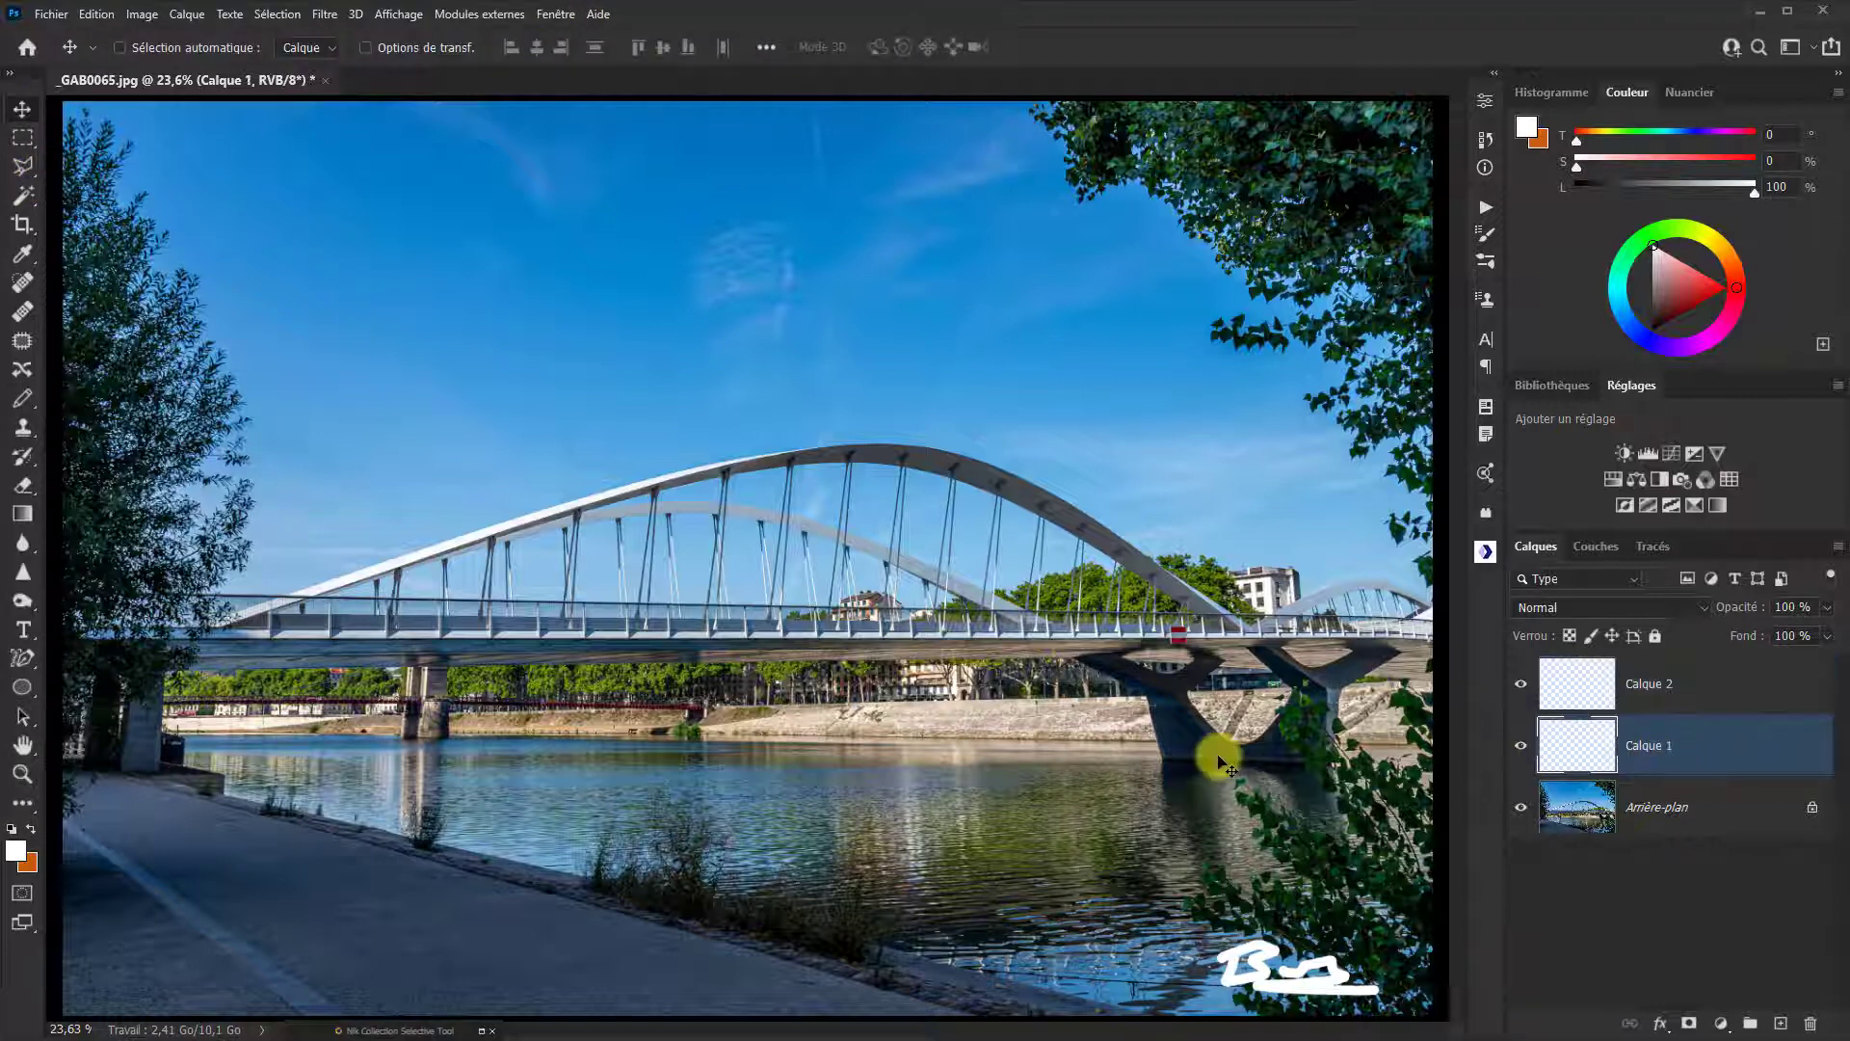
{"action": "mouse_move", "coordinate": [1189, 752]}
{"action": "left_mouse_down"}
{"action": "mouse_move", "coordinate": [1113, 727]}
{"action": "mouse_move", "coordinate": [1072, 669]}
{"action": "mouse_move", "coordinate": [1209, 699]}
{"action": "mouse_move", "coordinate": [1153, 725]}
{"action": "mouse_move", "coordinate": [241, 703]}
{"action": "mouse_move", "coordinate": [72, 779]}
{"action": "mouse_move", "coordinate": [60, 767]}
{"action": "left_mouse_up"}
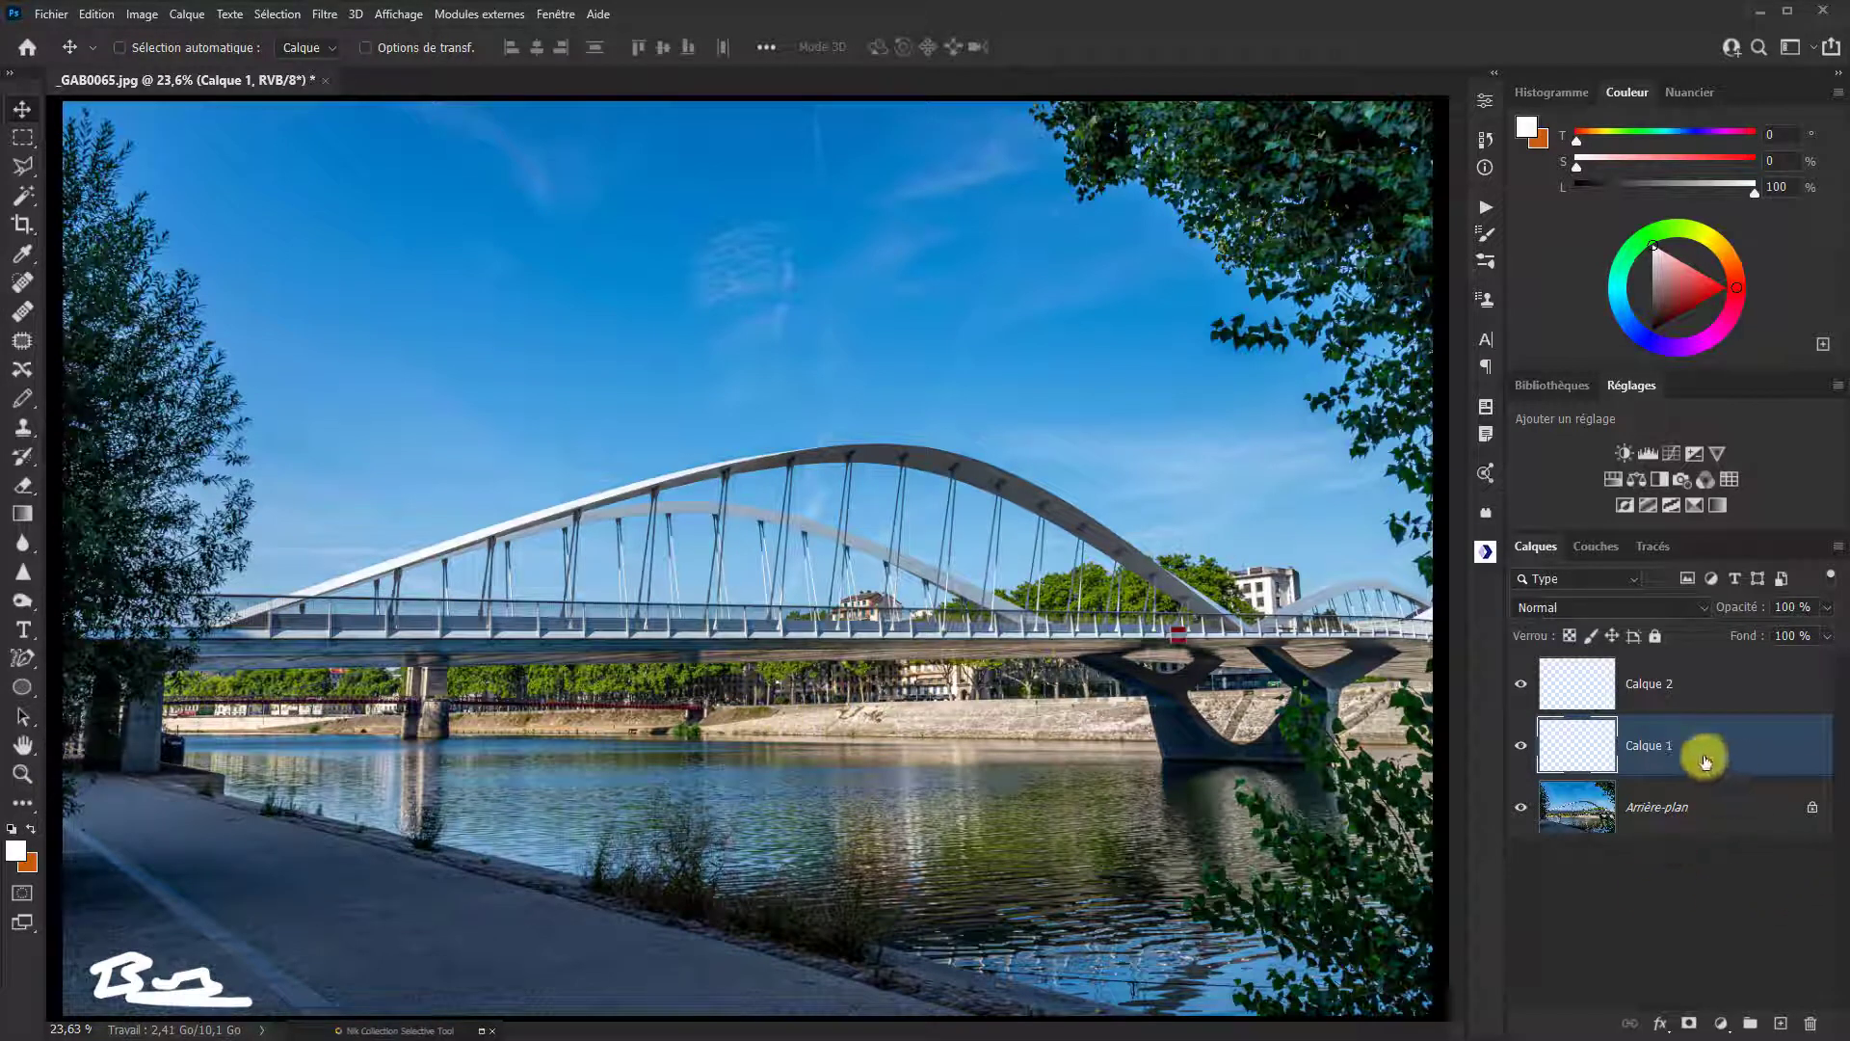
{"action": "left_click_drag", "start_coordinate": [1673, 743], "coordinate": [1695, 843]}
{"action": "left_click", "coordinate": [1617, 685]}
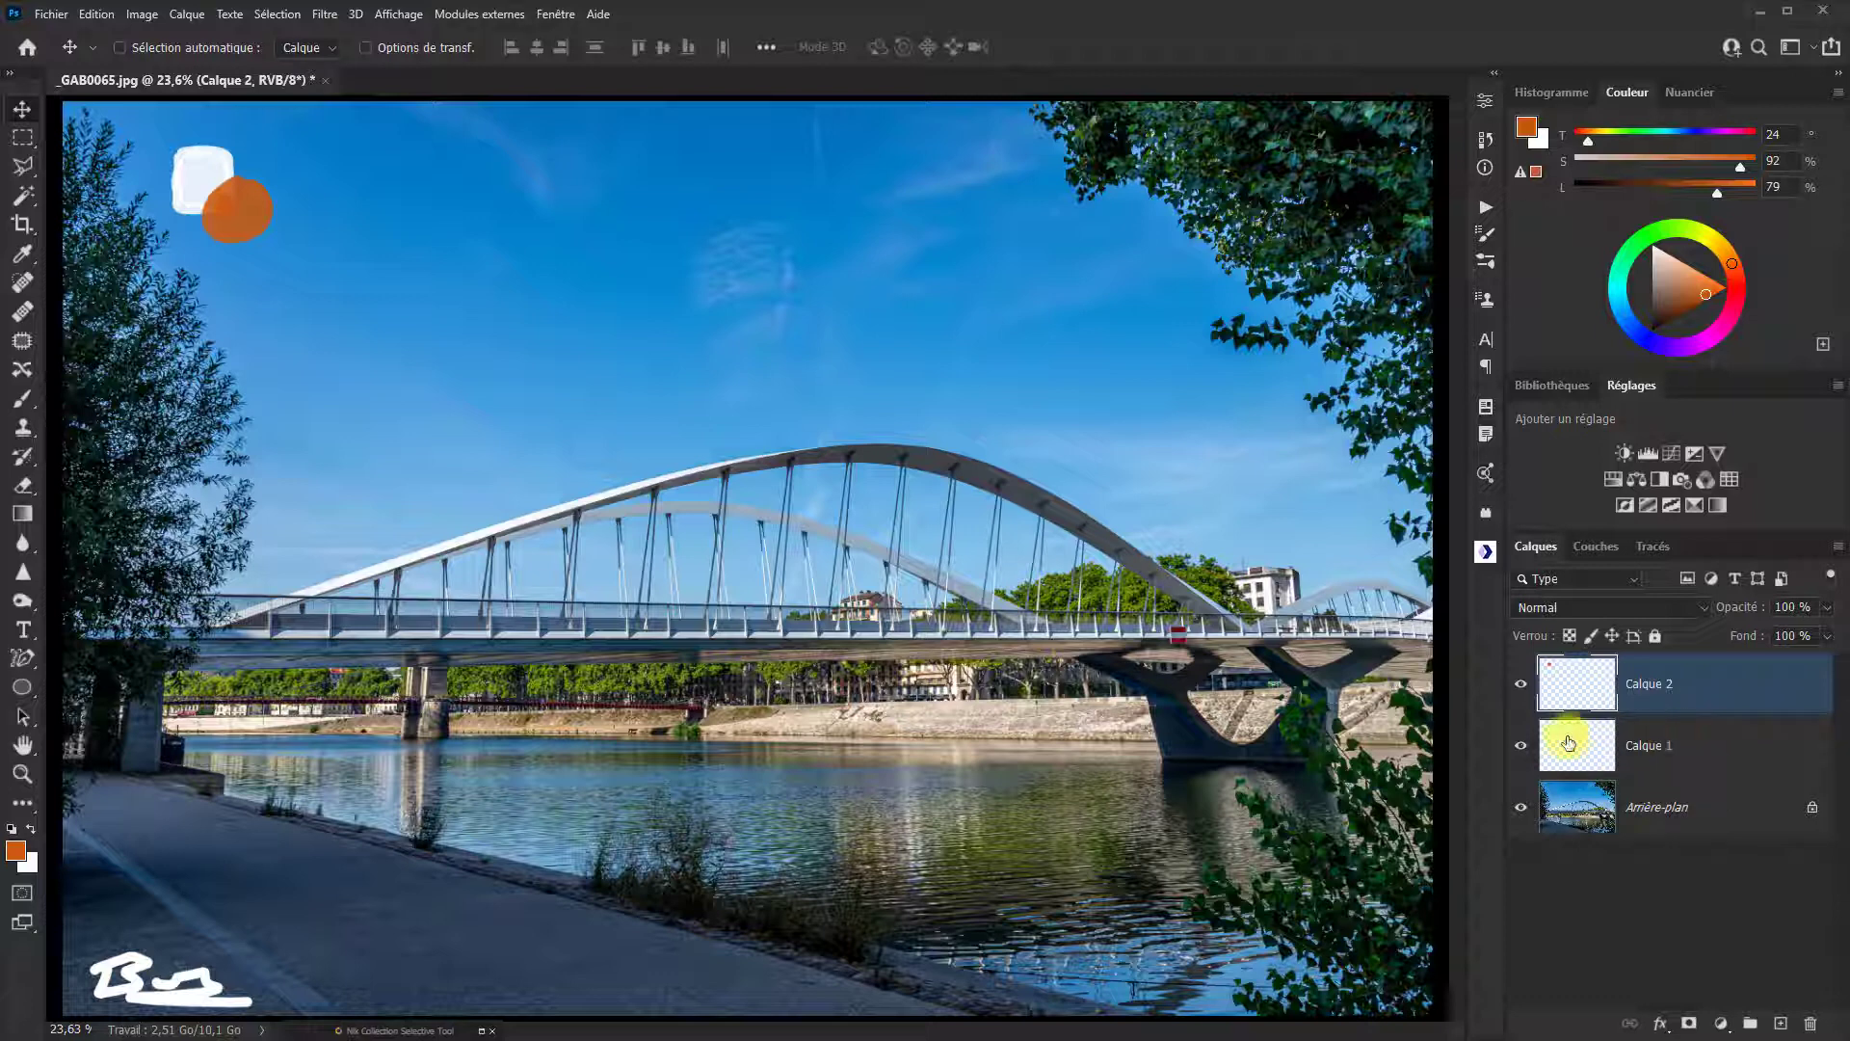
Step: Toggle the visibility of Calque 1 and Calque 2 off and back on to compare what each layer contains
{"action": "left_click", "coordinate": [1520, 747]}
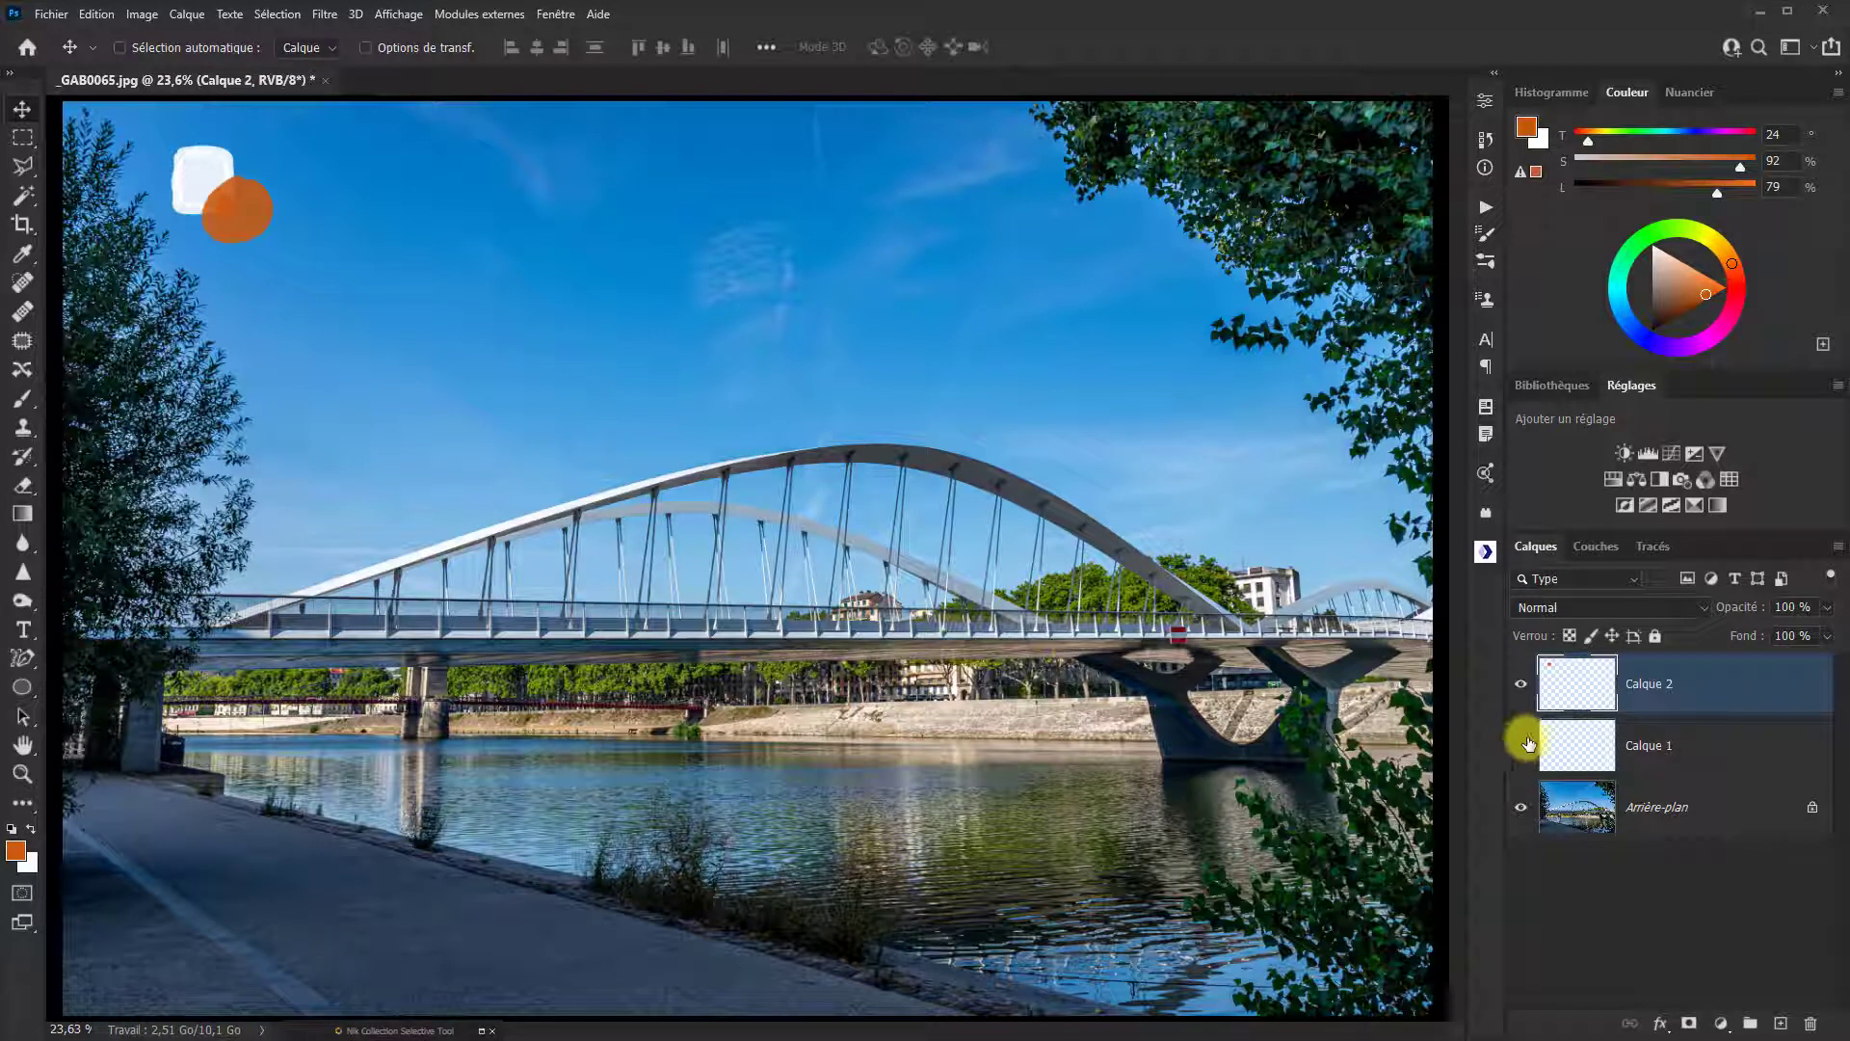
{"action": "left_click", "coordinate": [1521, 684]}
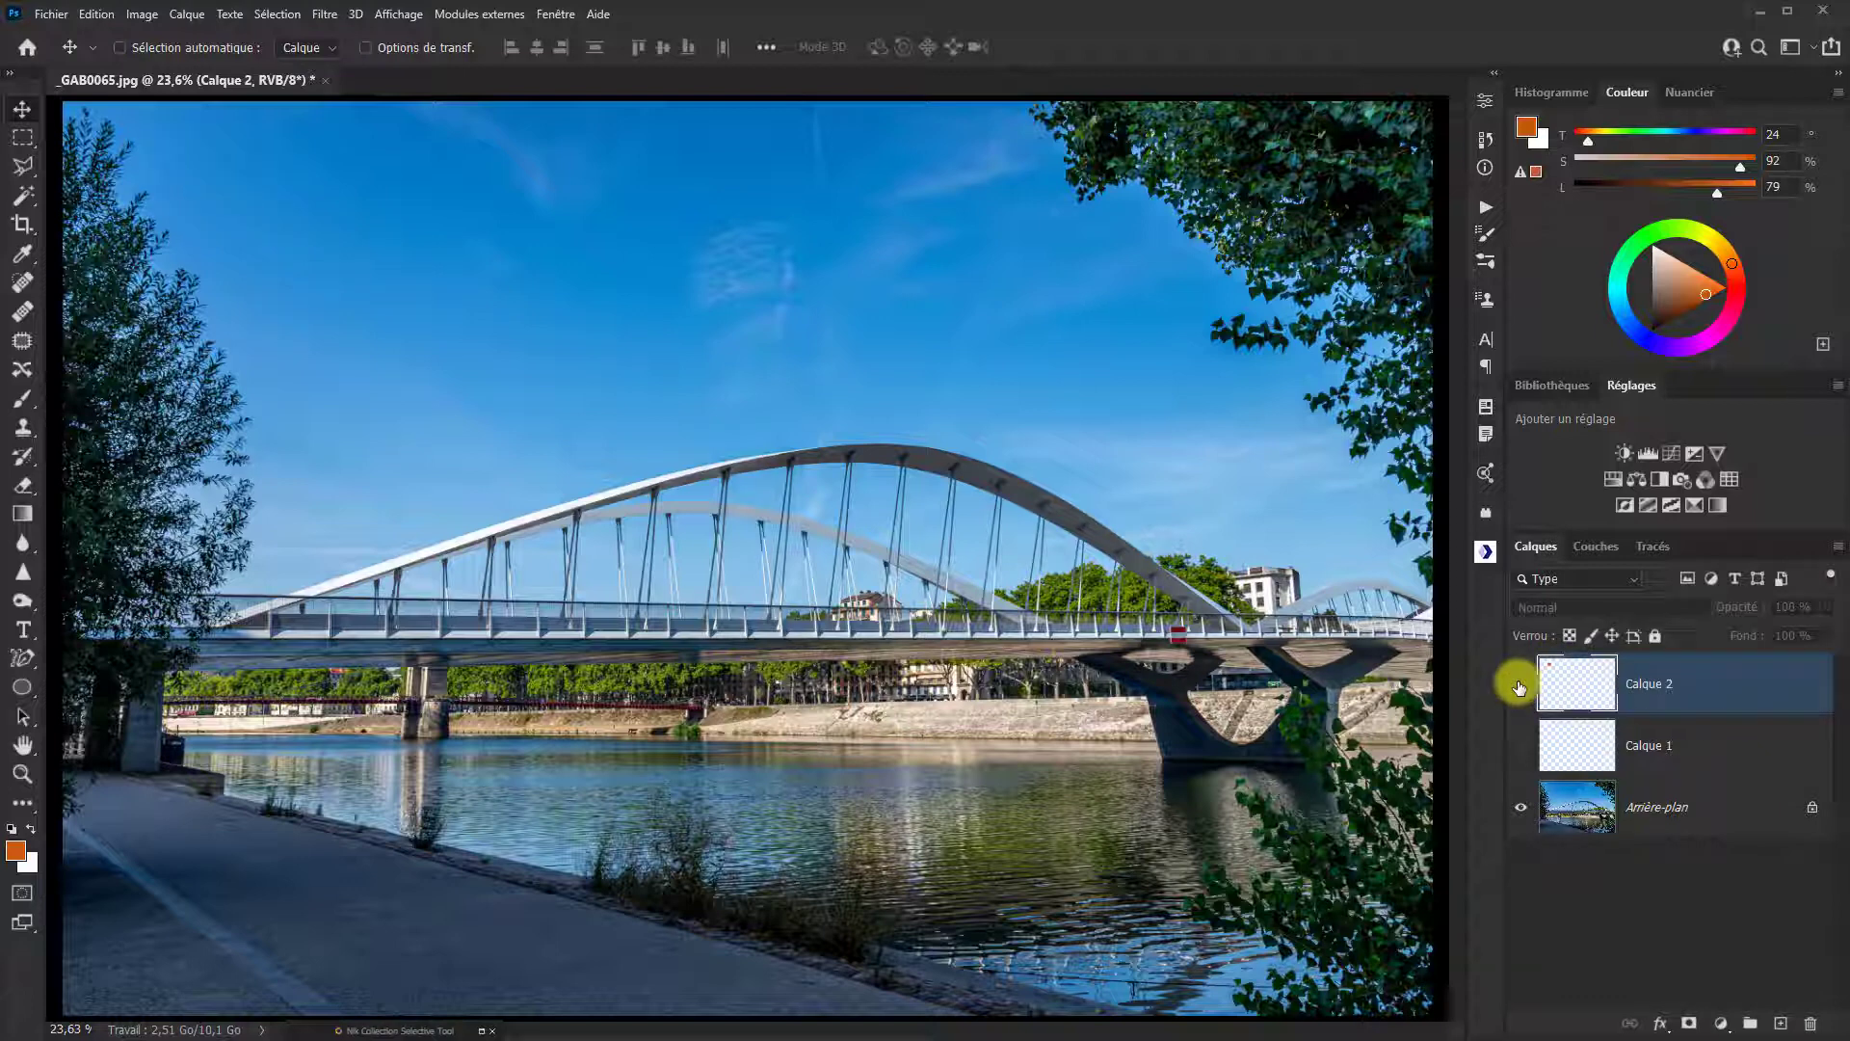
{"action": "left_click", "coordinate": [1520, 686]}
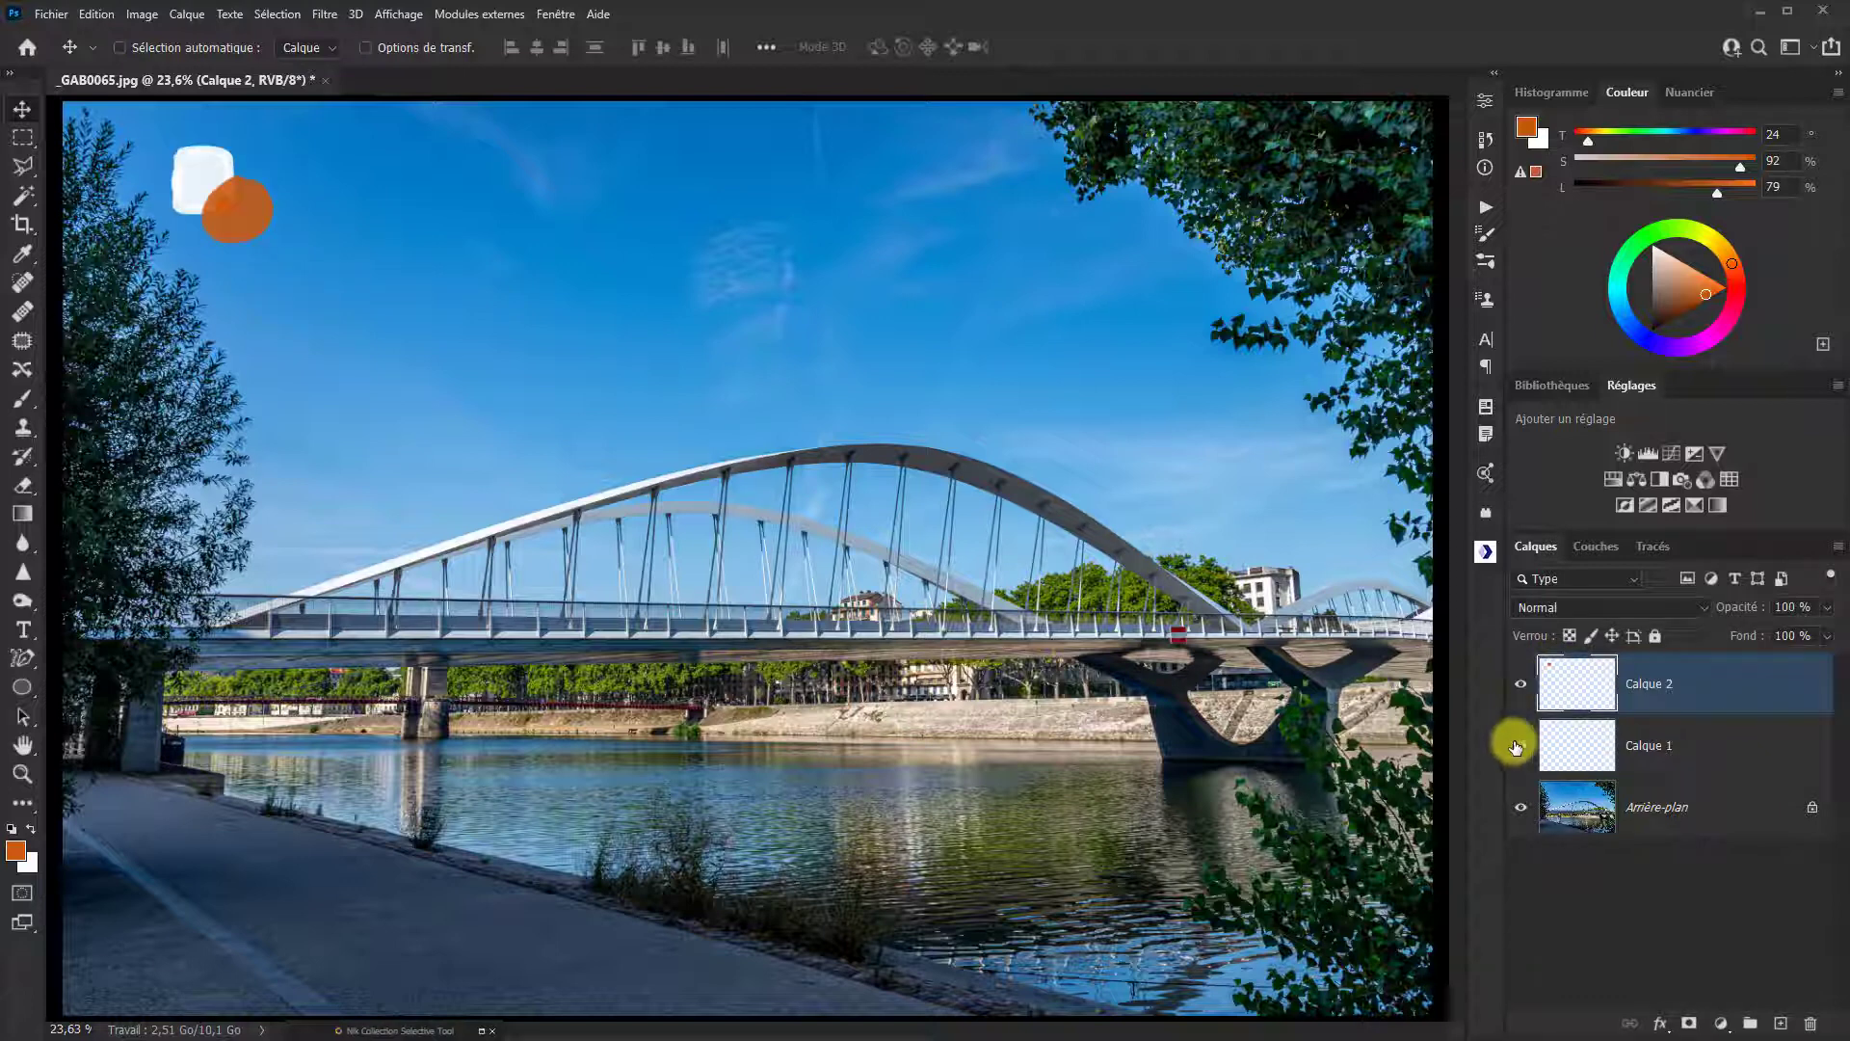
{"action": "left_click", "coordinate": [1519, 746]}
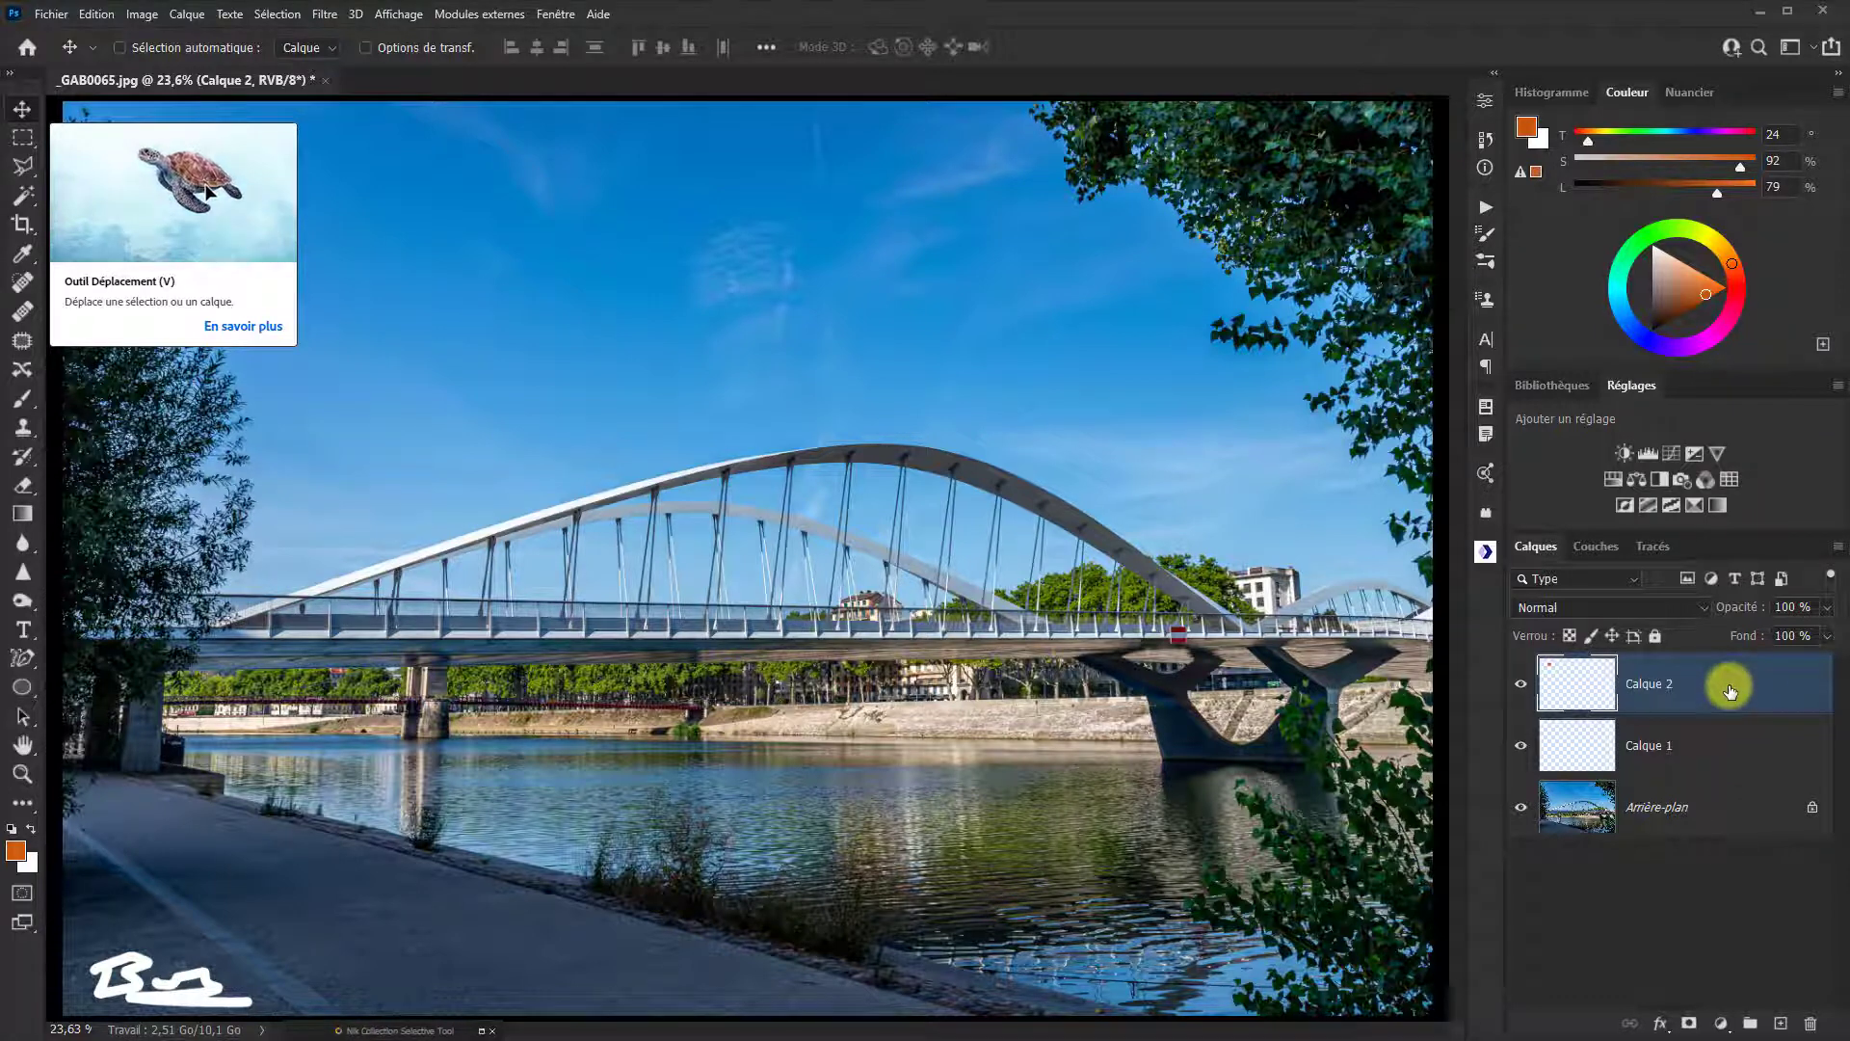
Step: Move the white square and orange disc on Calque 2 closer to the photo's upper-left corner
{"action": "left_click", "coordinate": [1742, 751]}
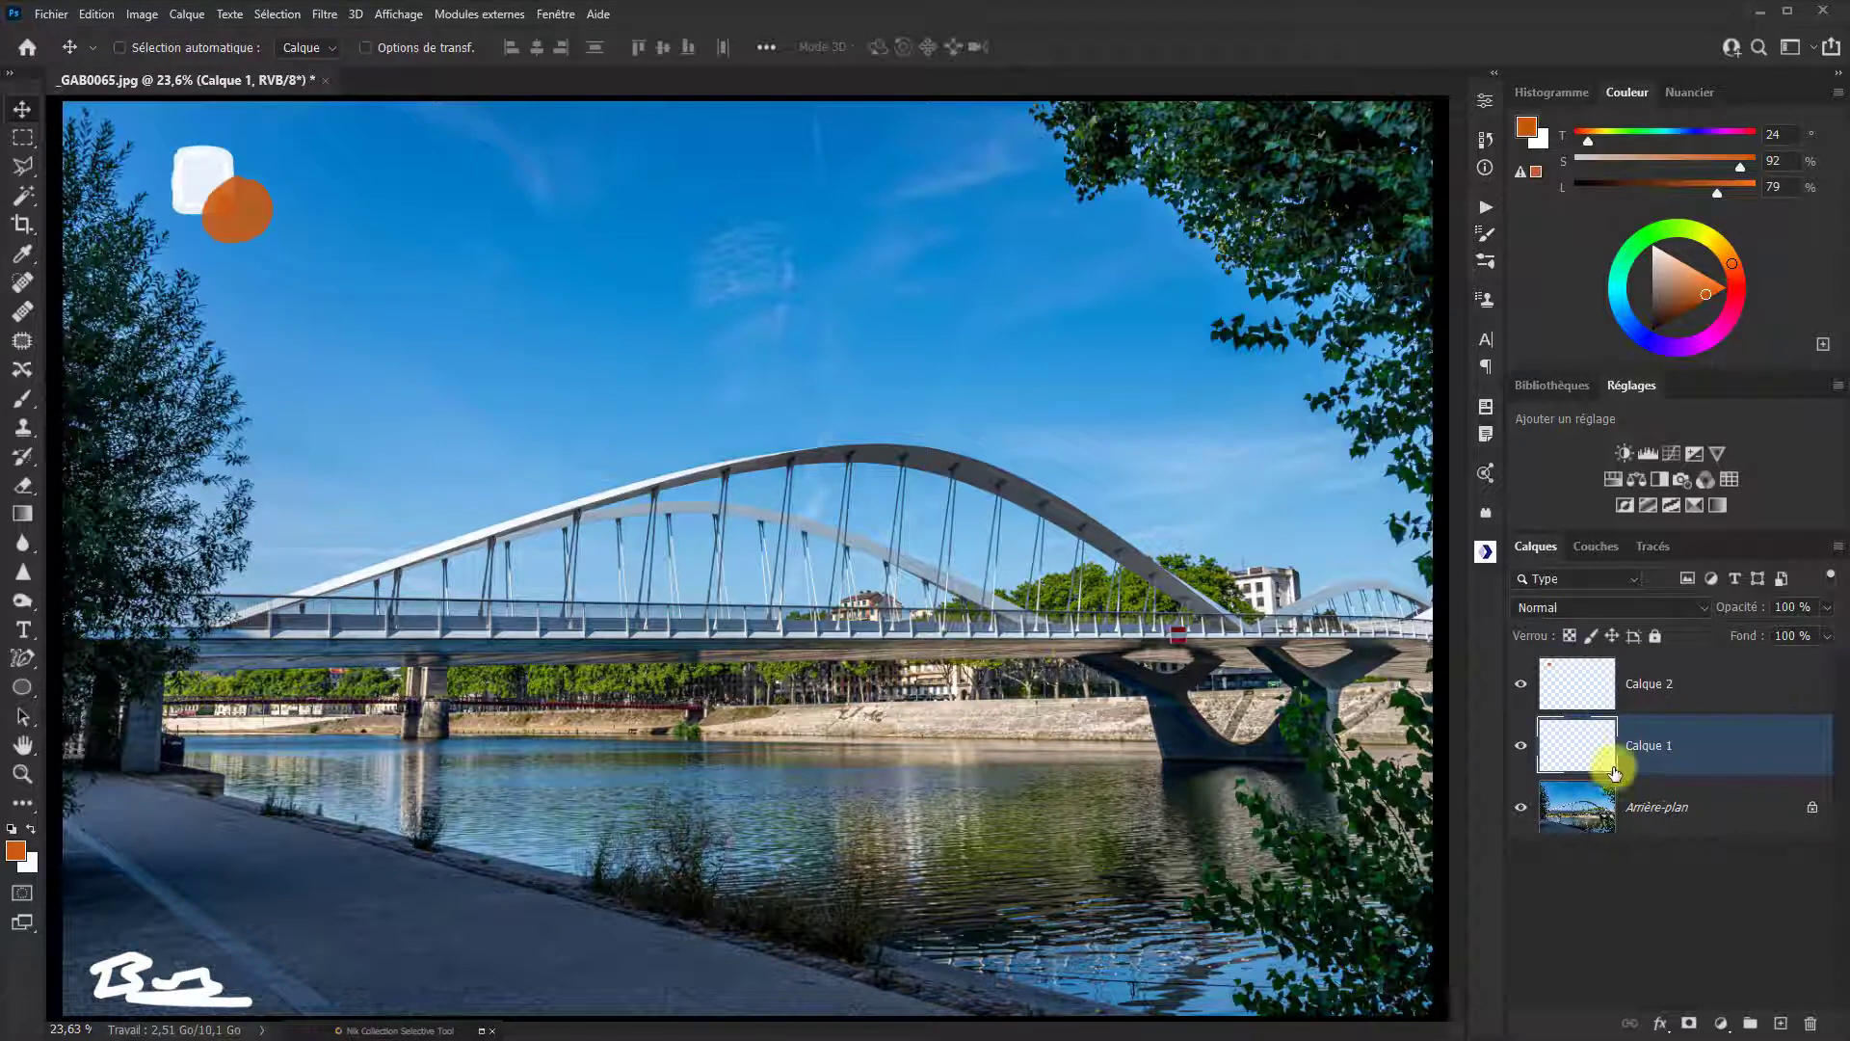
{"action": "left_click", "coordinate": [1730, 686]}
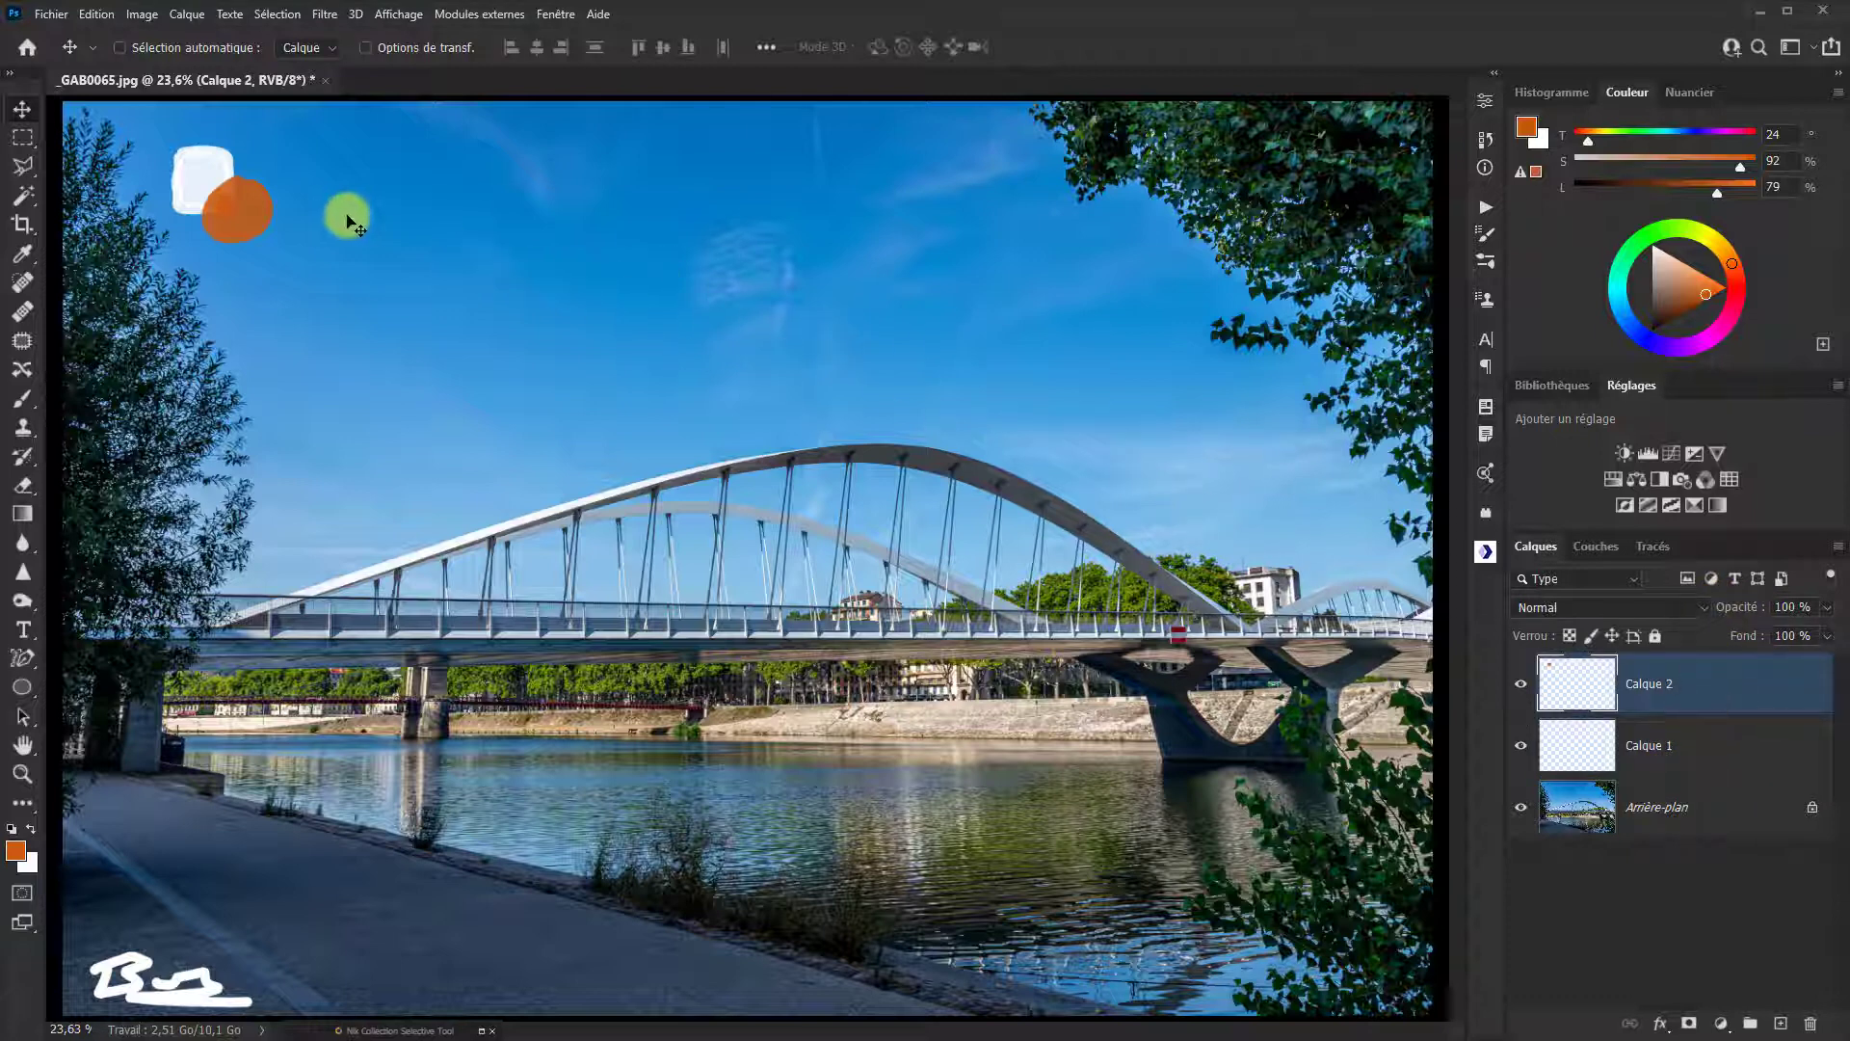
{"action": "left_click_drag", "start_coordinate": [215, 198], "coordinate": [148, 187]}
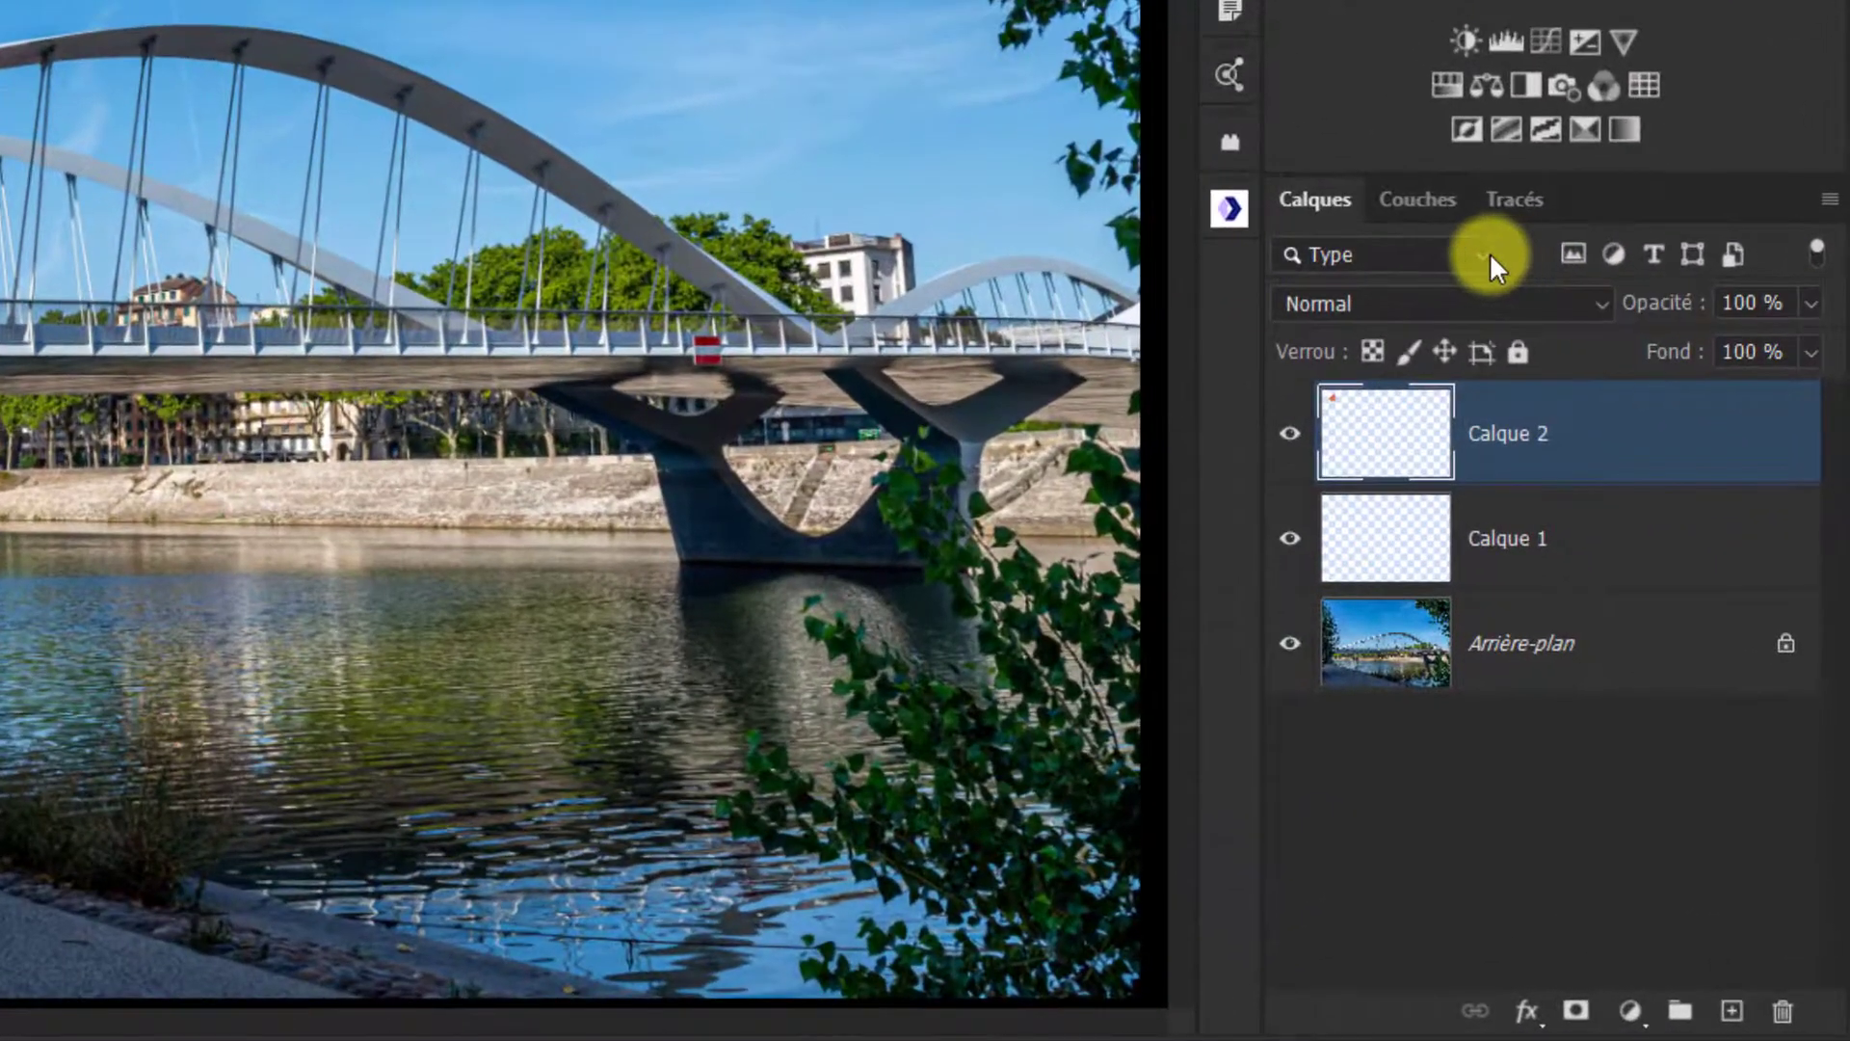
Step: Examine the available layer filter criteria and blend modes, keeping the filter on Type and the blend mode on Normal
{"action": "left_click", "coordinate": [1478, 258]}
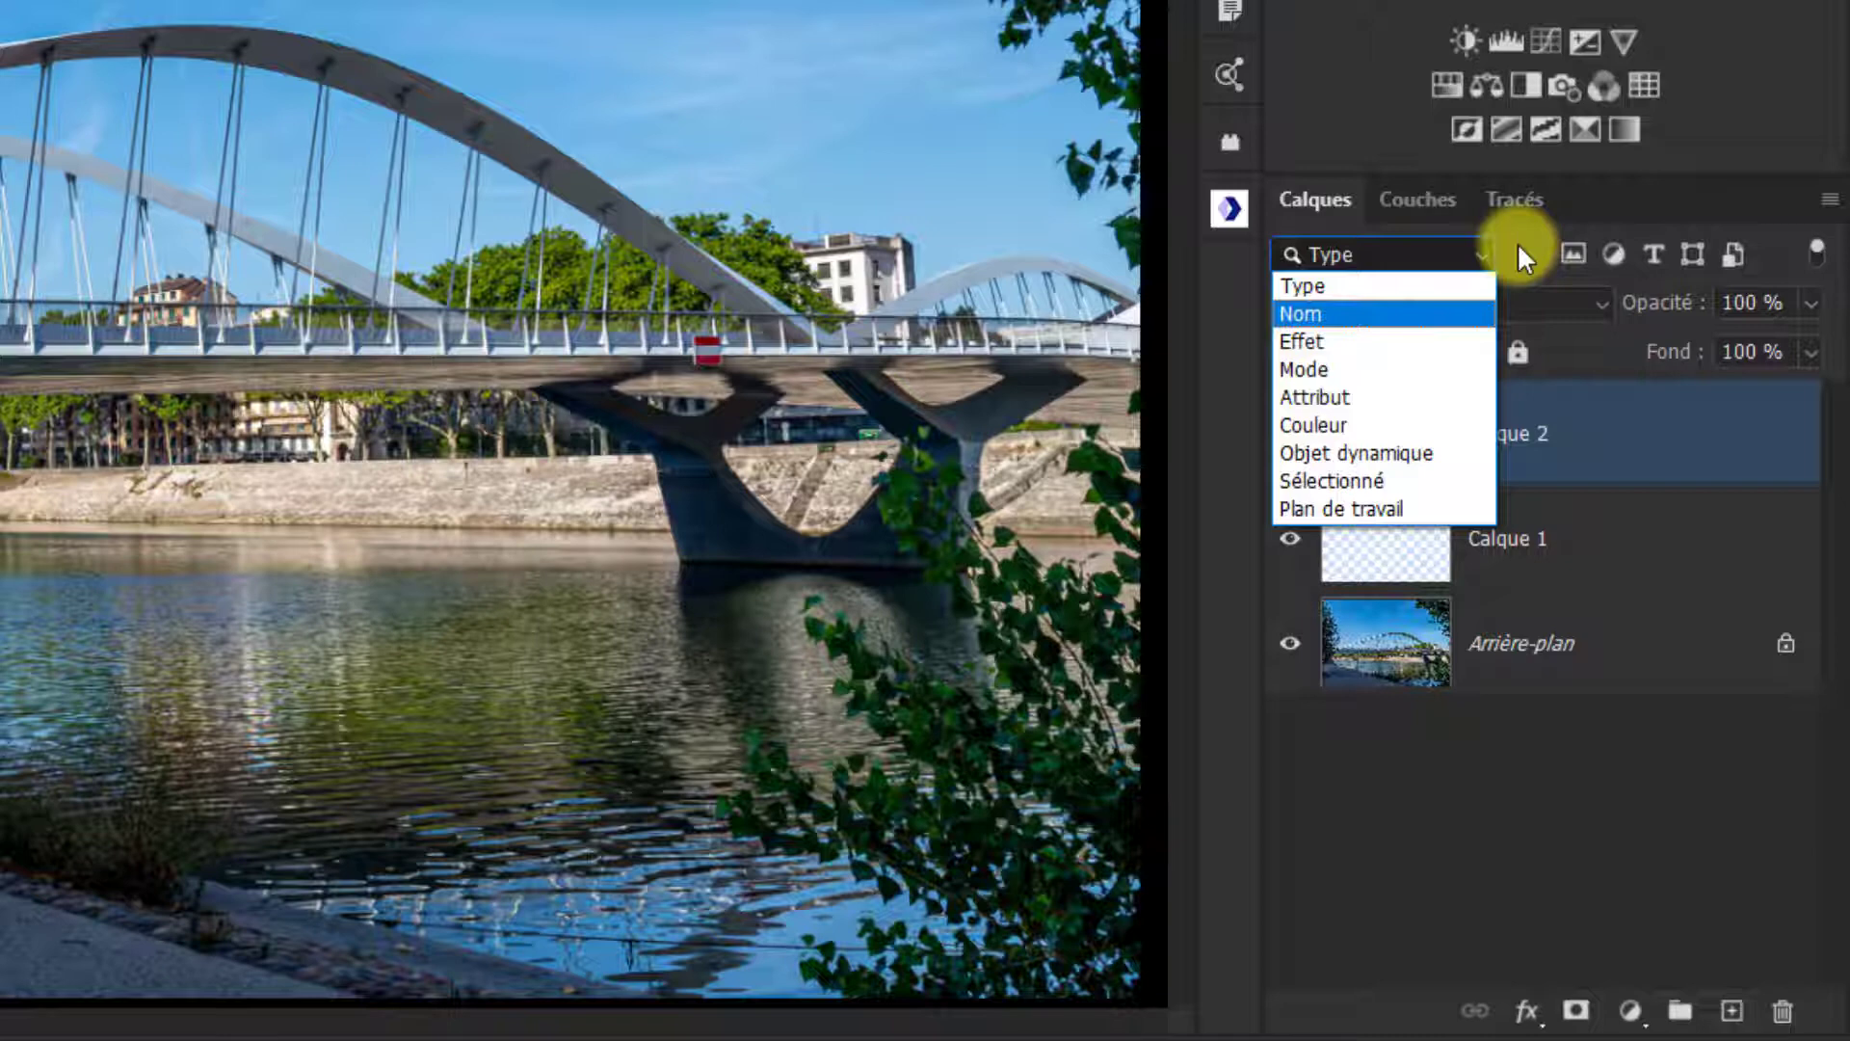
{"action": "left_click", "coordinate": [1321, 285]}
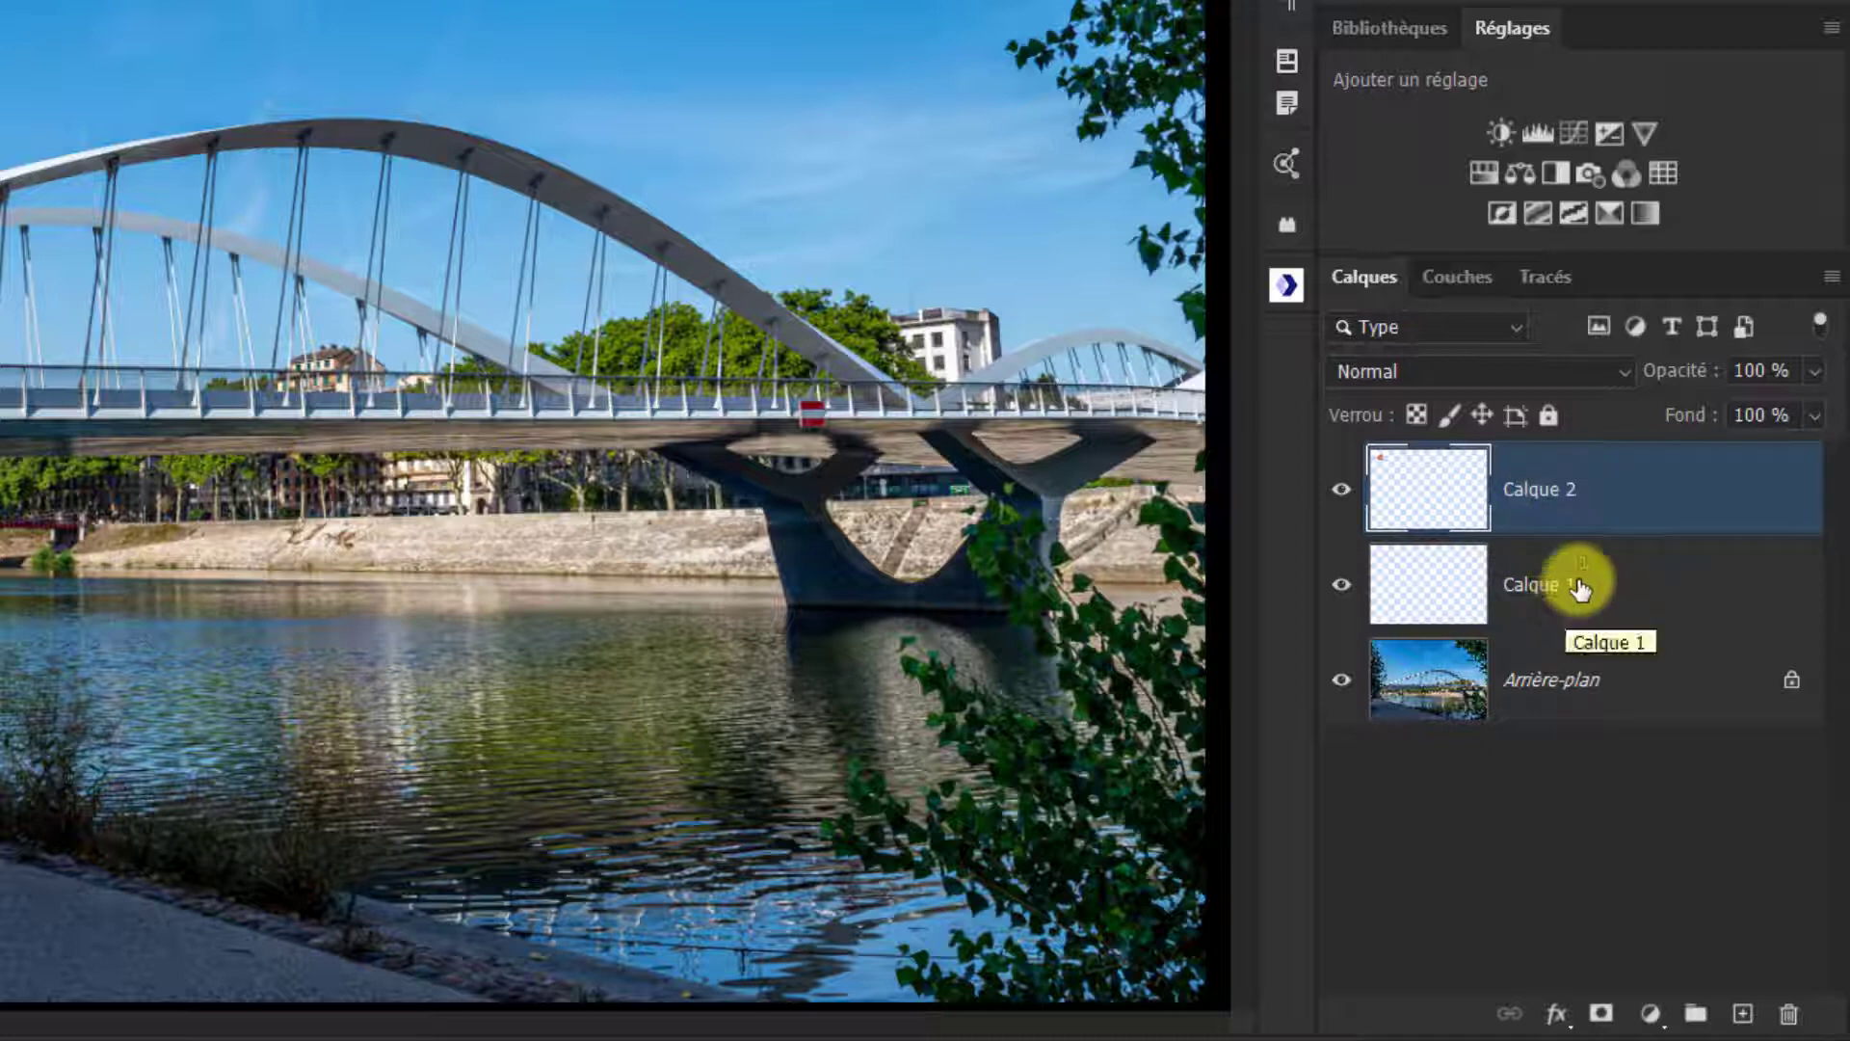
{"action": "left_click", "coordinate": [1622, 368]}
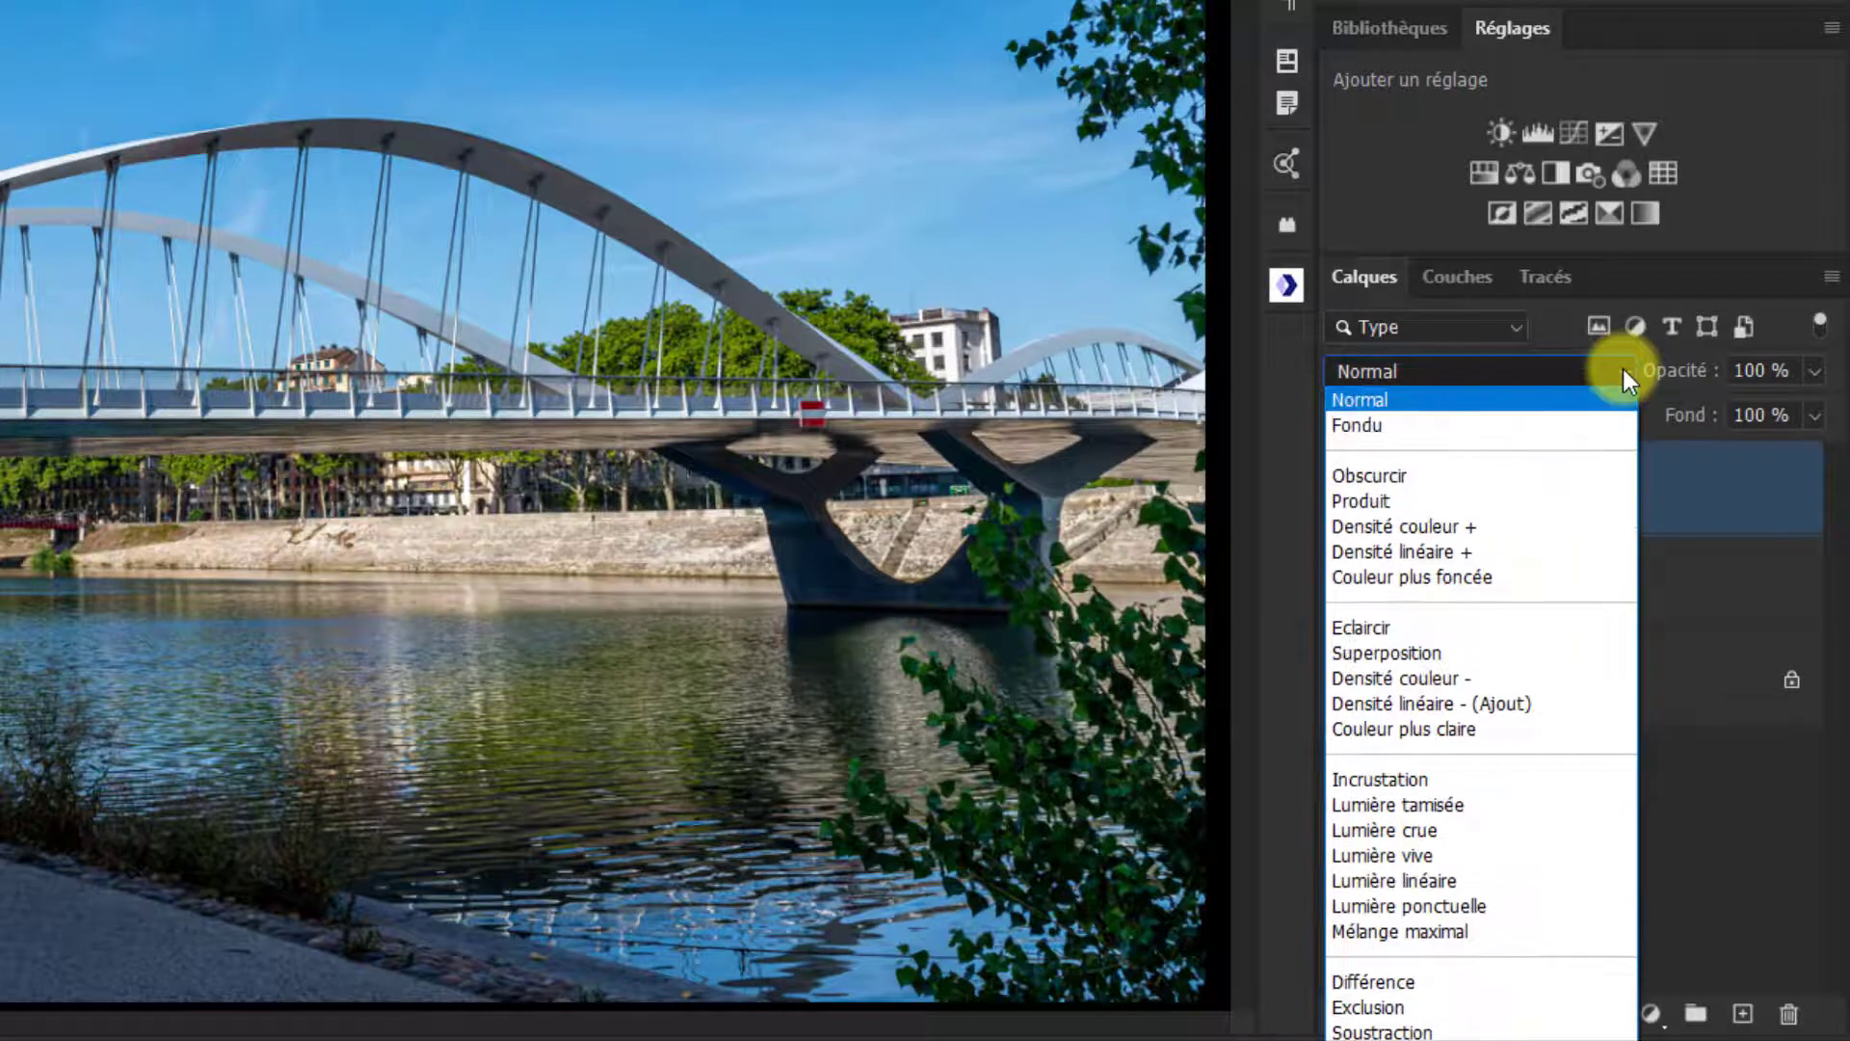
{"action": "left_click", "coordinate": [1530, 399]}
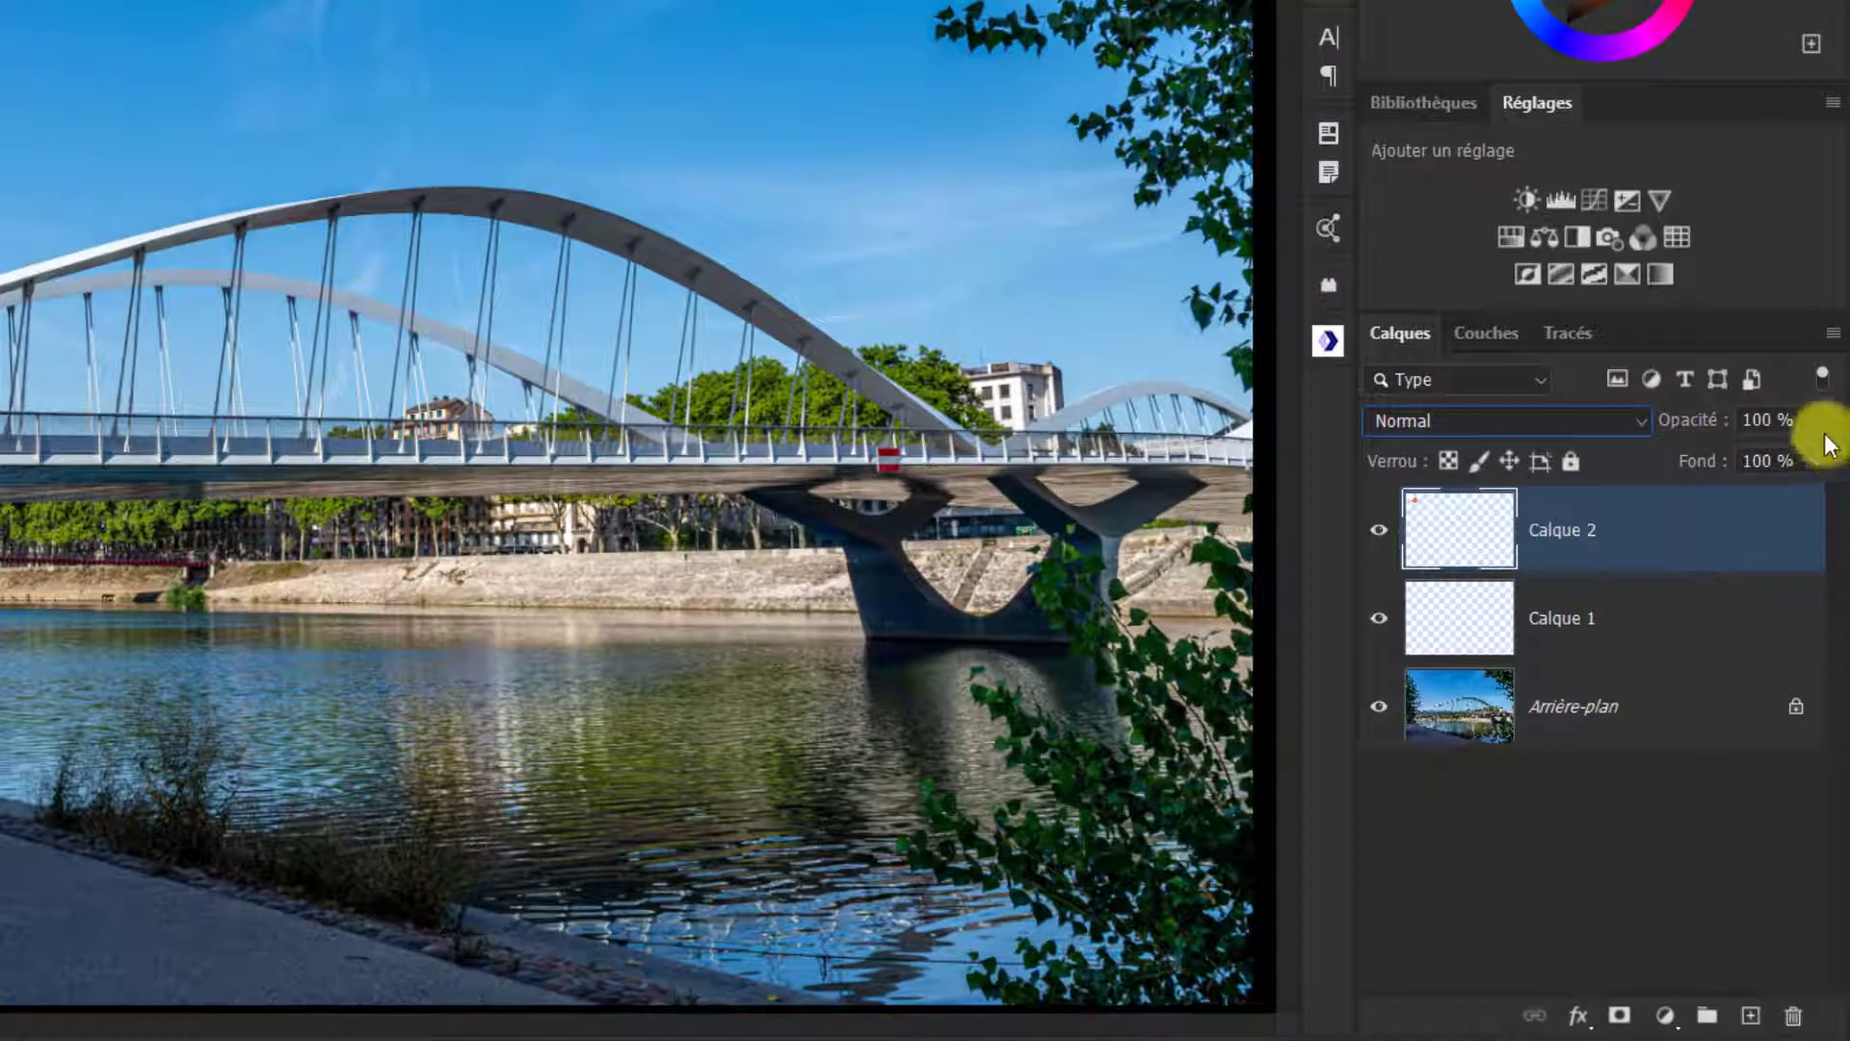
Step: Lower the opacity of Calque 2 to fade the square and disc, and return it to 100%
{"action": "left_click", "coordinate": [1818, 422]}
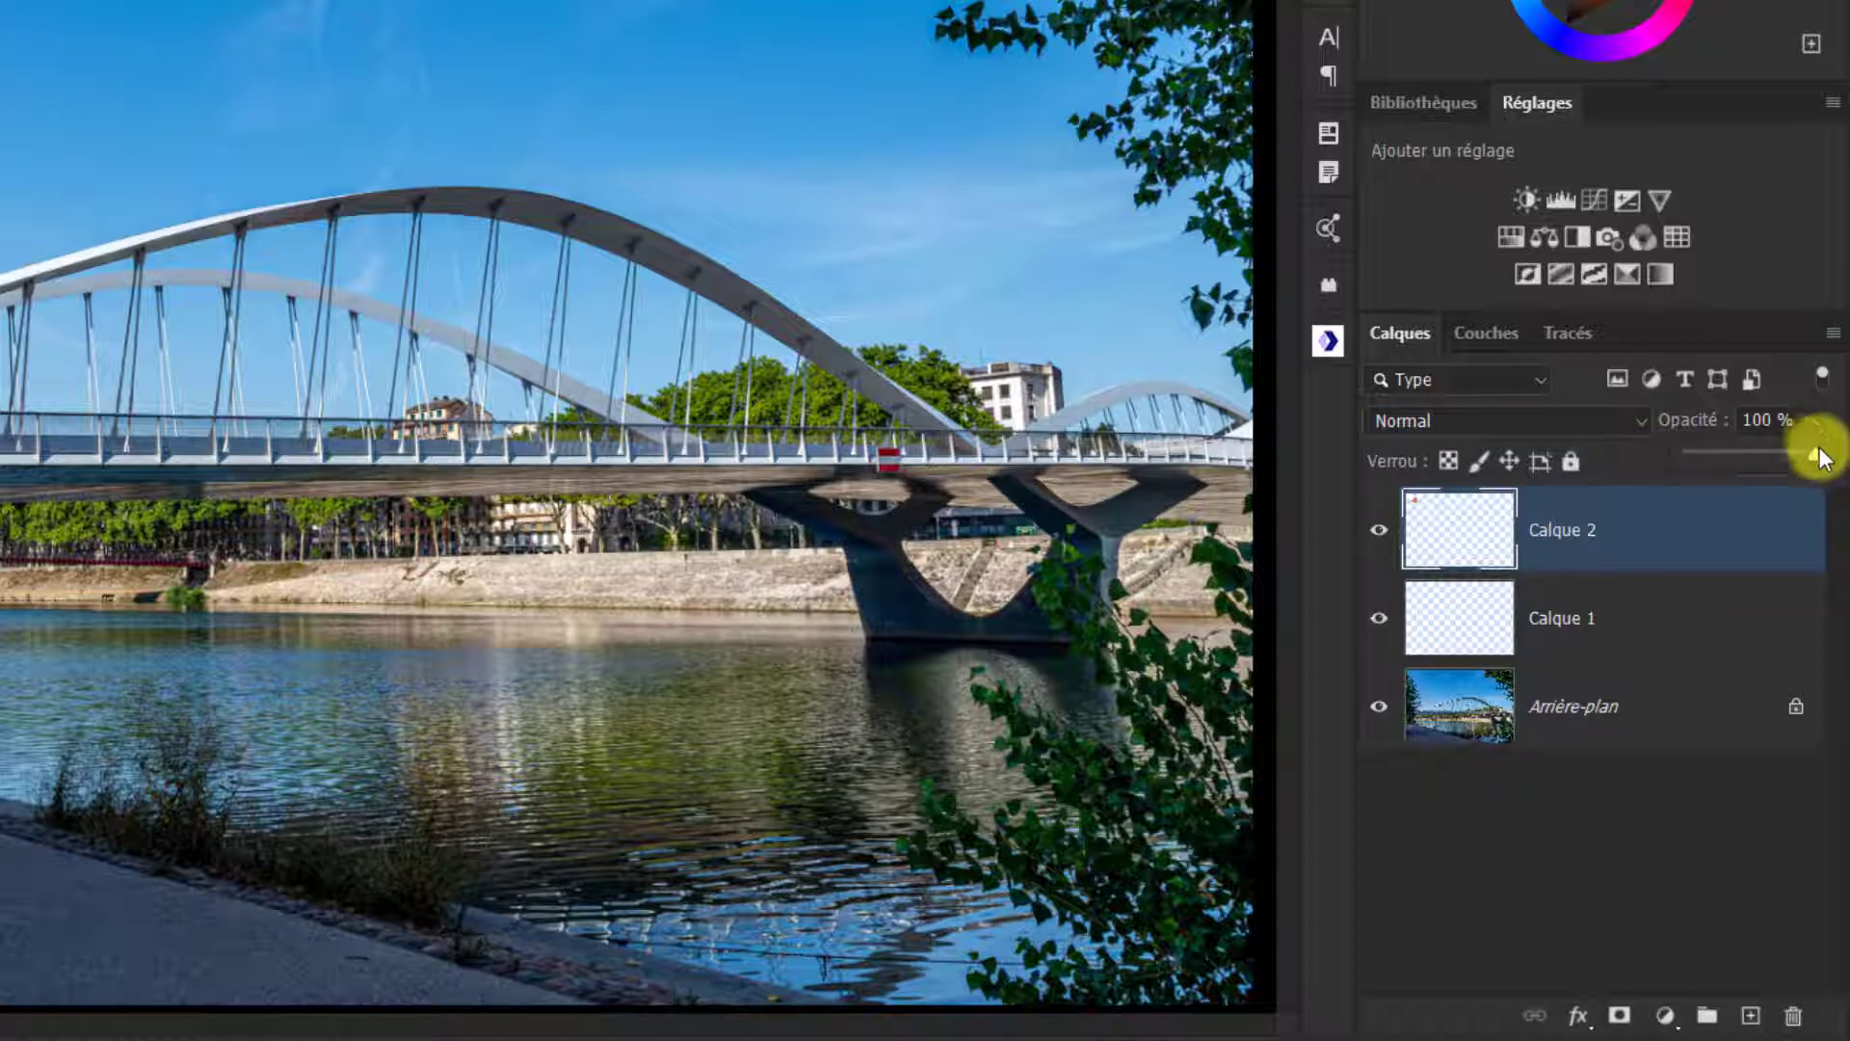
{"action": "left_click_drag", "start_coordinate": [1819, 451], "coordinate": [1733, 466]}
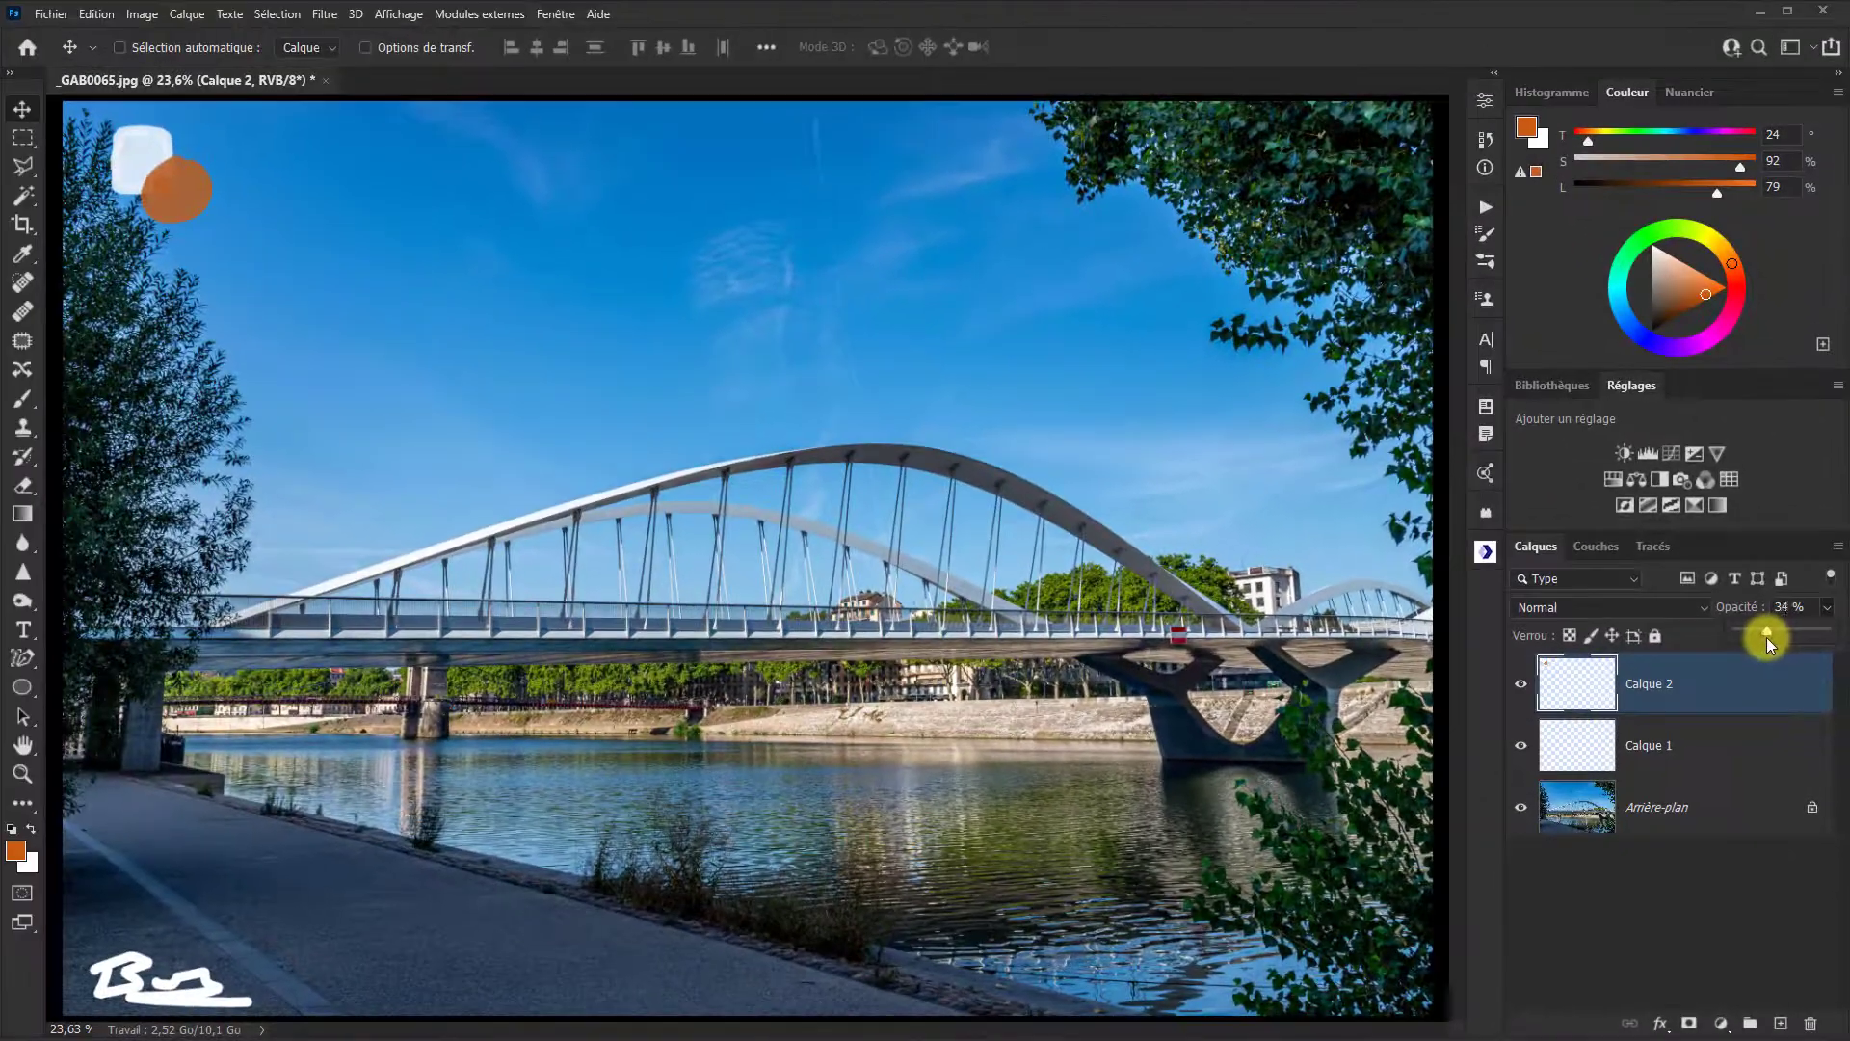
{"action": "left_click_drag", "start_coordinate": [1755, 638], "coordinate": [1739, 638]}
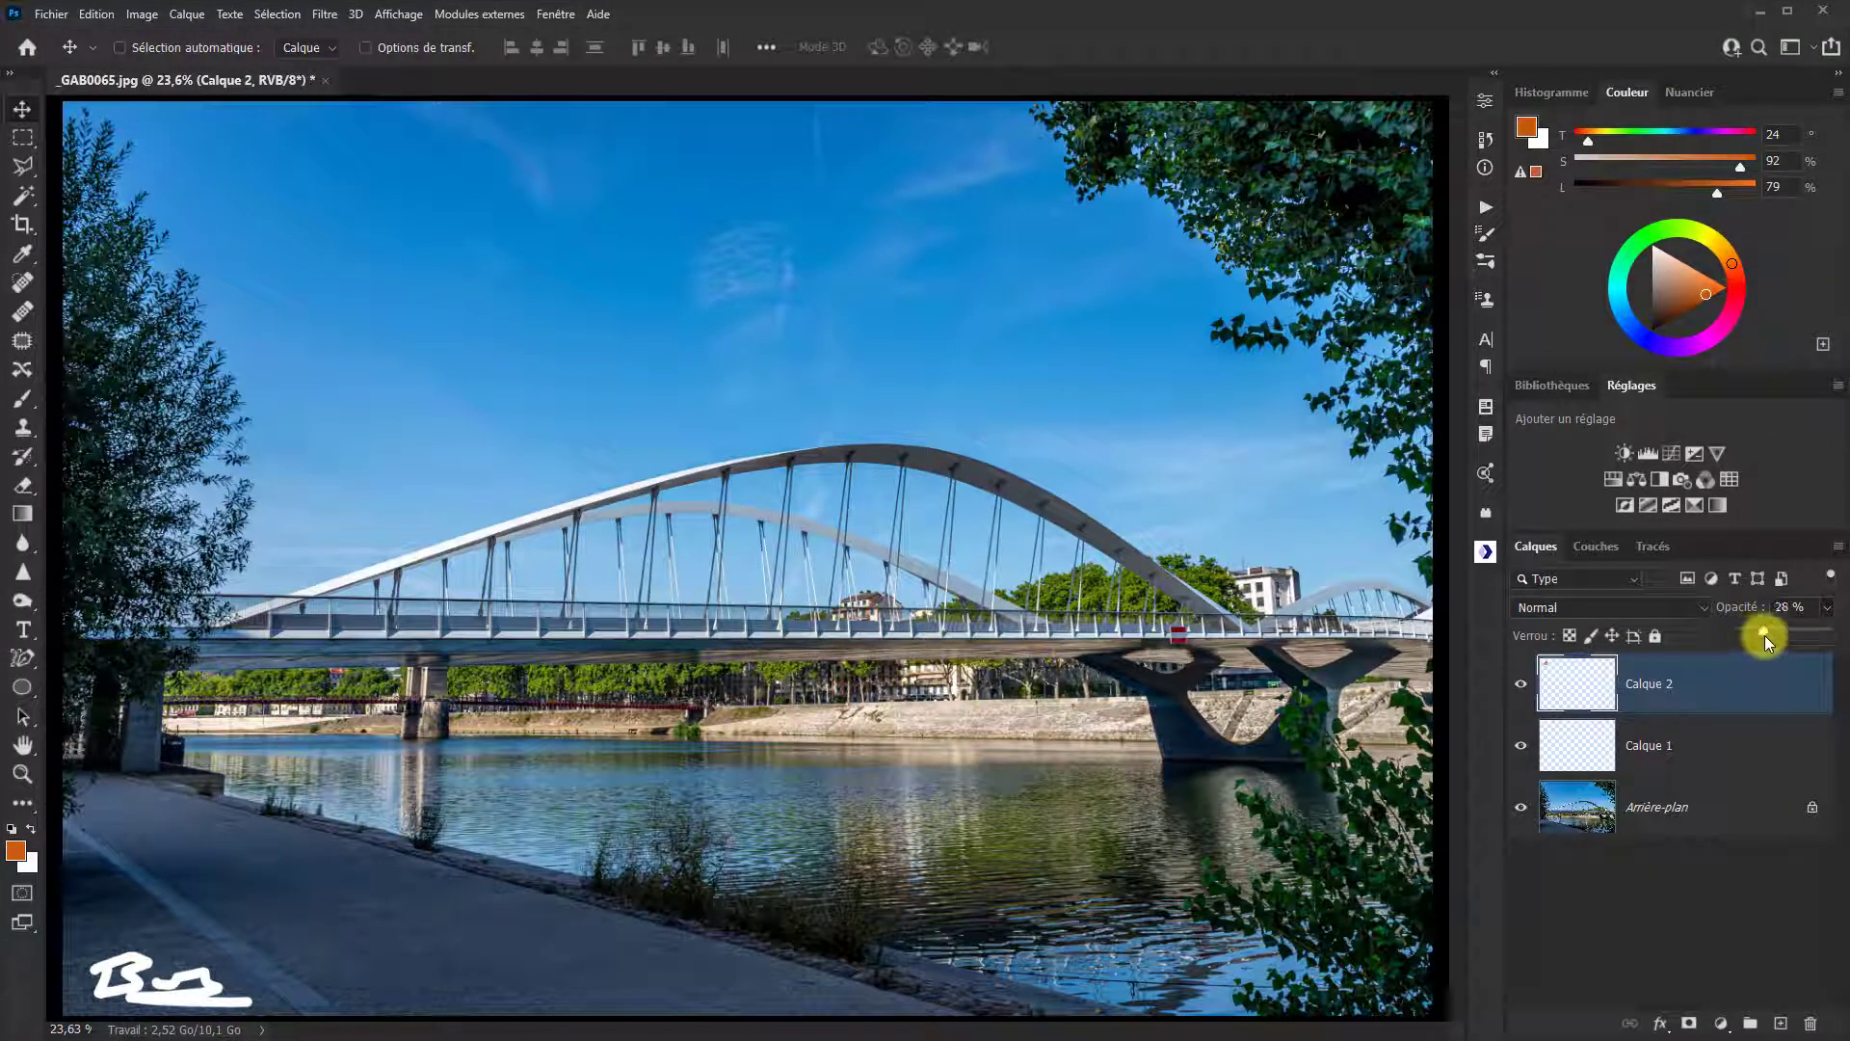
{"action": "left_click_drag", "start_coordinate": [1795, 630], "coordinate": [1836, 631]}
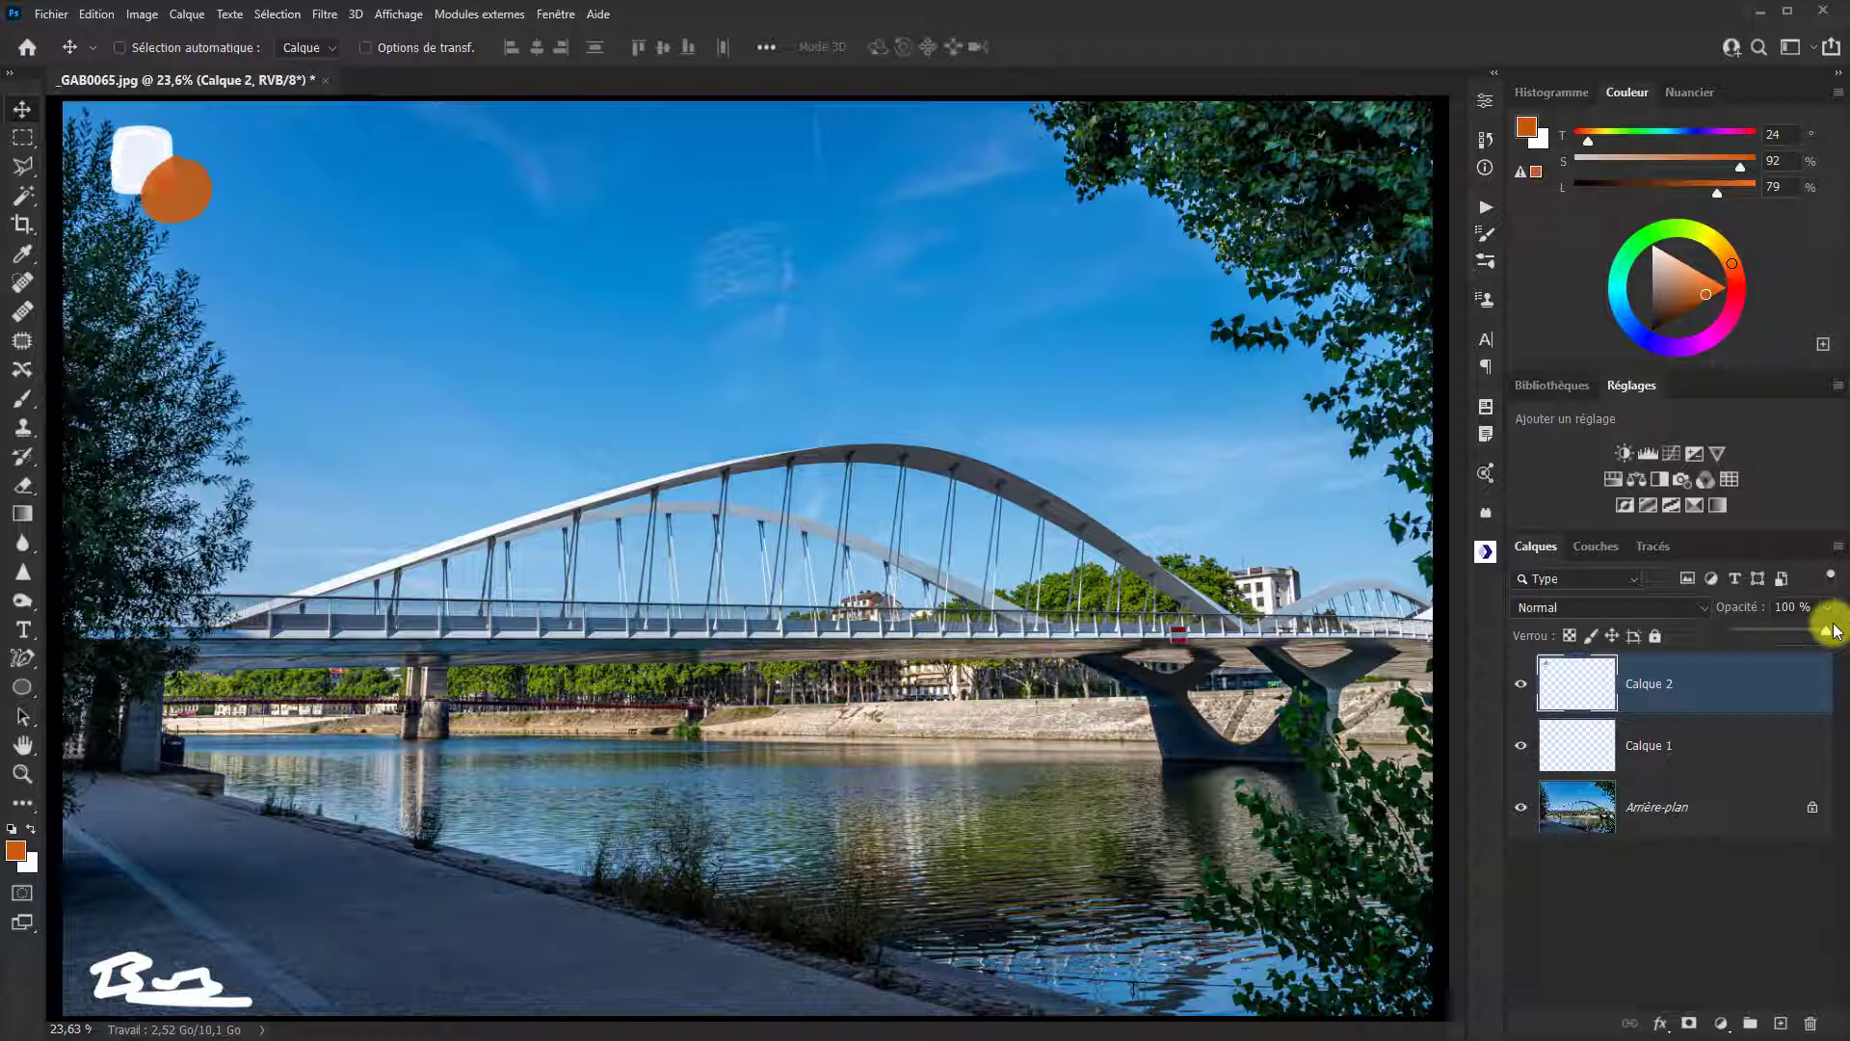
{"action": "left_click", "coordinate": [1827, 607]}
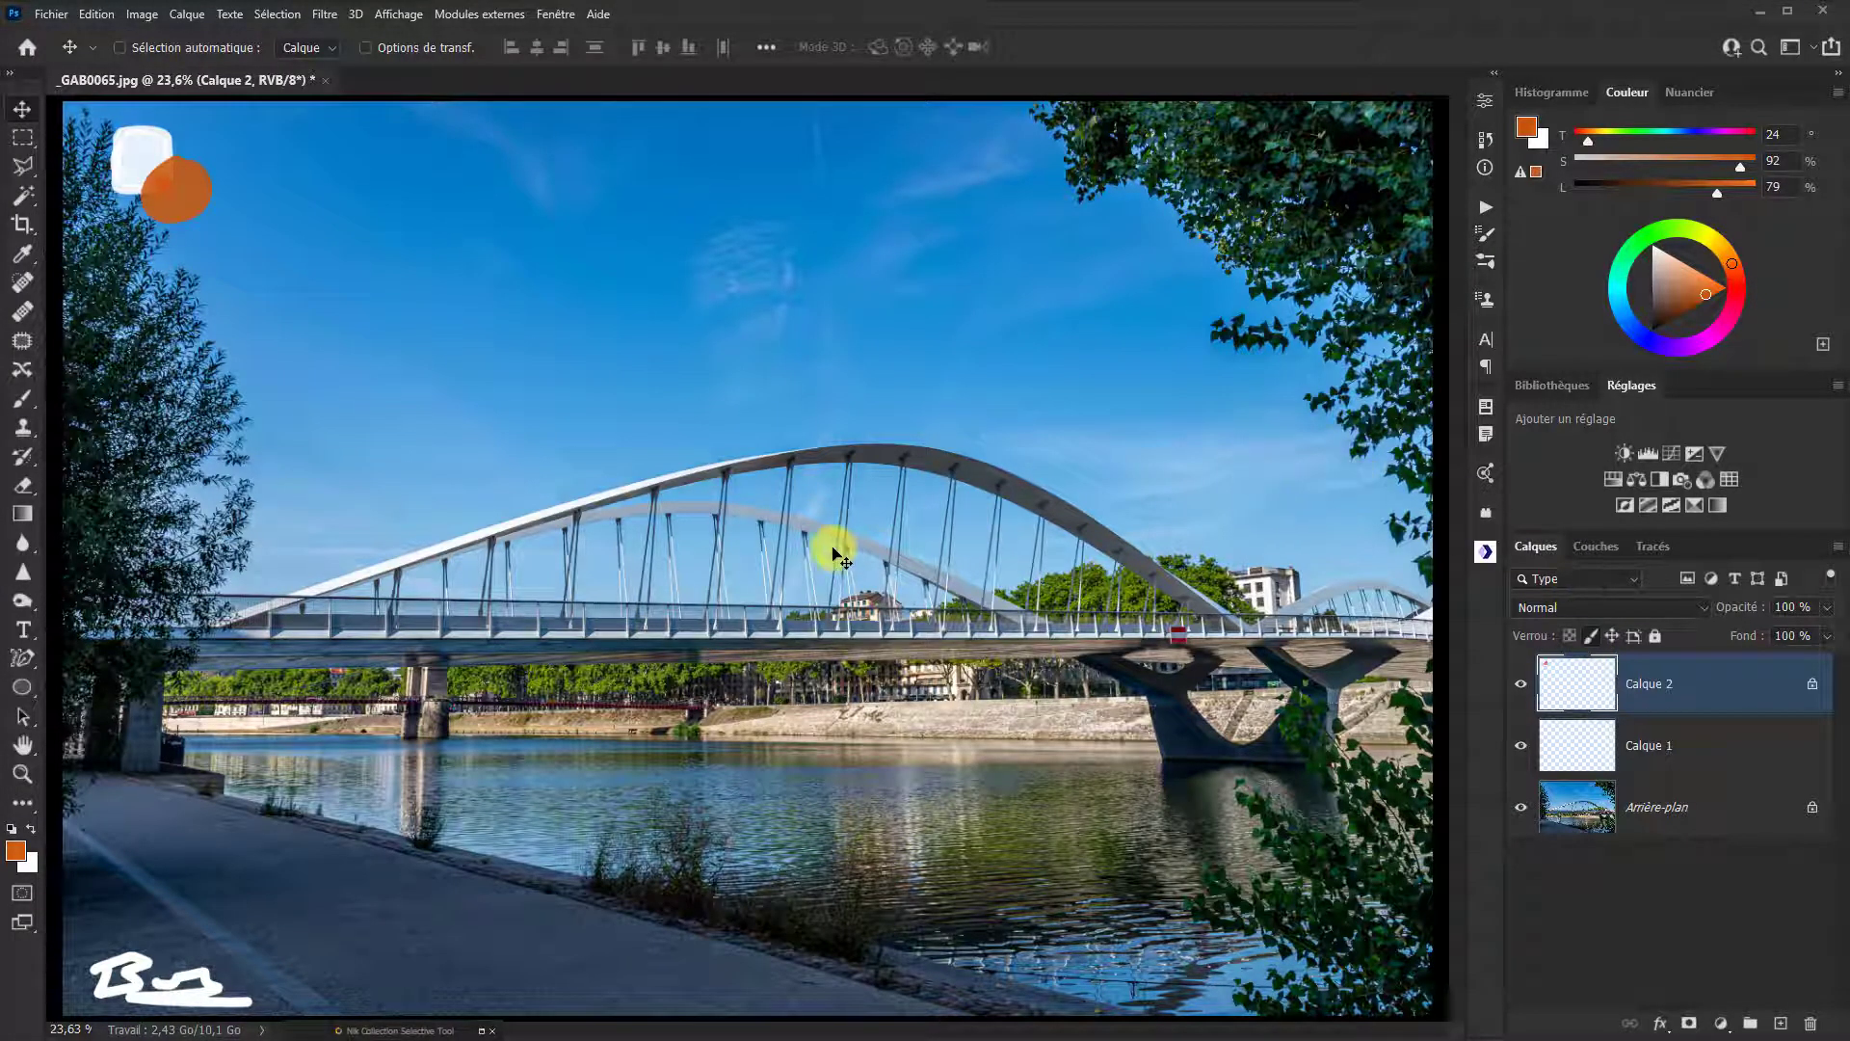
Step: Try to paint in the sky on the locked Calque 2 with the Brush and to reposition the layer with the Move tool
{"action": "left_click", "coordinate": [34, 407]}
{"action": "left_click", "coordinate": [396, 345]}
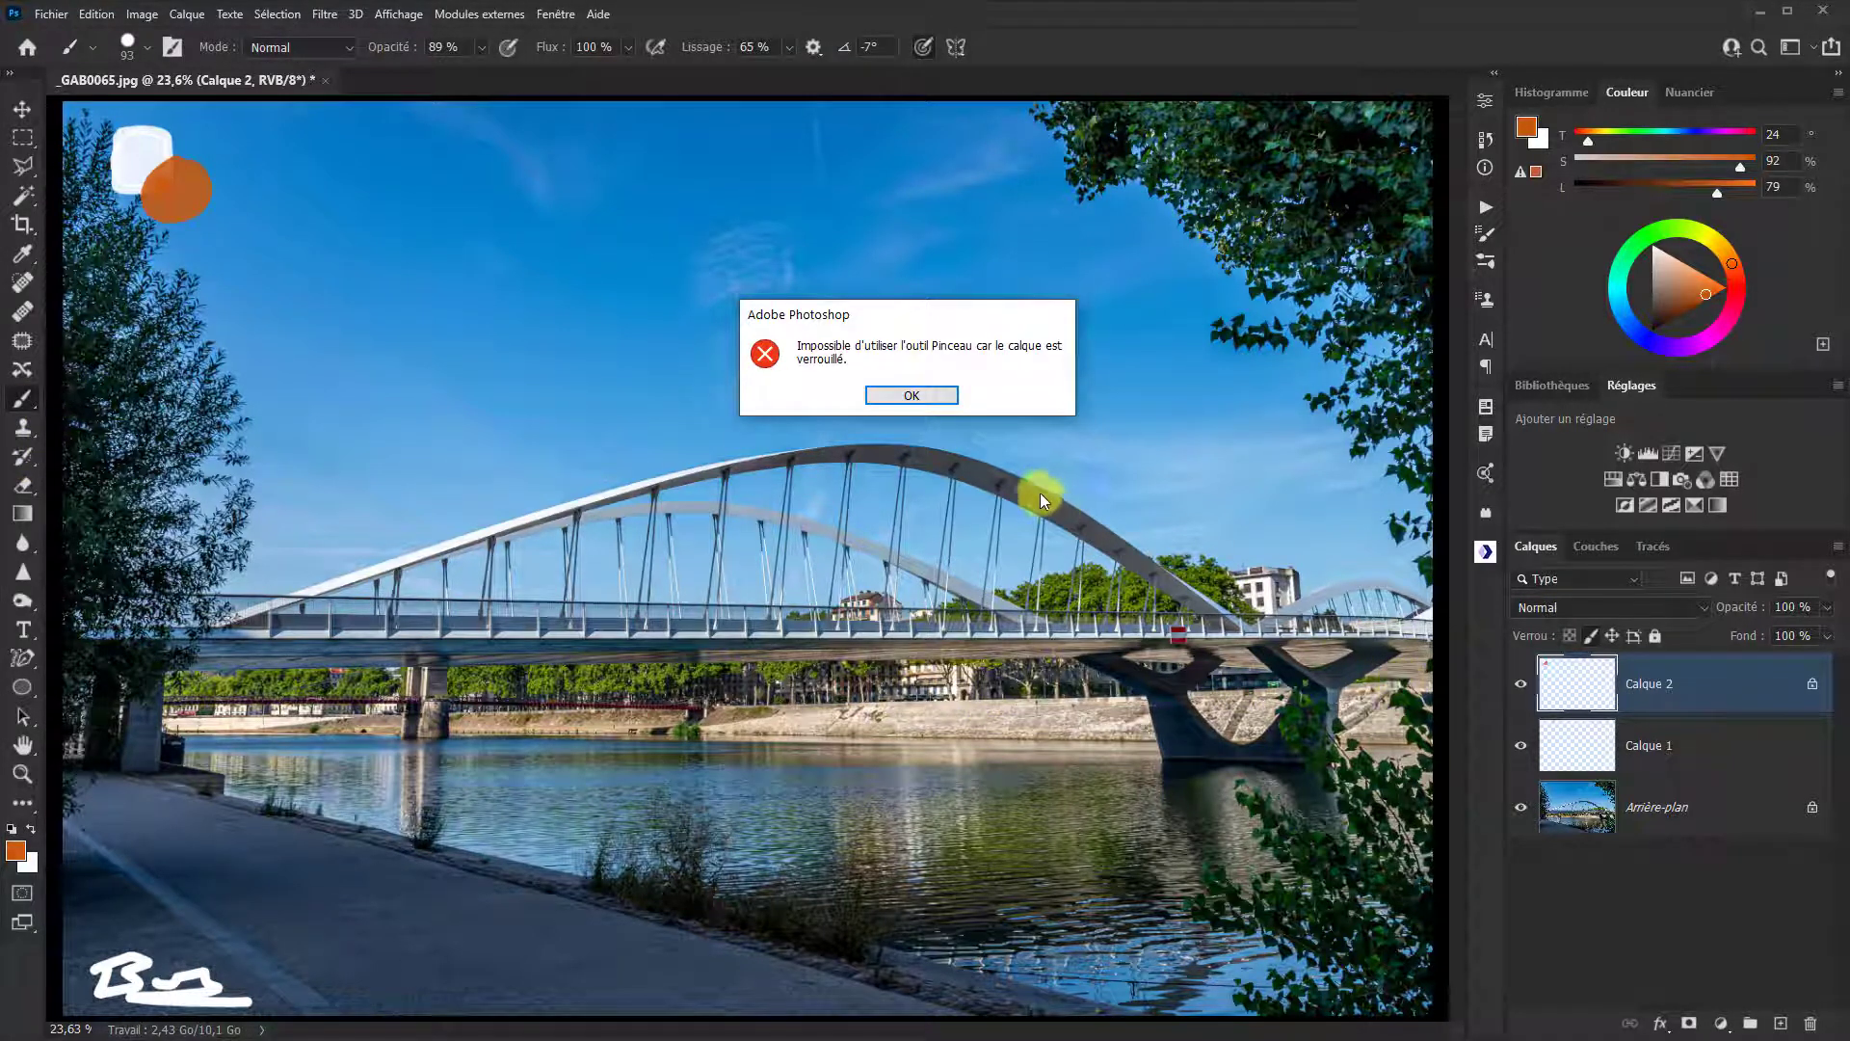
{"action": "left_click", "coordinate": [925, 396]}
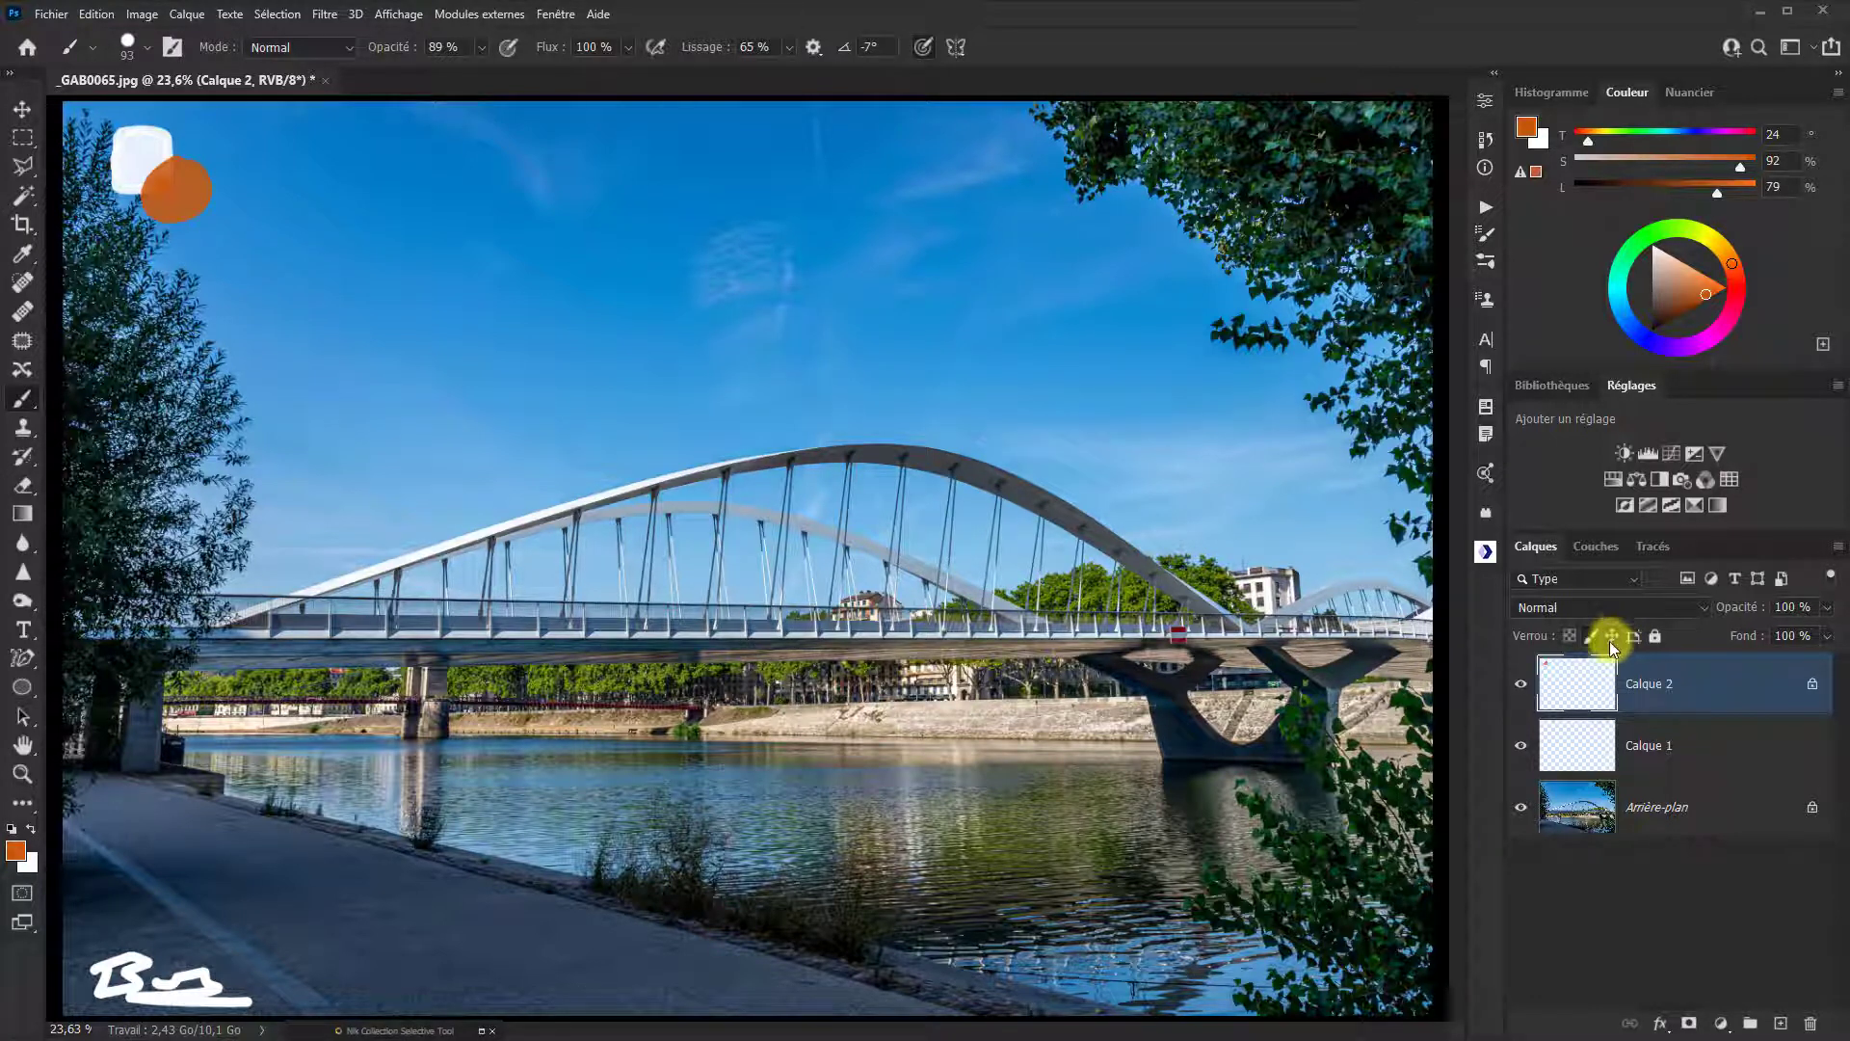
{"action": "left_click", "coordinate": [19, 113]}
{"action": "left_click_drag", "start_coordinate": [306, 225], "coordinate": [830, 542]}
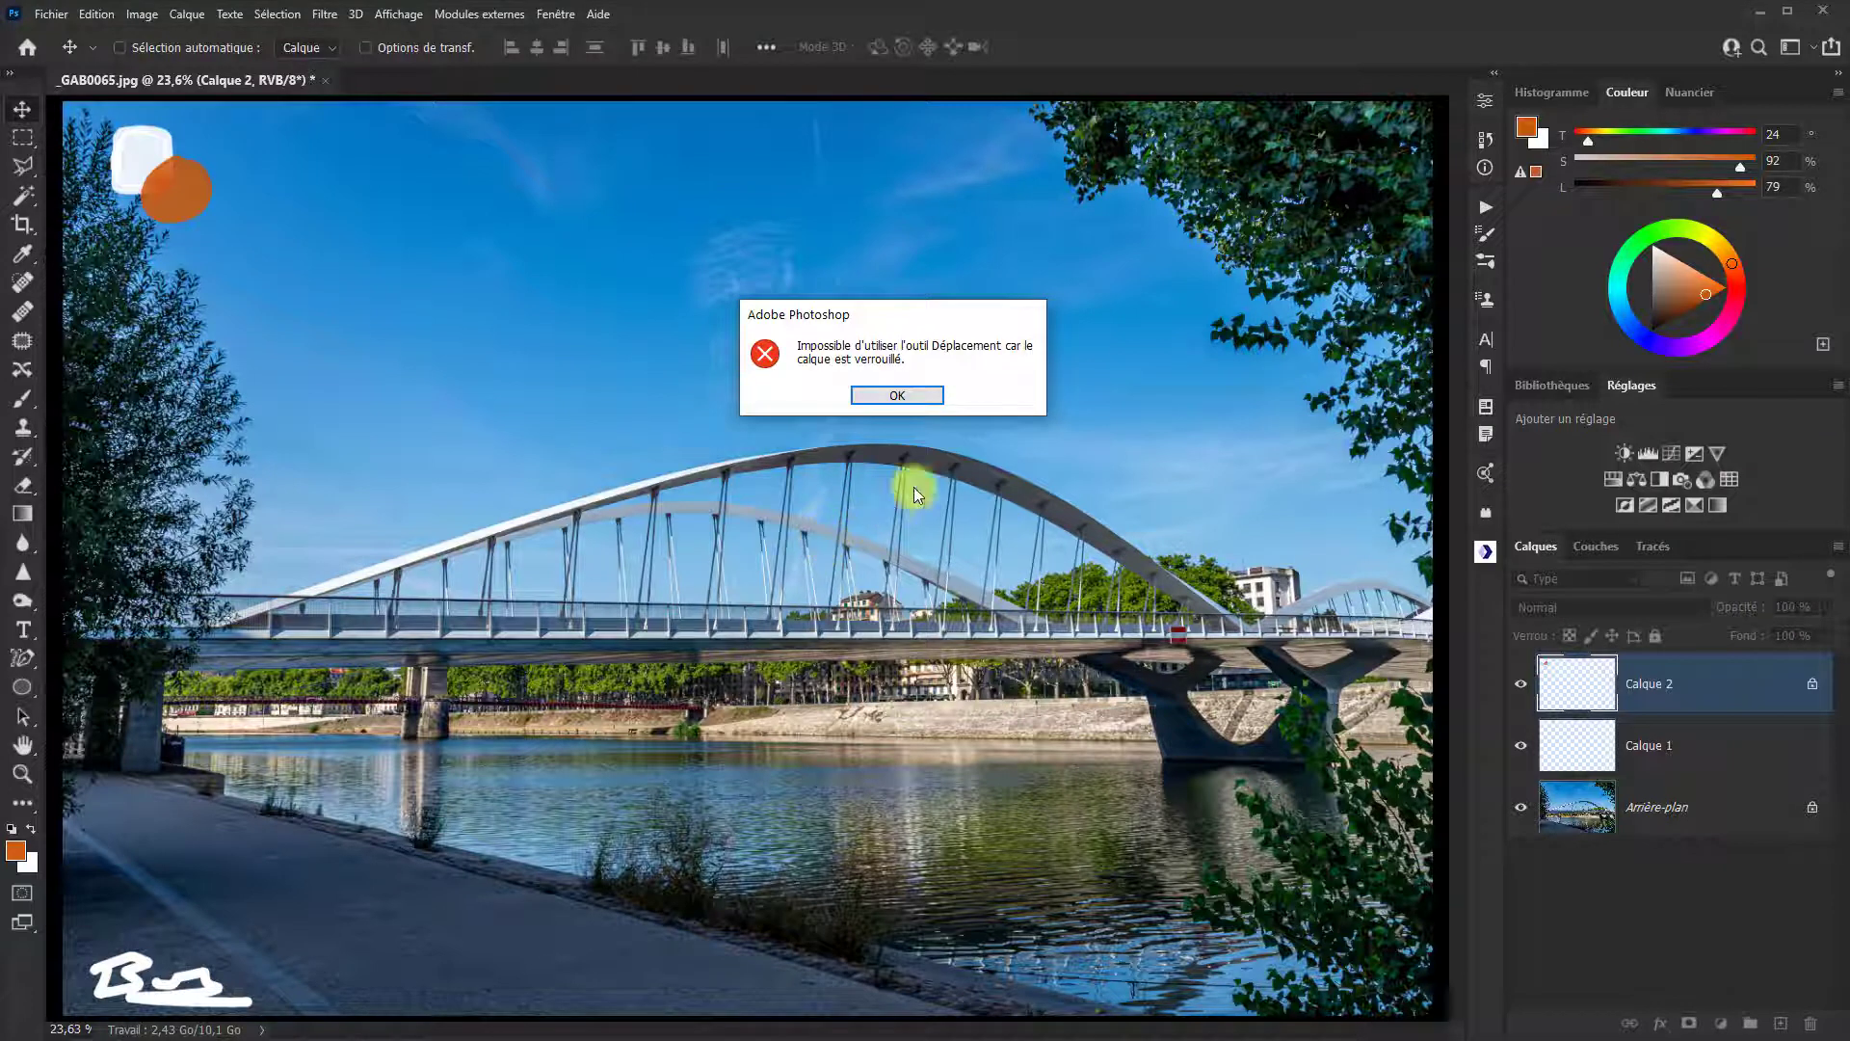
Step: Dismiss the Move tool error, lock Calque 2 completely, and remove all of its locks
{"action": "left_click", "coordinate": [914, 395]}
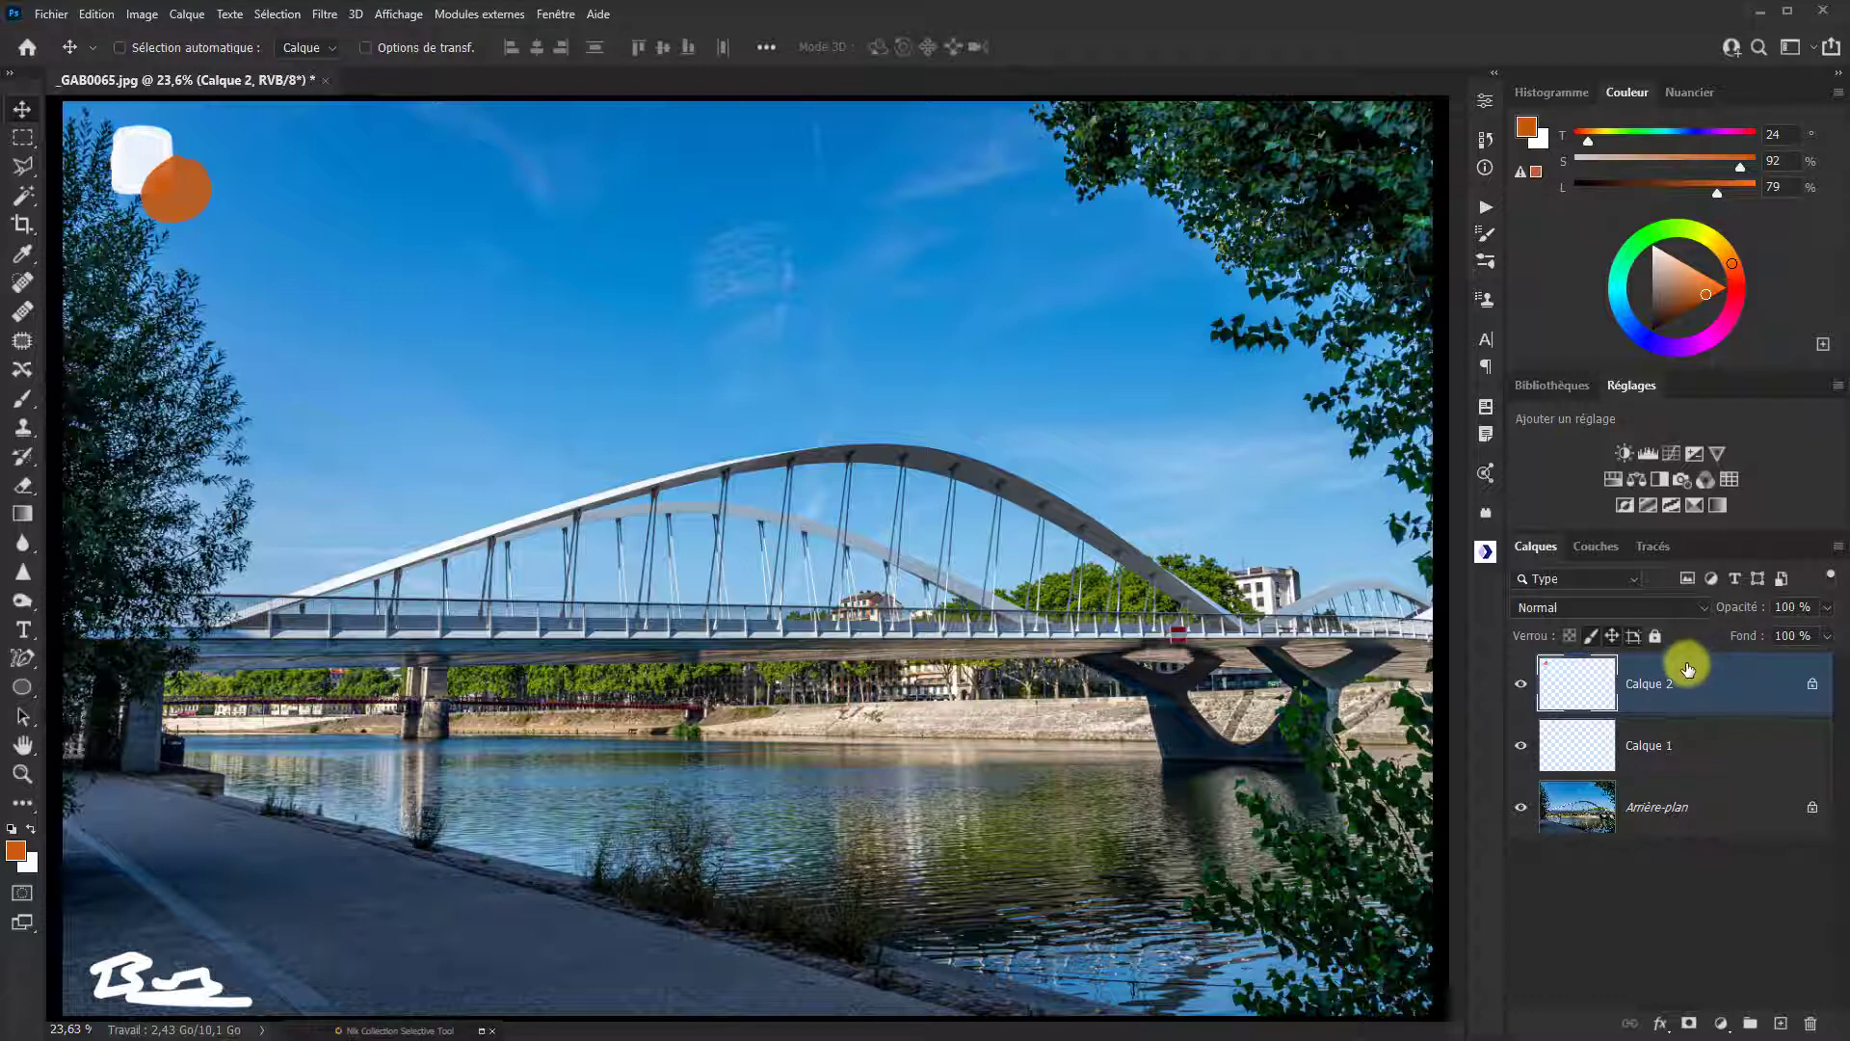
{"action": "left_click", "coordinate": [1655, 638]}
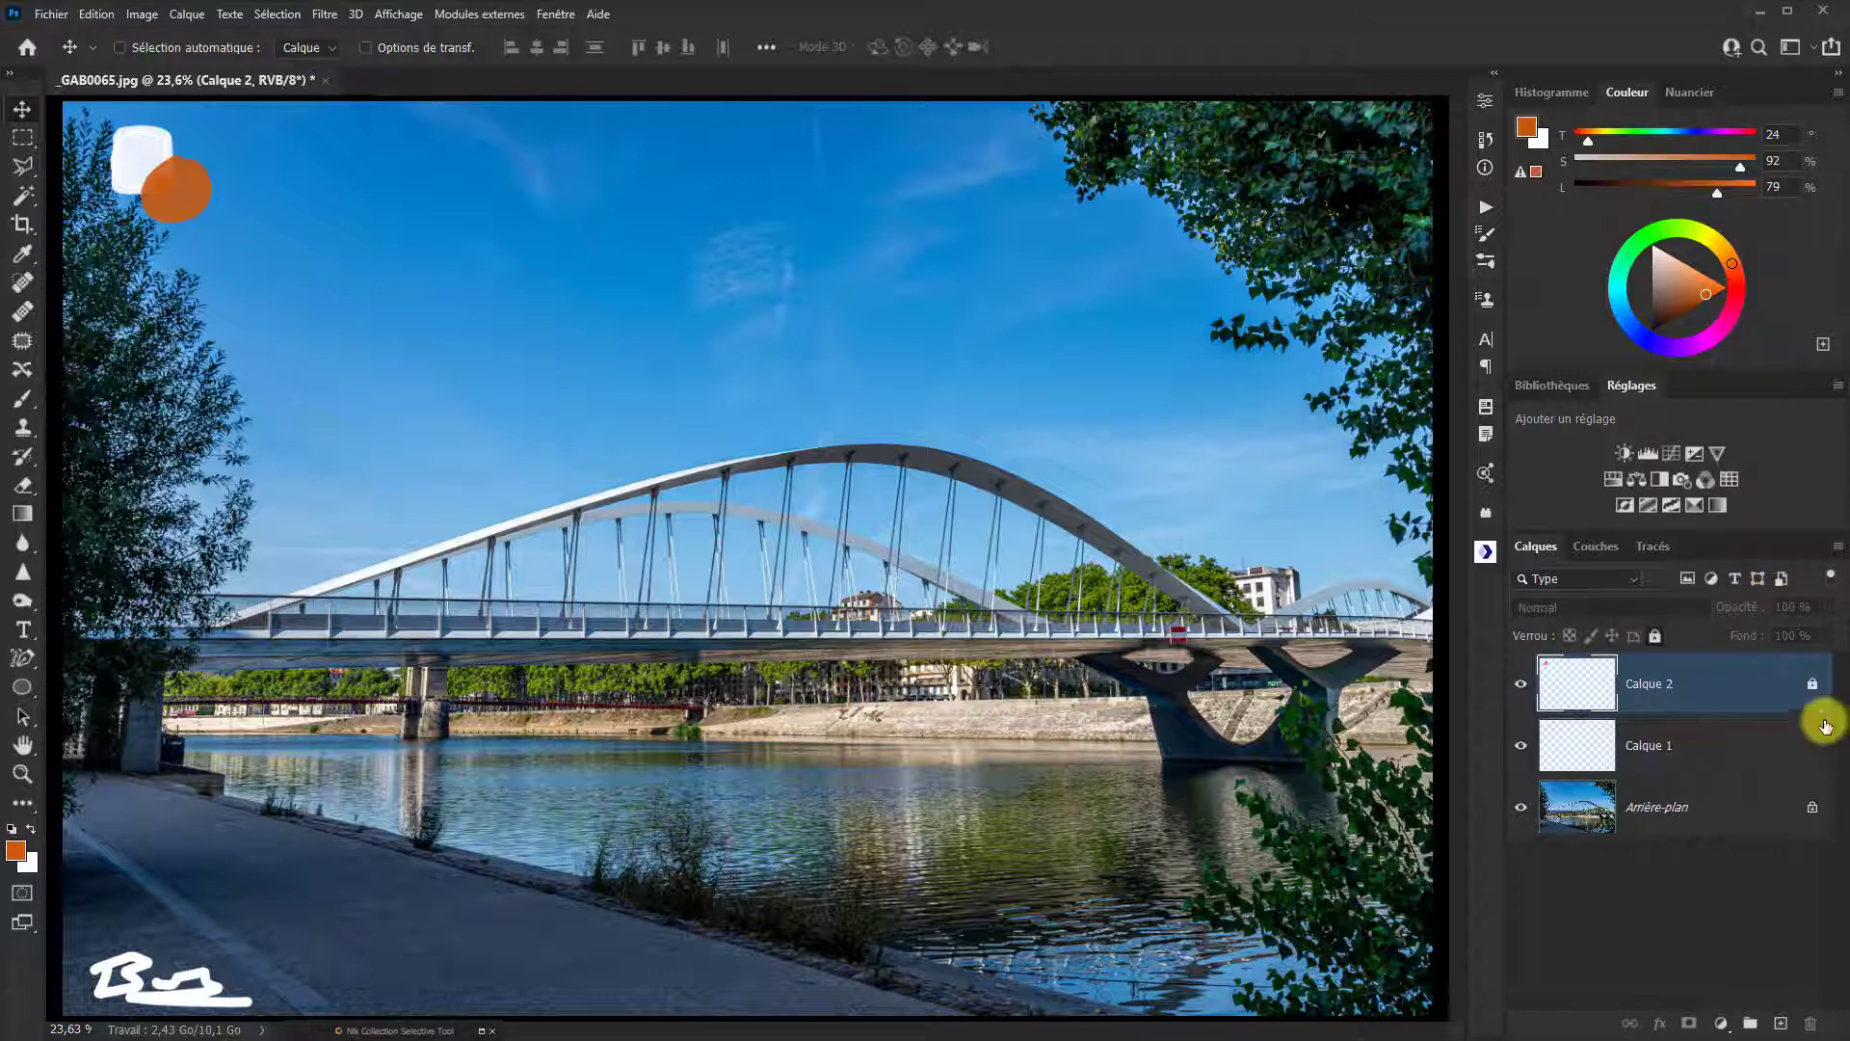
{"action": "left_click", "coordinate": [1813, 686]}
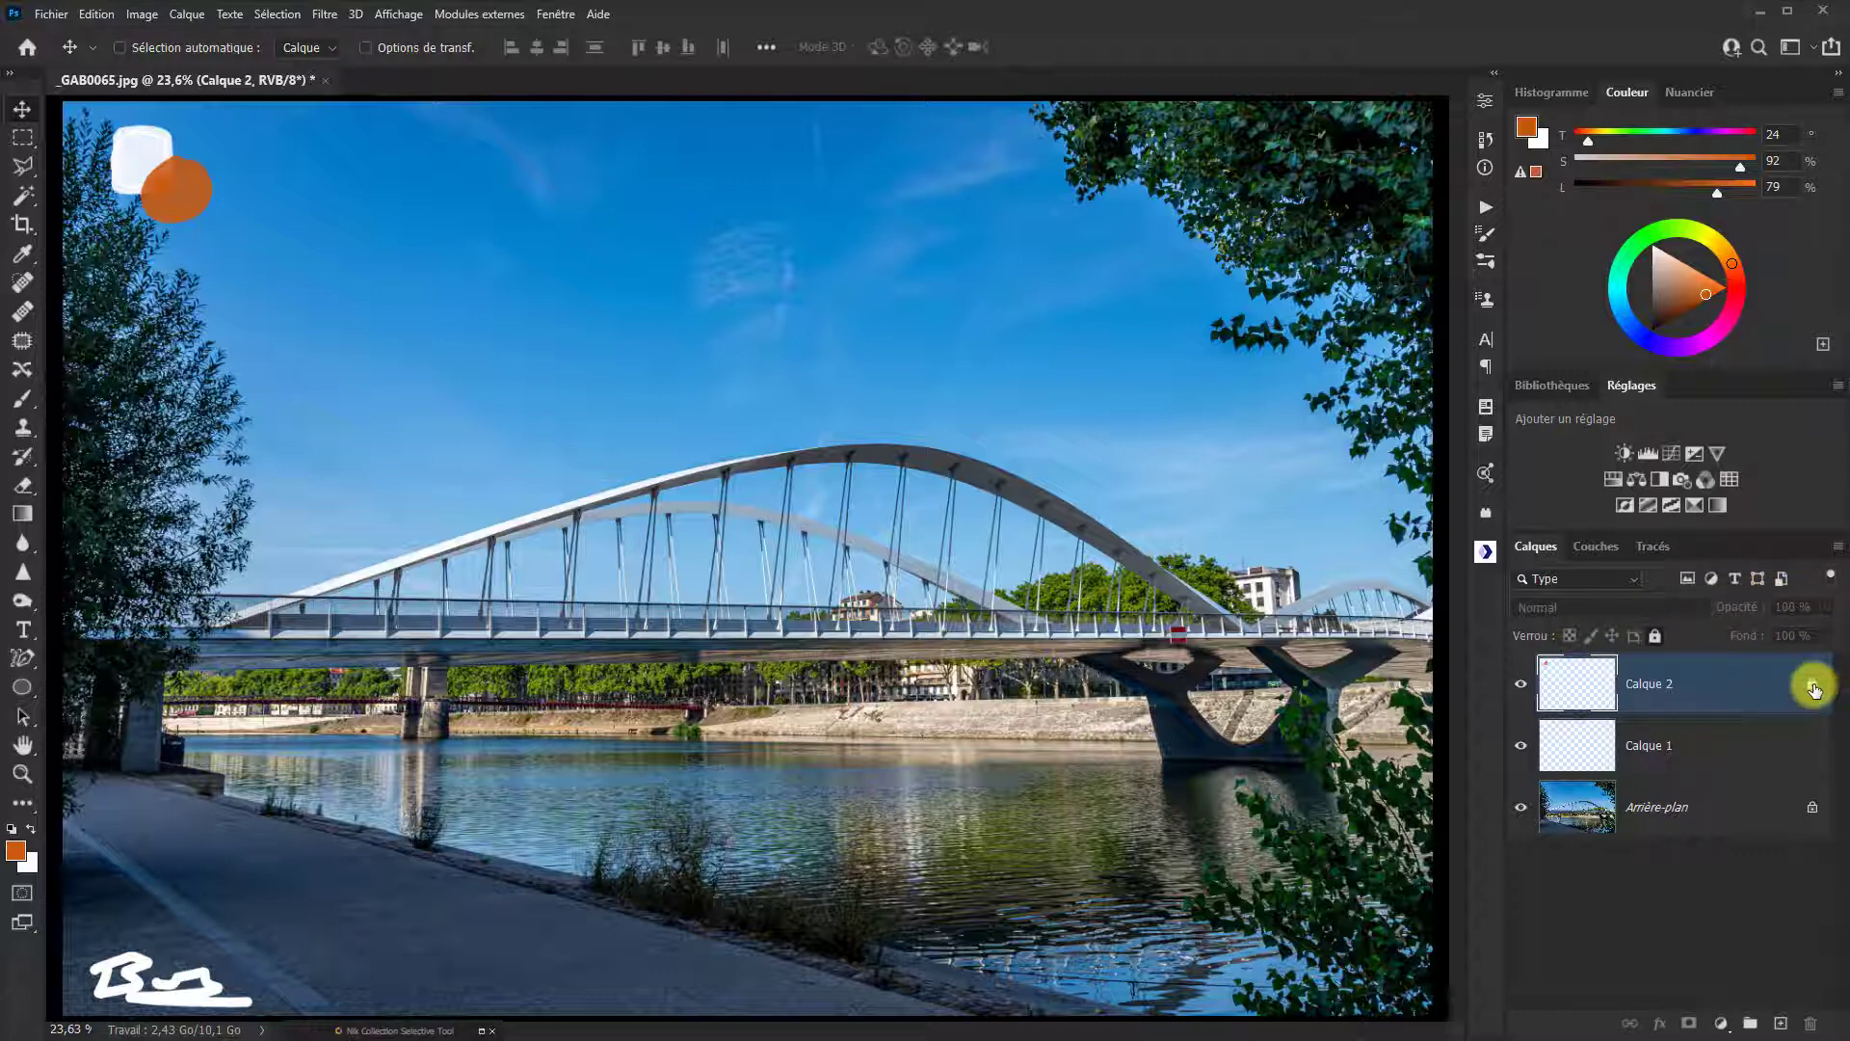
{"action": "left_click", "coordinate": [1812, 686]}
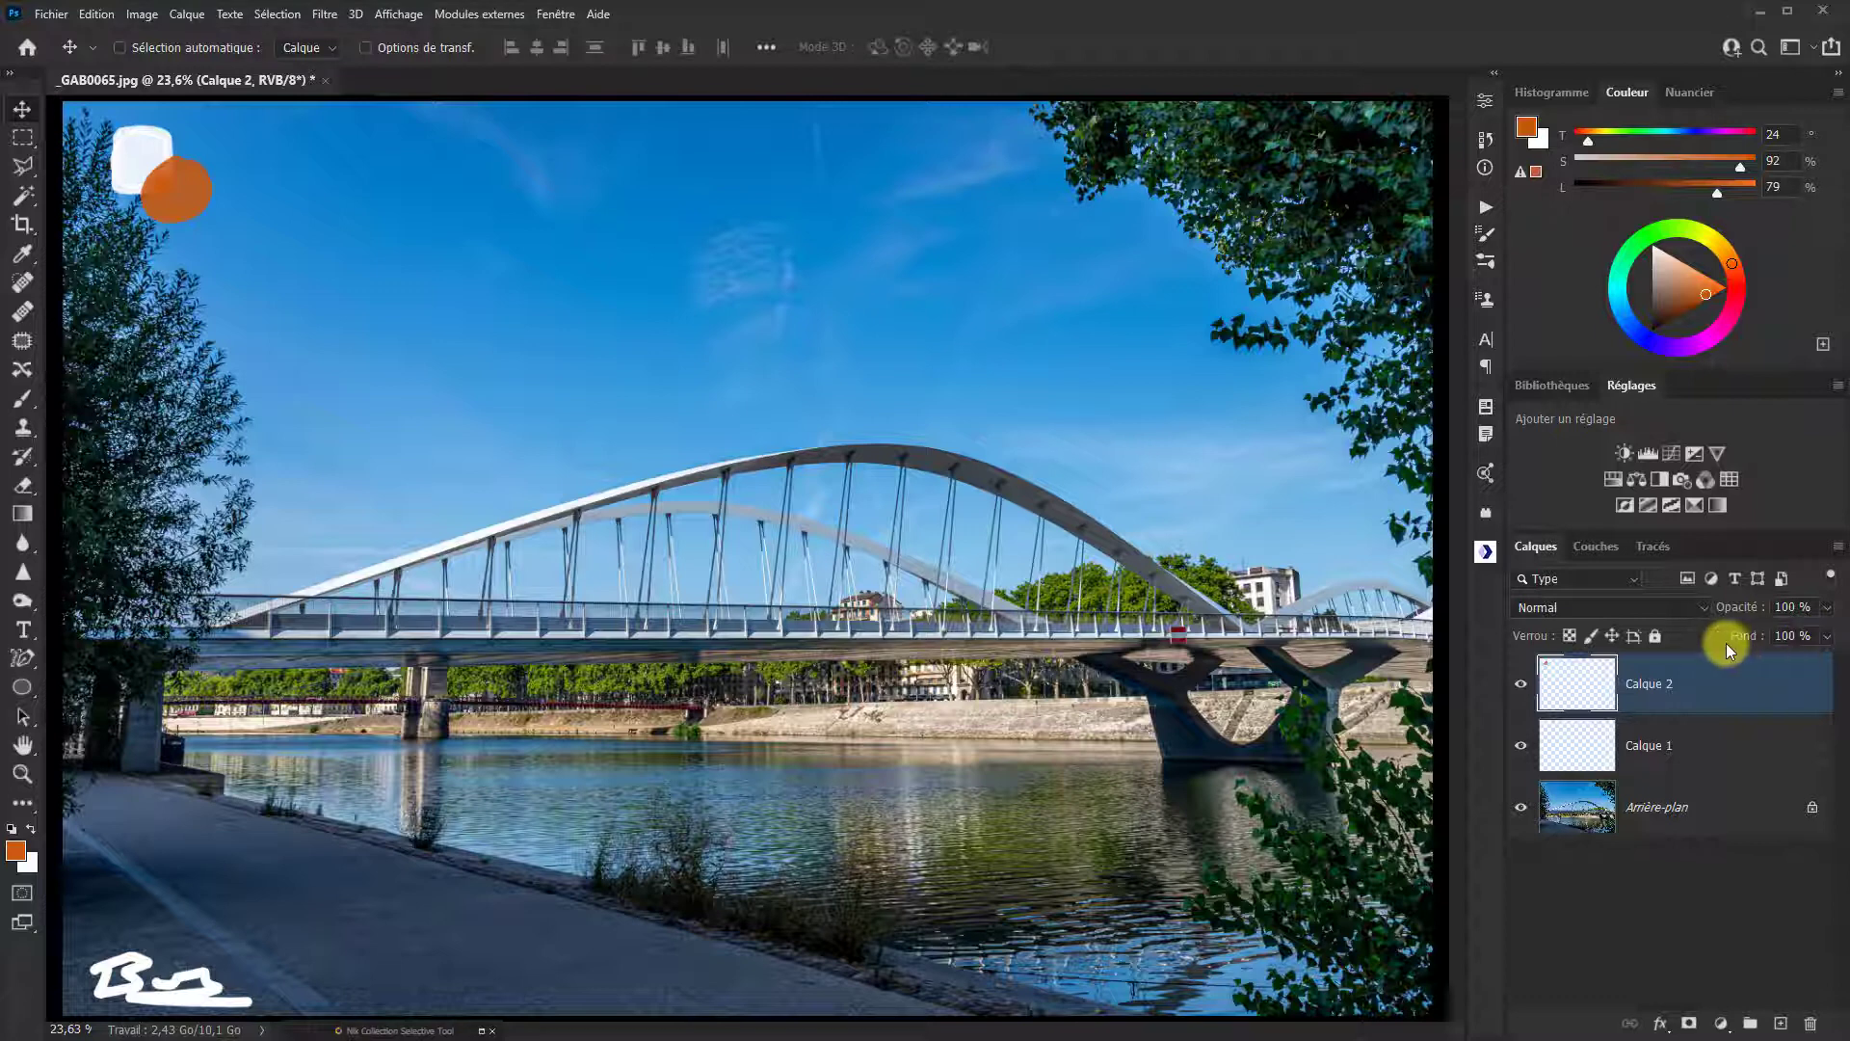
{"action": "left_click", "coordinate": [1801, 640]}
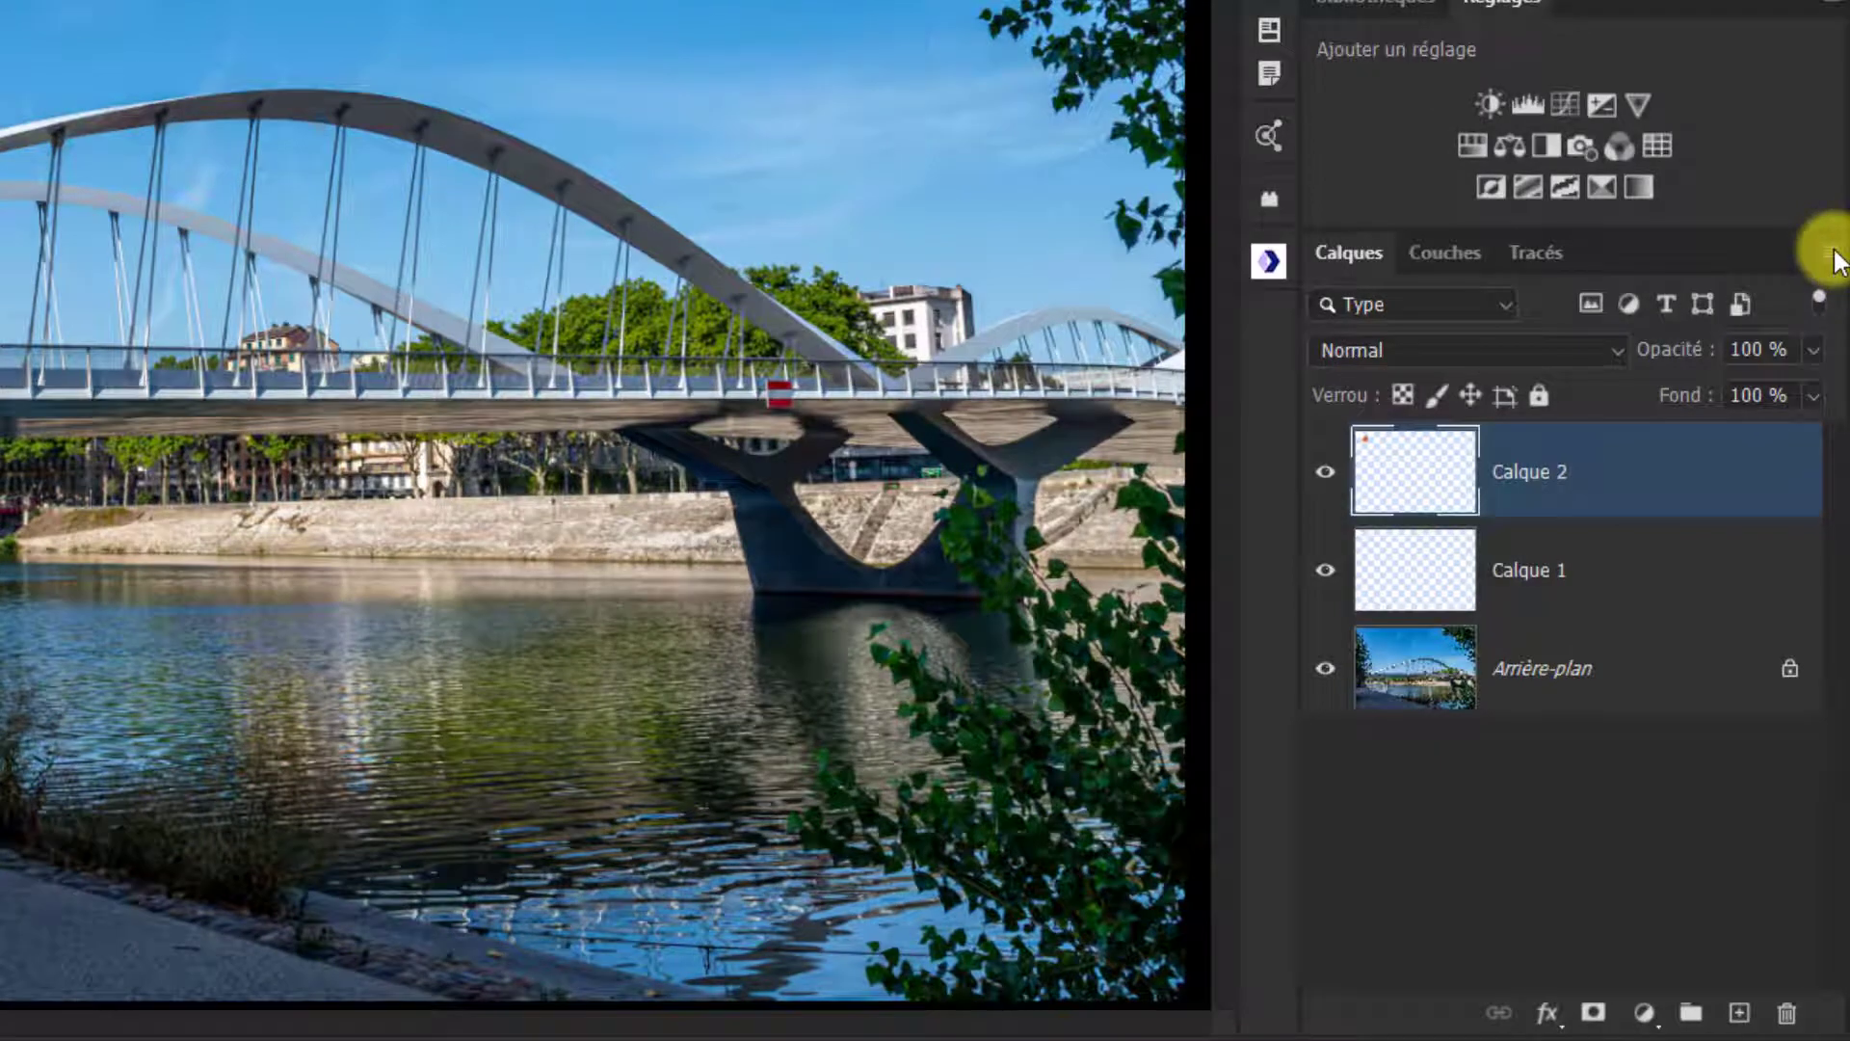
Step: Try the other thumbnail sizes in the layers panel options, keep the largest one, and set the thumbnail content to Limites du calque
{"action": "left_click", "coordinate": [1839, 258]}
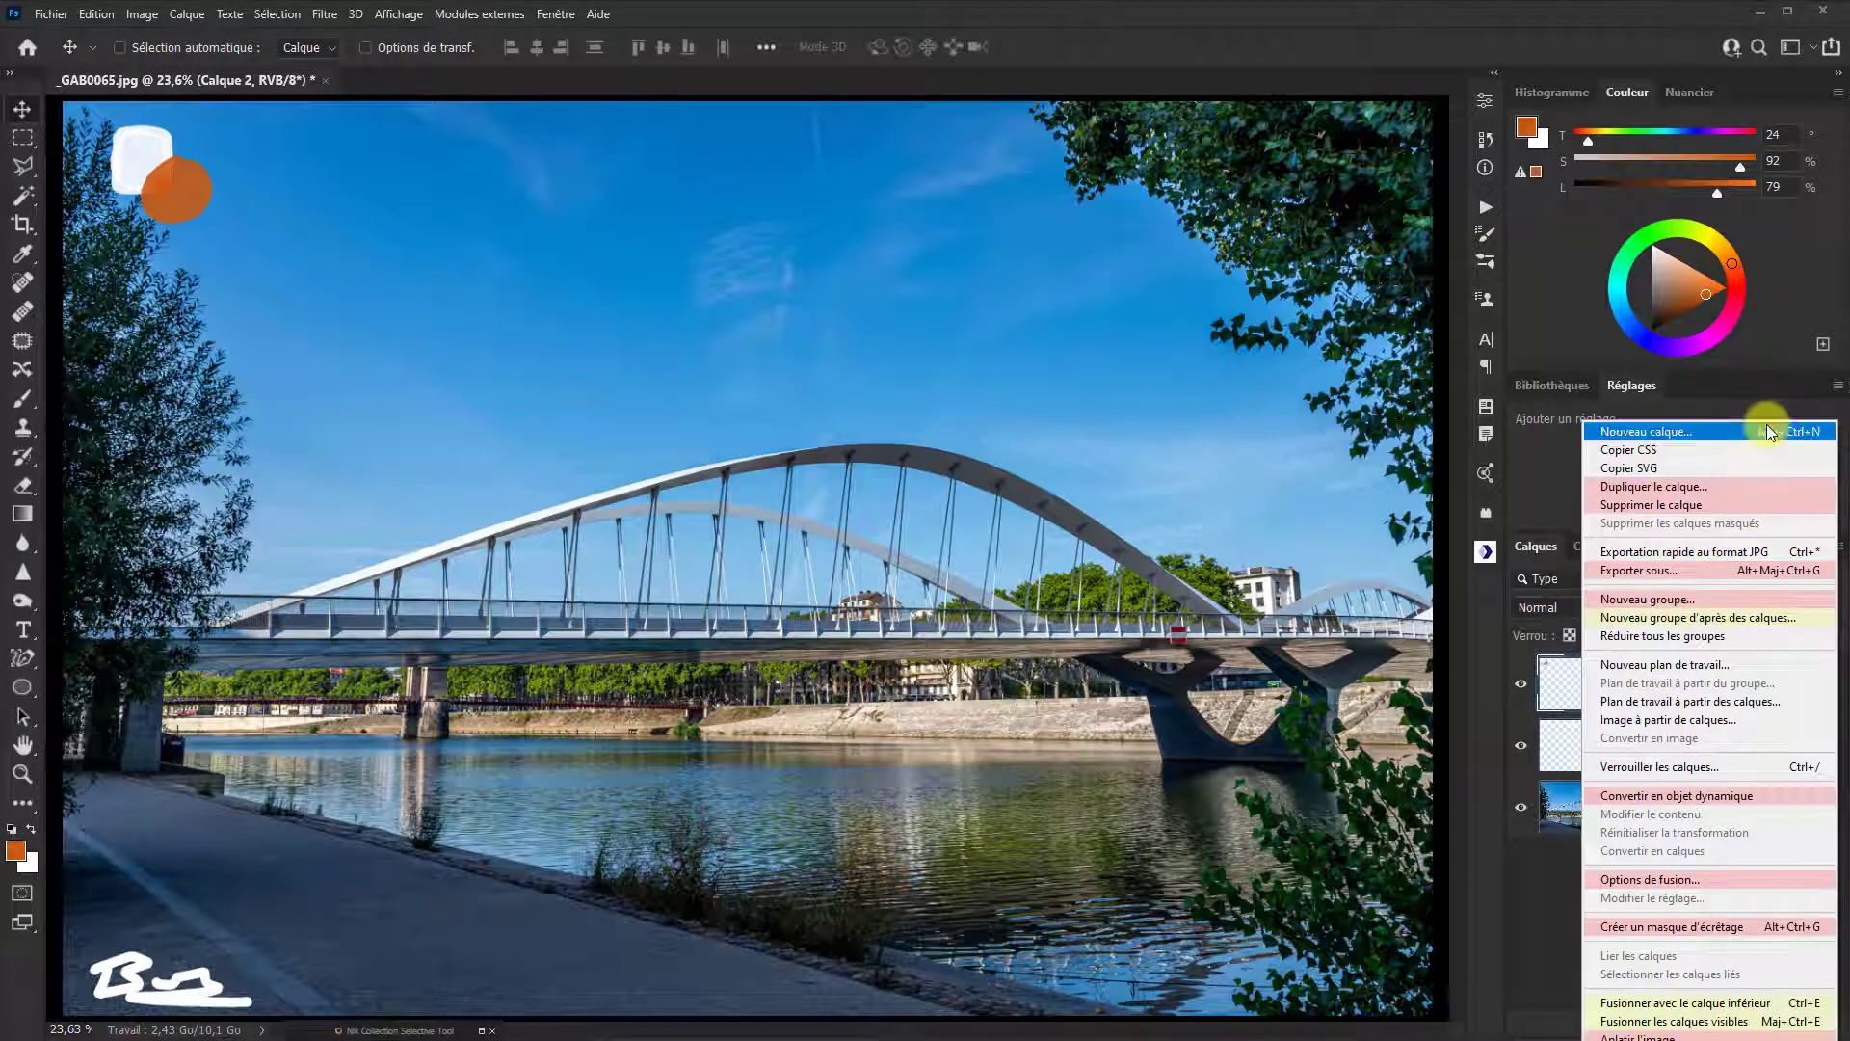
{"action": "left_click", "coordinate": [1667, 1038]}
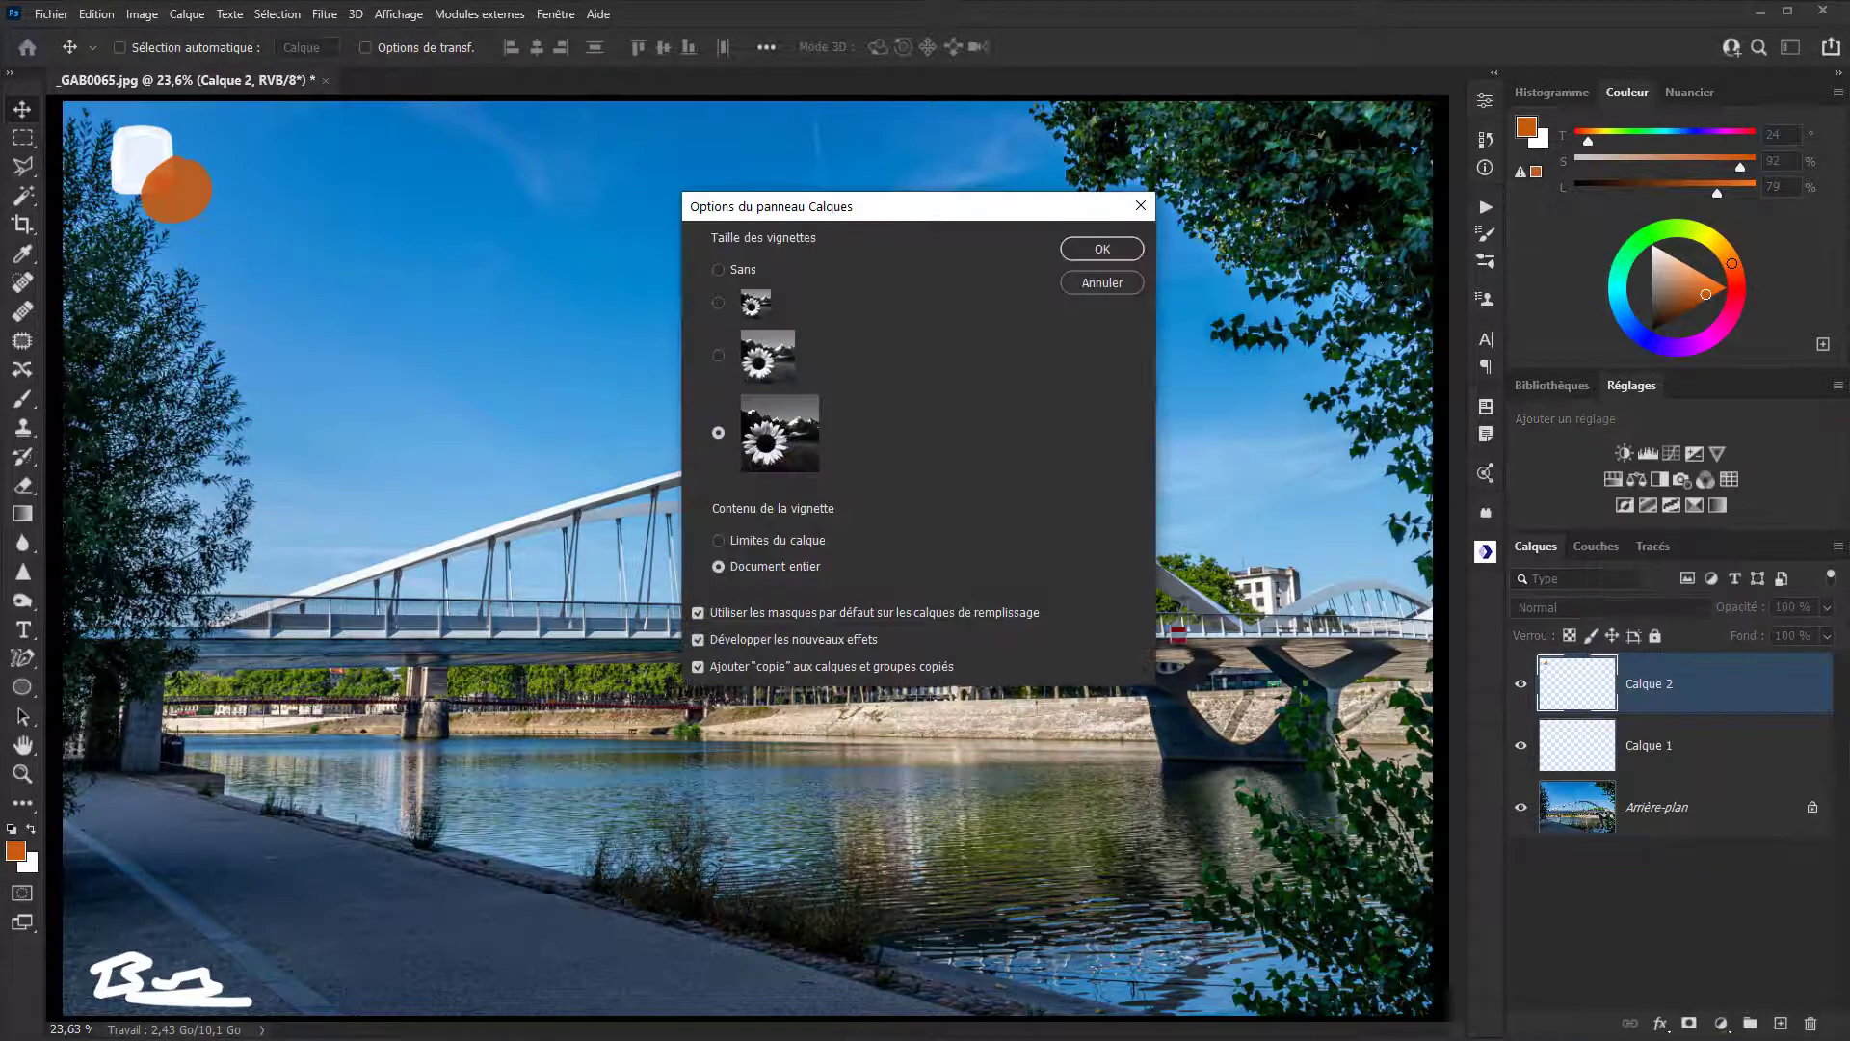
{"action": "left_click", "coordinate": [719, 271]}
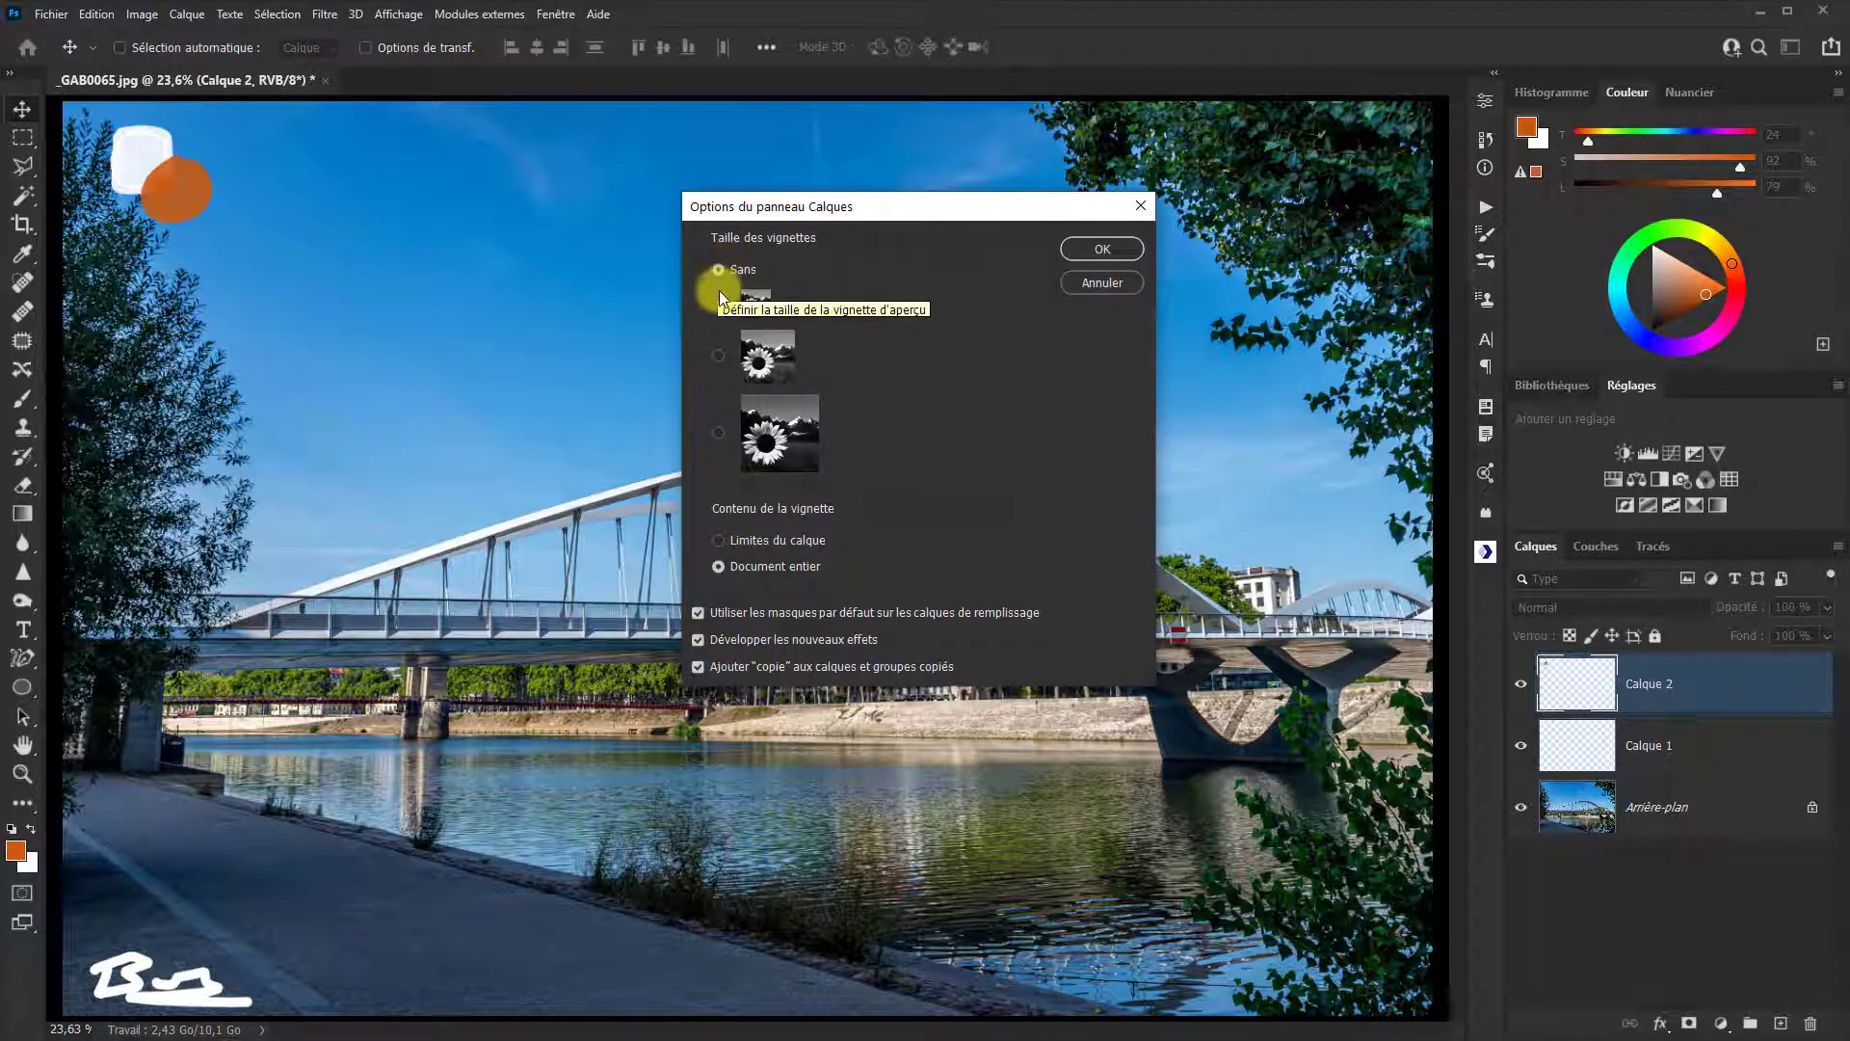
{"action": "left_click", "coordinate": [718, 305]}
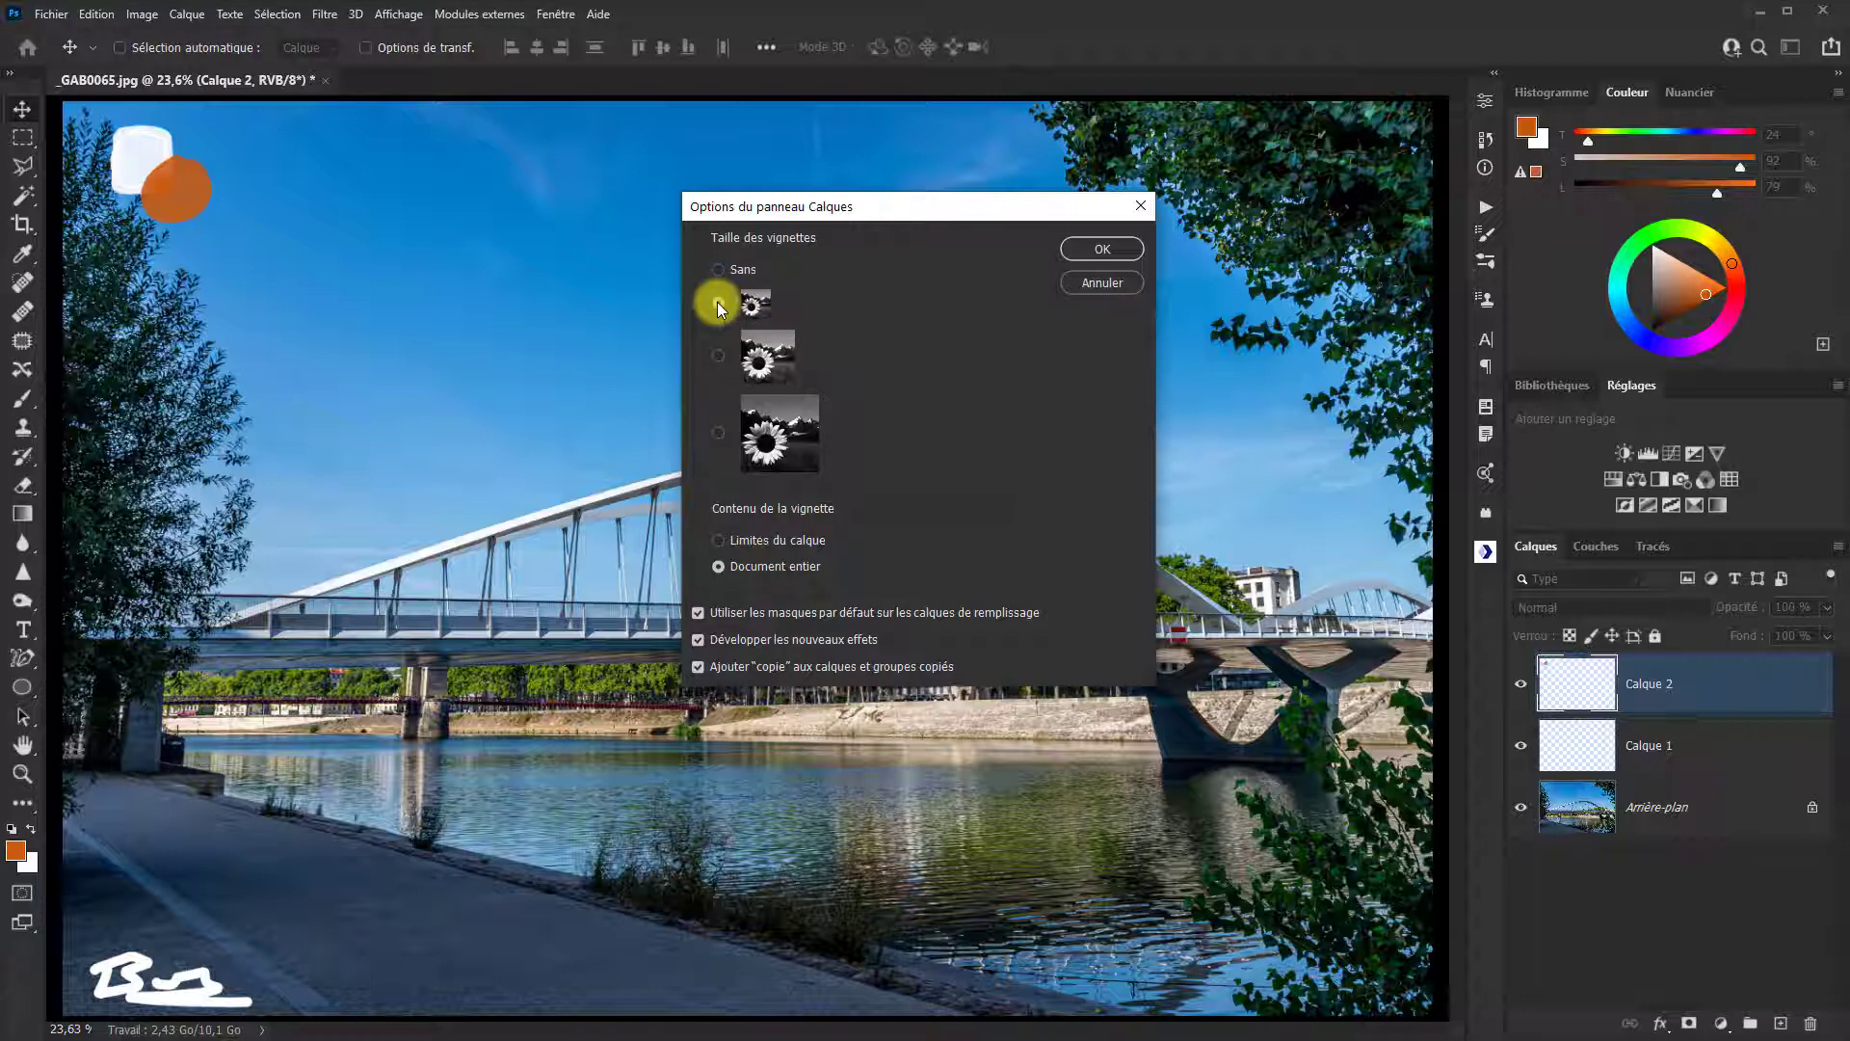
{"action": "left_click", "coordinate": [719, 434]}
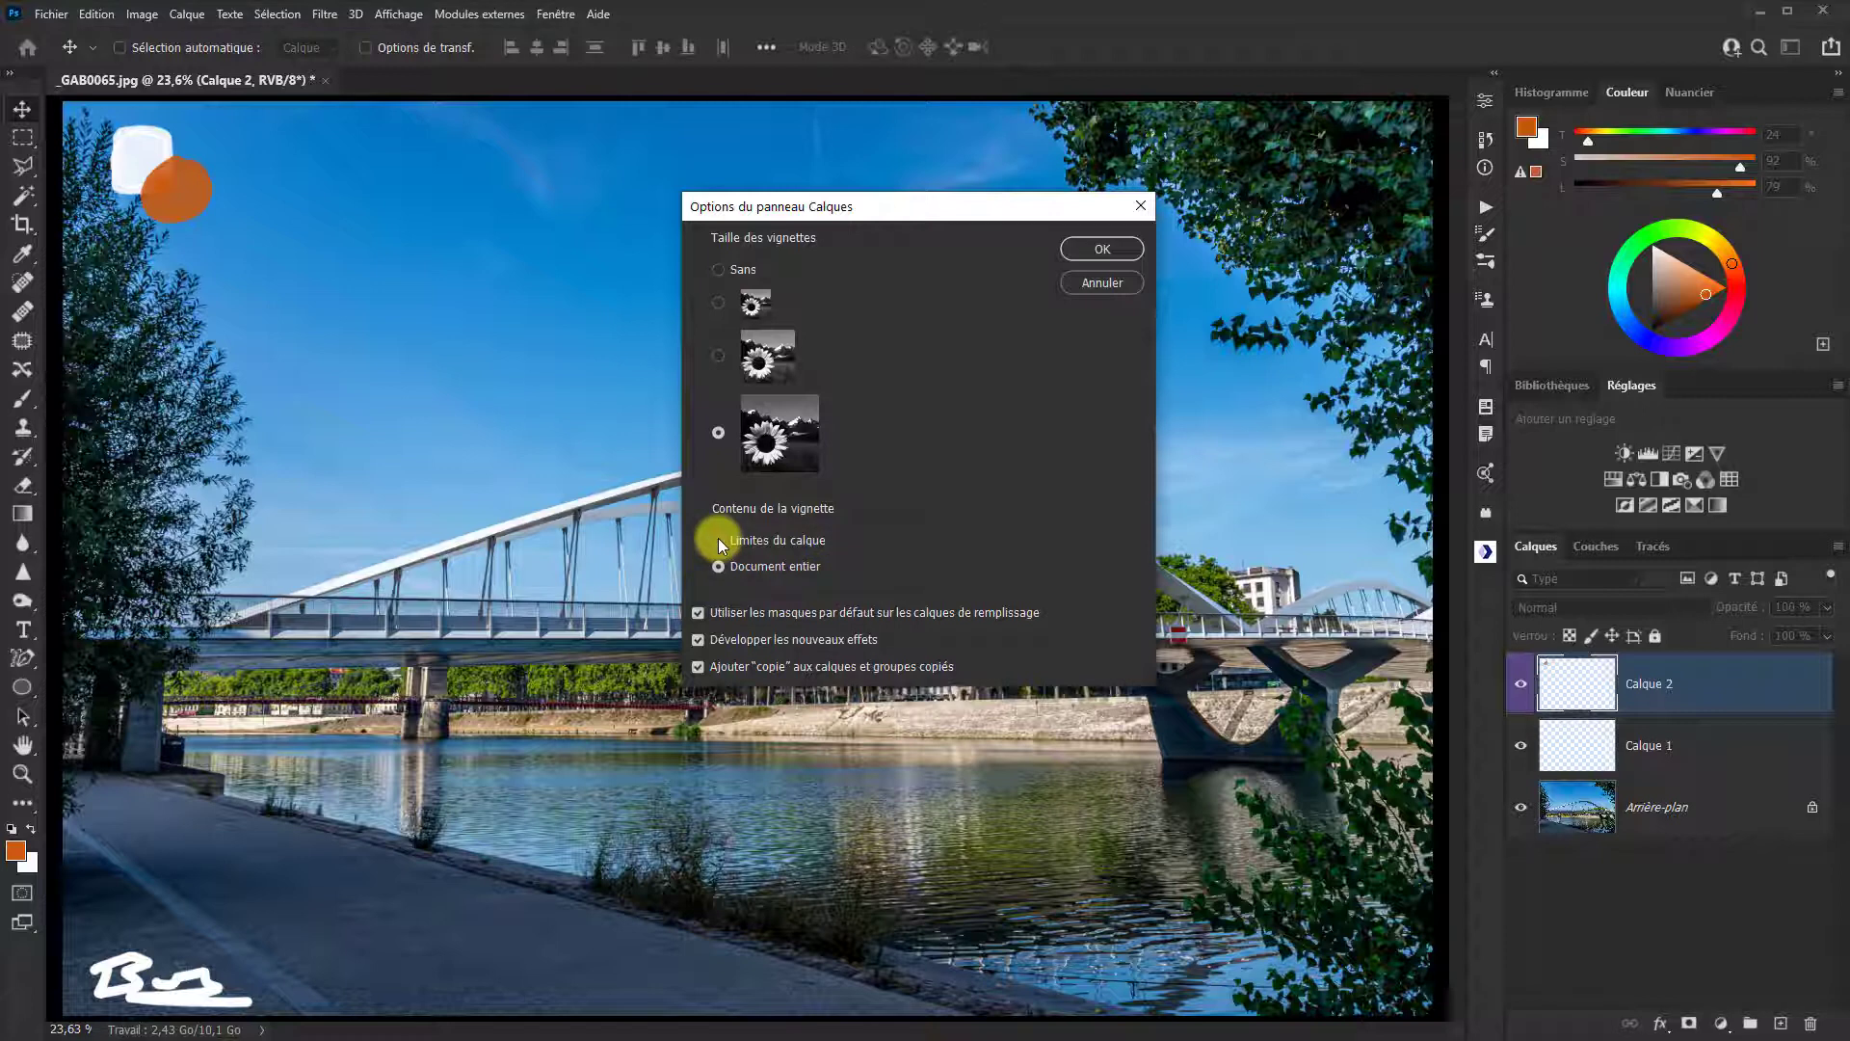
{"action": "left_click", "coordinate": [1102, 253]}
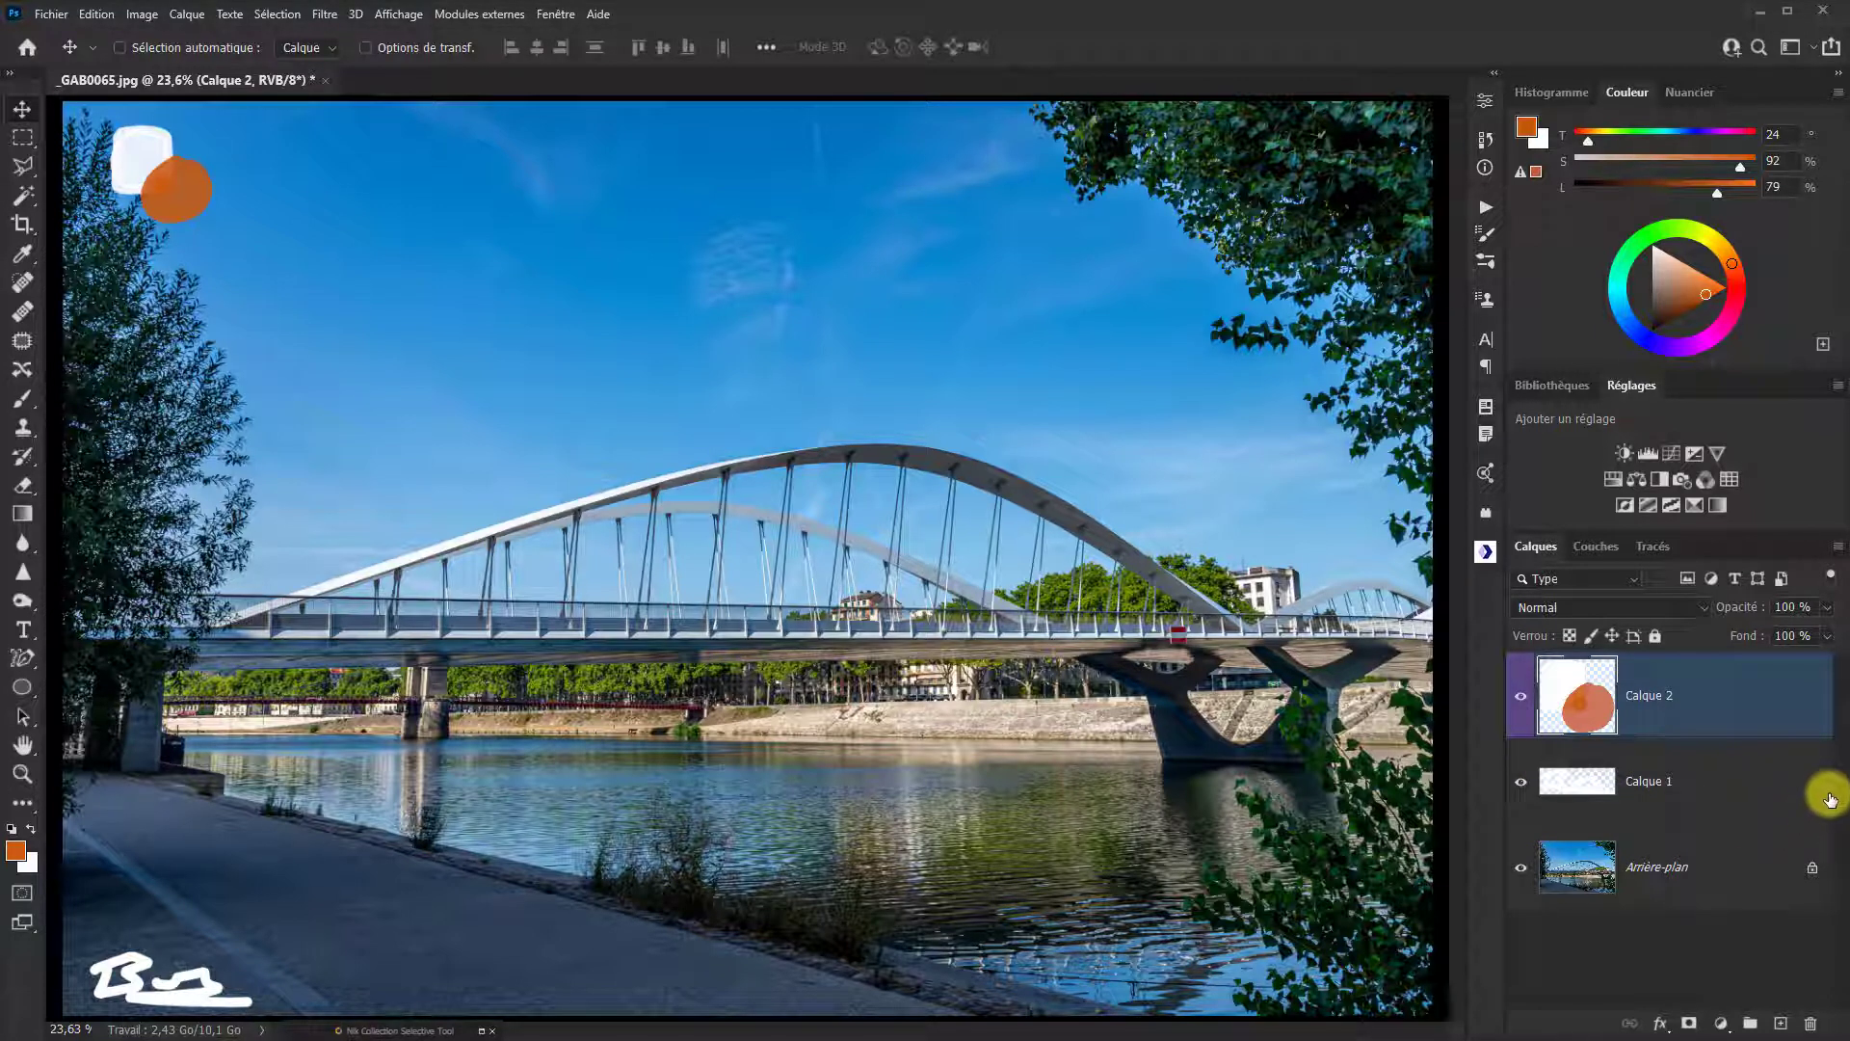
Step: Revert the photo to its saved version and try to move the Arrière-plan layer, cancelling its conversion to a normal layer
{"action": "key", "text": "F12"}
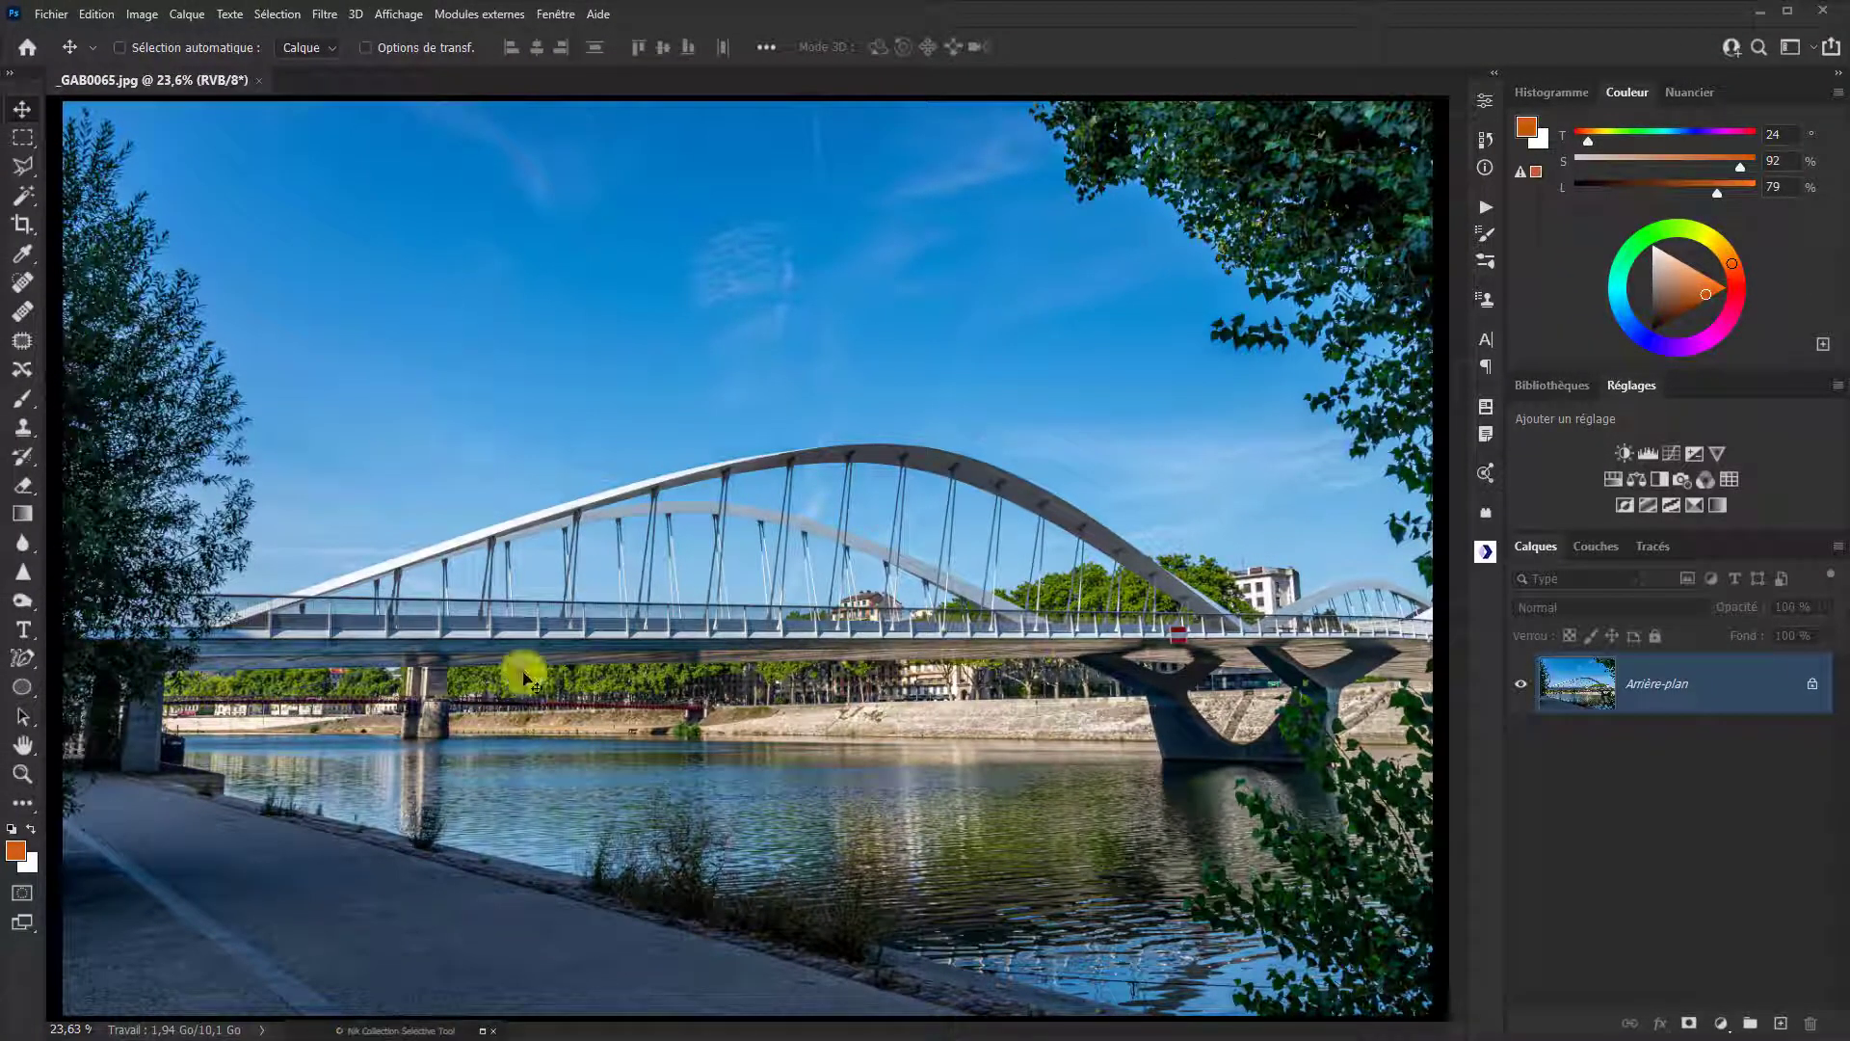
{"action": "left_click_drag", "start_coordinate": [523, 677], "coordinate": [475, 351]}
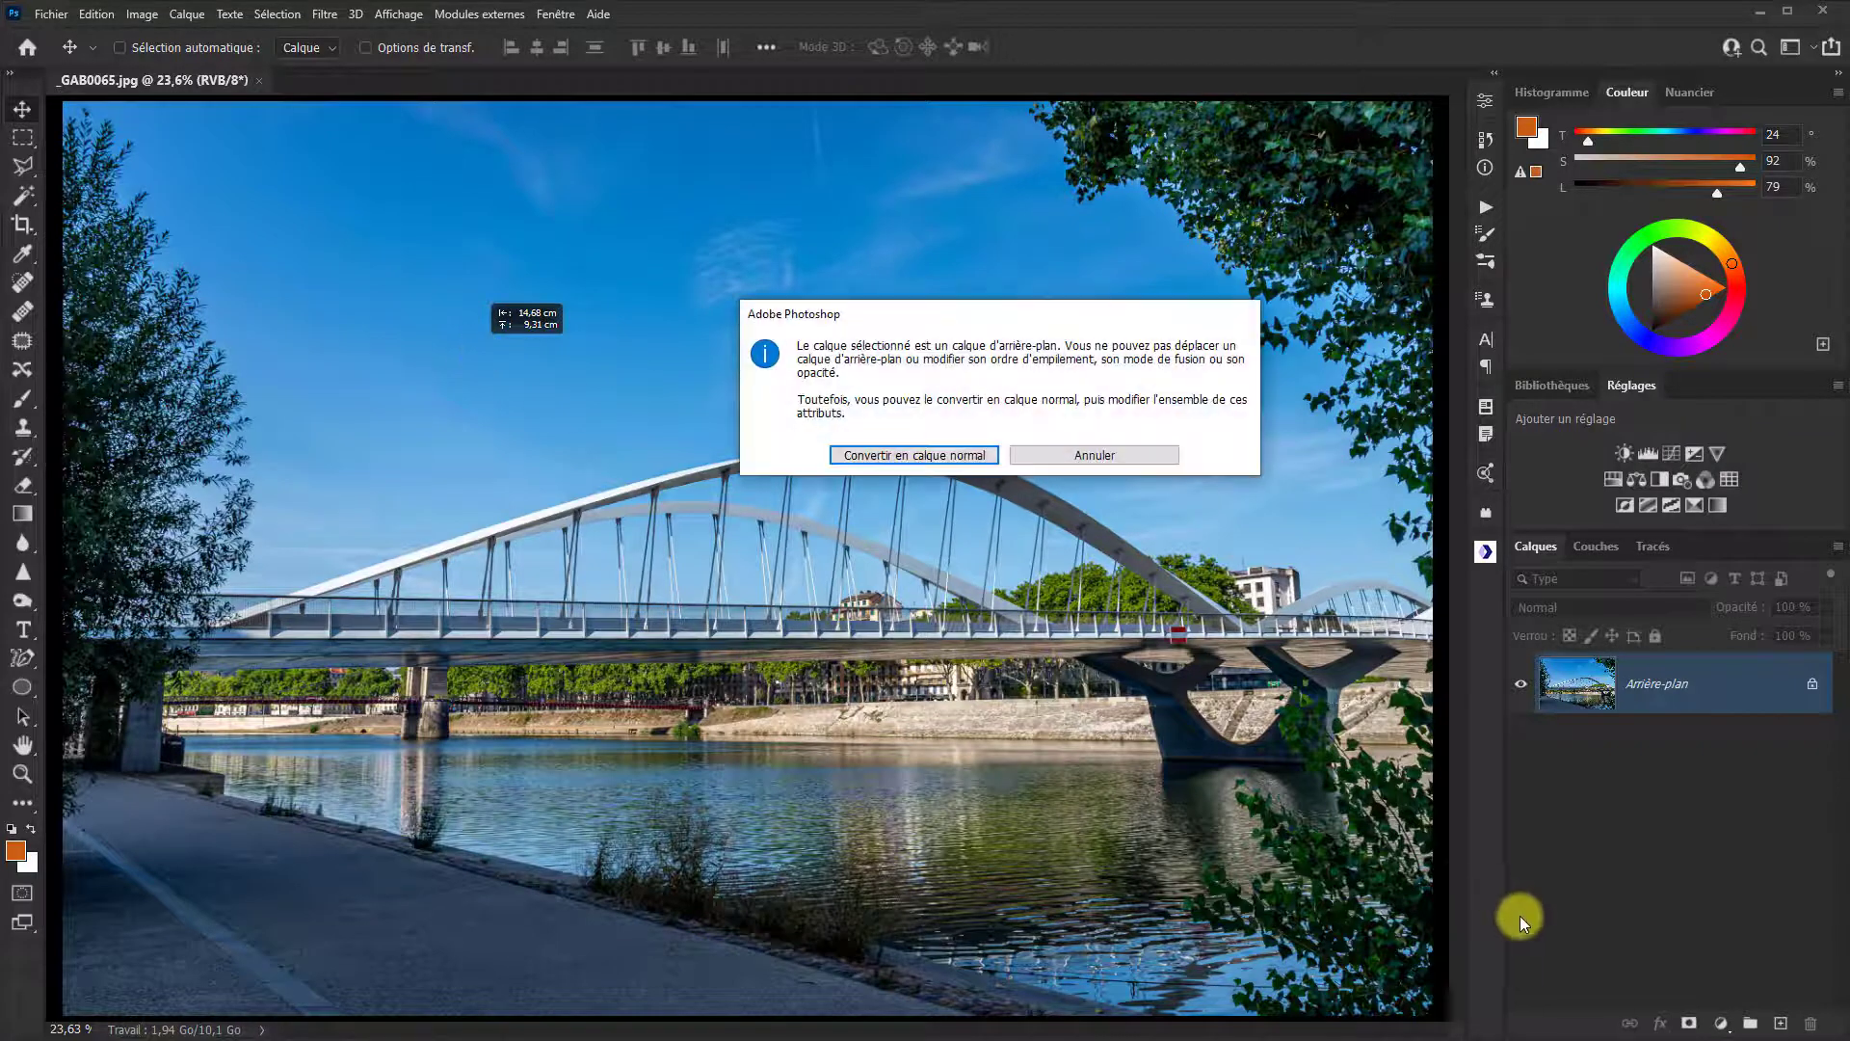
{"action": "left_click", "coordinate": [1106, 454]}
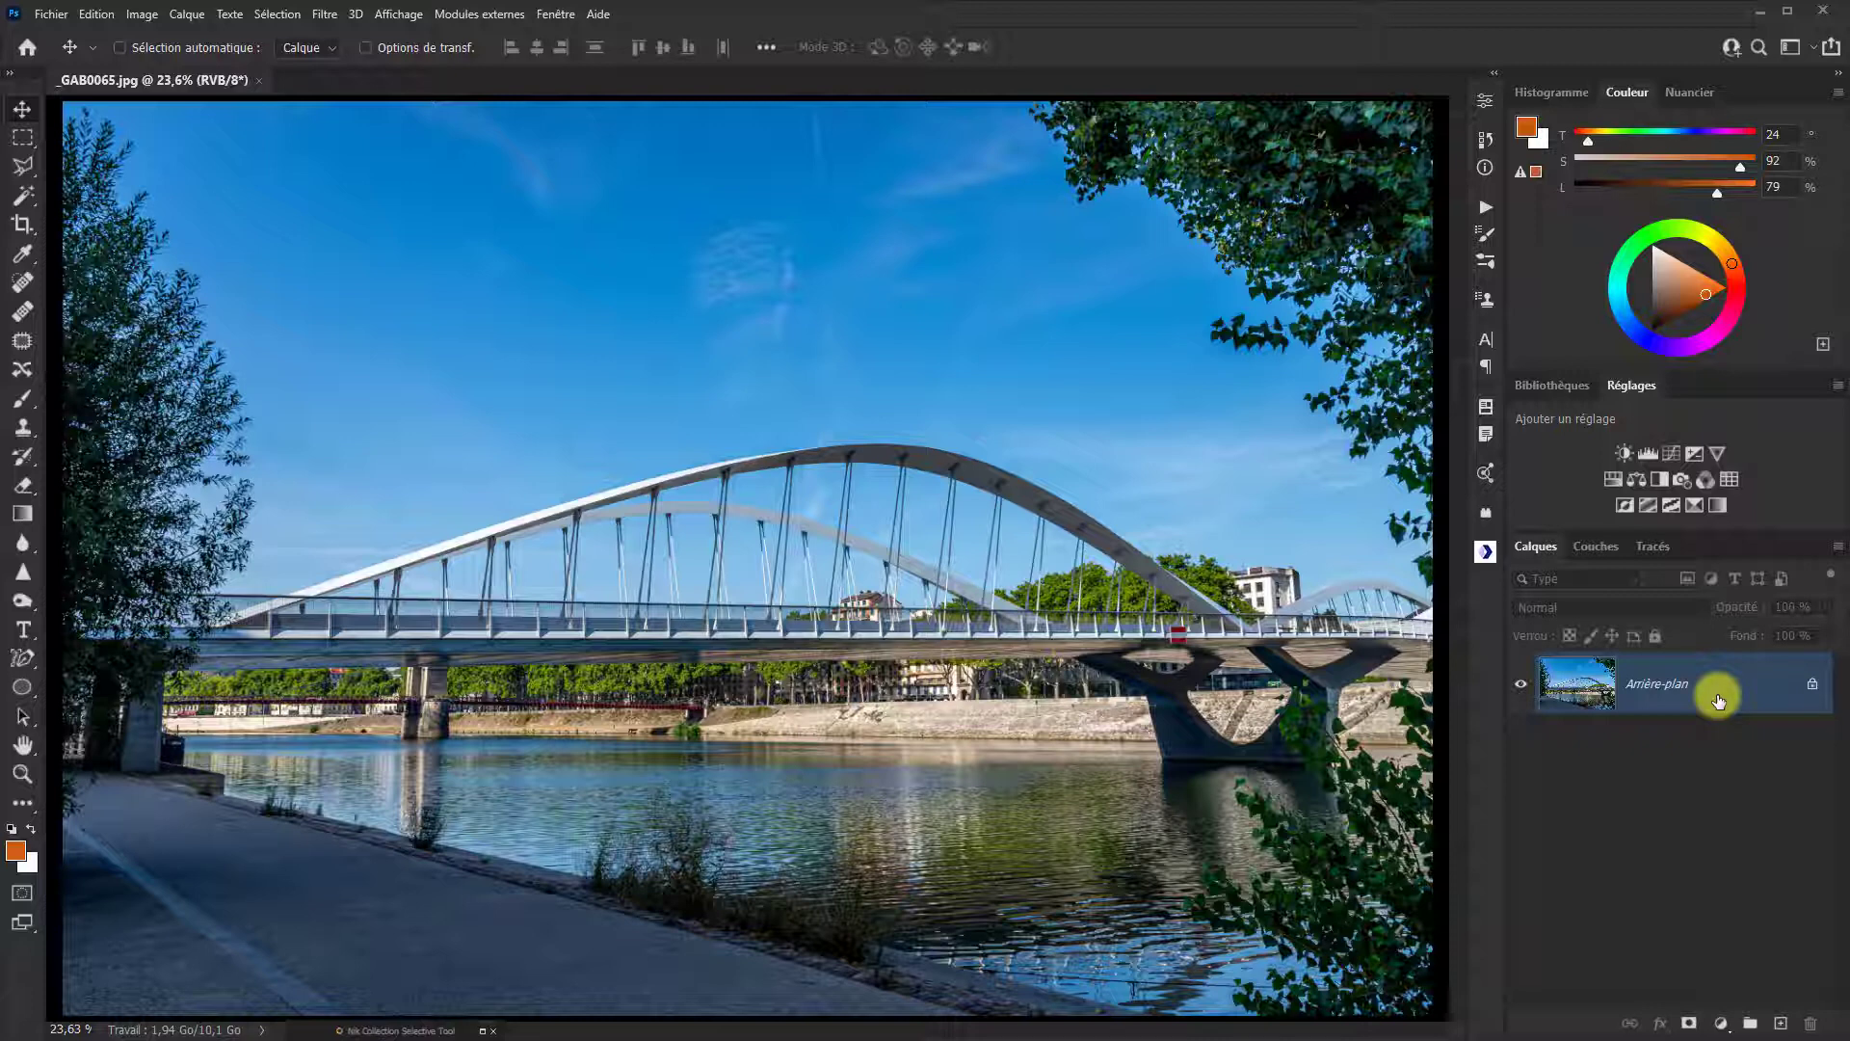
Step: Unlock the Arrière-plan layer to make it a normal layer and rename it Originale
{"action": "left_click", "coordinate": [1802, 689]}
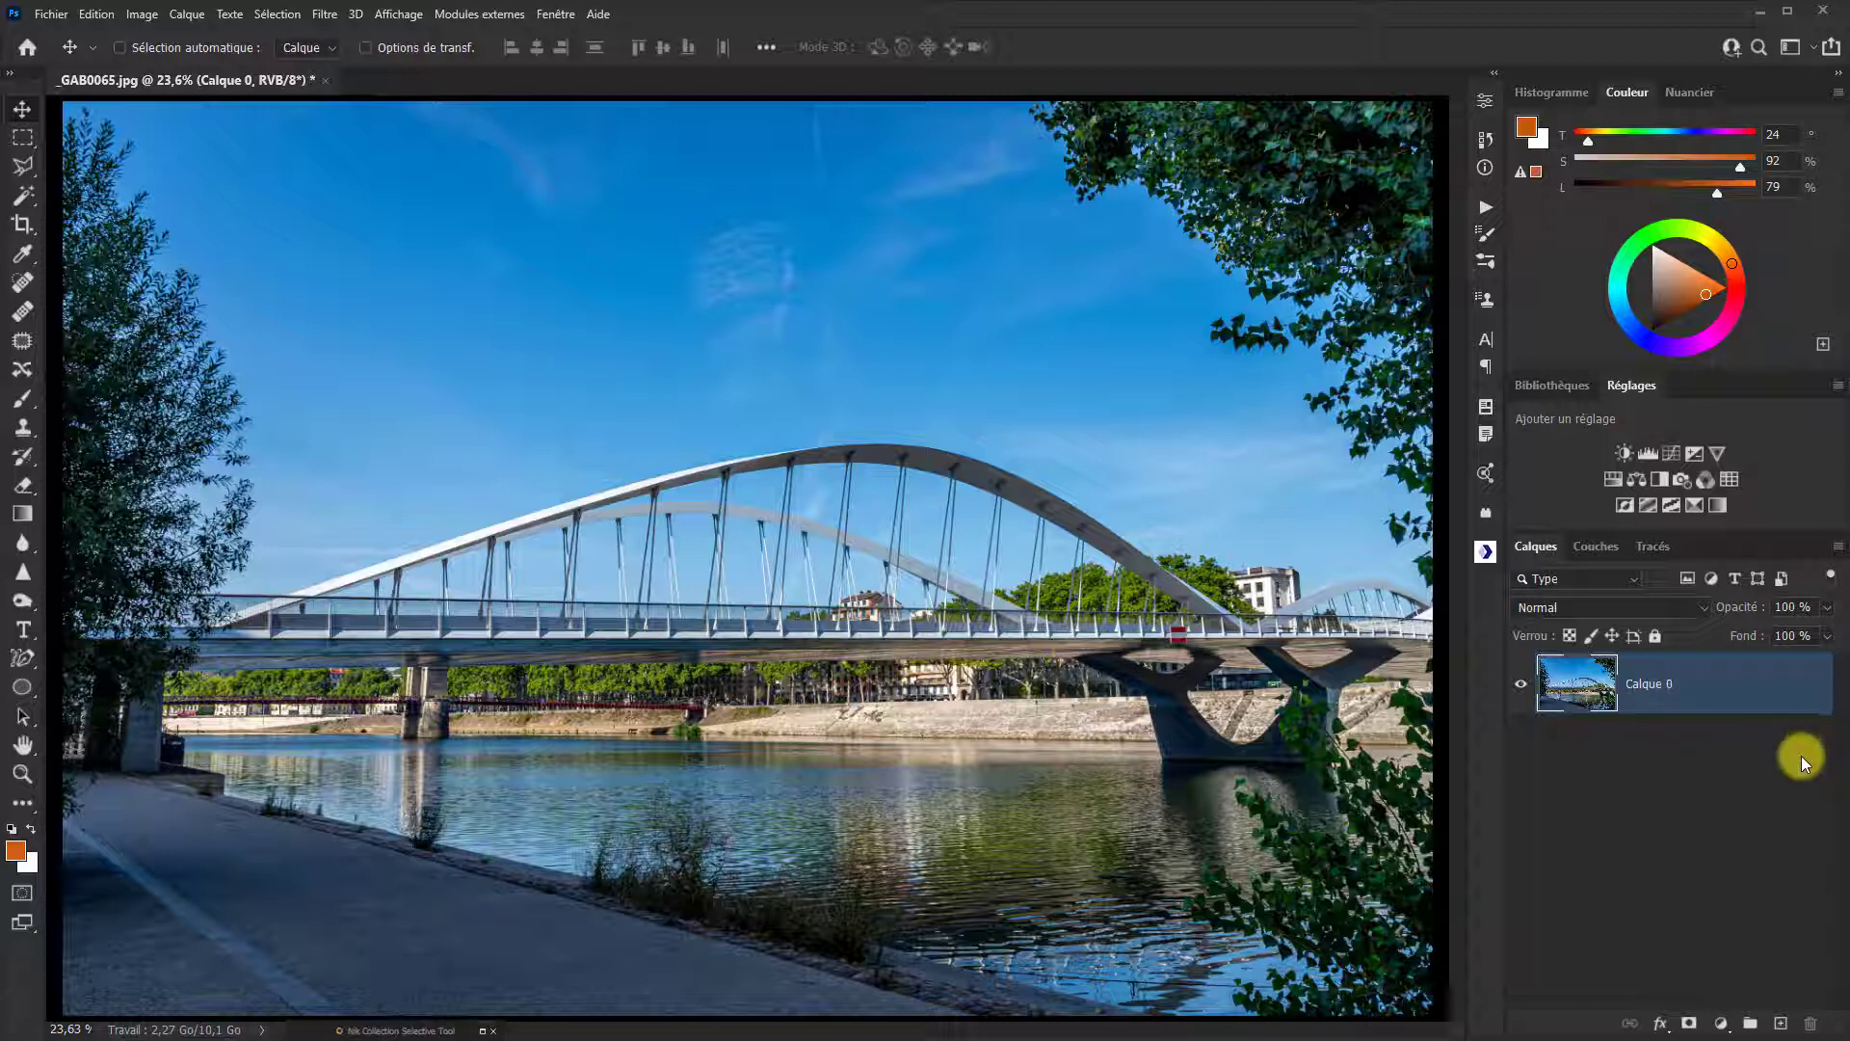
{"action": "double_click", "coordinate": [1651, 684]}
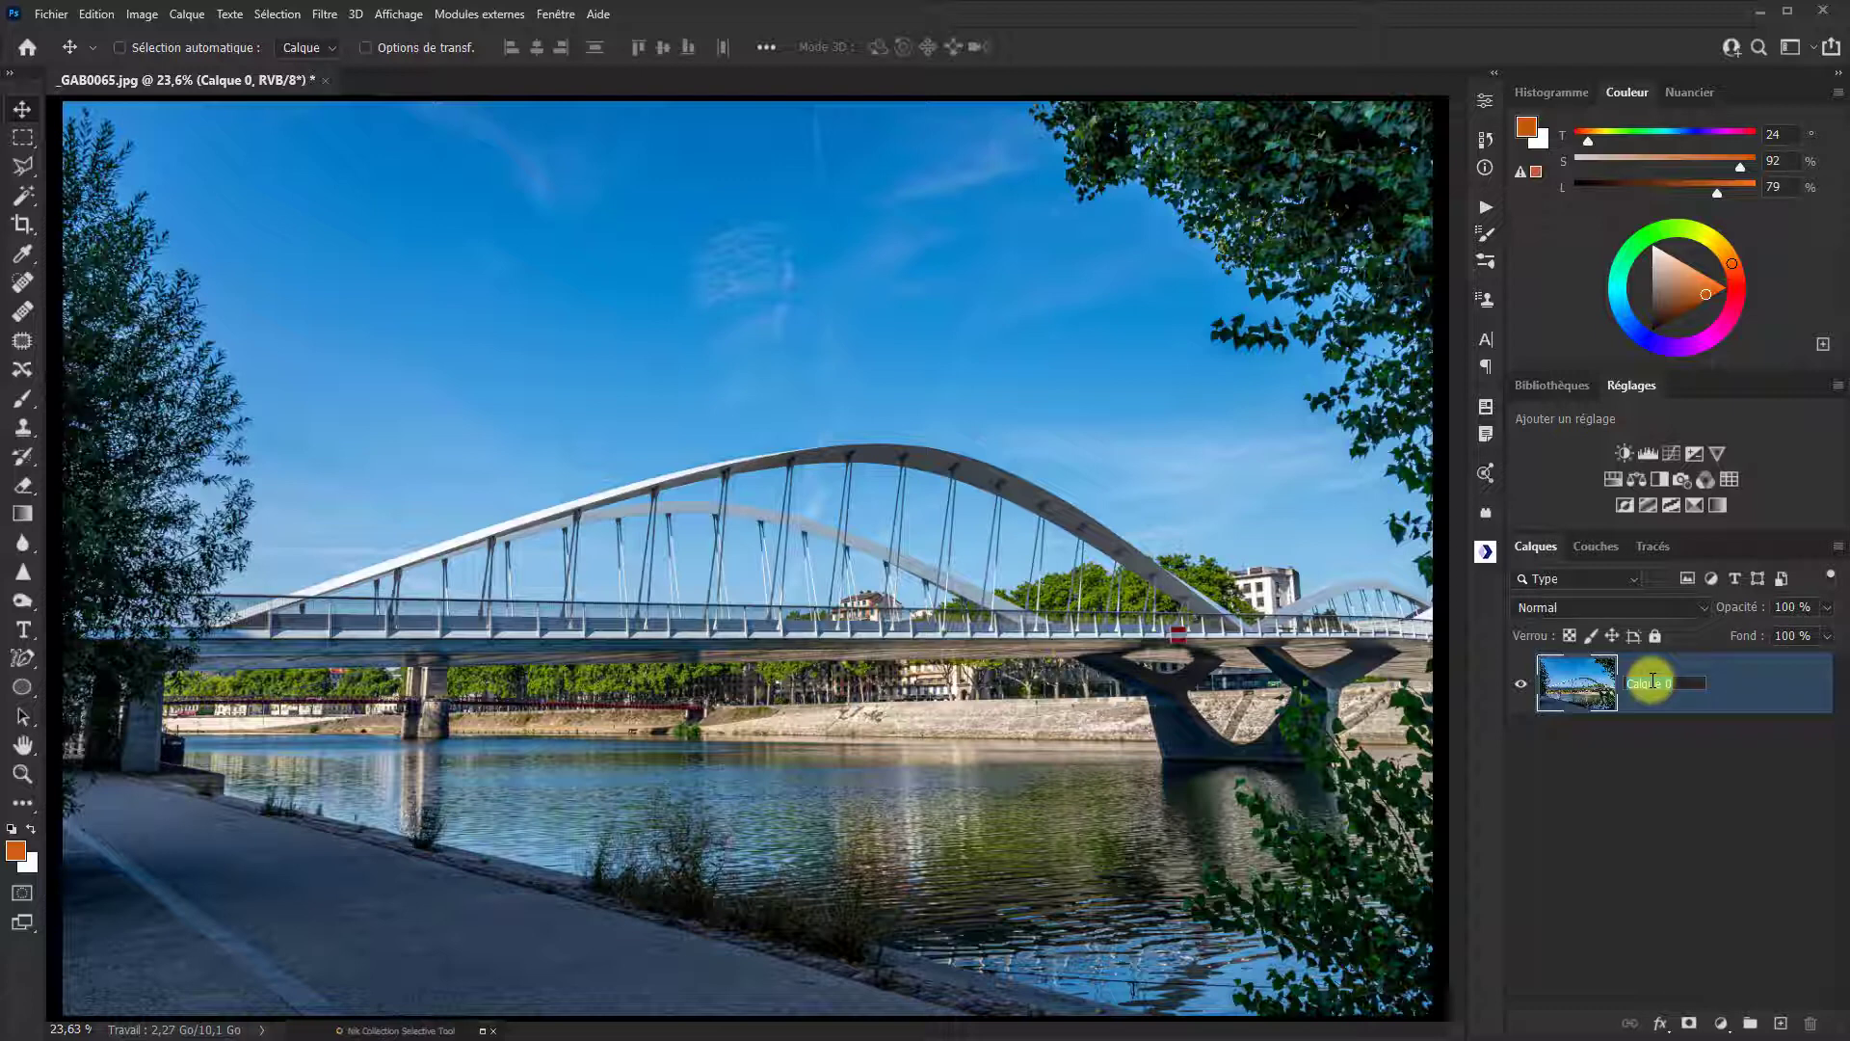
{"action": "type", "text": "Originale"}
{"action": "key", "text": "Return"}
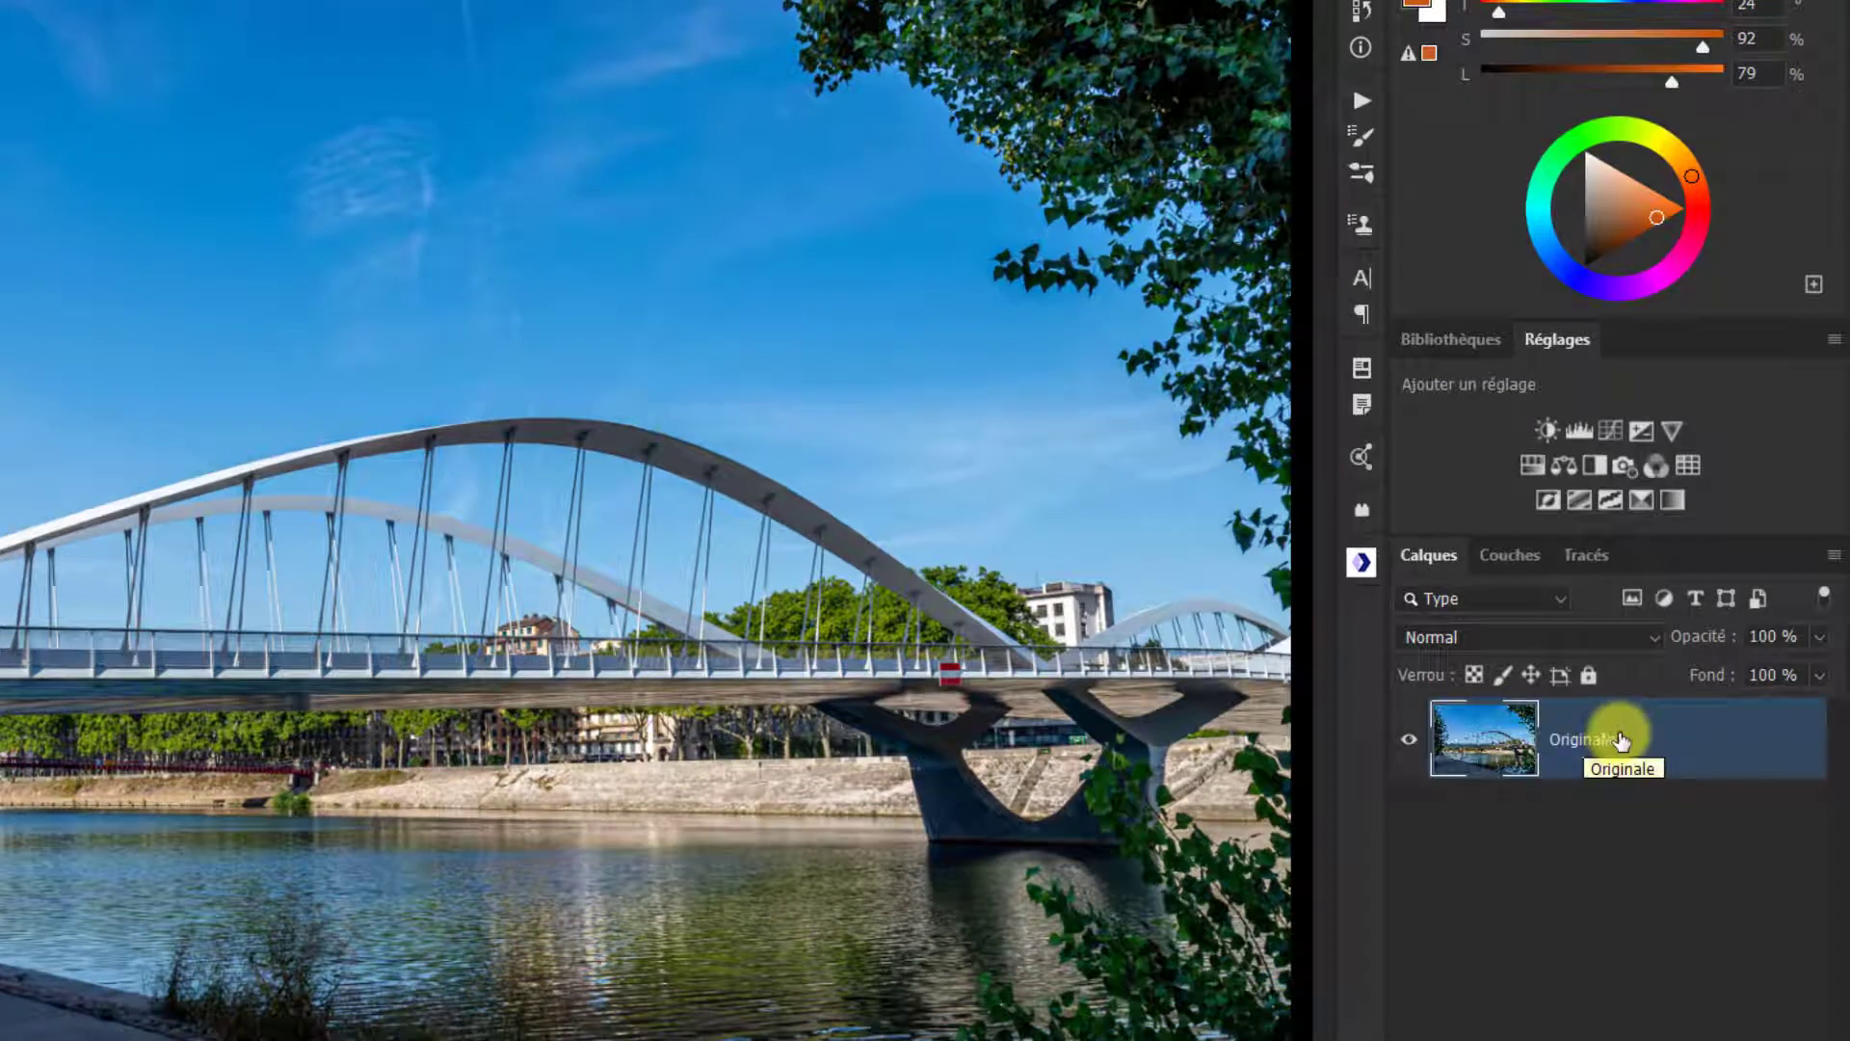
{"action": "key", "text": "Return"}
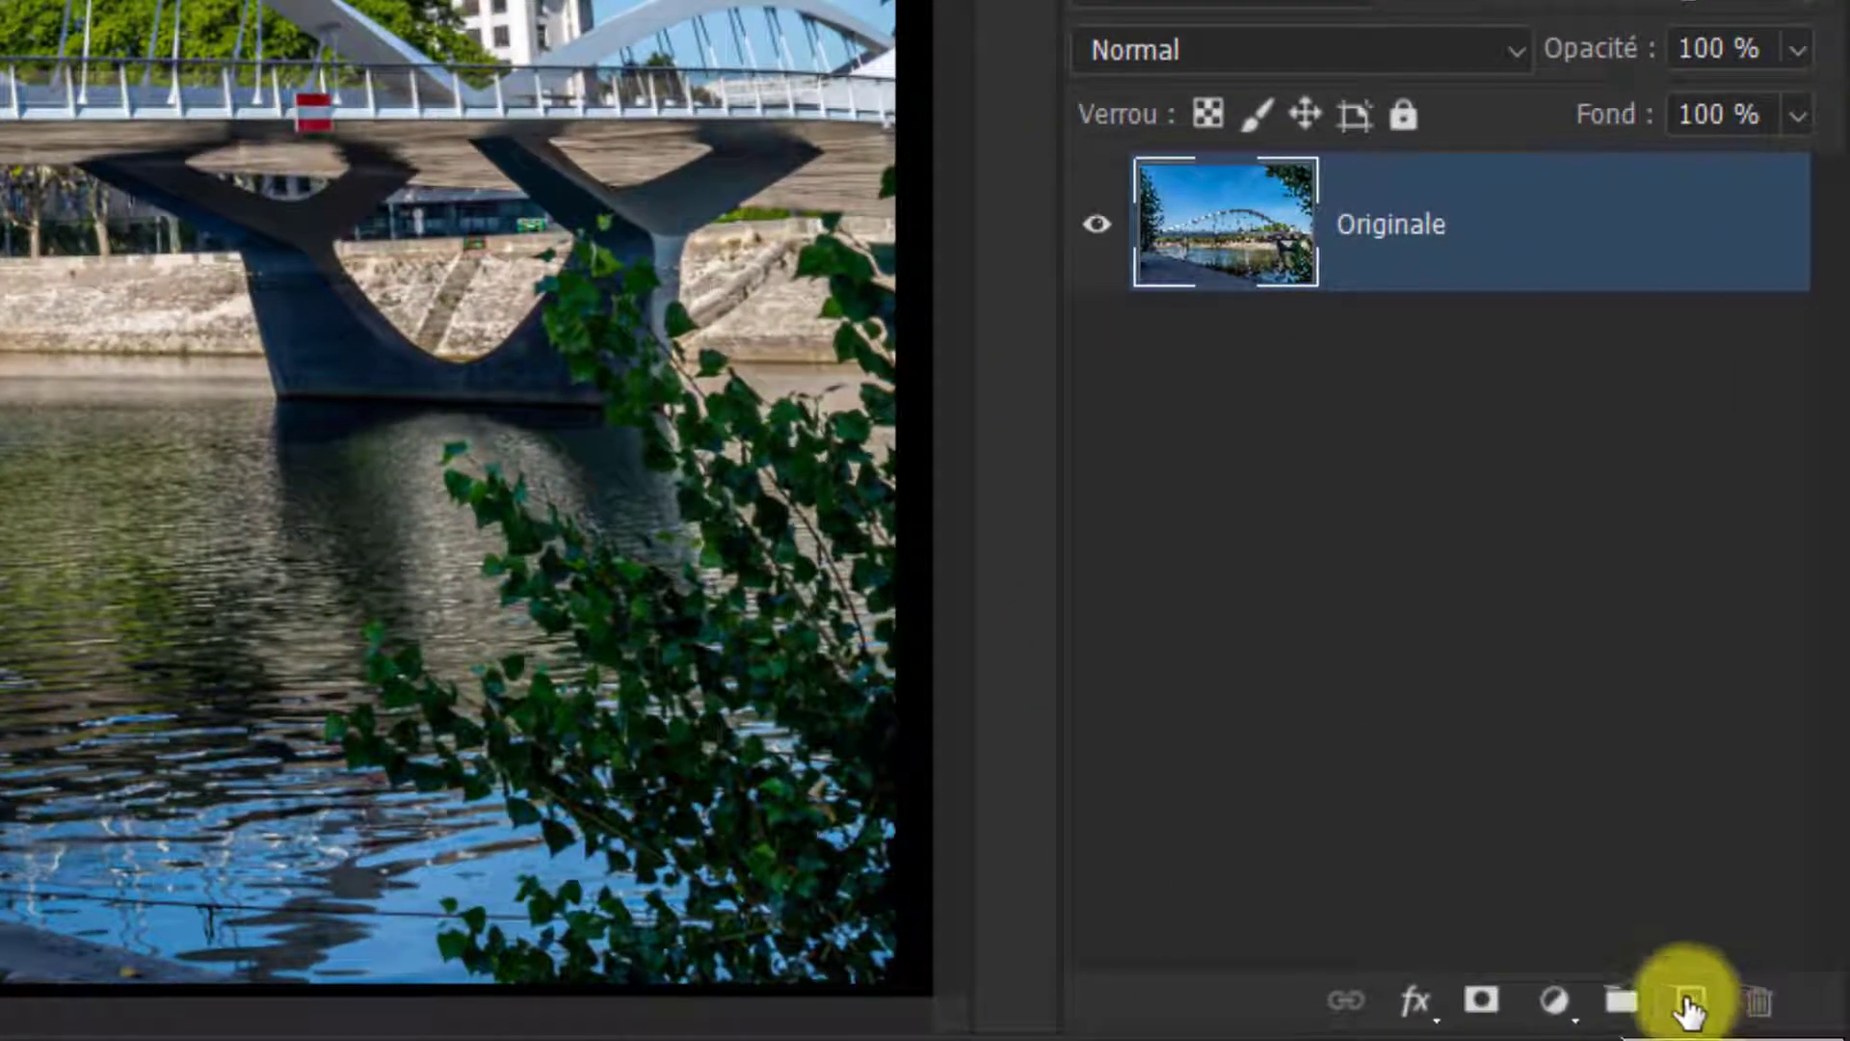
Step: Add an empty layer above Originale and look over the commands for creating new layers
{"action": "left_click", "coordinate": [1693, 1004]}
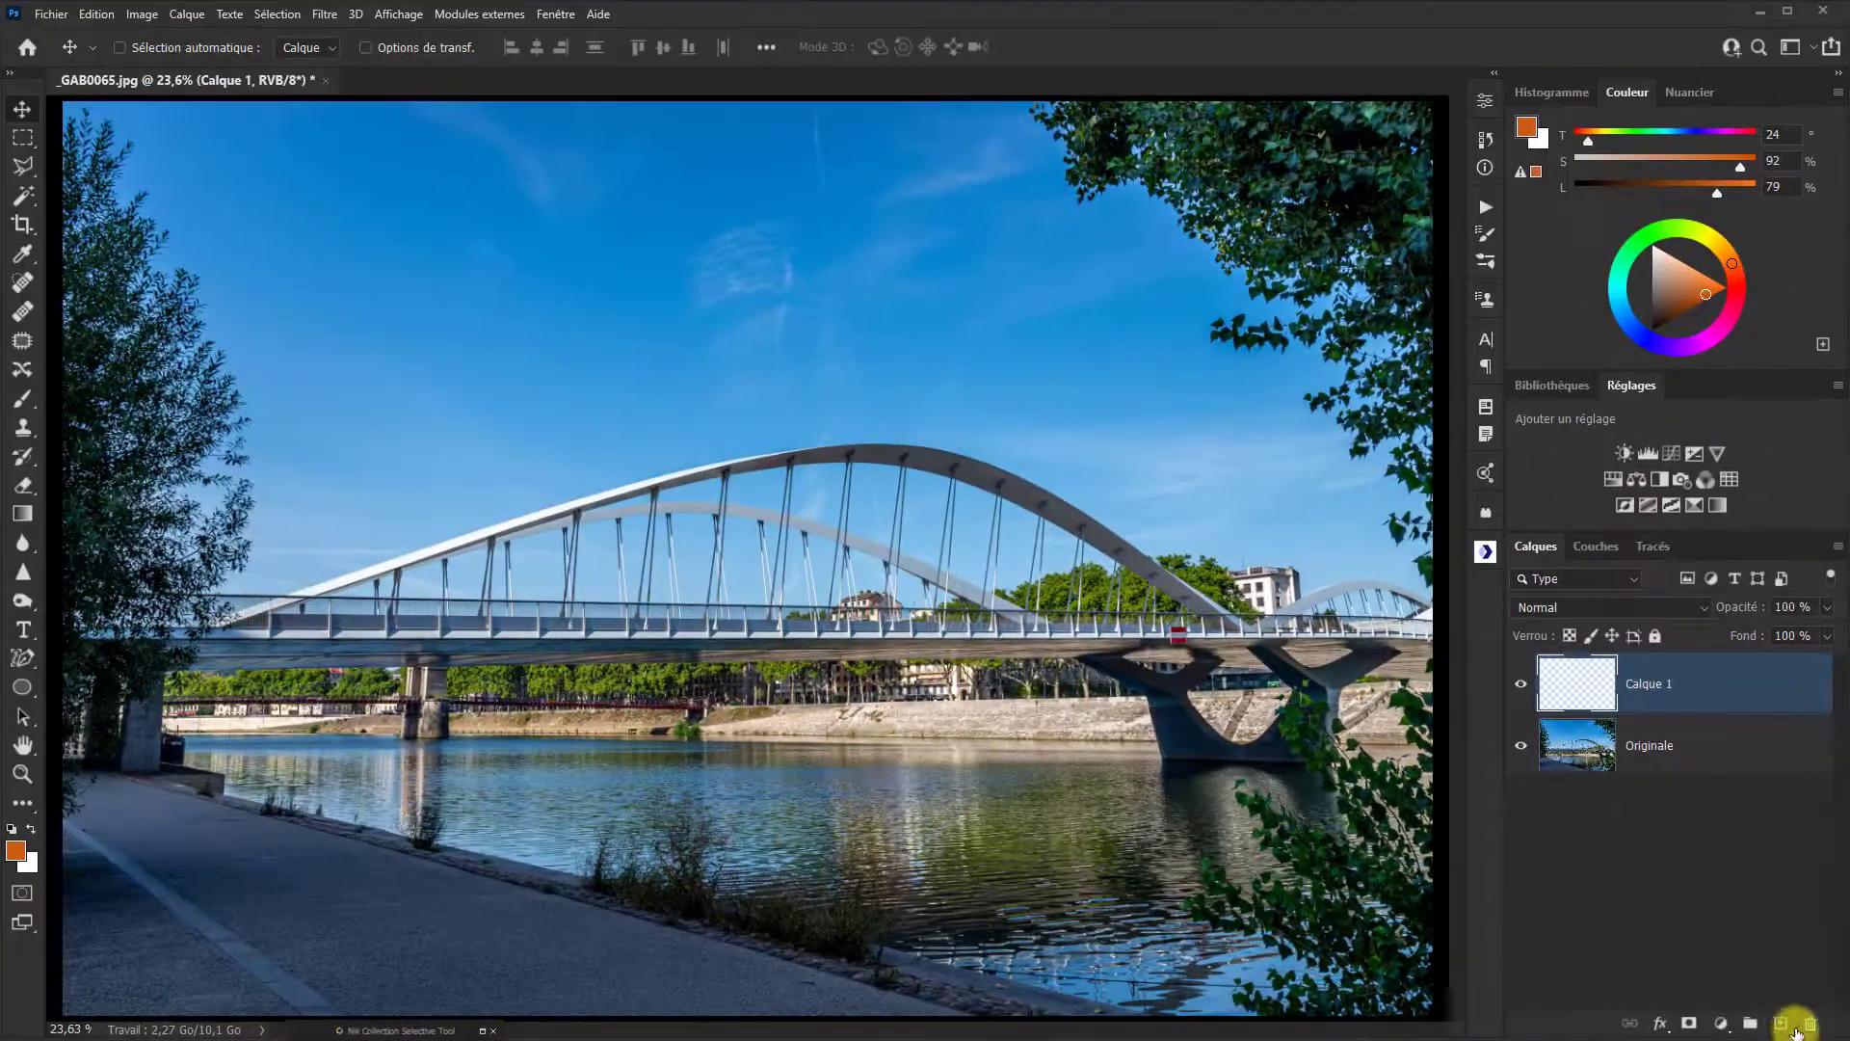
{"action": "left_click", "coordinate": [187, 14]}
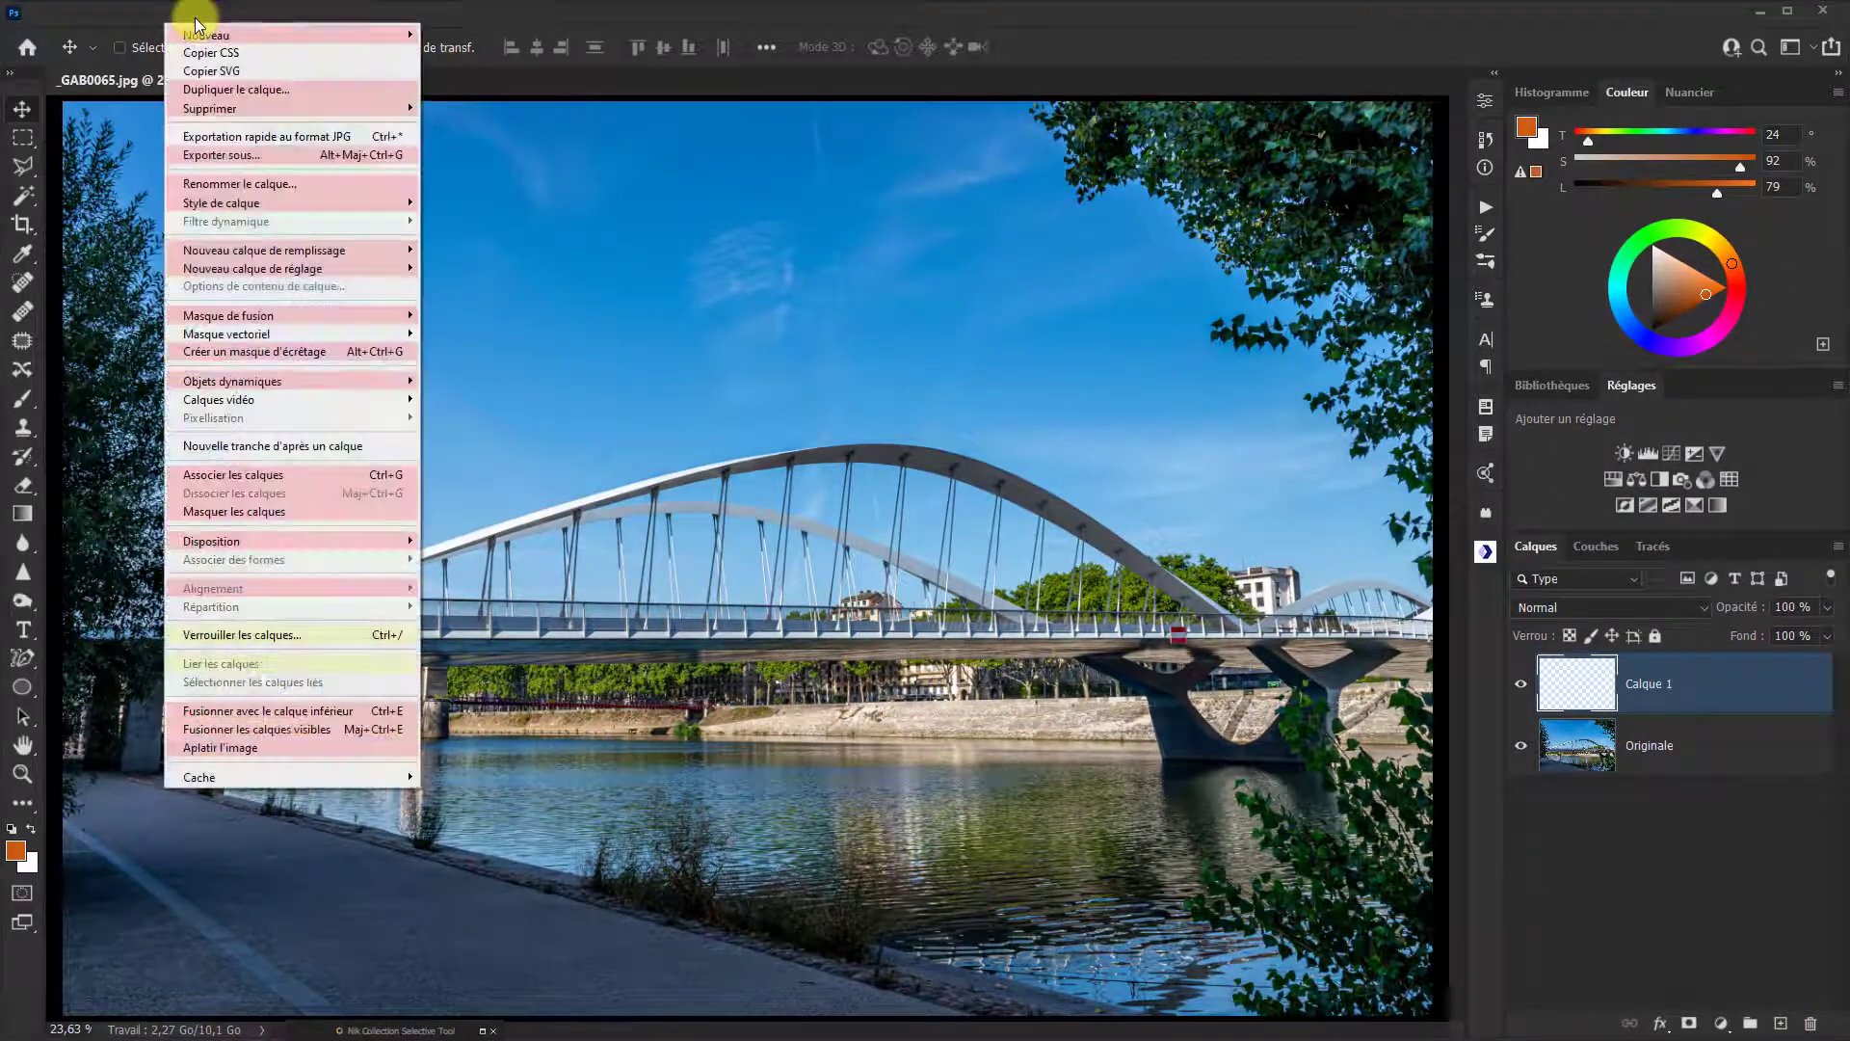
{"action": "mouse_move", "coordinate": [217, 37]}
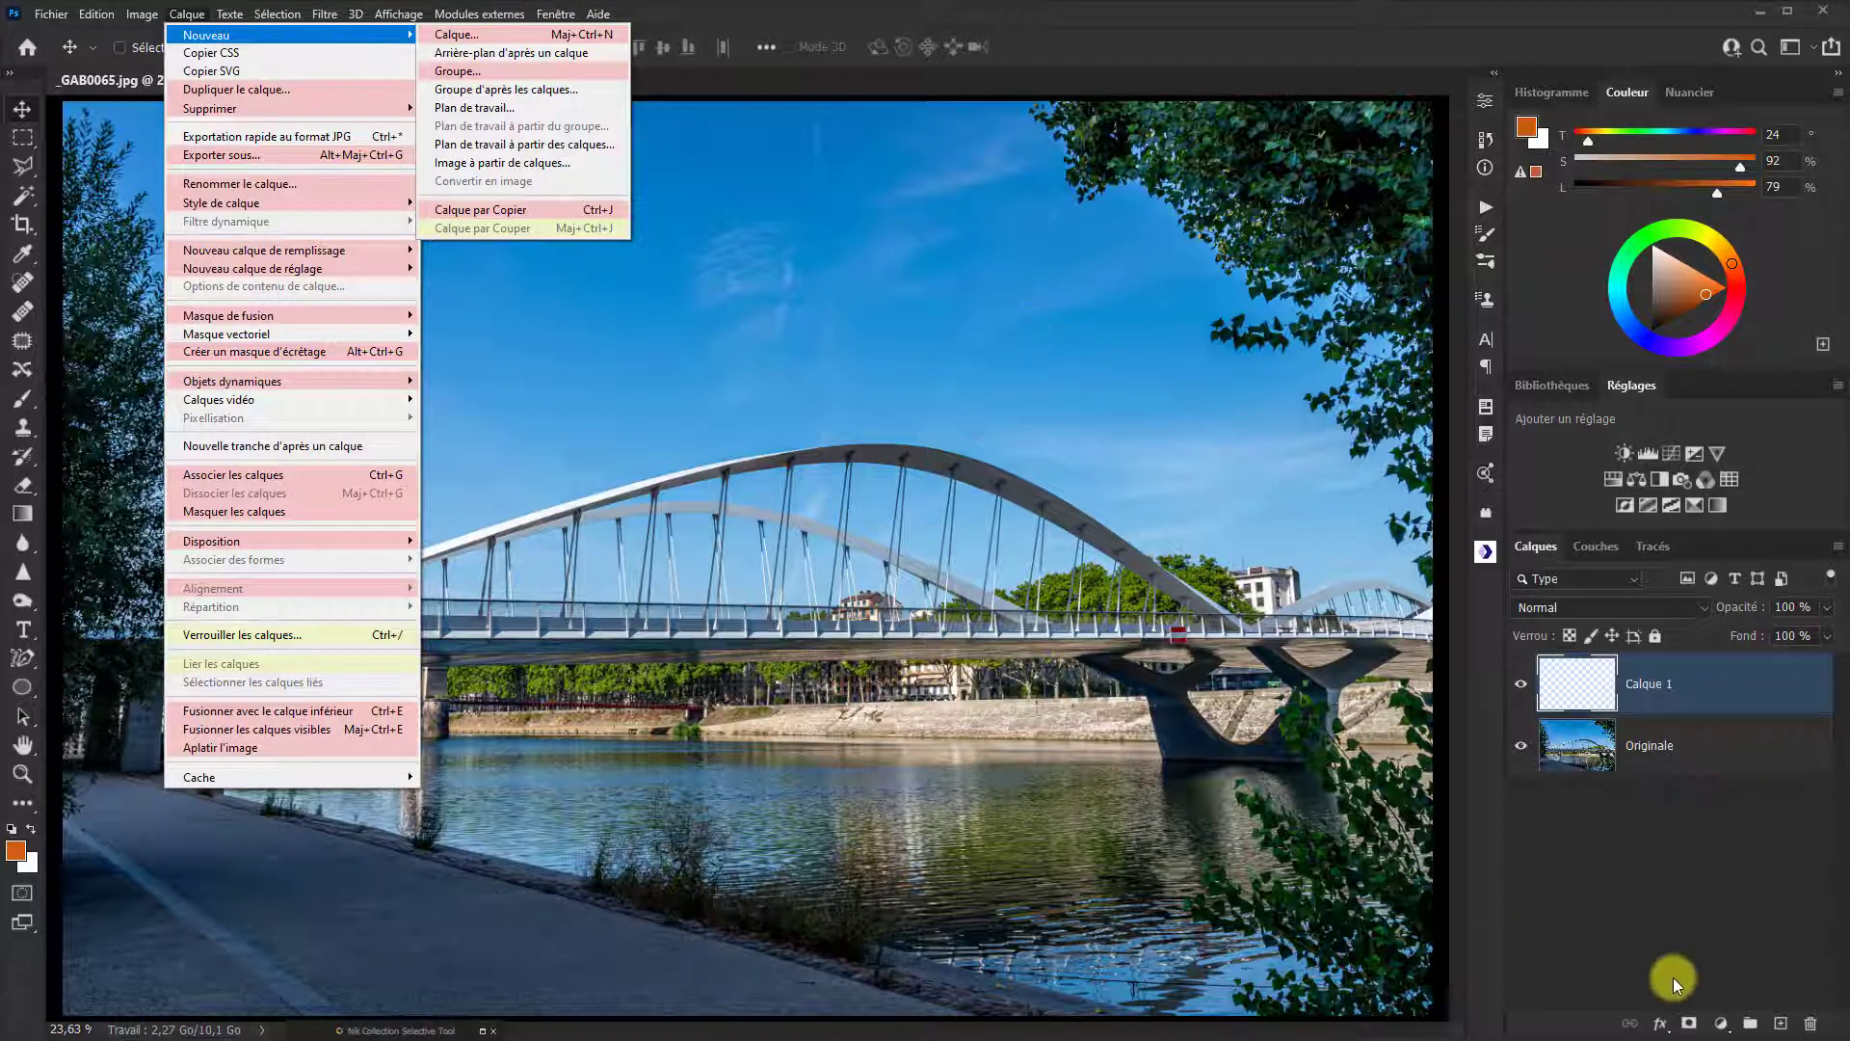
{"action": "left_click", "coordinate": [1703, 680]}
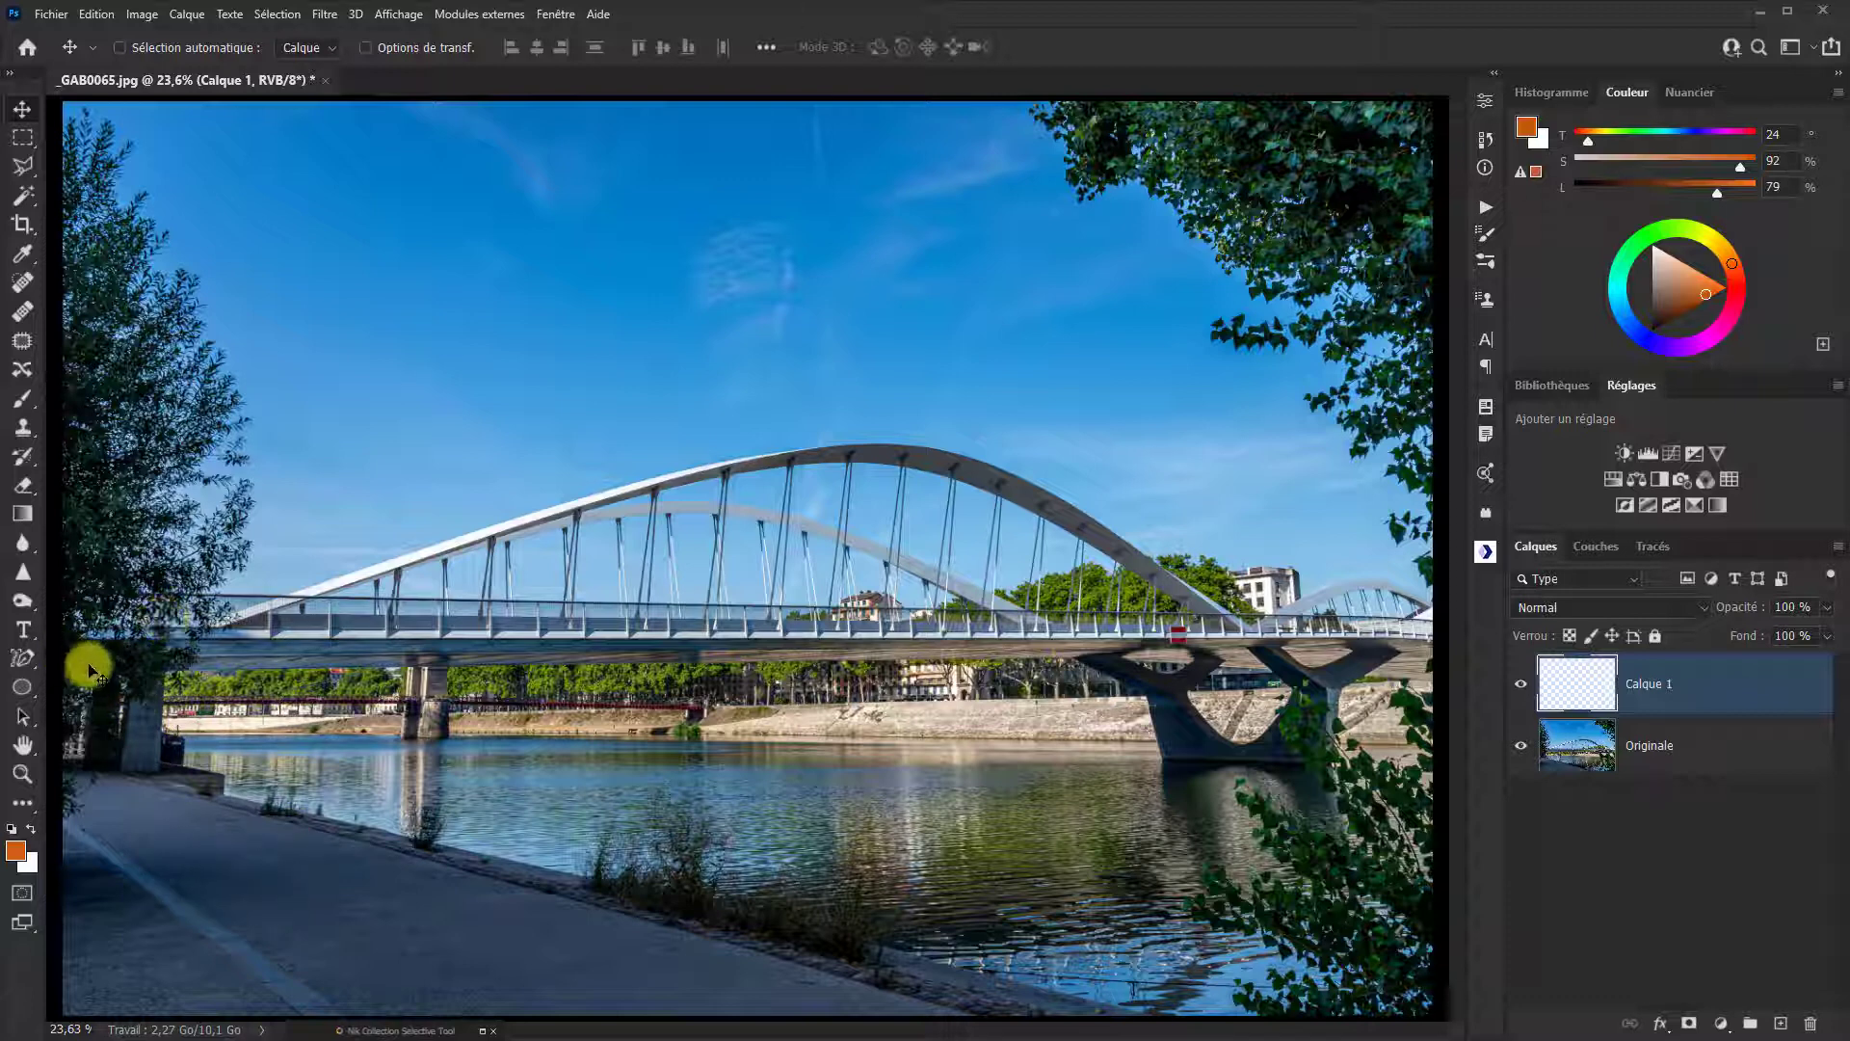
Step: Start a horizontal text in the photo's lower-left corner, using the Arial font at 30 pt
{"action": "left_click", "coordinate": [24, 631]}
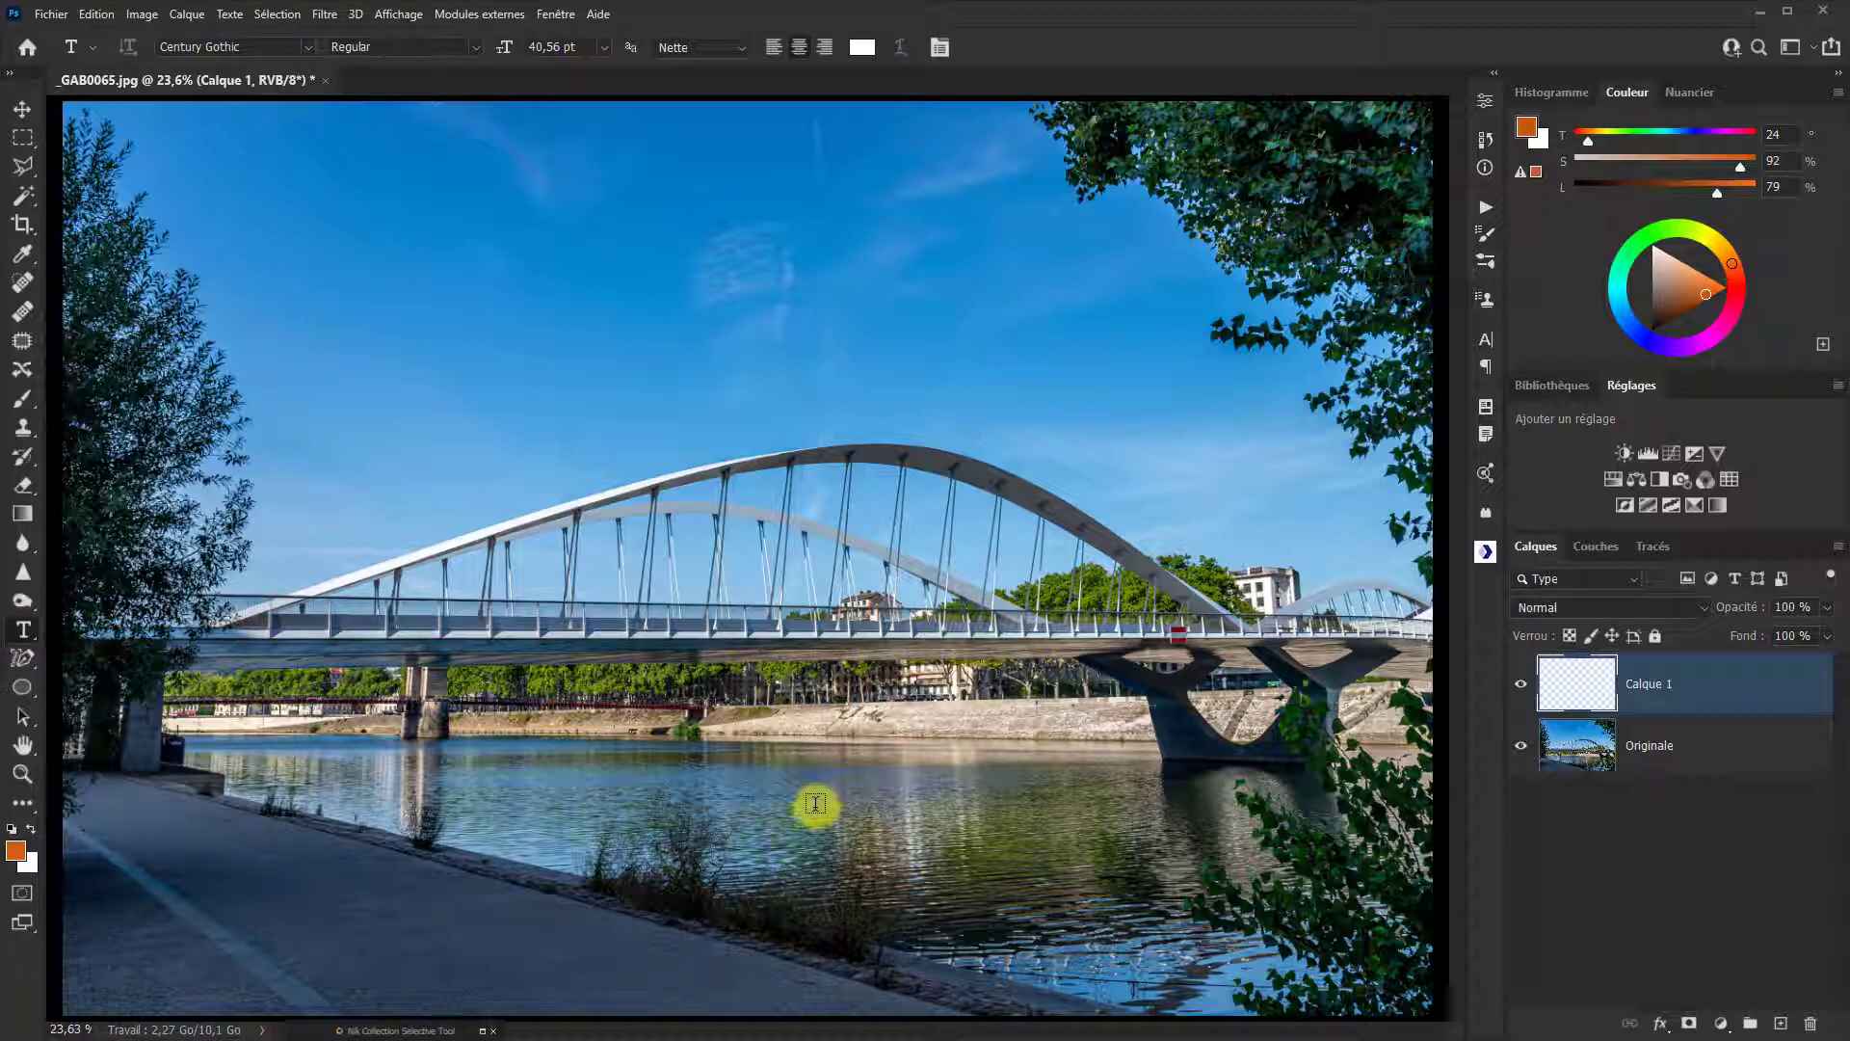
{"action": "left_click", "coordinate": [84, 992]}
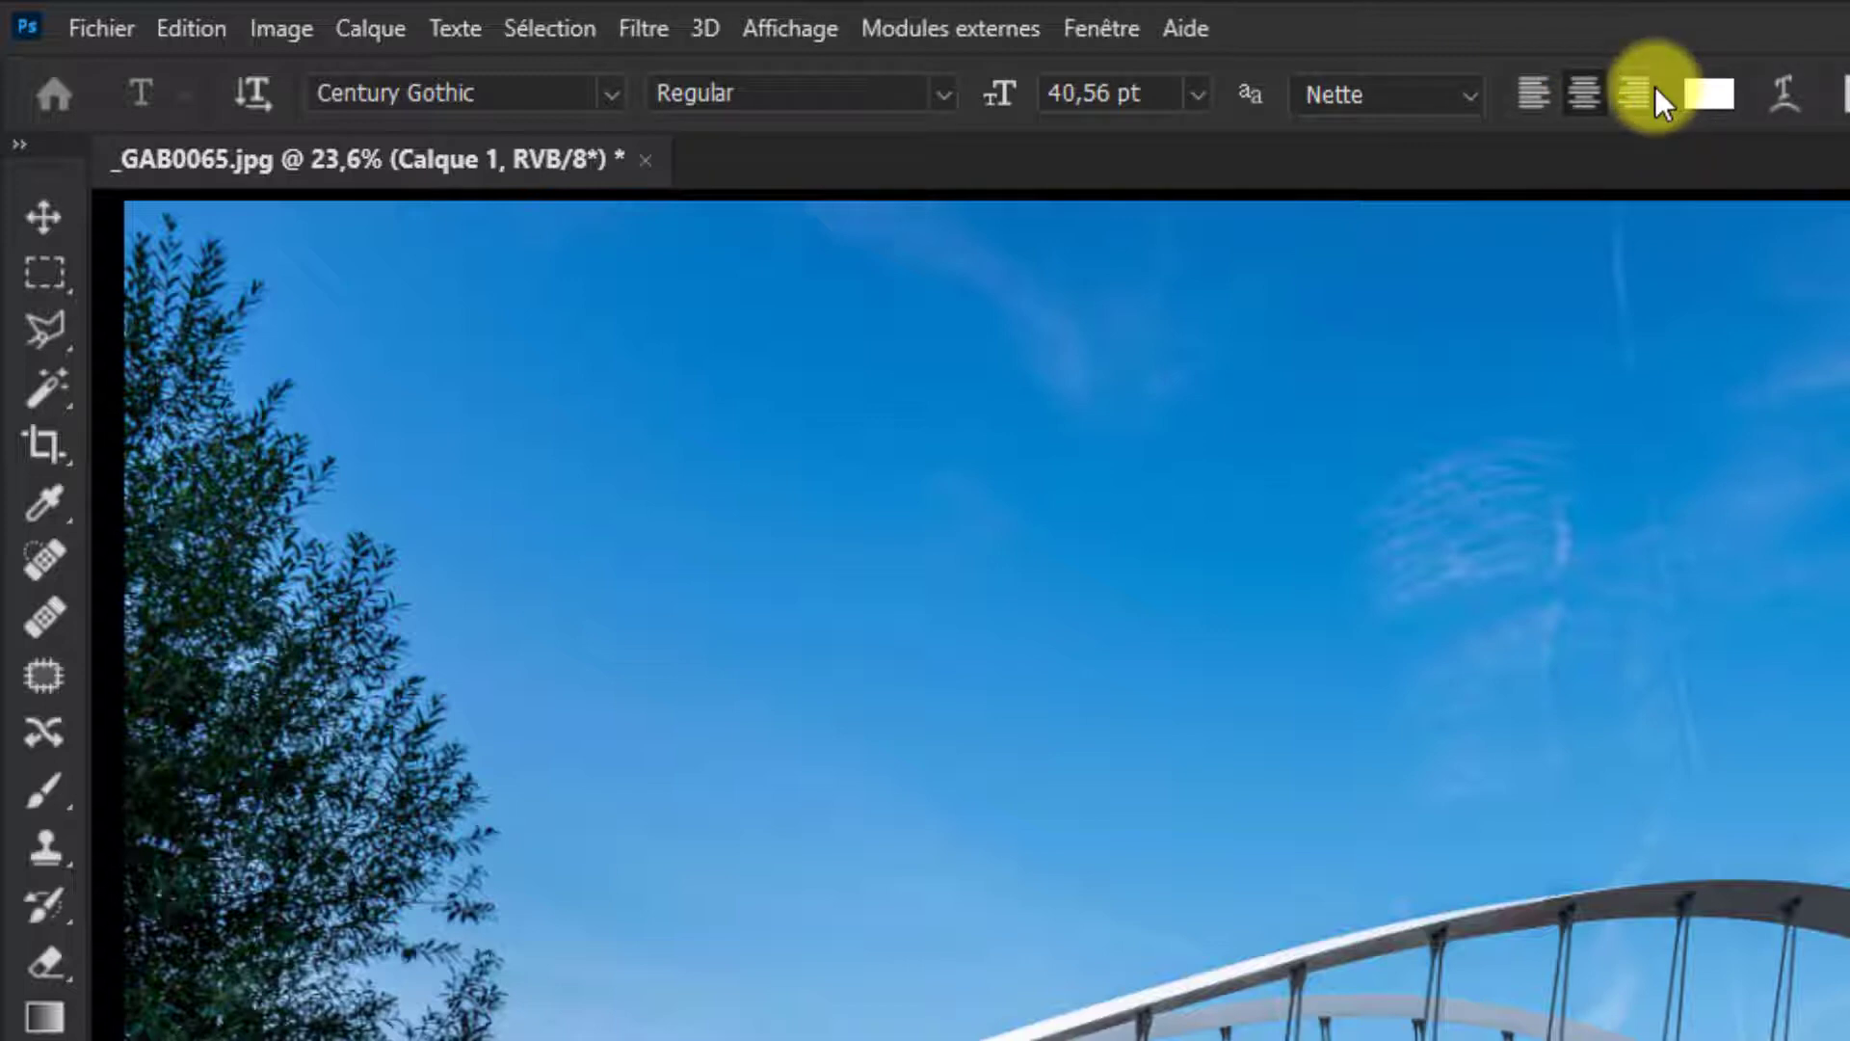
{"action": "left_click", "coordinate": [616, 89]}
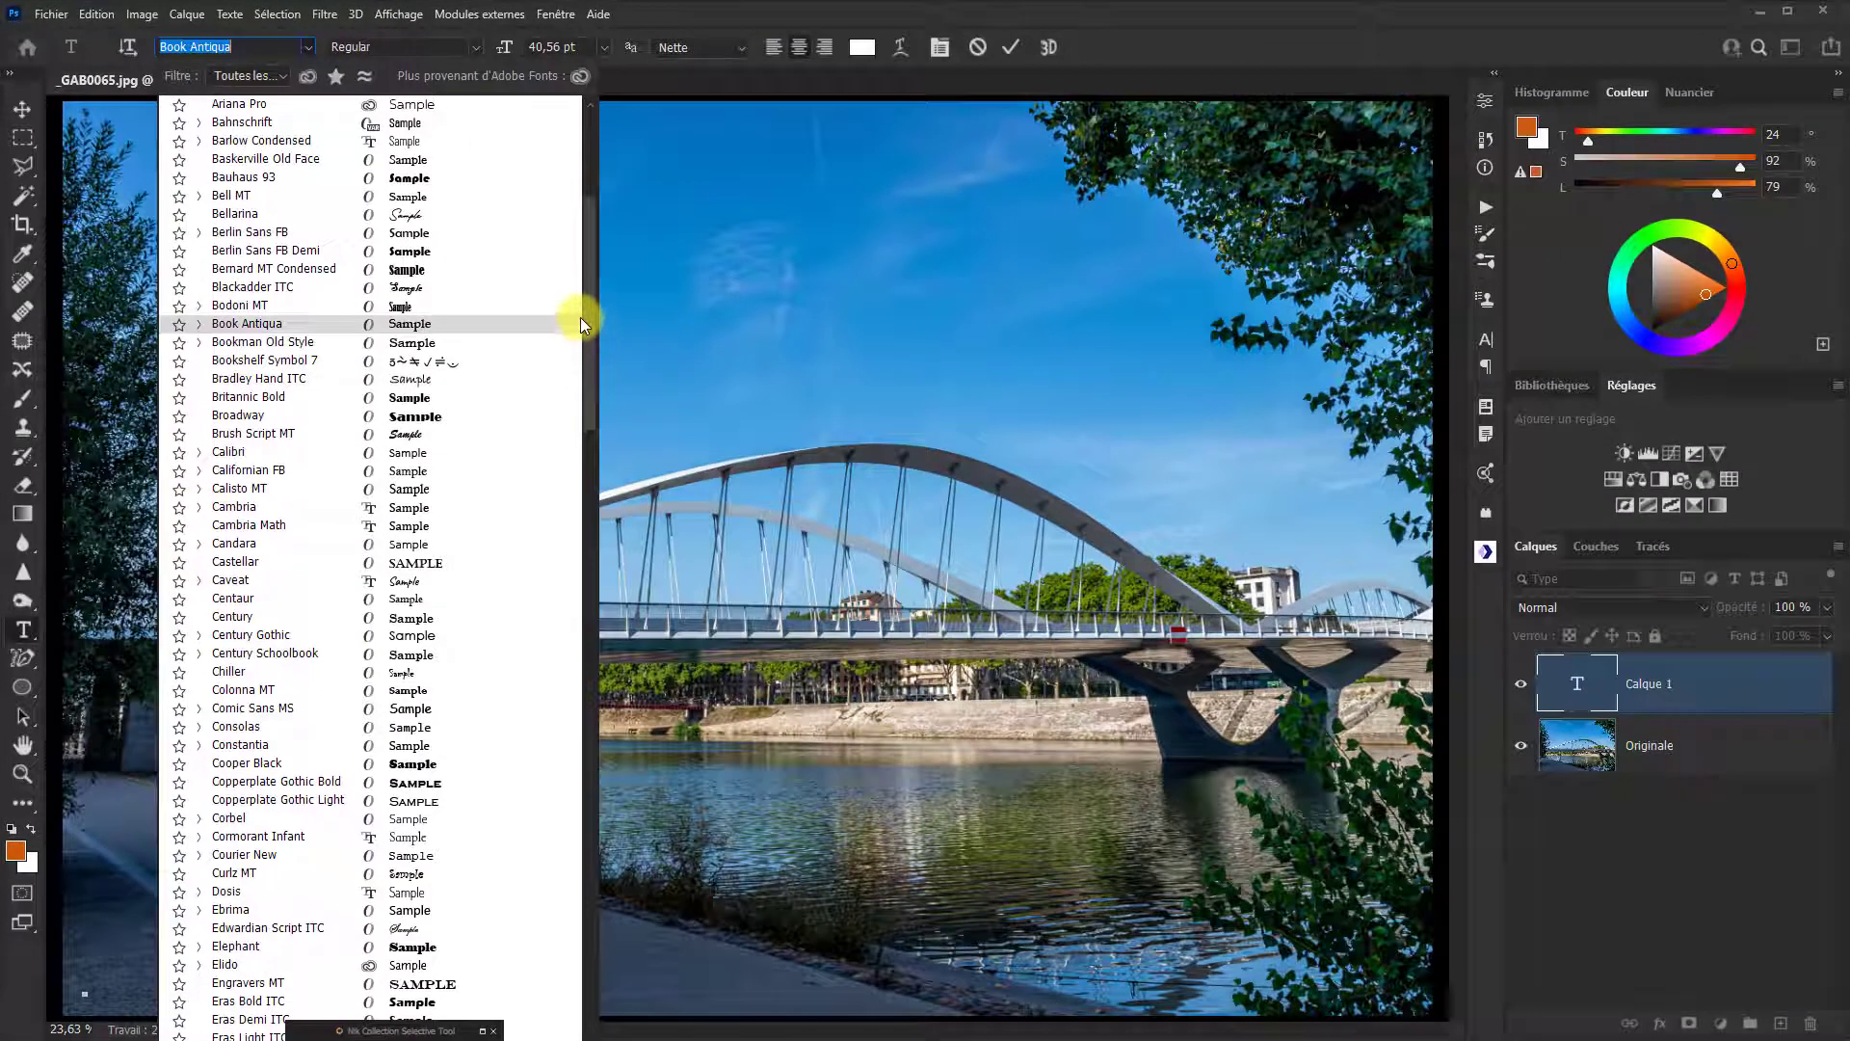
{"action": "left_click", "coordinate": [1144, 636]}
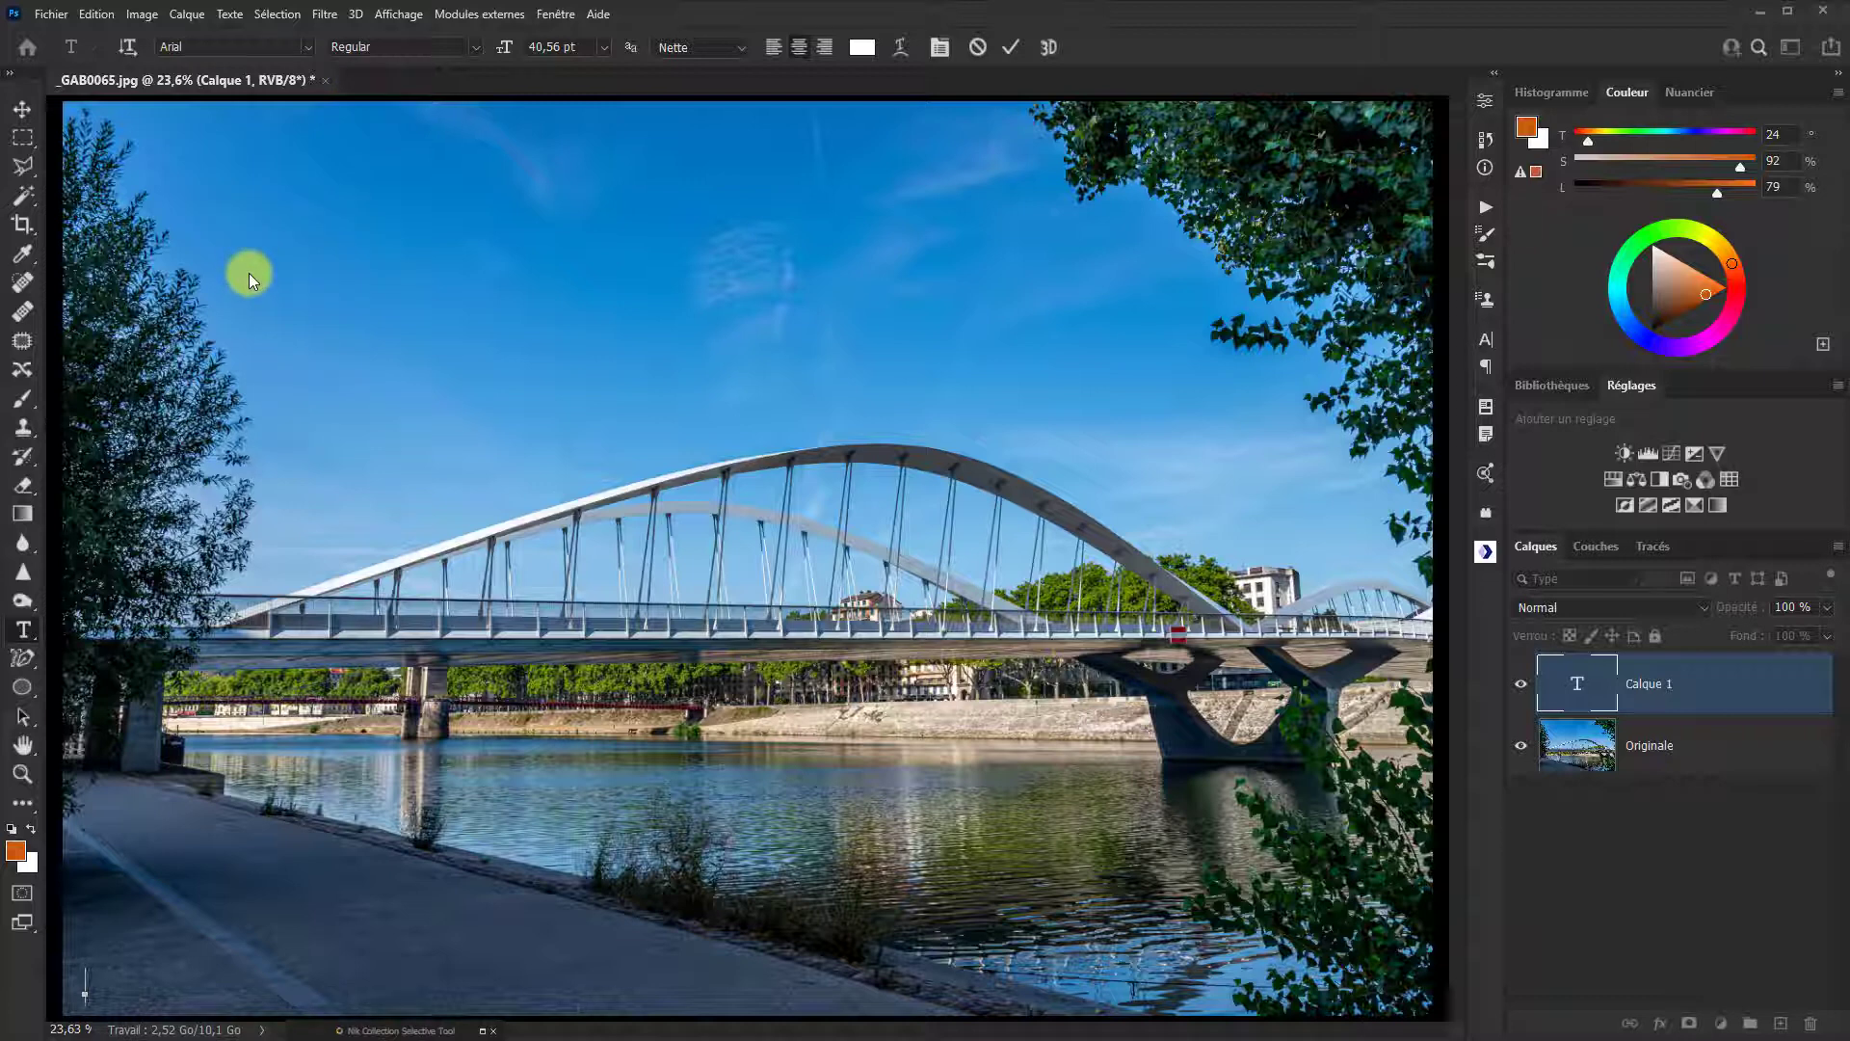
{"action": "left_click", "coordinate": [603, 48]}
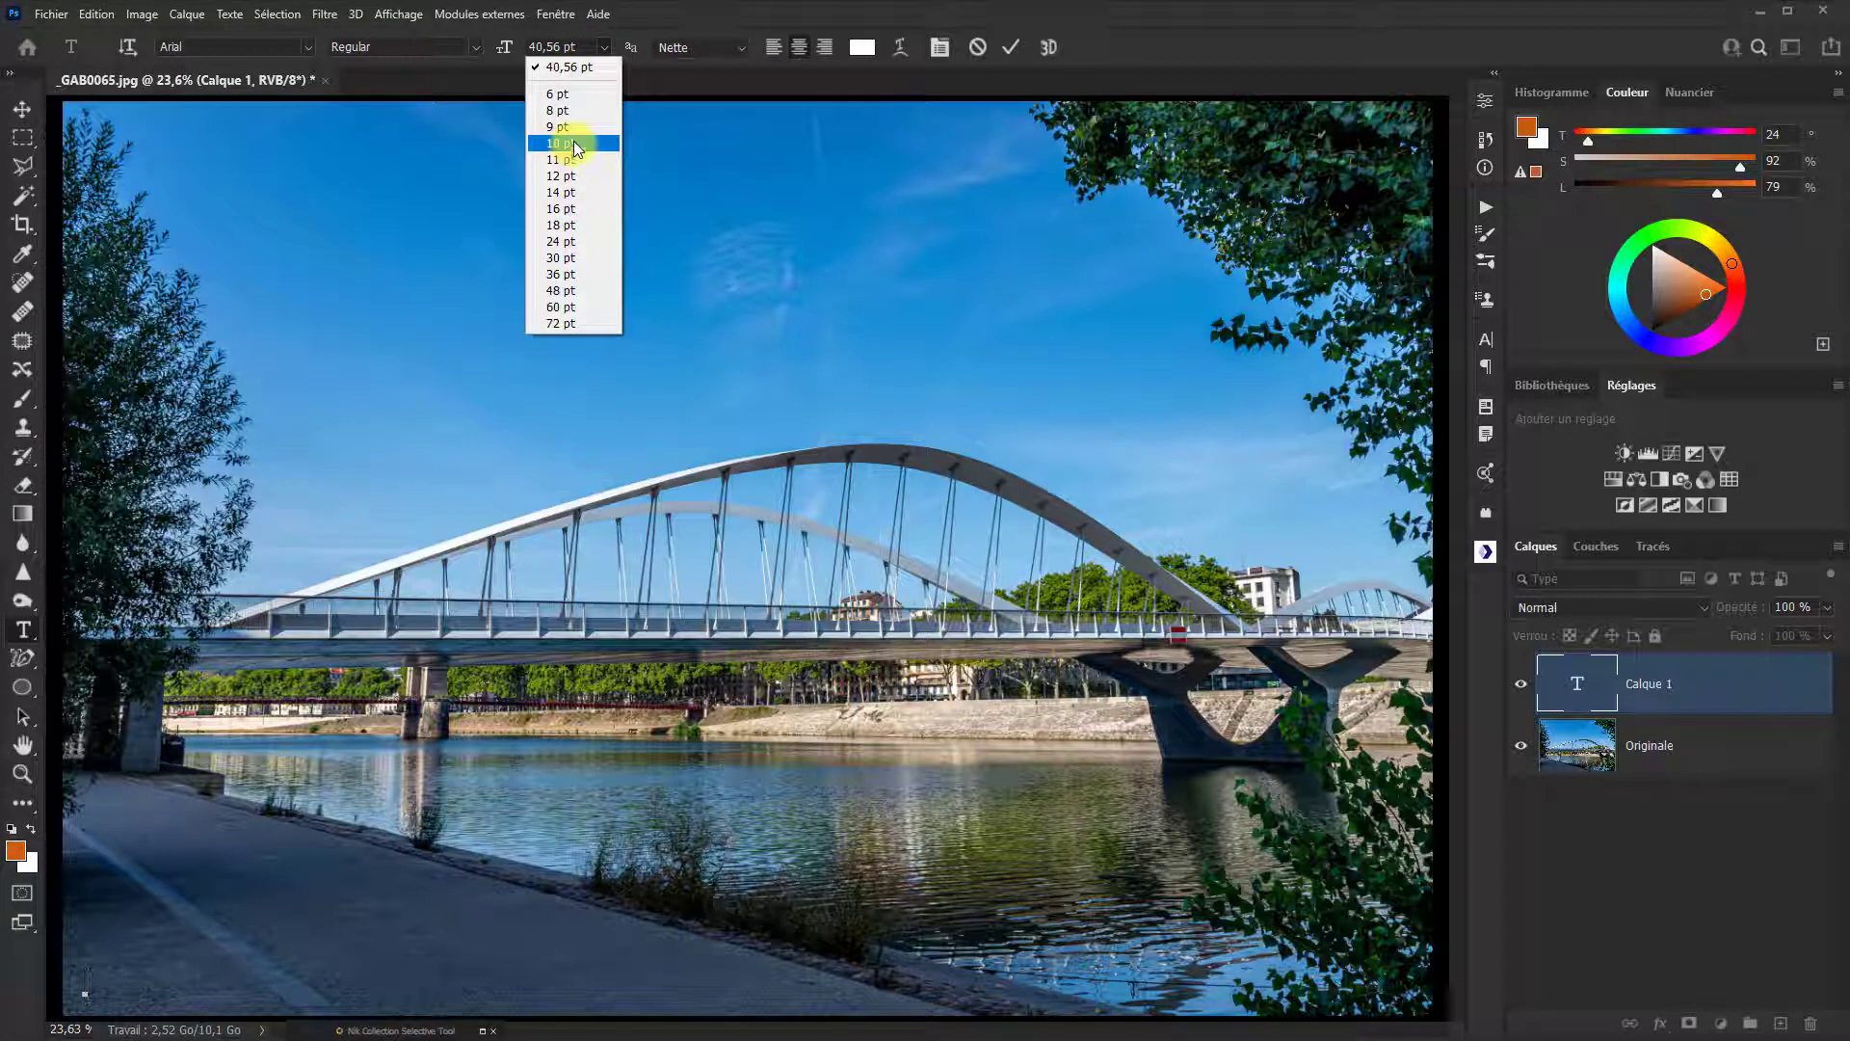
{"action": "left_click", "coordinate": [560, 257]}
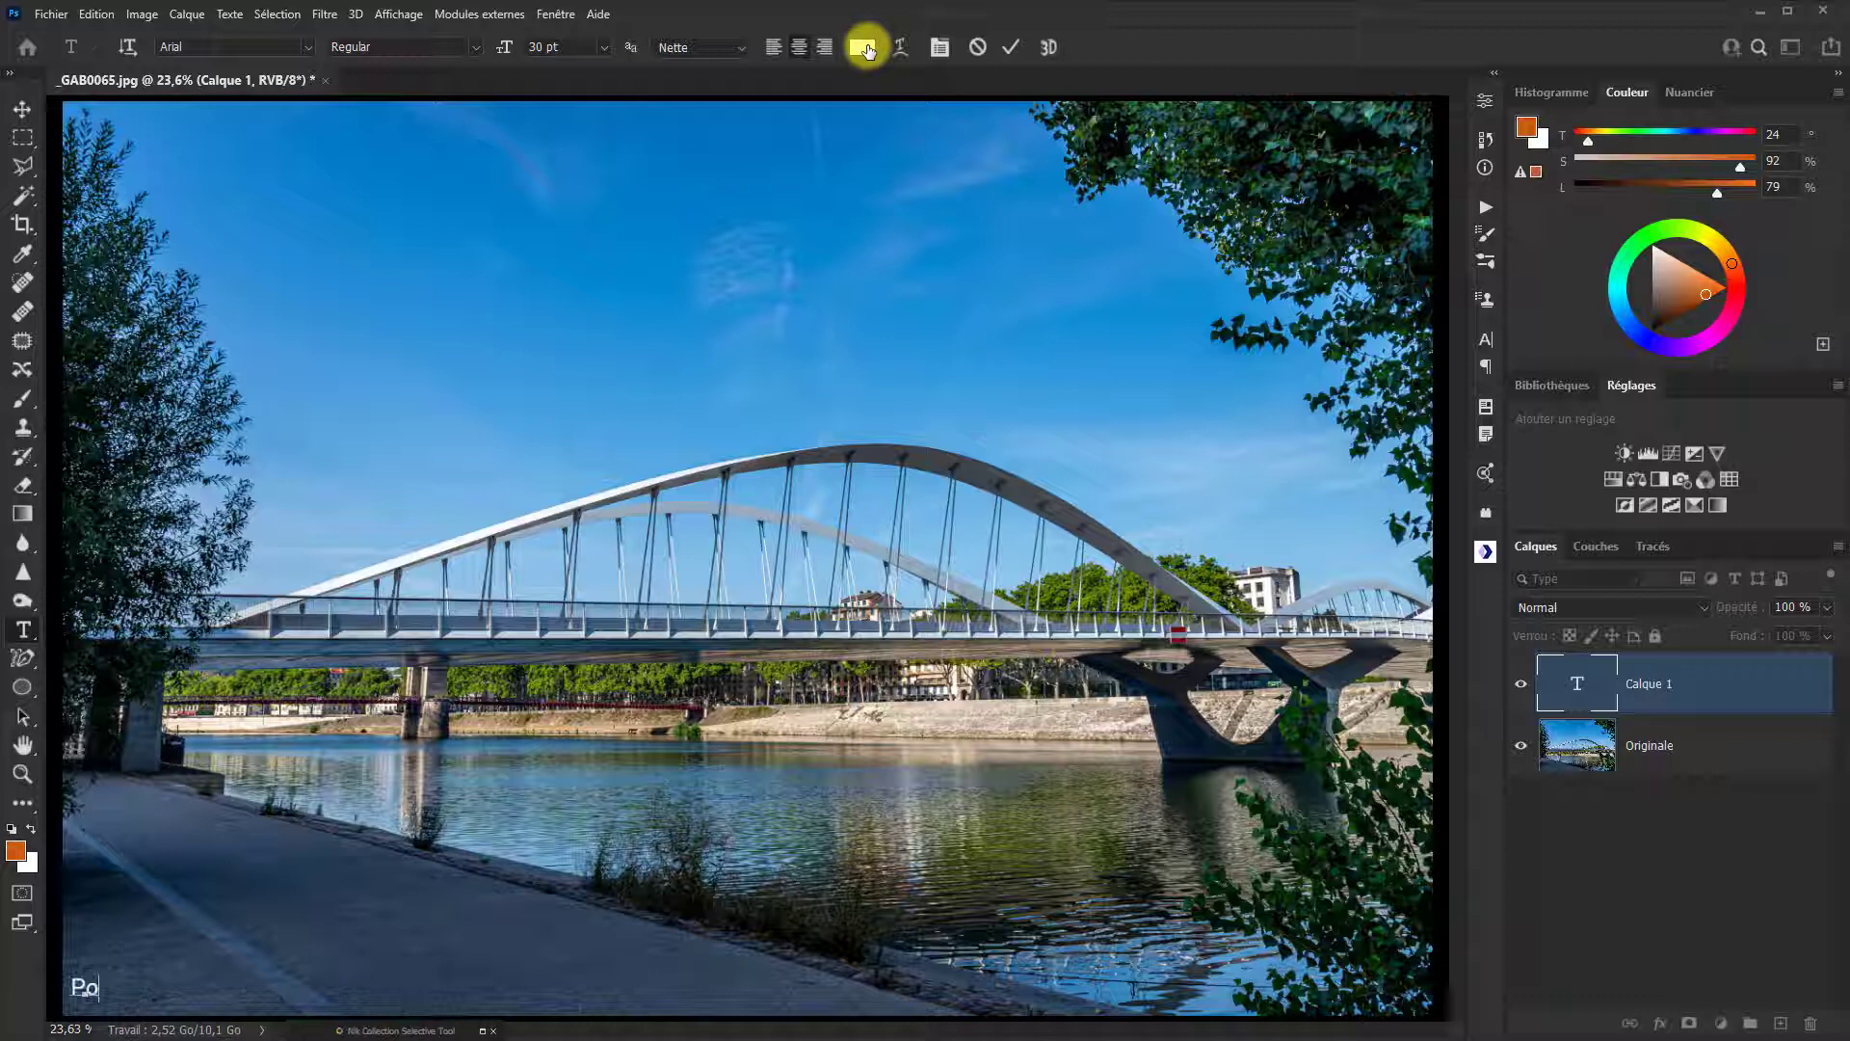
Step: Enter the caption "Pont Shumman à Lyon" and move it so it fits entirely within the photo's lower-left corner
{"action": "type", "text": "Shumman à Lyo"}
{"action": "type", "text": "n"}
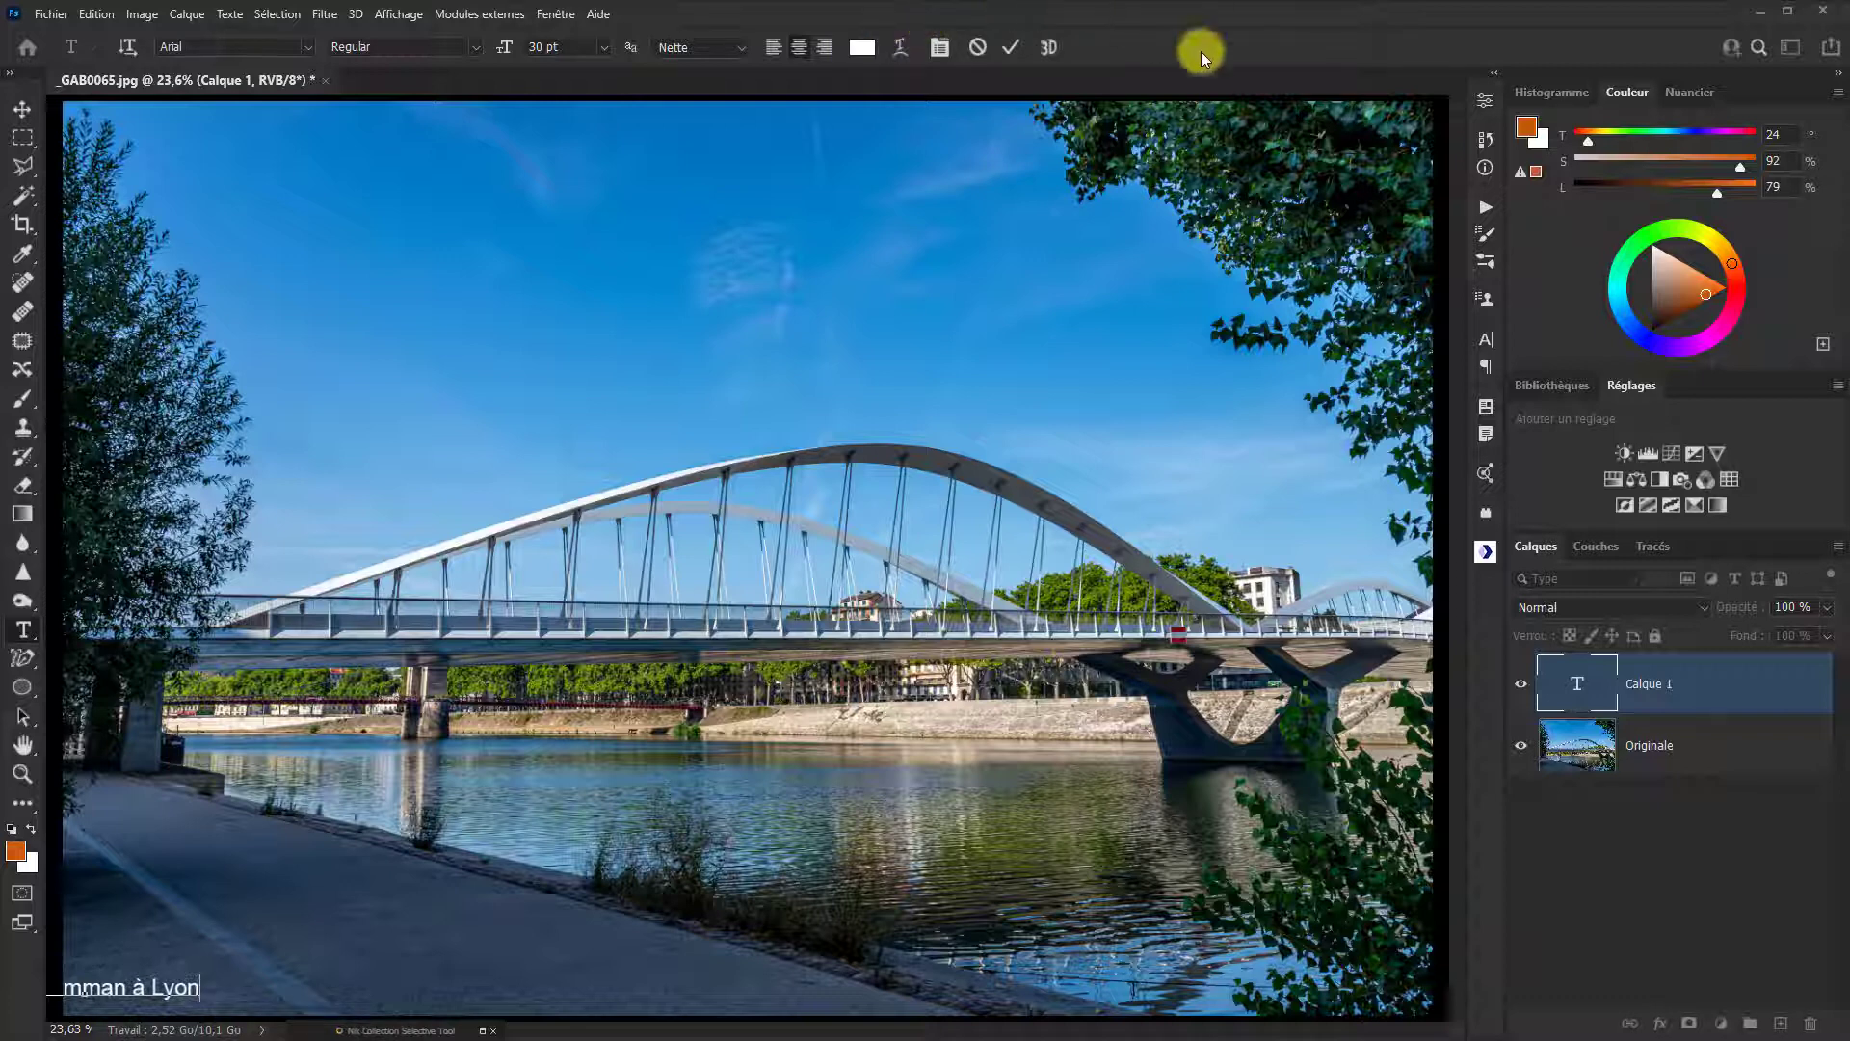
{"action": "left_click", "coordinate": [1011, 49]}
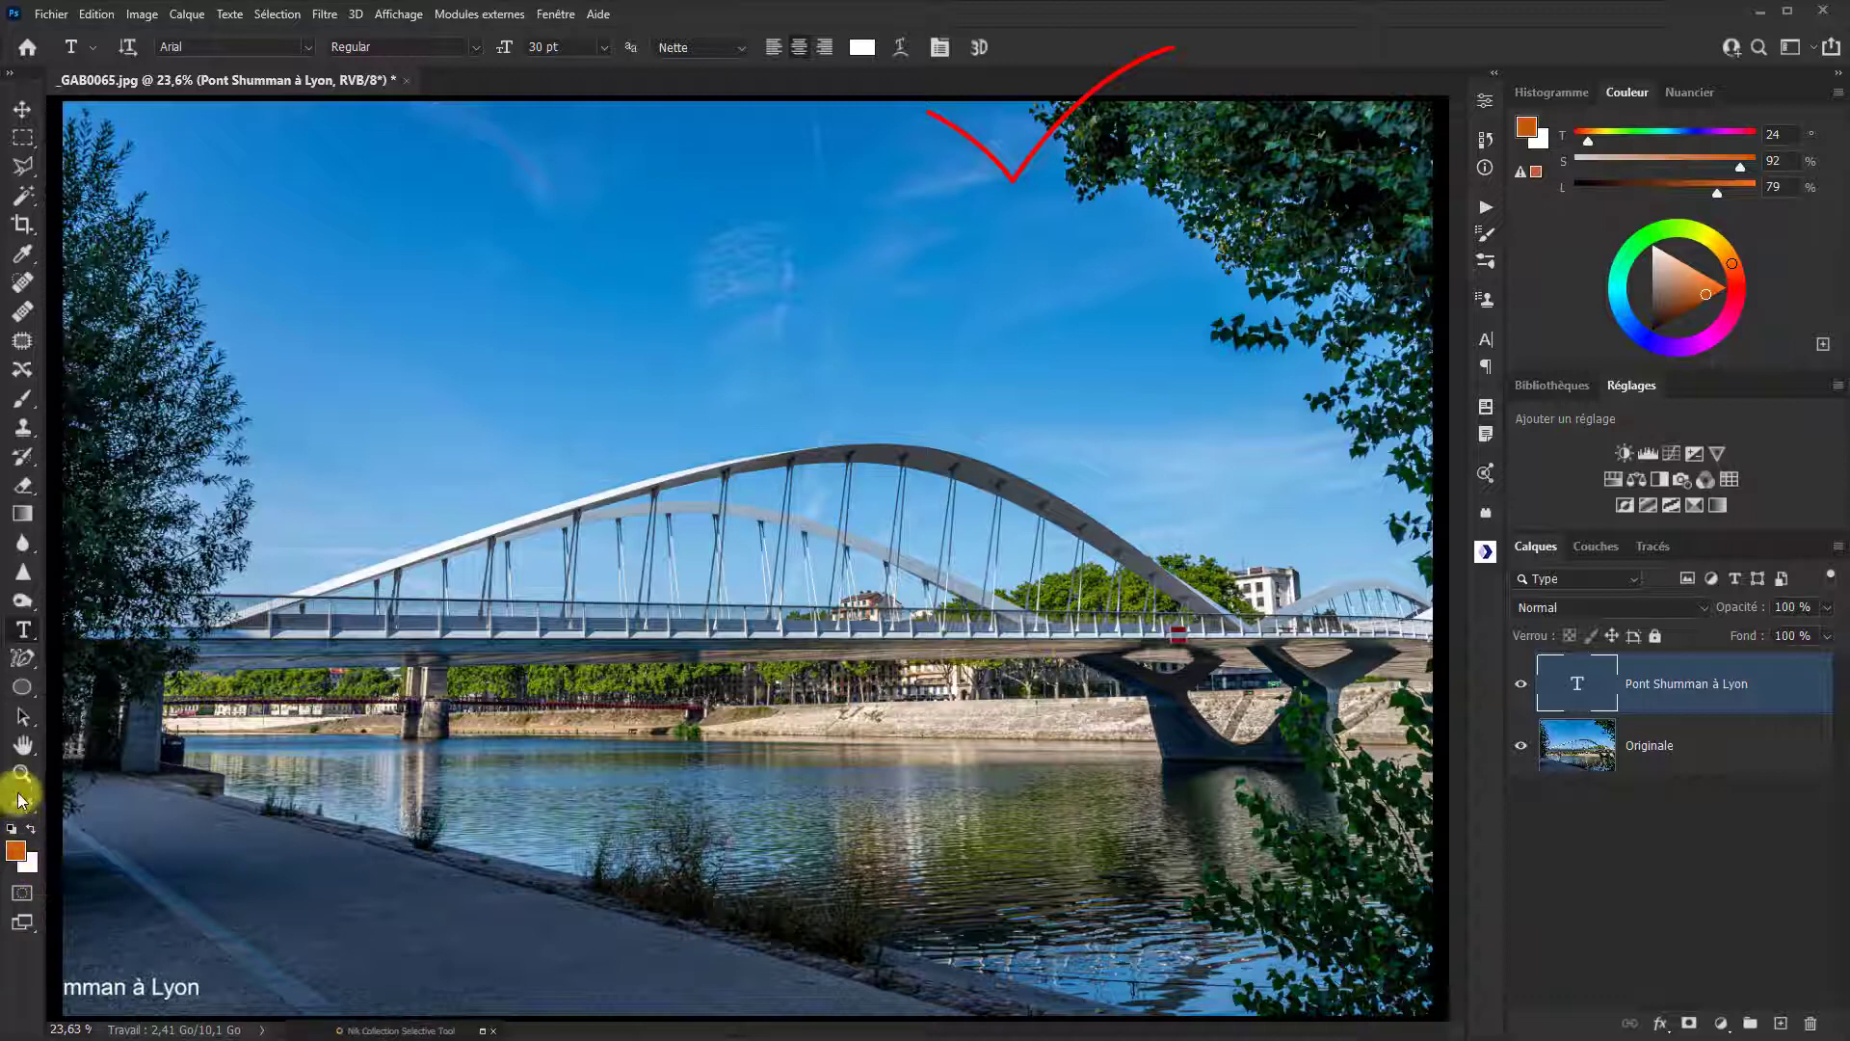
{"action": "left_click", "coordinate": [22, 109]}
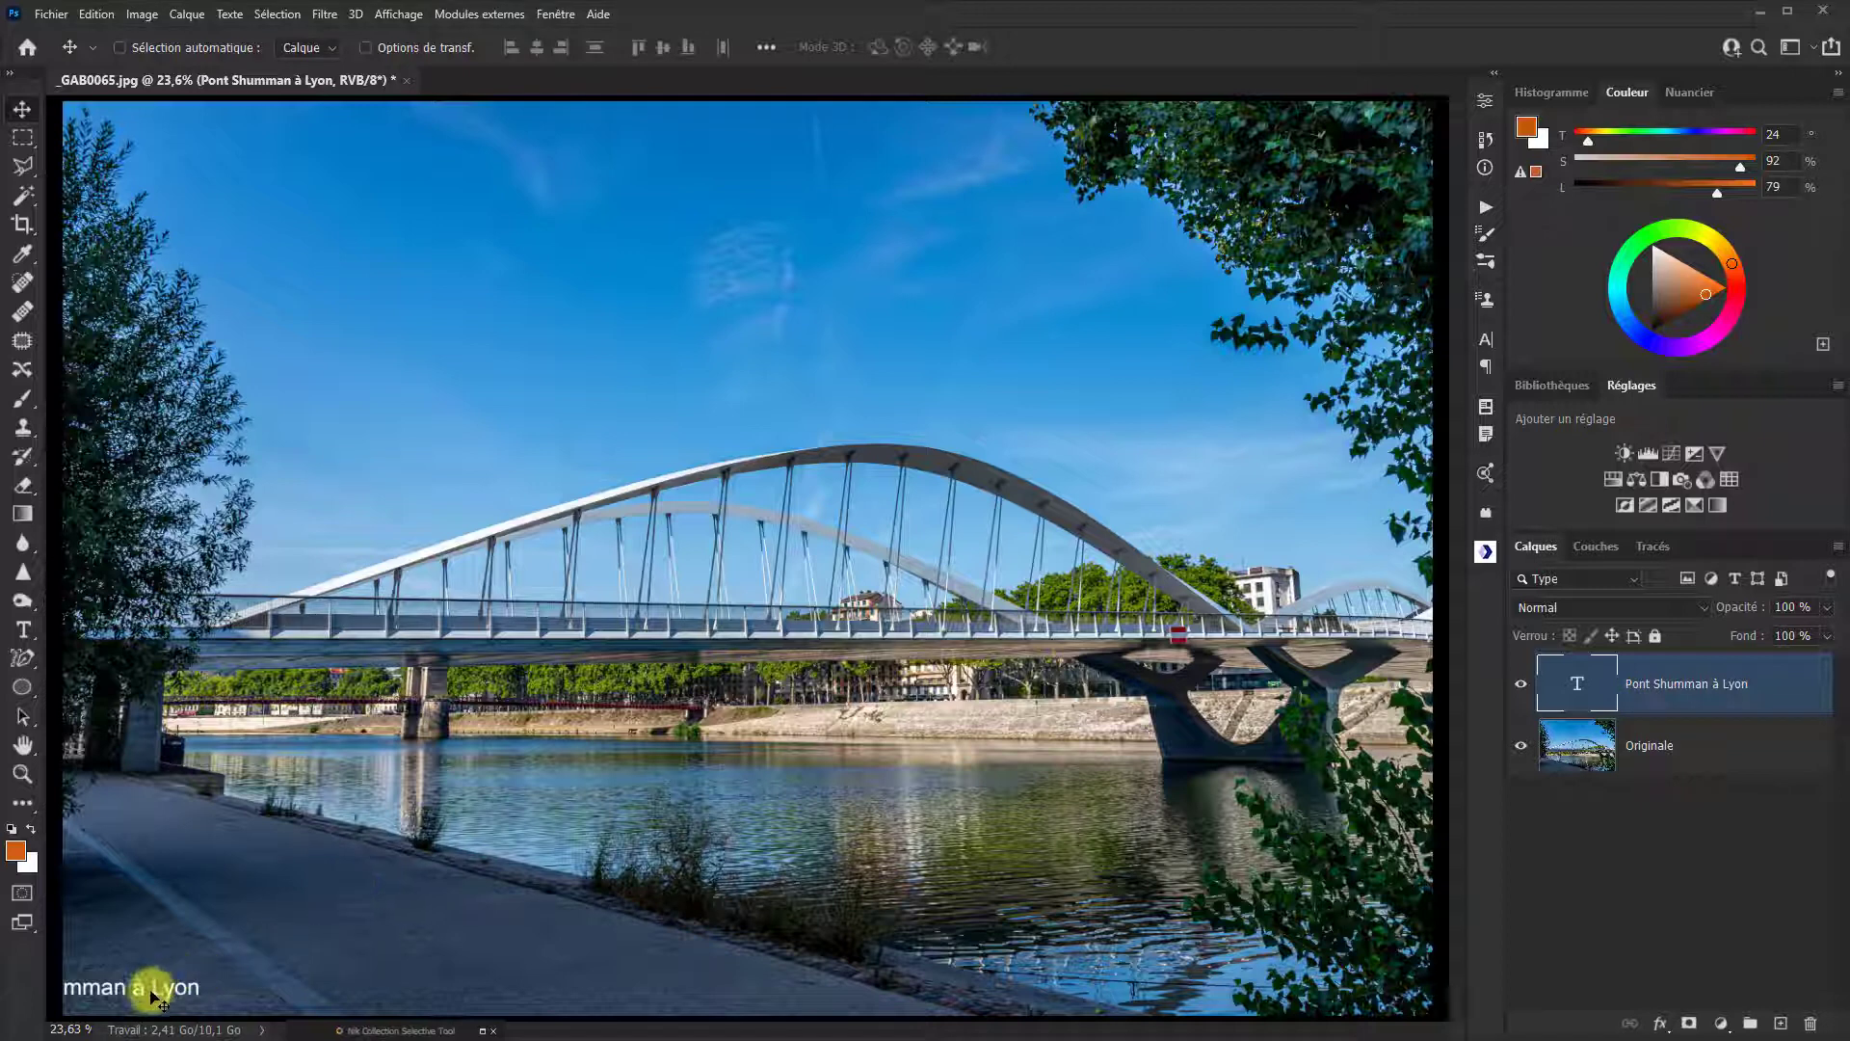
{"action": "left_click_drag", "start_coordinate": [151, 995], "coordinate": [249, 996]}
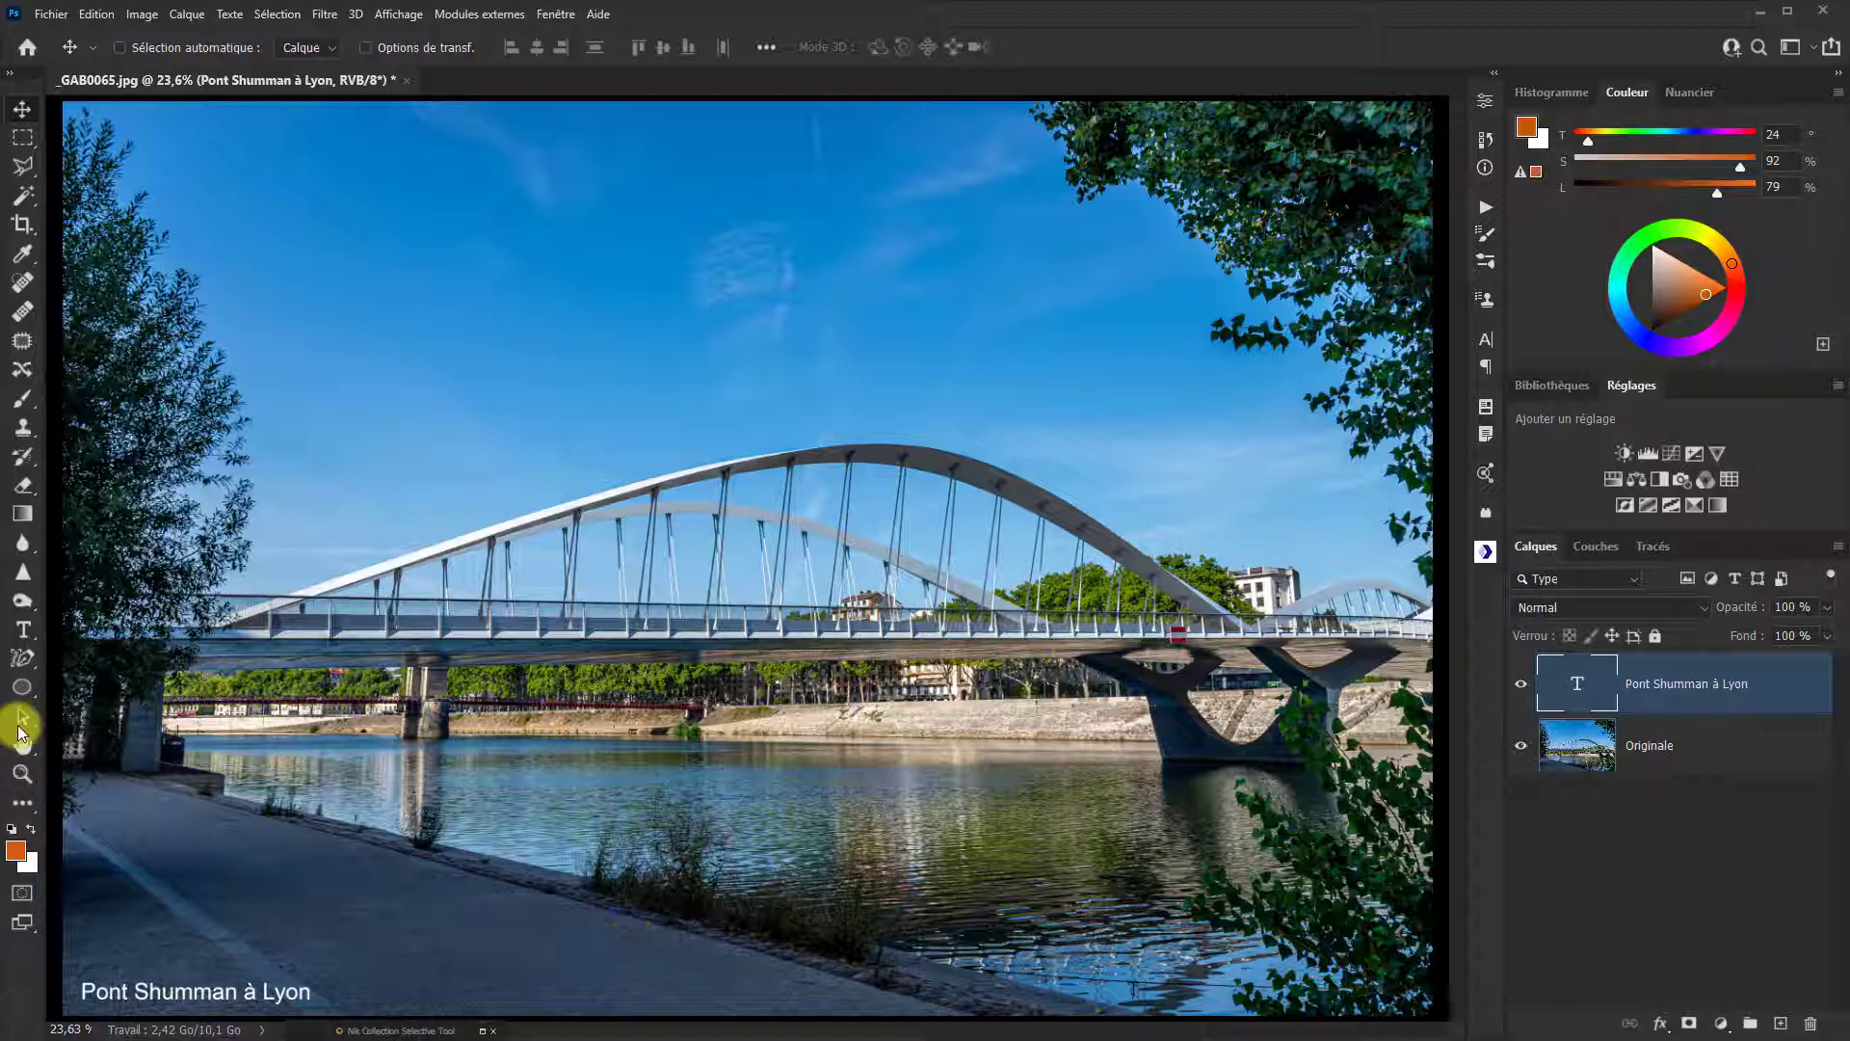
Step: Start a new horizontal text in the photo's lower-right part and set its font to Bellarina
{"action": "left_click", "coordinate": [25, 636]}
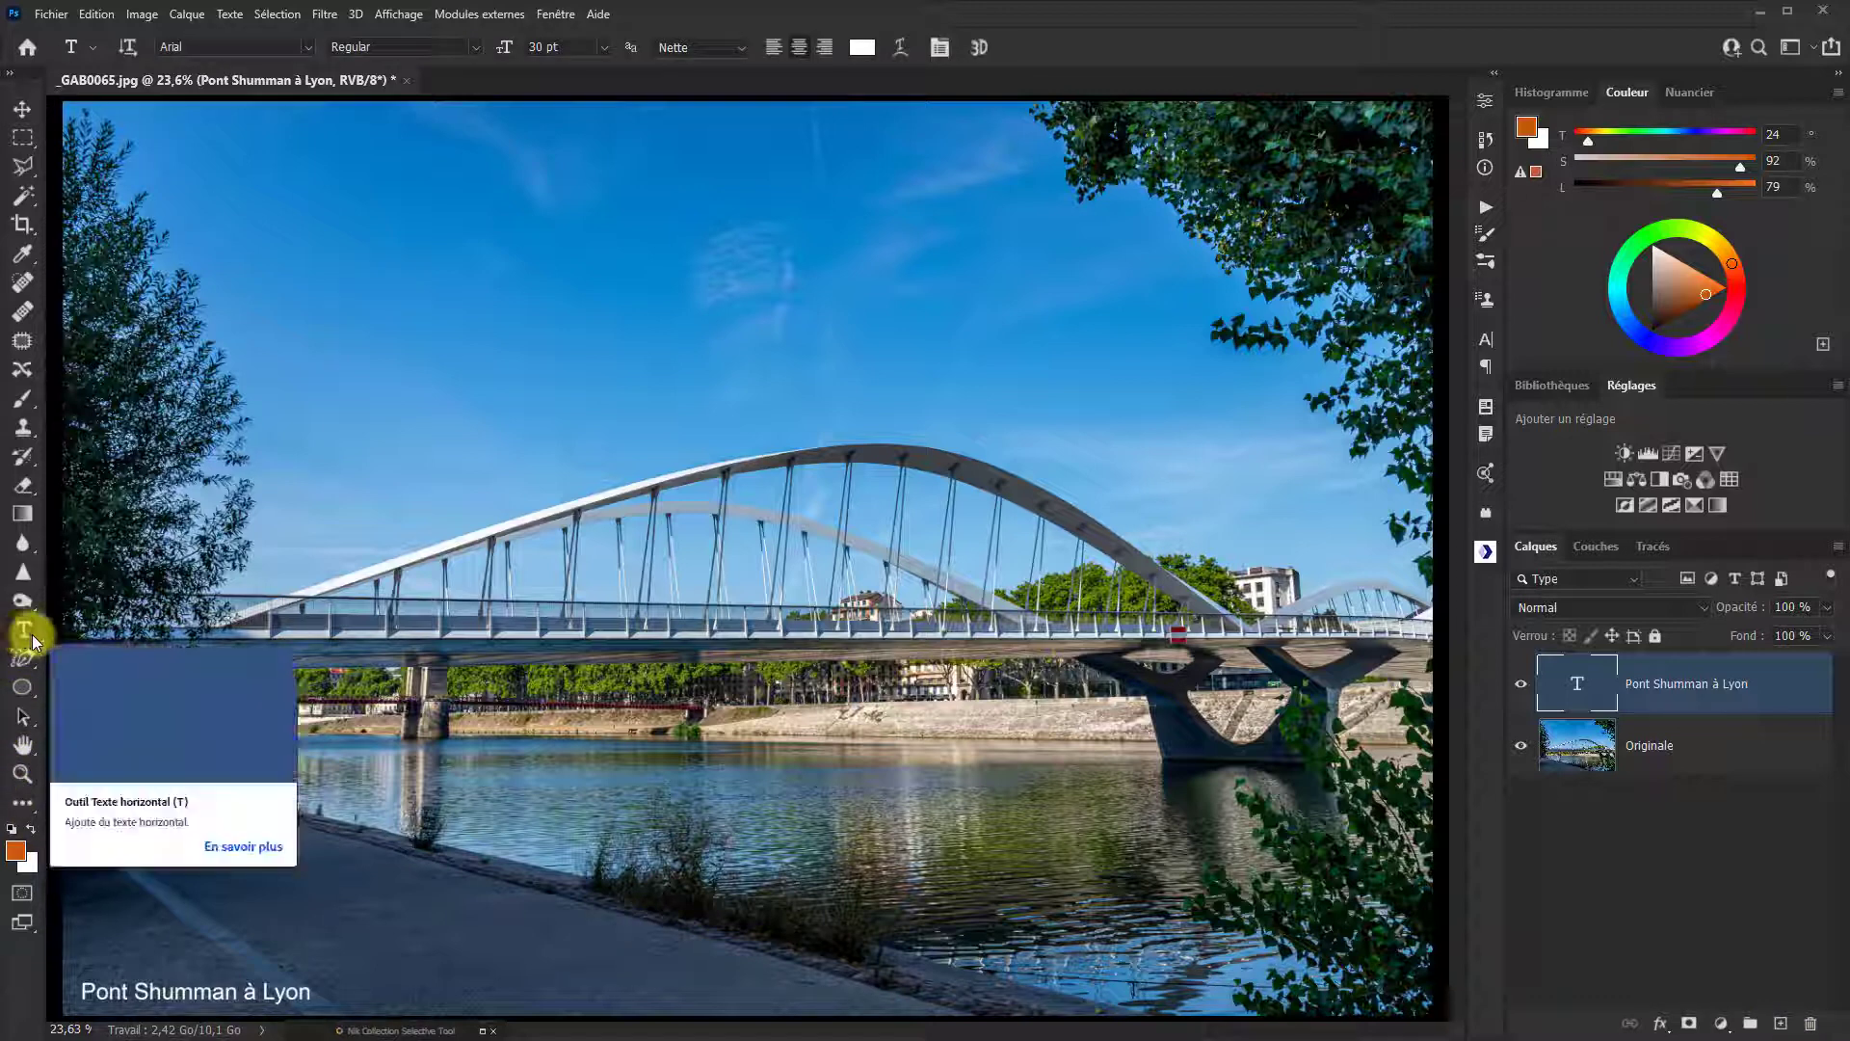
{"action": "left_click", "coordinate": [1219, 990]}
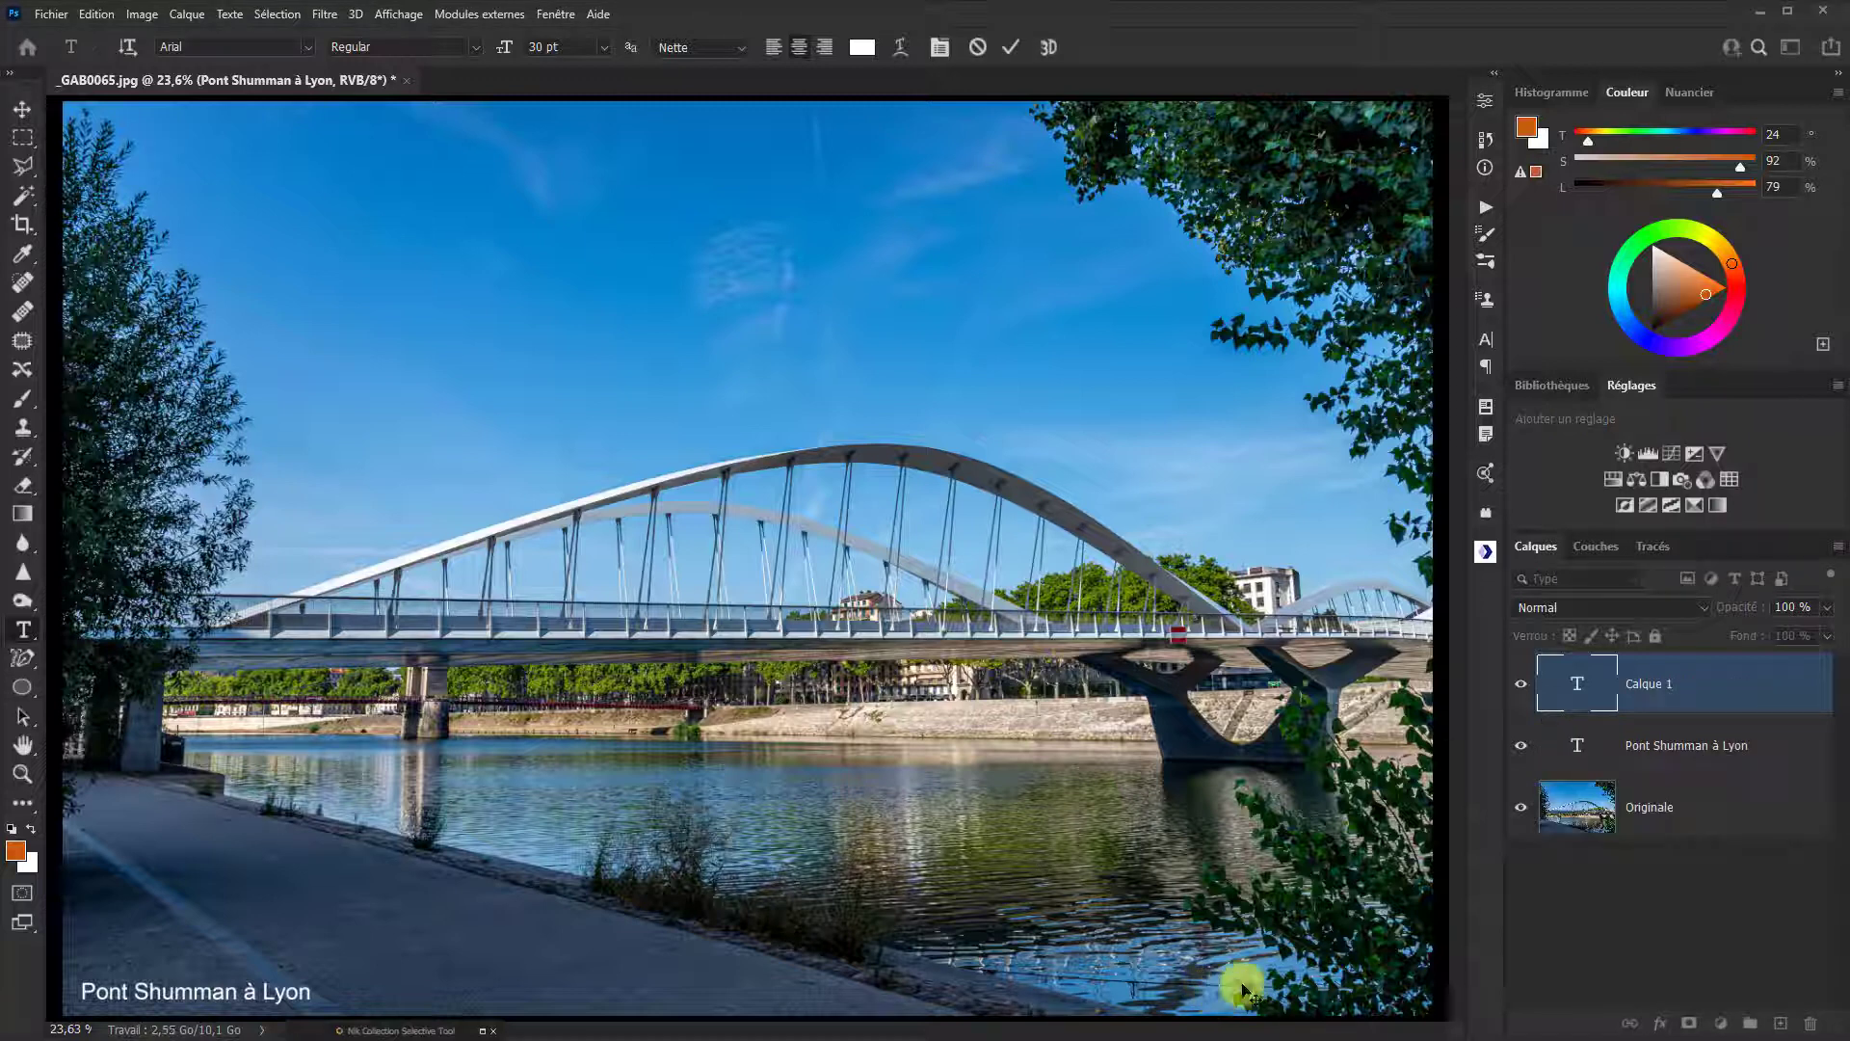
{"action": "left_click", "coordinate": [308, 46]}
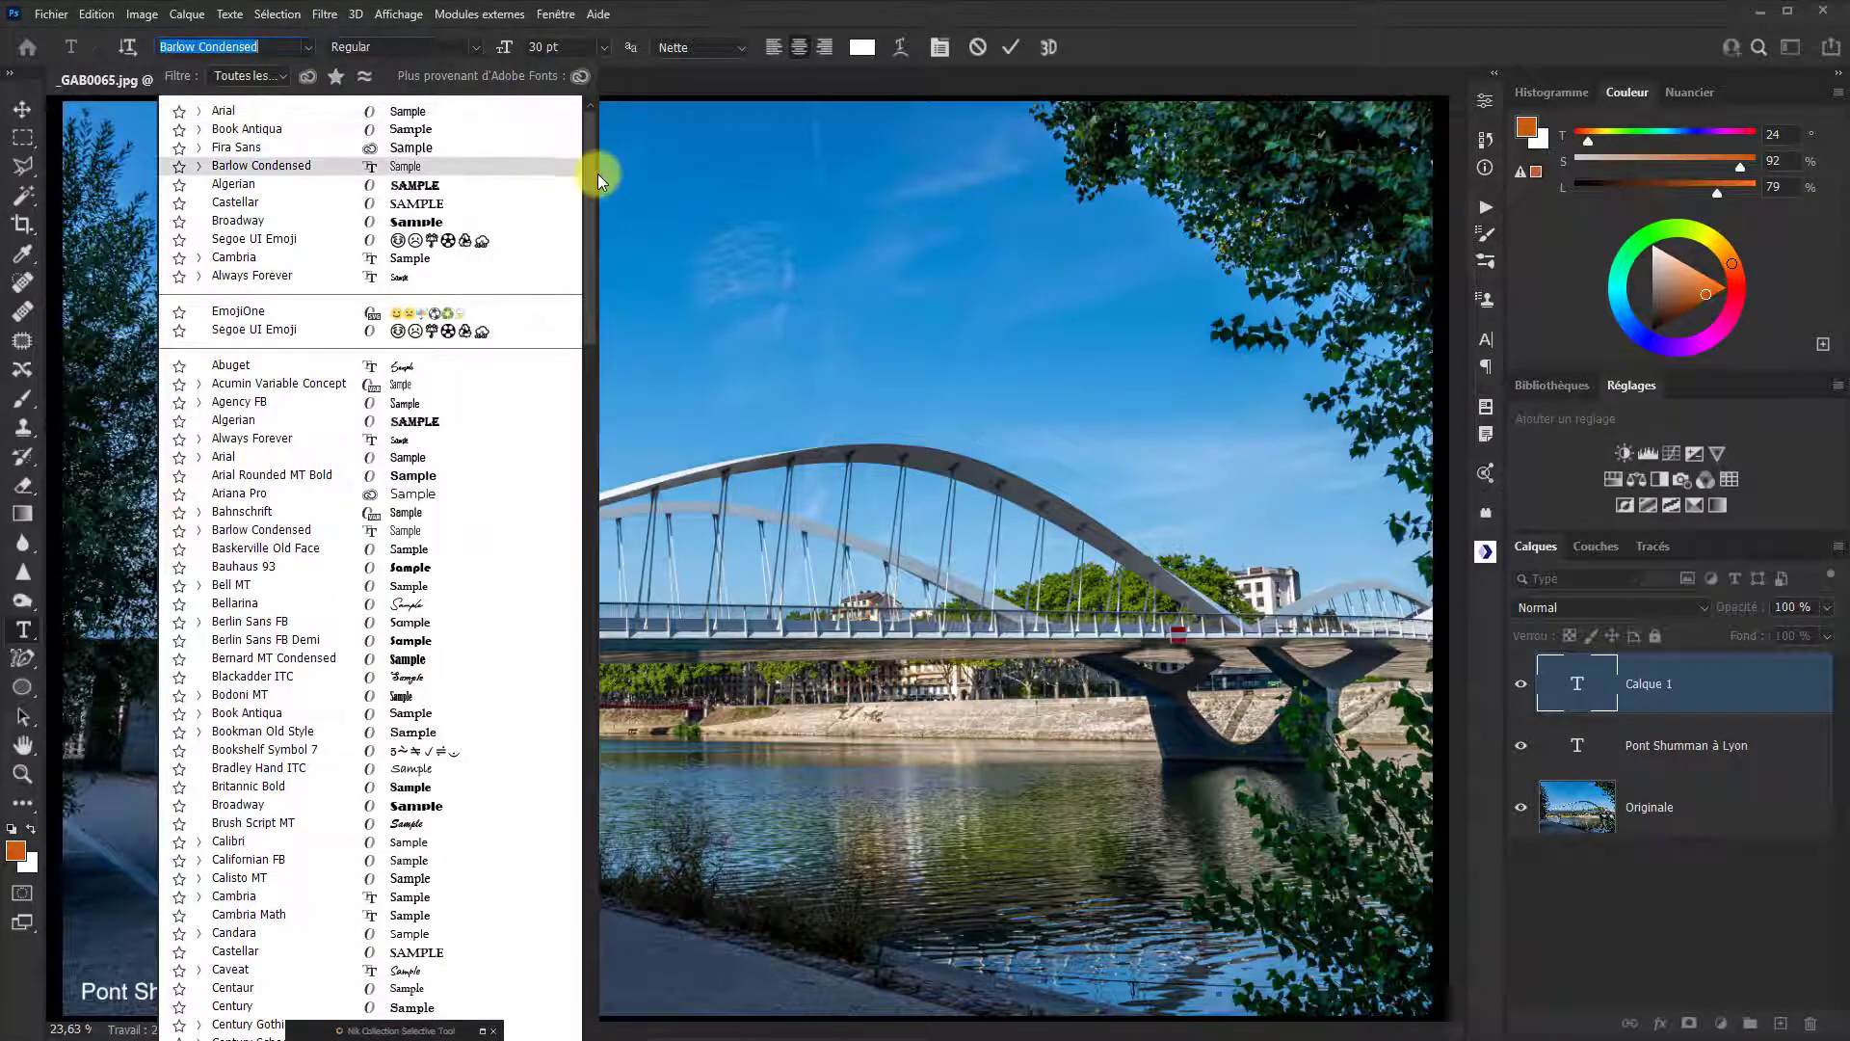
{"action": "left_click", "coordinate": [253, 603]}
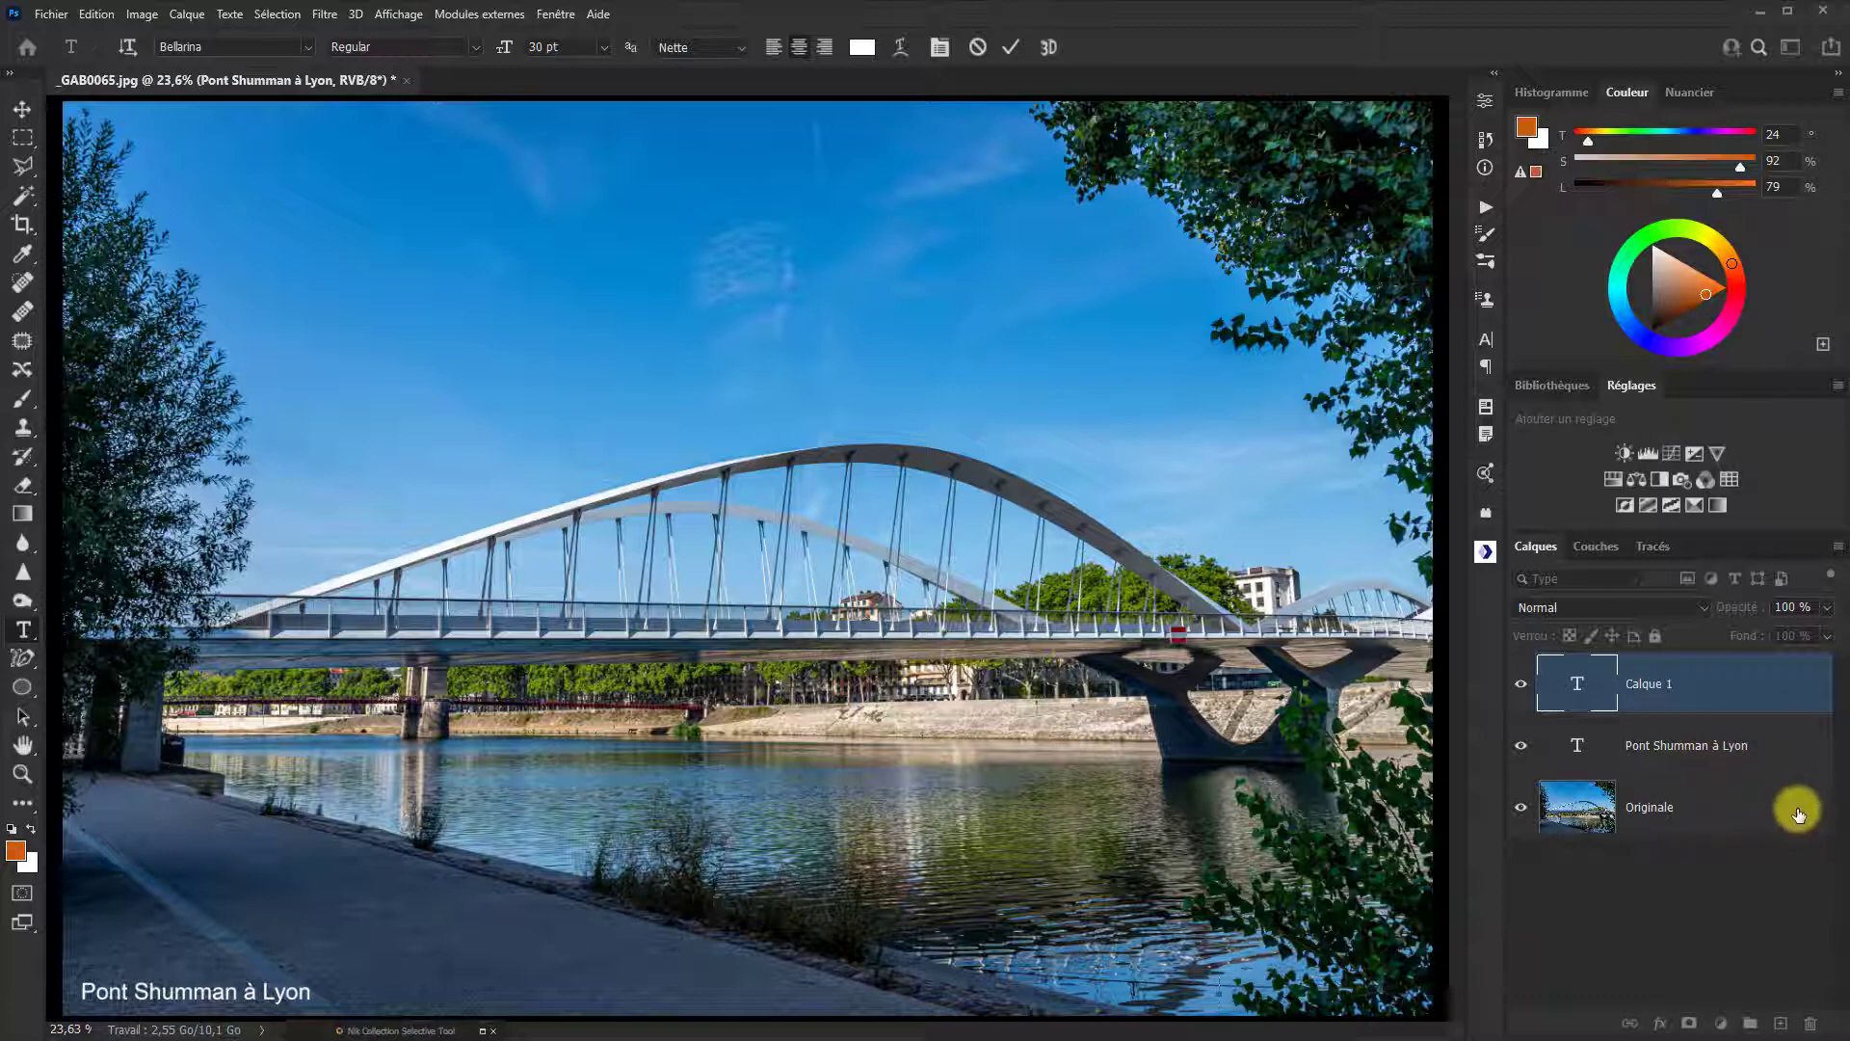
{"action": "left_click", "coordinate": [1784, 751]}
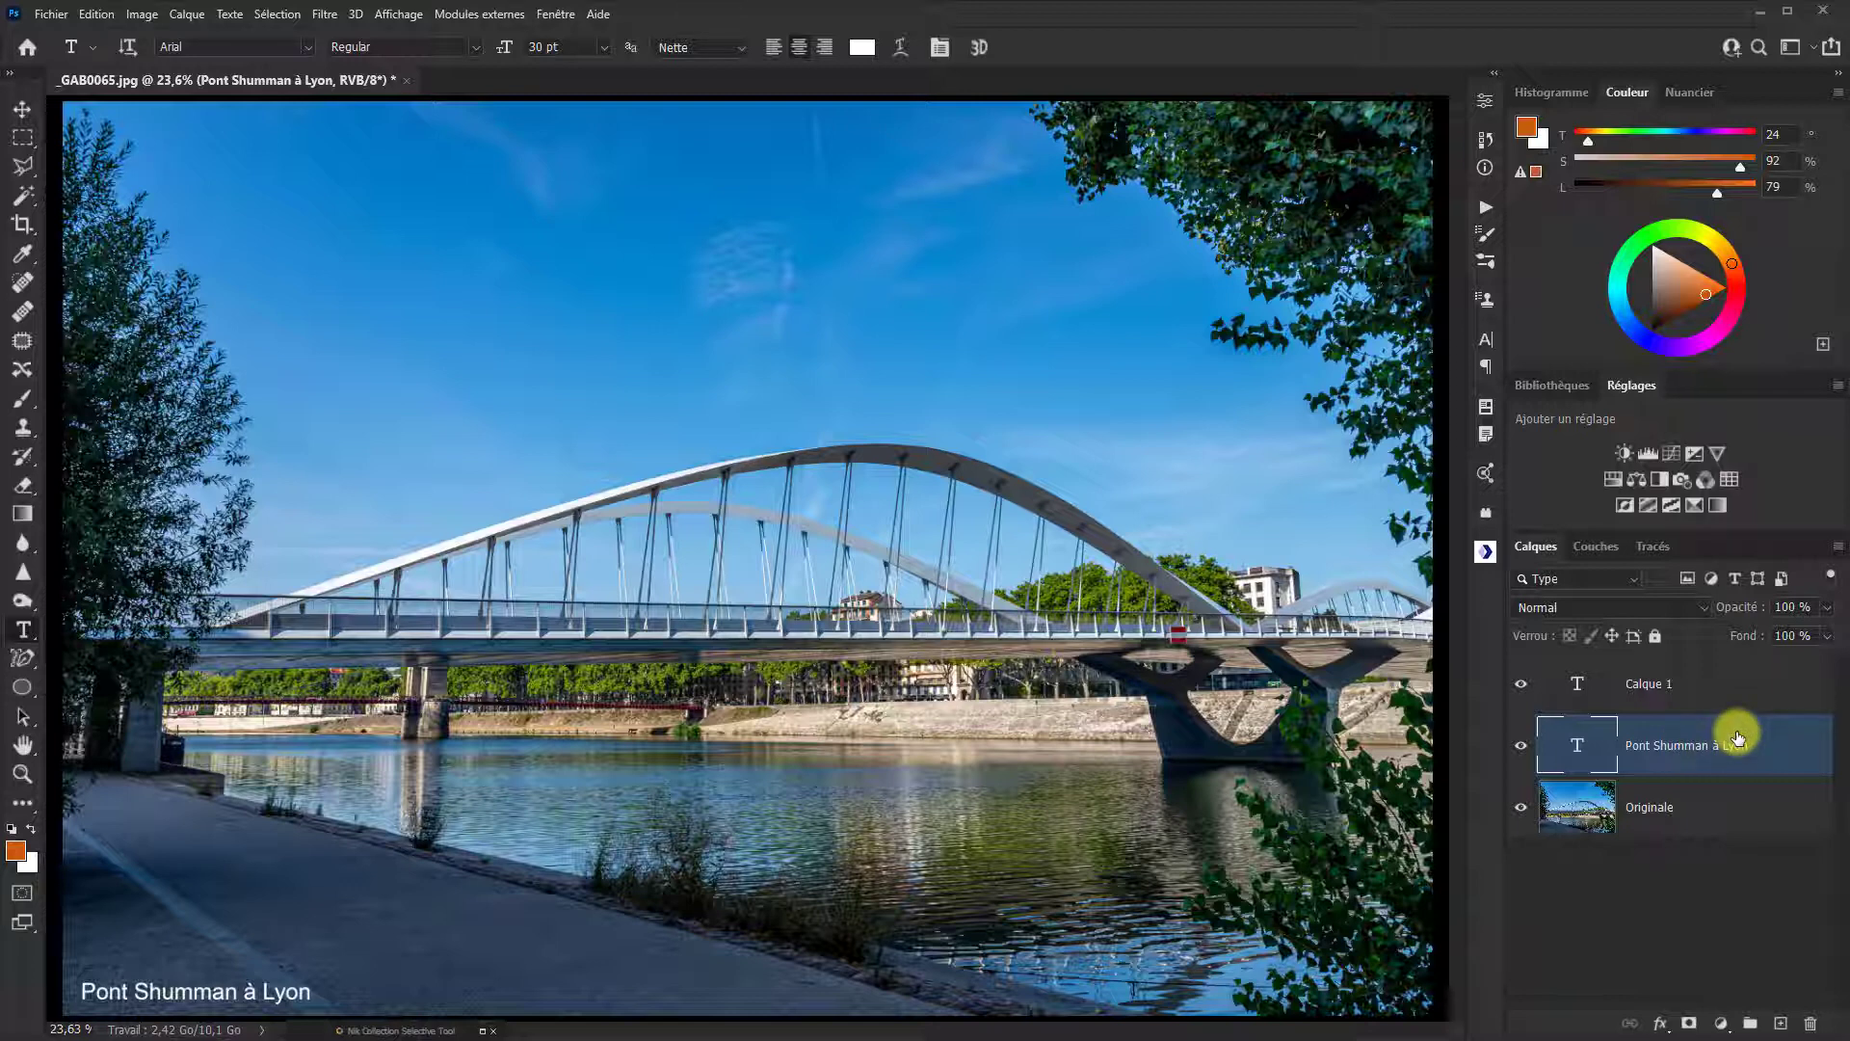
{"action": "left_click", "coordinate": [1647, 685]}
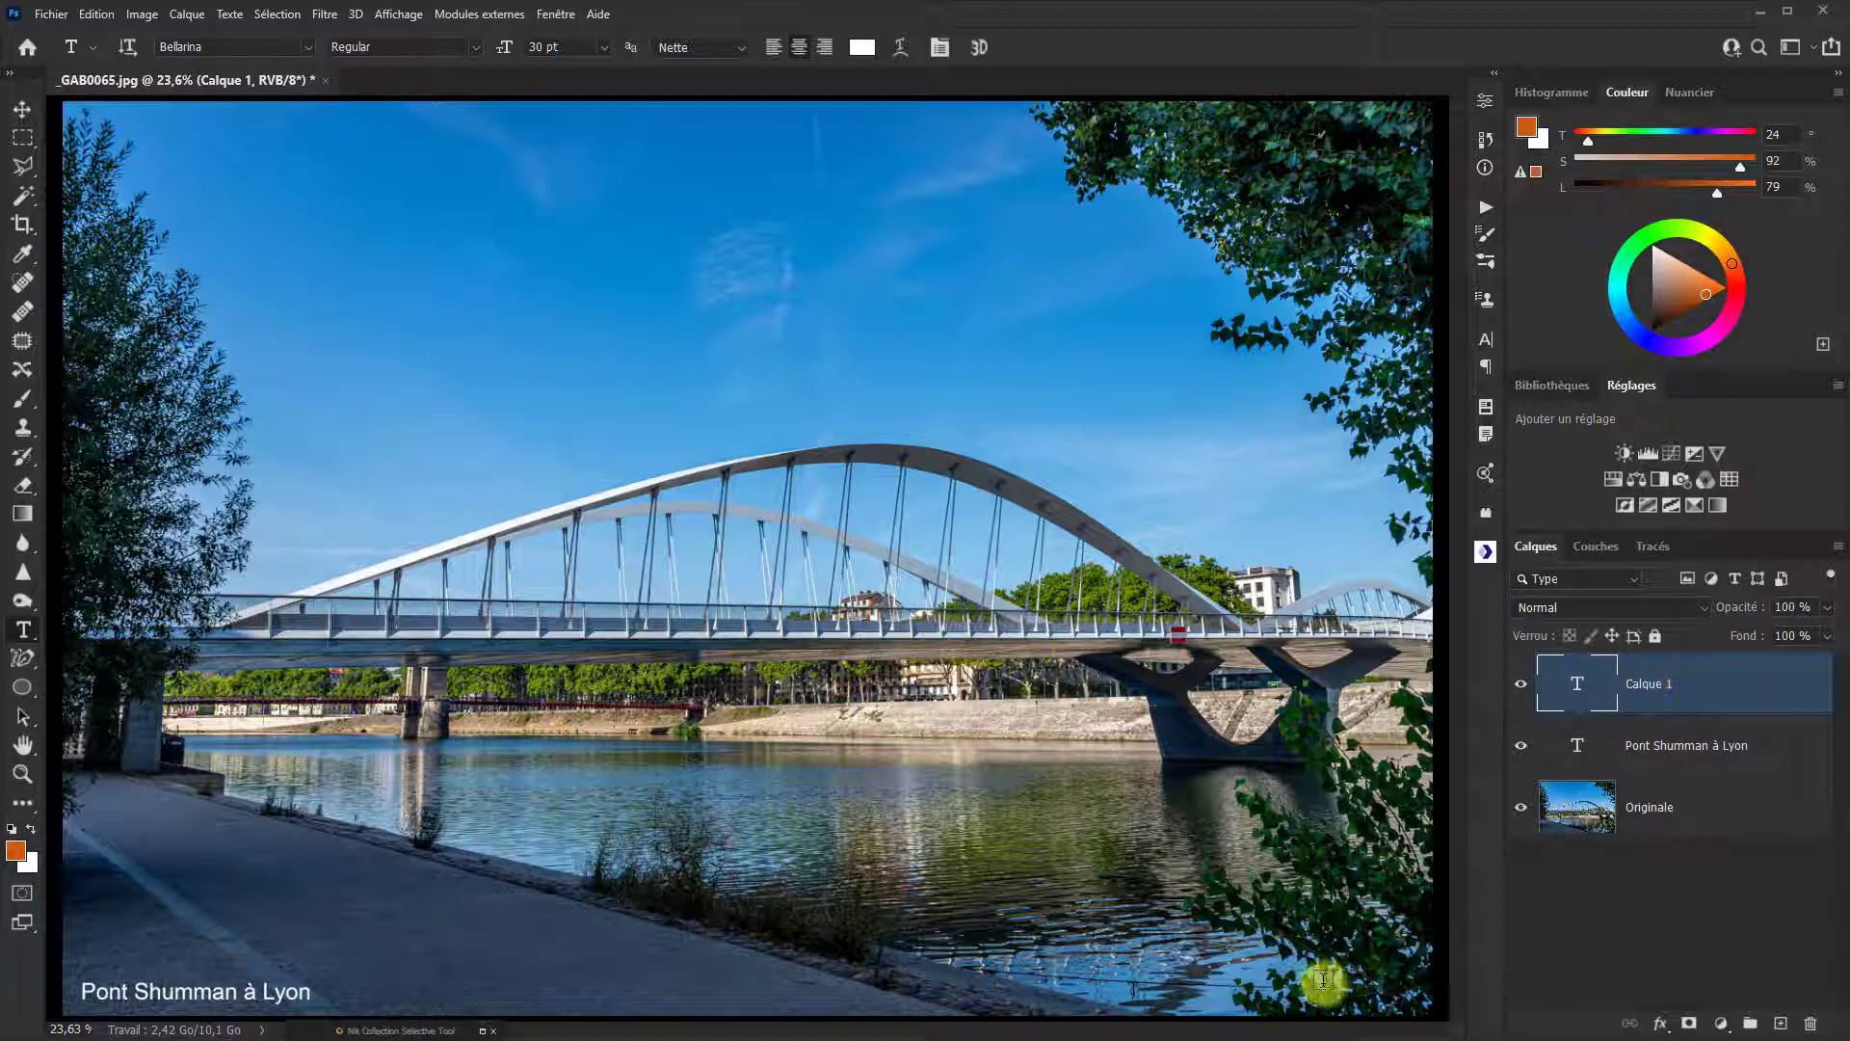
Step: Enter the author's first name as a signature text at 48 pt and move it into the photo's lower-right corner
{"action": "left_click", "coordinate": [1388, 1007]}
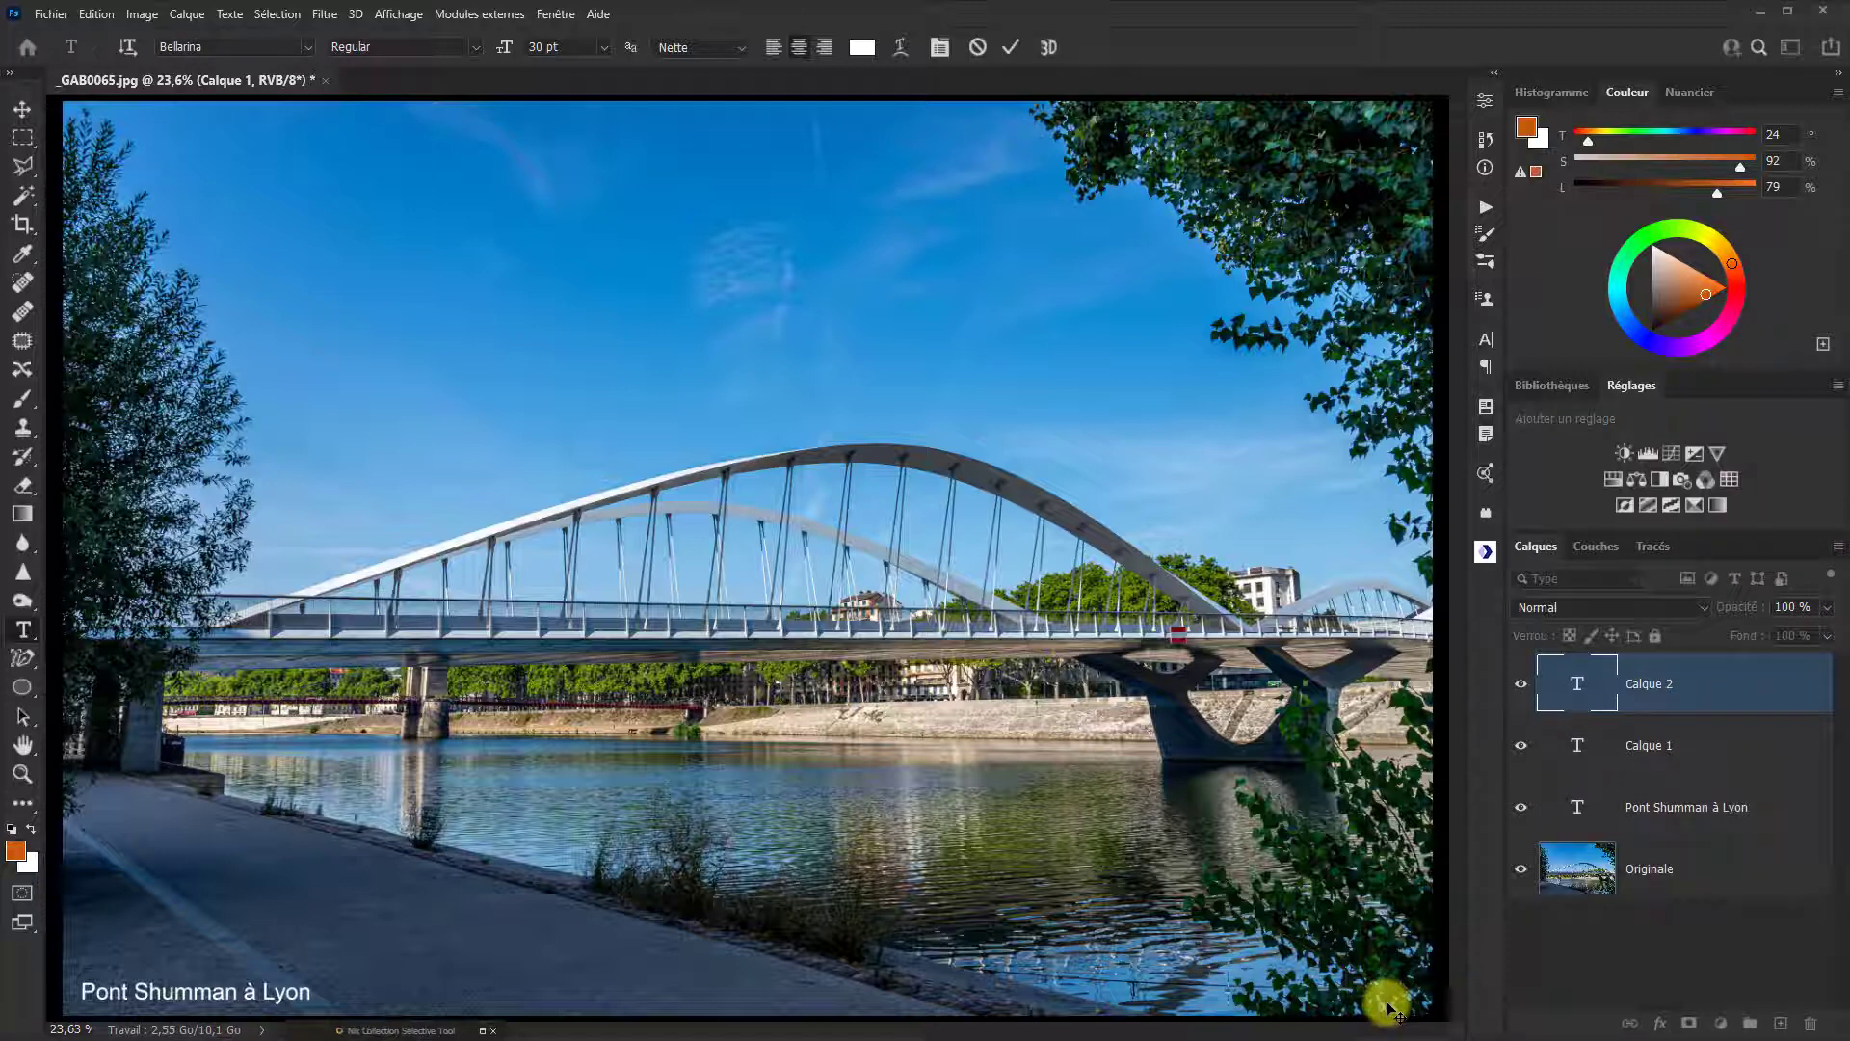
{"action": "type", "text": "Gabriel"}
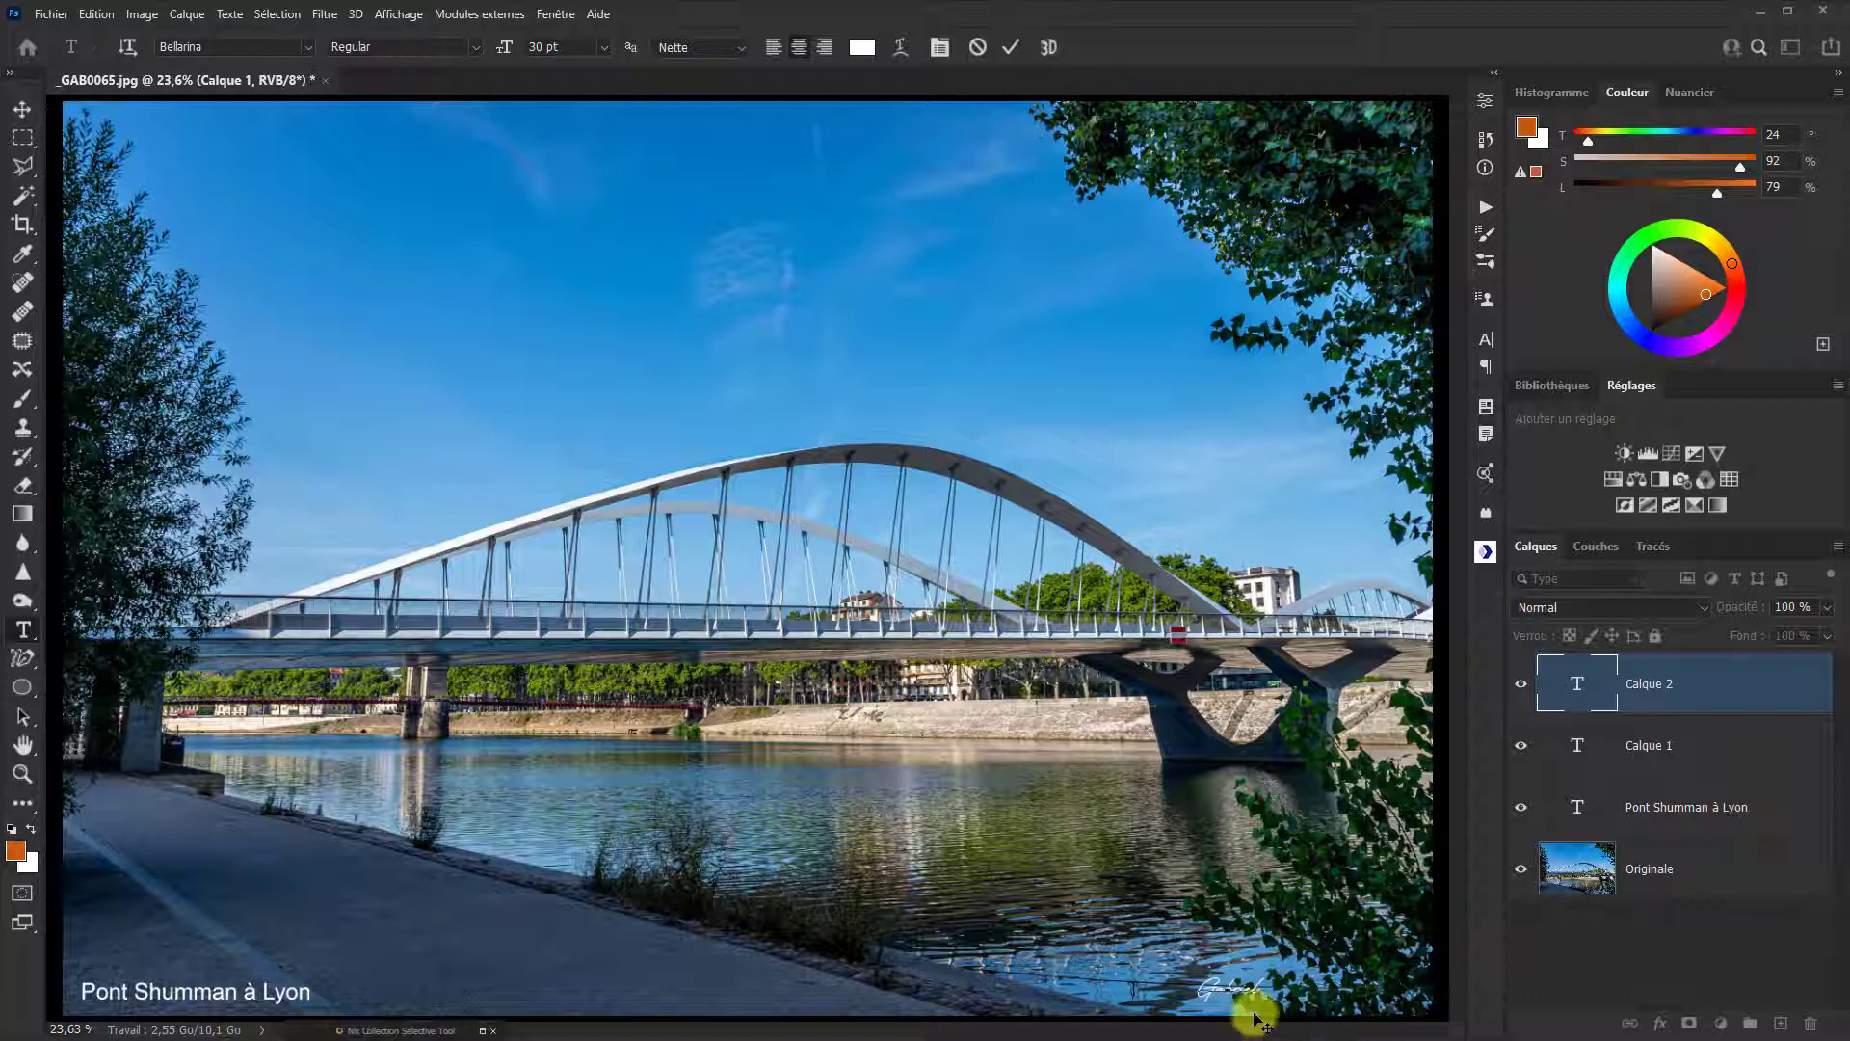
{"action": "left_click_drag", "start_coordinate": [1262, 999], "coordinate": [1206, 992]}
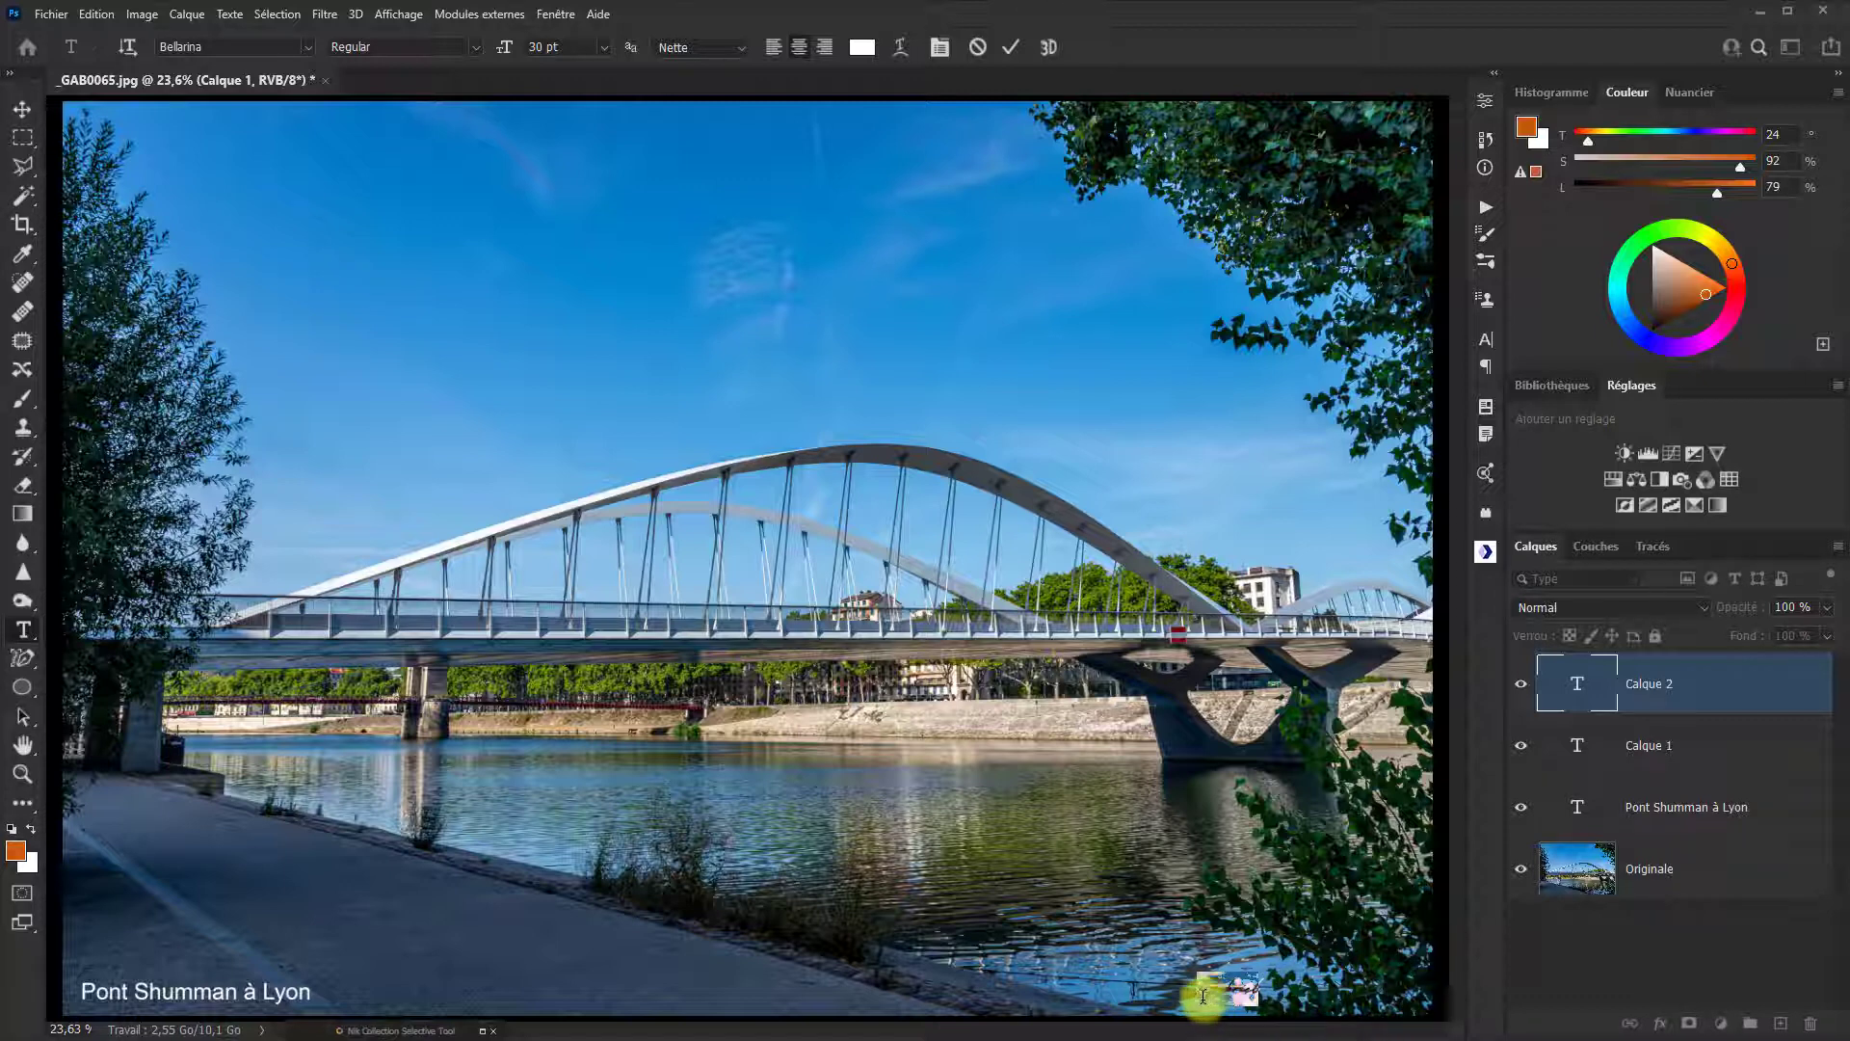
{"action": "left_click", "coordinate": [603, 46]}
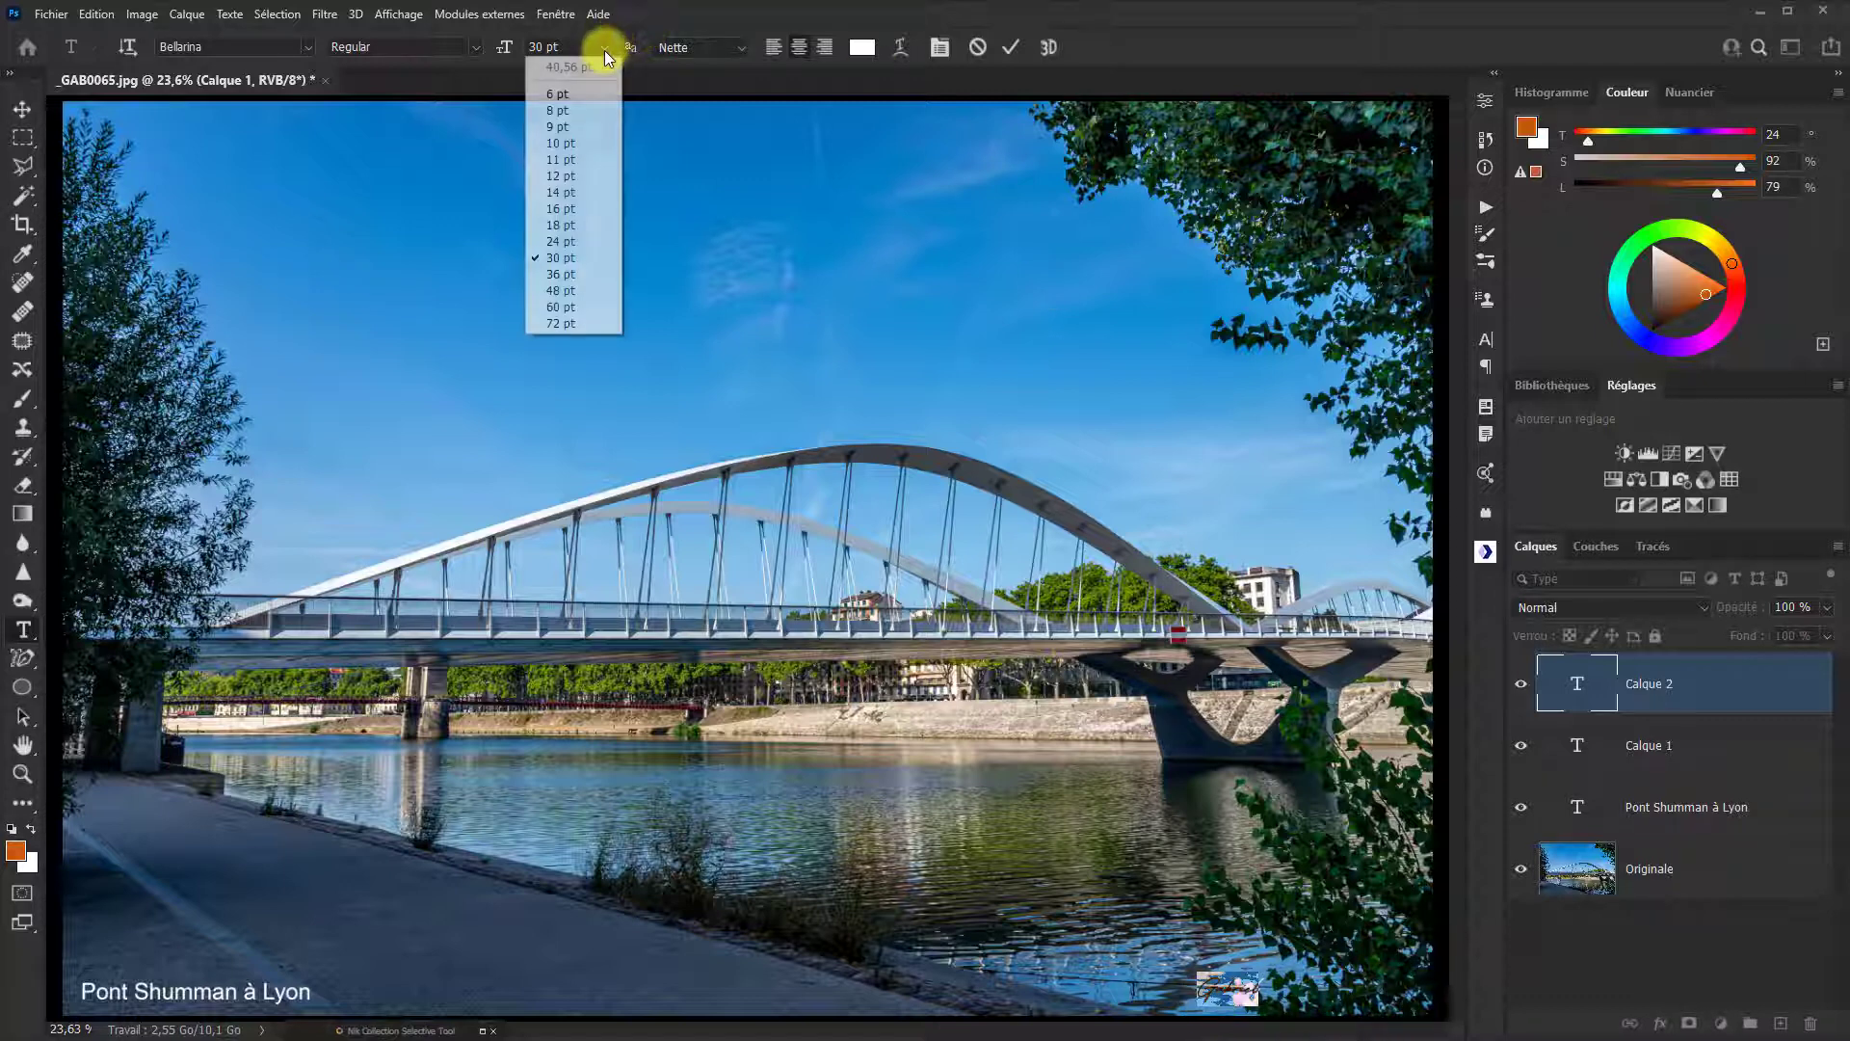
{"action": "left_click", "coordinate": [592, 287]}
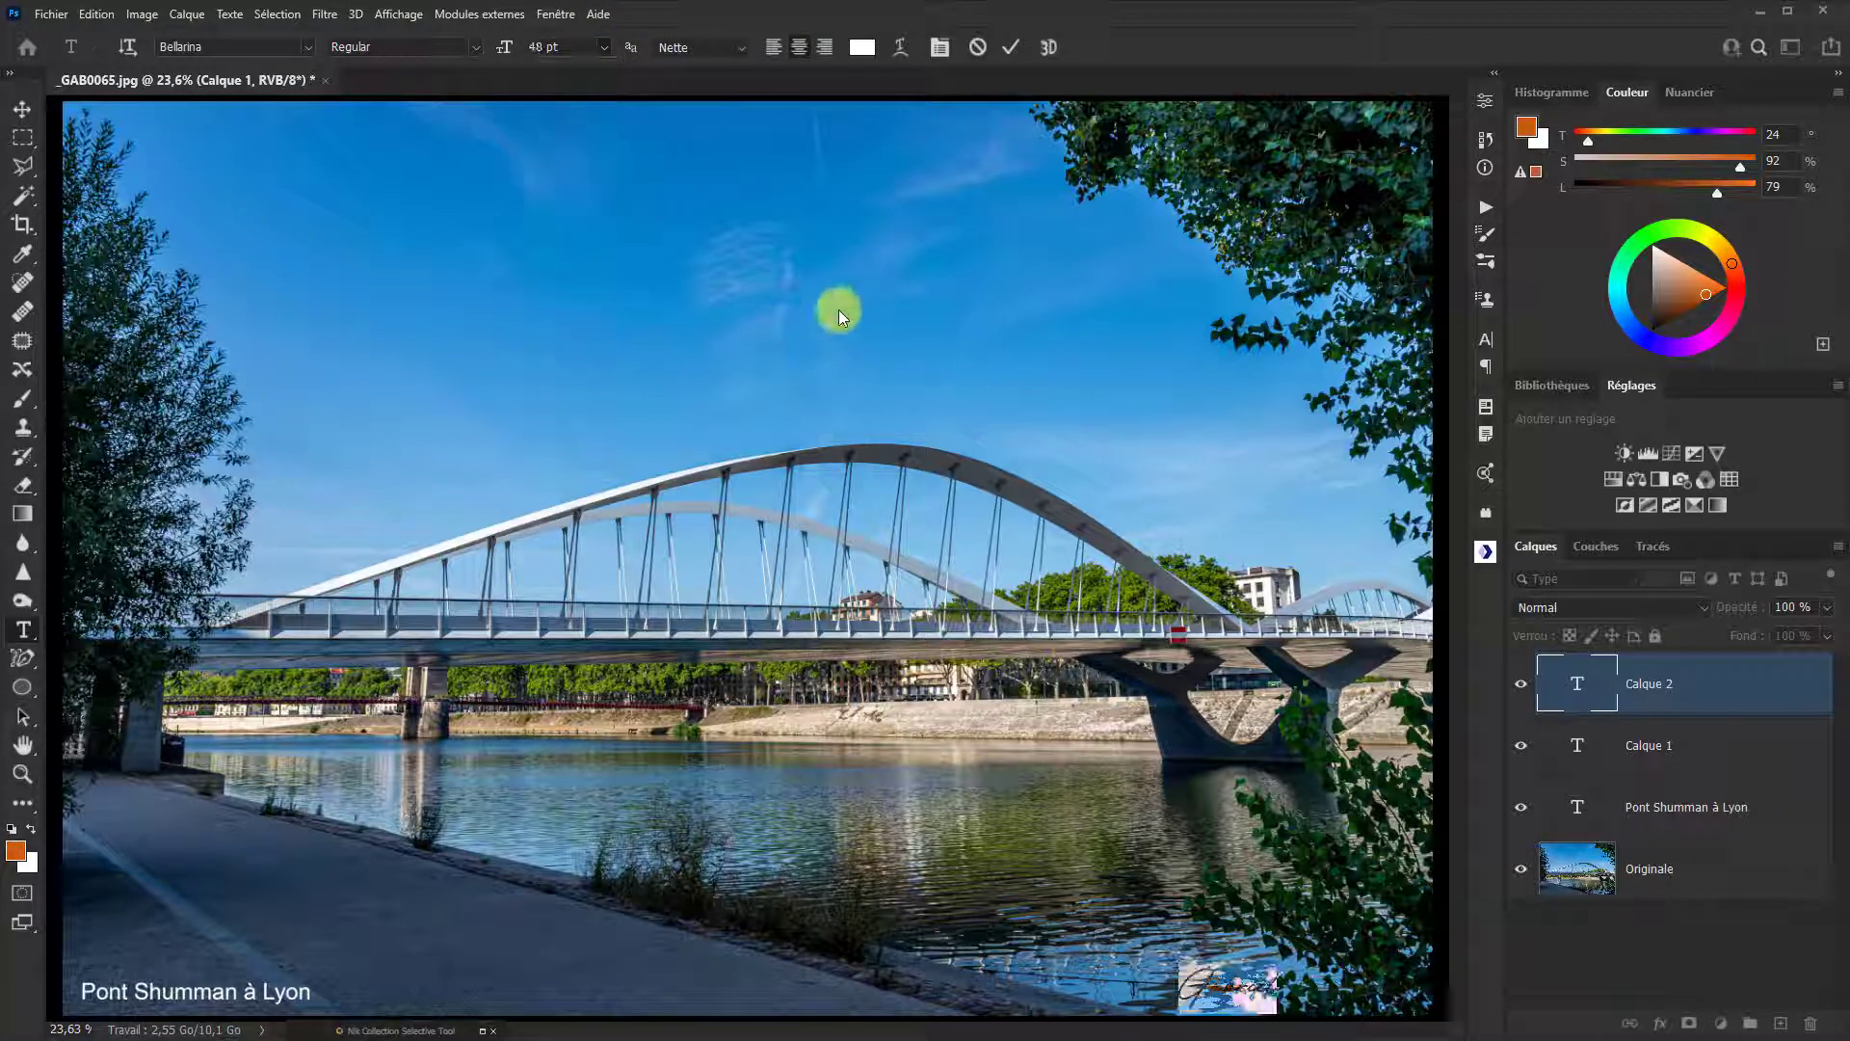
{"action": "left_click", "coordinate": [23, 112]}
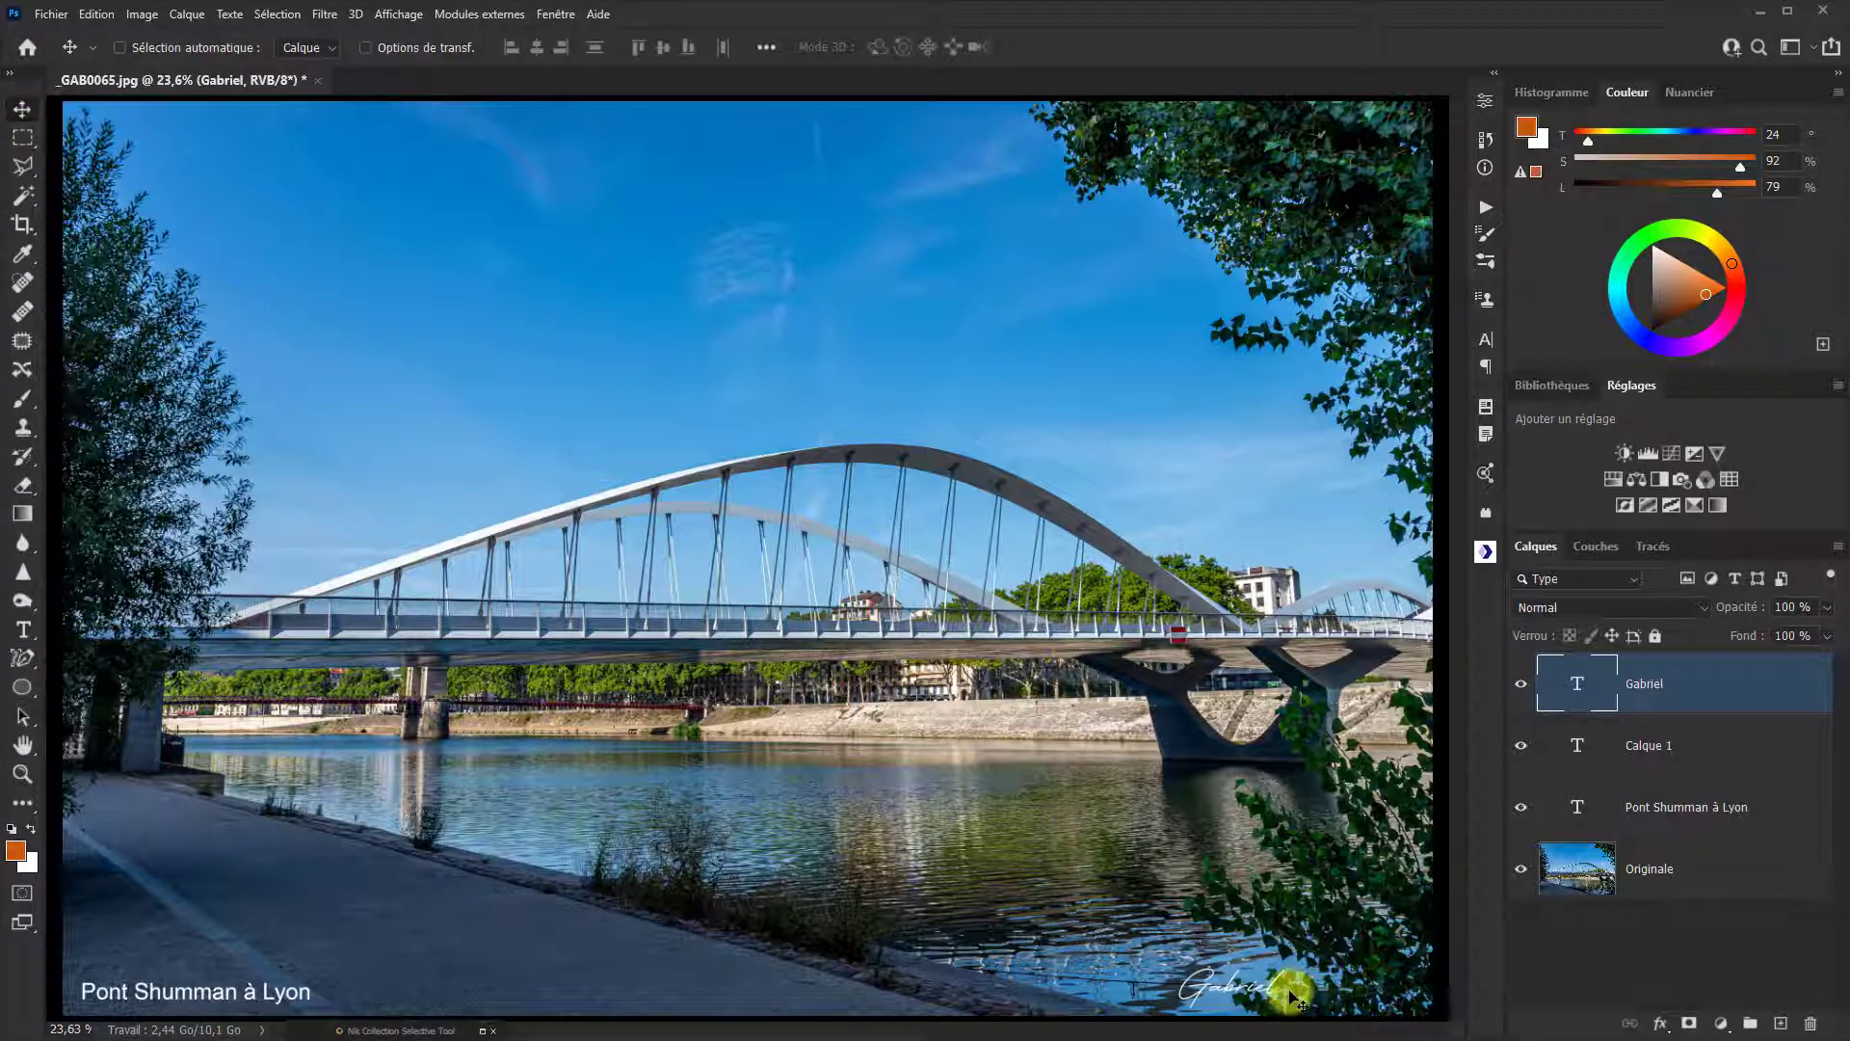
{"action": "left_click_drag", "start_coordinate": [1243, 990], "coordinate": [1376, 986]}
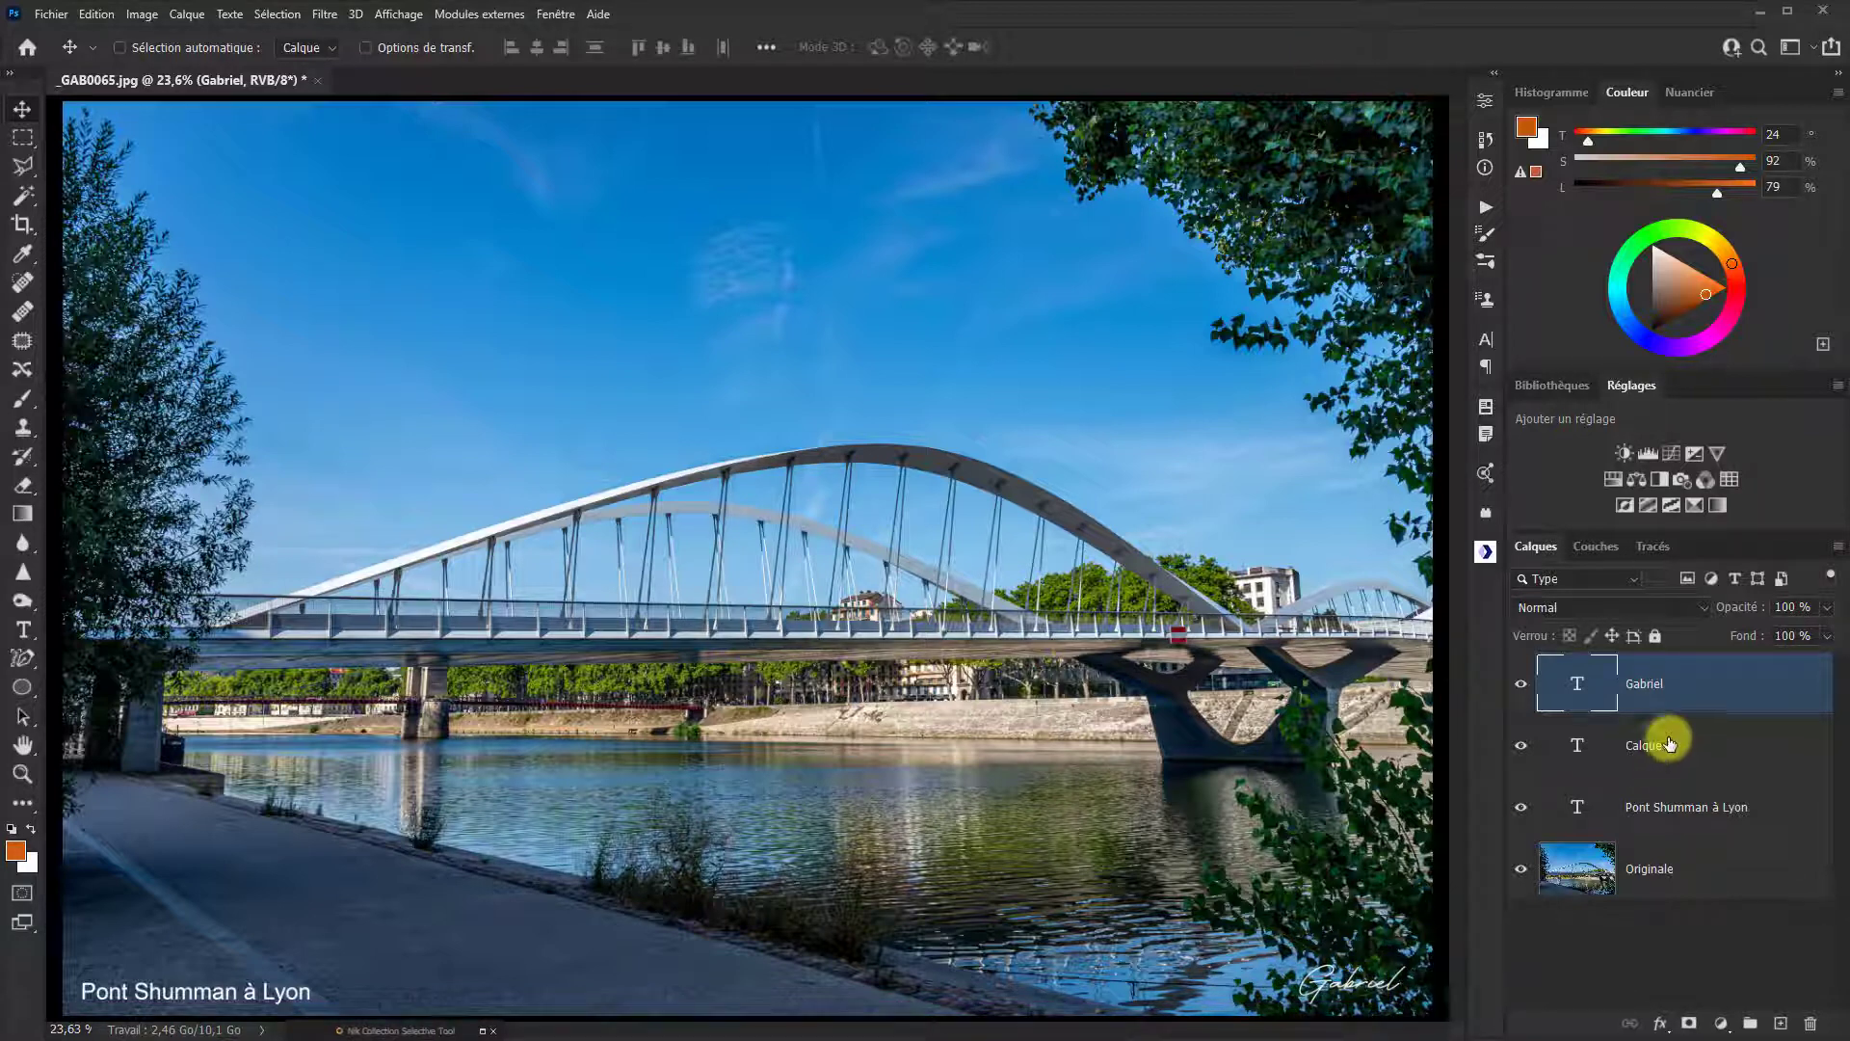
Step: Delete the empty text layer Calque 1 between the signature and caption layers
{"action": "left_click", "coordinate": [1720, 759]}
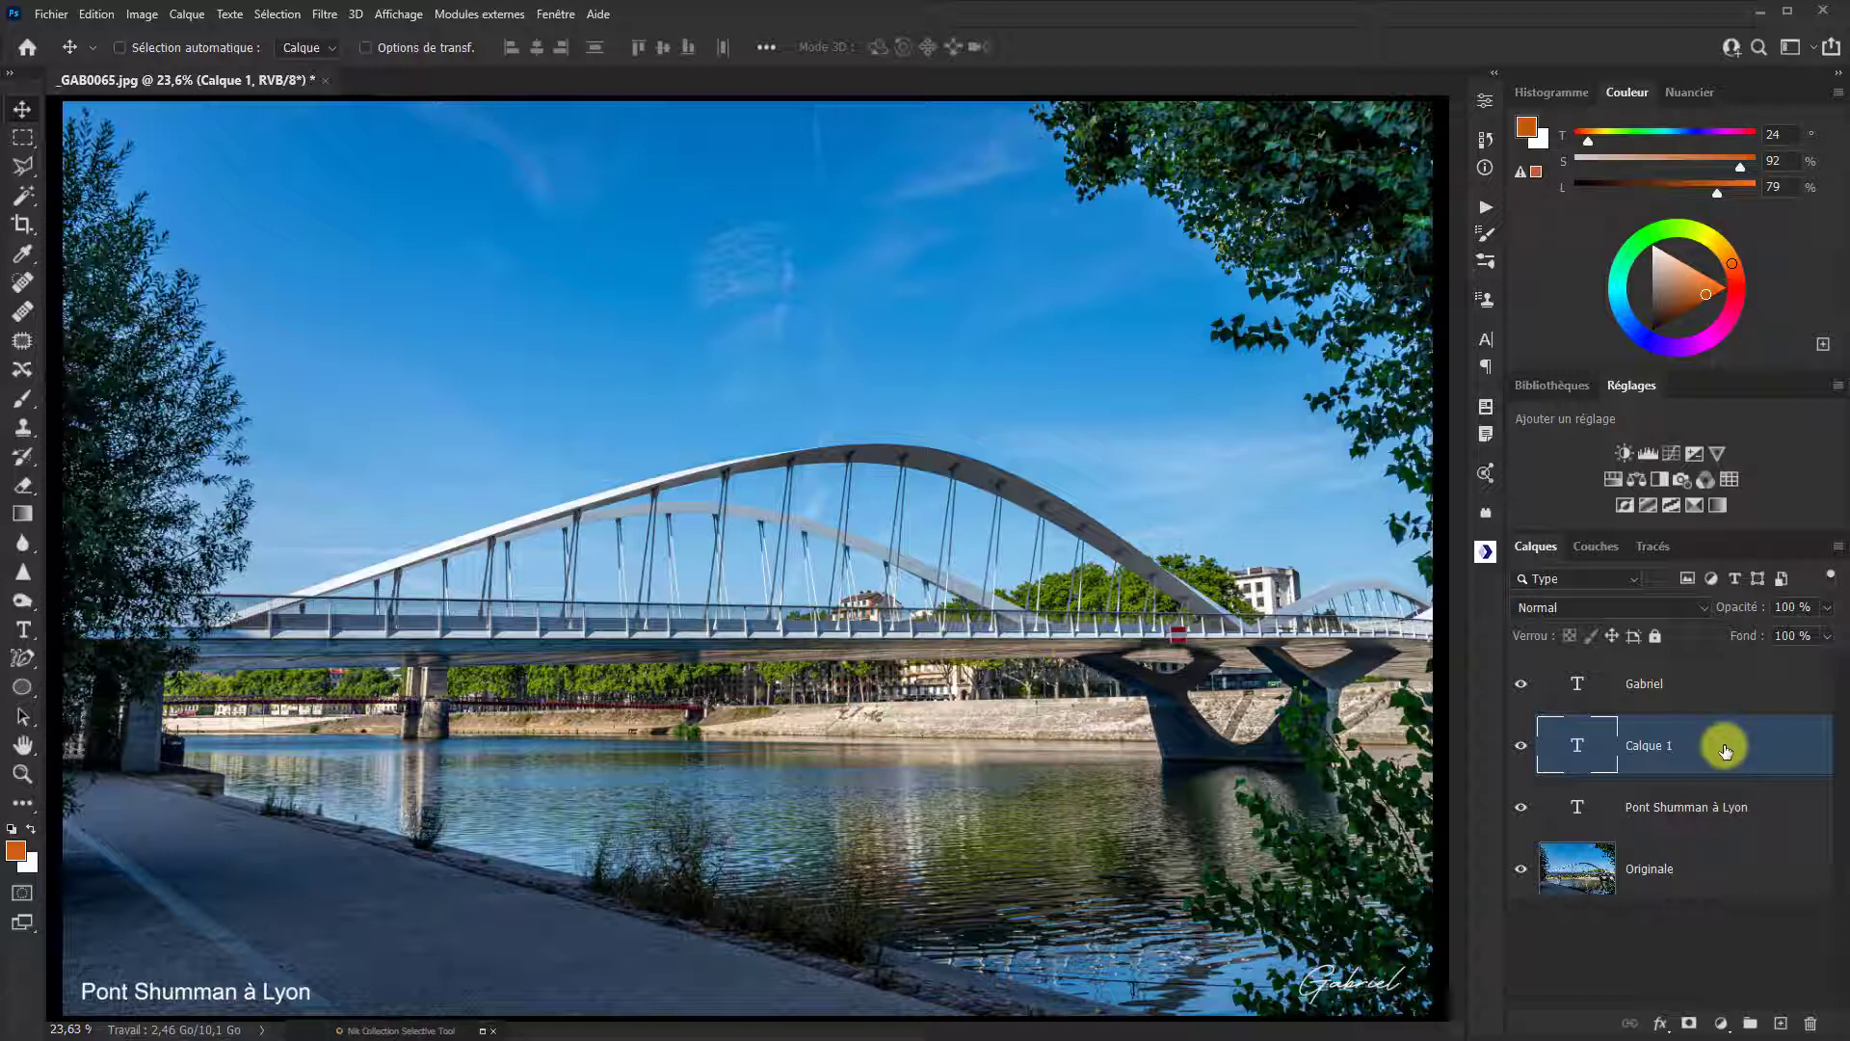
{"action": "right_click", "coordinate": [1725, 750]}
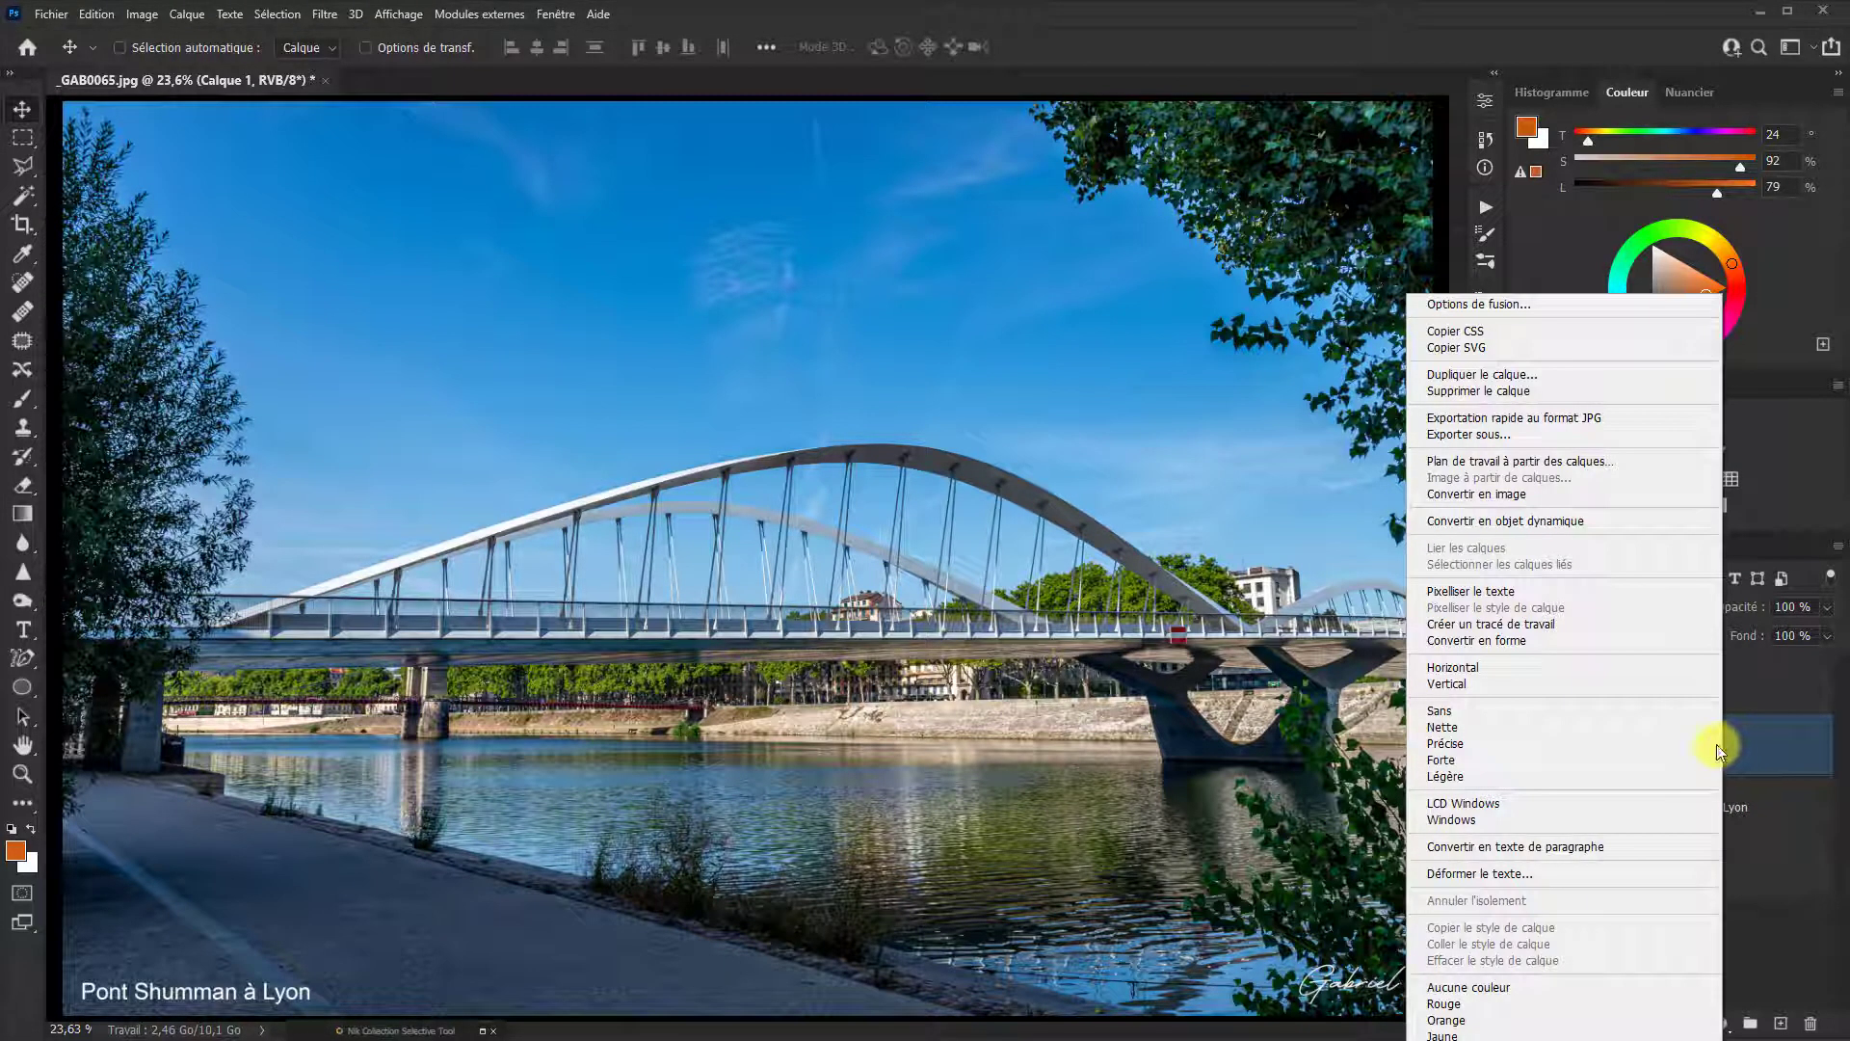
{"action": "left_click", "coordinate": [1500, 391]}
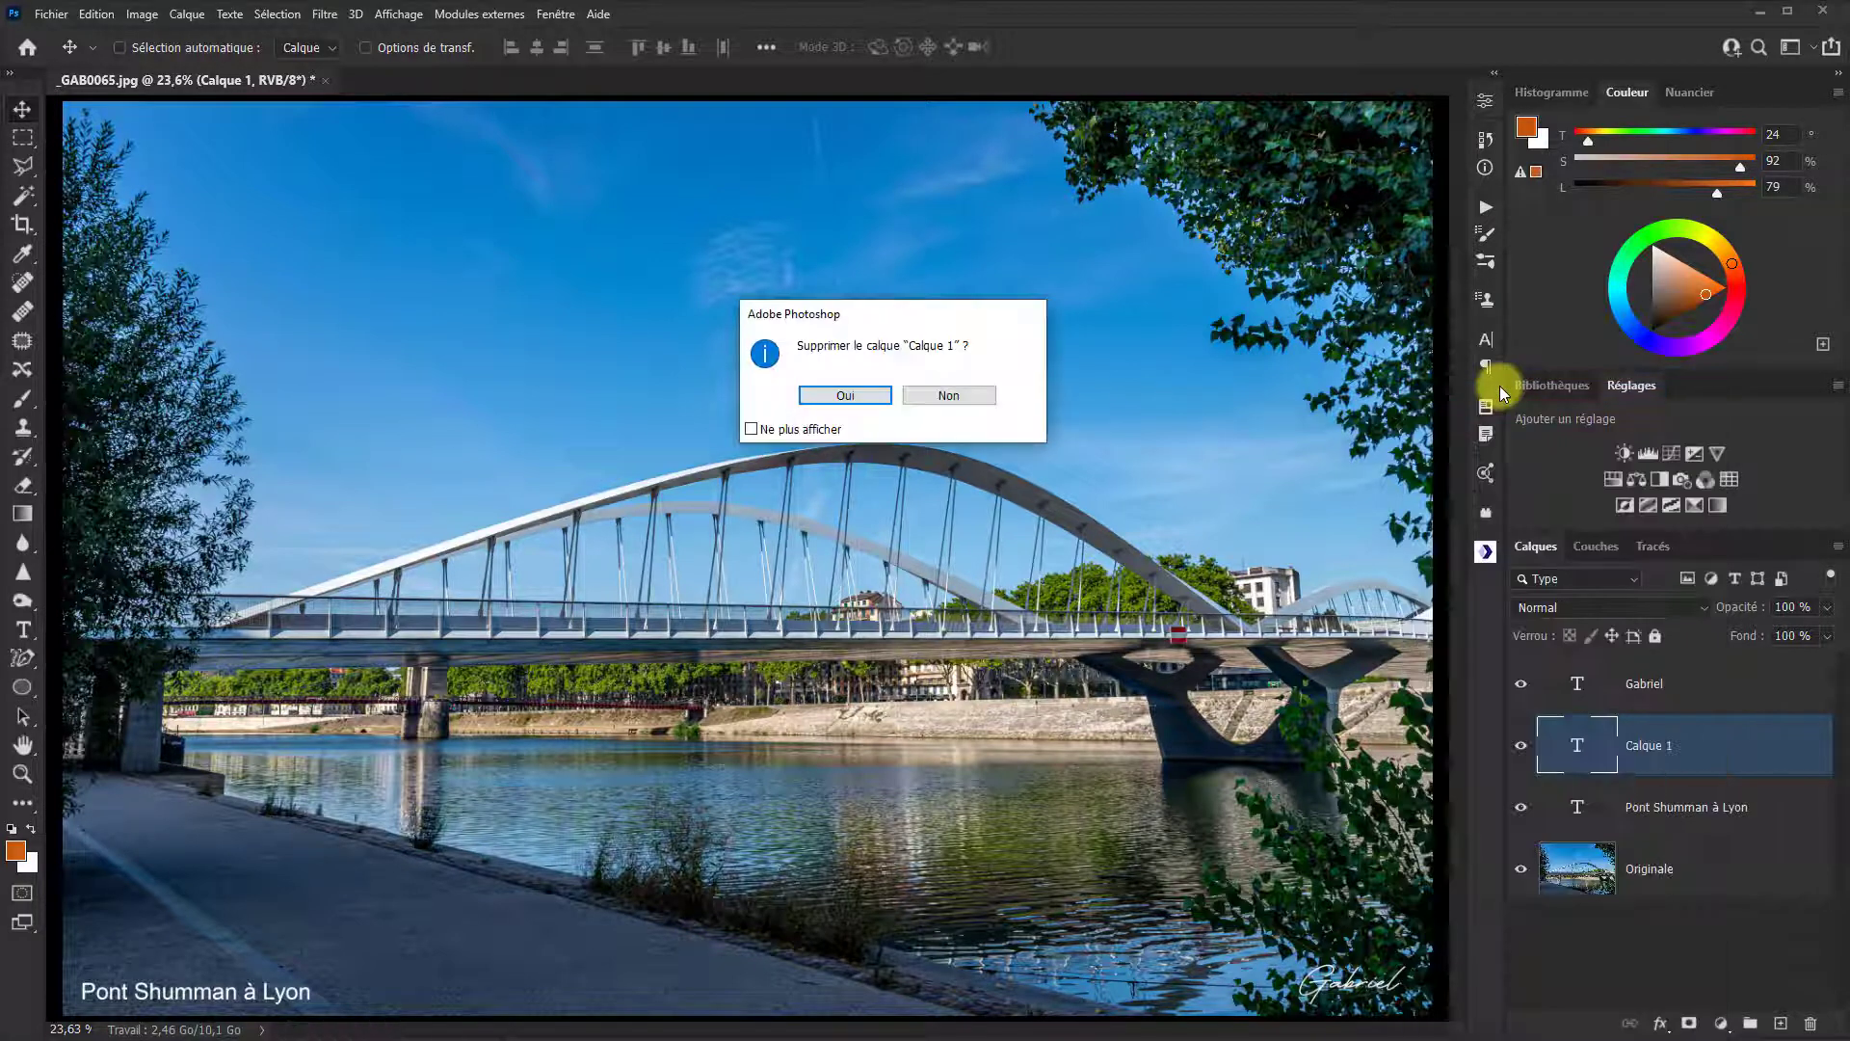
{"action": "left_click", "coordinate": [880, 394]}
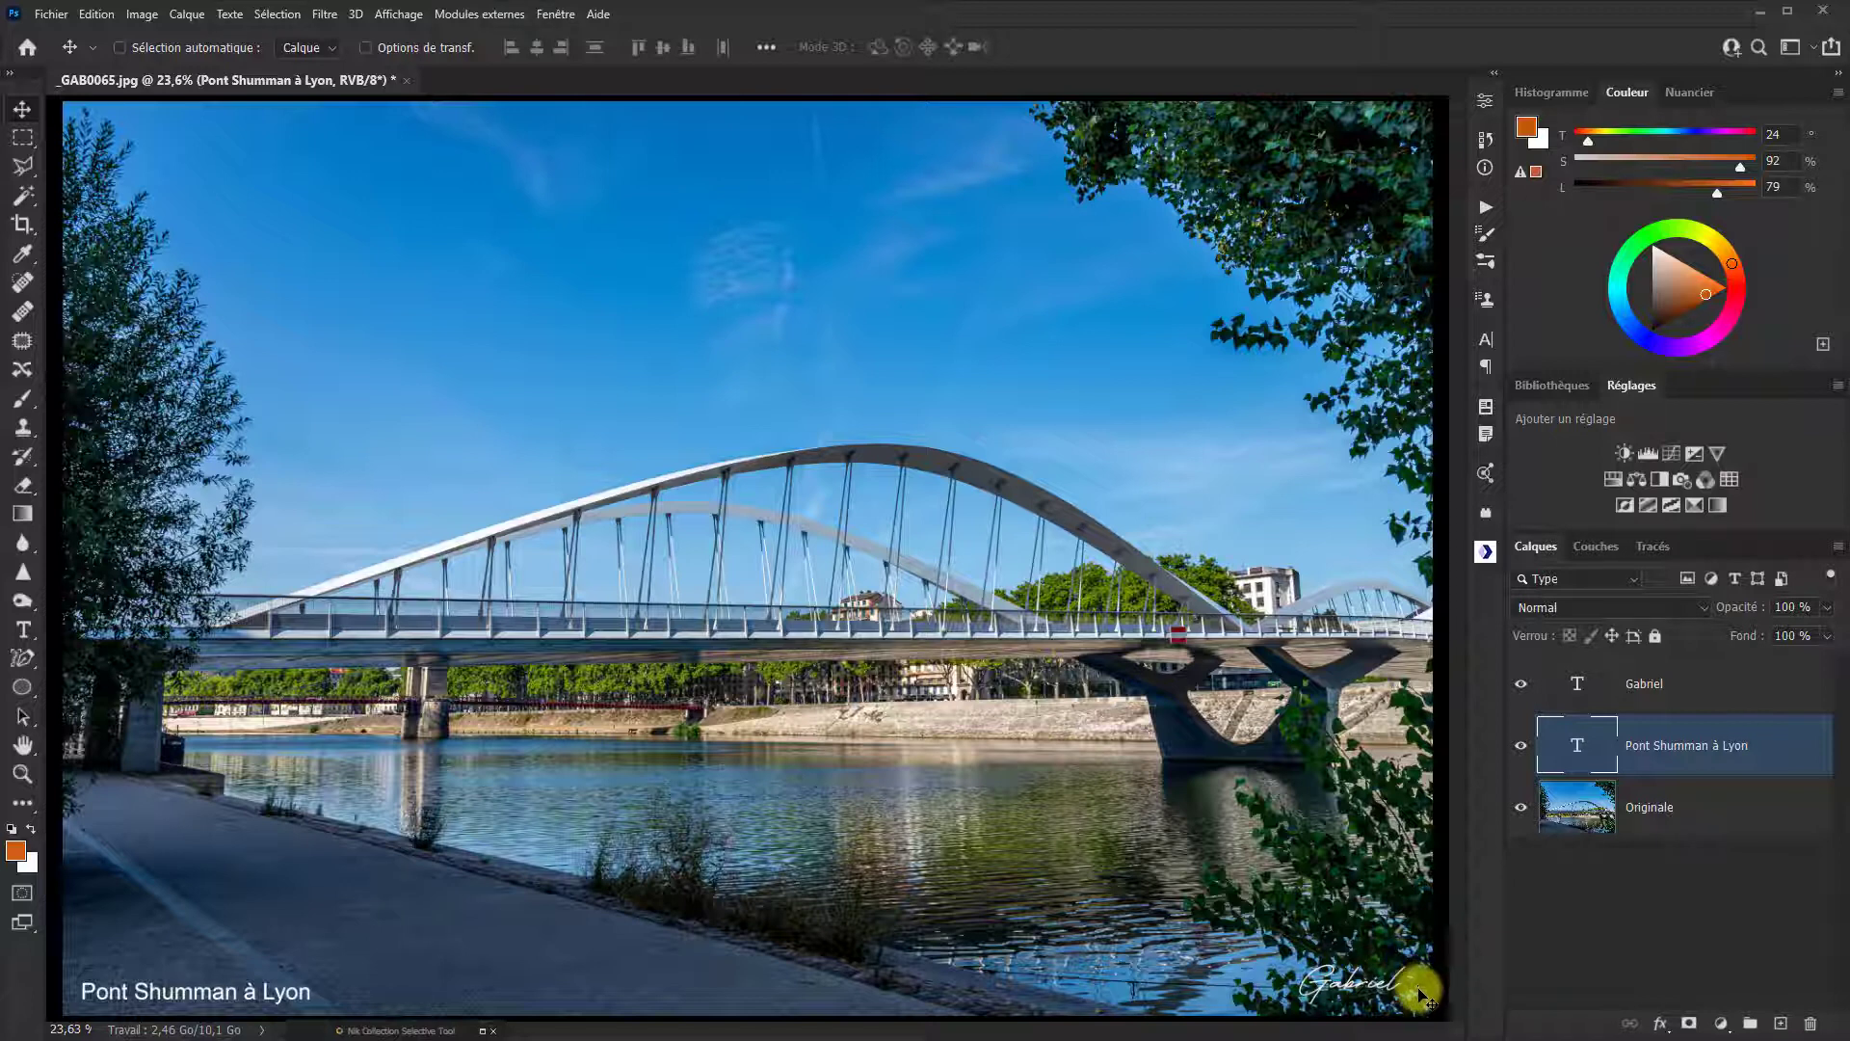
Step: Add an empty layer above the Pont Shumman à Lyon layer and delete it again
{"action": "left_click", "coordinate": [1780, 1025]}
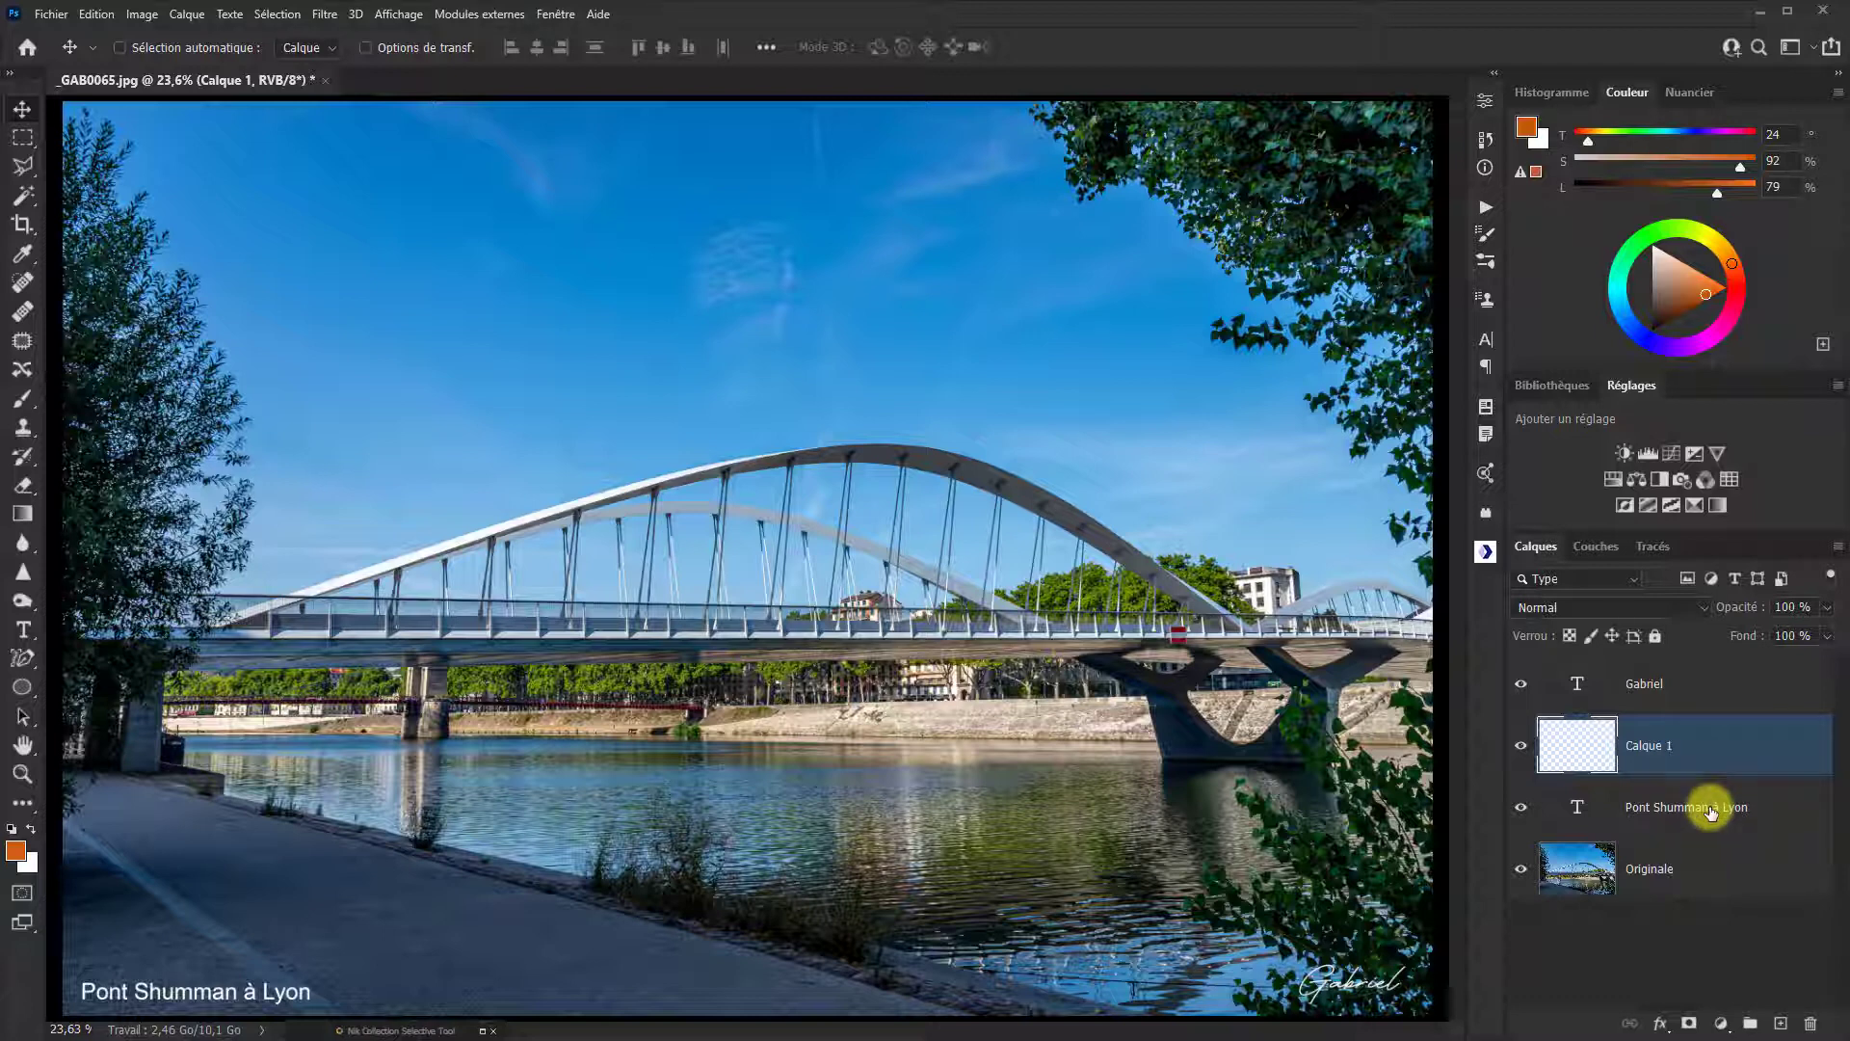
{"action": "right_click", "coordinate": [1707, 748]}
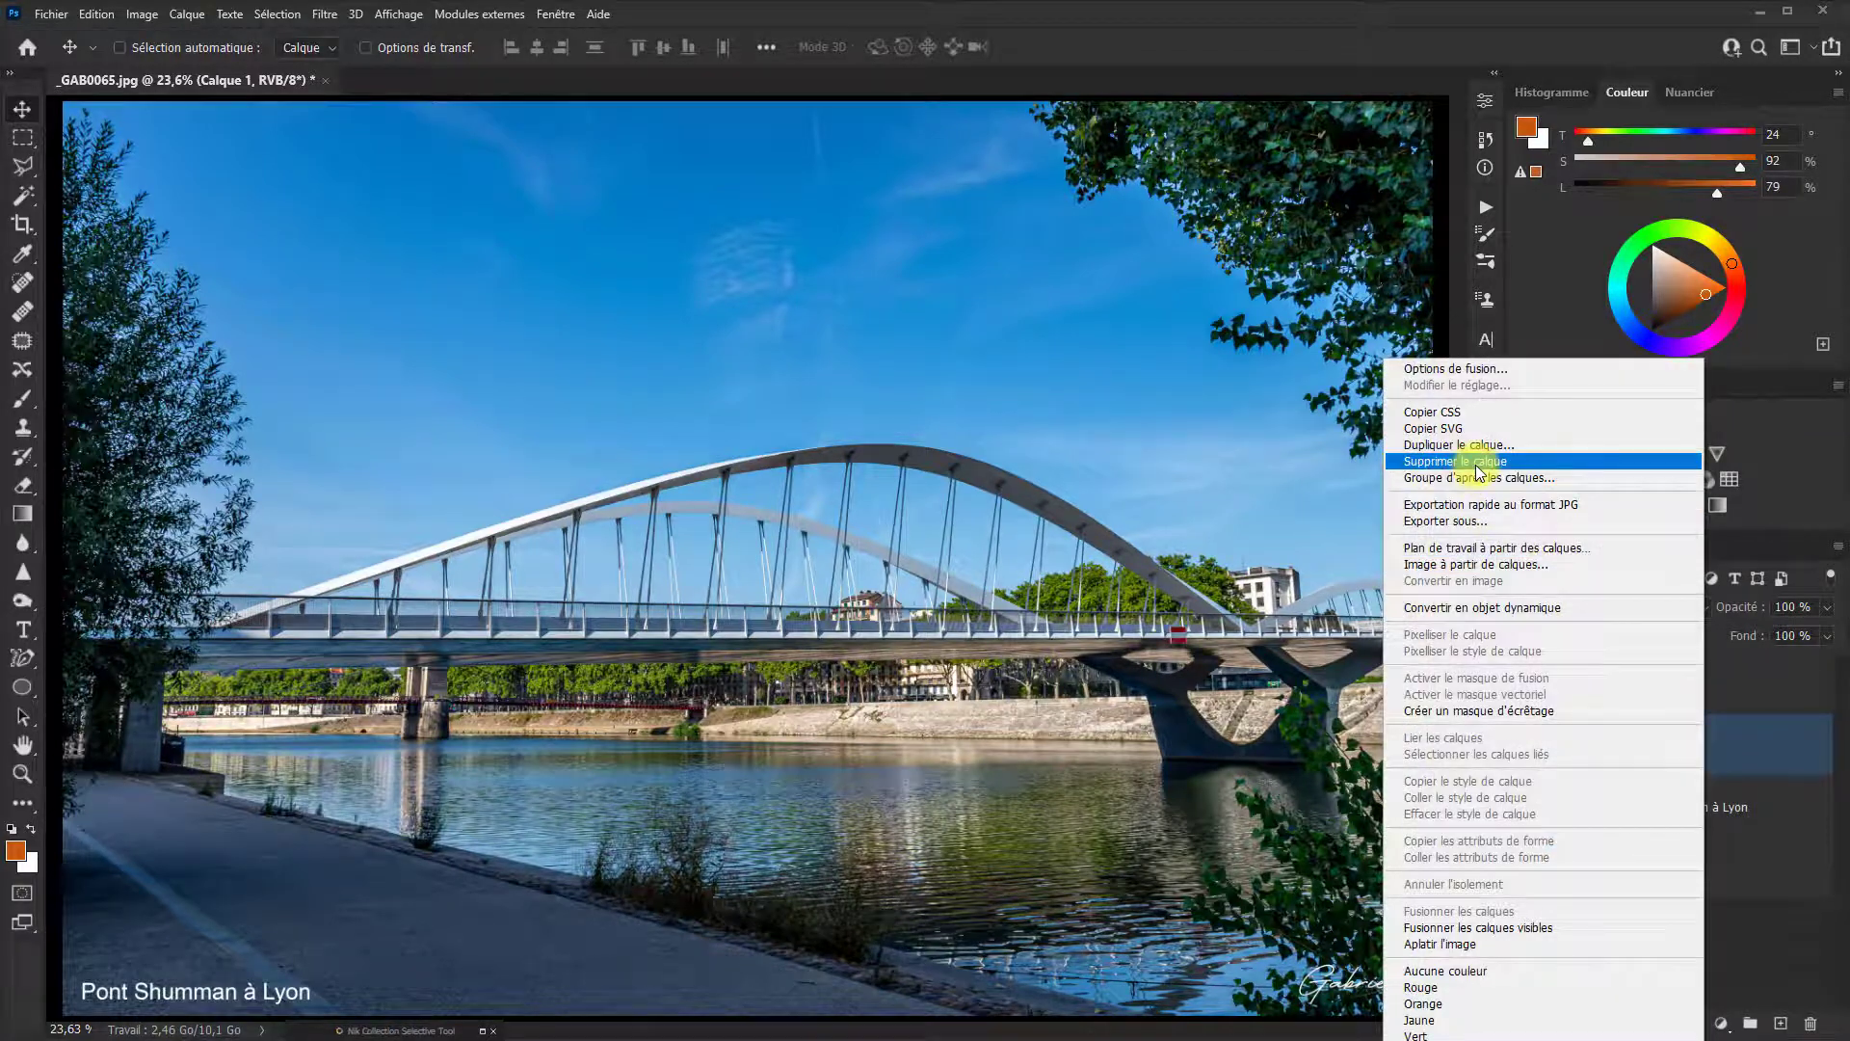
{"action": "left_click", "coordinate": [1476, 464]}
{"action": "key", "text": "Return"}
Step: Add an empty layer above the signature layer and draw a rectangle shape about 5.2 × 3.5 cm in the photo's upper-left area
{"action": "left_click", "coordinate": [1731, 681]}
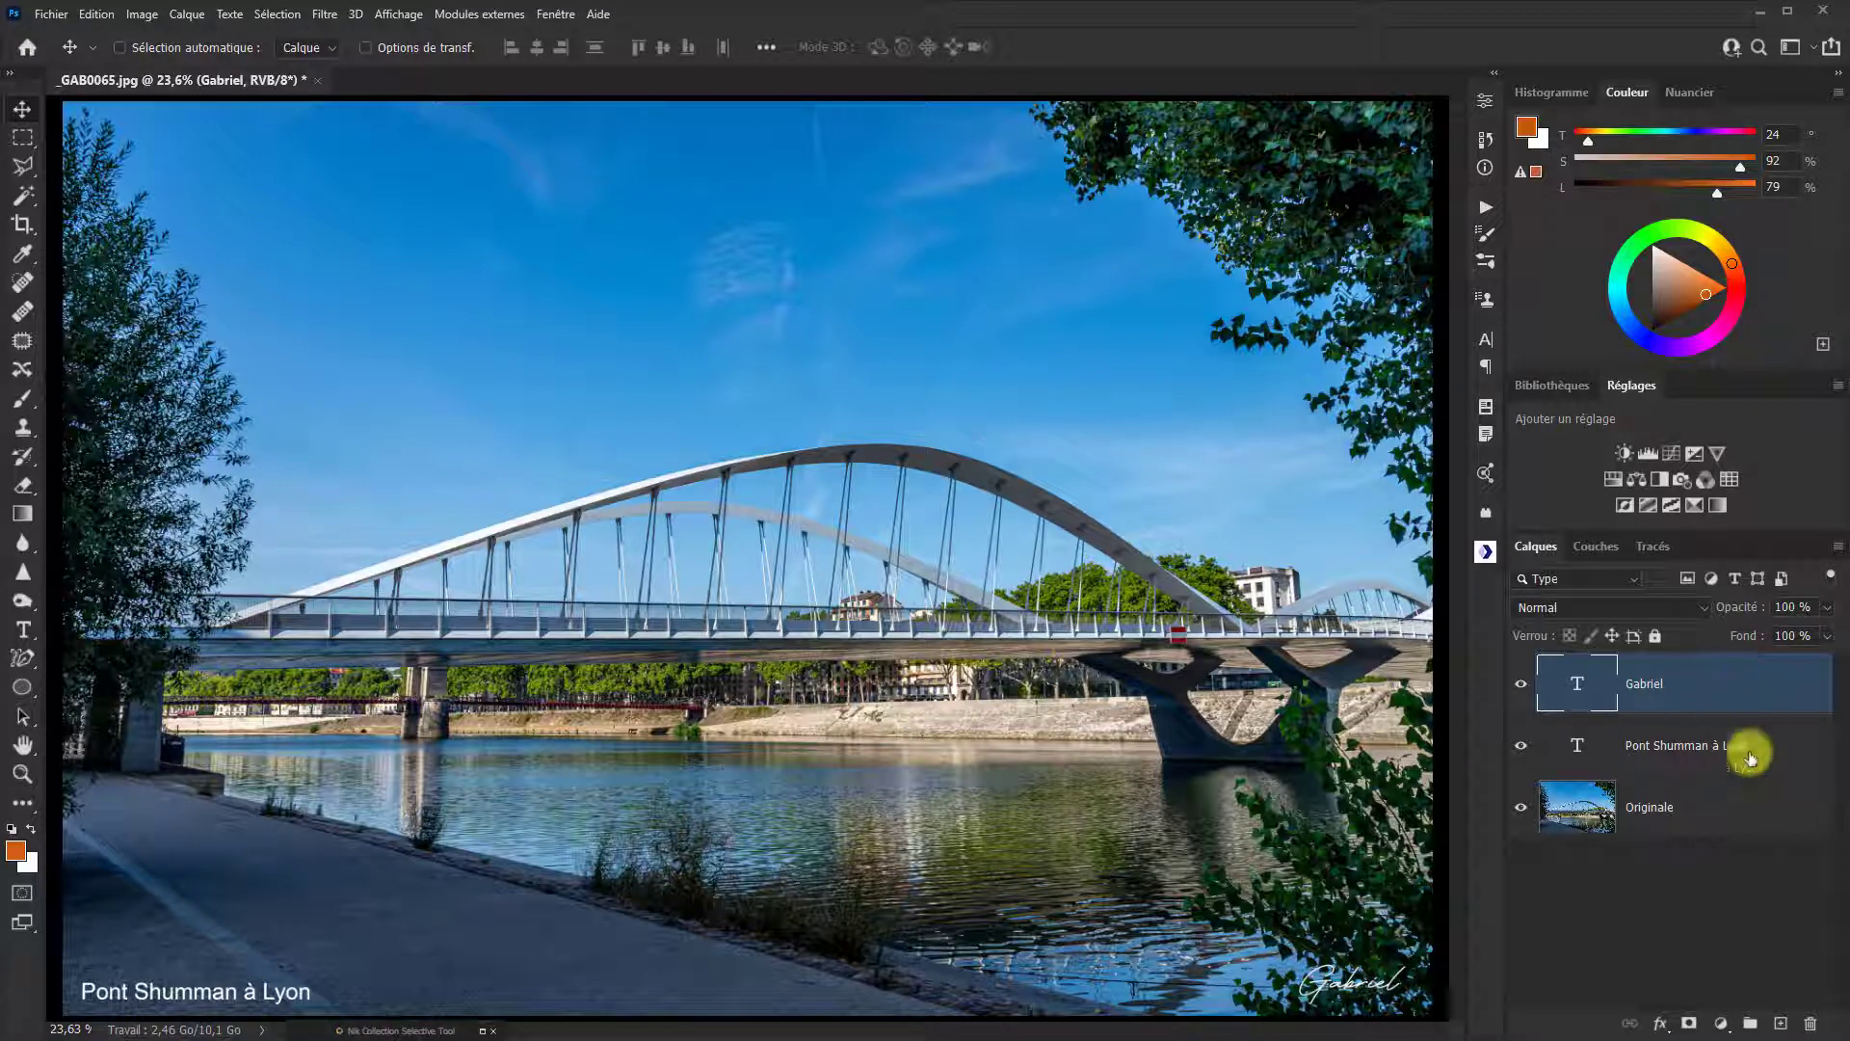
{"action": "left_click", "coordinate": [1781, 1023]}
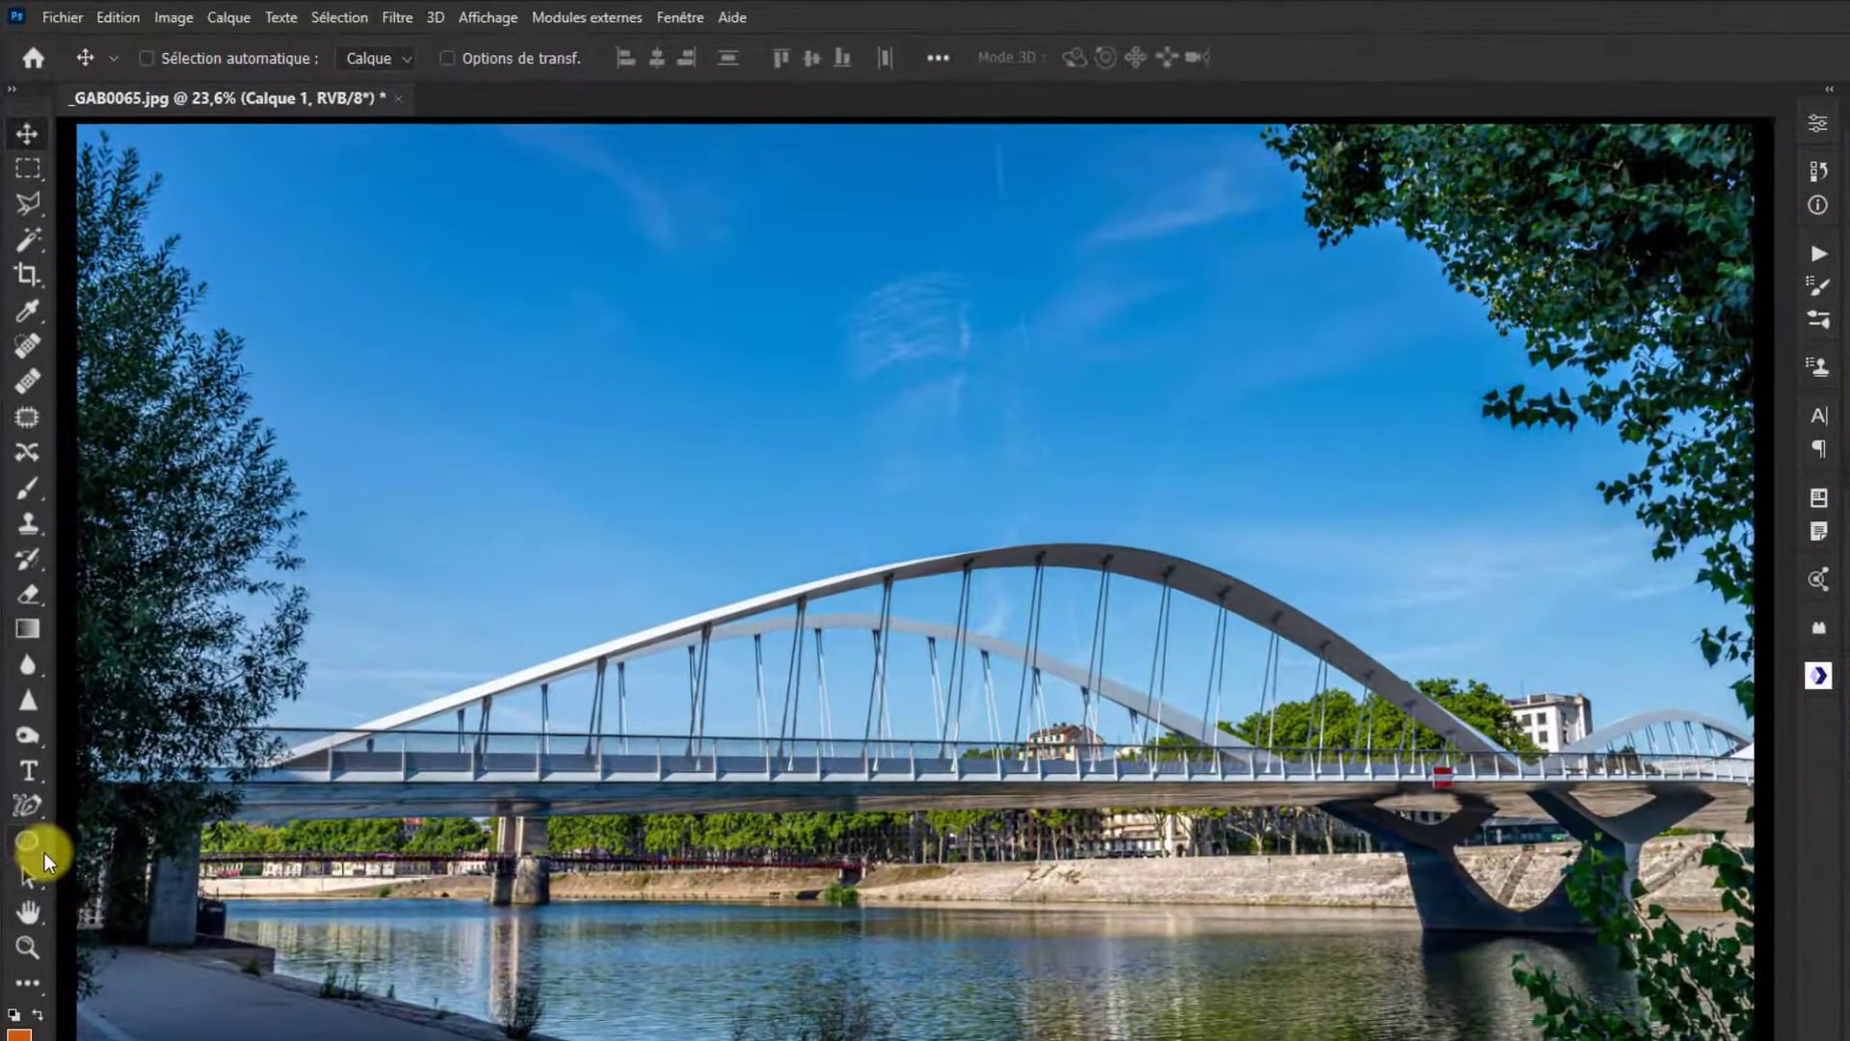
{"action": "left_click", "coordinate": [40, 854]}
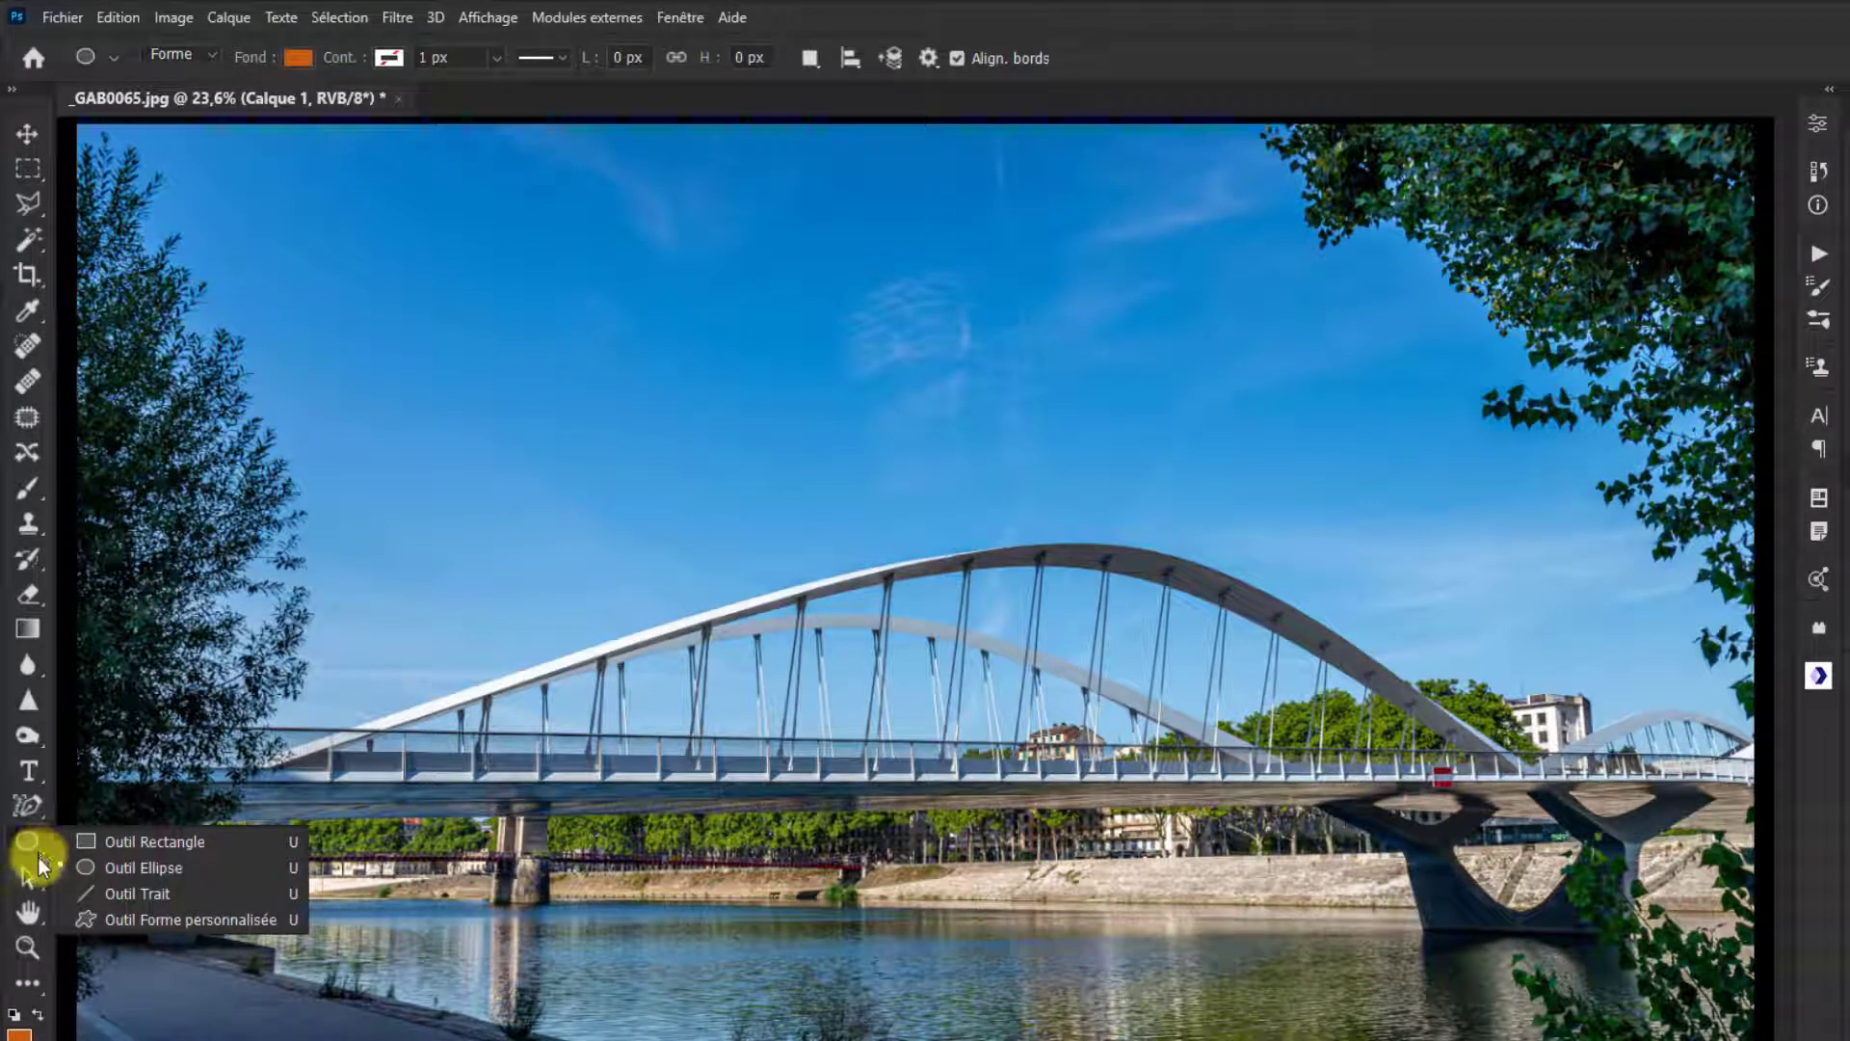
{"action": "left_click_drag", "start_coordinate": [42, 864], "coordinate": [175, 856]}
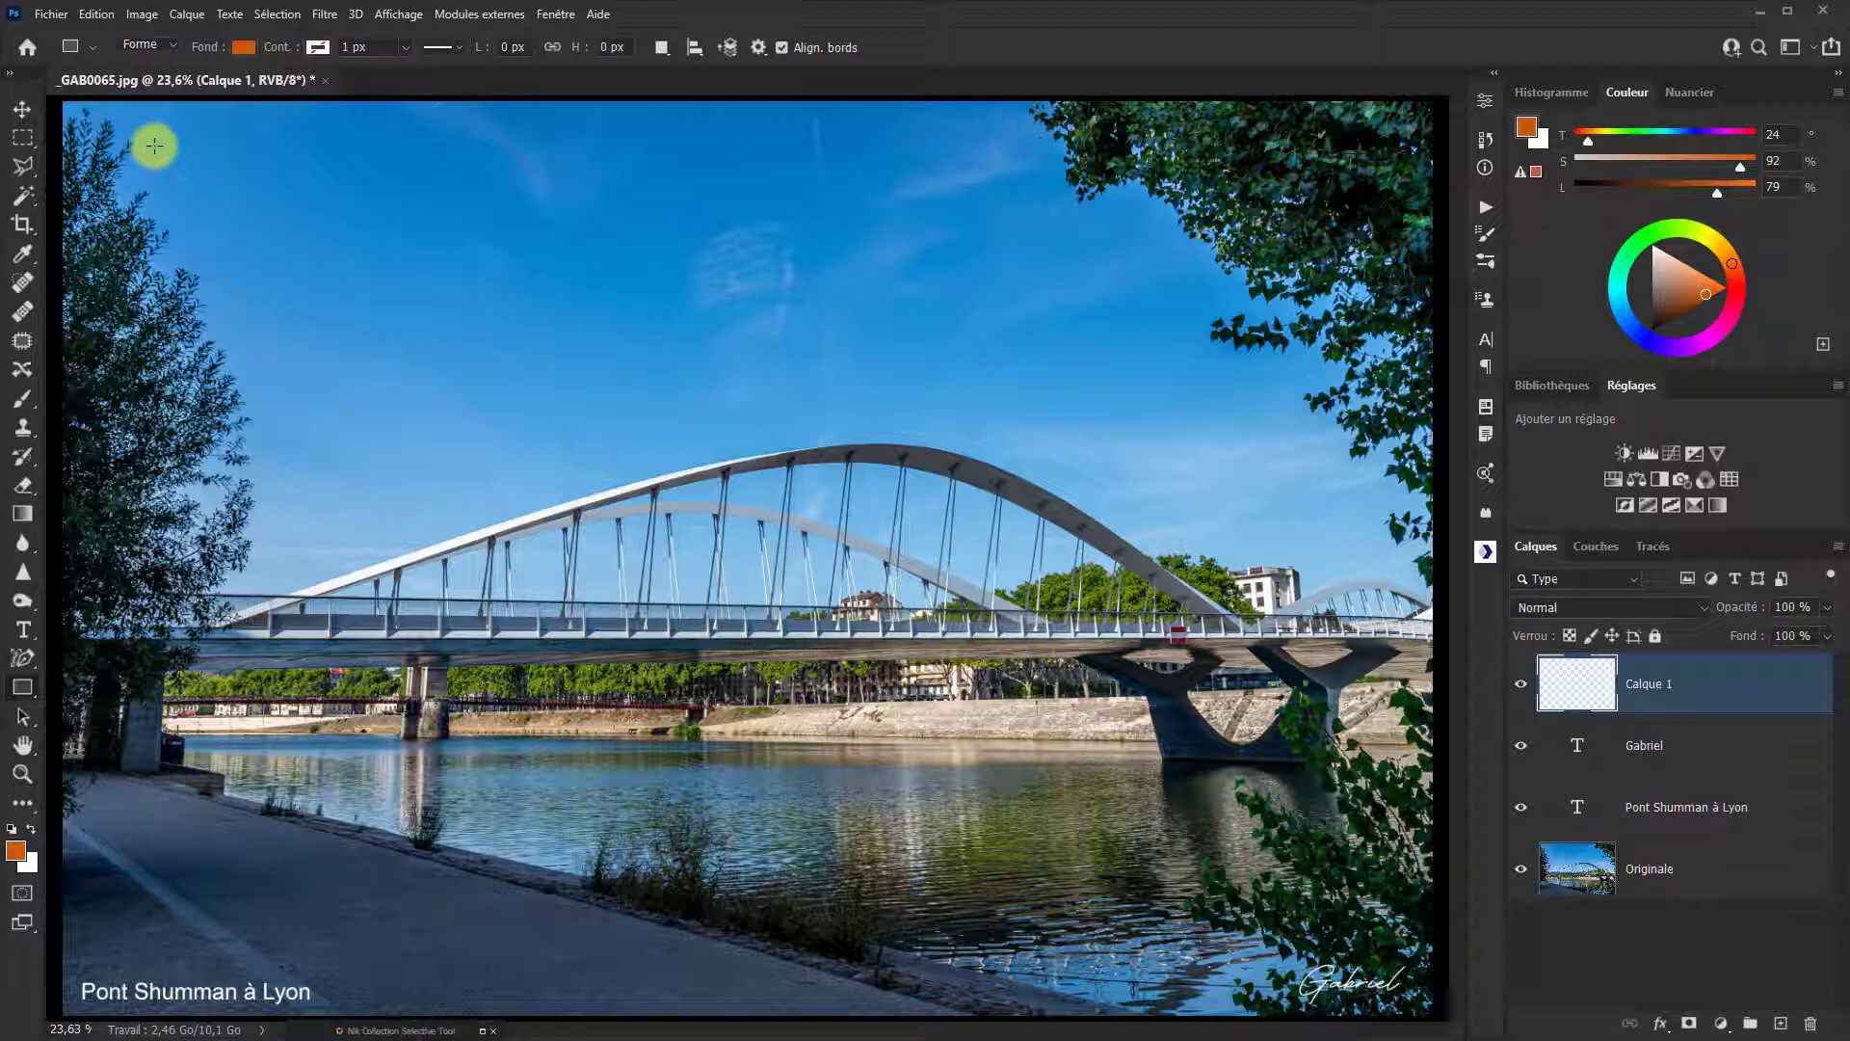
{"action": "left_click_drag", "start_coordinate": [154, 146], "coordinate": [265, 219]}
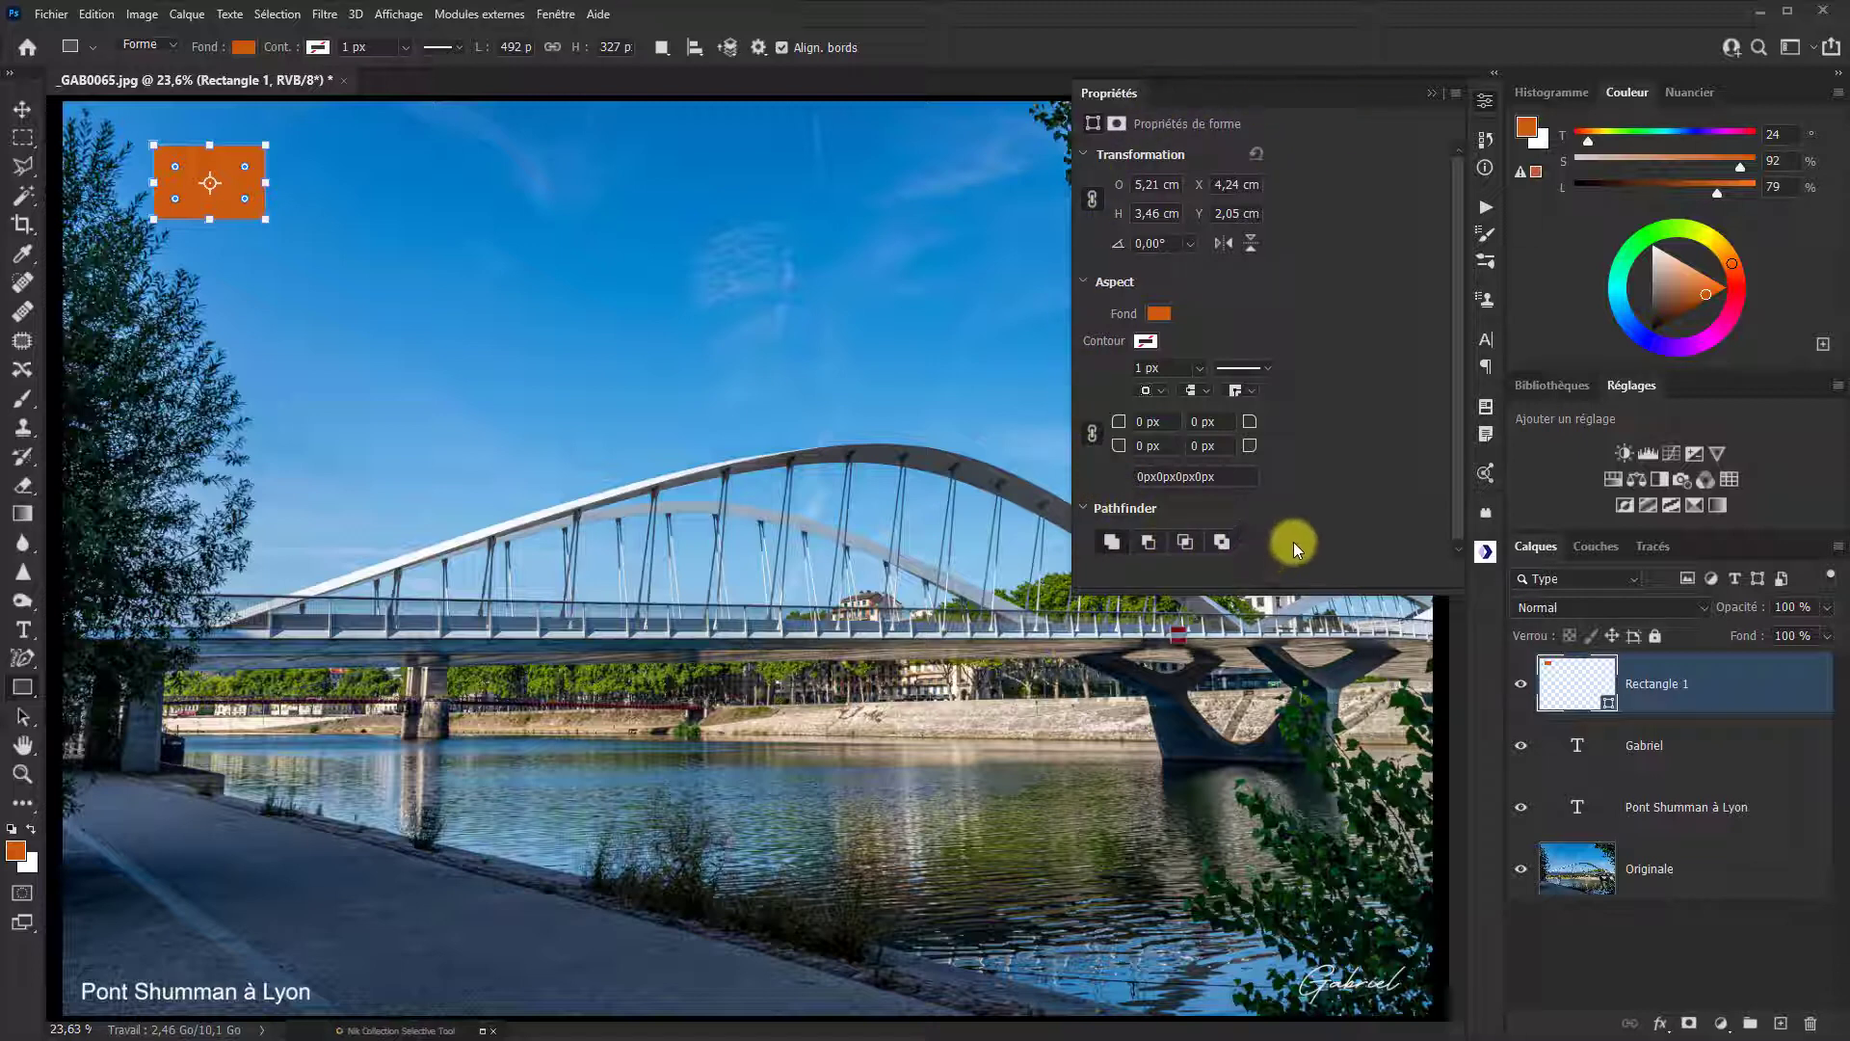
Step: Change the rectangle's fill colour to white in its shape properties
{"action": "left_click", "coordinate": [1157, 314]}
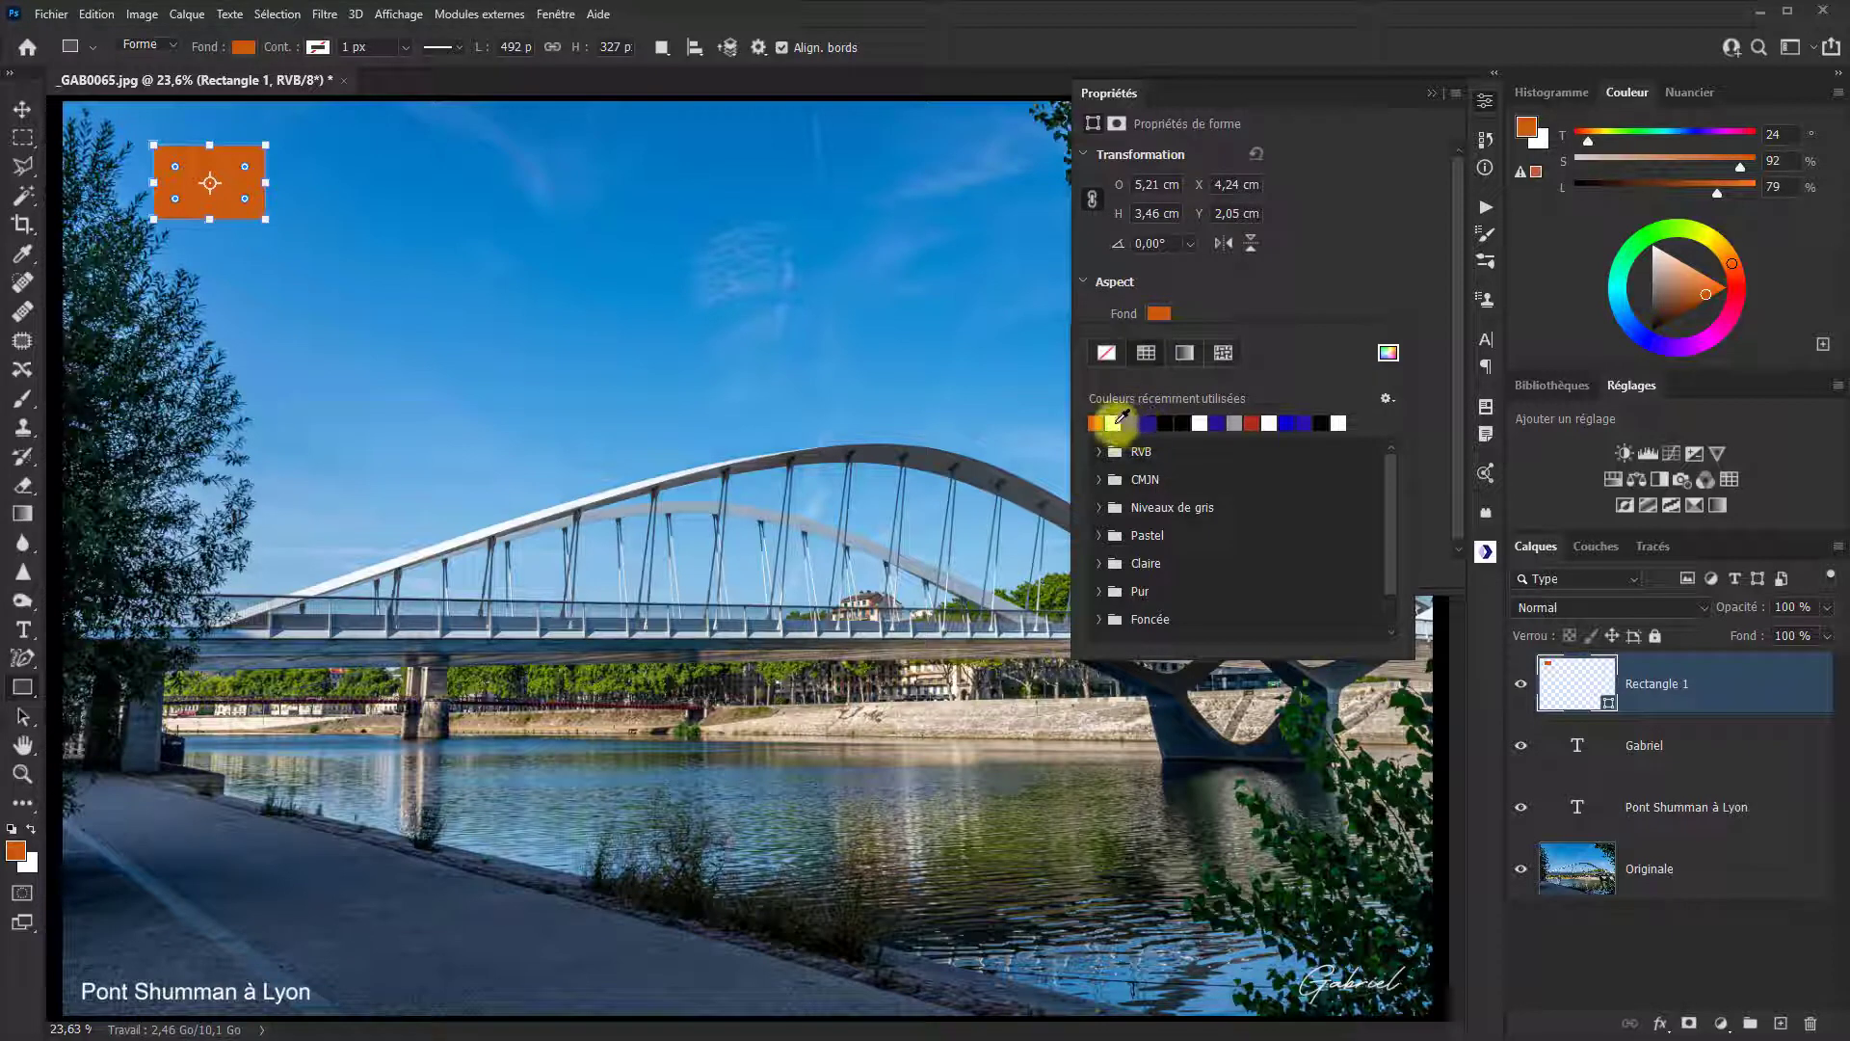
{"action": "left_click", "coordinate": [1117, 424]}
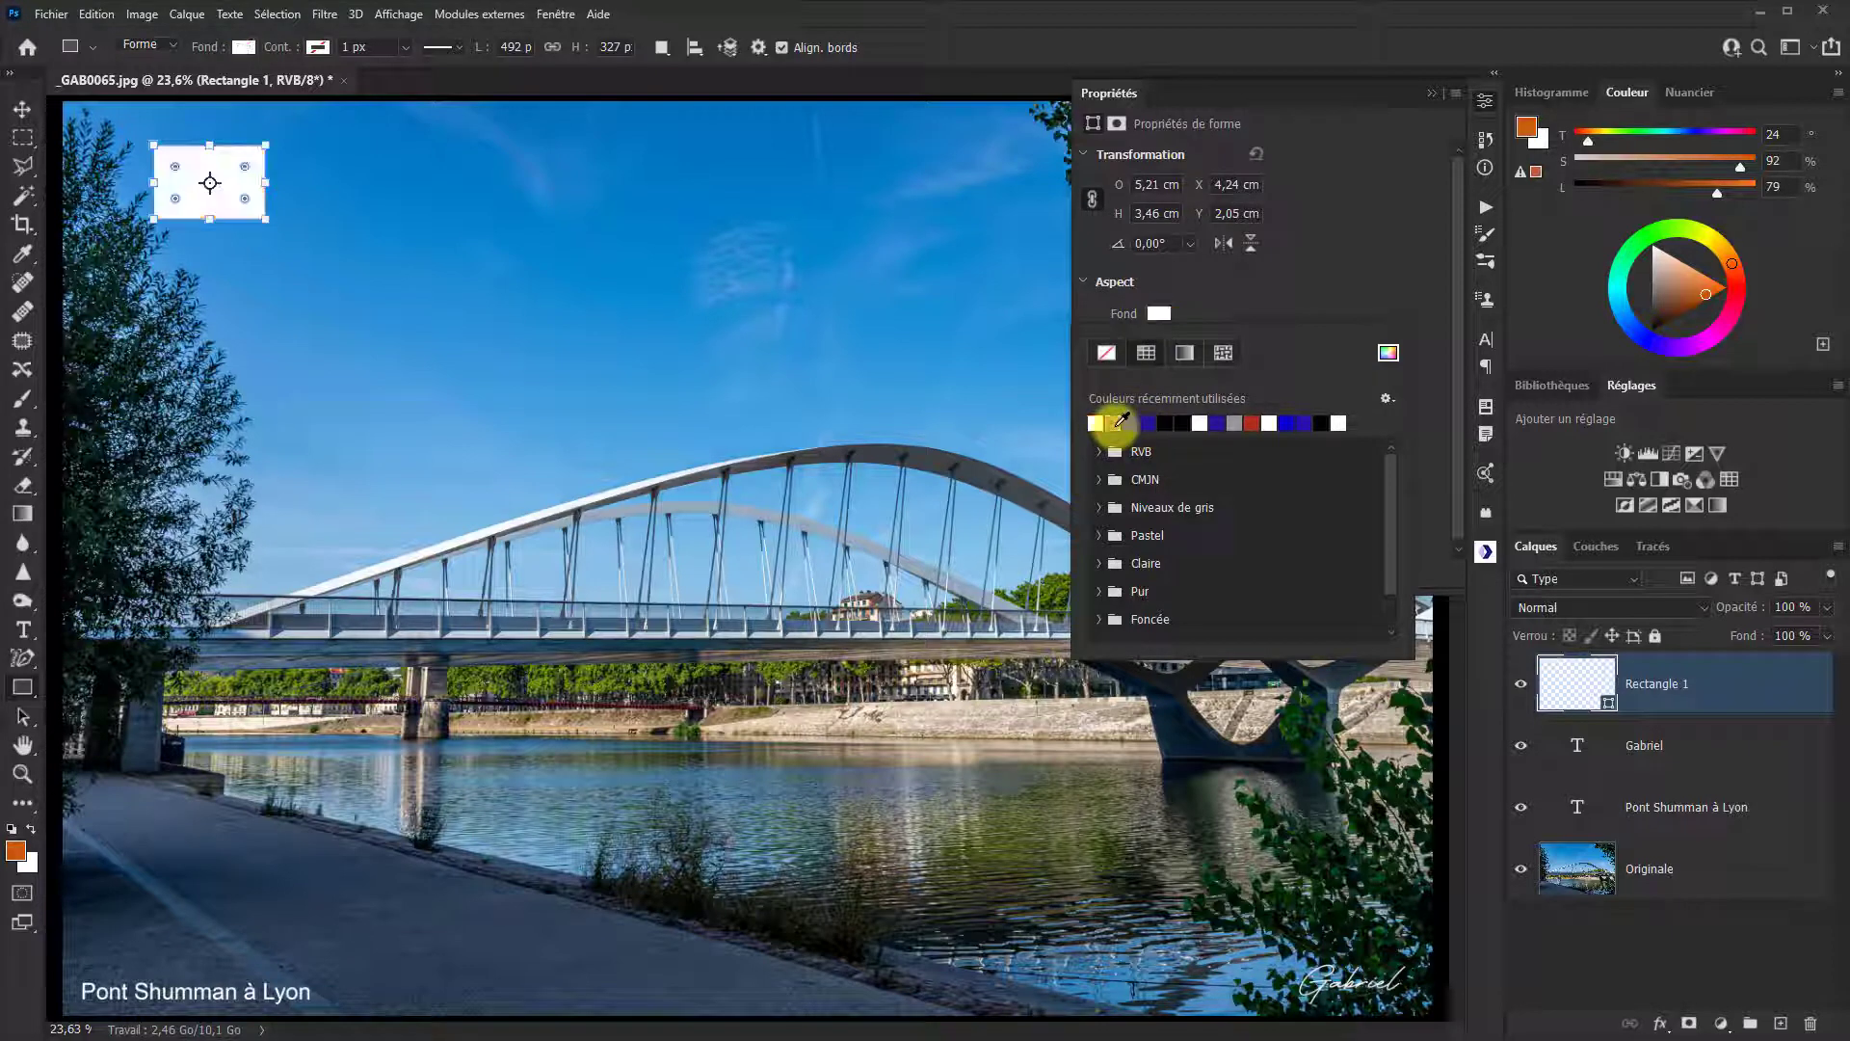
{"action": "left_click", "coordinate": [1428, 90]}
{"action": "left_click", "coordinate": [1428, 90]}
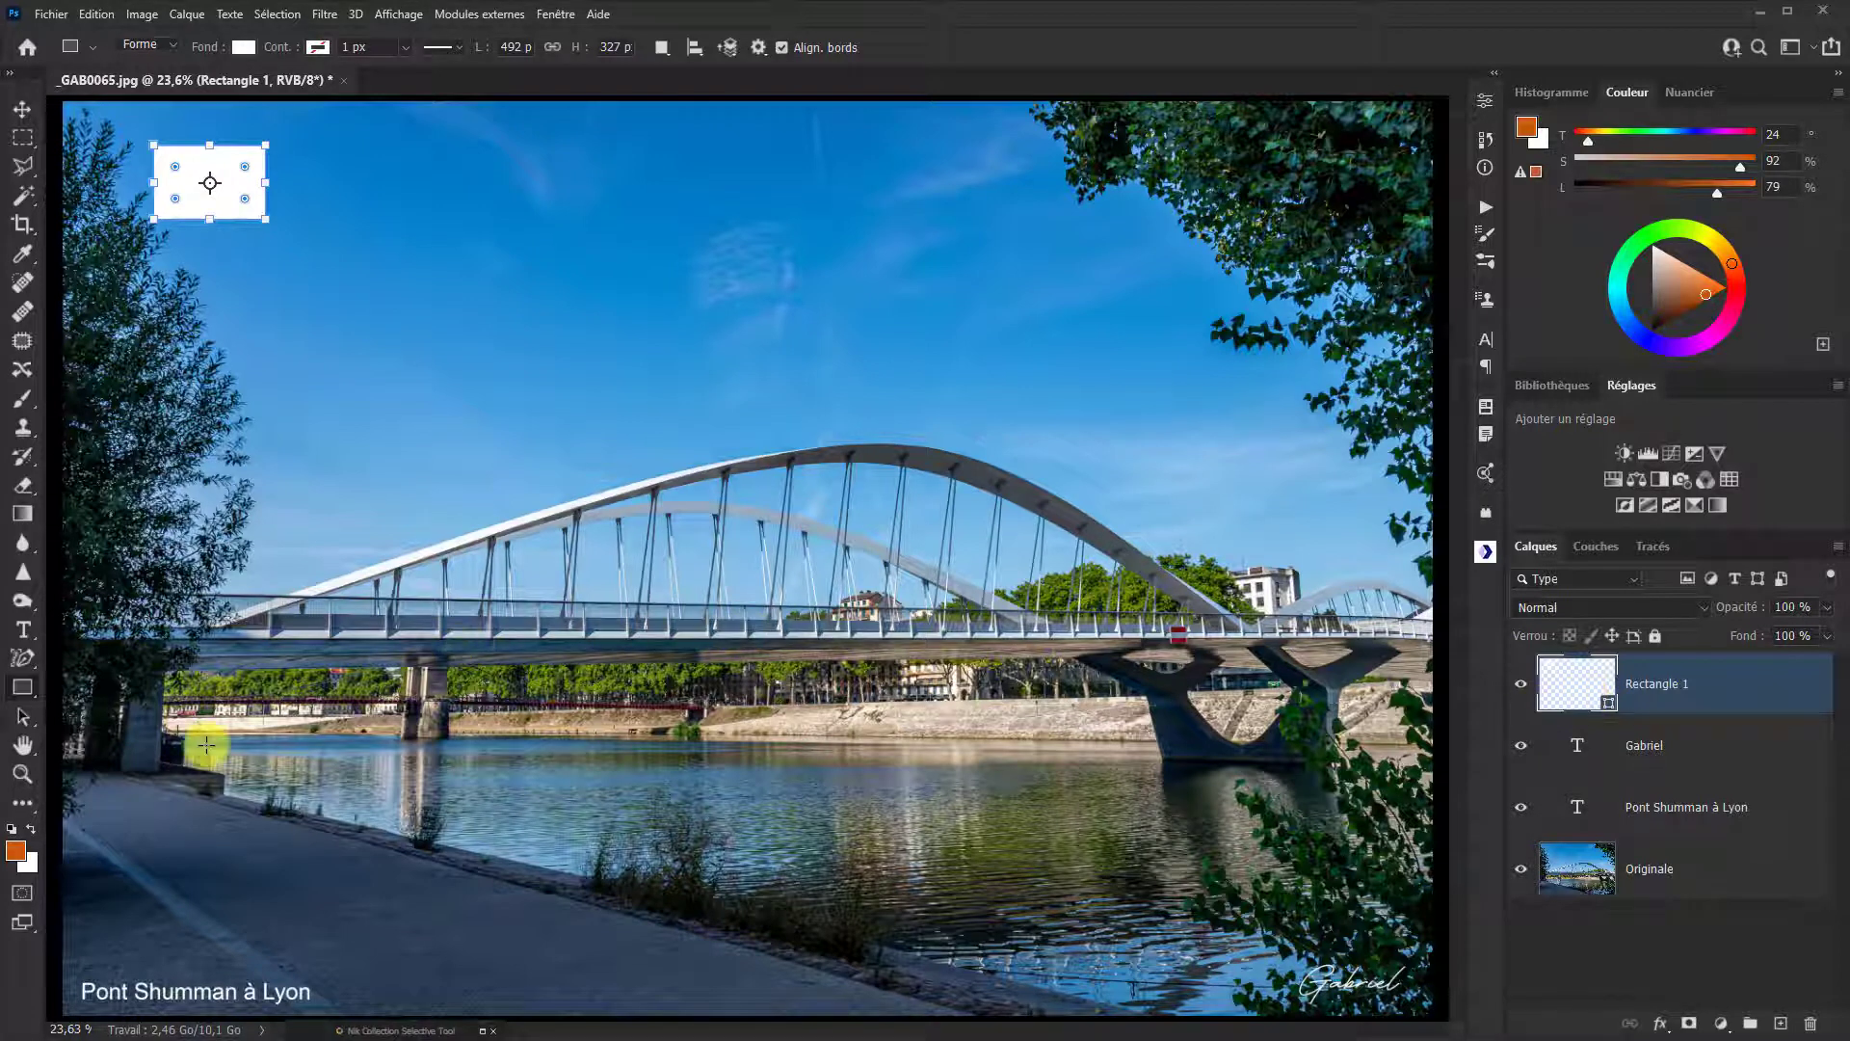
Step: Draw a circle about 5.8 cm in diameter with the Ellipse tool, overlapping the white rectangle's lower-right corner
{"action": "right_click", "coordinate": [33, 699]}
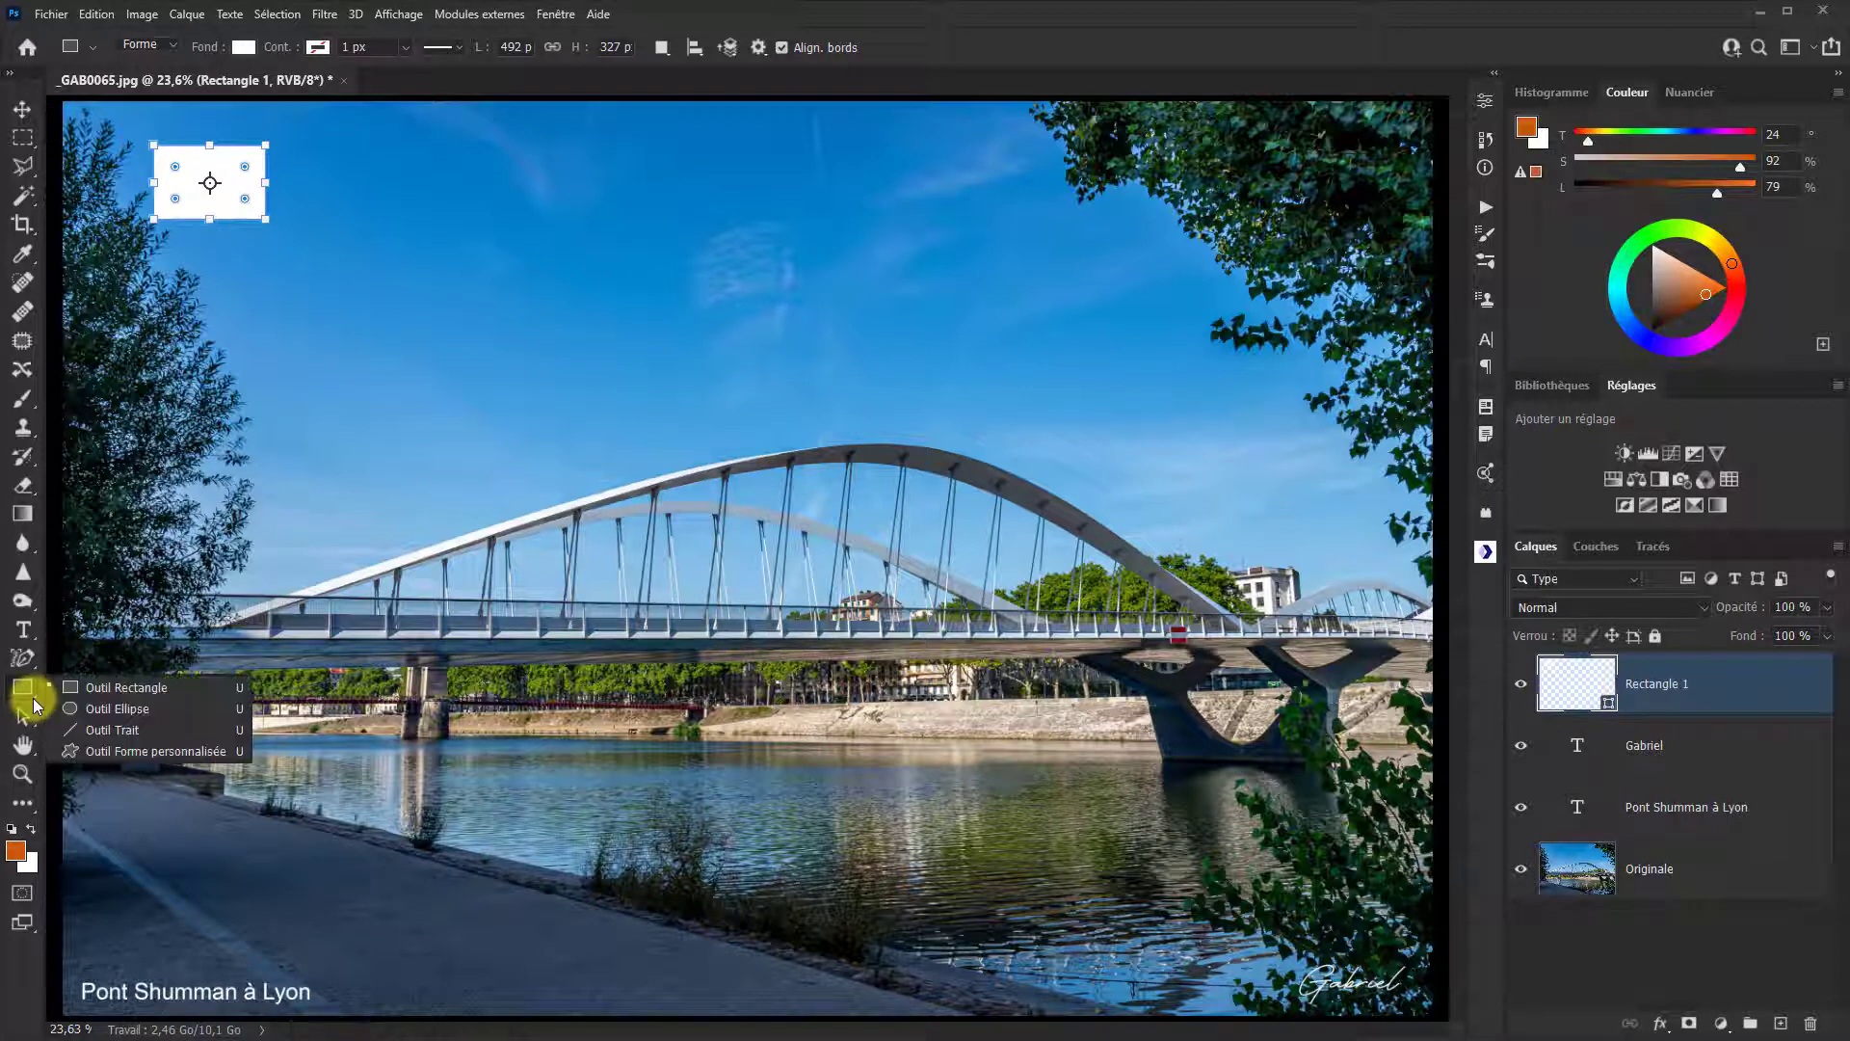
{"action": "left_click", "coordinate": [132, 715]}
{"action": "left_click_drag", "start_coordinate": [224, 183], "coordinate": [227, 232]}
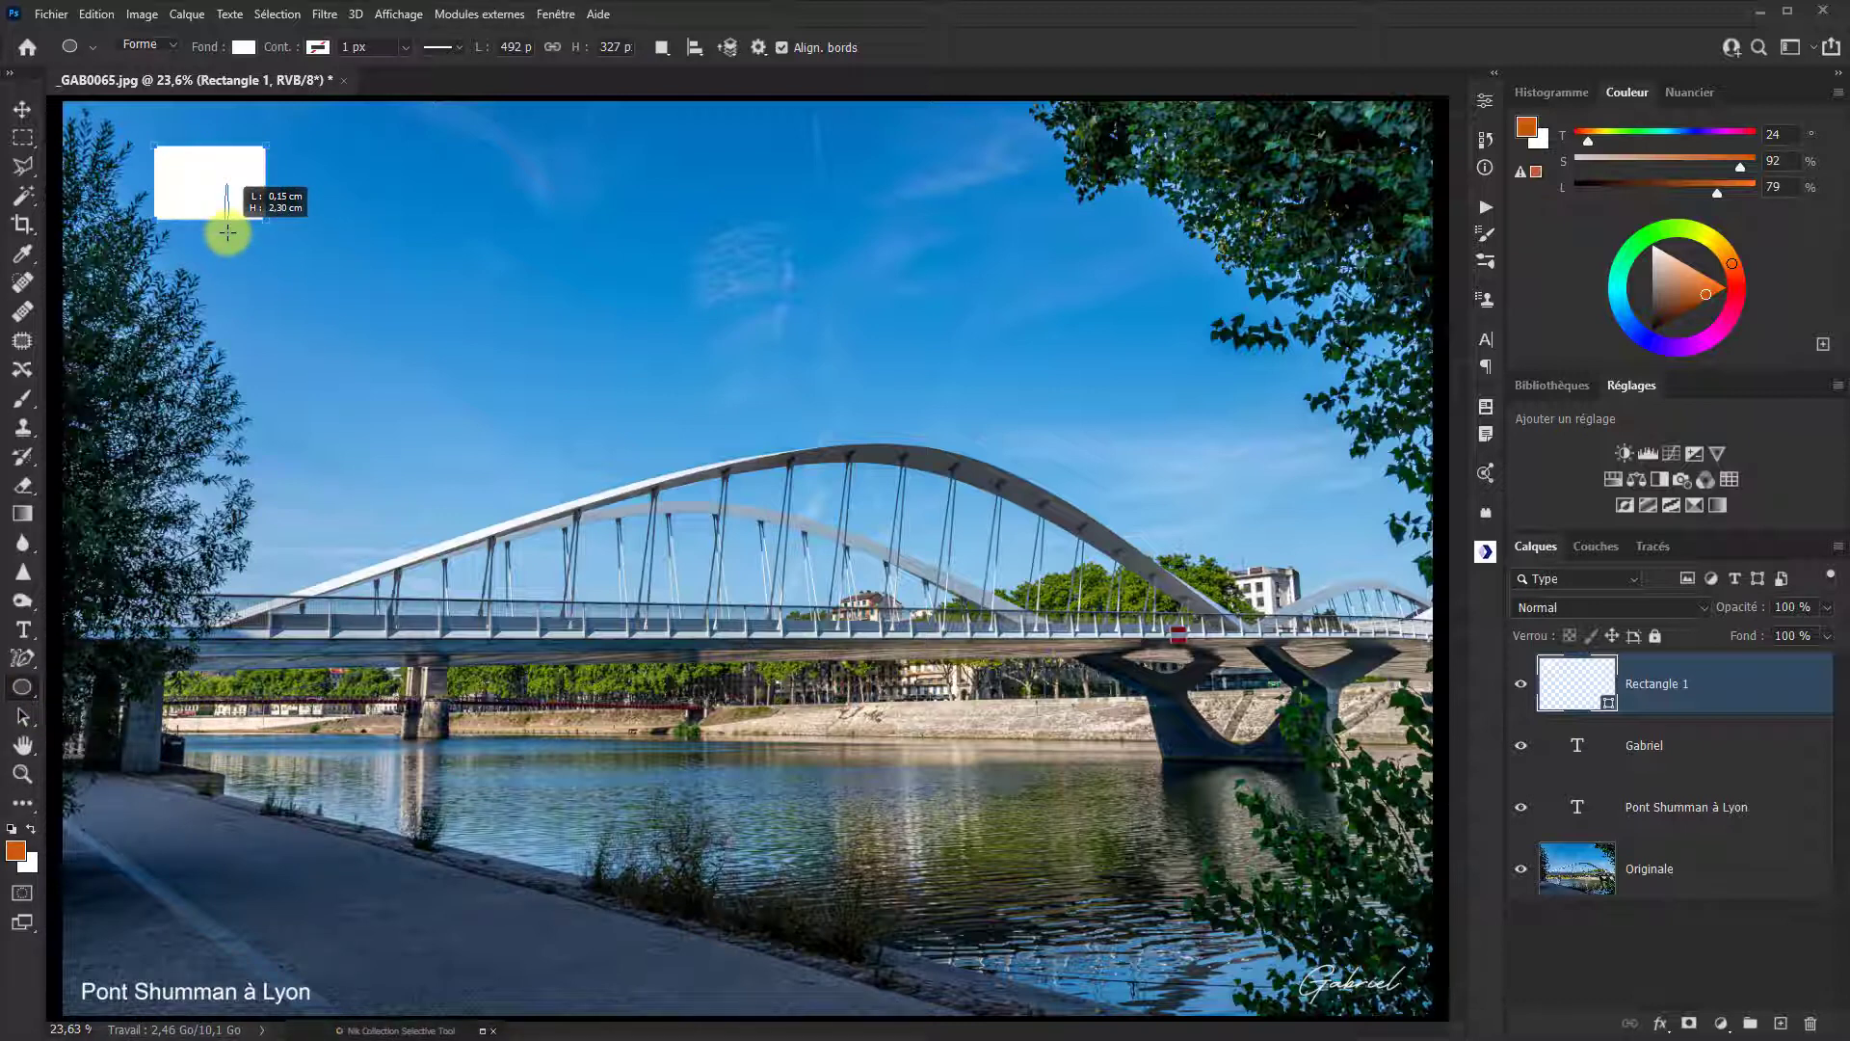
{"action": "left_click_drag", "start_coordinate": [228, 232], "coordinate": [366, 306]}
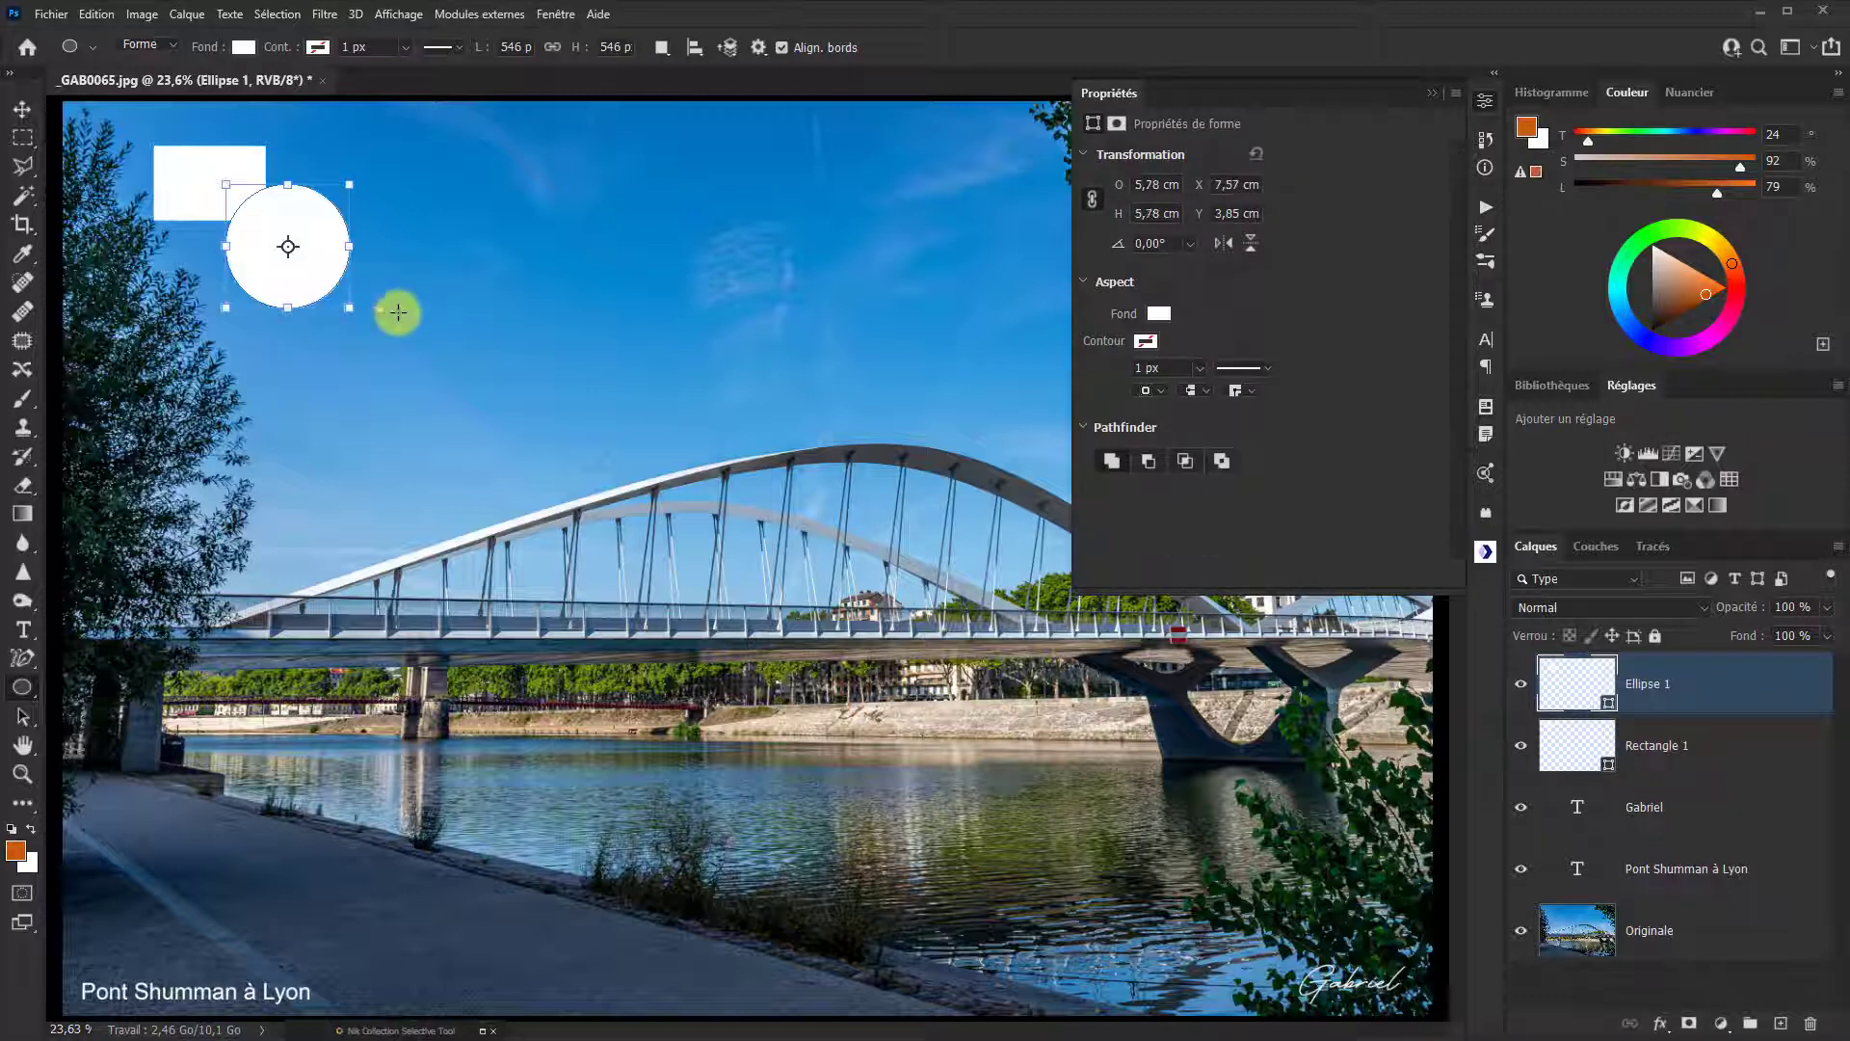
Step: Fill the circle with orange and move it slightly up and left so it overlaps more of the rectangle
{"action": "left_click", "coordinate": [1159, 314]}
{"action": "left_click", "coordinate": [1106, 424]}
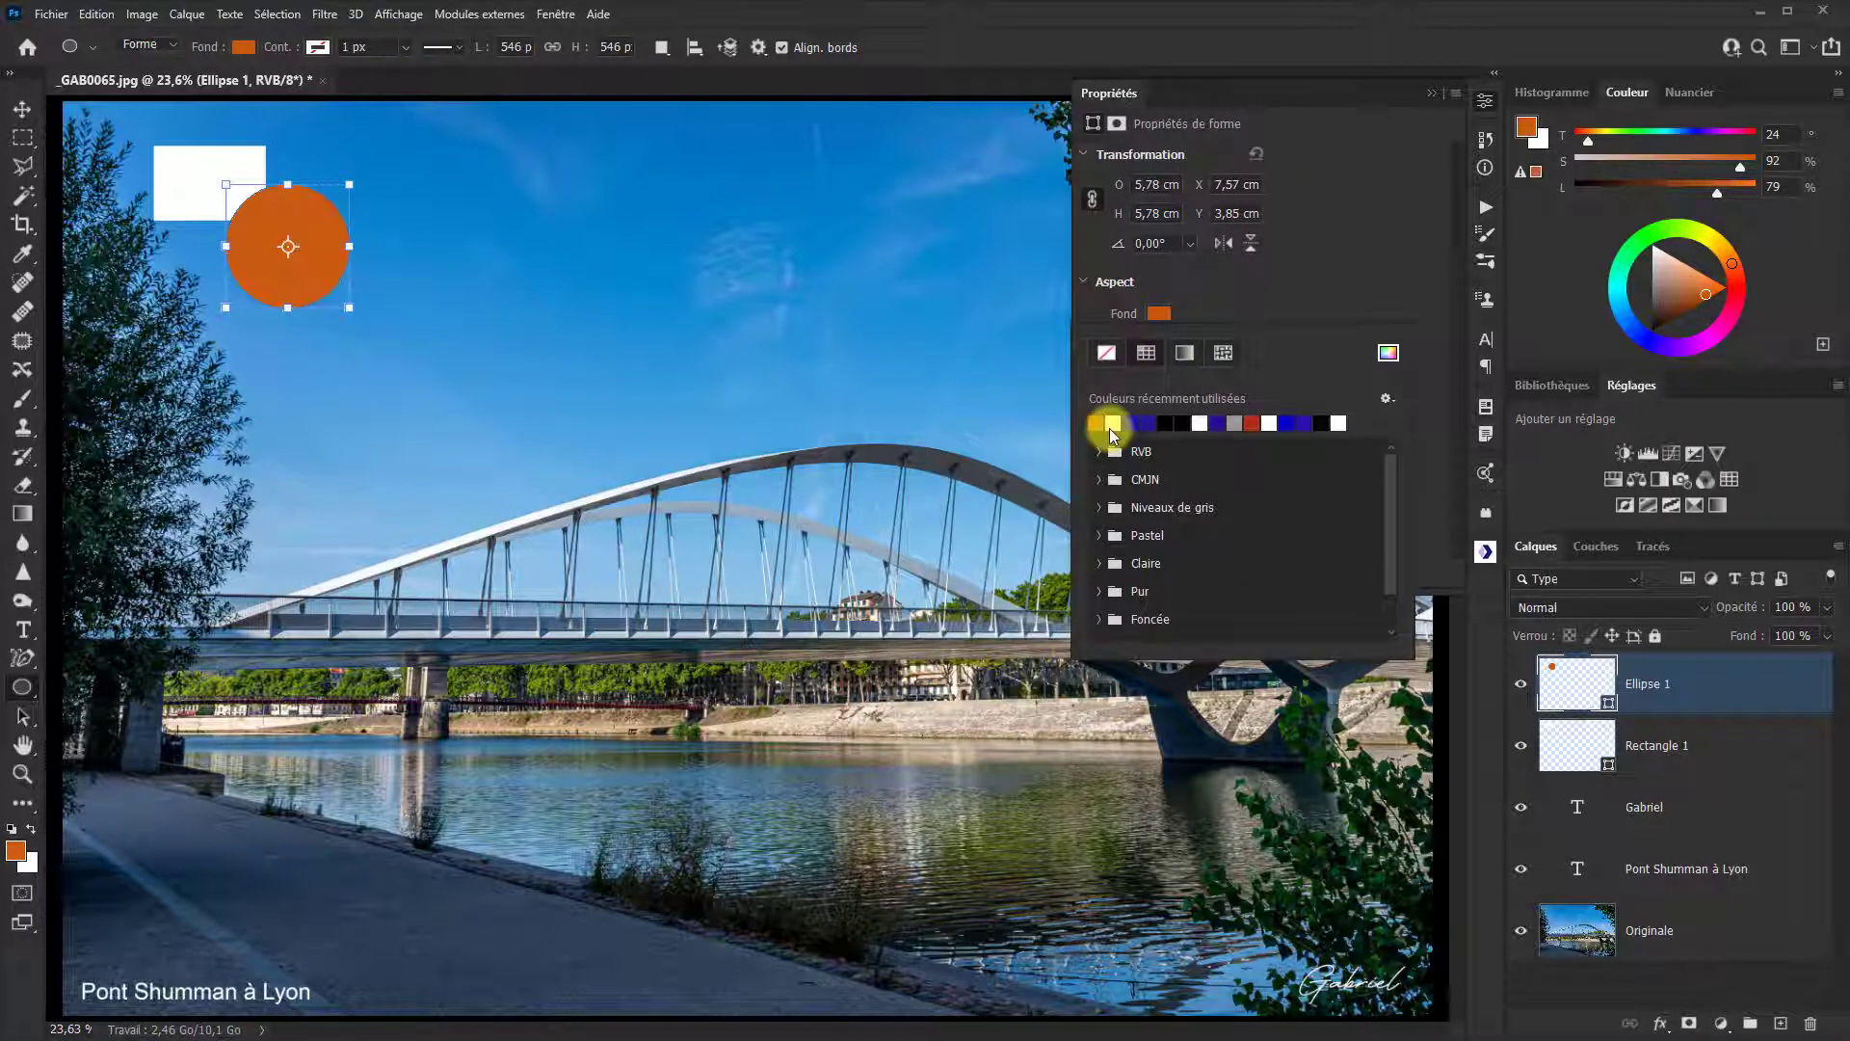
{"action": "left_click", "coordinate": [662, 294]}
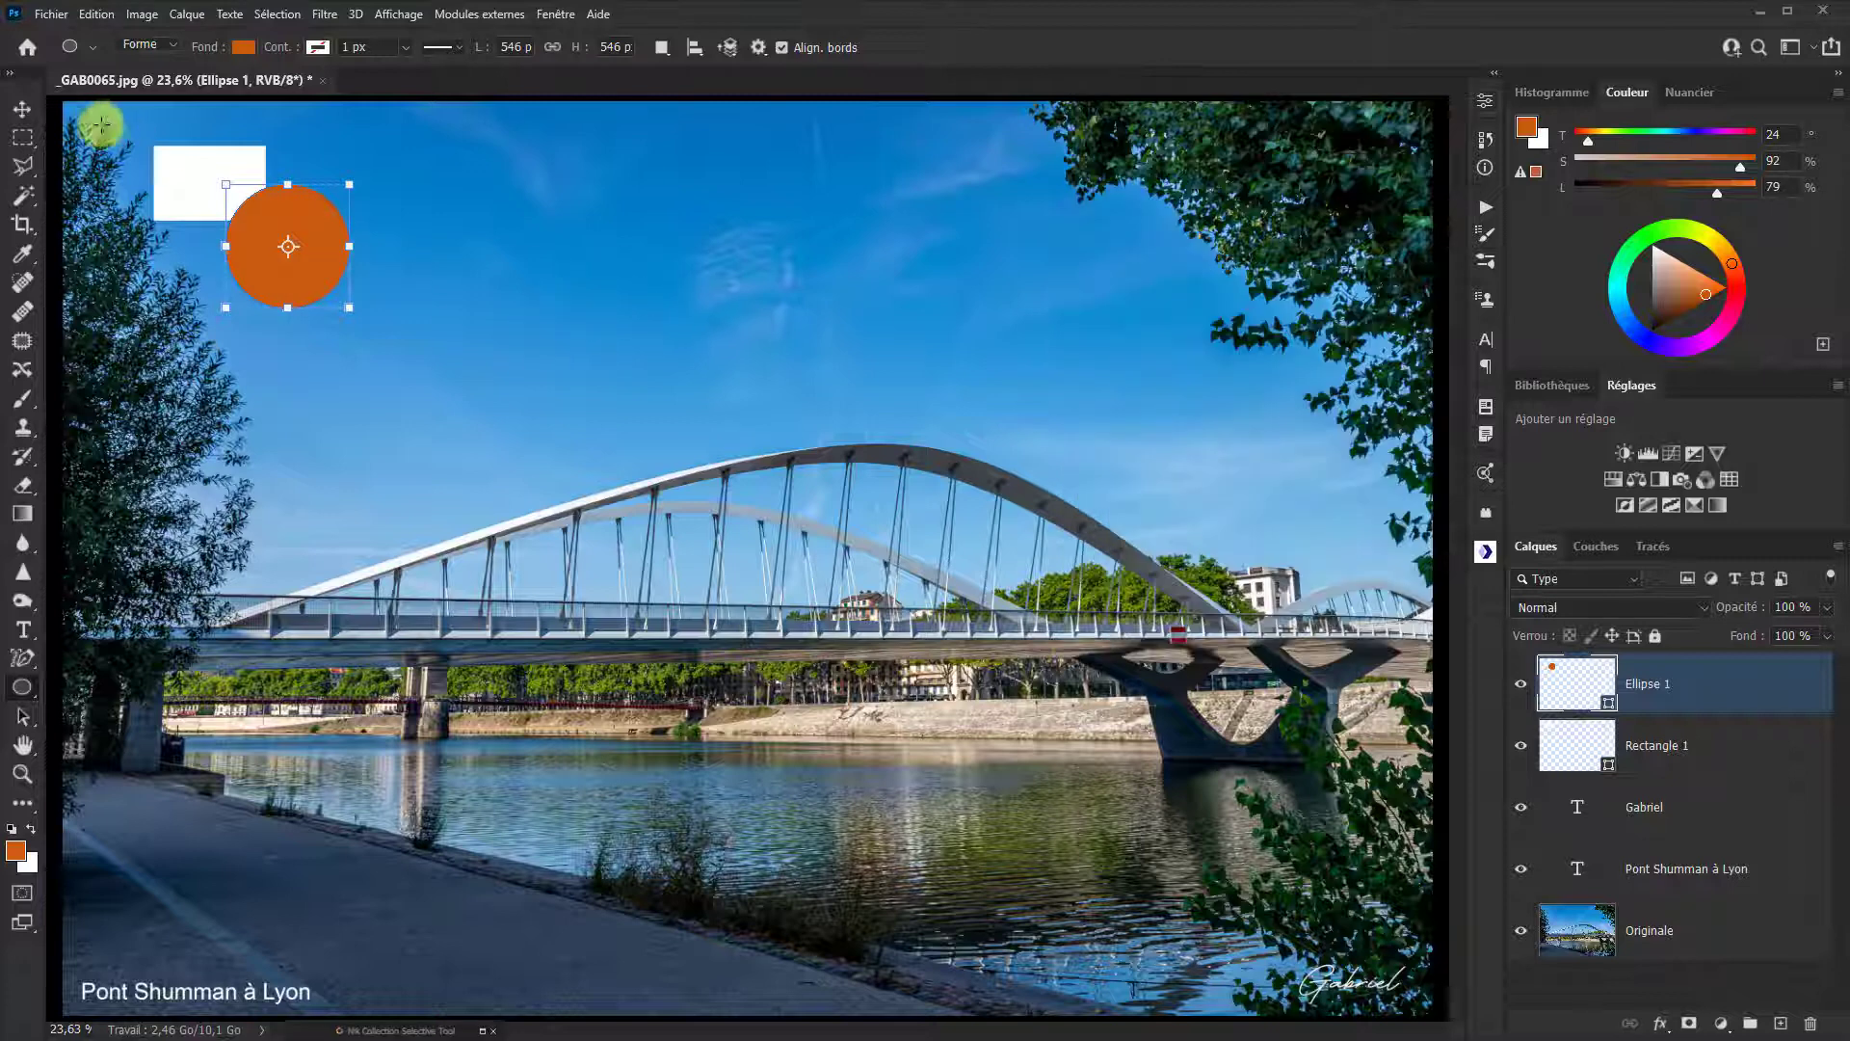
{"action": "left_click", "coordinate": [23, 112]}
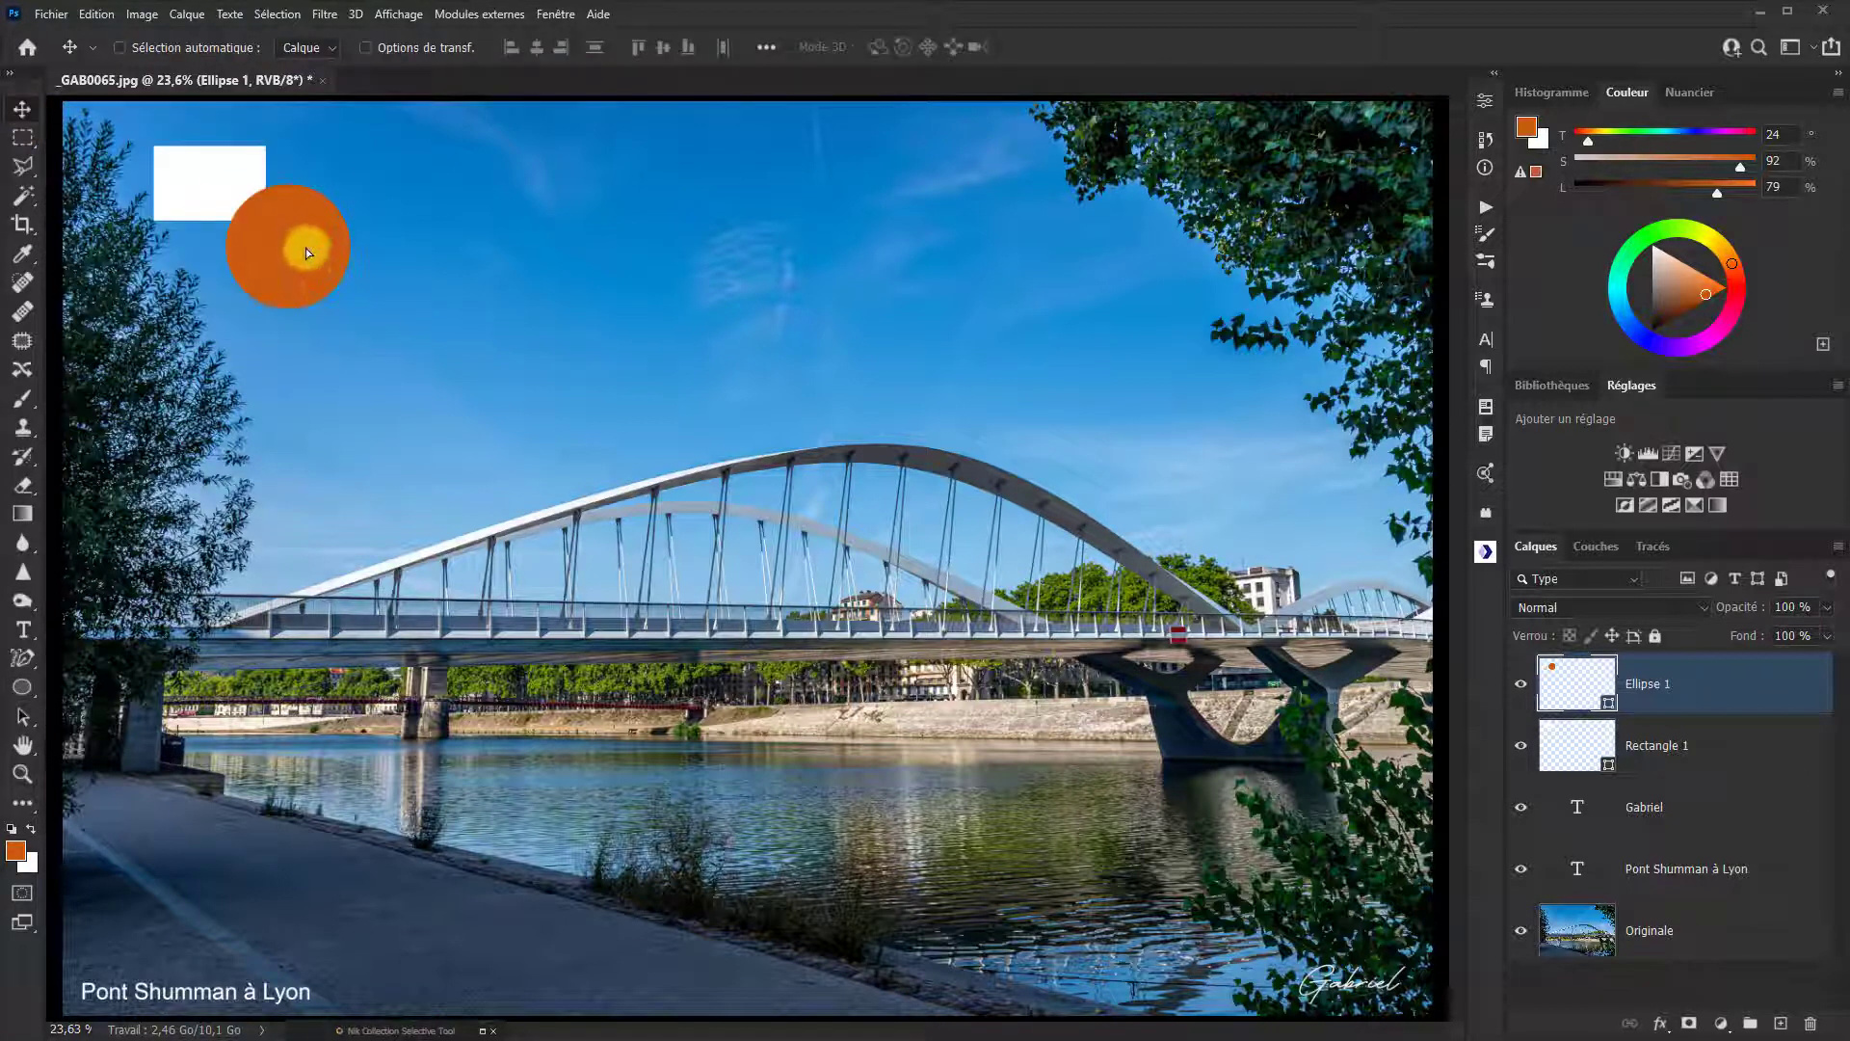
{"action": "left_click_drag", "start_coordinate": [307, 252], "coordinate": [274, 235]}
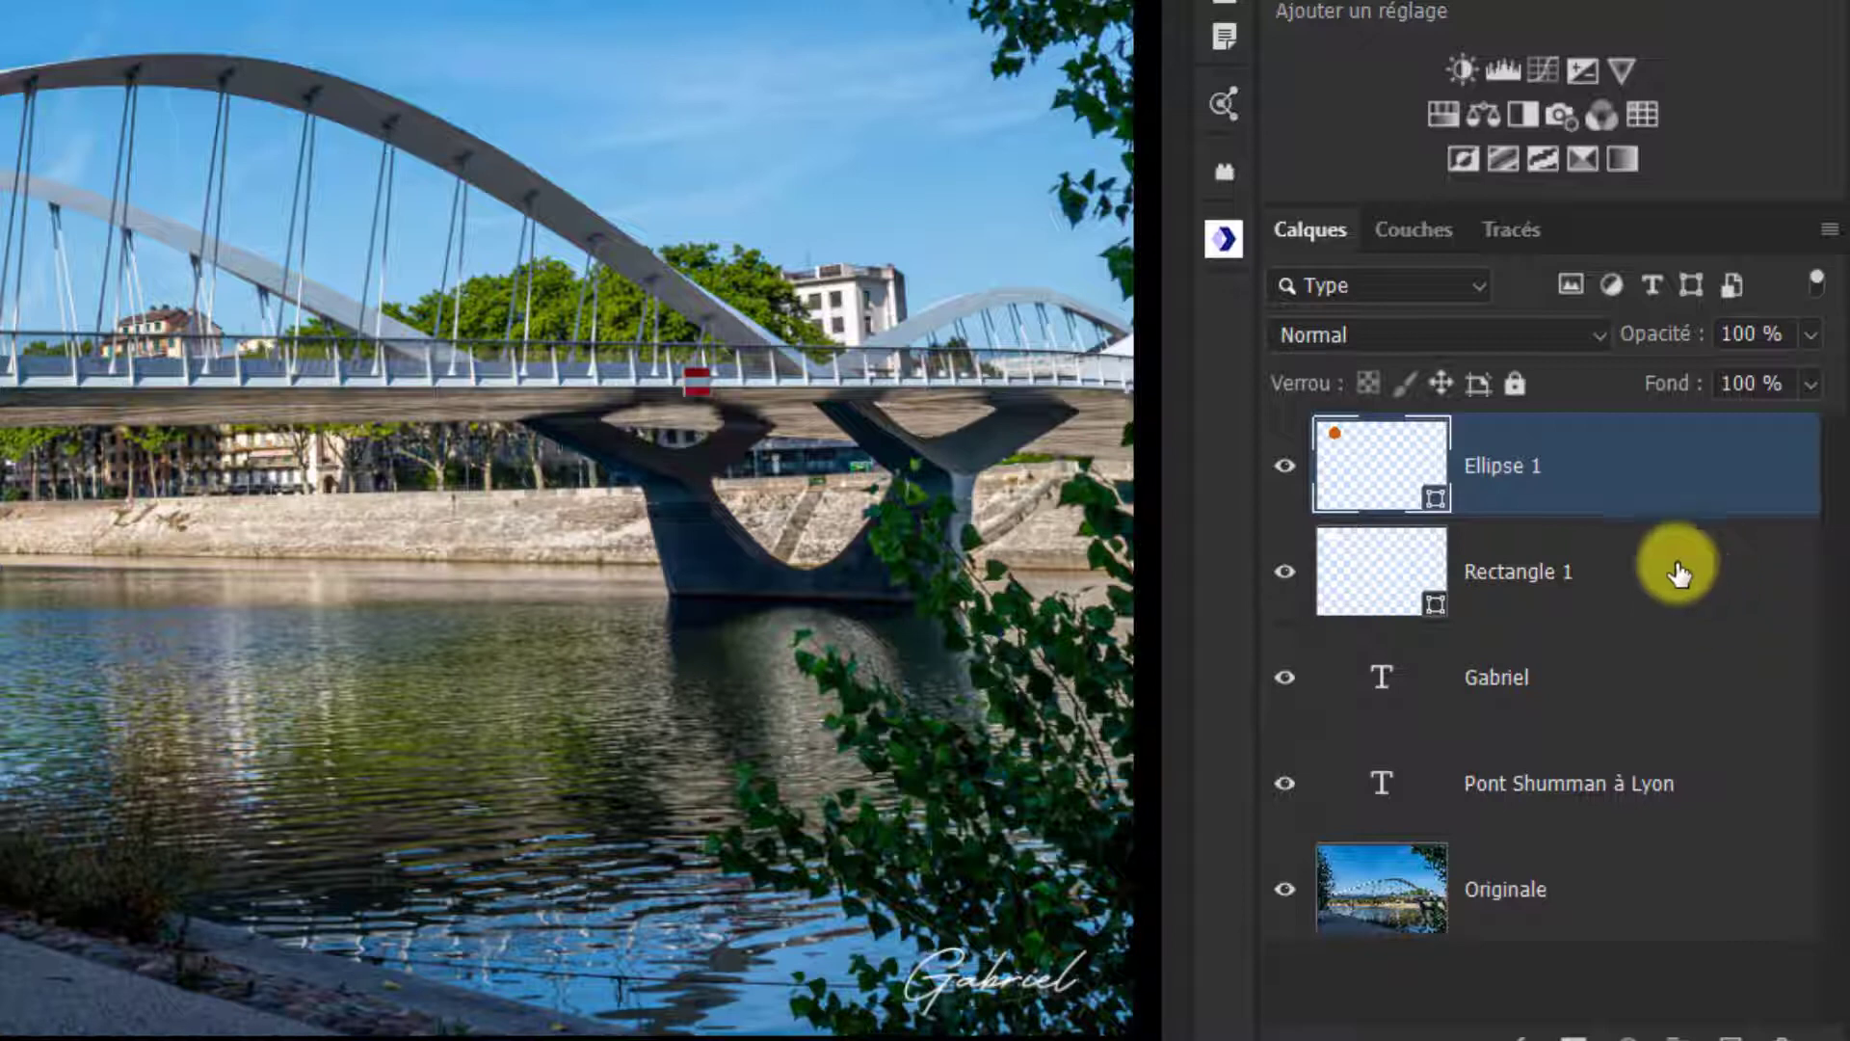
Step: Add the non-adjacent Rectangle 1 and Pont Shumman à Lyon layers to the current Ellipse 1 layer selection
{"action": "key", "text": "ctrl"}
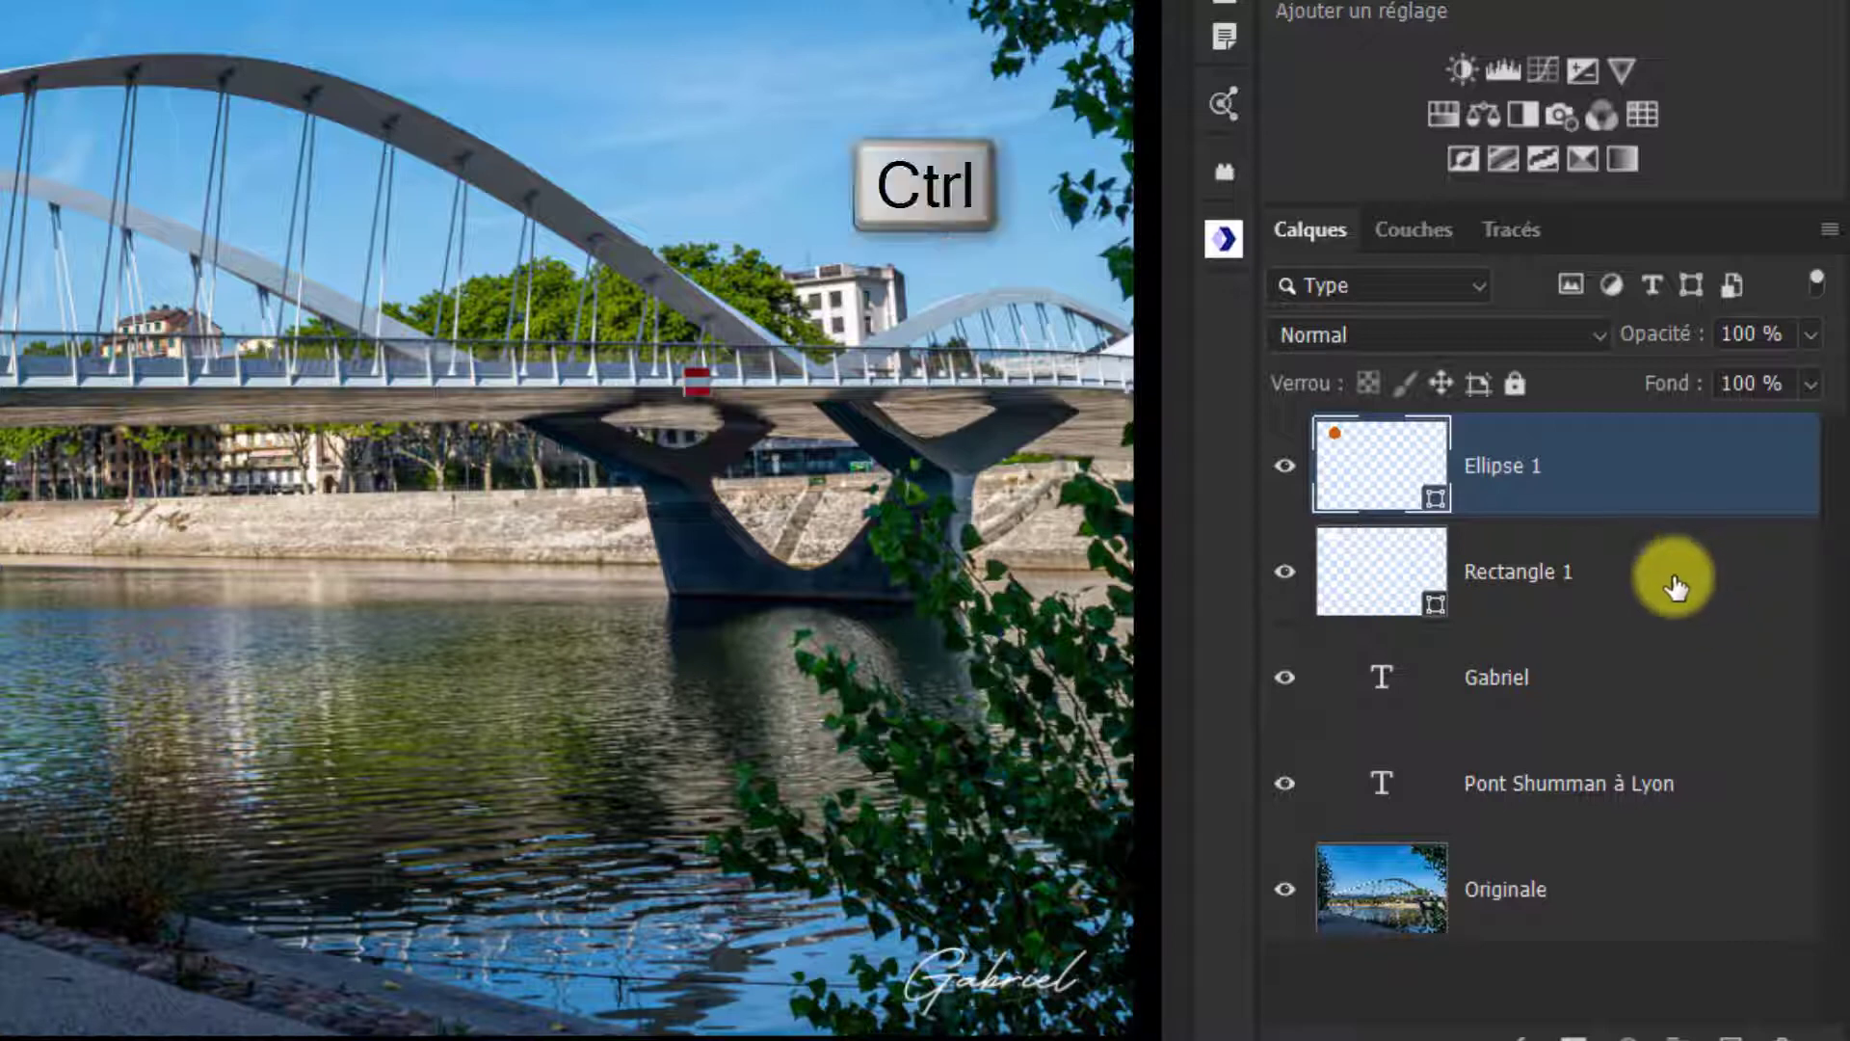
{"action": "left_click", "coordinate": [1674, 586], "text": "ctrl"}
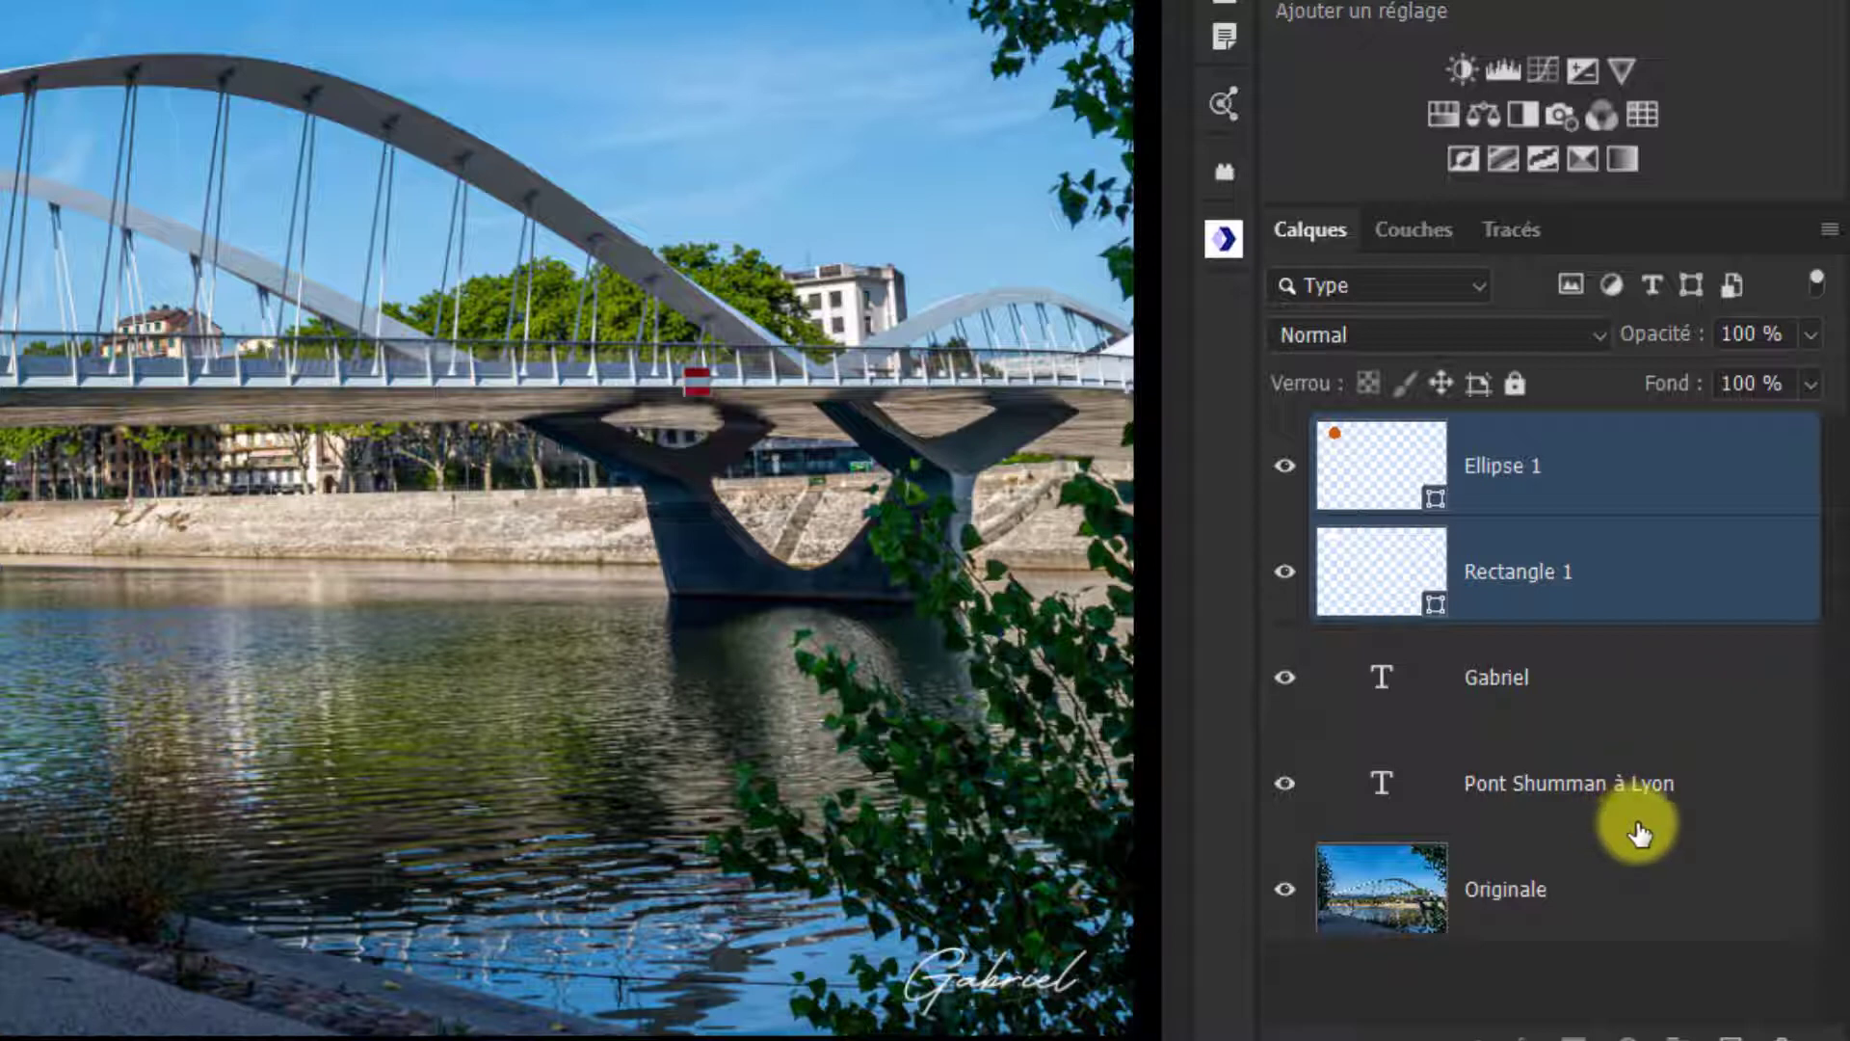
{"action": "left_click", "coordinate": [1718, 792], "text": "ctrl"}
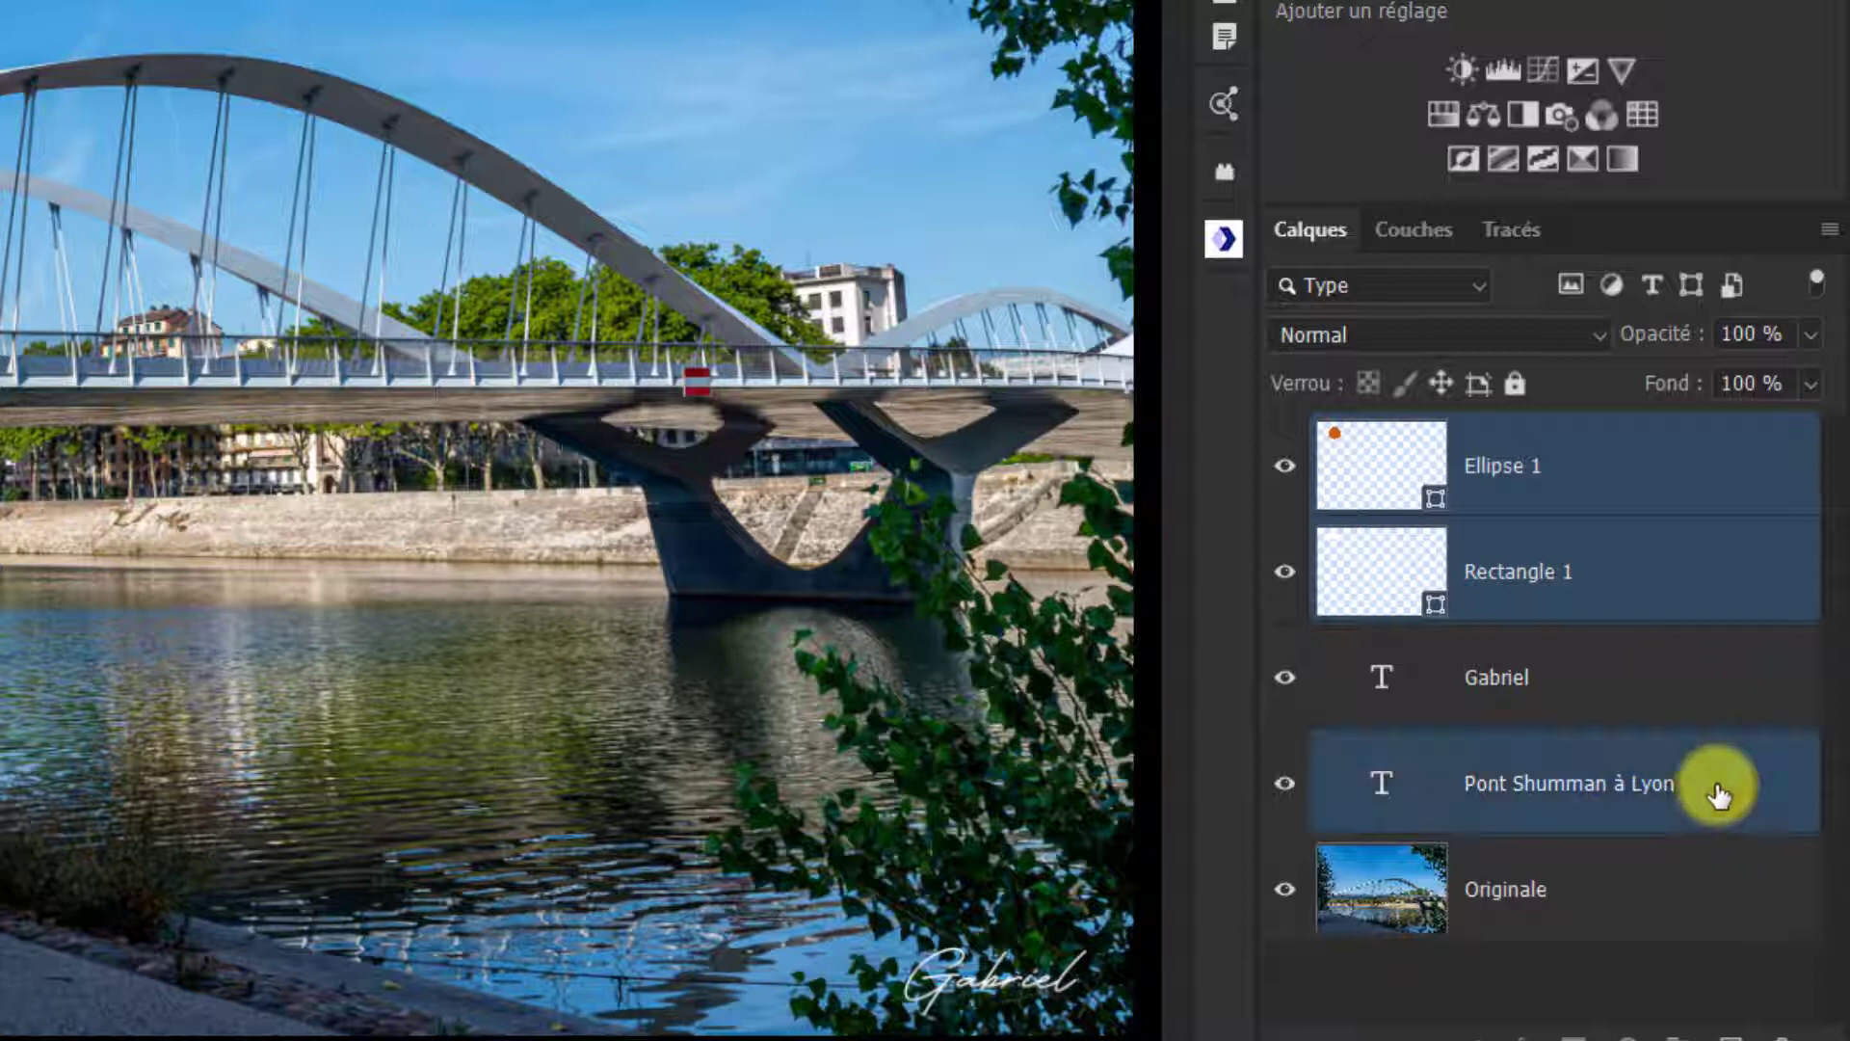
Step: Select the contiguous range of layers from Ellipse 1 down to the signature text layer, and return to Ellipse 1 alone
{"action": "left_click", "coordinate": [1693, 496]}
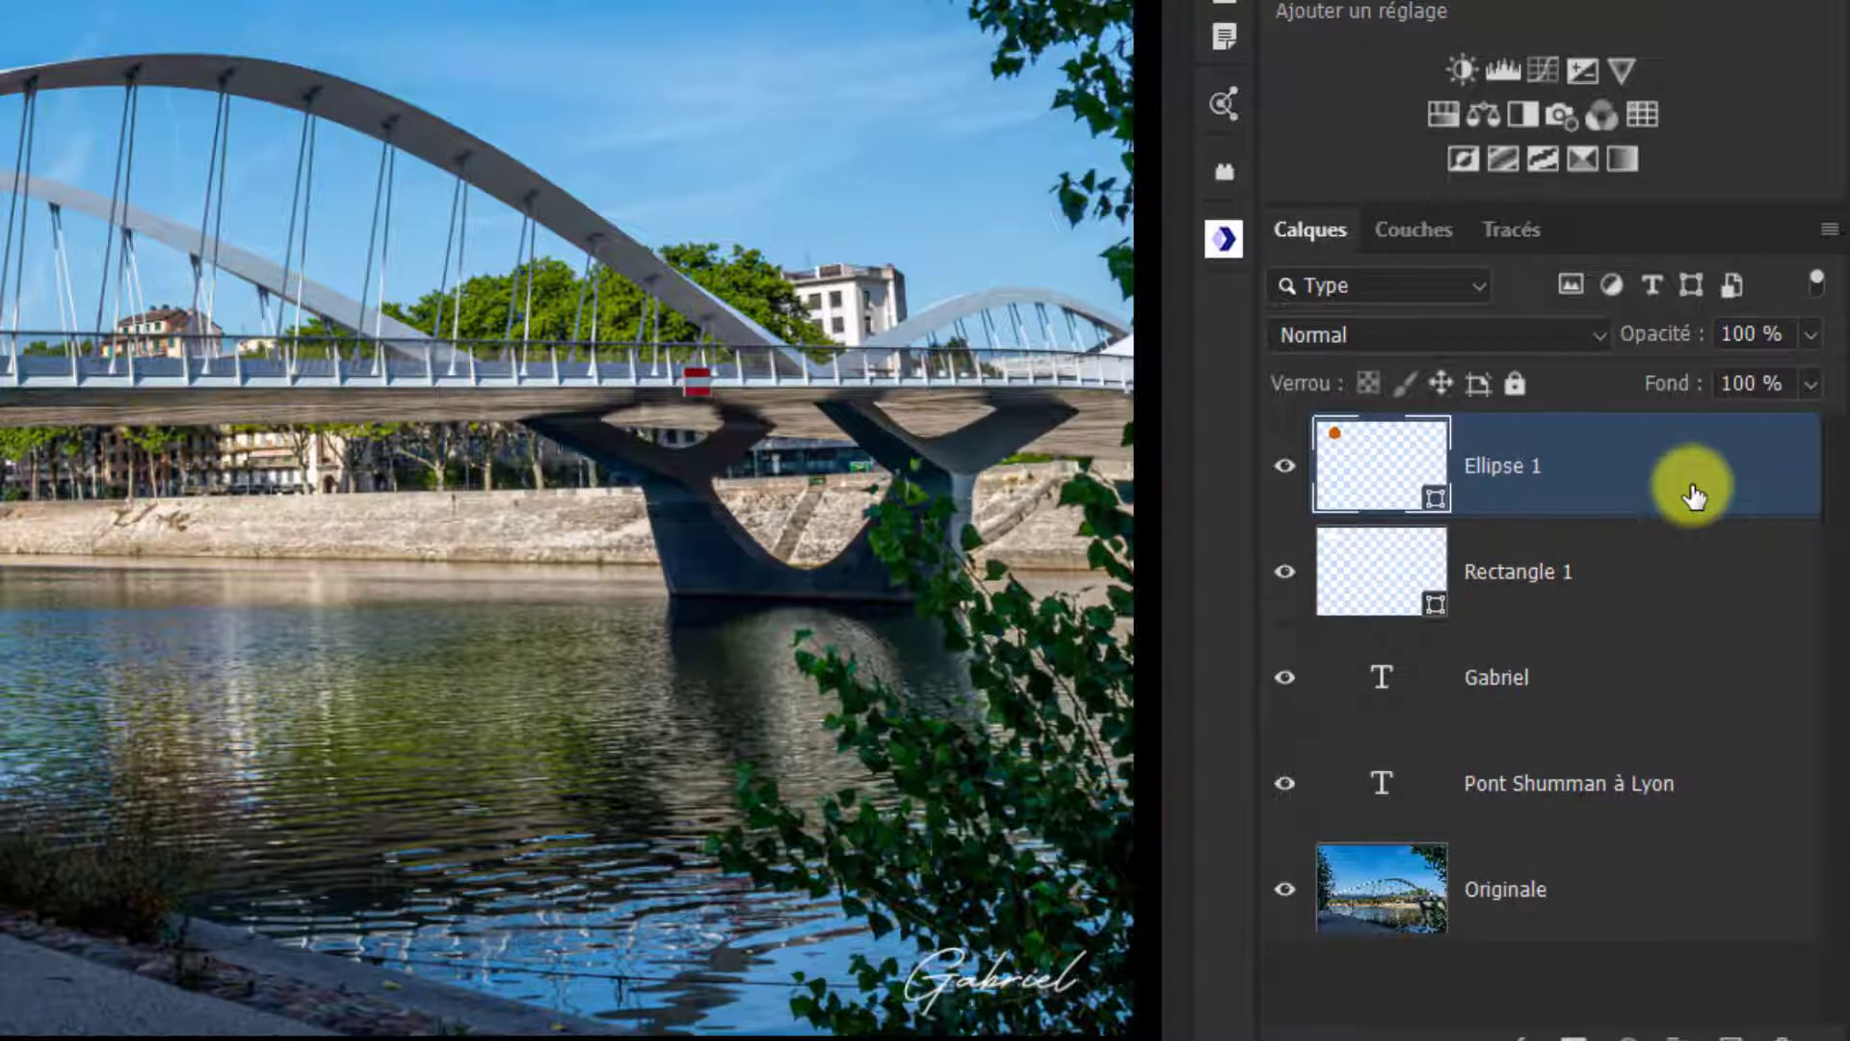
{"action": "key", "text": "shift"}
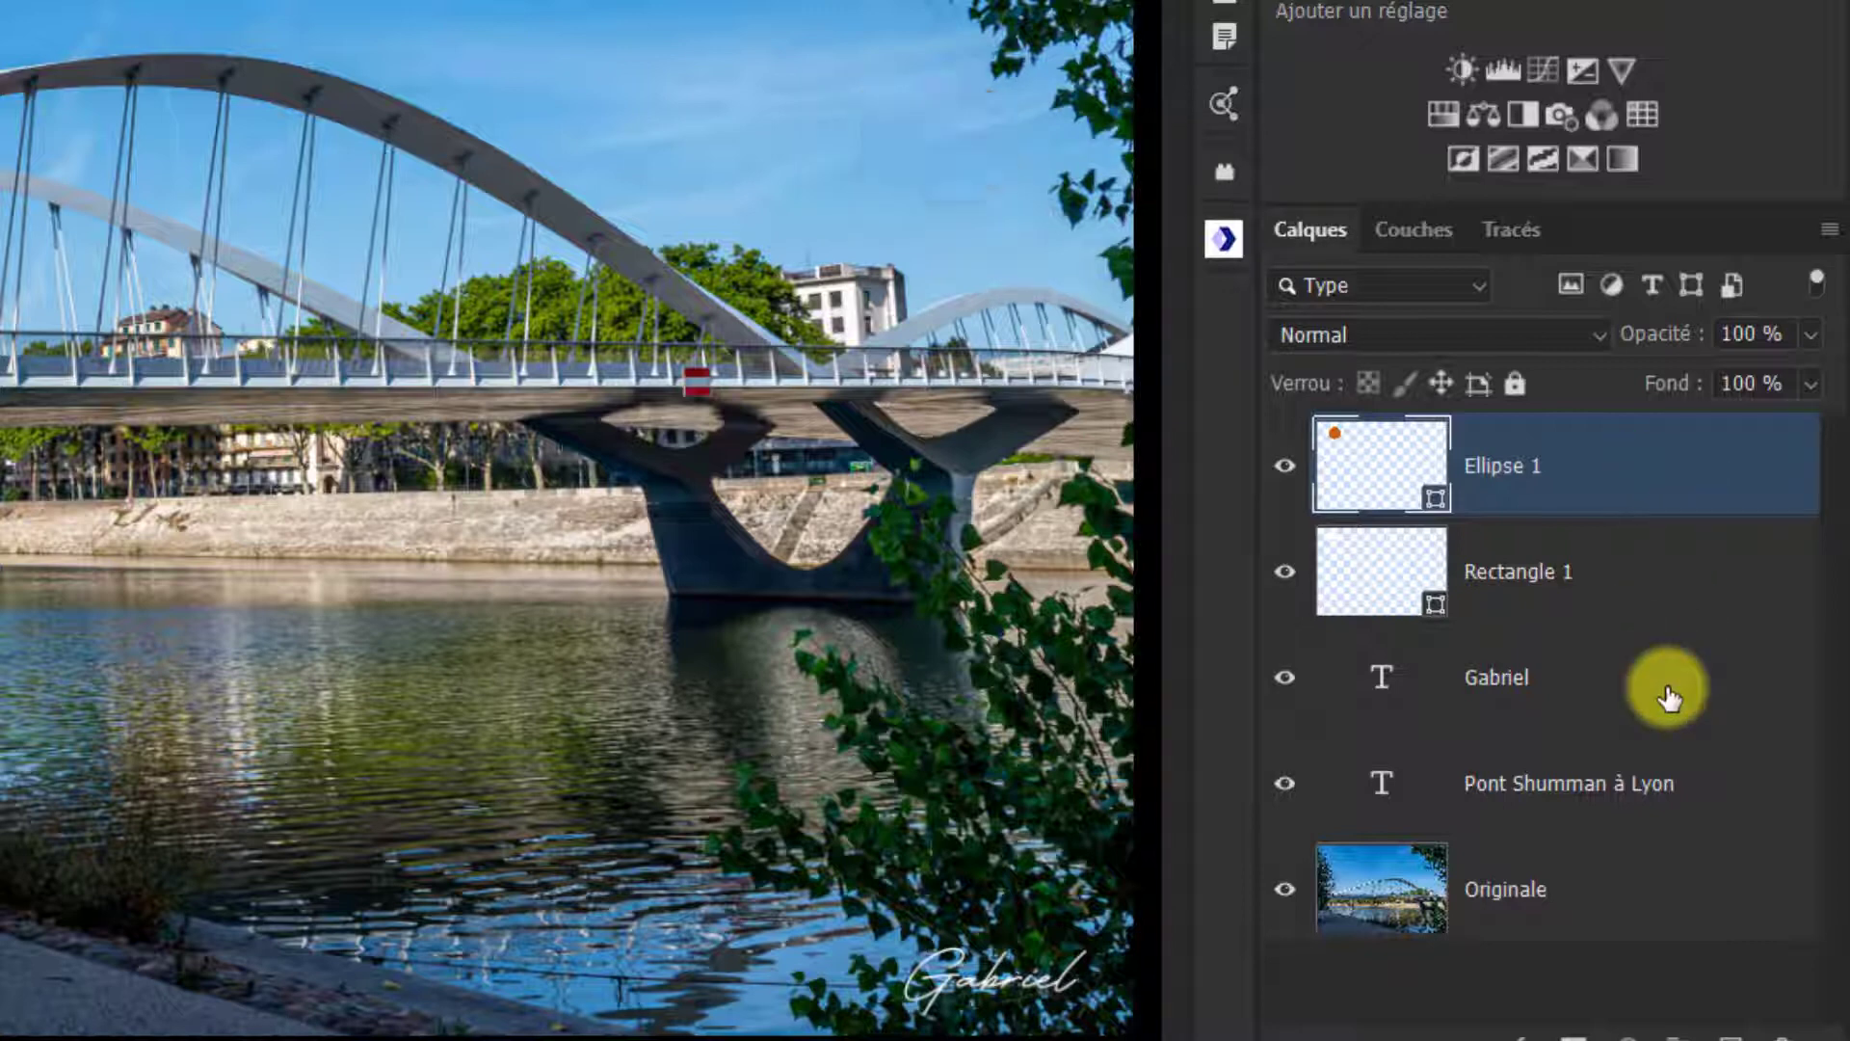
{"action": "left_click", "coordinate": [1667, 696], "text": "shift"}
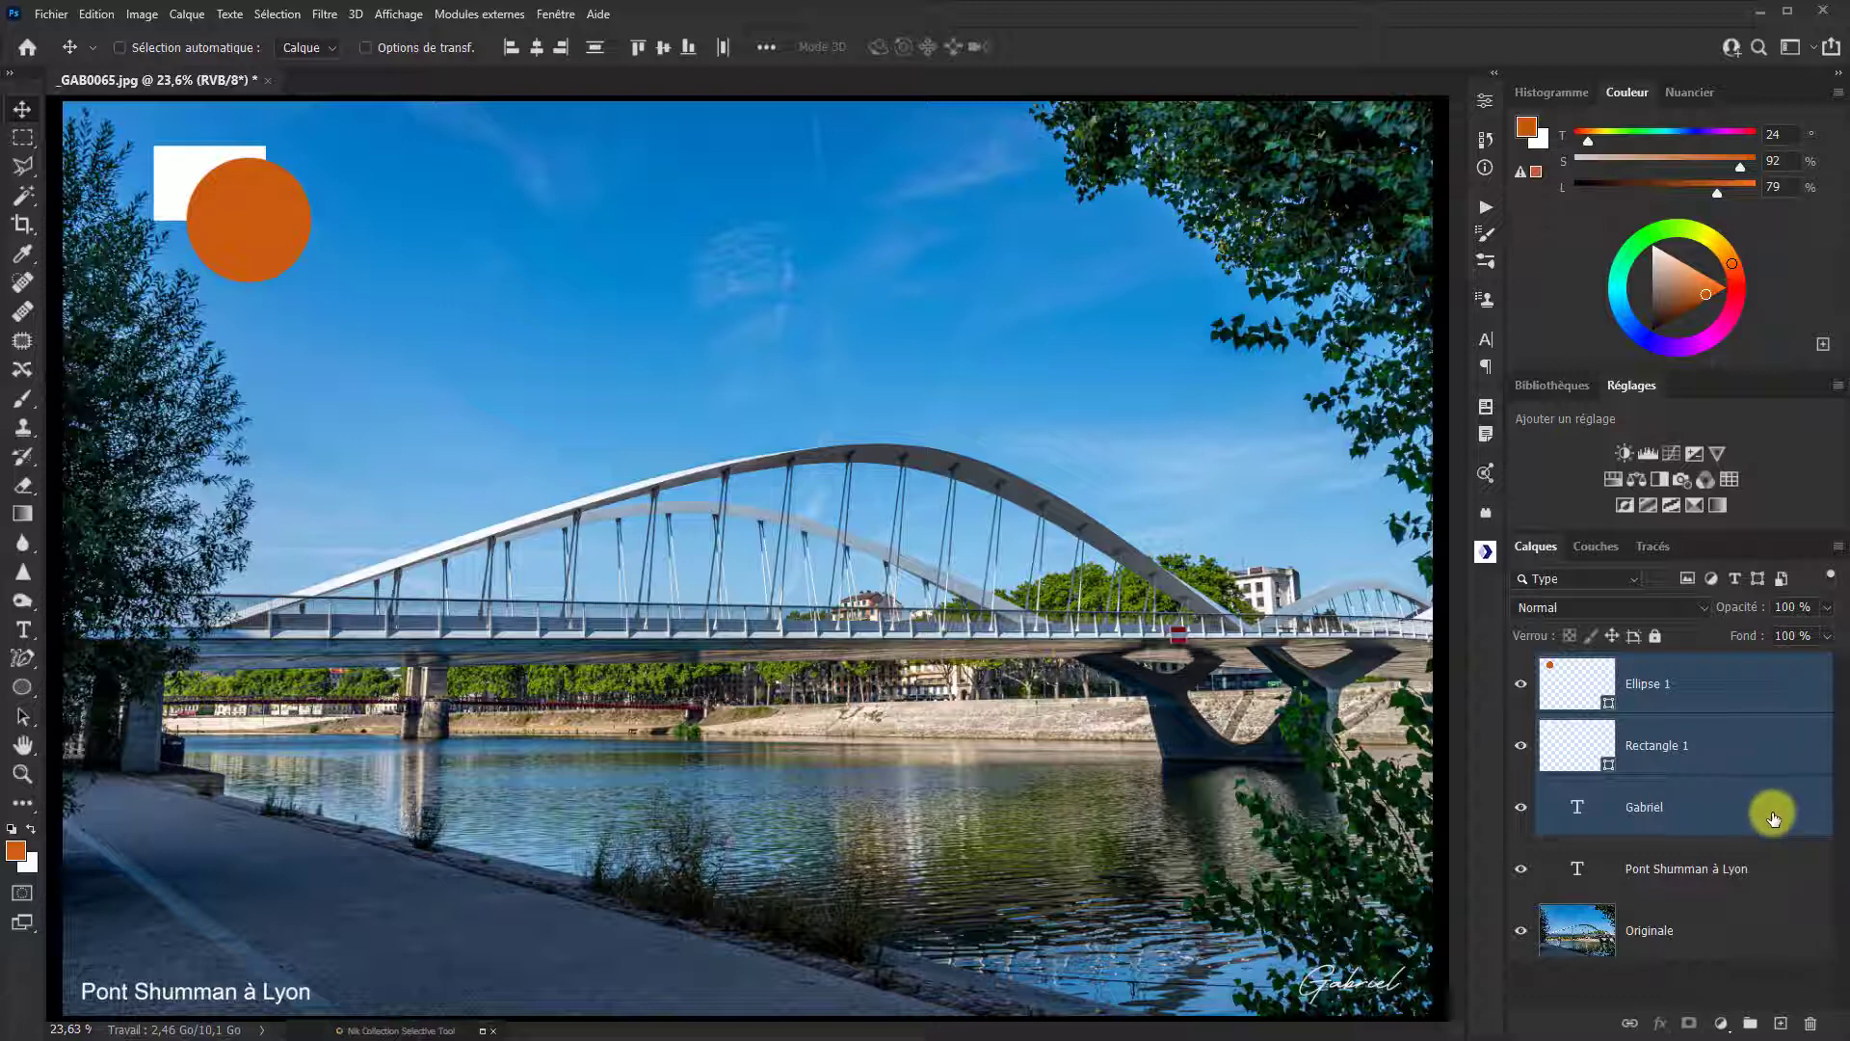
{"action": "left_click", "coordinate": [1771, 692]}
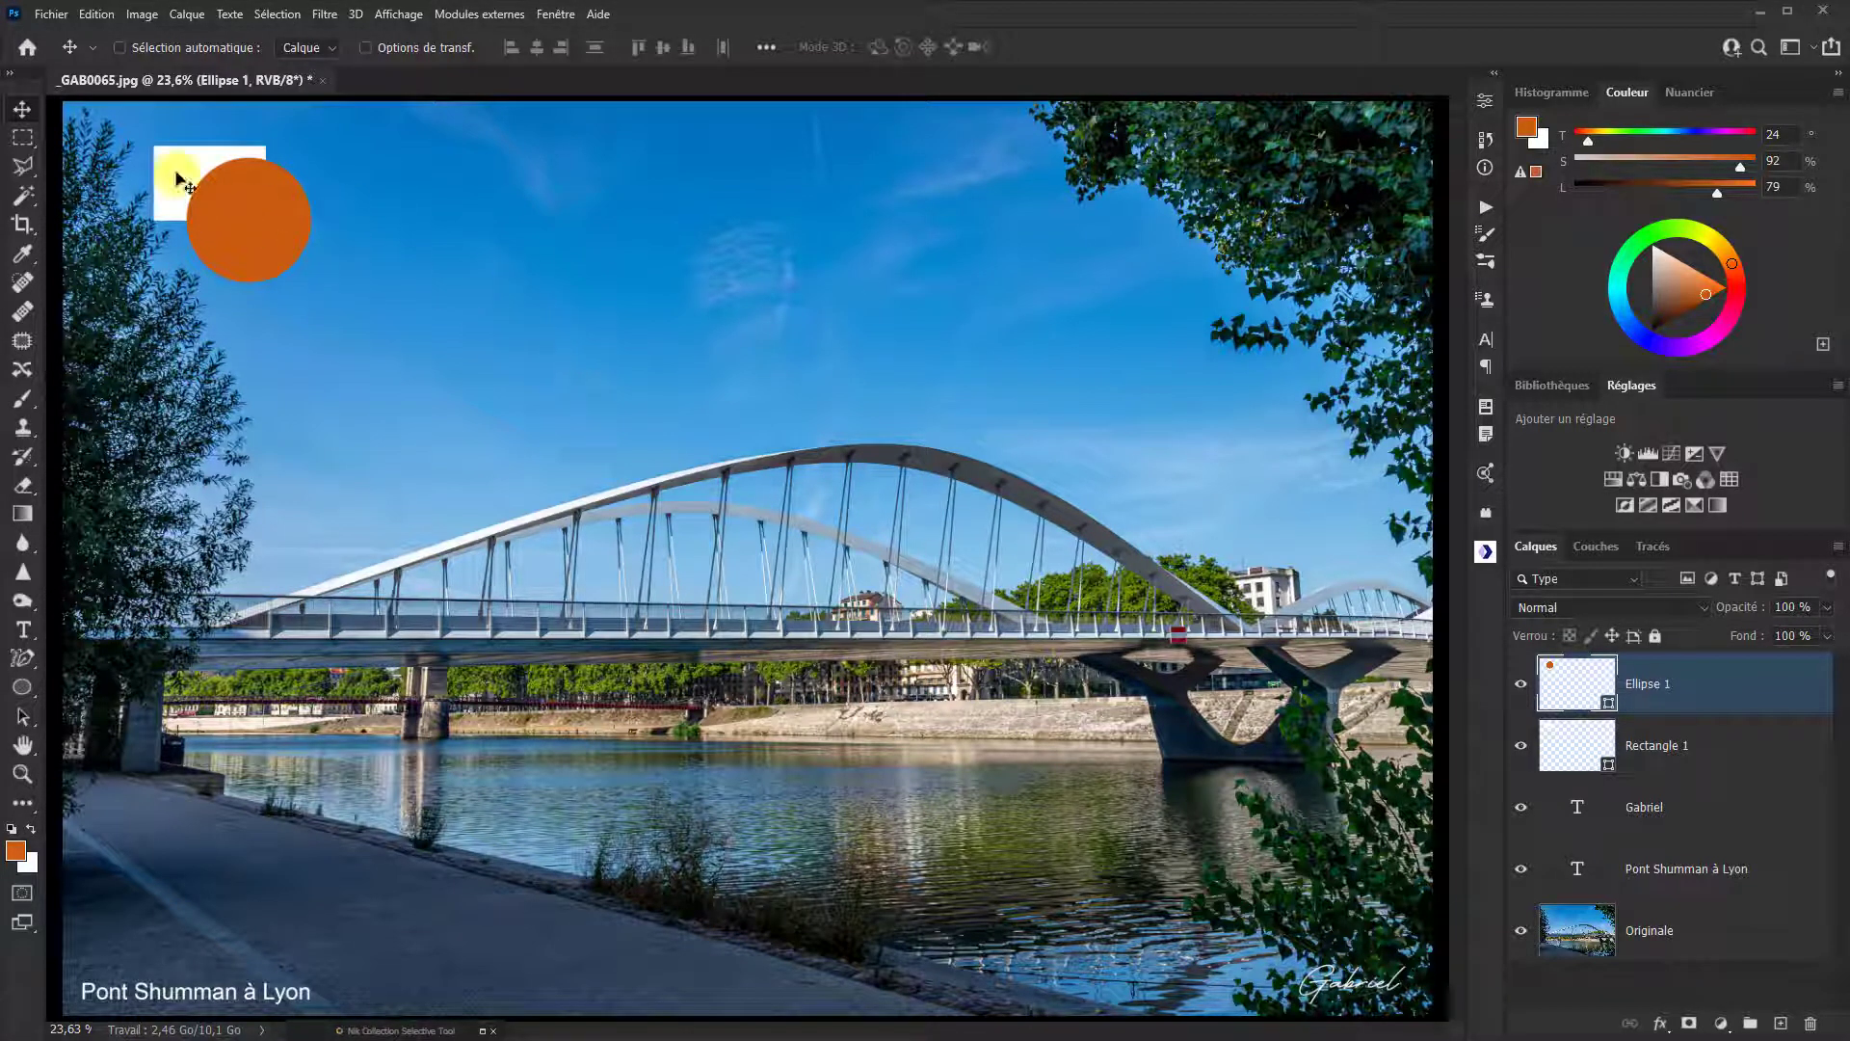
Step: Enable automatic layer selection, pick the circle, rectangle, signature and caption one by one on the canvas, and disable the option
{"action": "left_click", "coordinate": [121, 48]}
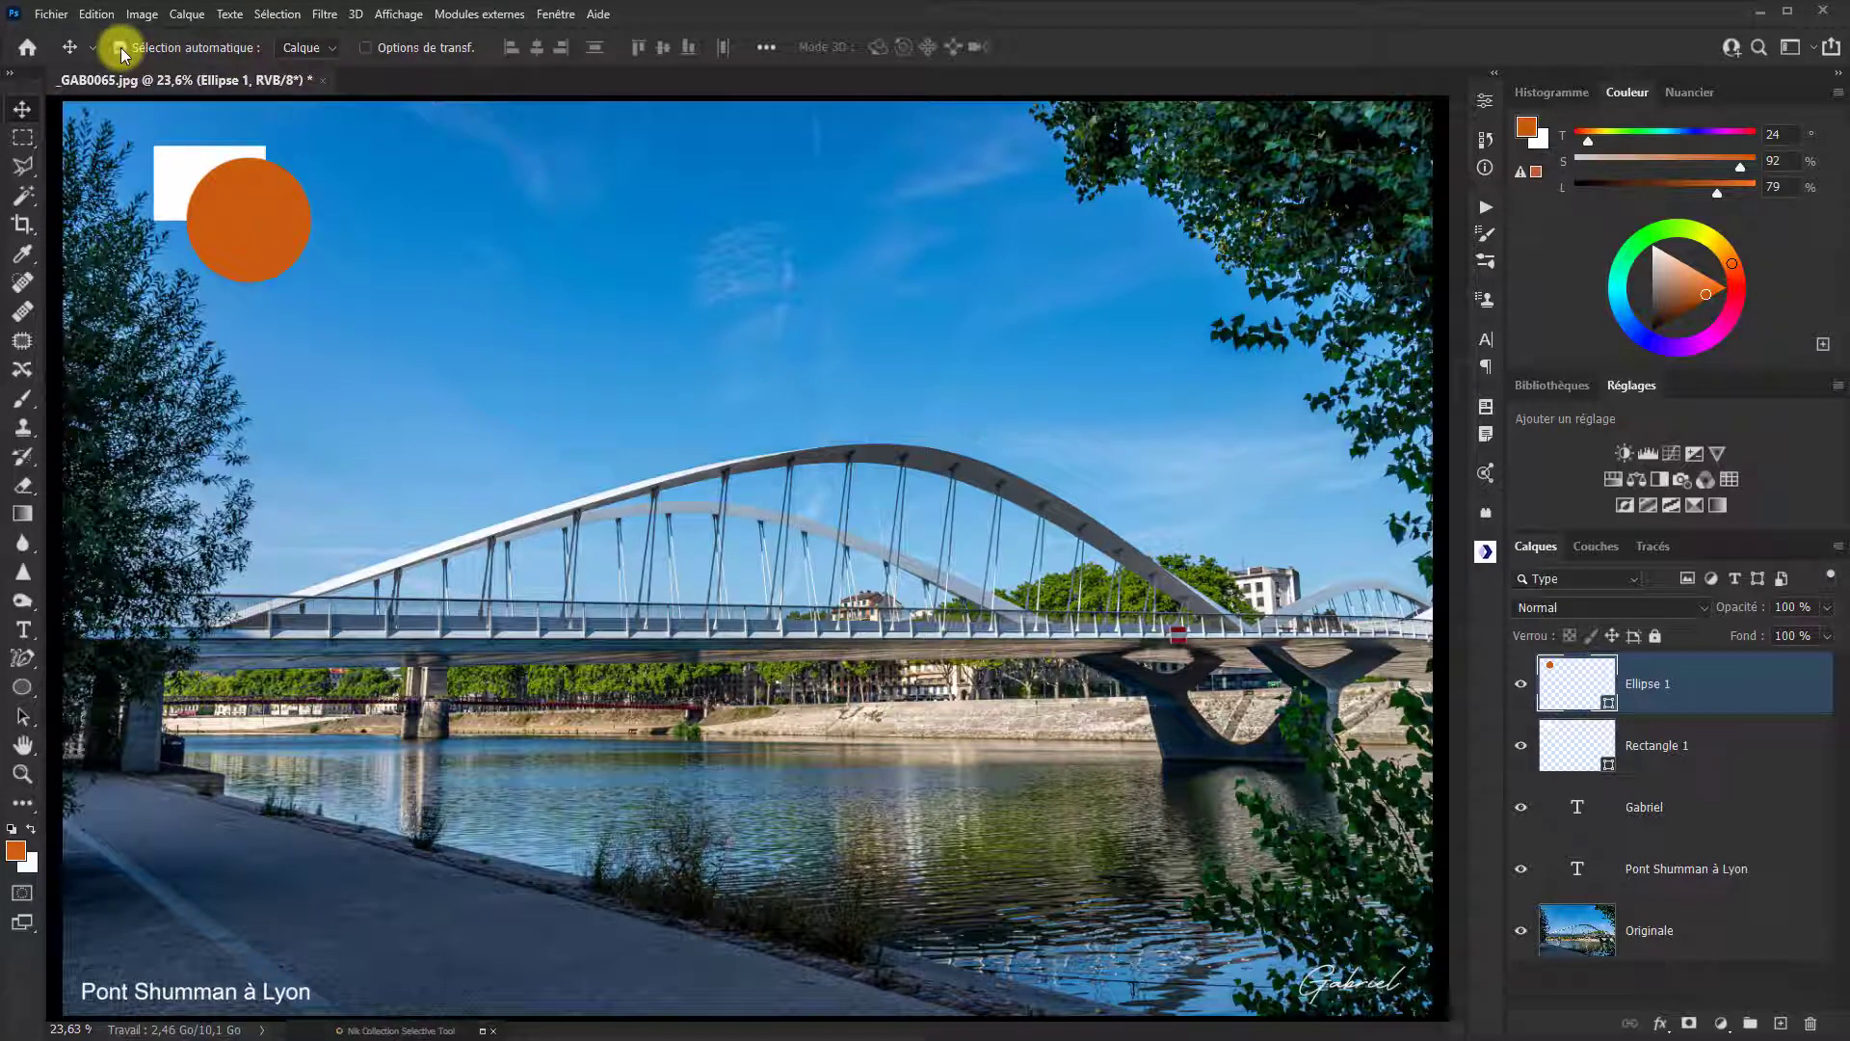
{"action": "left_click", "coordinate": [247, 232]}
{"action": "left_click", "coordinate": [182, 170]}
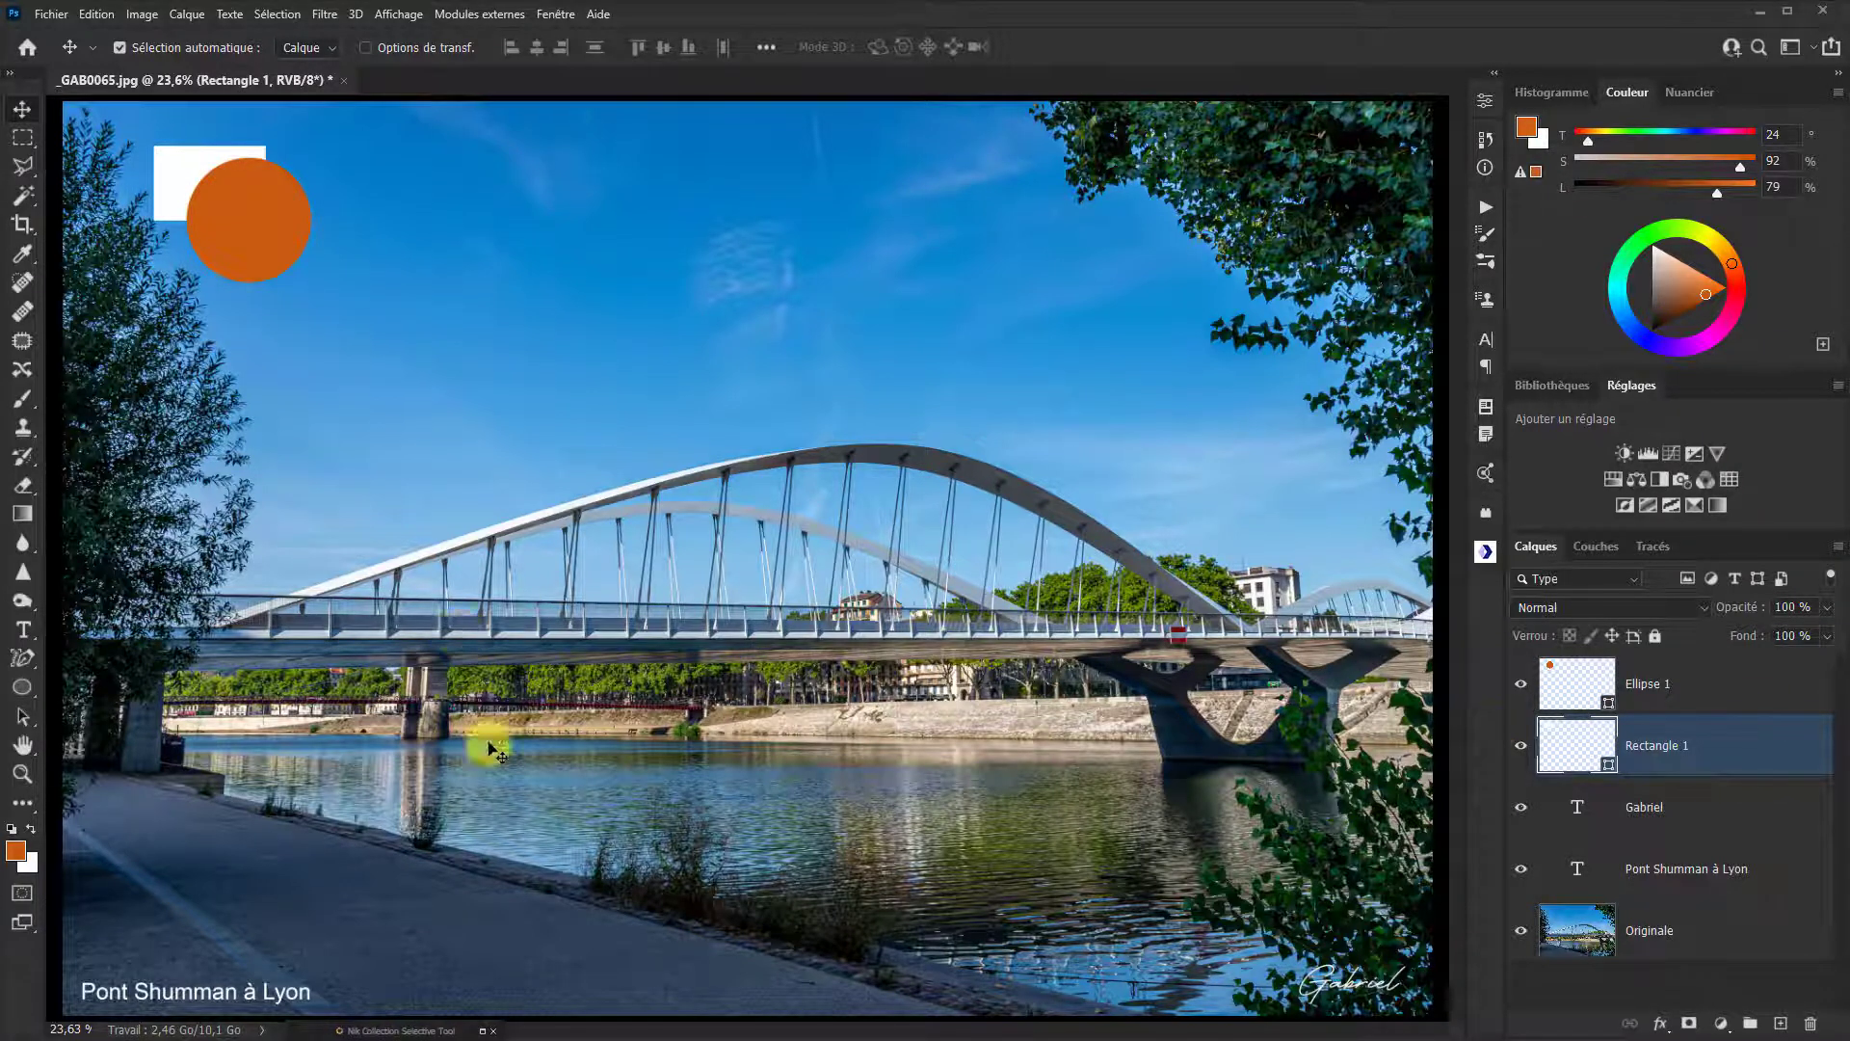
{"action": "left_click", "coordinate": [1354, 988]}
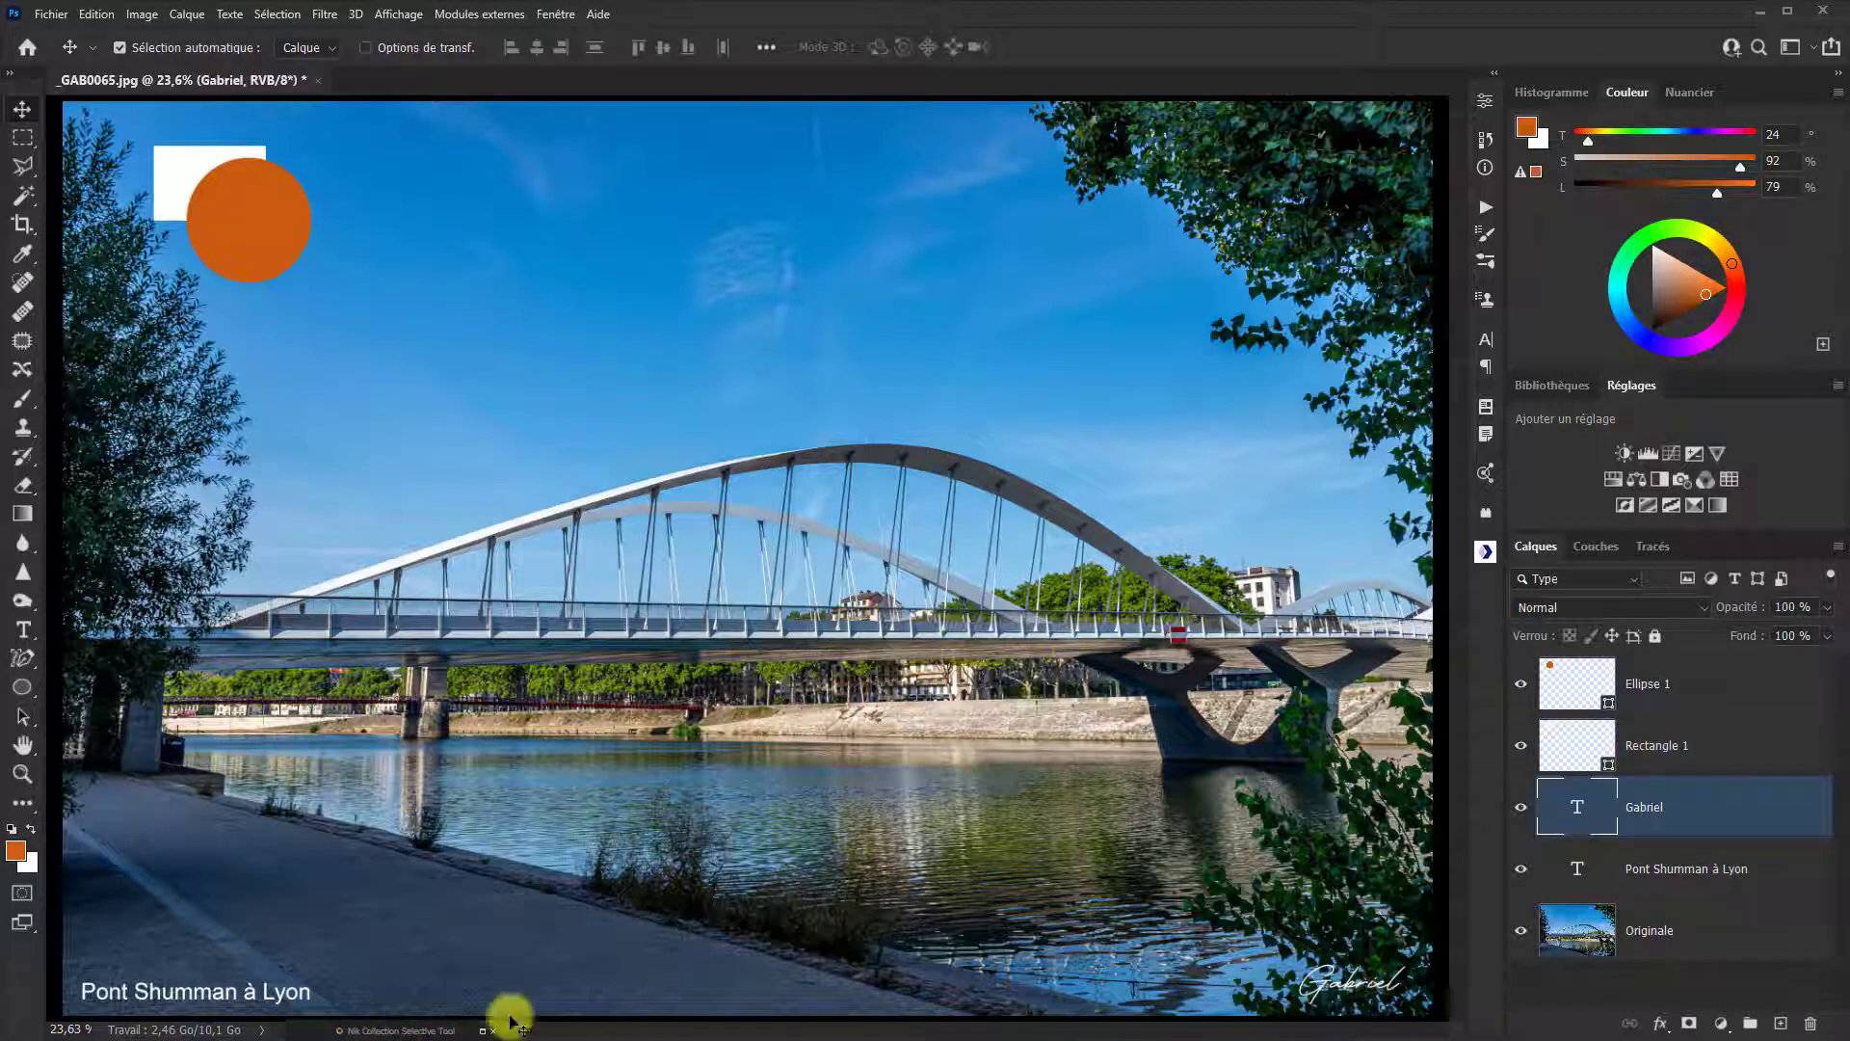
{"action": "left_click", "coordinate": [313, 995]}
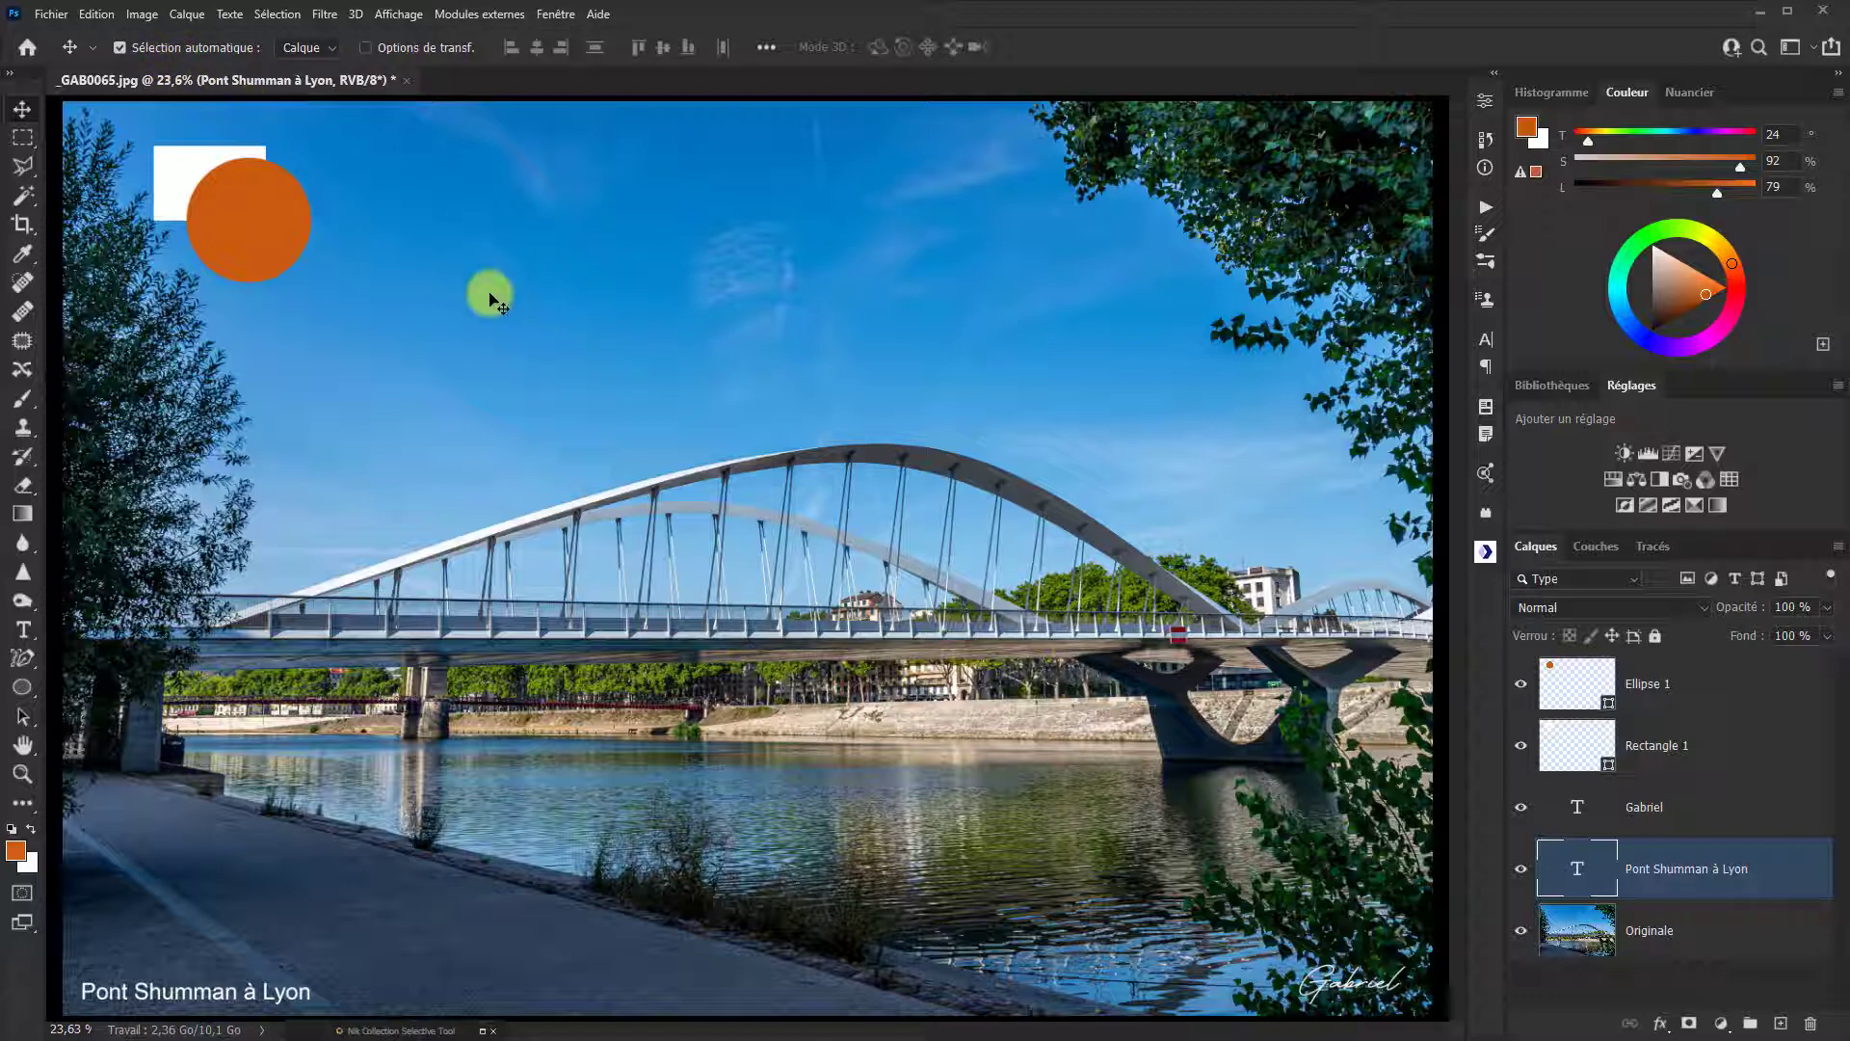
{"action": "left_click", "coordinate": [120, 48]}
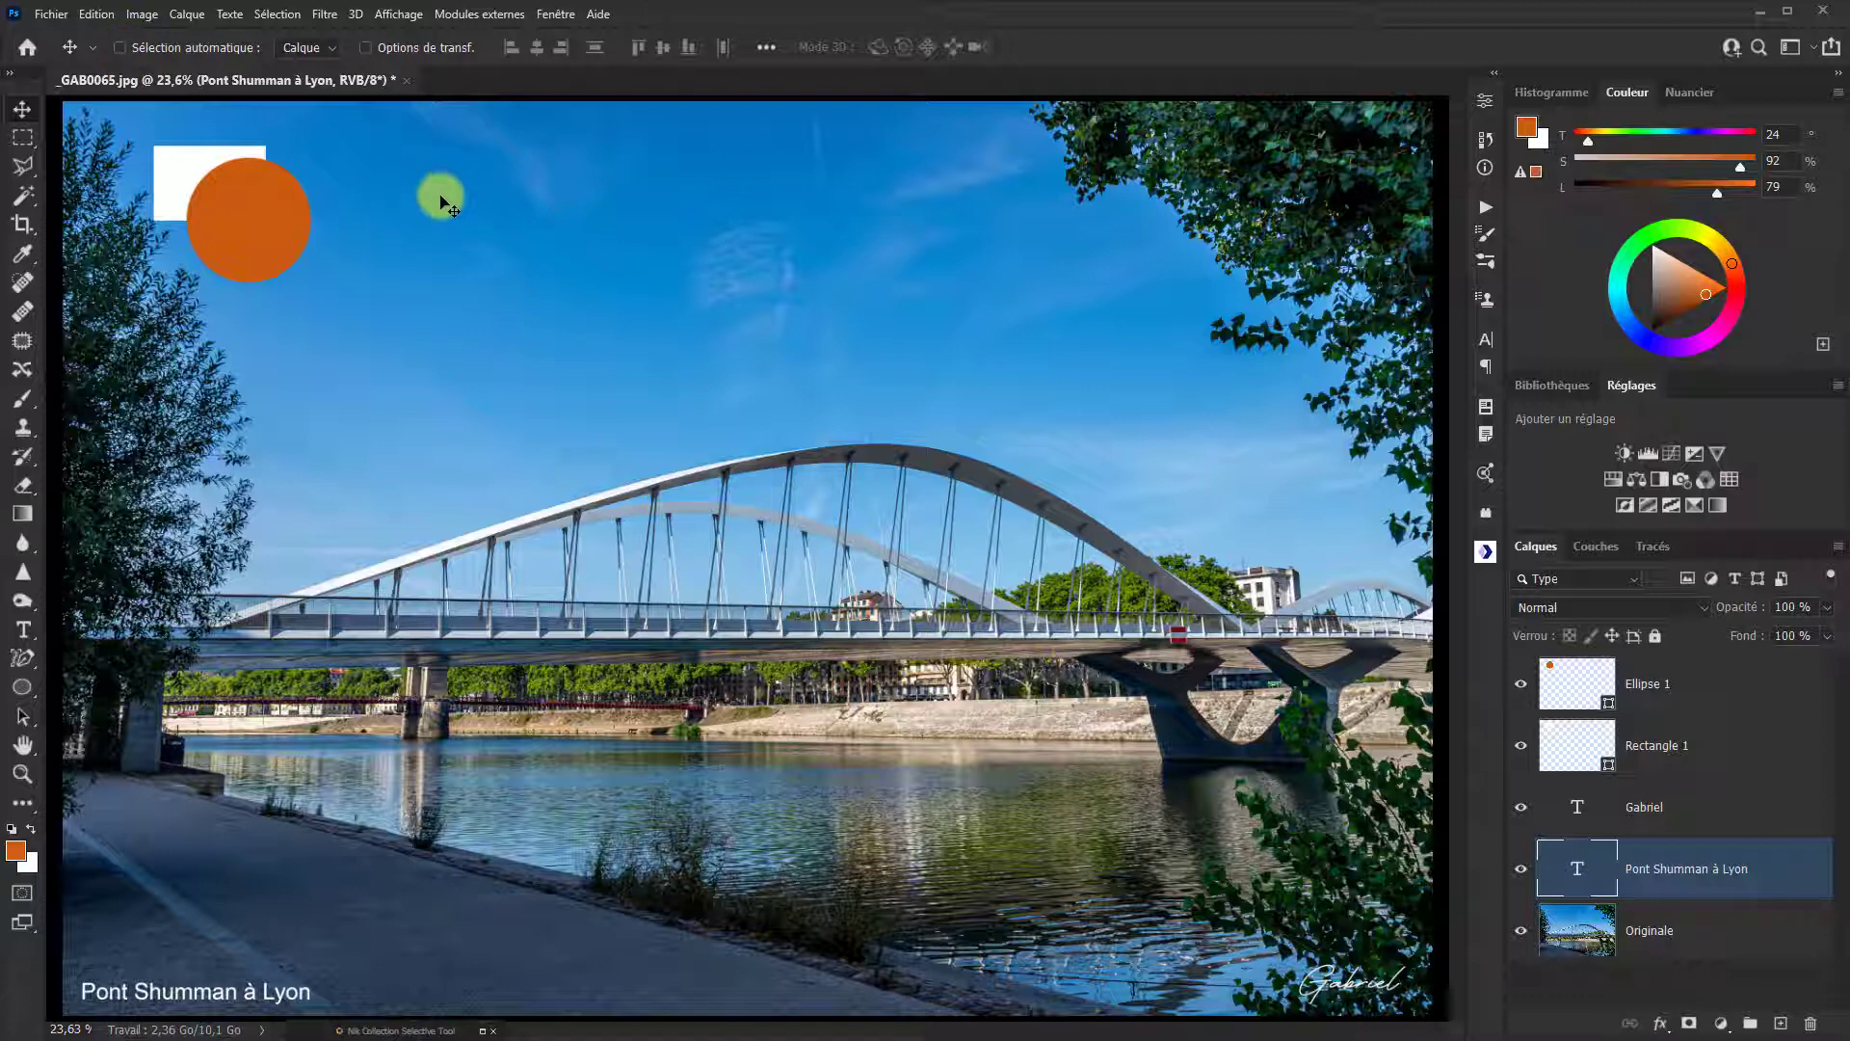
Step: Temporarily activate automatic selection to pick the orange circle's and the signature's layers directly on the canvas
{"action": "key", "text": "ctrl"}
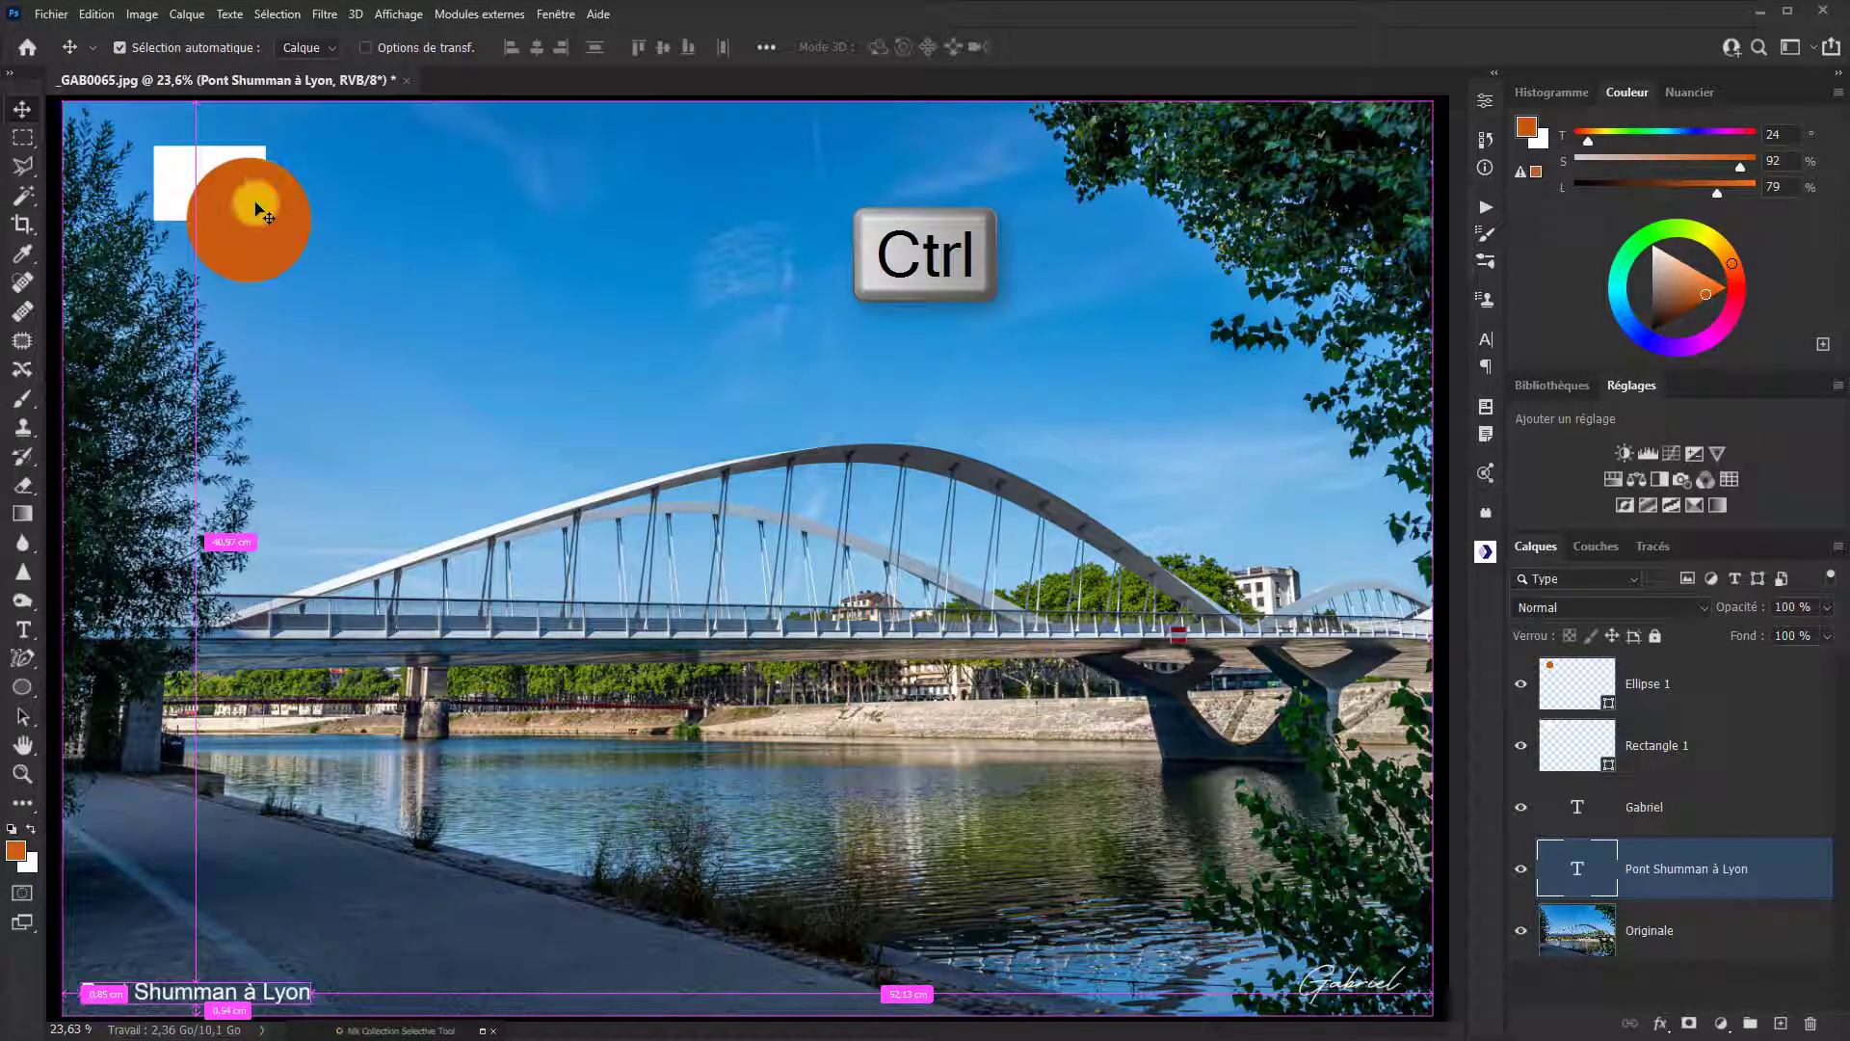
{"action": "left_click", "coordinate": [281, 186], "text": "ctrl"}
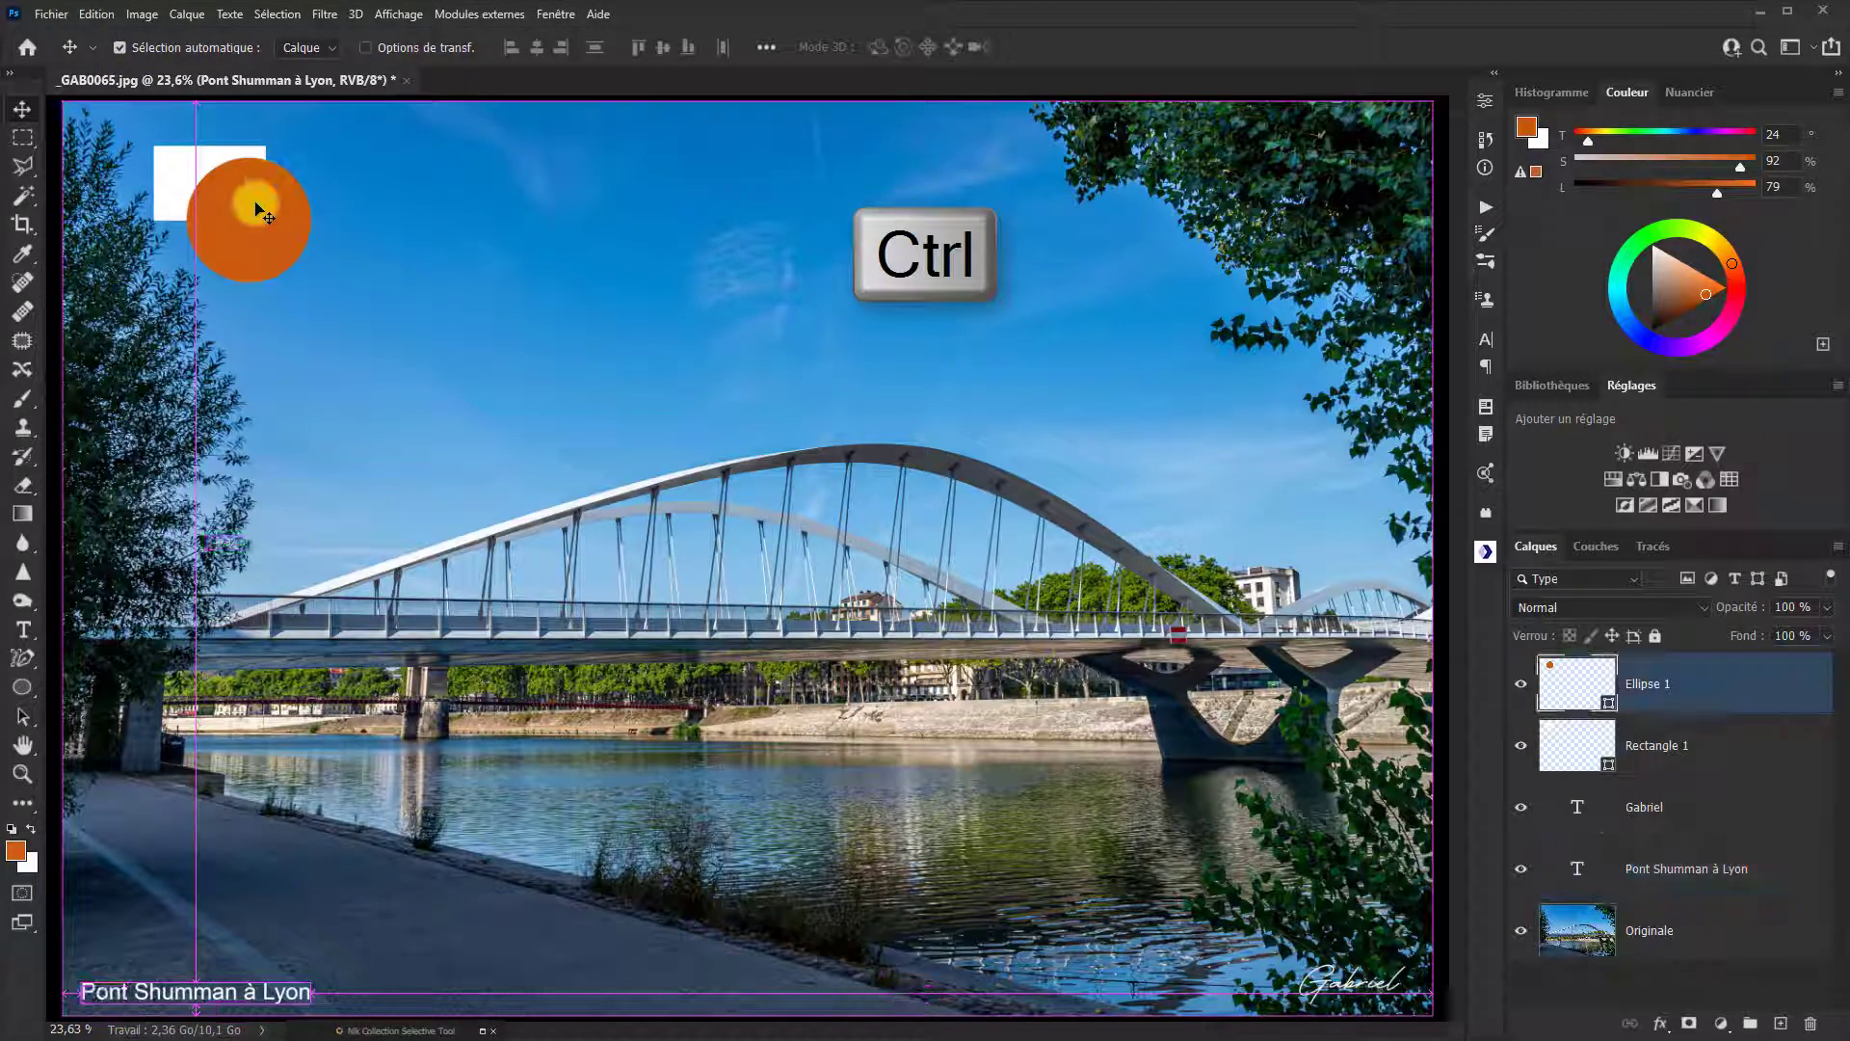
{"action": "left_click", "coordinate": [1306, 980], "text": "ctrl"}
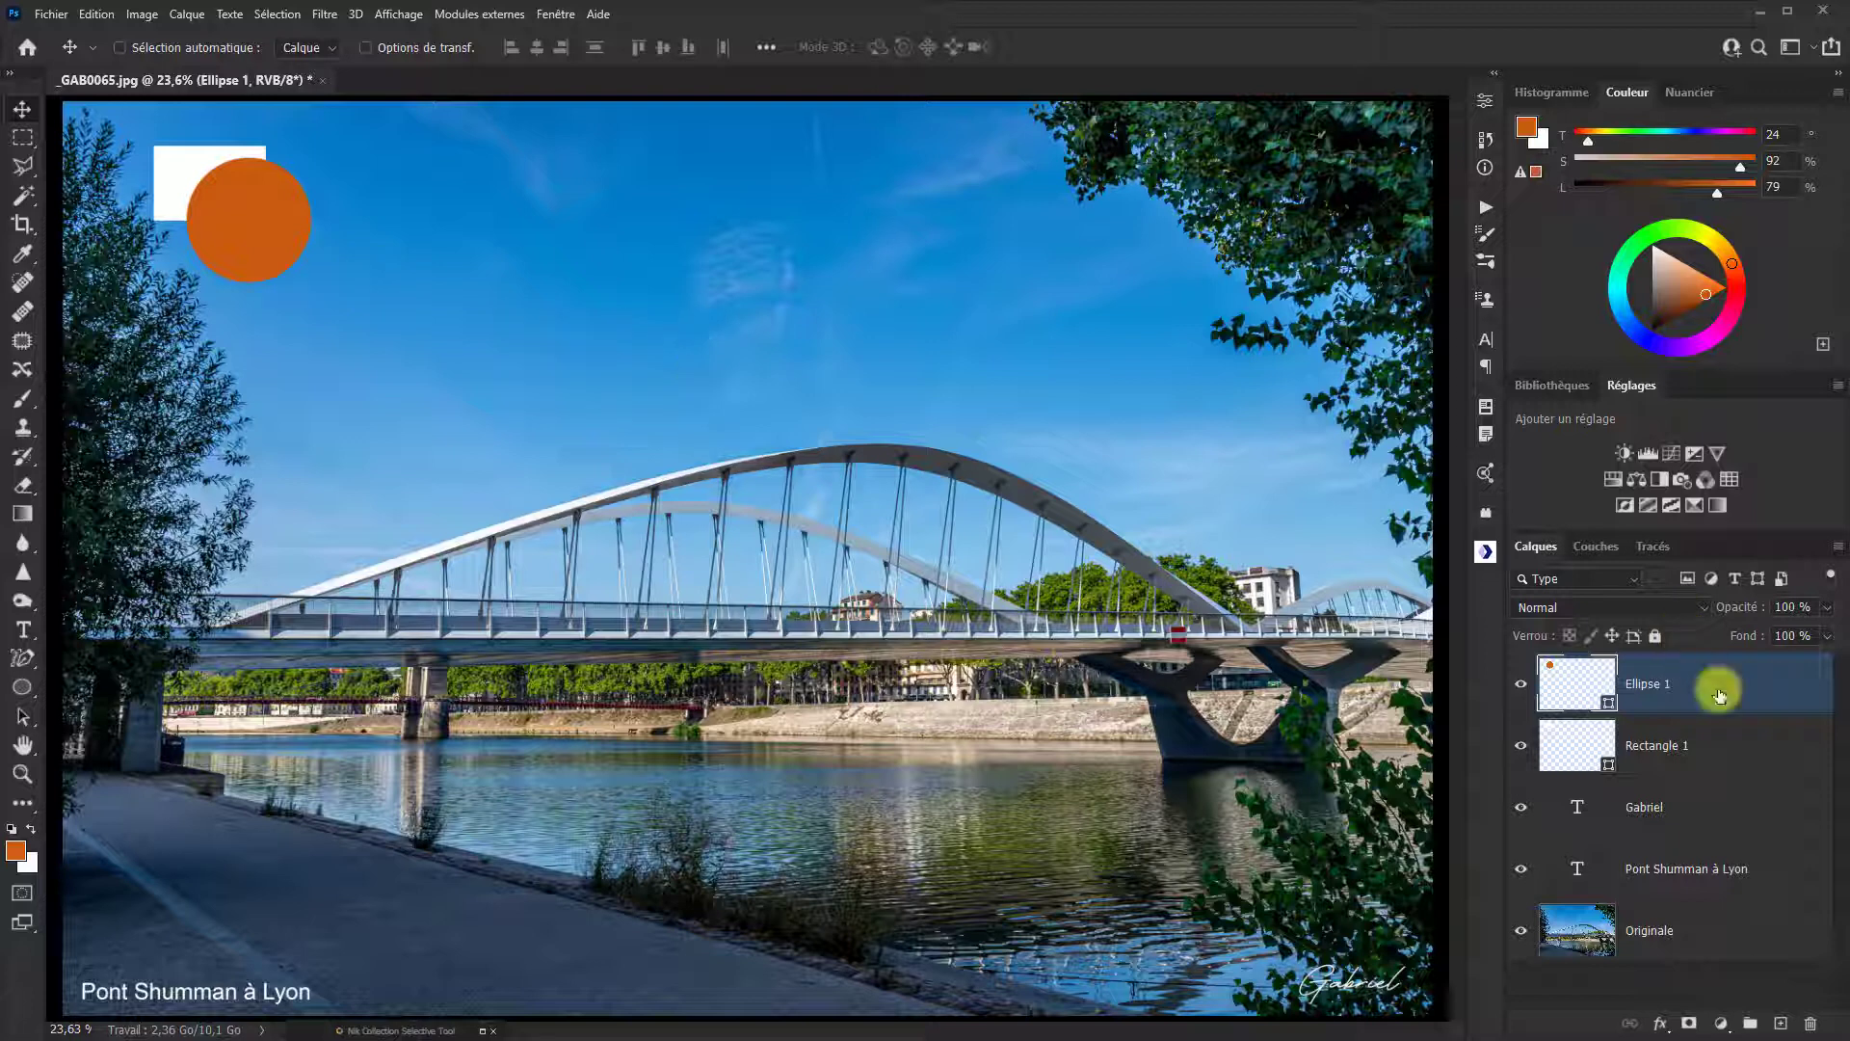
Step: Turn on the display of layer edges to outline the contents of the Ellipse 1 layer
{"action": "left_click", "coordinate": [398, 21]}
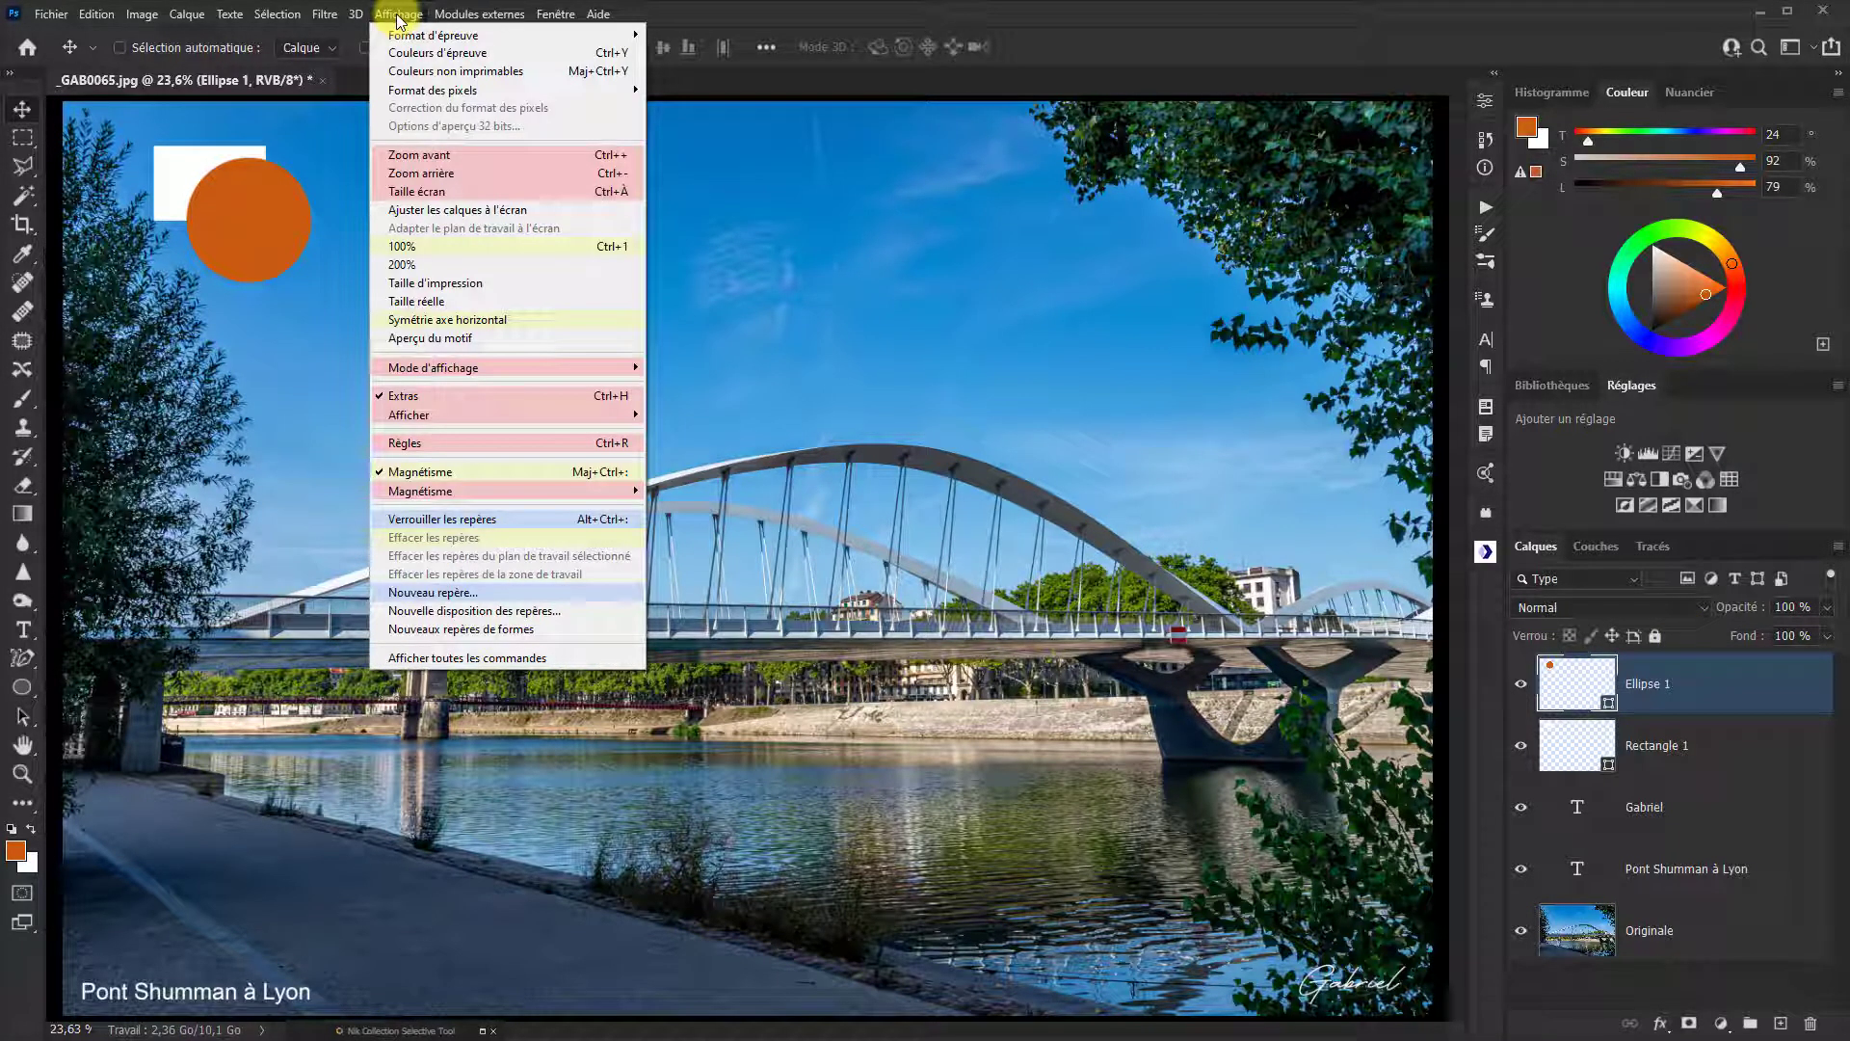
{"action": "mouse_move", "coordinate": [434, 414]}
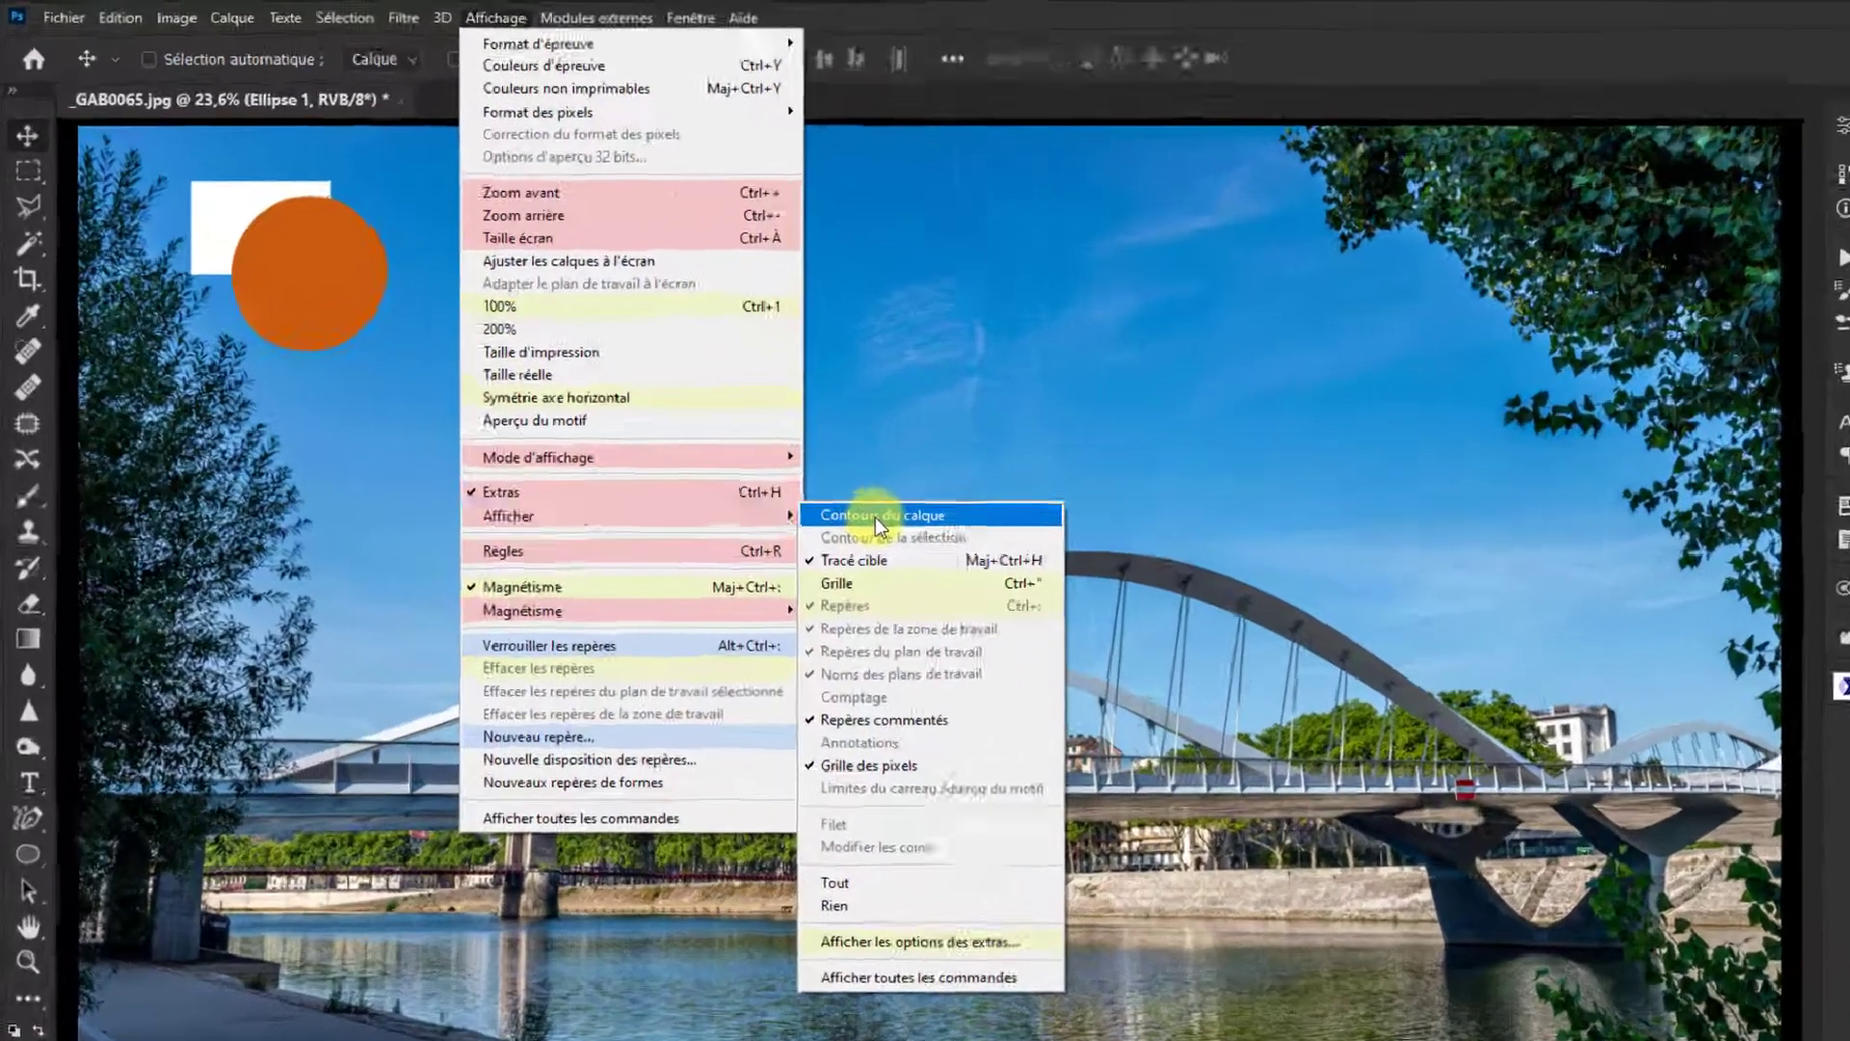
{"action": "left_click", "coordinate": [703, 415]}
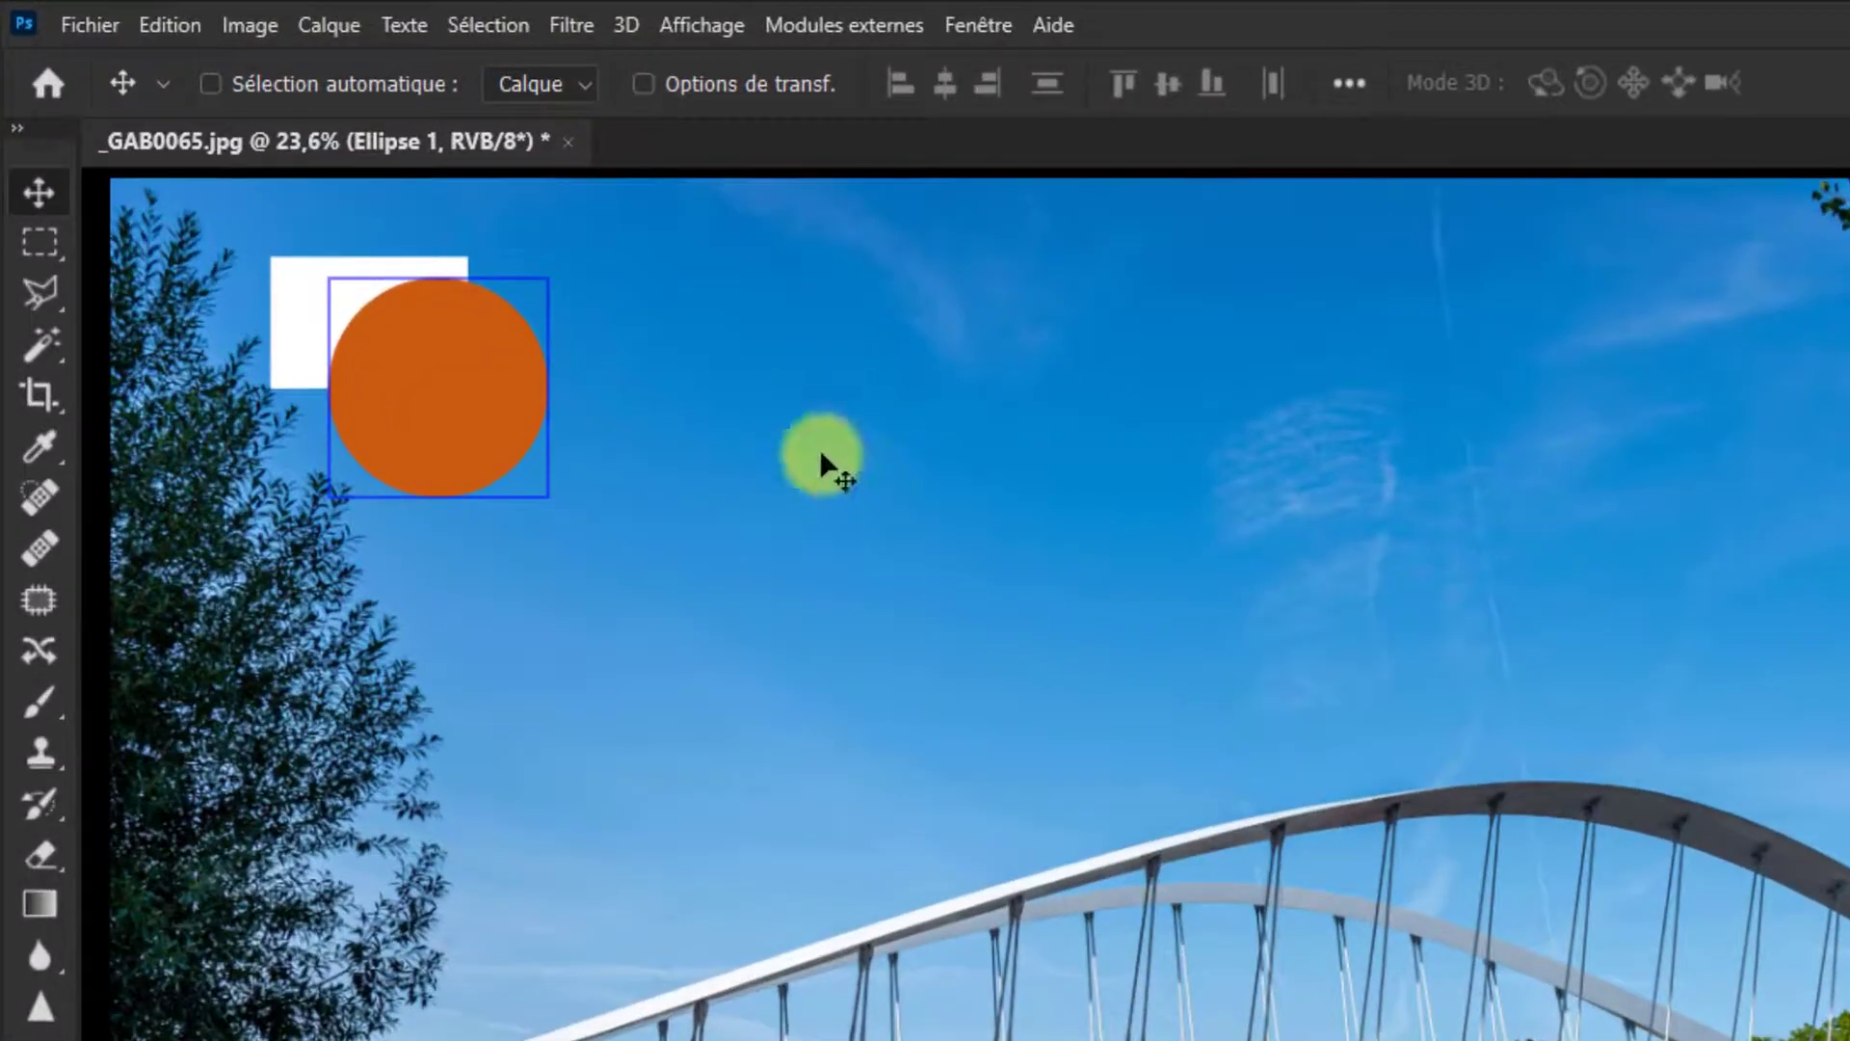
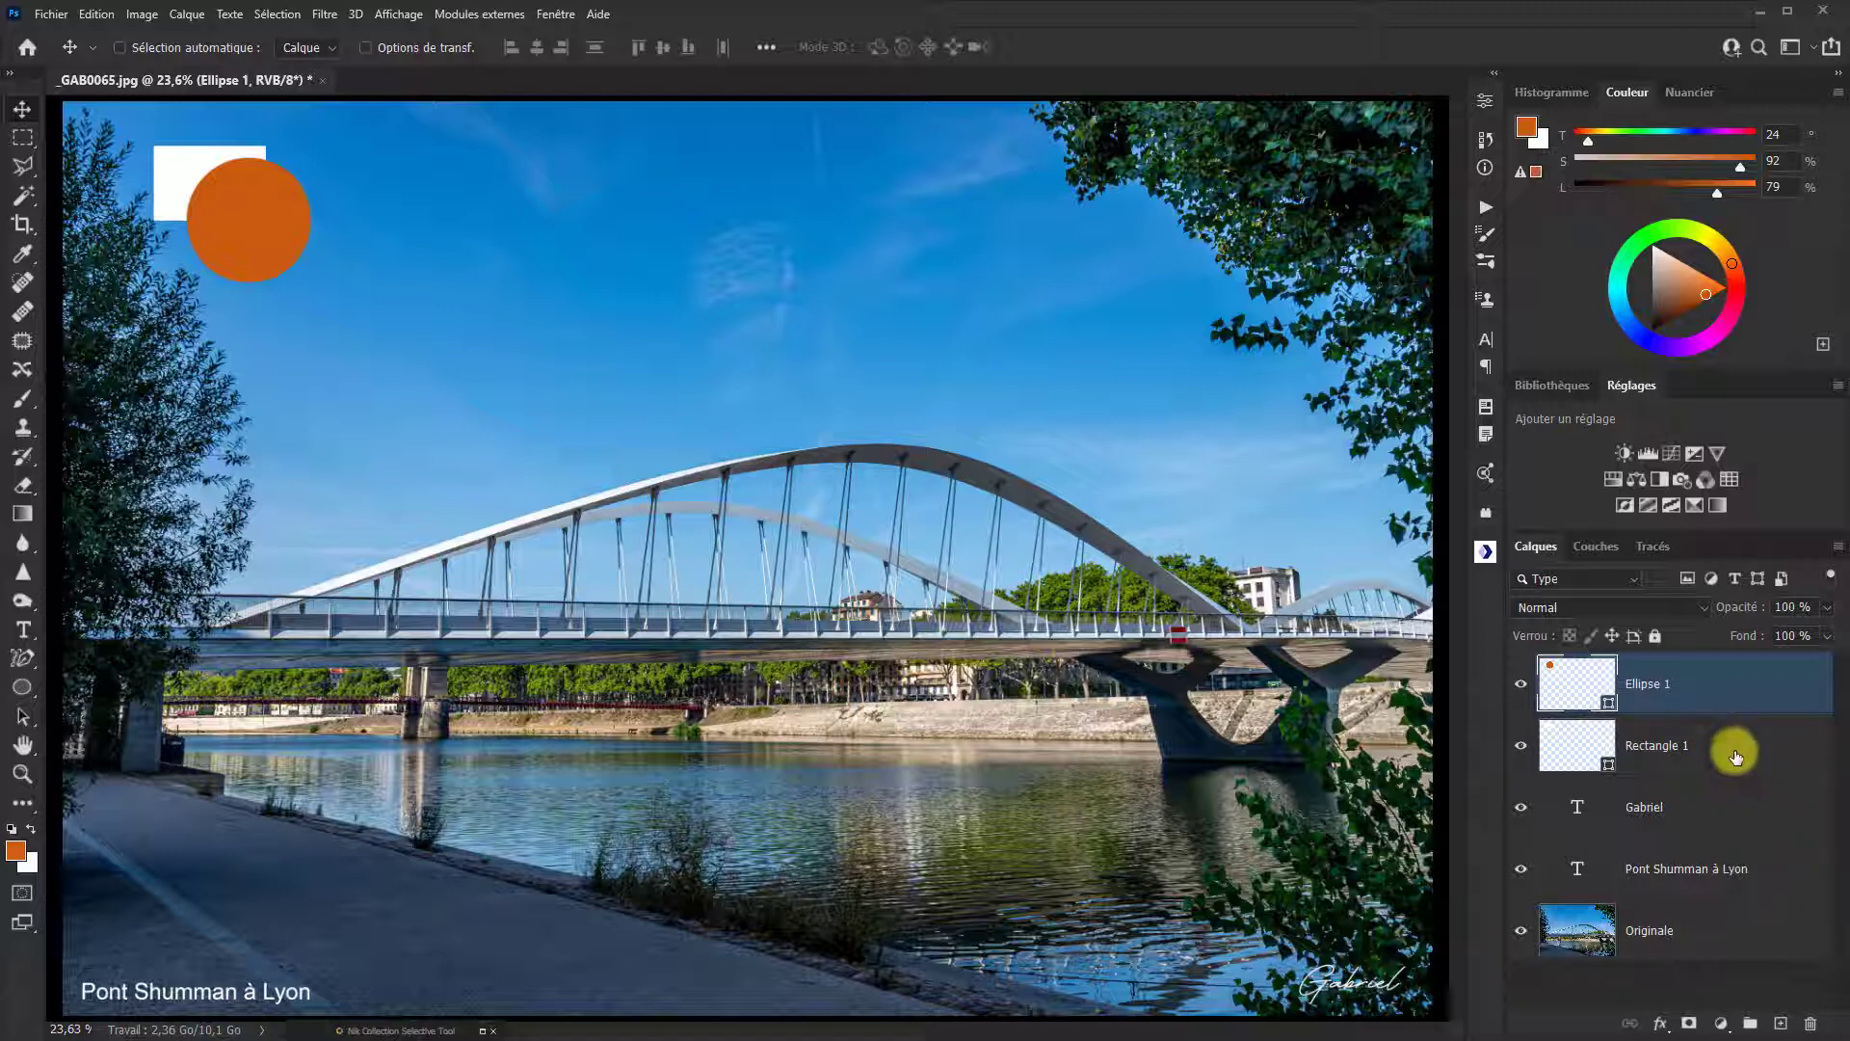
Step: Select the Ellipse 1 and Rectangle 1 layers together and link them
{"action": "left_click", "coordinate": [1742, 755], "text": "shift"}
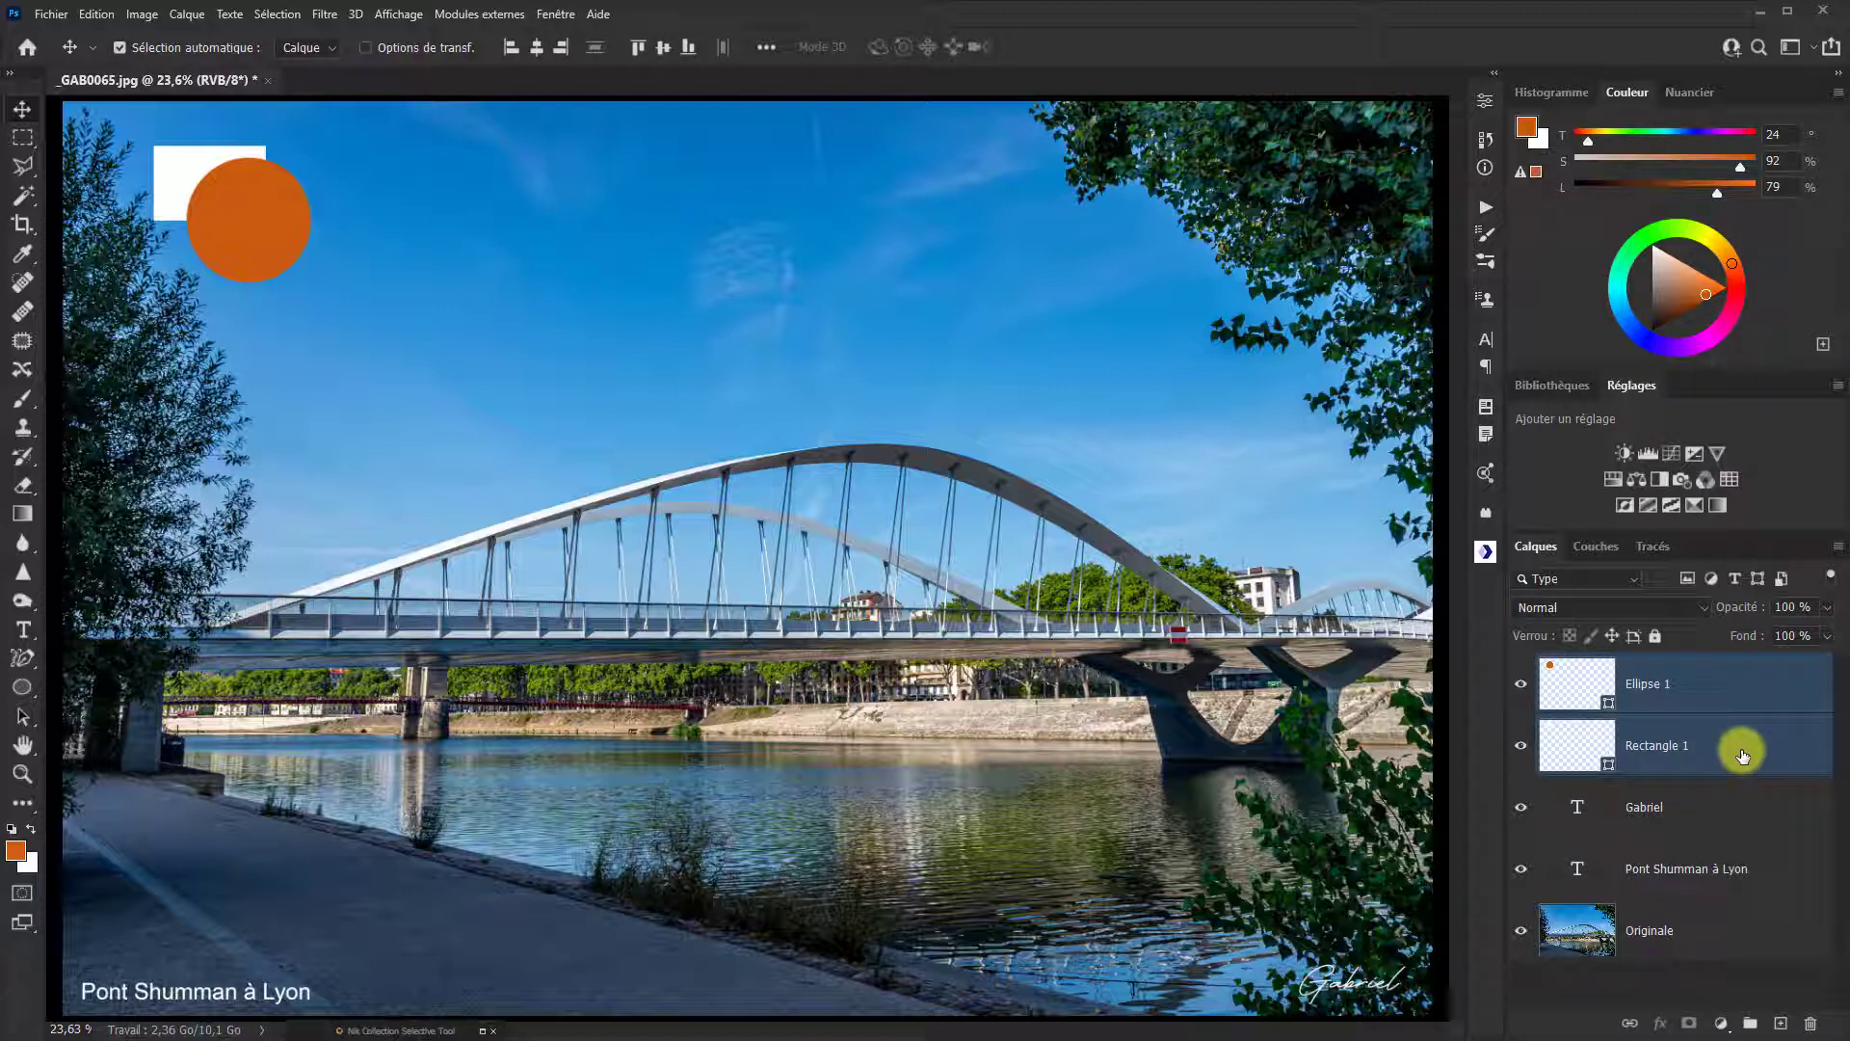
{"action": "key", "text": "ctrl"}
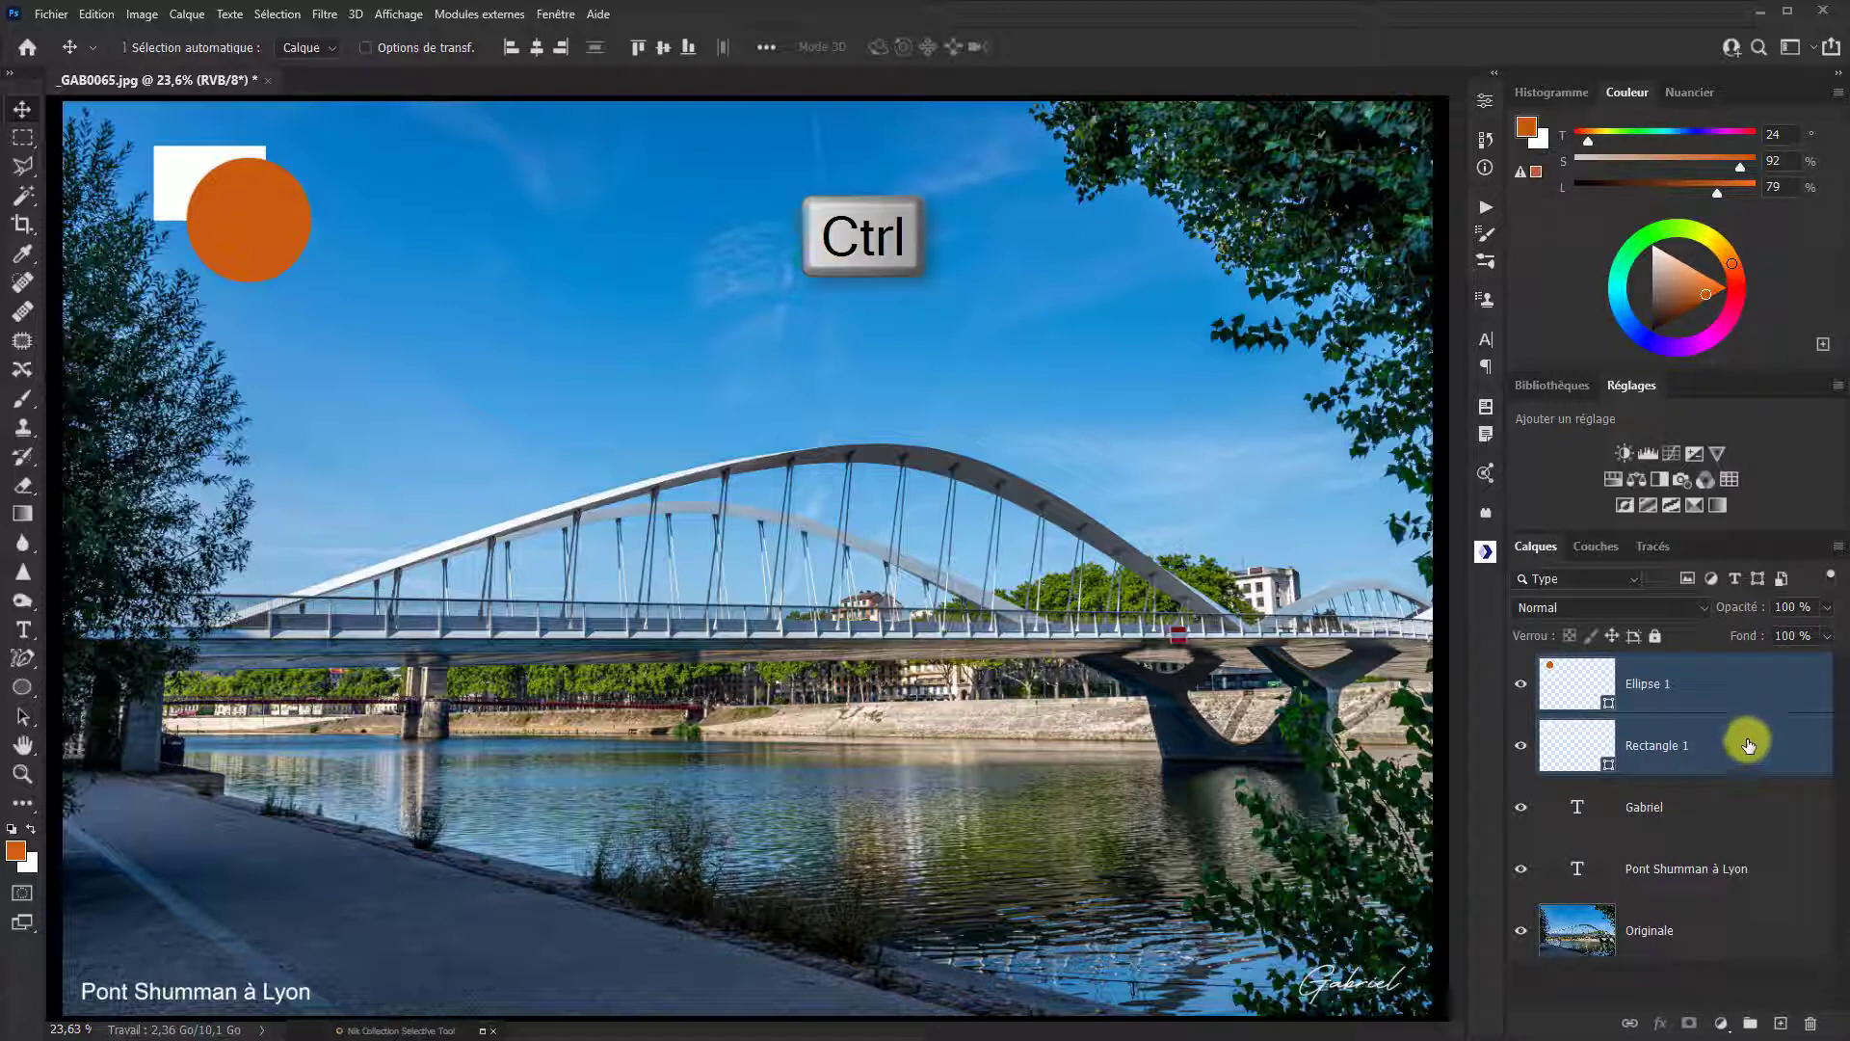
{"action": "right_click", "coordinate": [1749, 743]}
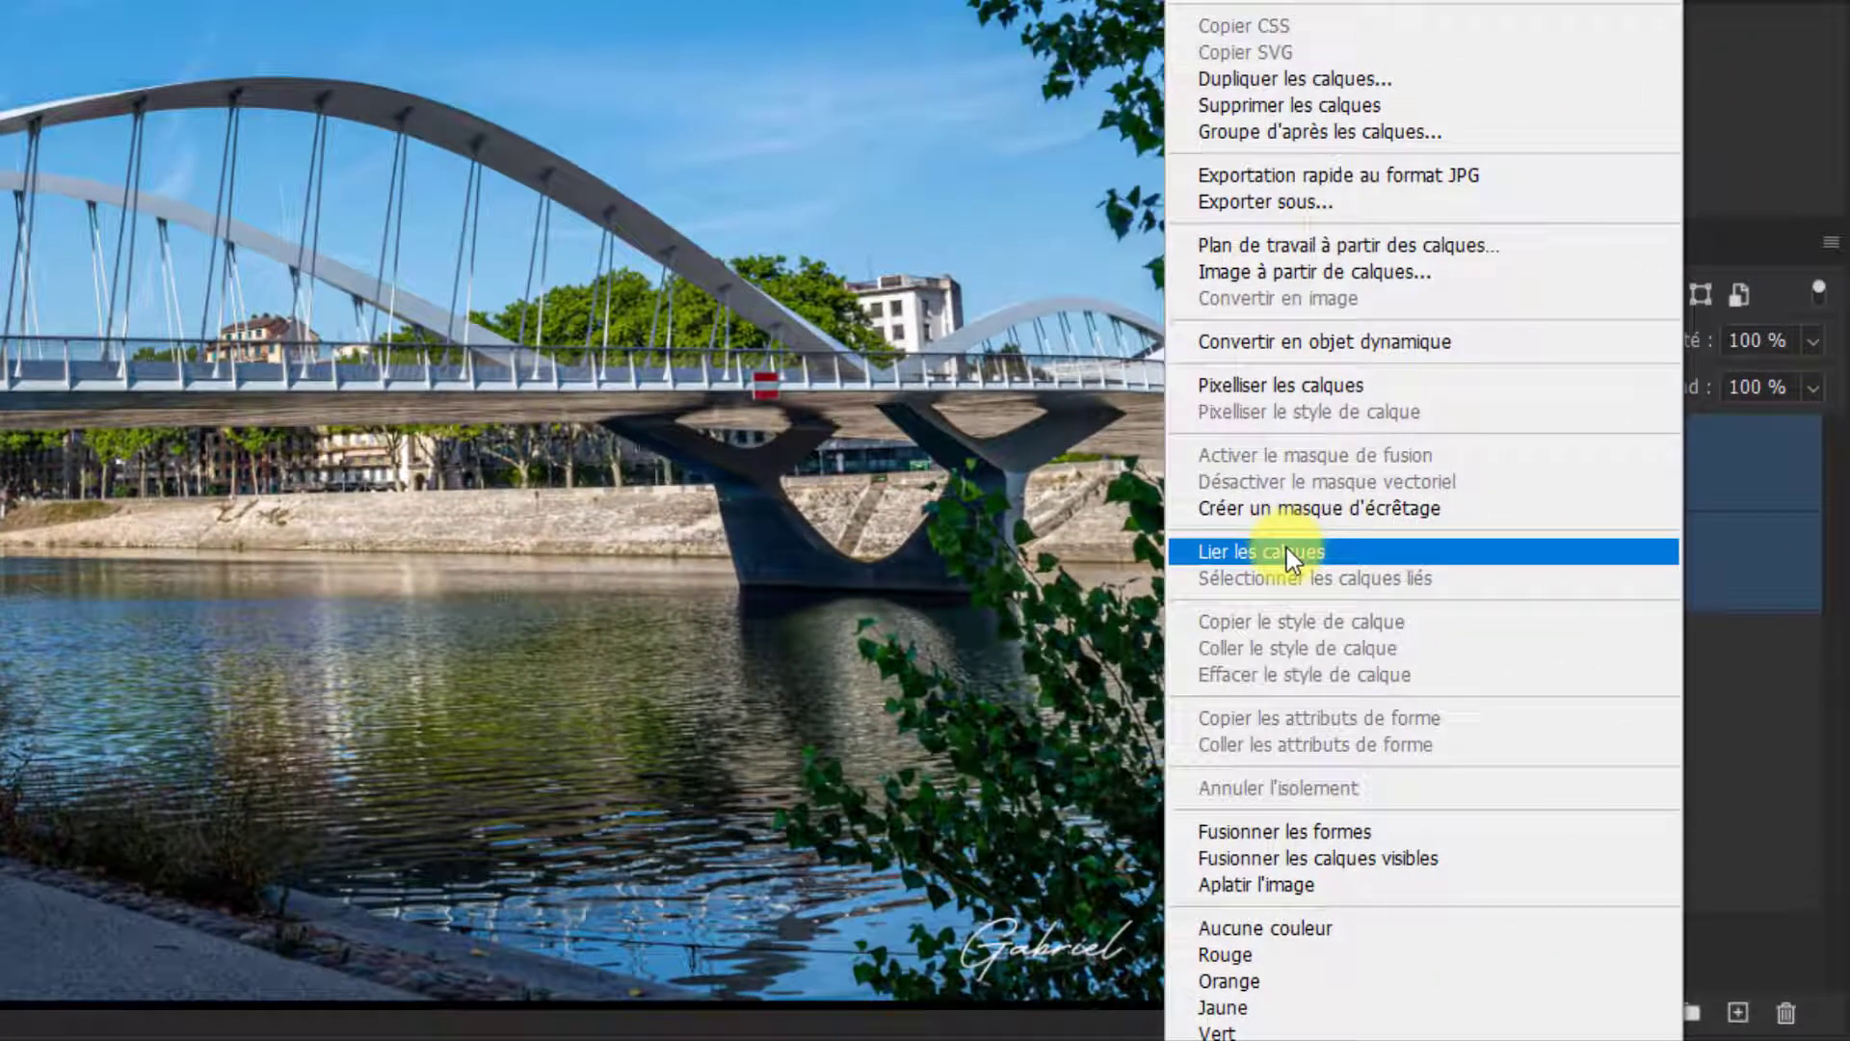
{"action": "left_click", "coordinate": [1286, 551]}
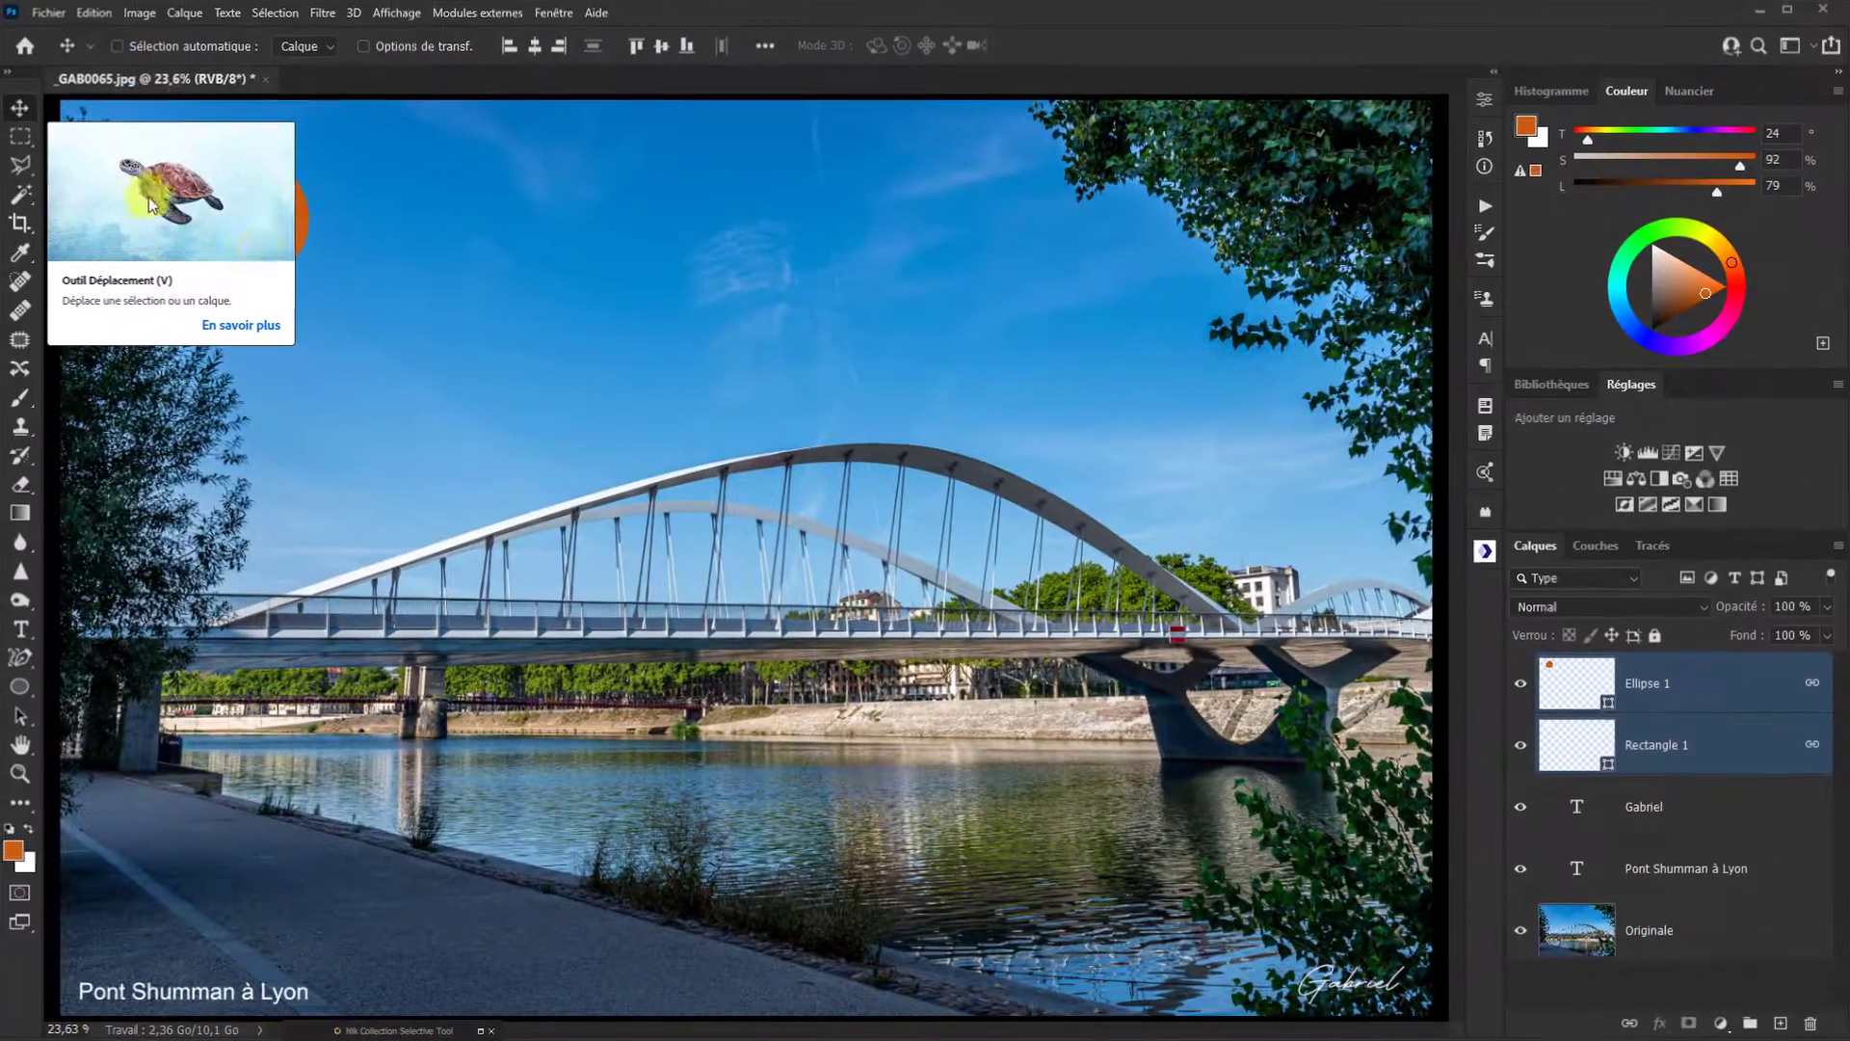
Step: Select only the Rectangle 1 layer and move it slightly down together with its linked circle
{"action": "left_click_drag", "start_coordinate": [274, 240], "coordinate": [1744, 747]}
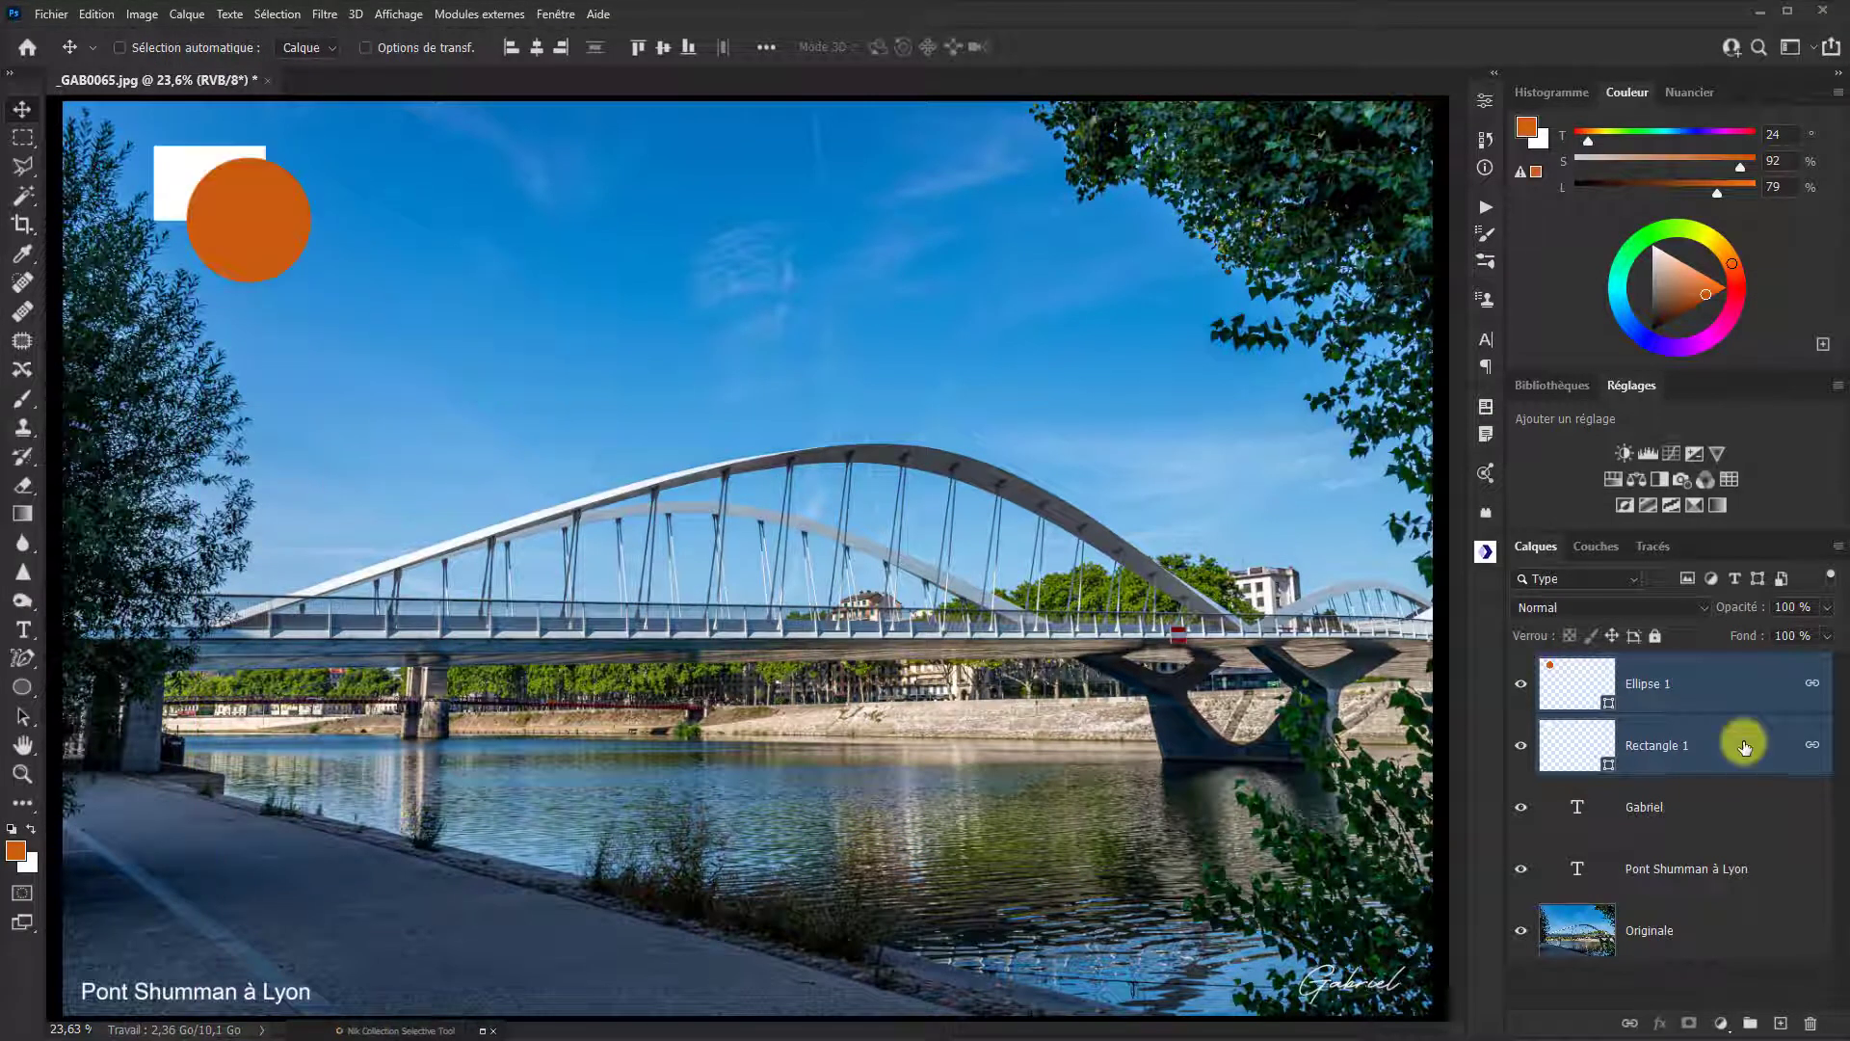
{"action": "left_click", "coordinate": [1743, 746]}
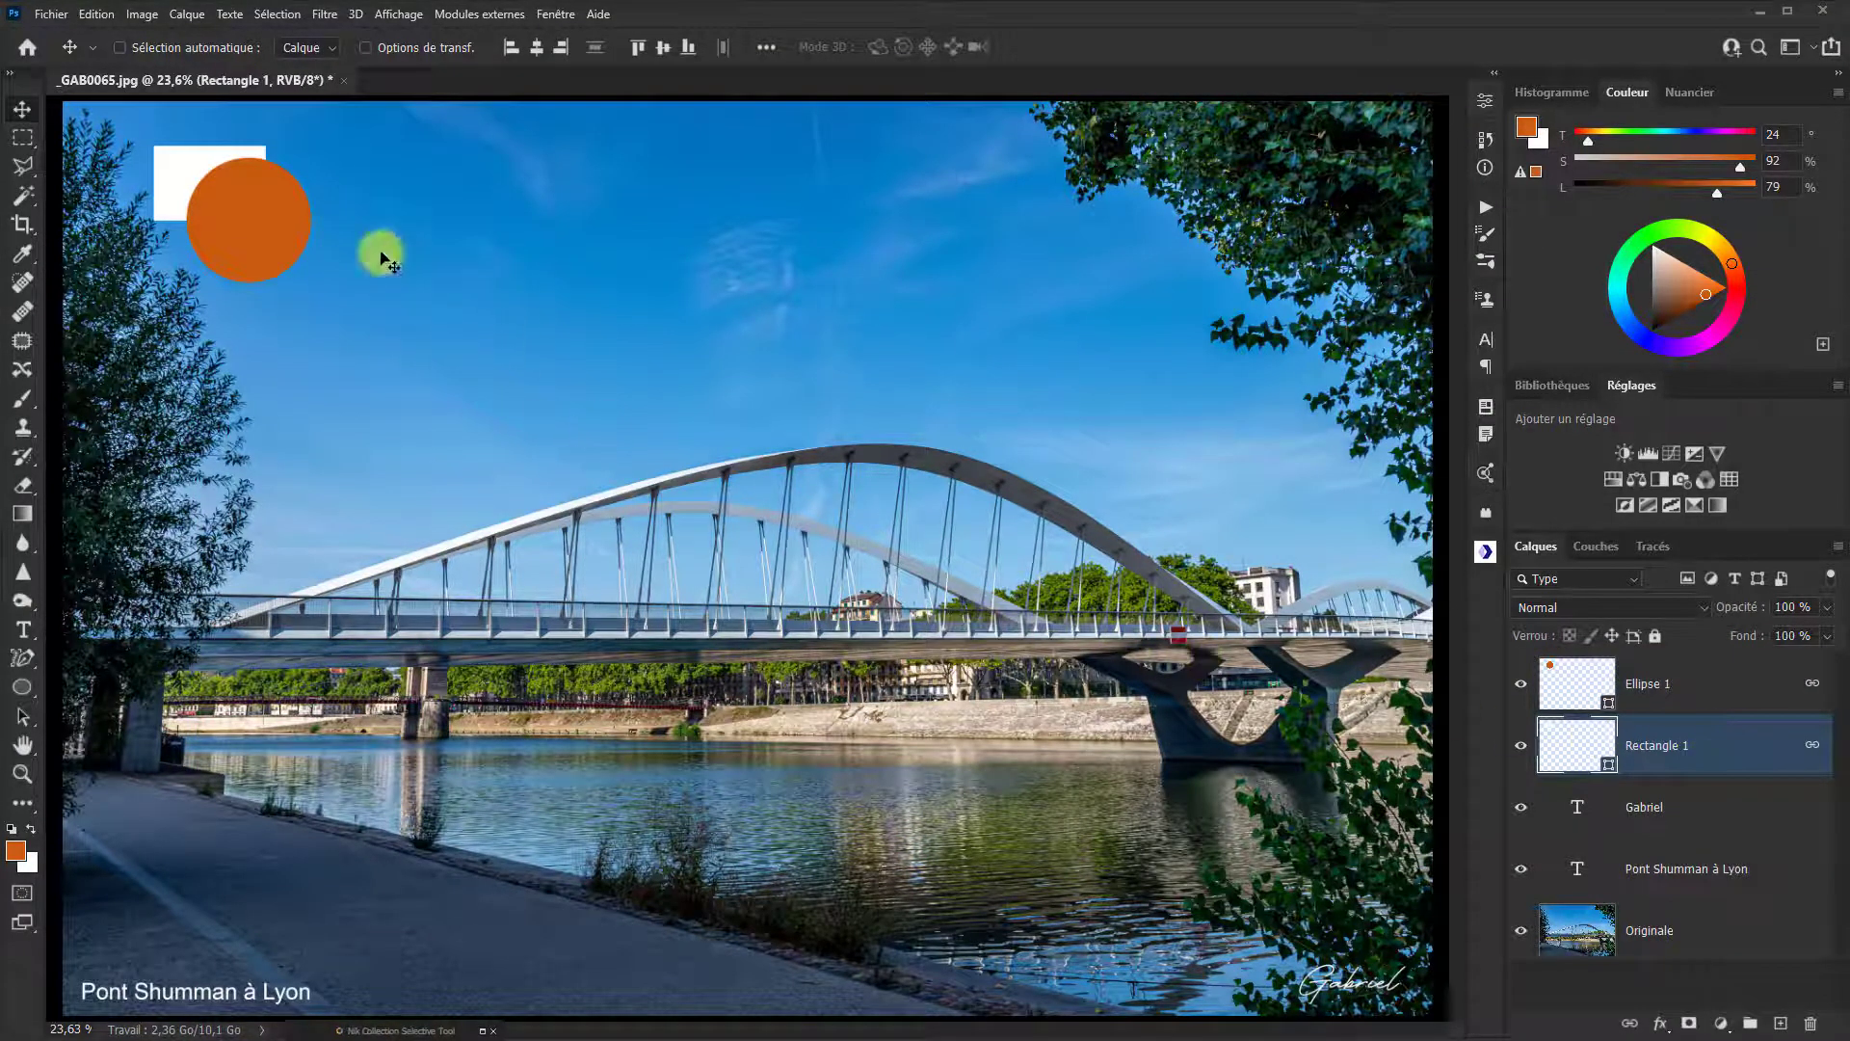
{"action": "mouse_move", "coordinate": [205, 195]}
{"action": "left_mouse_down"}
{"action": "mouse_move", "coordinate": [419, 307]}
{"action": "mouse_move", "coordinate": [177, 195]}
{"action": "left_mouse_up"}
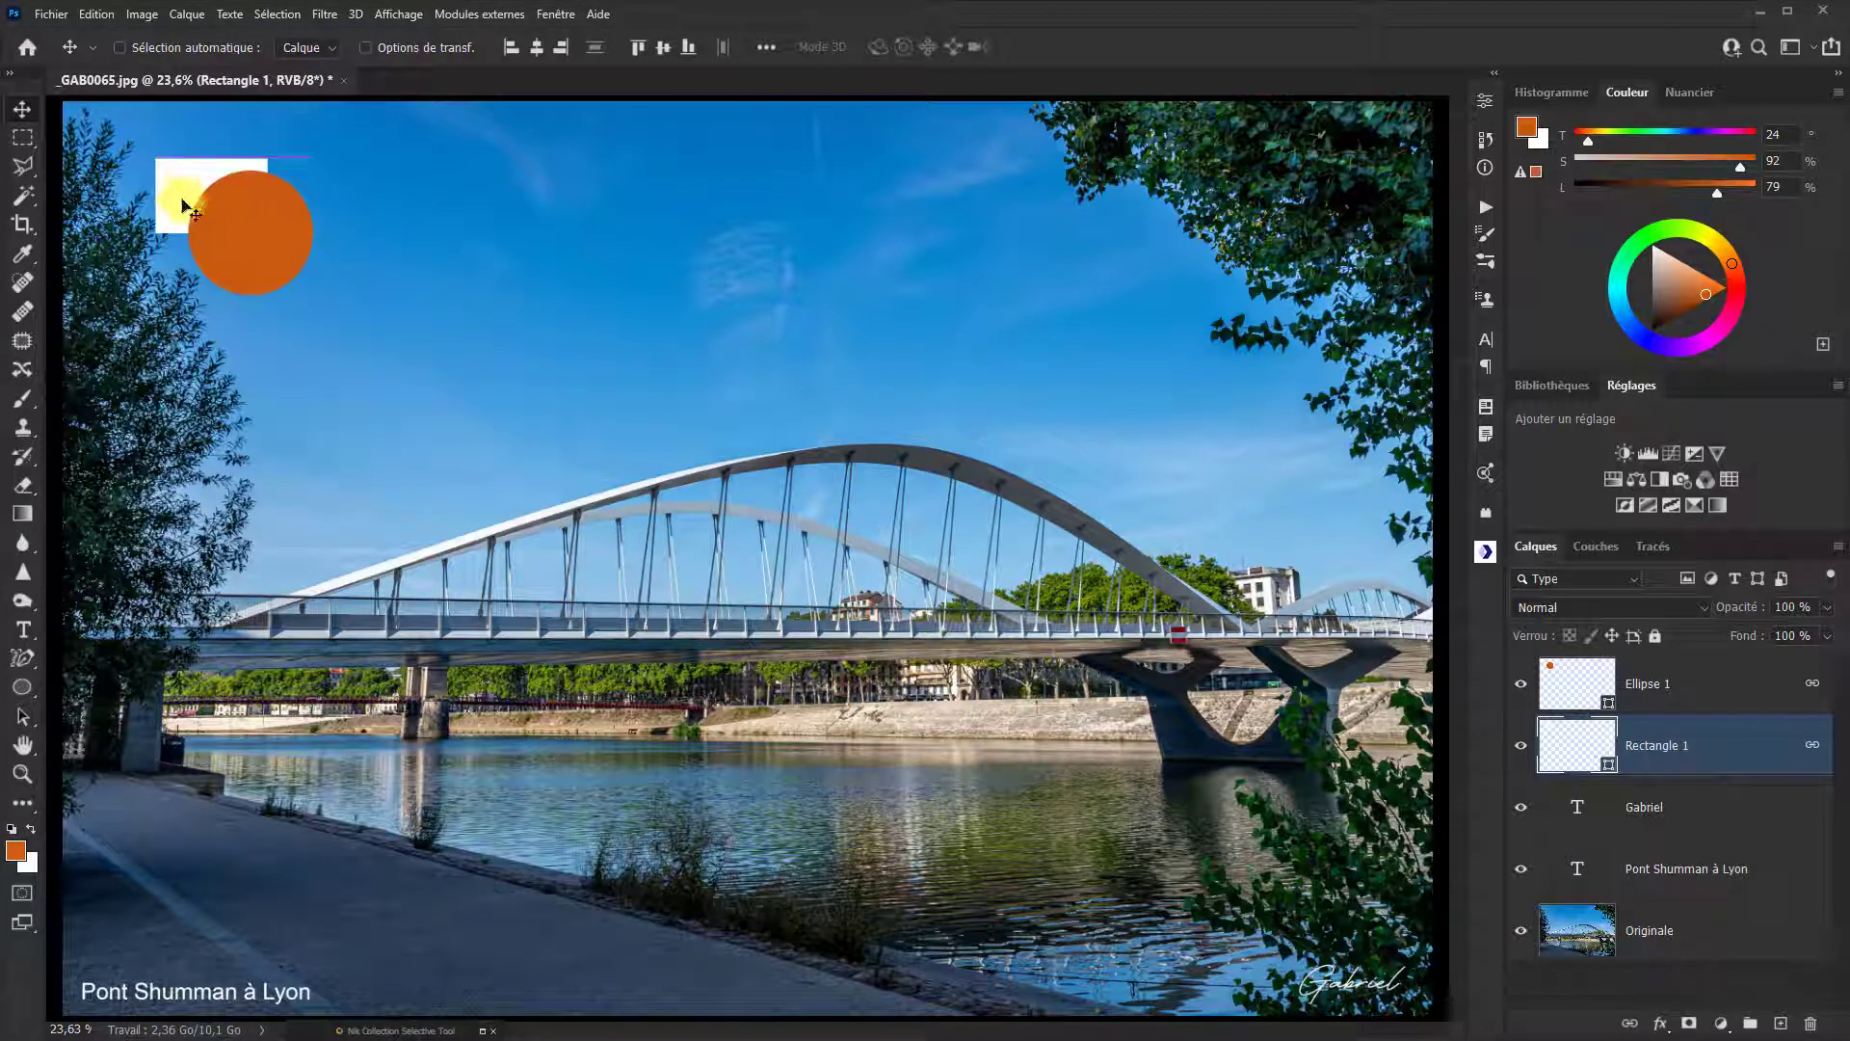
Step: Select the linked Ellipse 1 and Rectangle 1 layers and break the link between them
{"action": "left_click", "coordinate": [1771, 688], "text": "shift"}
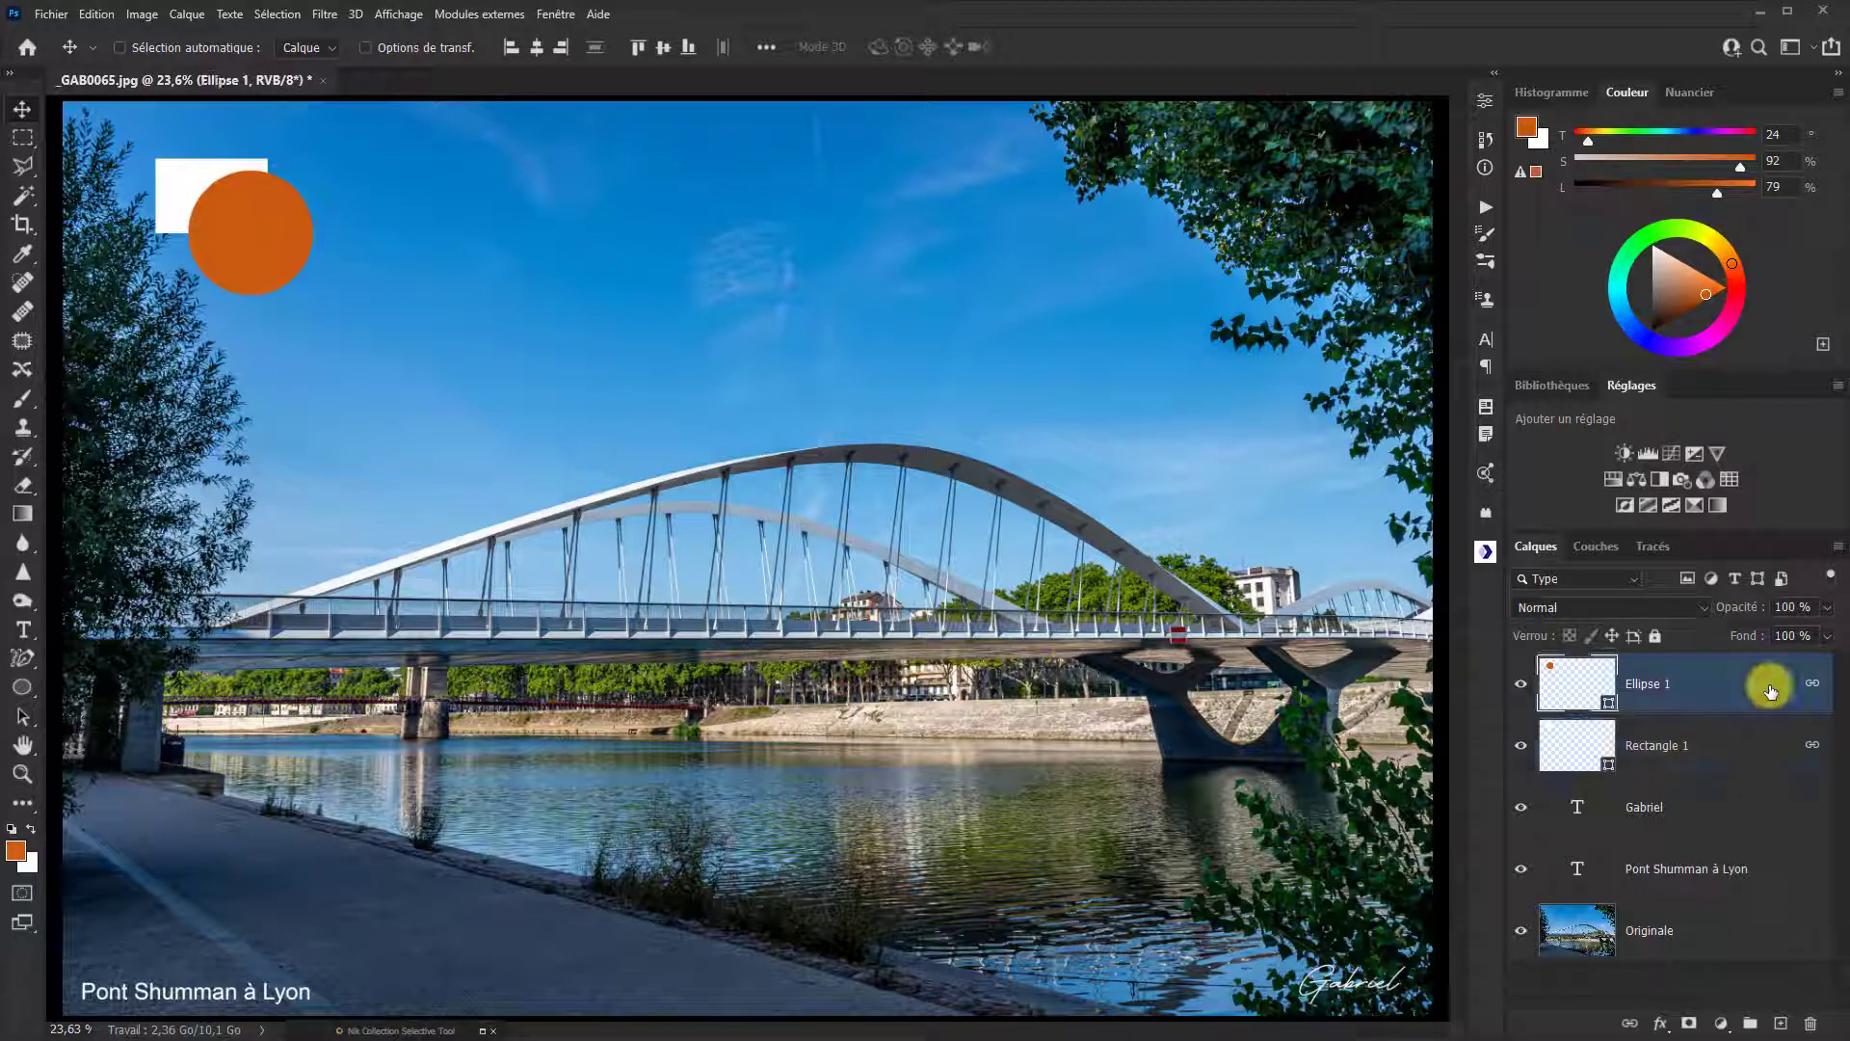
{"action": "right_click", "coordinate": [1763, 742]}
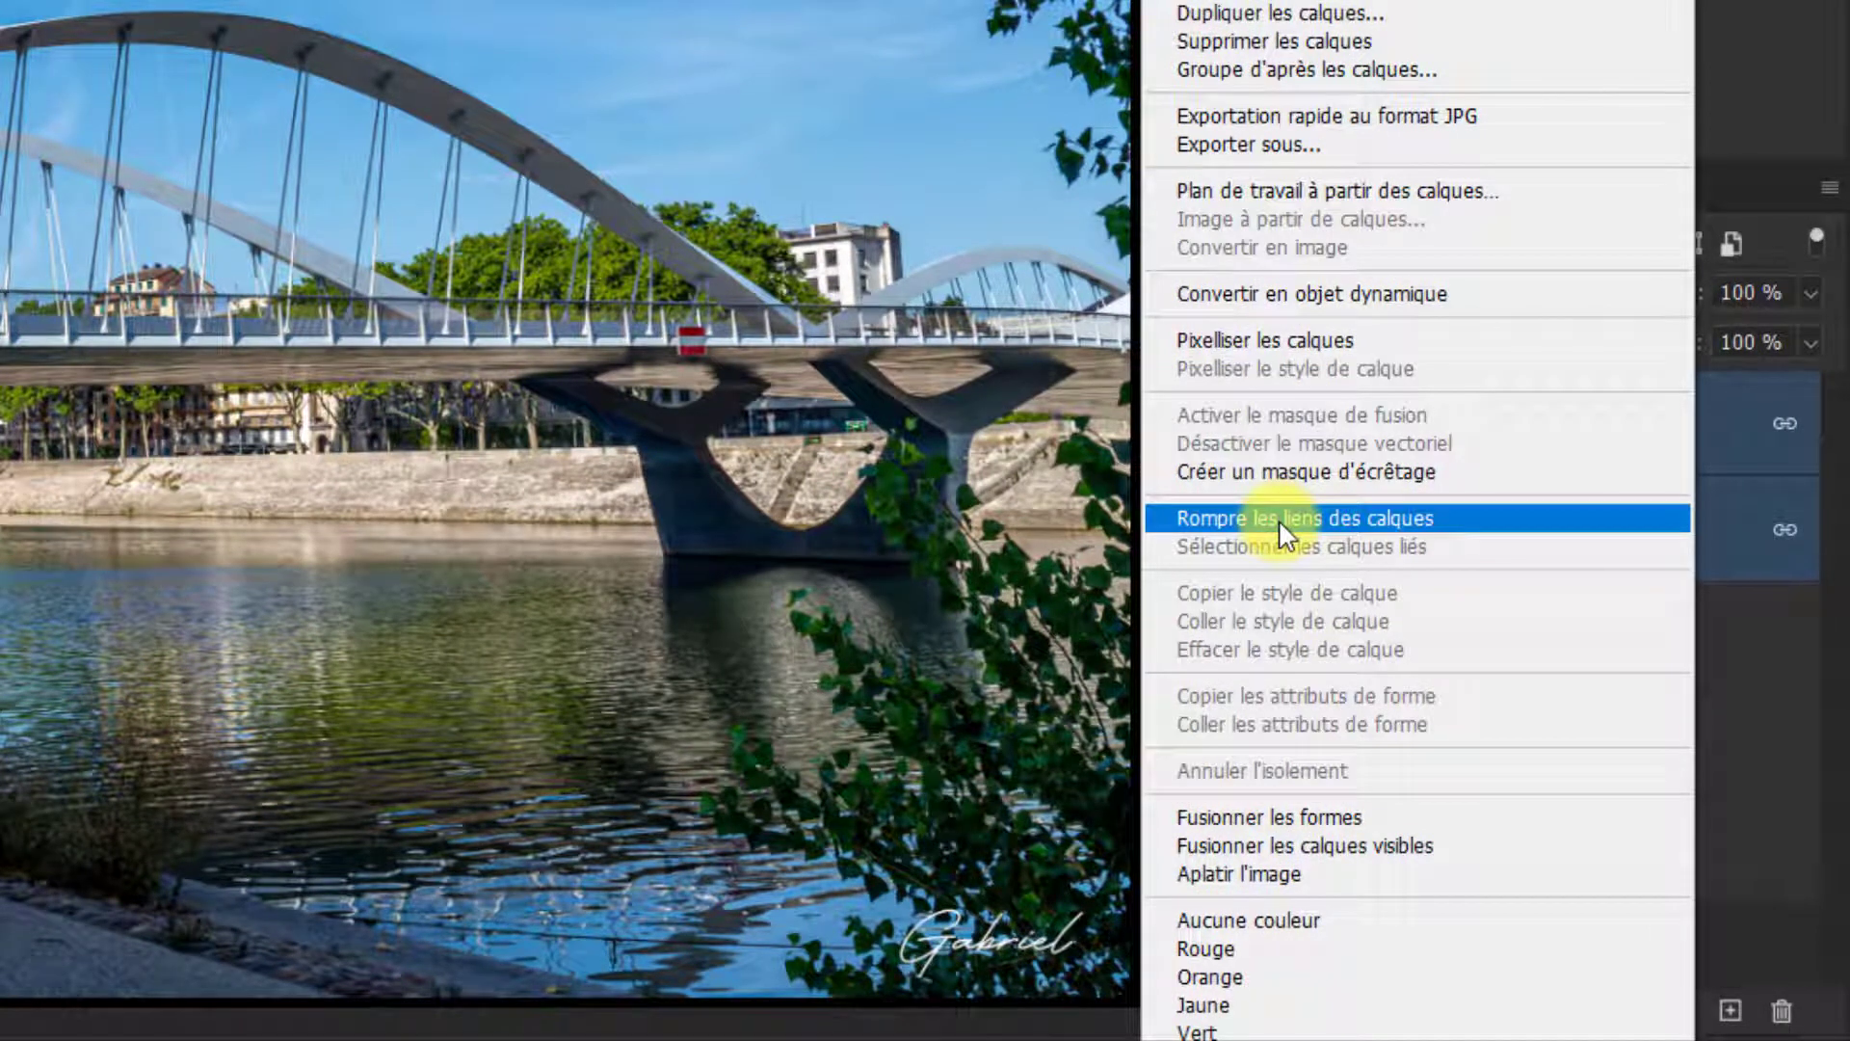
{"action": "left_click", "coordinate": [1280, 520]}
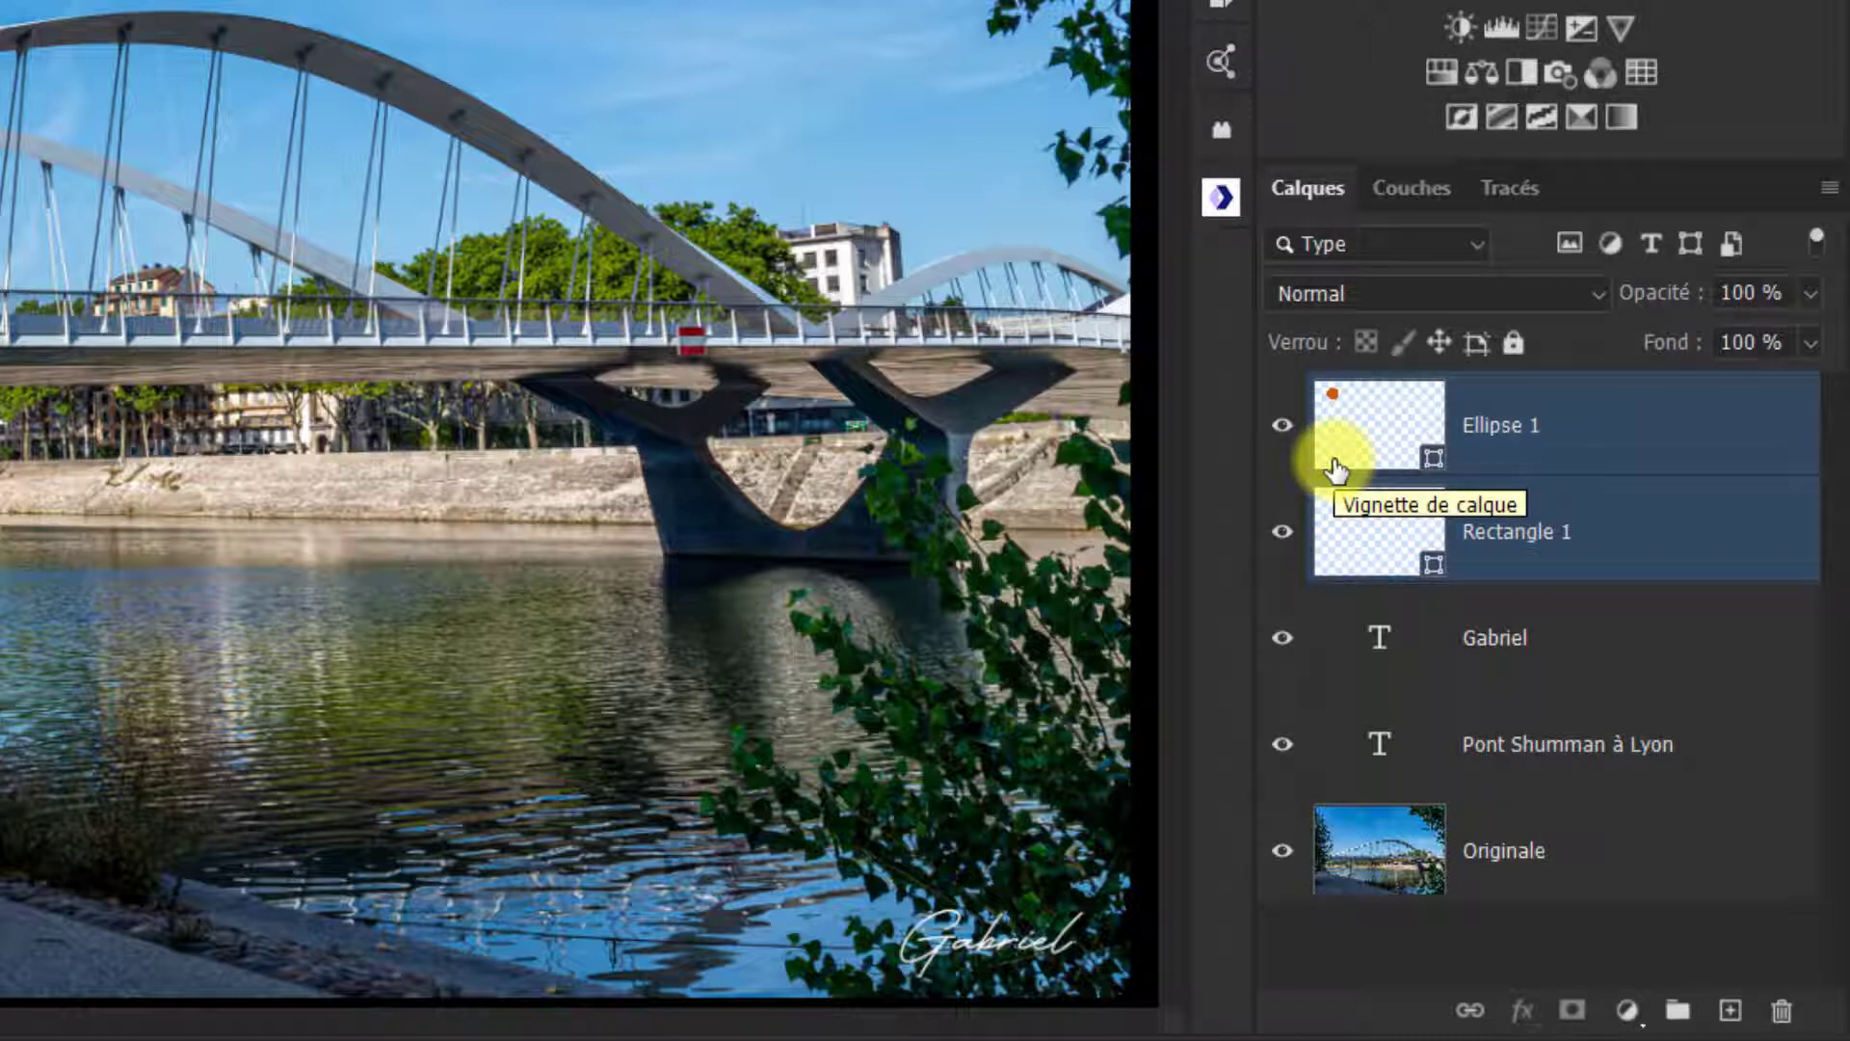
Step: Group the Ellipse 1 and Rectangle 1 layers into a new group named Logo with the colour label Rouge
{"action": "right_click", "coordinate": [1635, 510]}
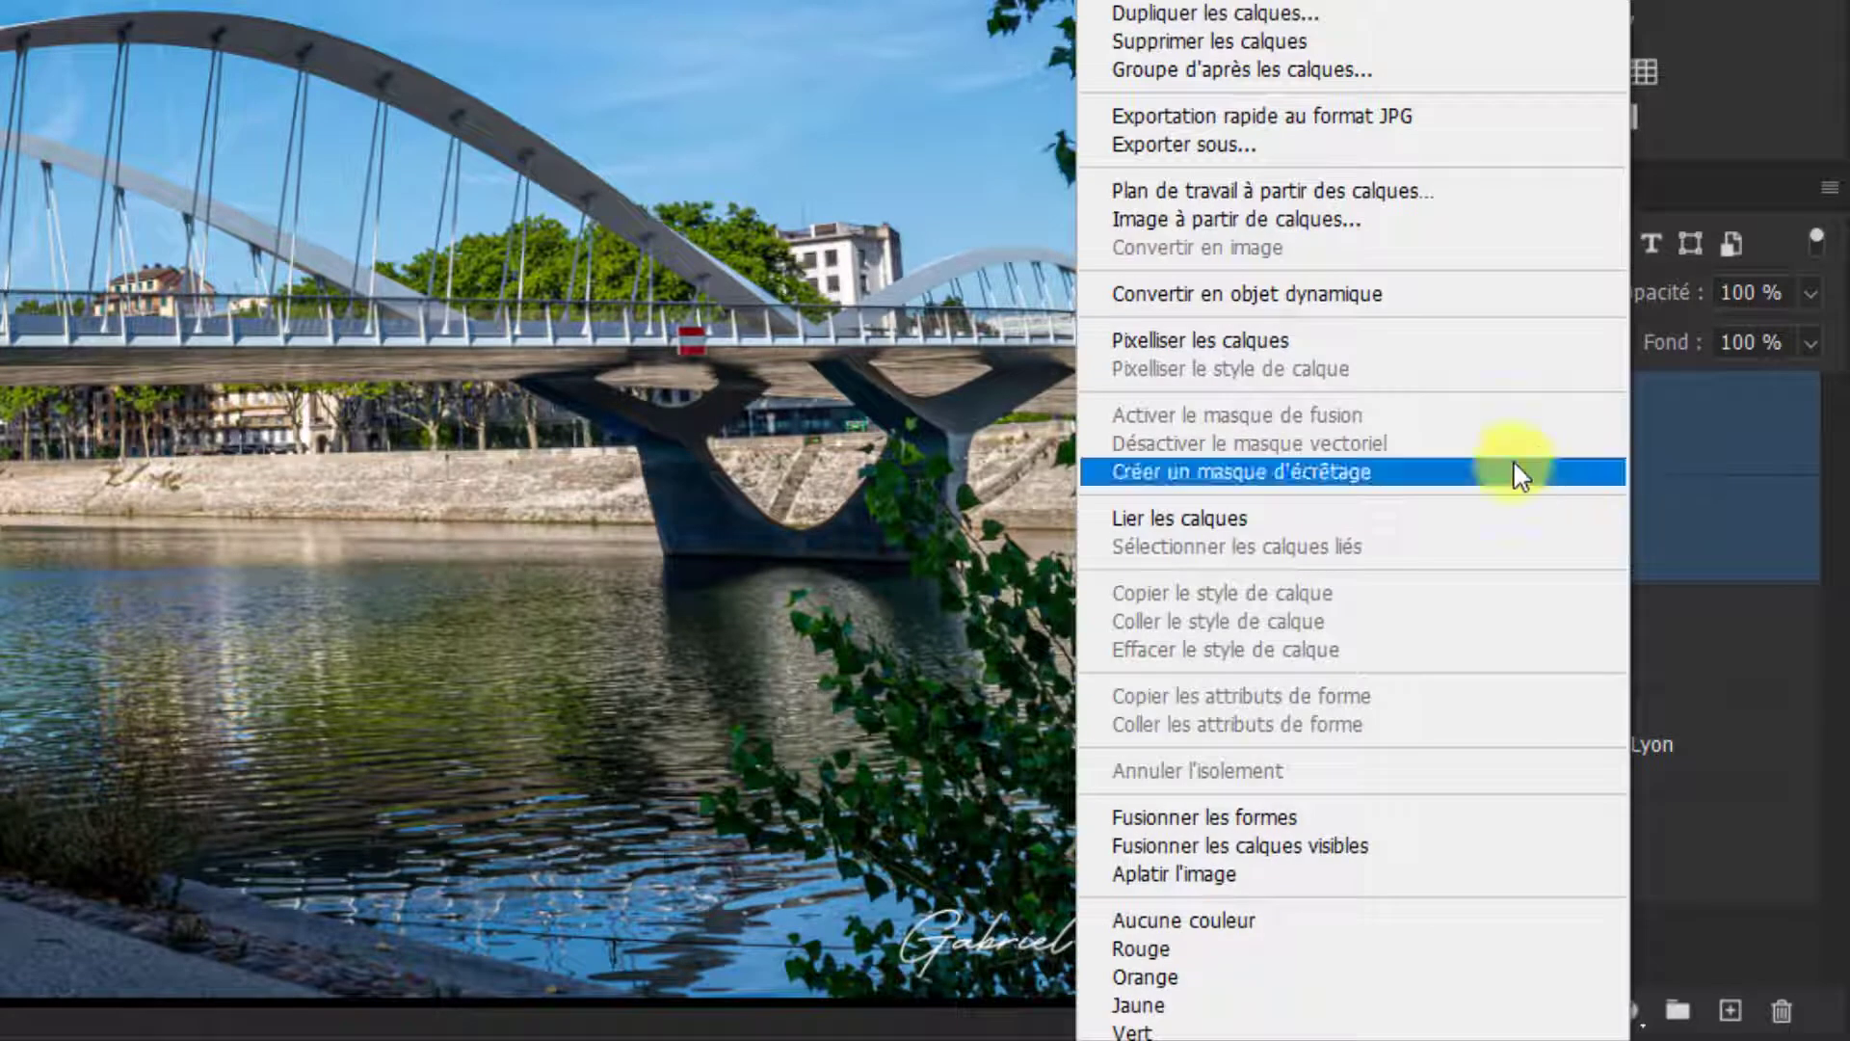
{"action": "left_click", "coordinate": [1228, 68]}
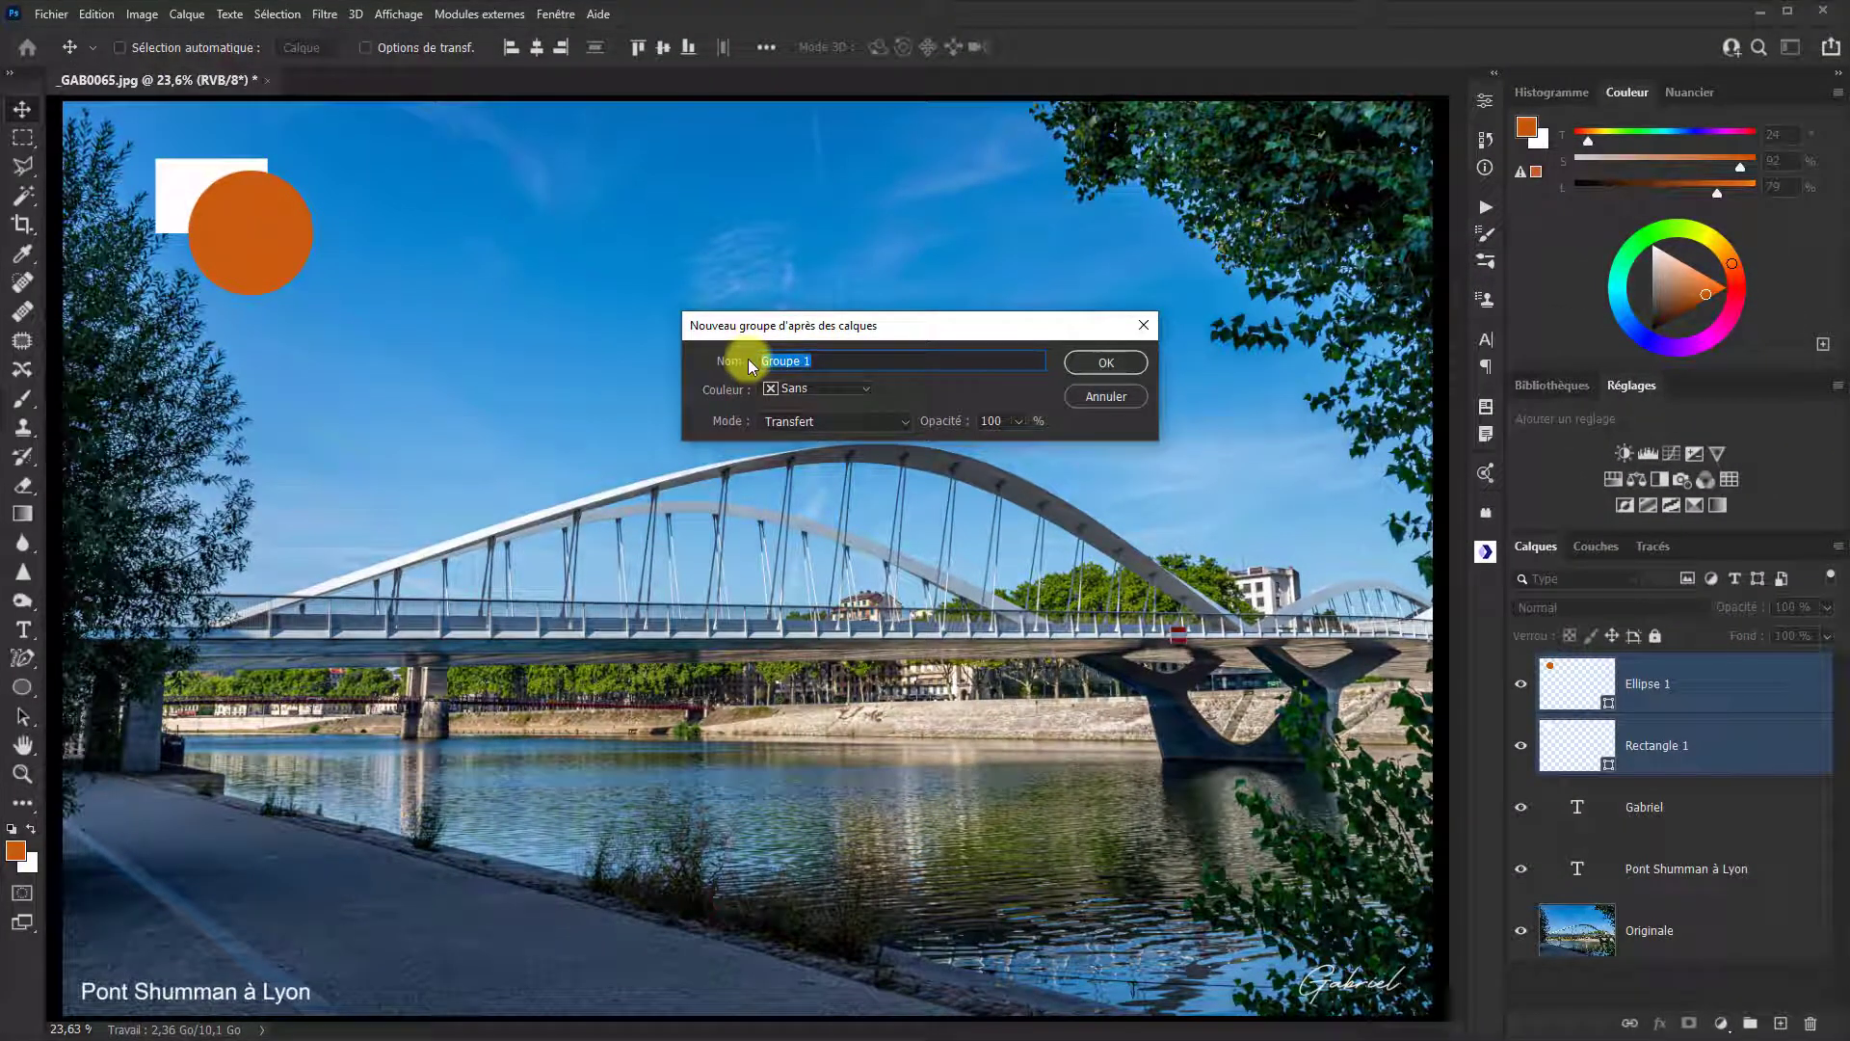
{"action": "type", "text": "Logo"}
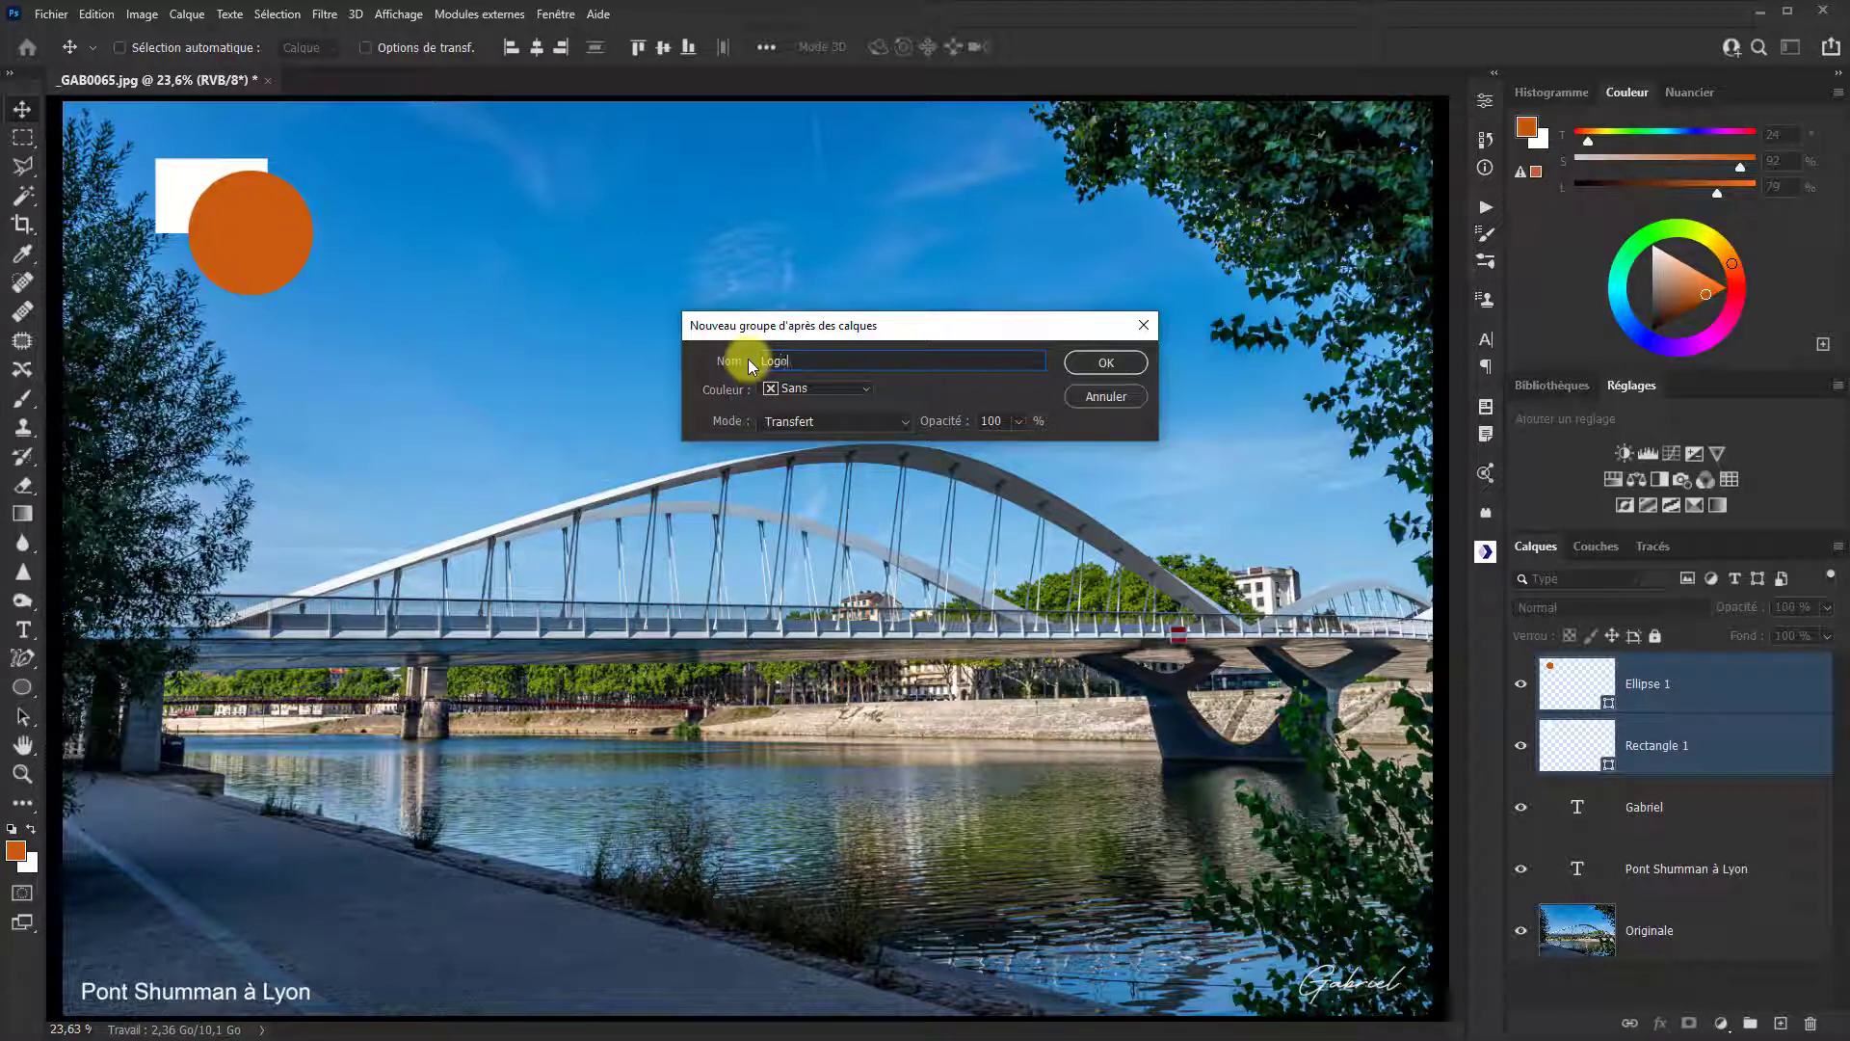
{"action": "left_click", "coordinate": [866, 390]}
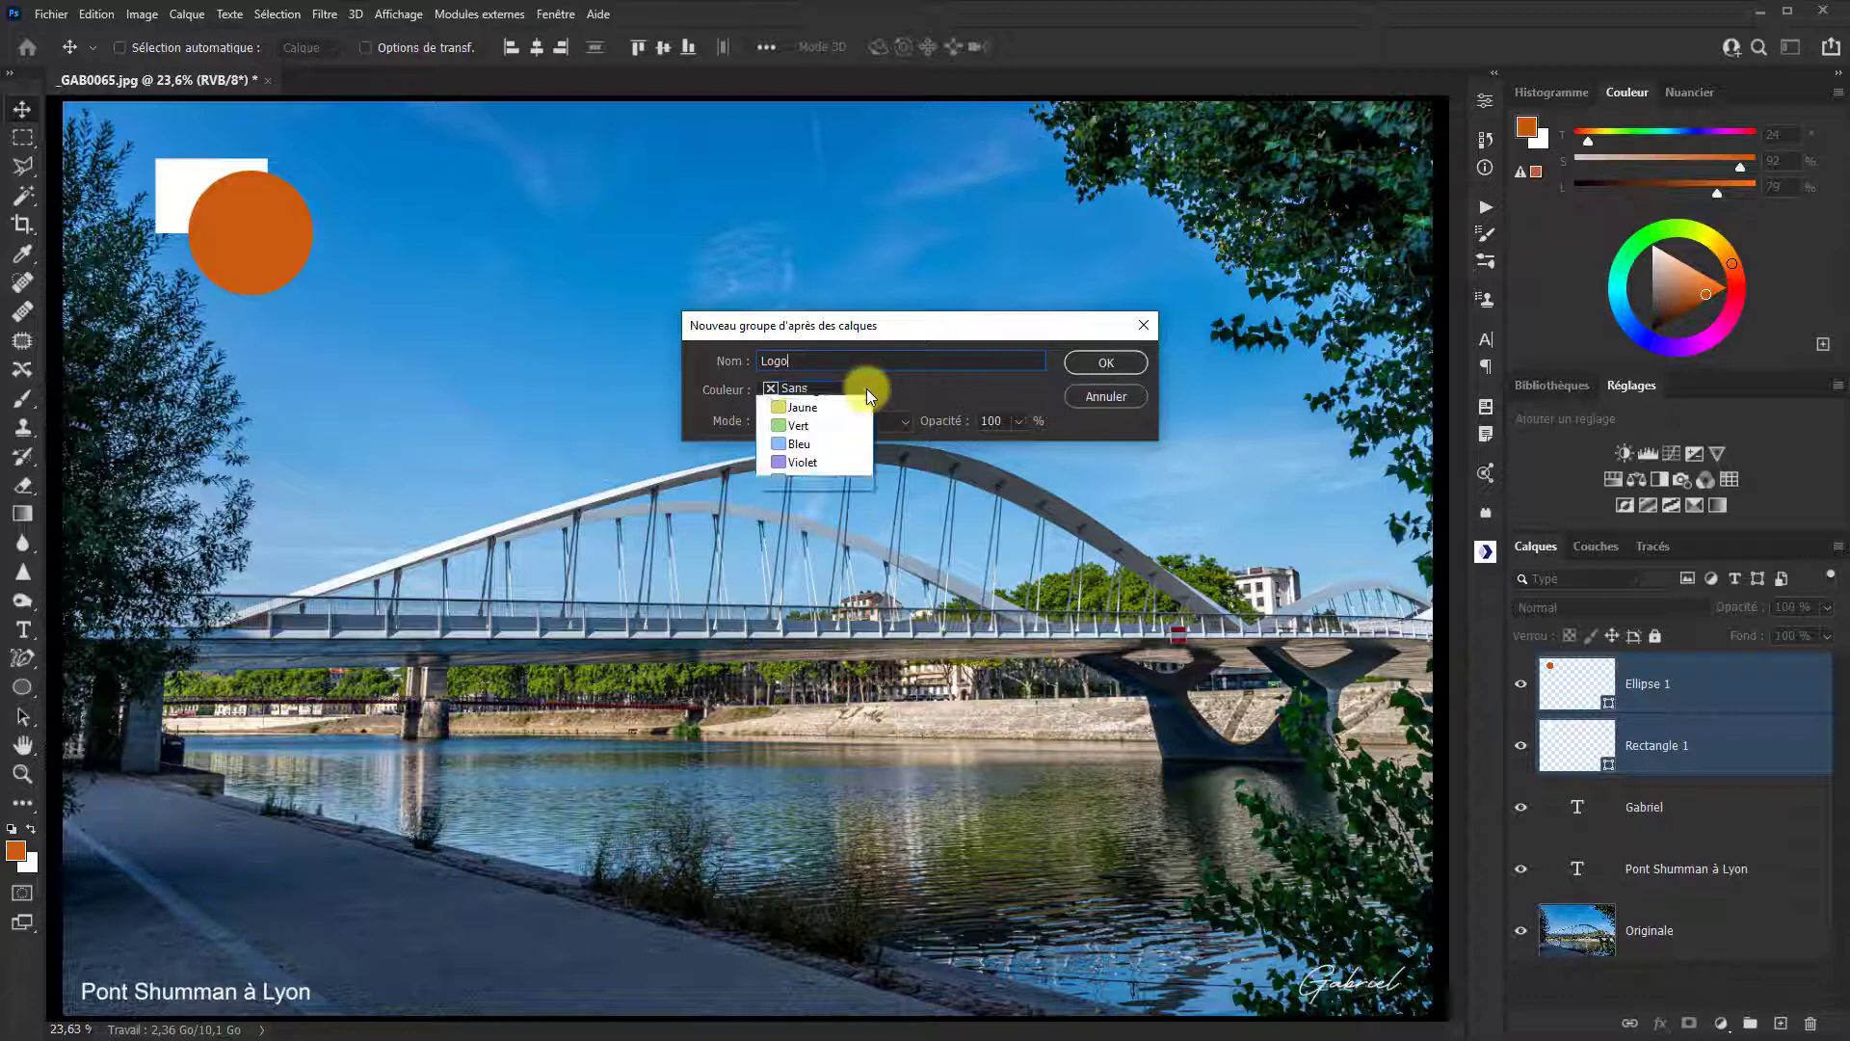
{"action": "left_click", "coordinate": [791, 447]}
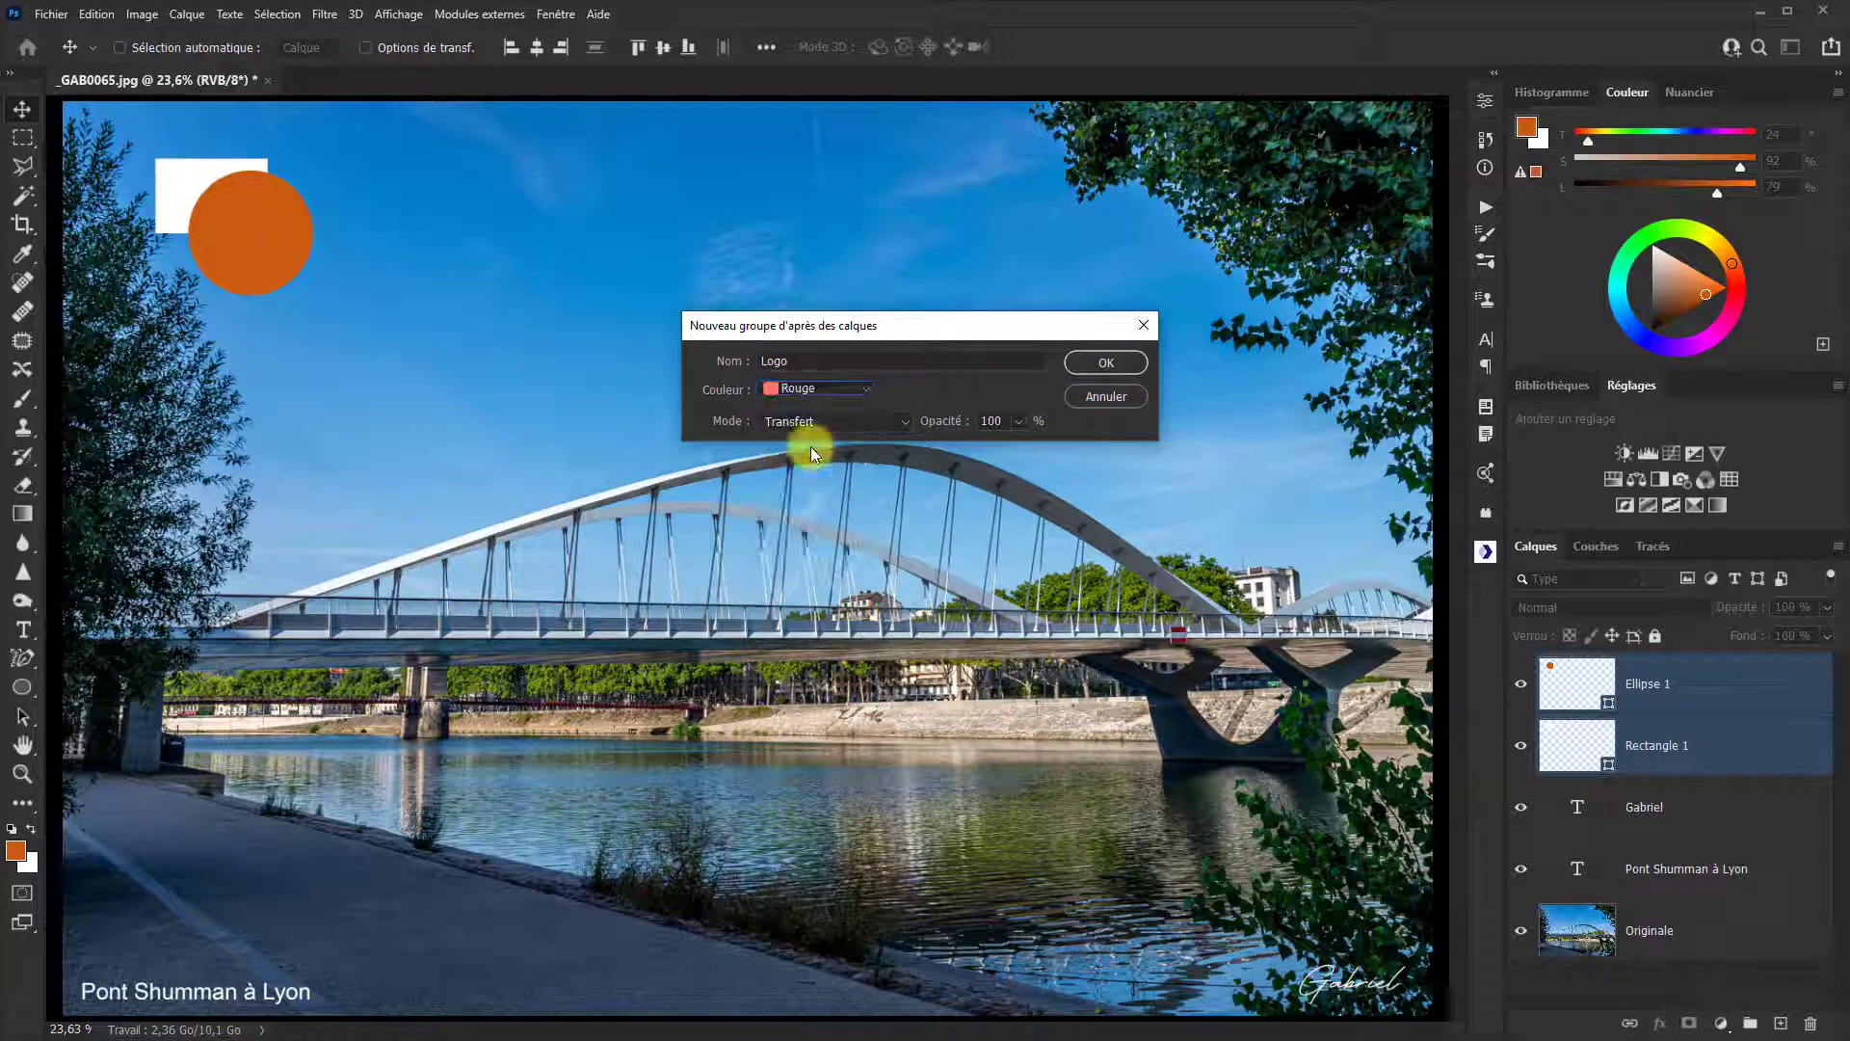
{"action": "left_click", "coordinate": [1122, 367]}
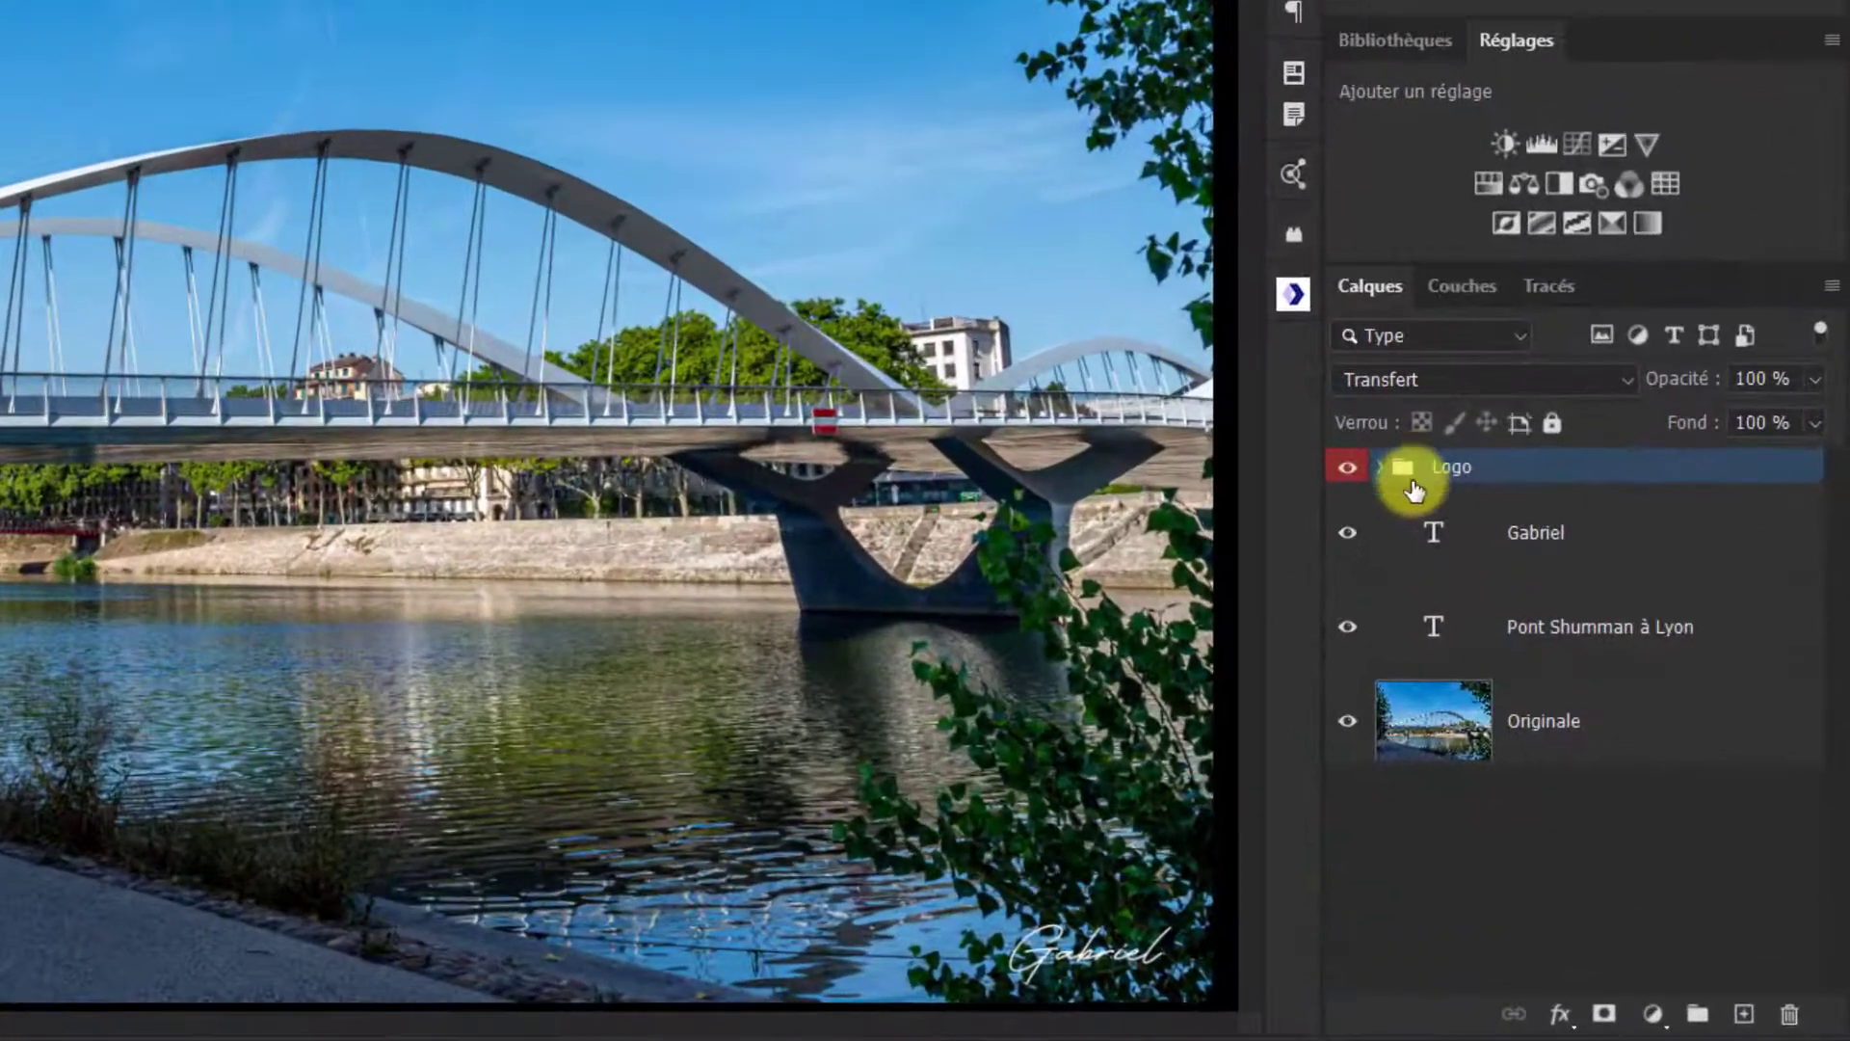
Step: Expand the Logo group to examine its Ellipse 1 and Rectangle 1 layers, then collapse it
{"action": "left_click", "coordinate": [1379, 470]}
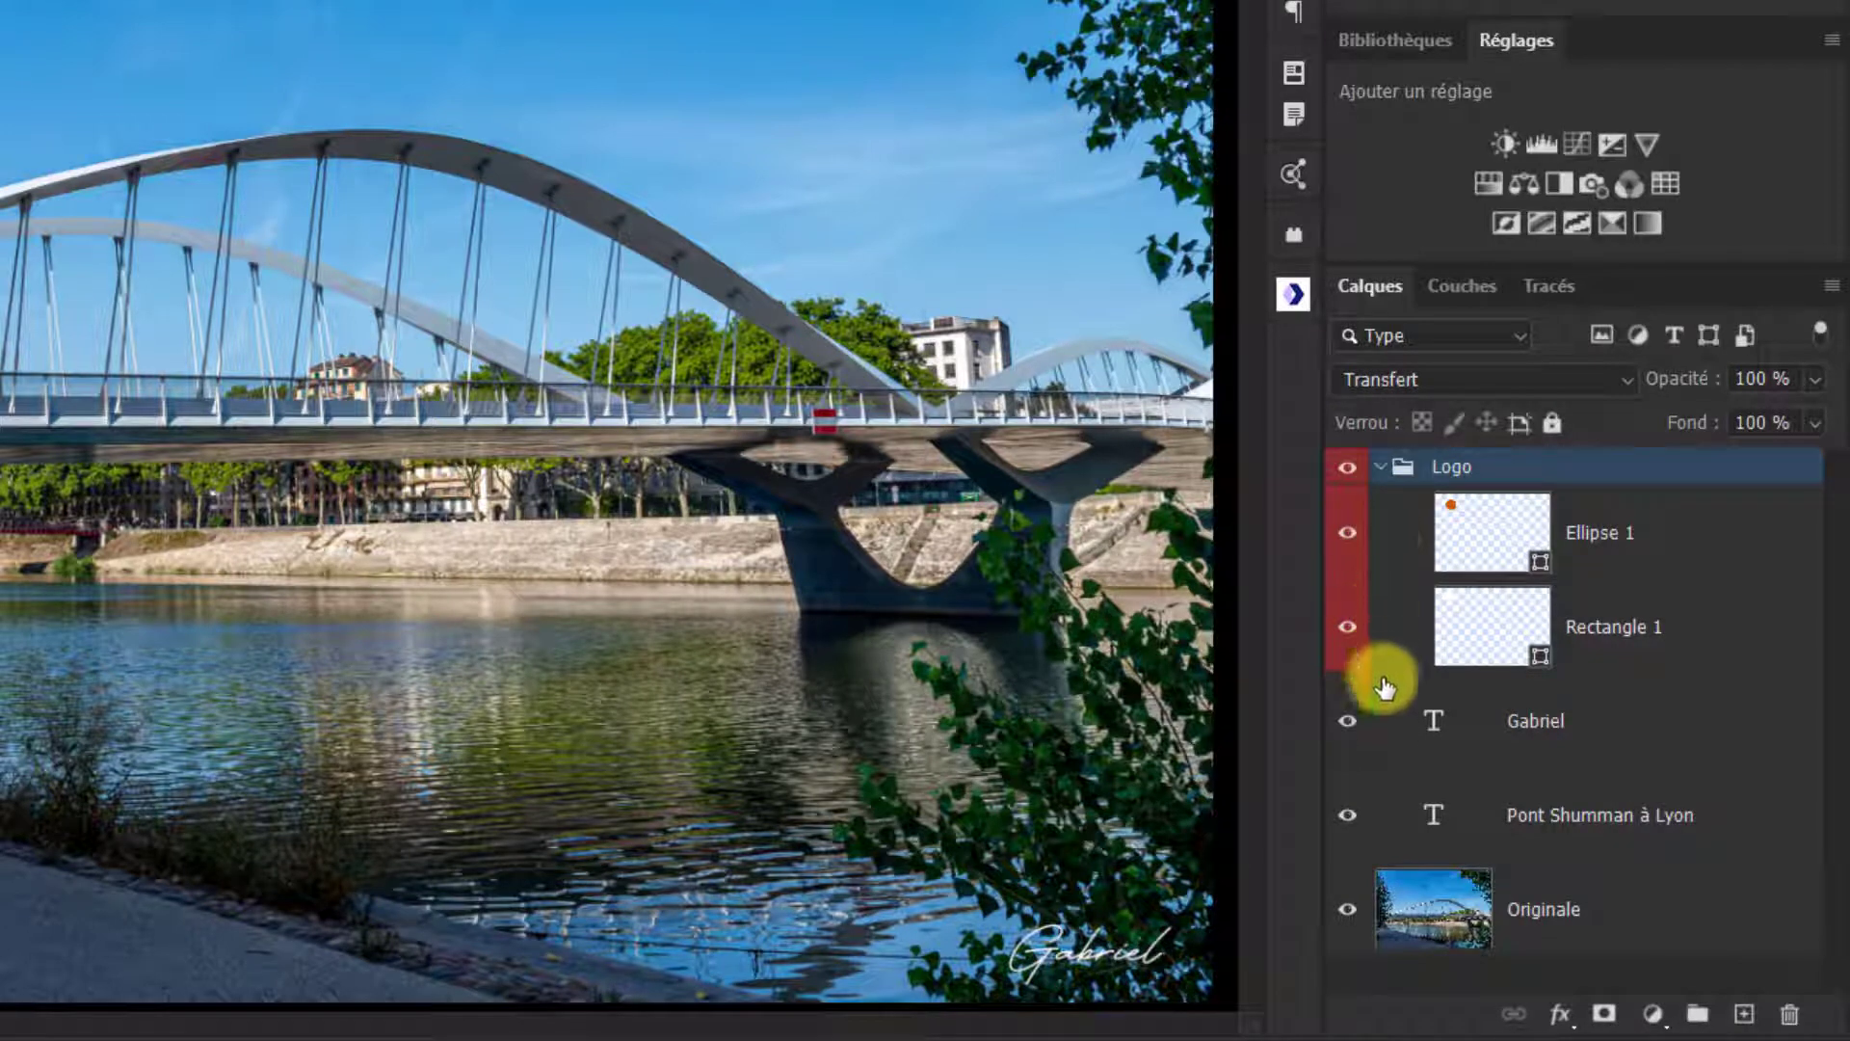
{"action": "left_click", "coordinate": [1708, 564]}
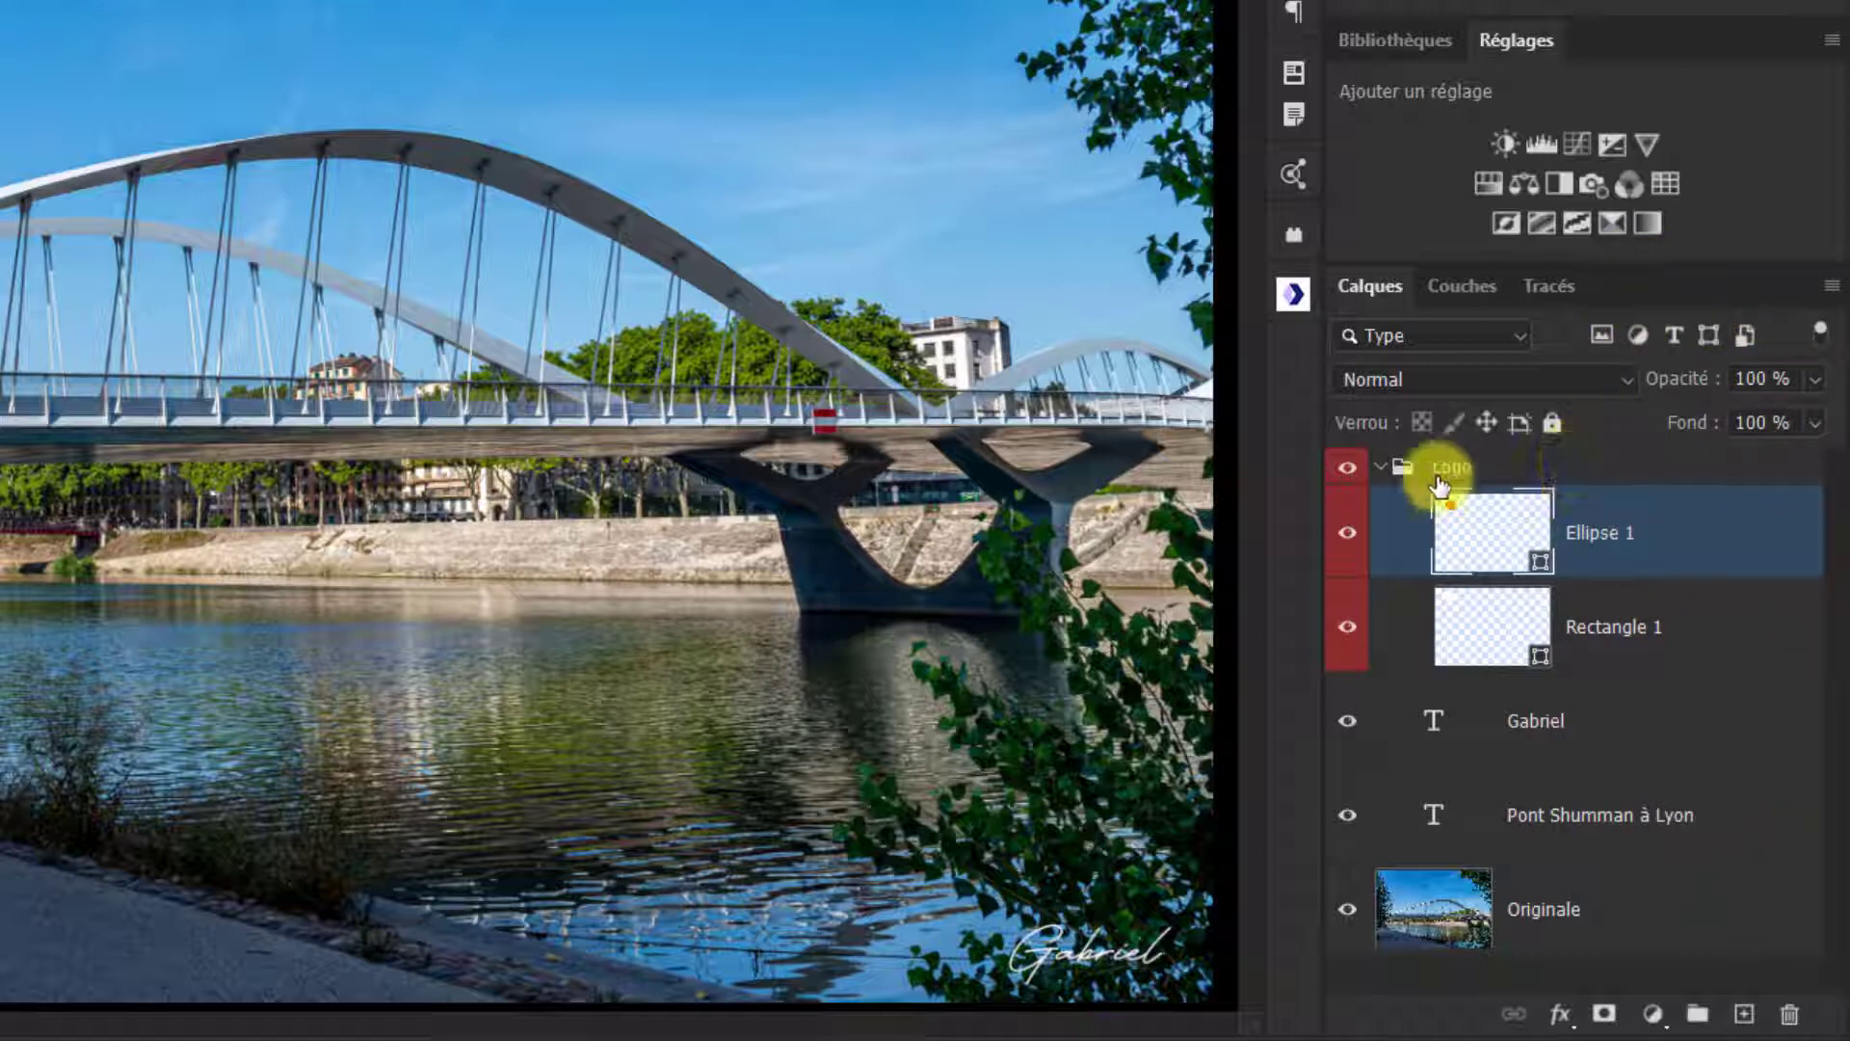
{"action": "left_click", "coordinate": [1381, 471]}
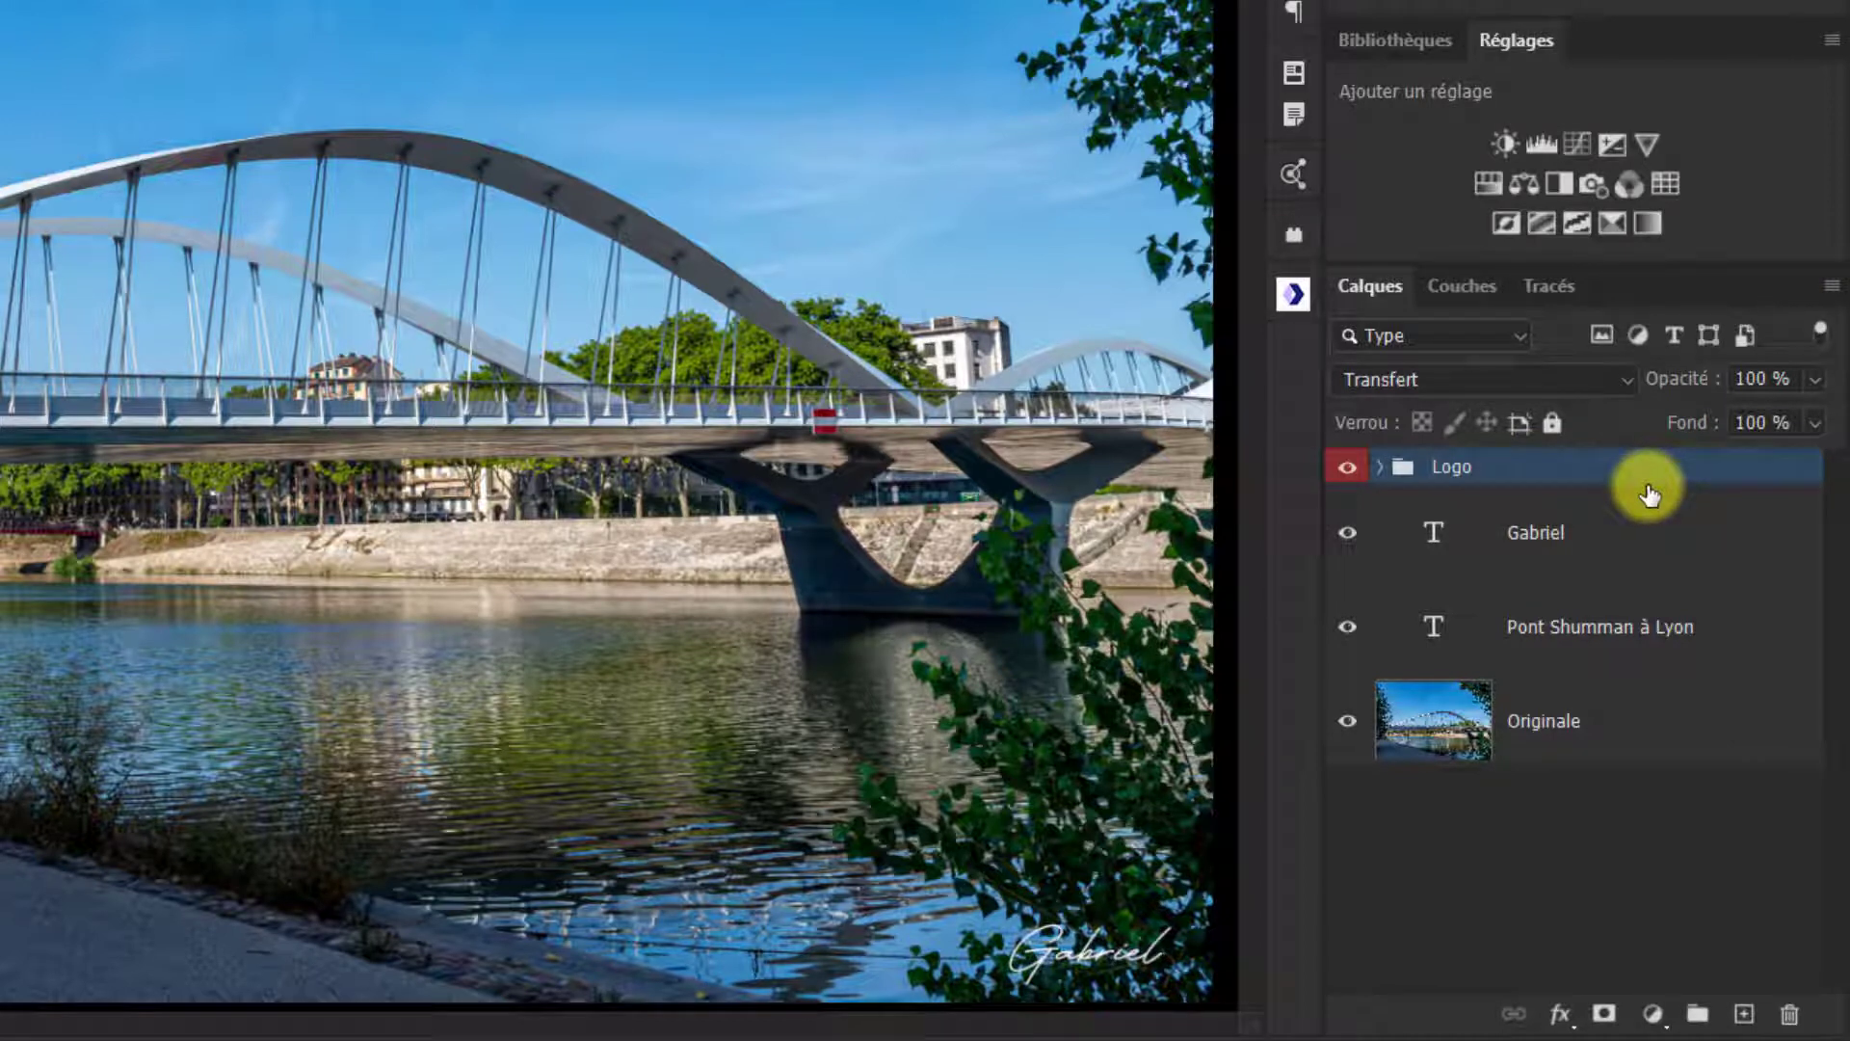
Step: Set the opacity of the Logo group to 41 % and that of its Ellipse 1 layer to 22 %
{"action": "left_click", "coordinate": [1814, 380]}
{"action": "left_click_drag", "start_coordinate": [1813, 421], "coordinate": [1750, 408]}
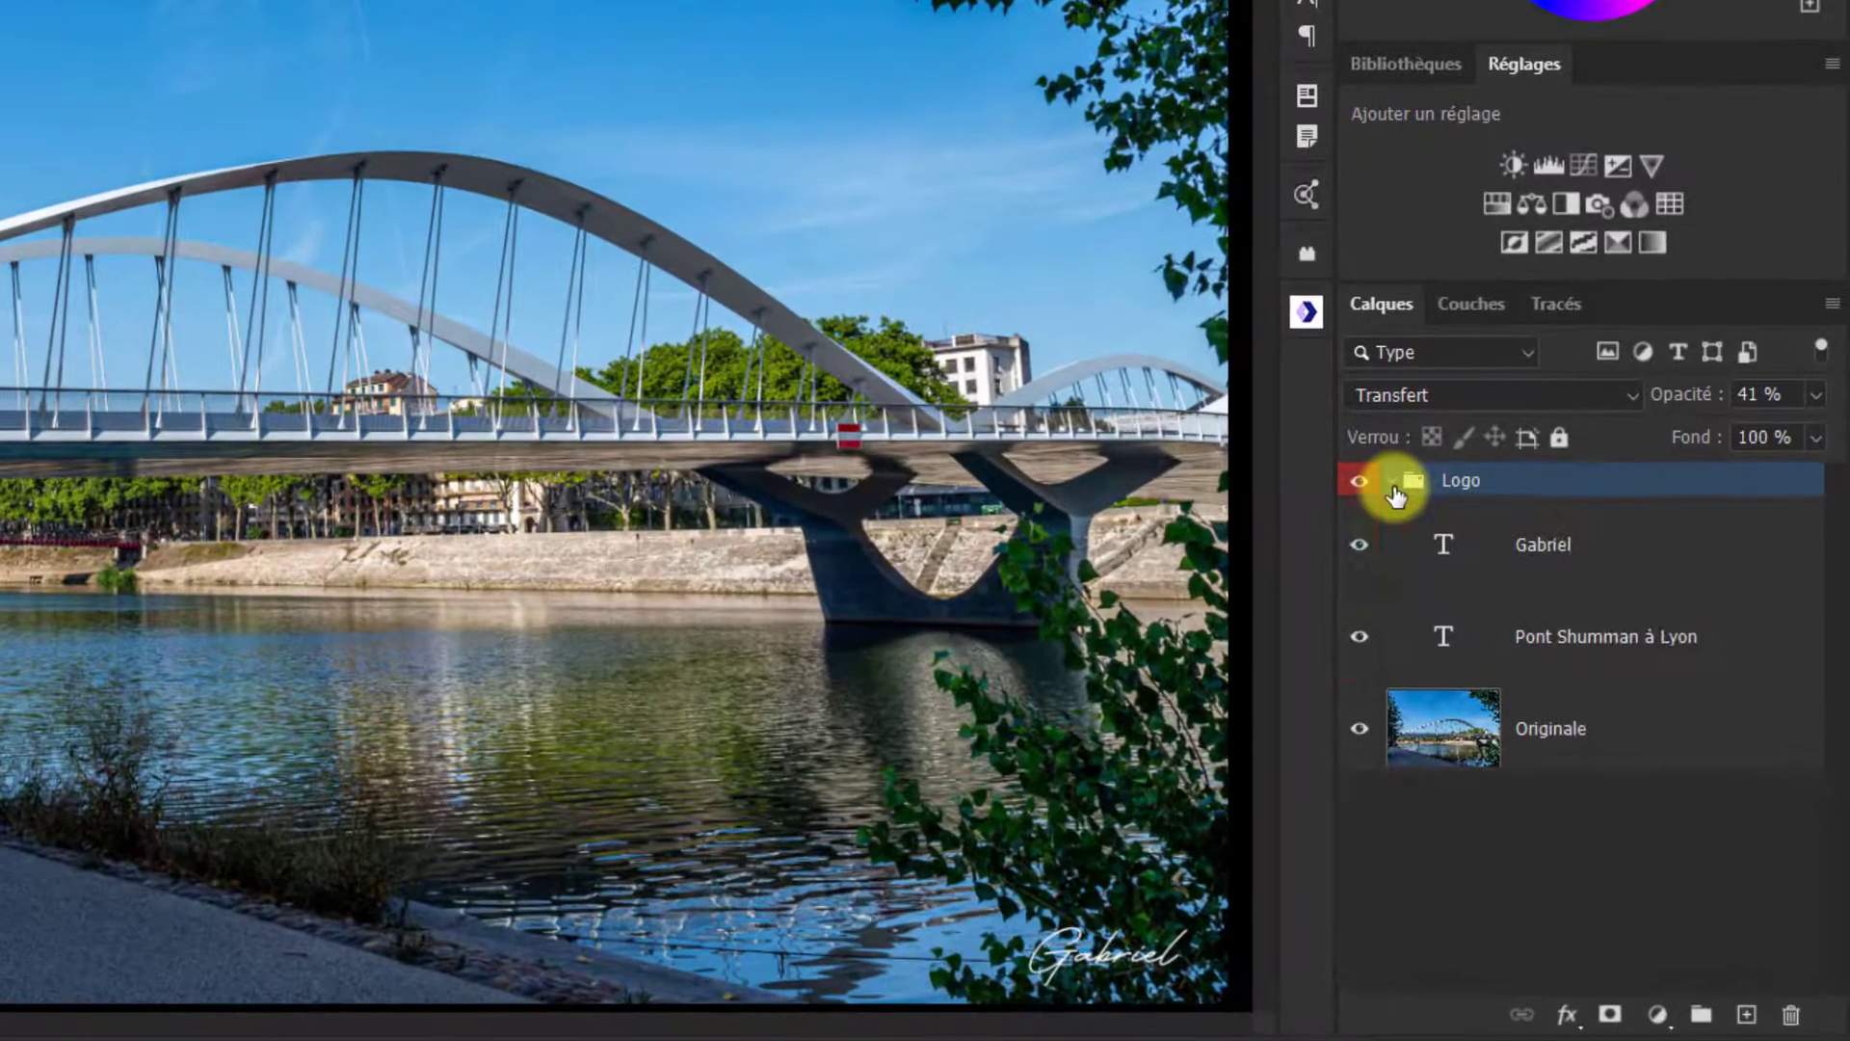
{"action": "left_click", "coordinate": [1541, 664]}
{"action": "left_click", "coordinate": [1661, 562]}
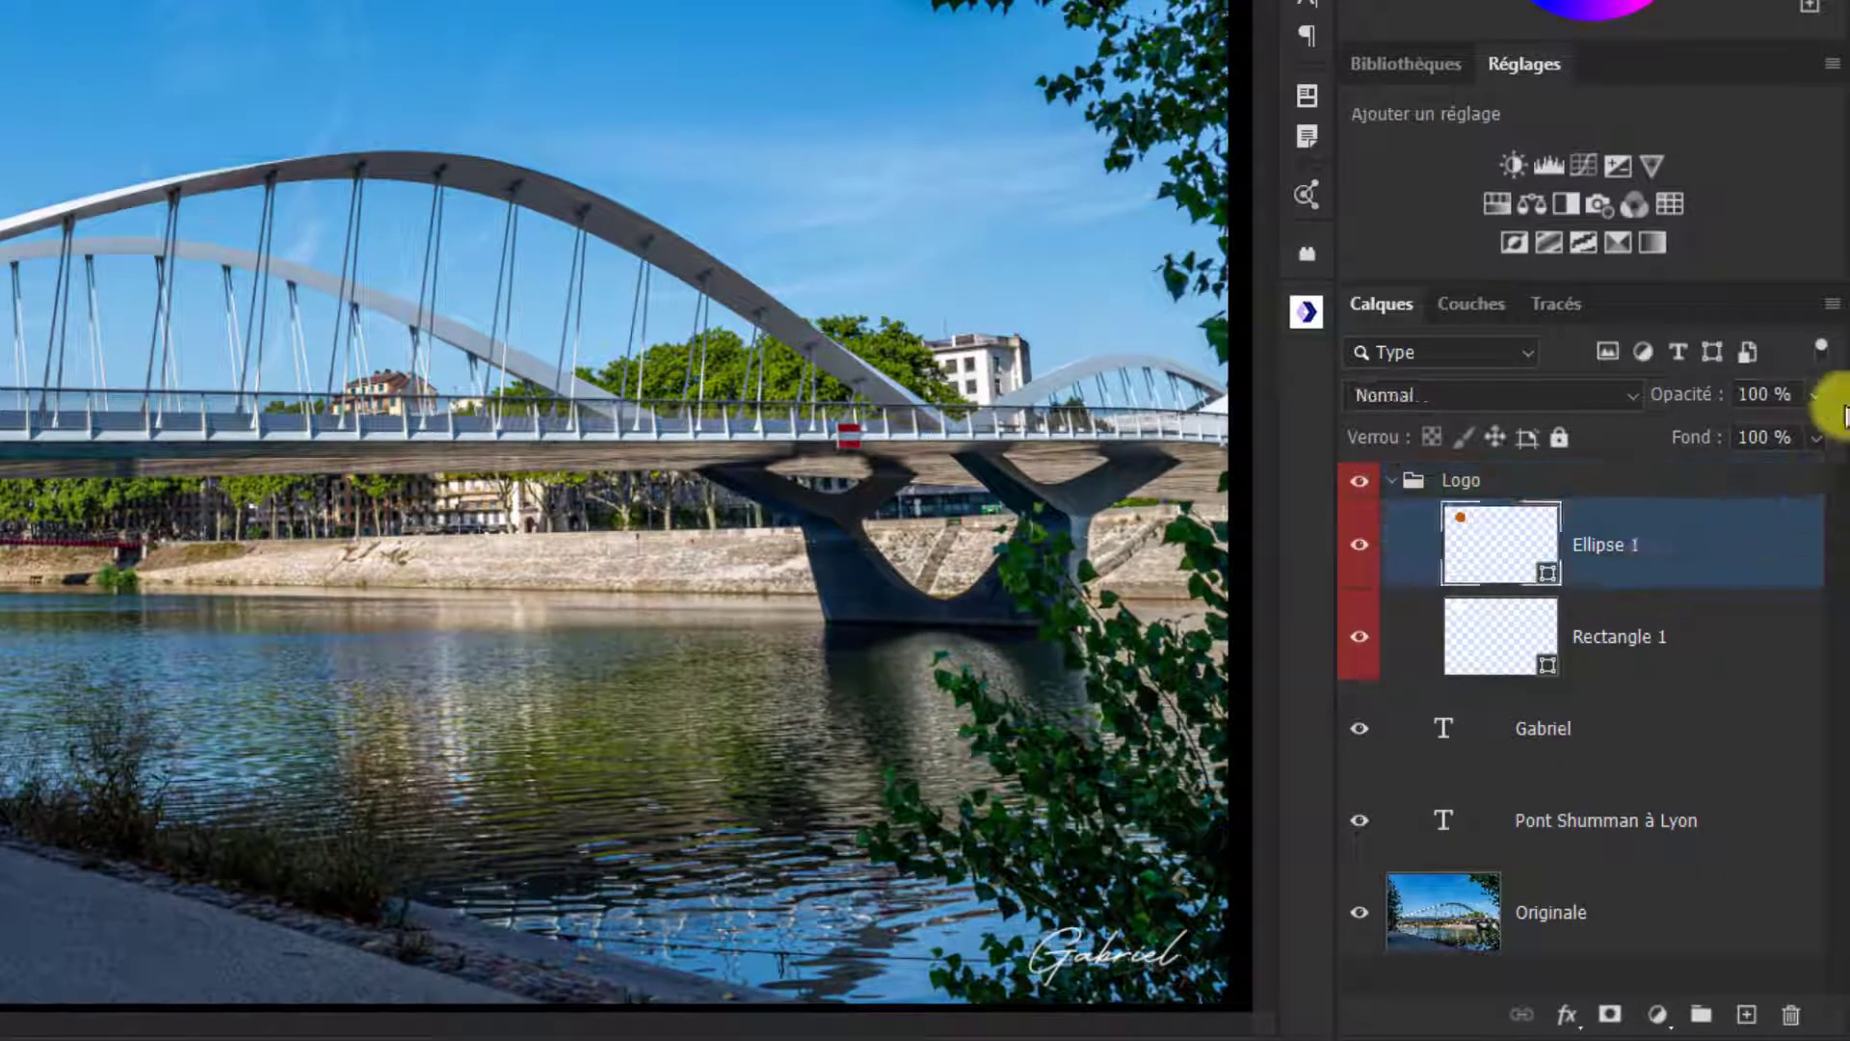
{"action": "left_click", "coordinate": [1817, 395]}
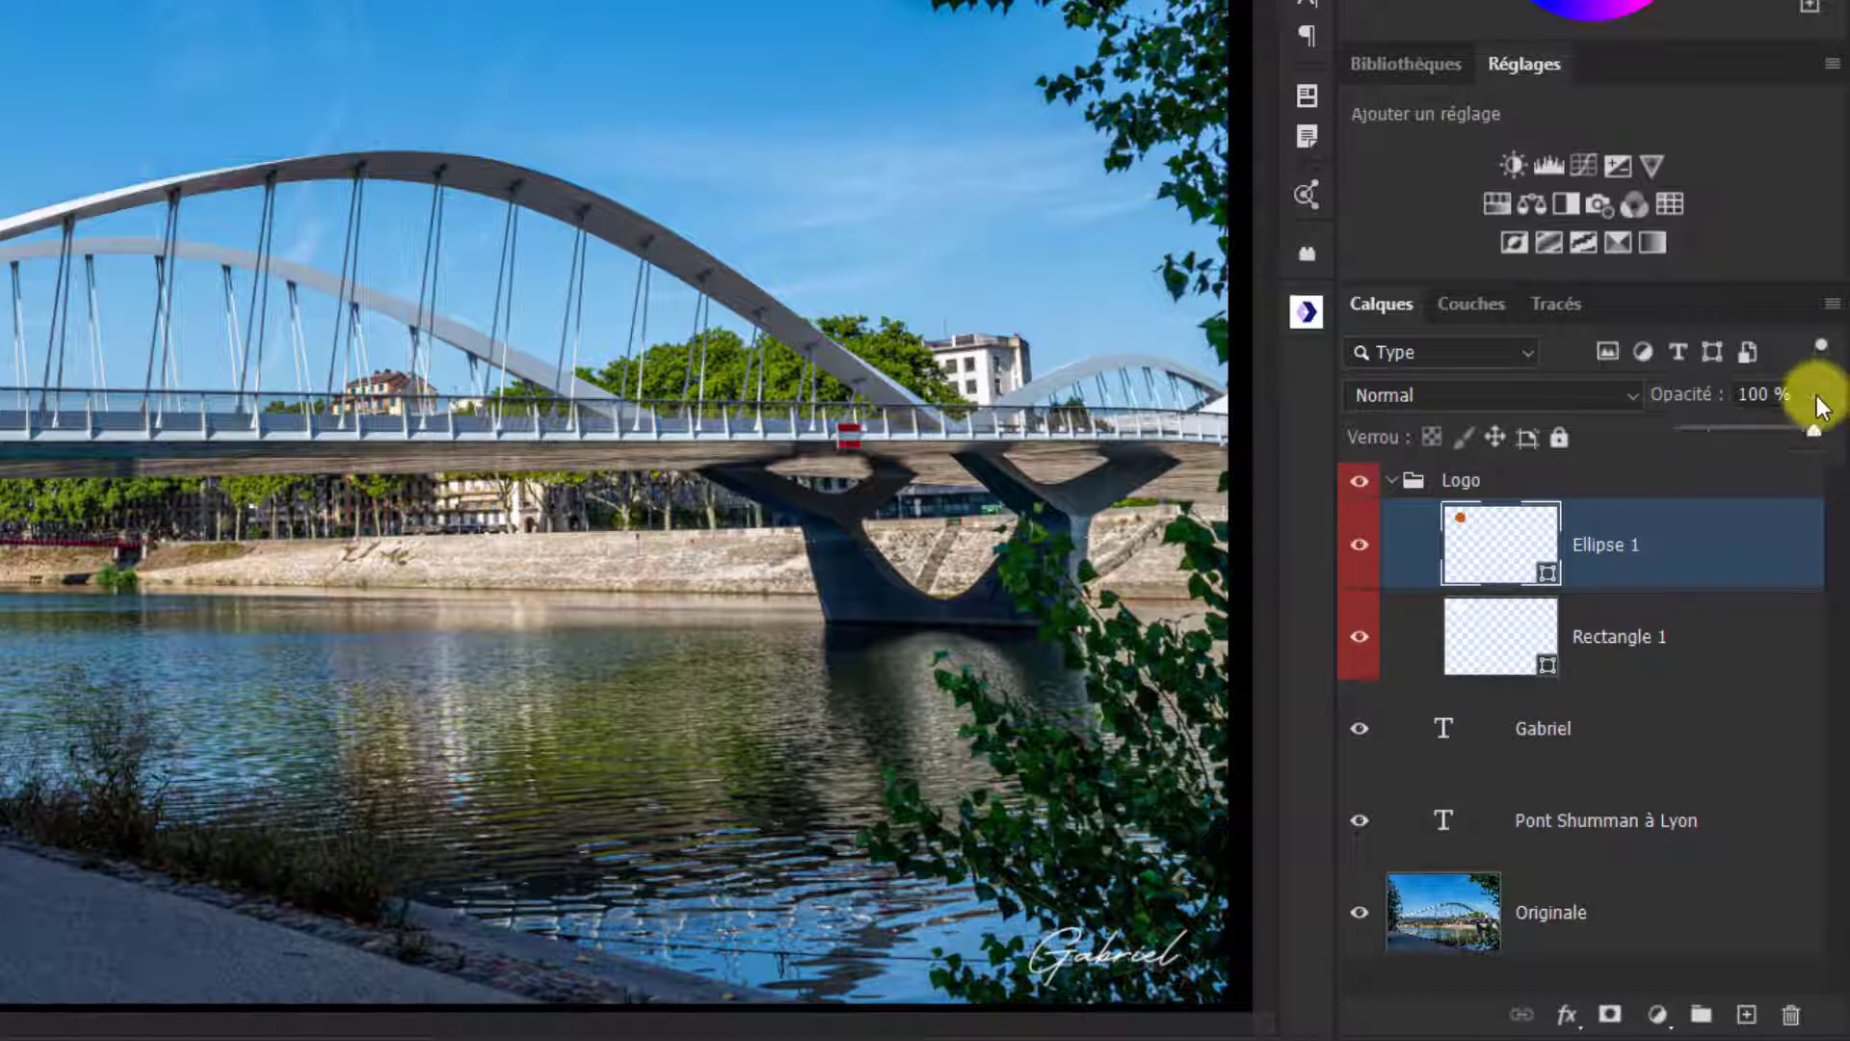
{"action": "left_click_drag", "start_coordinate": [1817, 439], "coordinate": [1711, 434]}
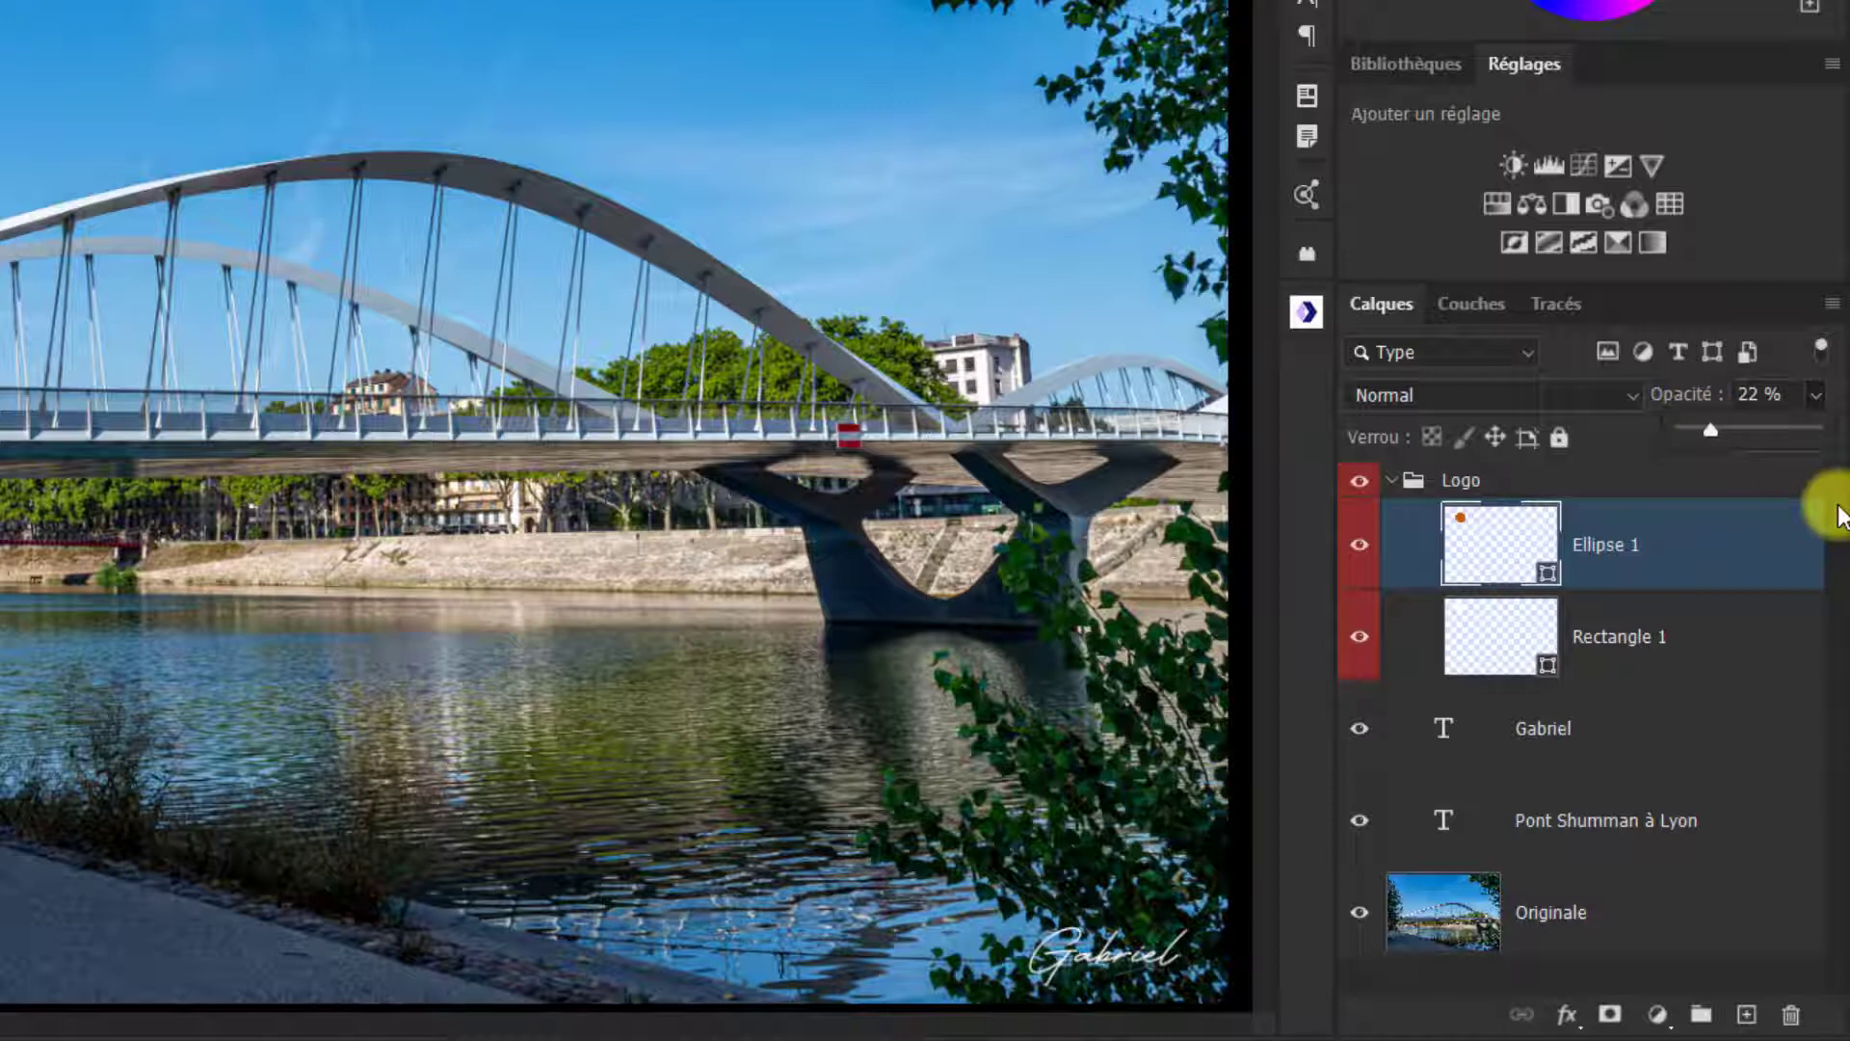
{"action": "left_click", "coordinate": [1831, 422]}
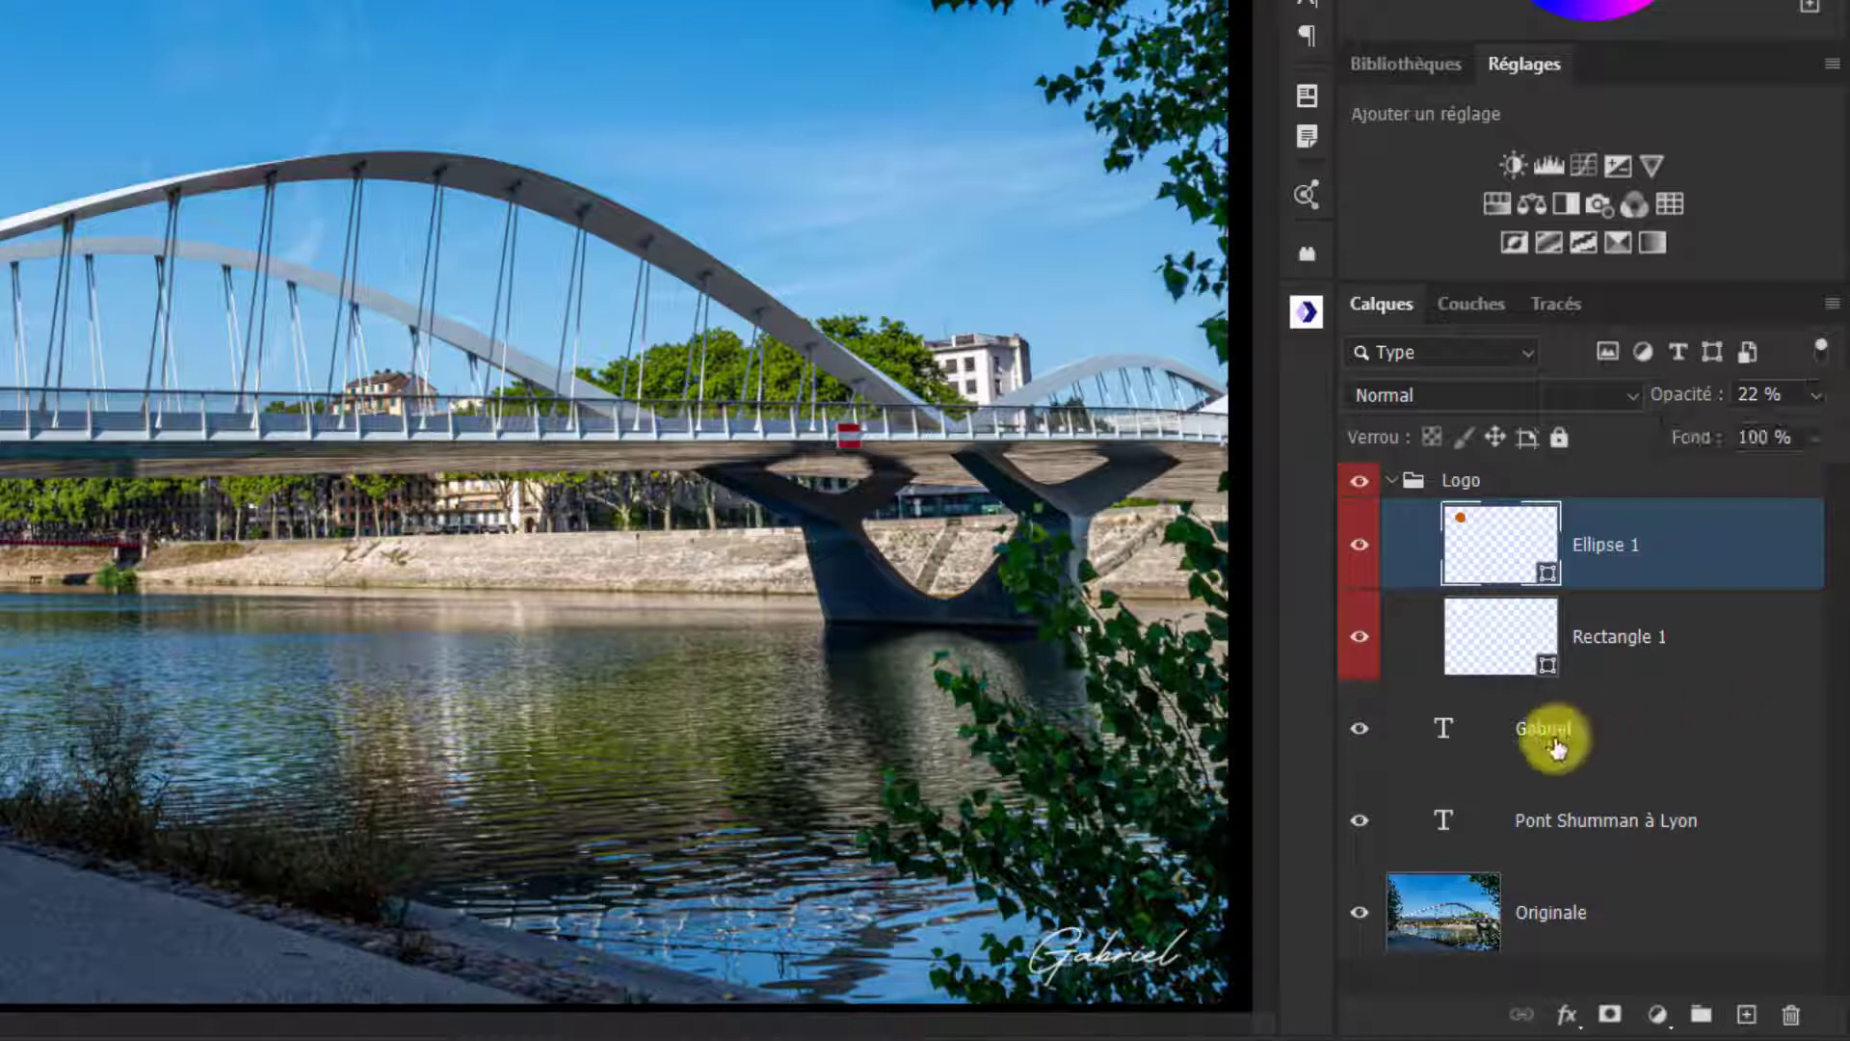
Step: Assign the colour label Bleu to the signature text layer and the Pont Shumman à Lyon text layer
{"action": "right_click", "coordinate": [1353, 752]}
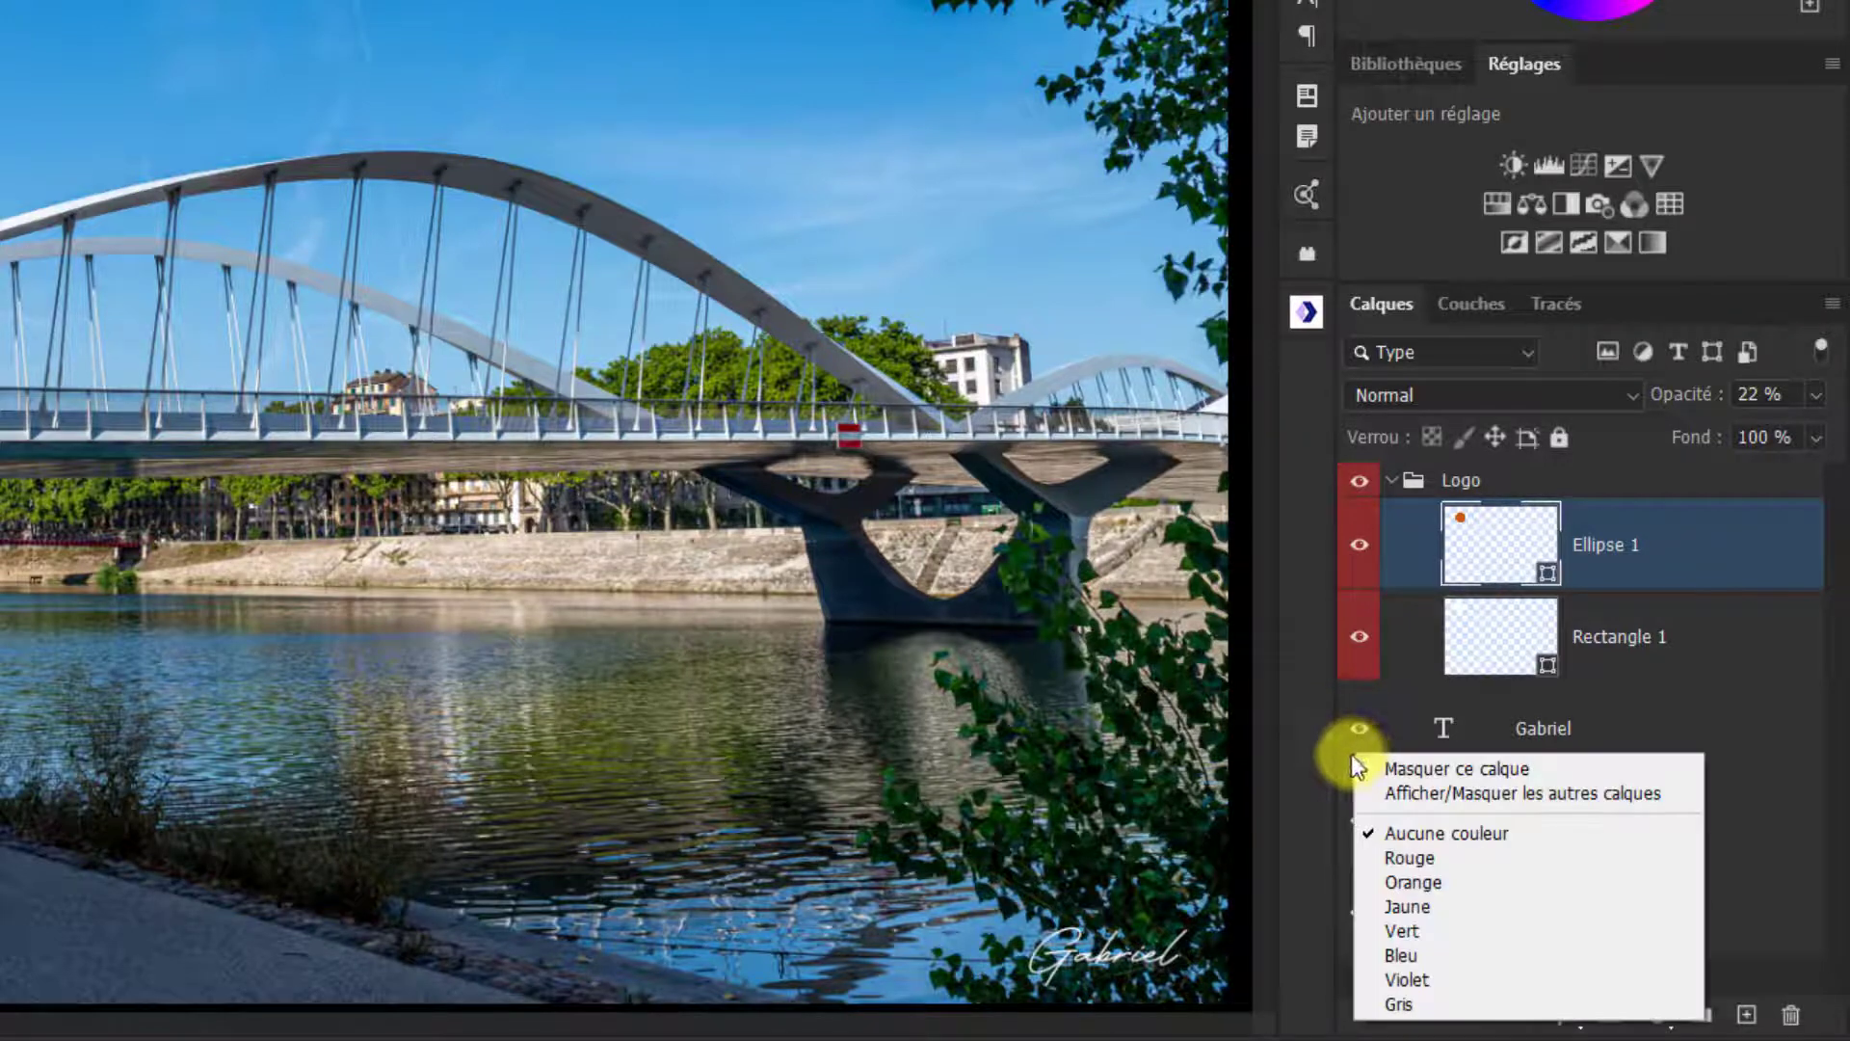
{"action": "left_click", "coordinate": [1420, 954]}
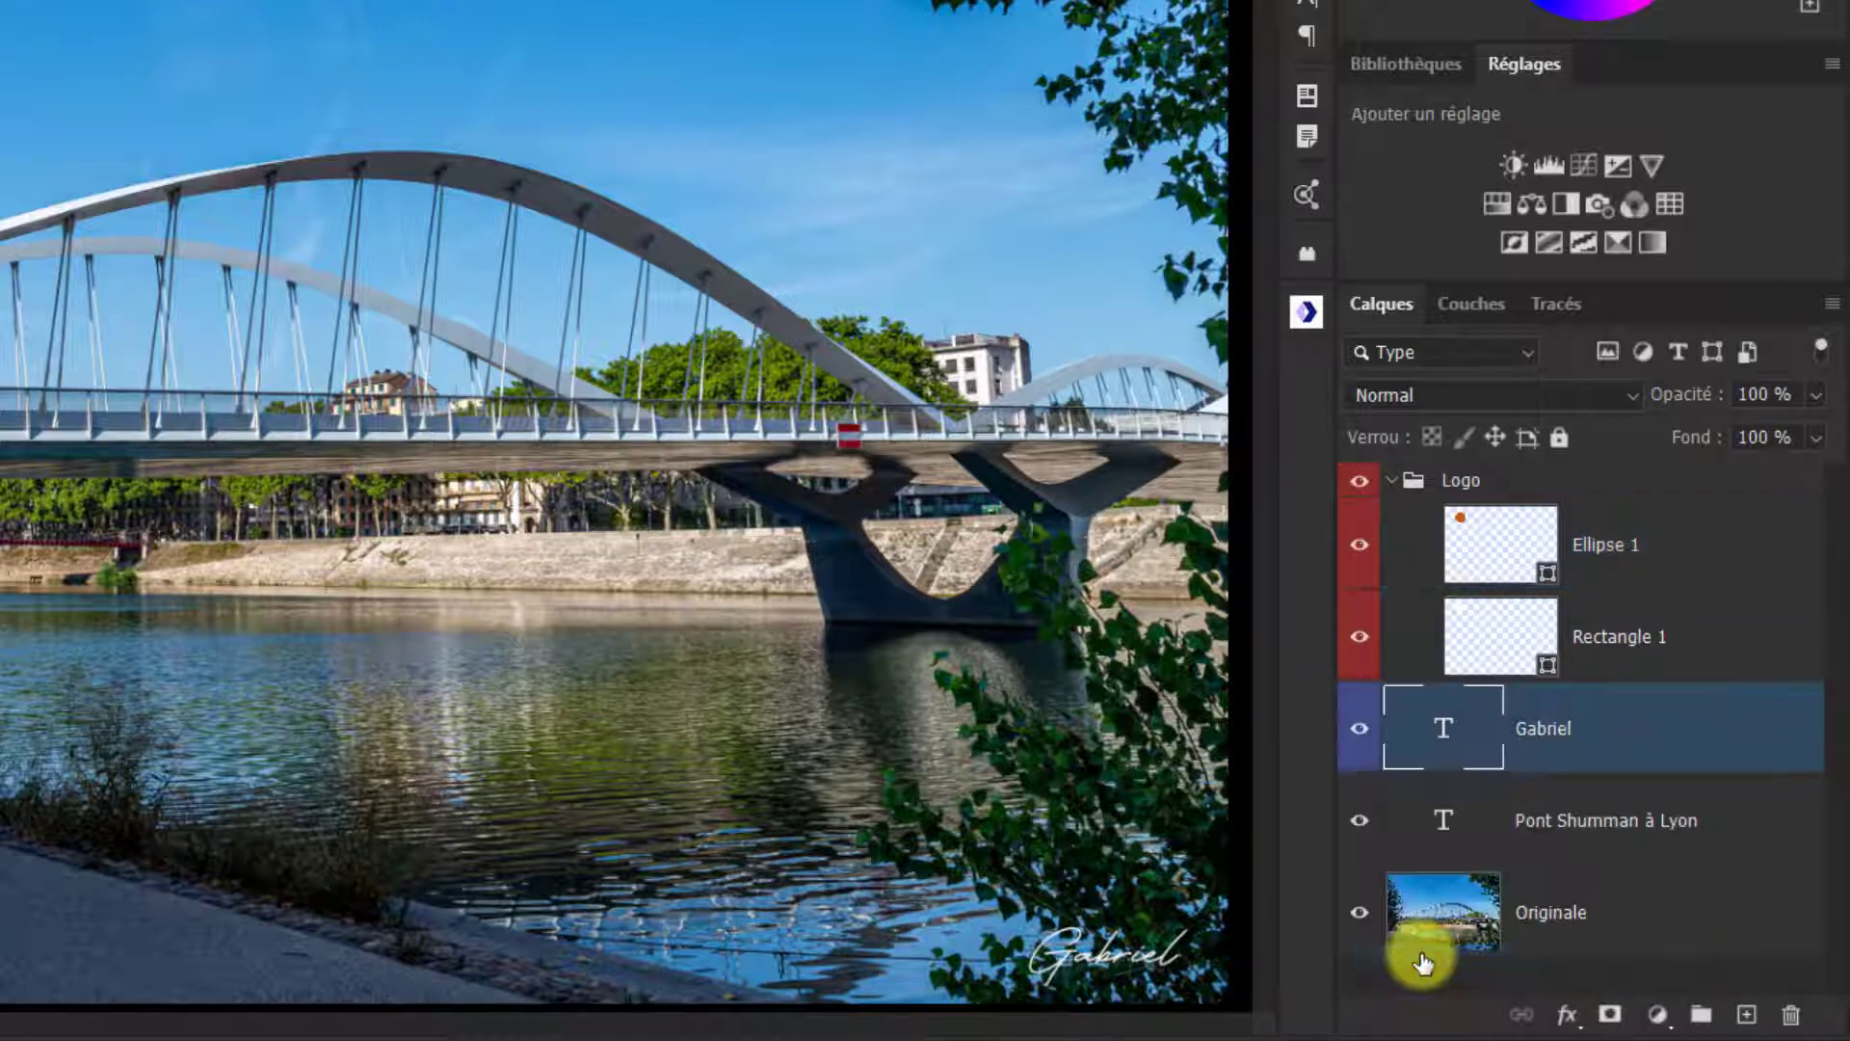
{"action": "right_click", "coordinate": [1362, 848]}
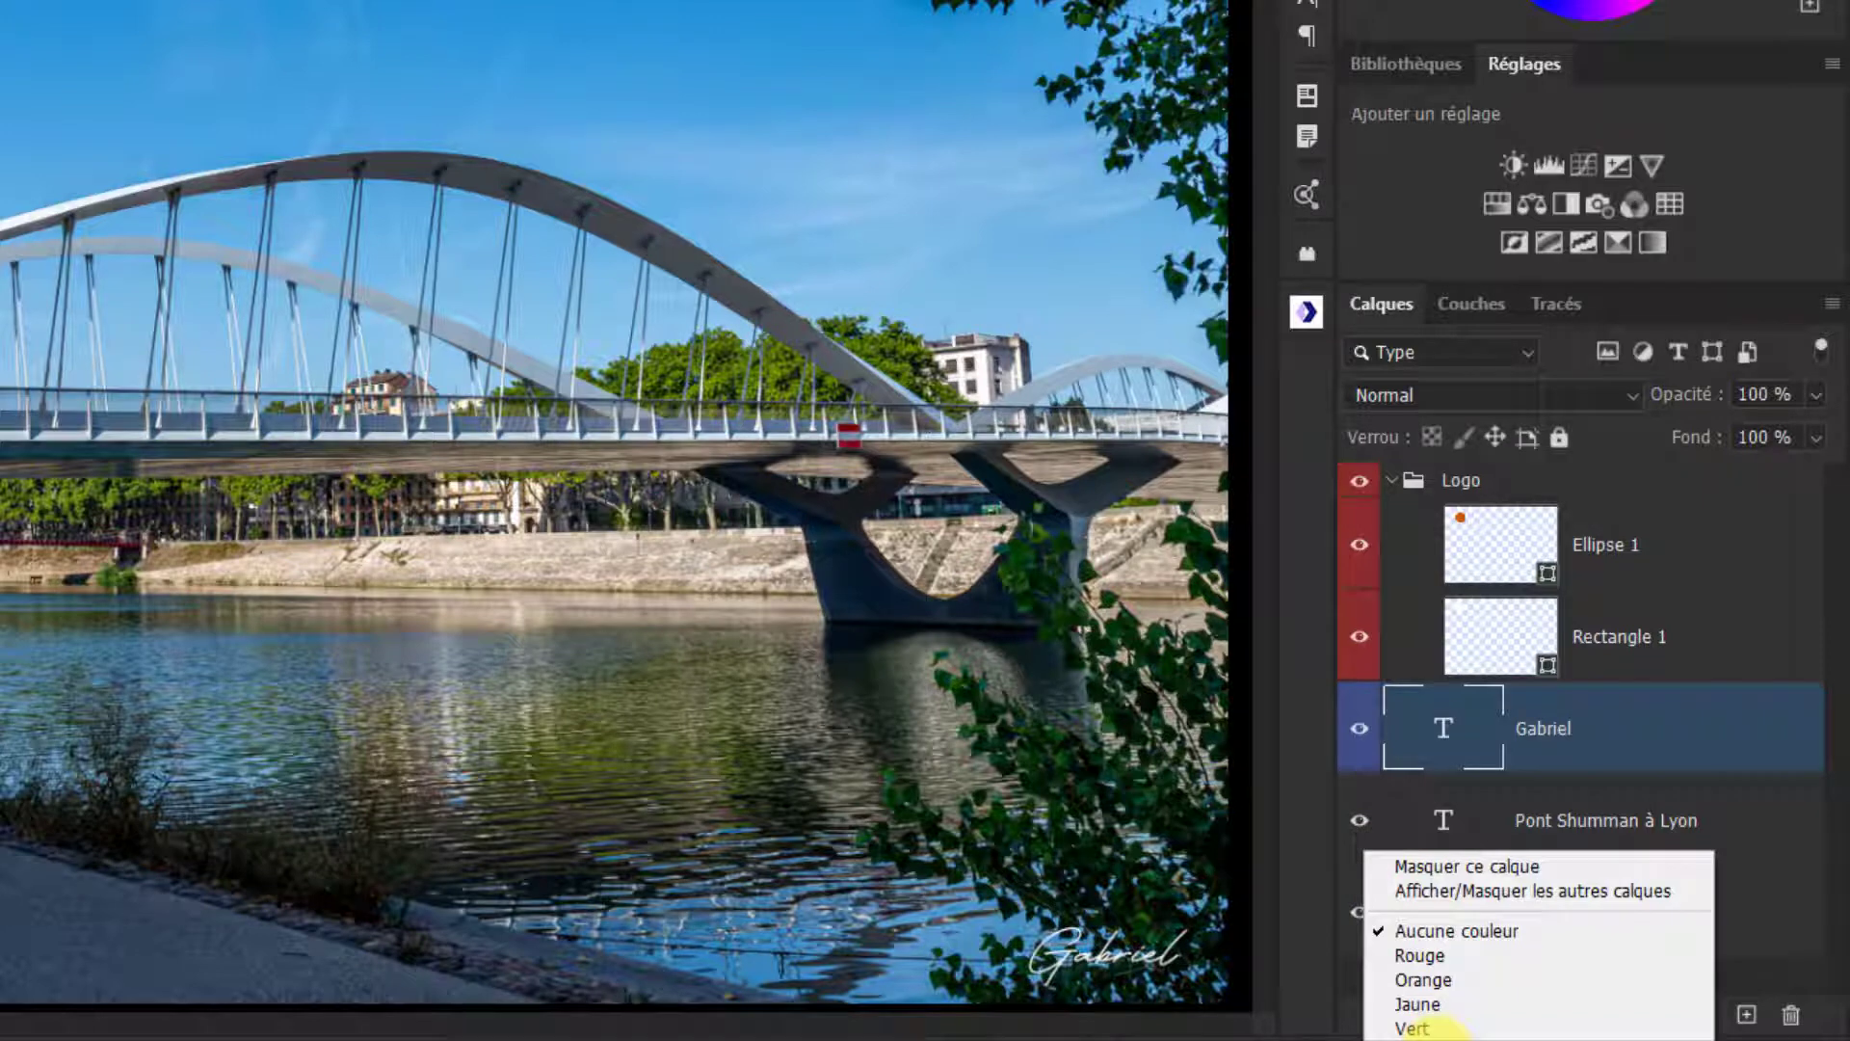
{"action": "left_click", "coordinate": [1426, 1036]}
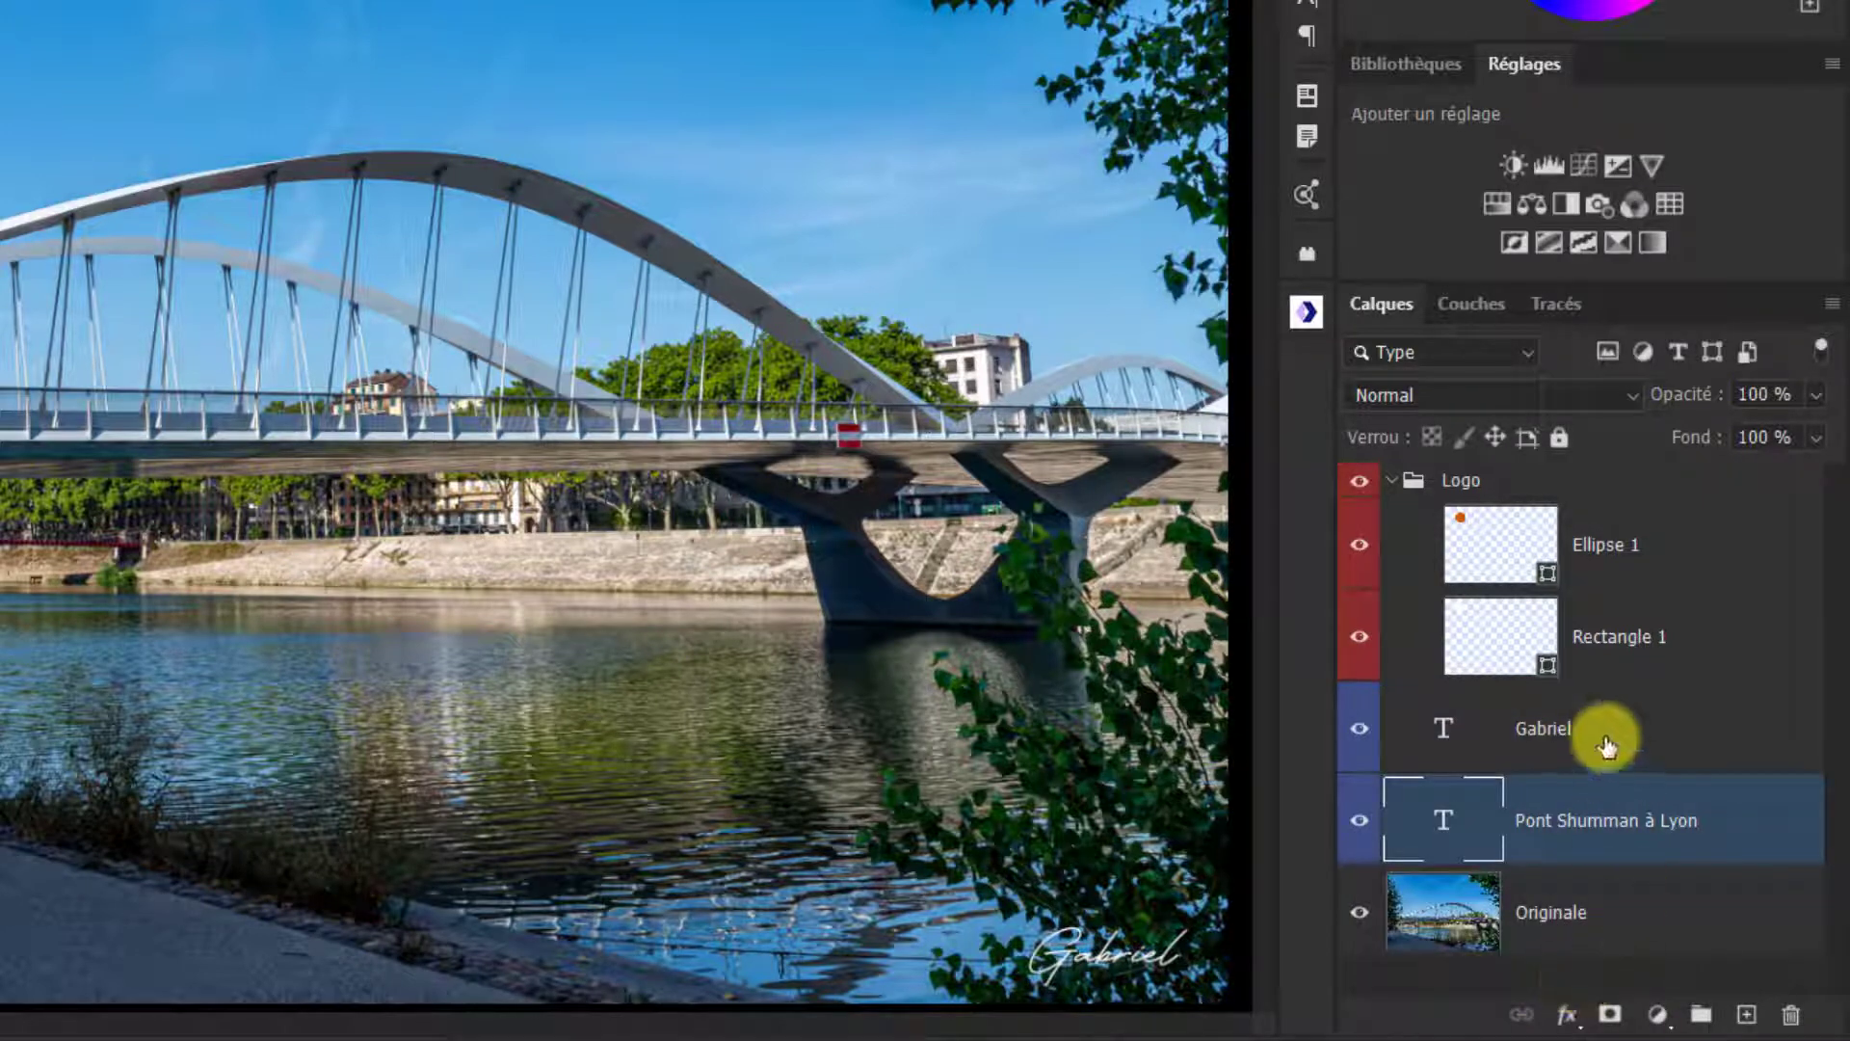
Step: Select both text layers and group them into a new group named Textes
{"action": "left_click", "coordinate": [1606, 739], "text": "shift"}
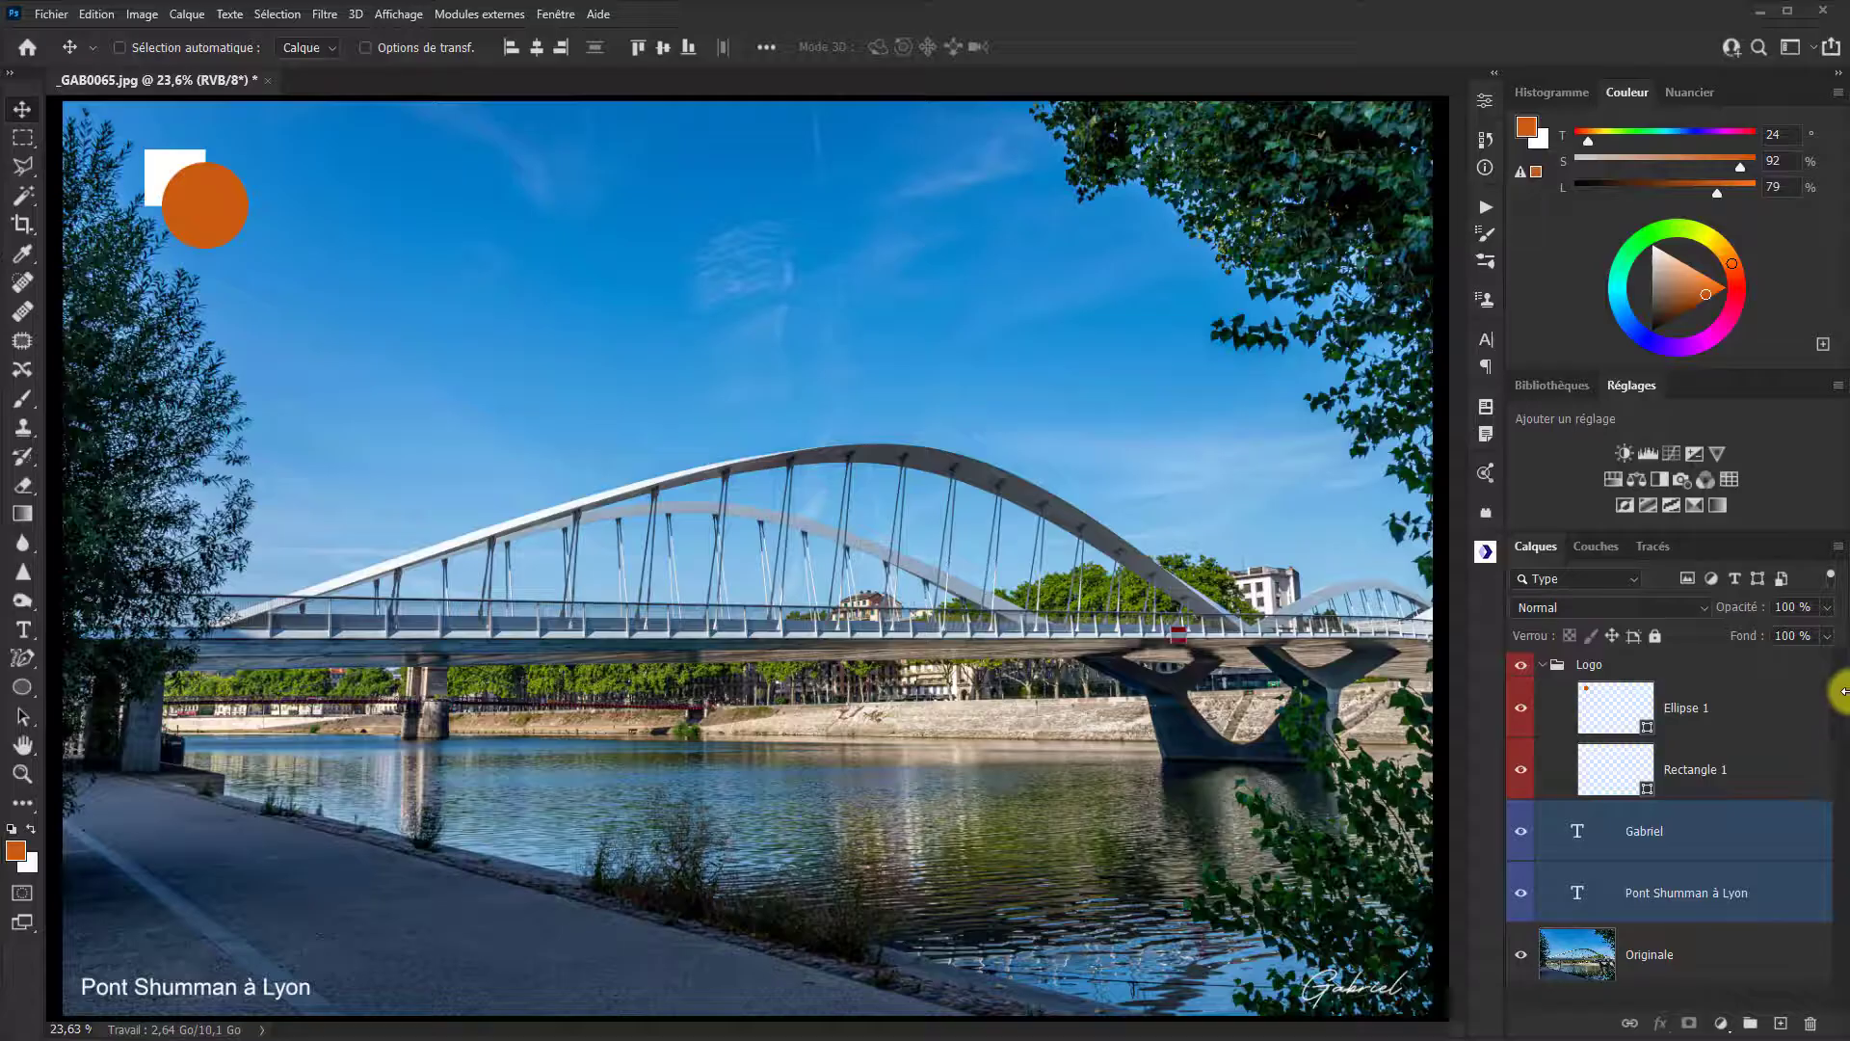
{"action": "left_click", "coordinate": [1838, 547]}
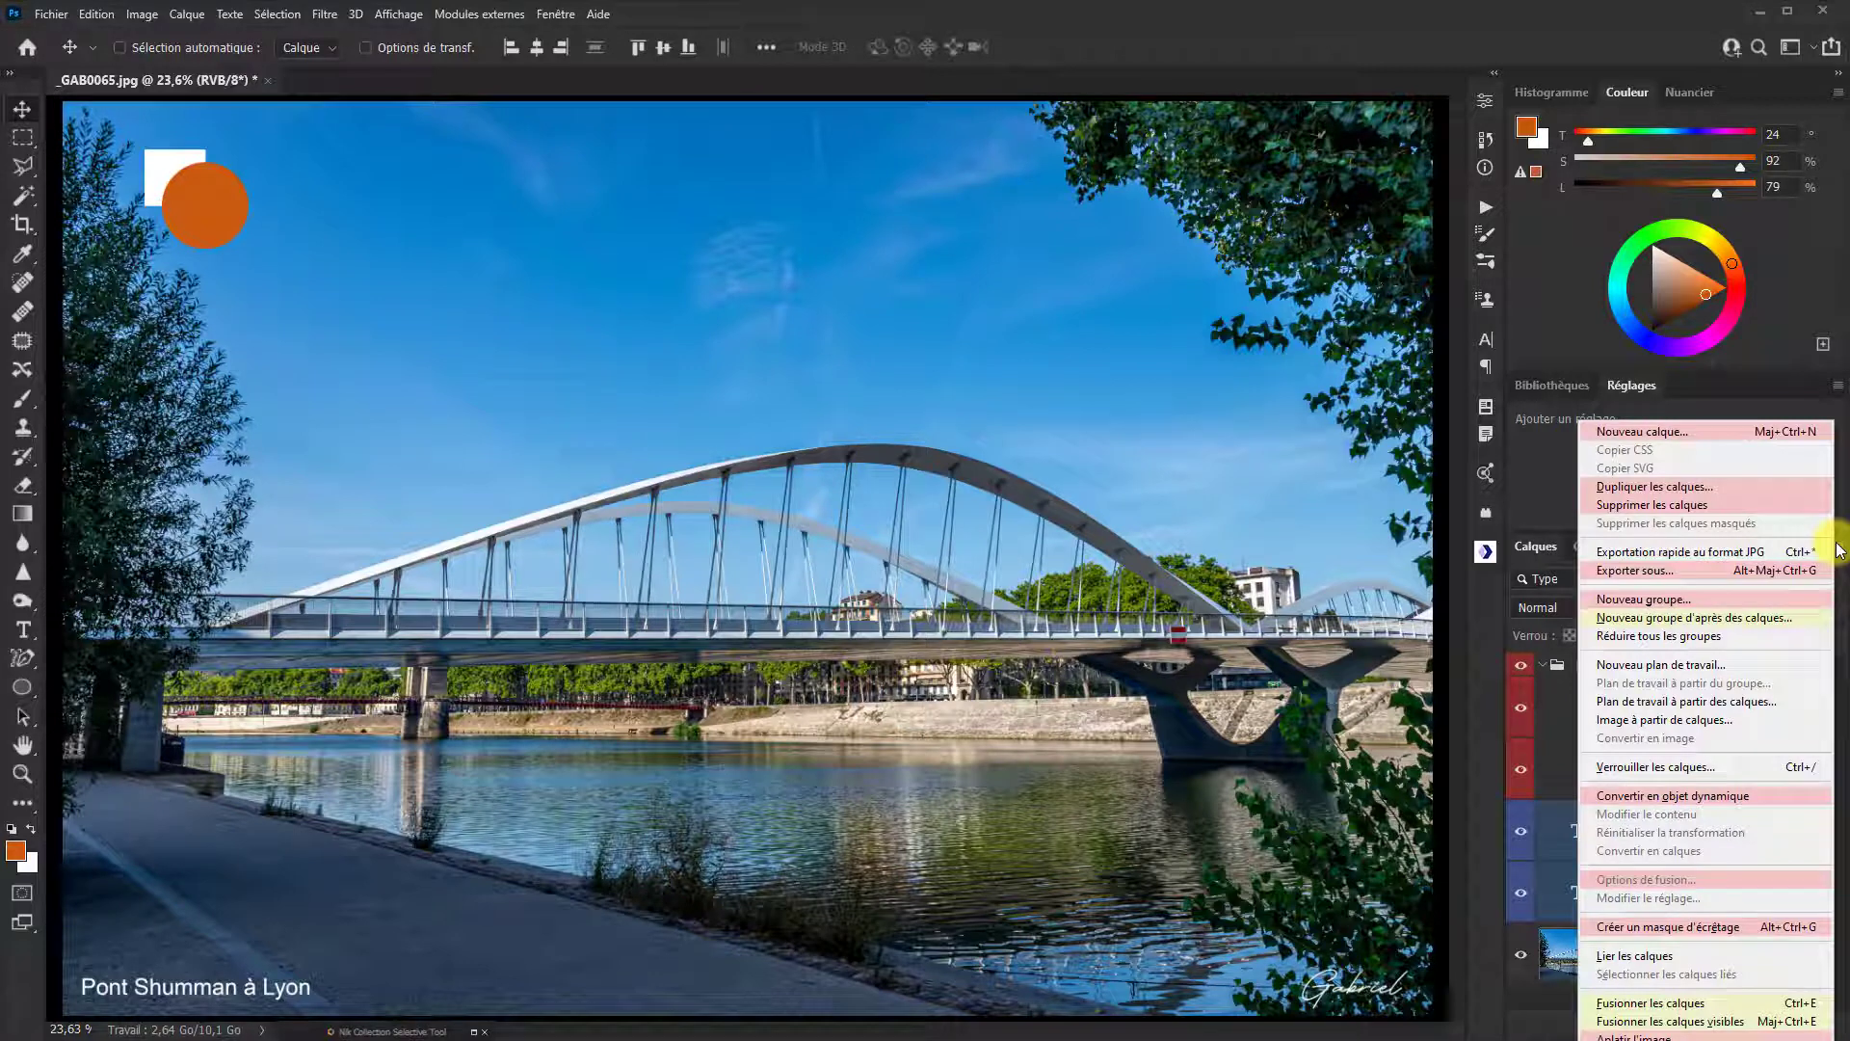
{"action": "left_click", "coordinate": [1650, 599]}
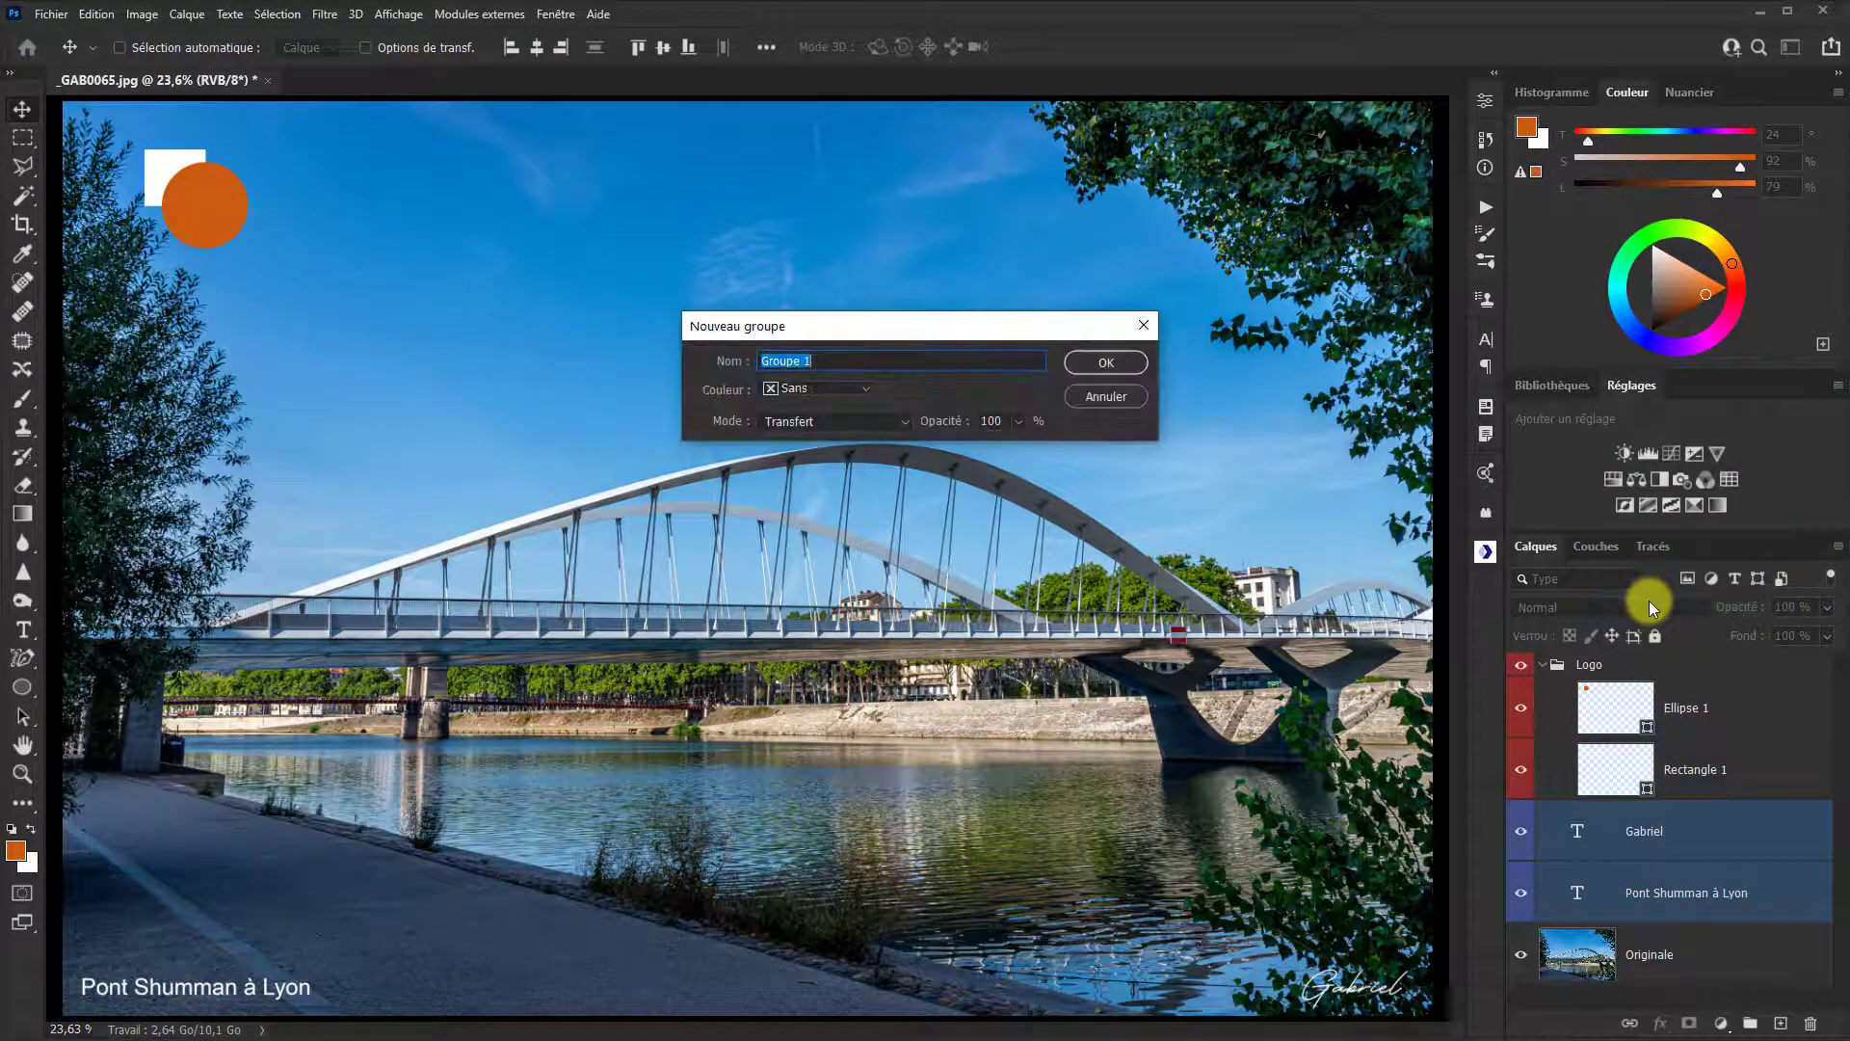
{"action": "type", "text": "Textes"}
{"action": "key", "text": "Return"}
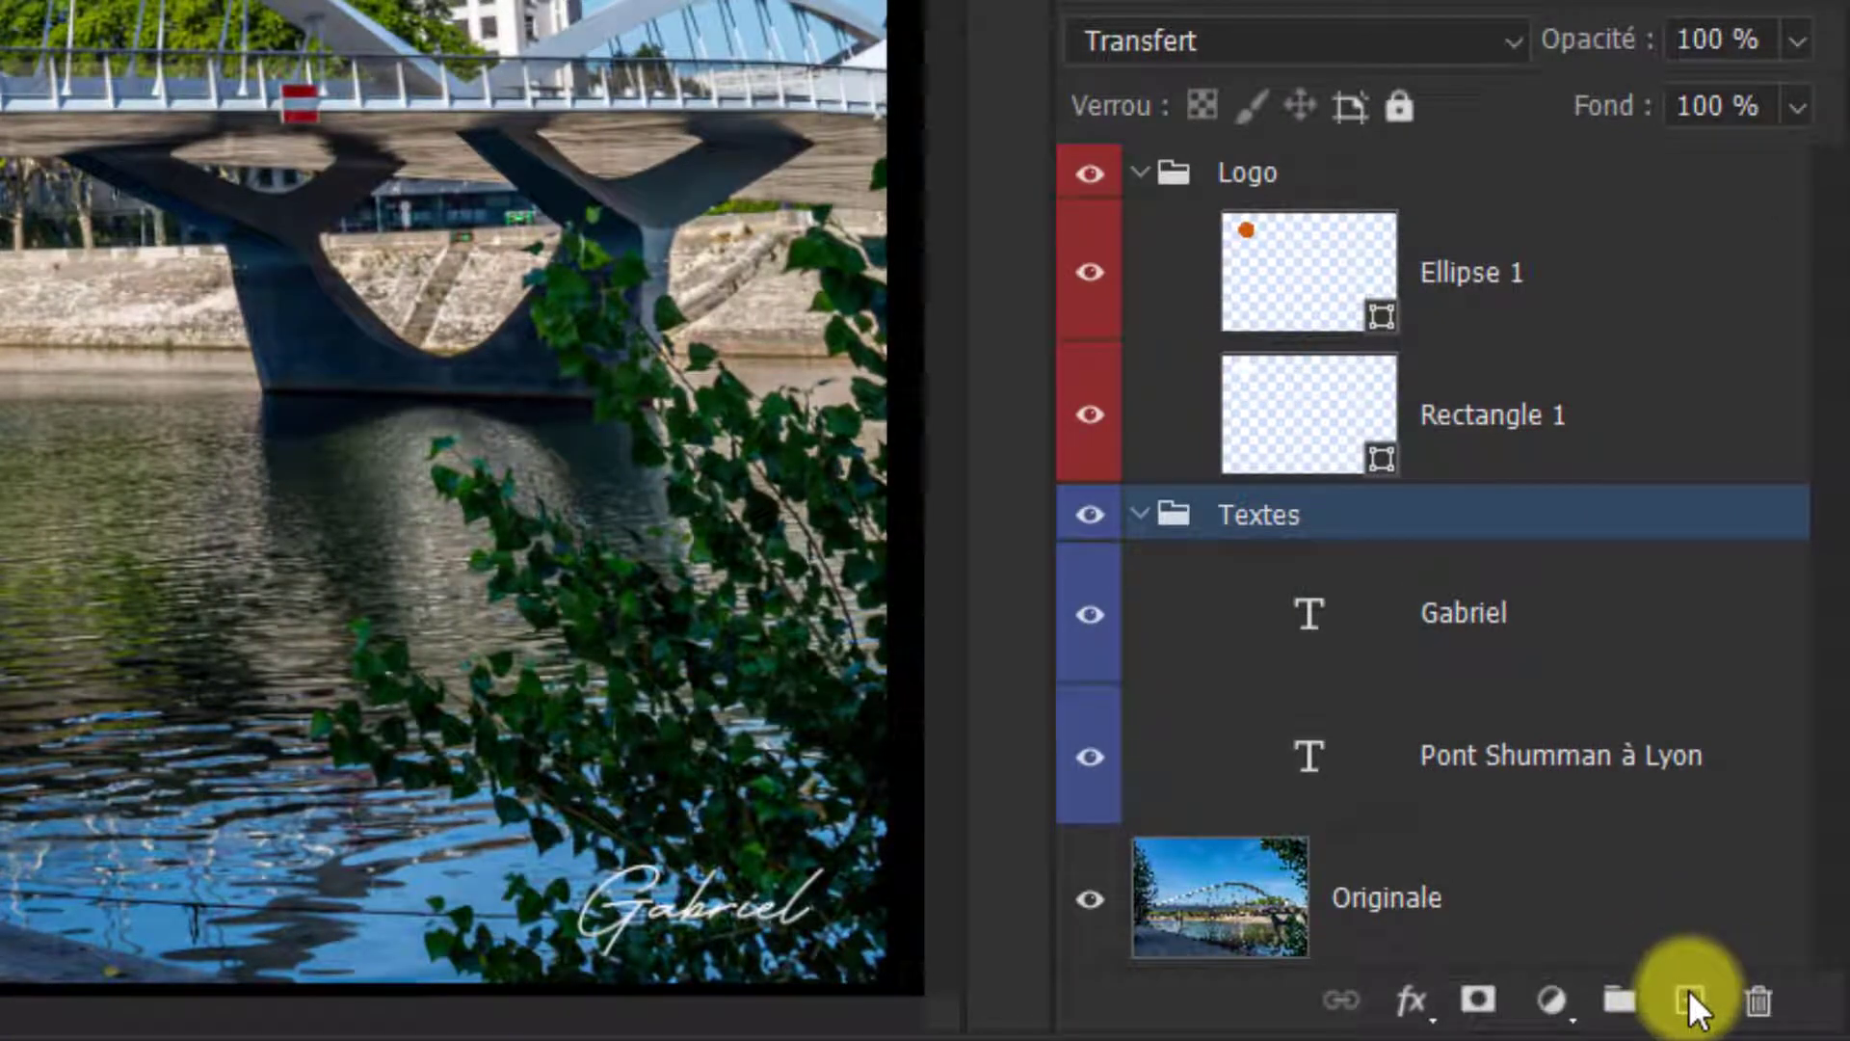
{"action": "key", "text": "alt"}
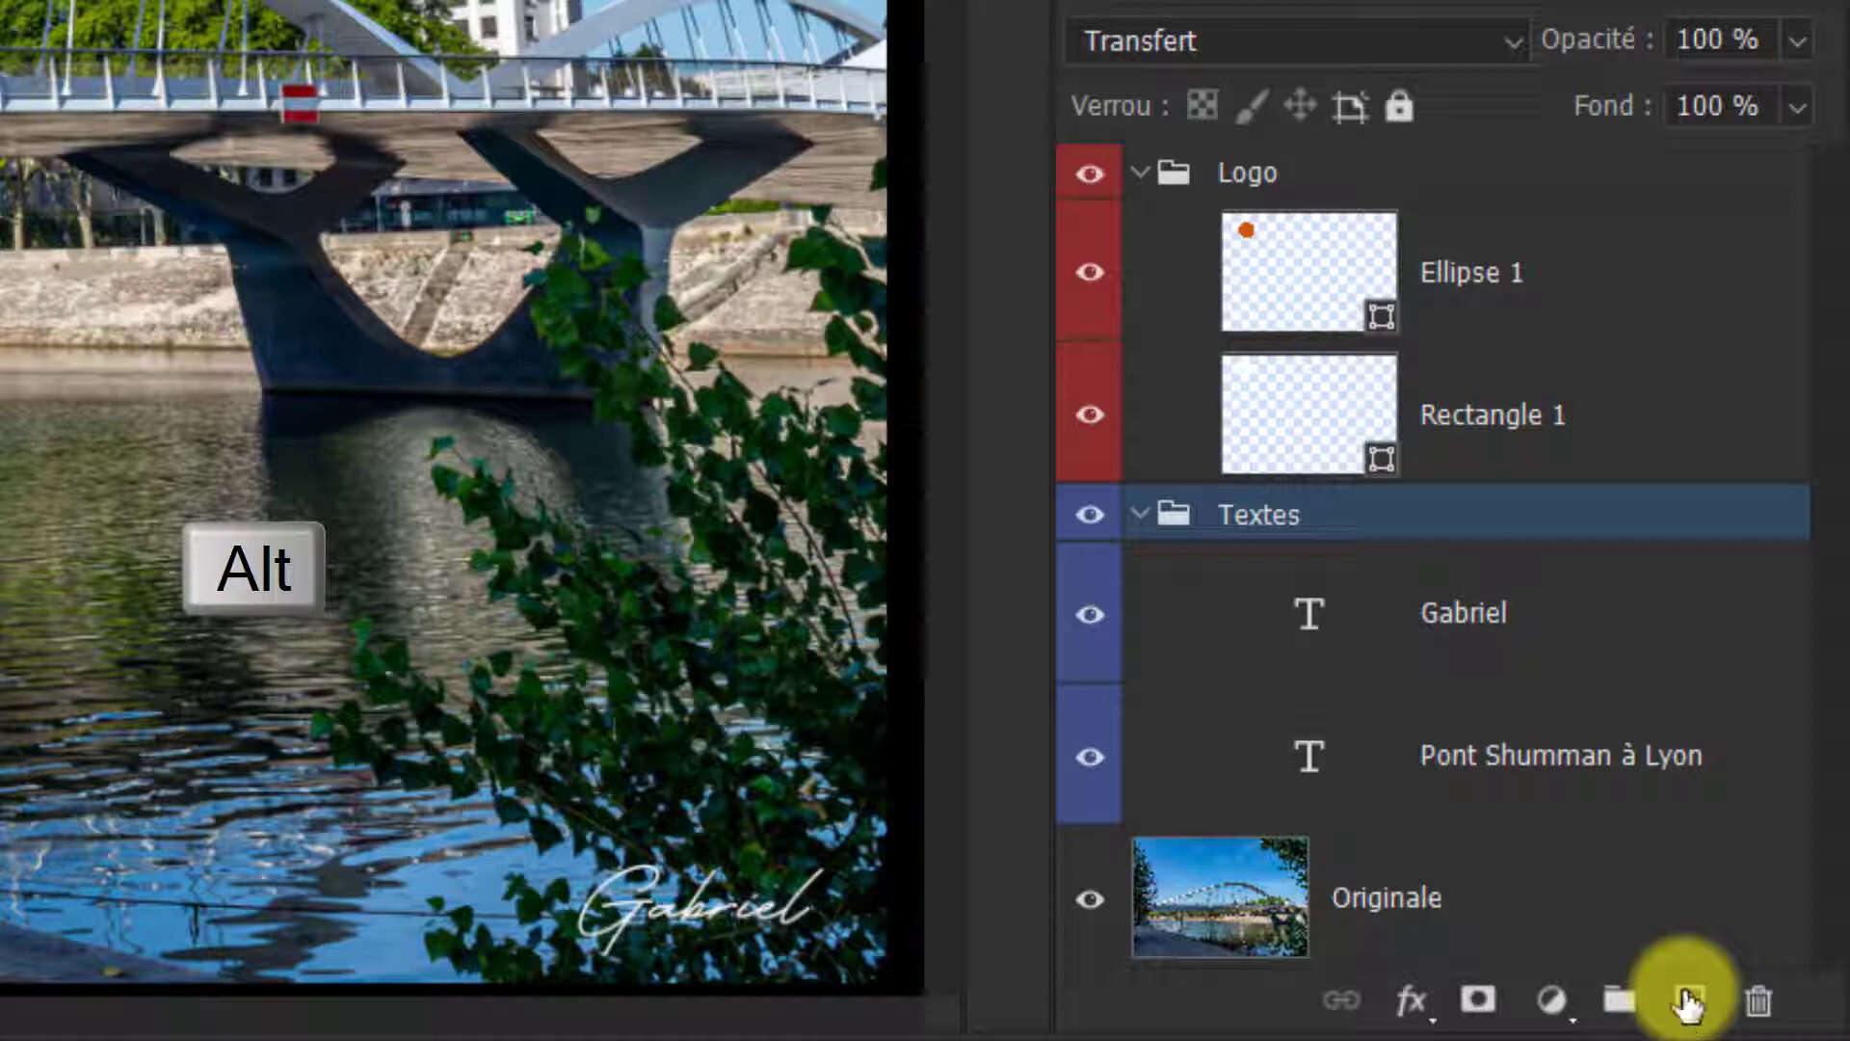
{"action": "left_click", "coordinate": [1688, 1002], "text": "alt"}
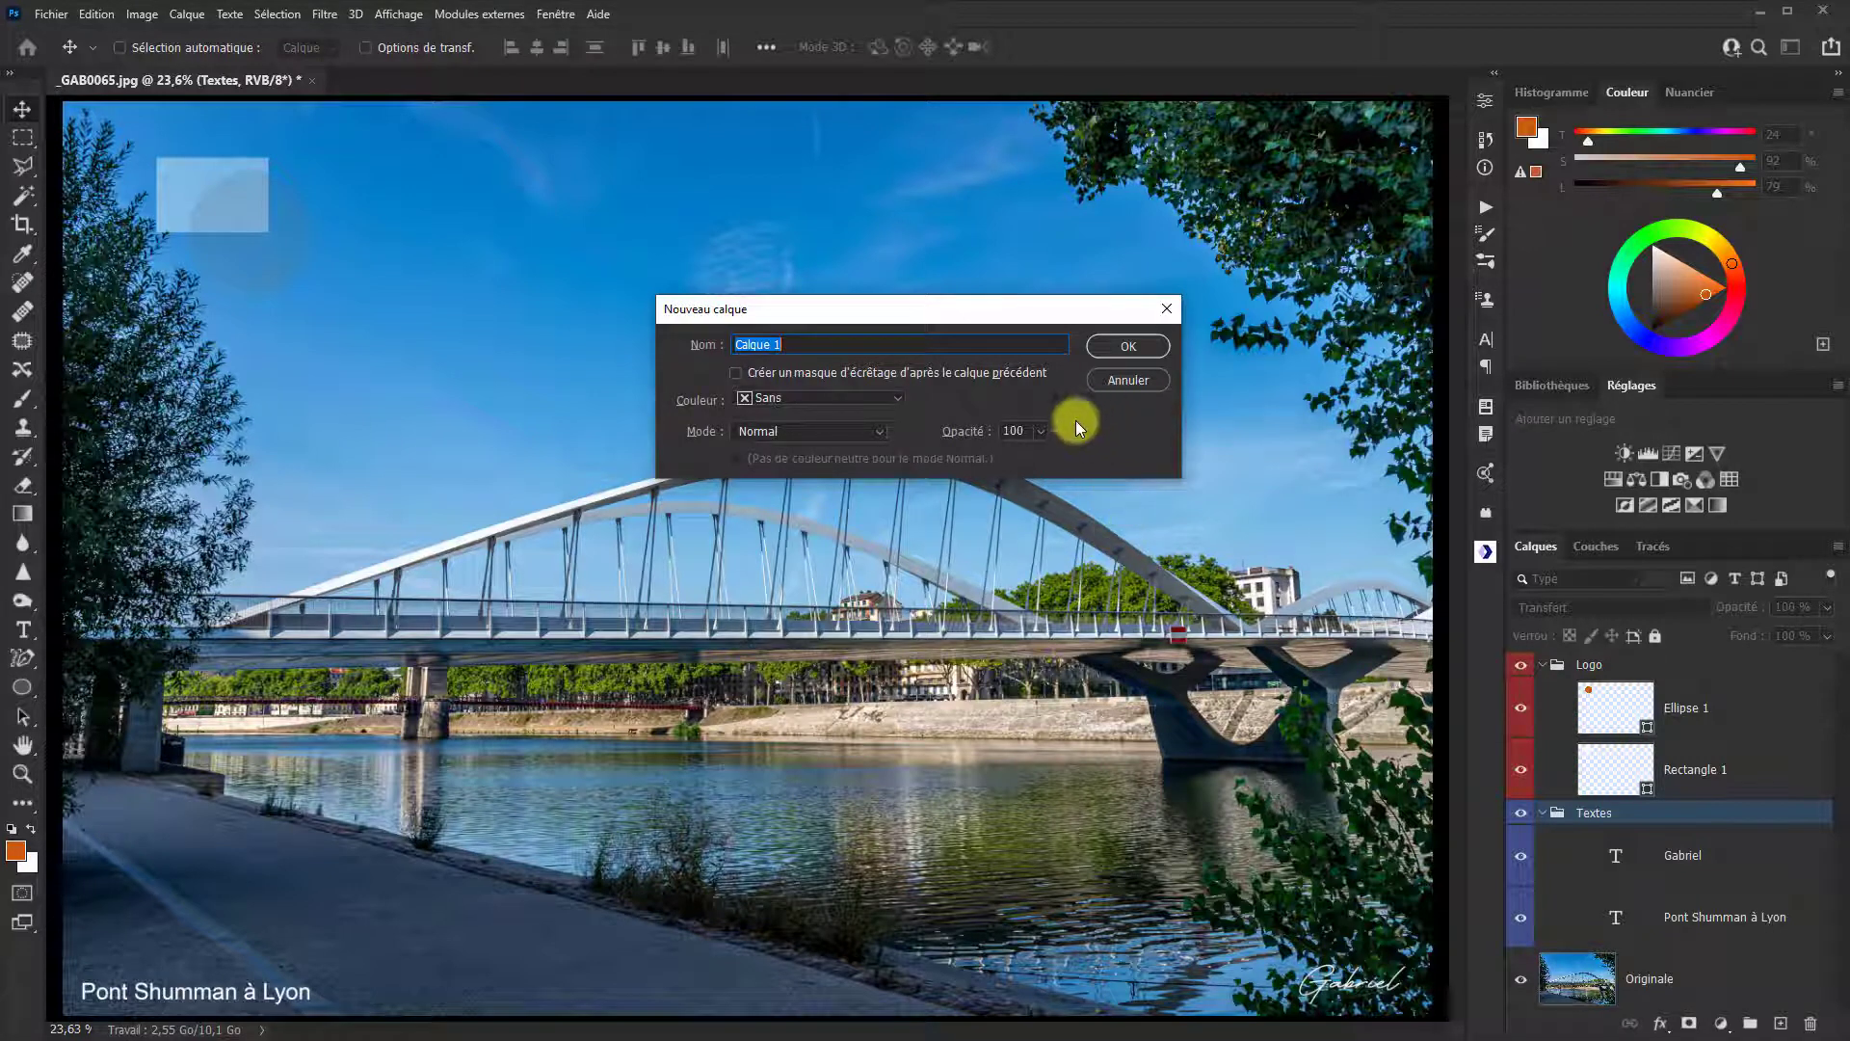
{"action": "left_click", "coordinate": [1127, 379]}
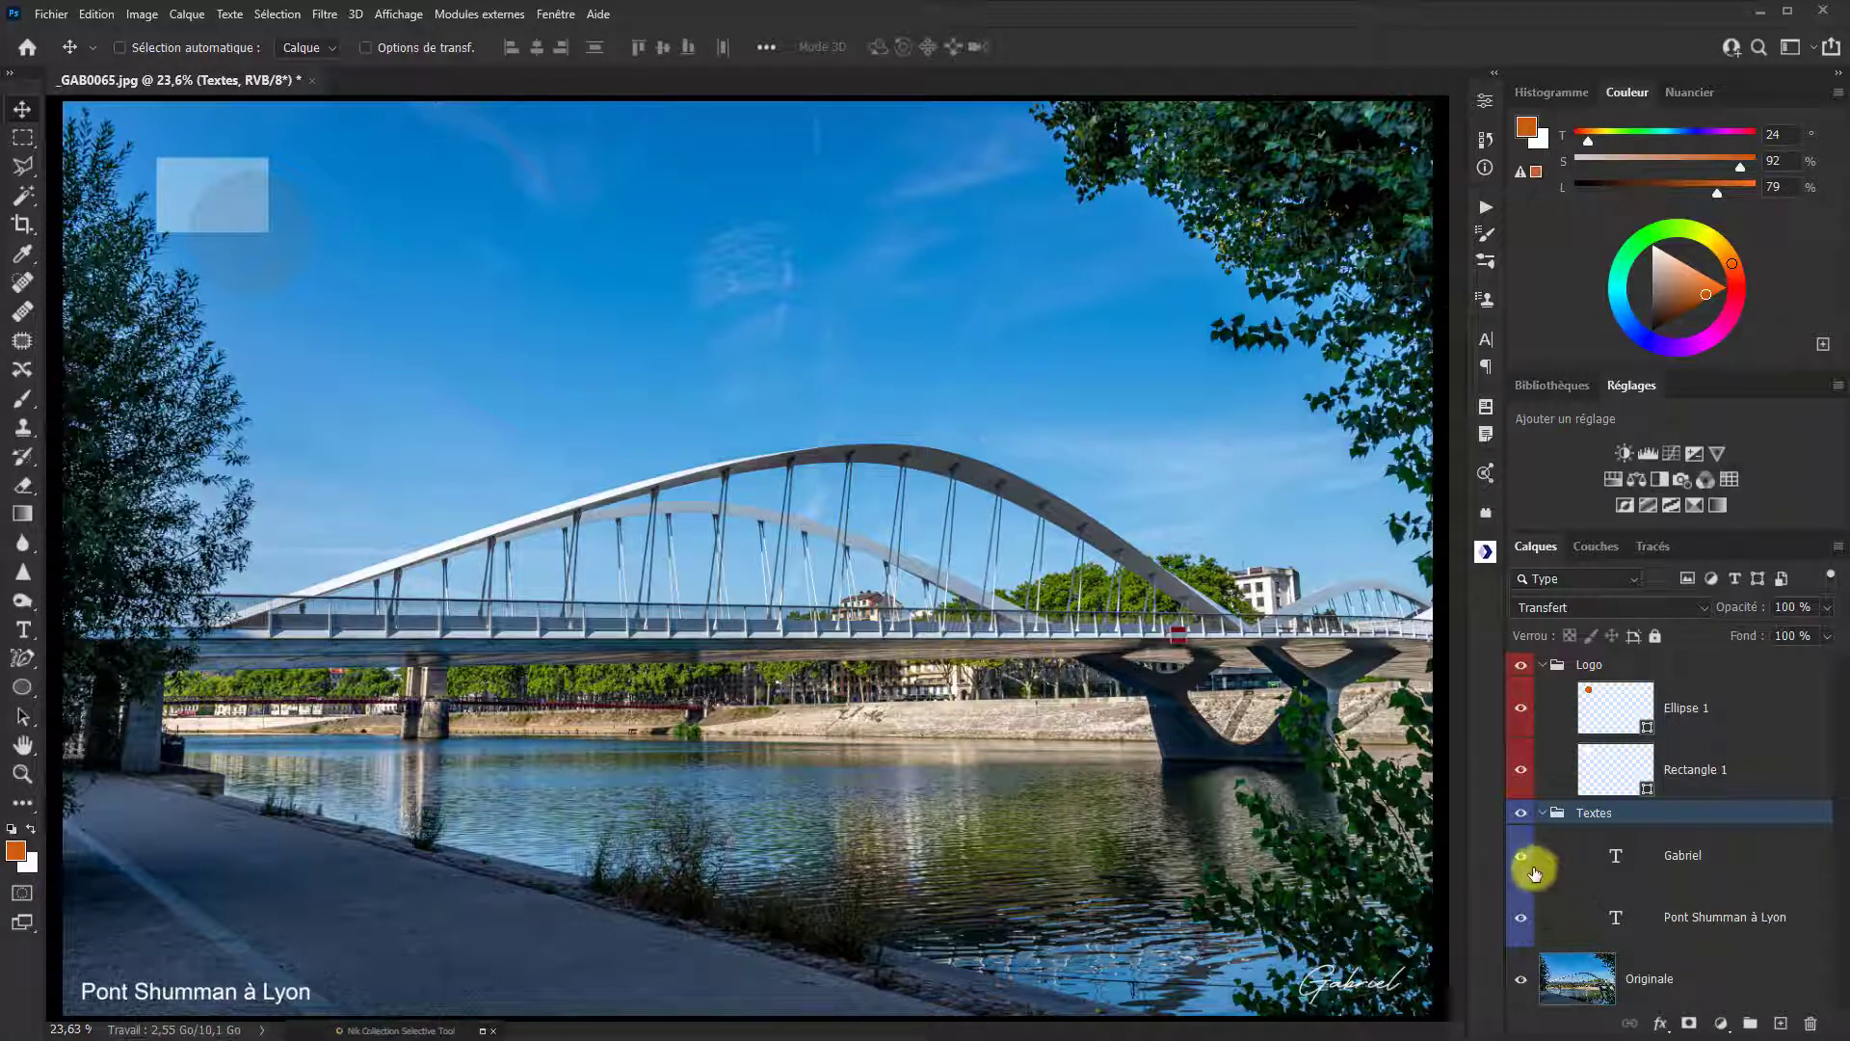
Step: Hide and show the Ellipse 1 layer again, and do the same for the Rectangle 1 layer
{"action": "left_click", "coordinate": [1522, 714]}
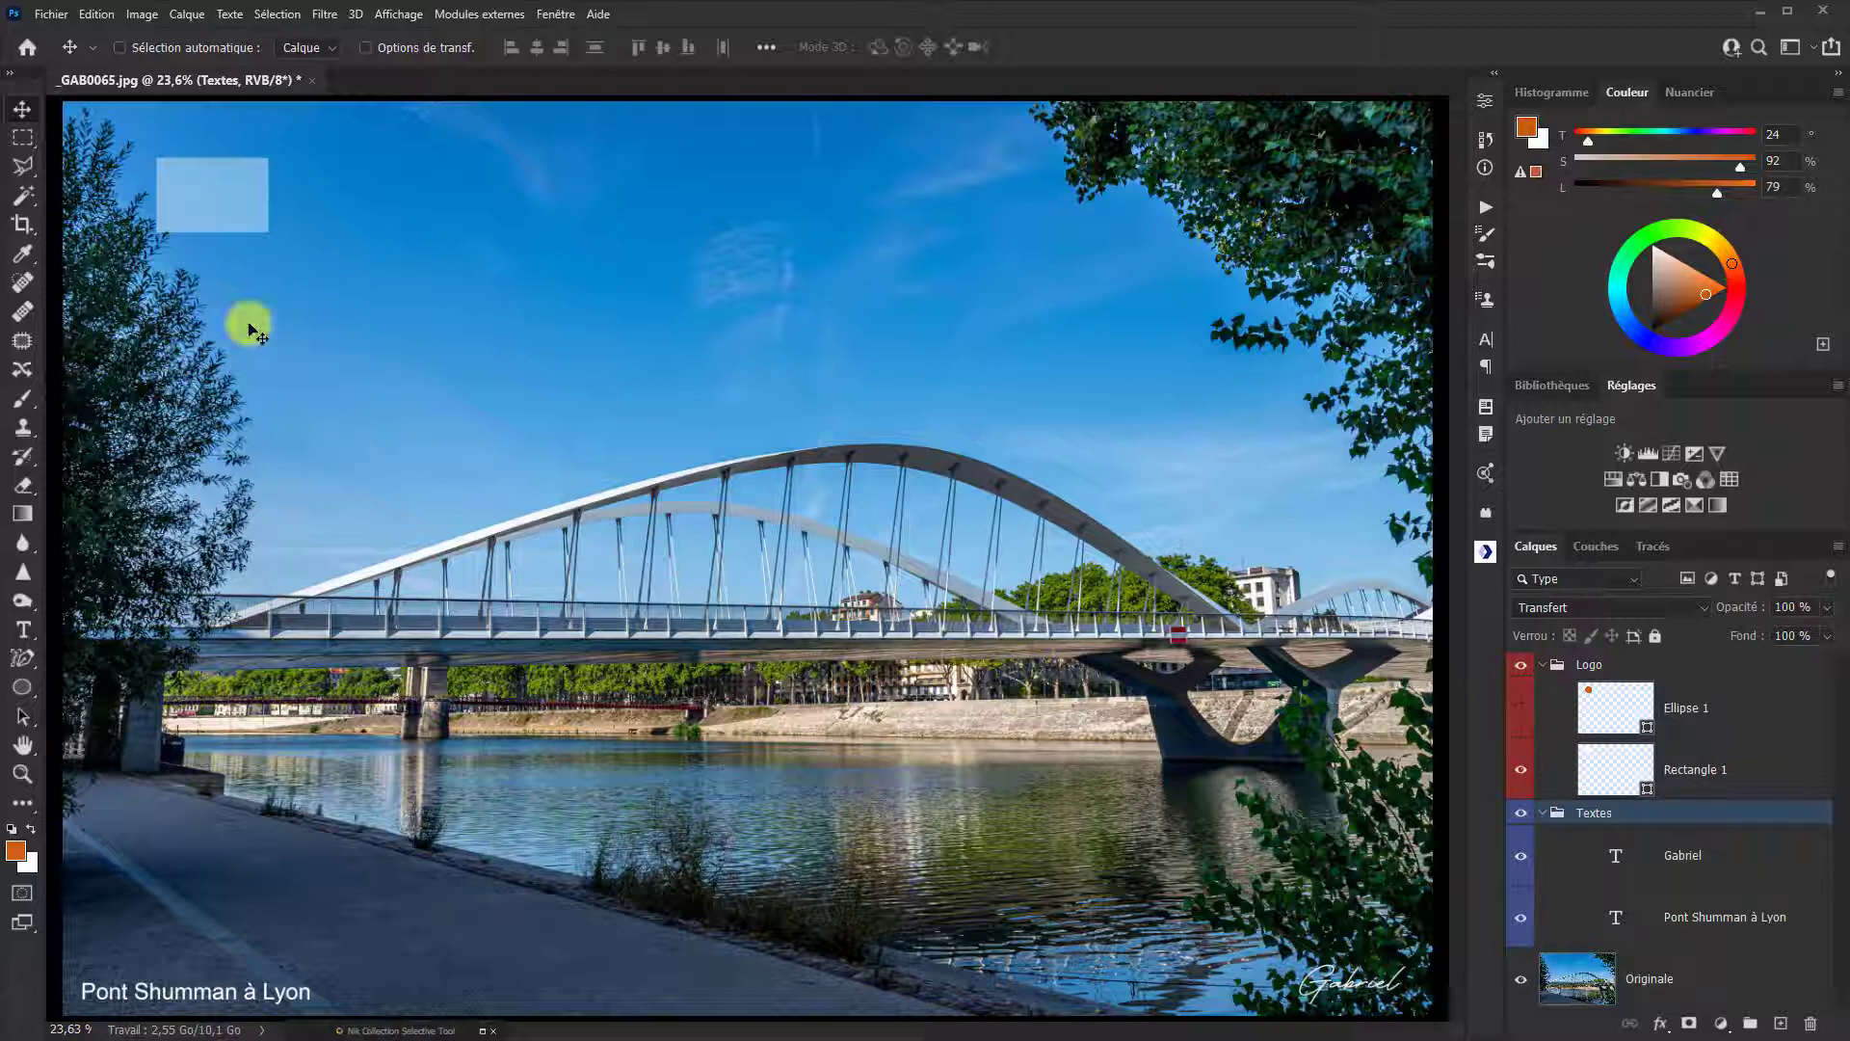
{"action": "left_click", "coordinate": [1522, 714]}
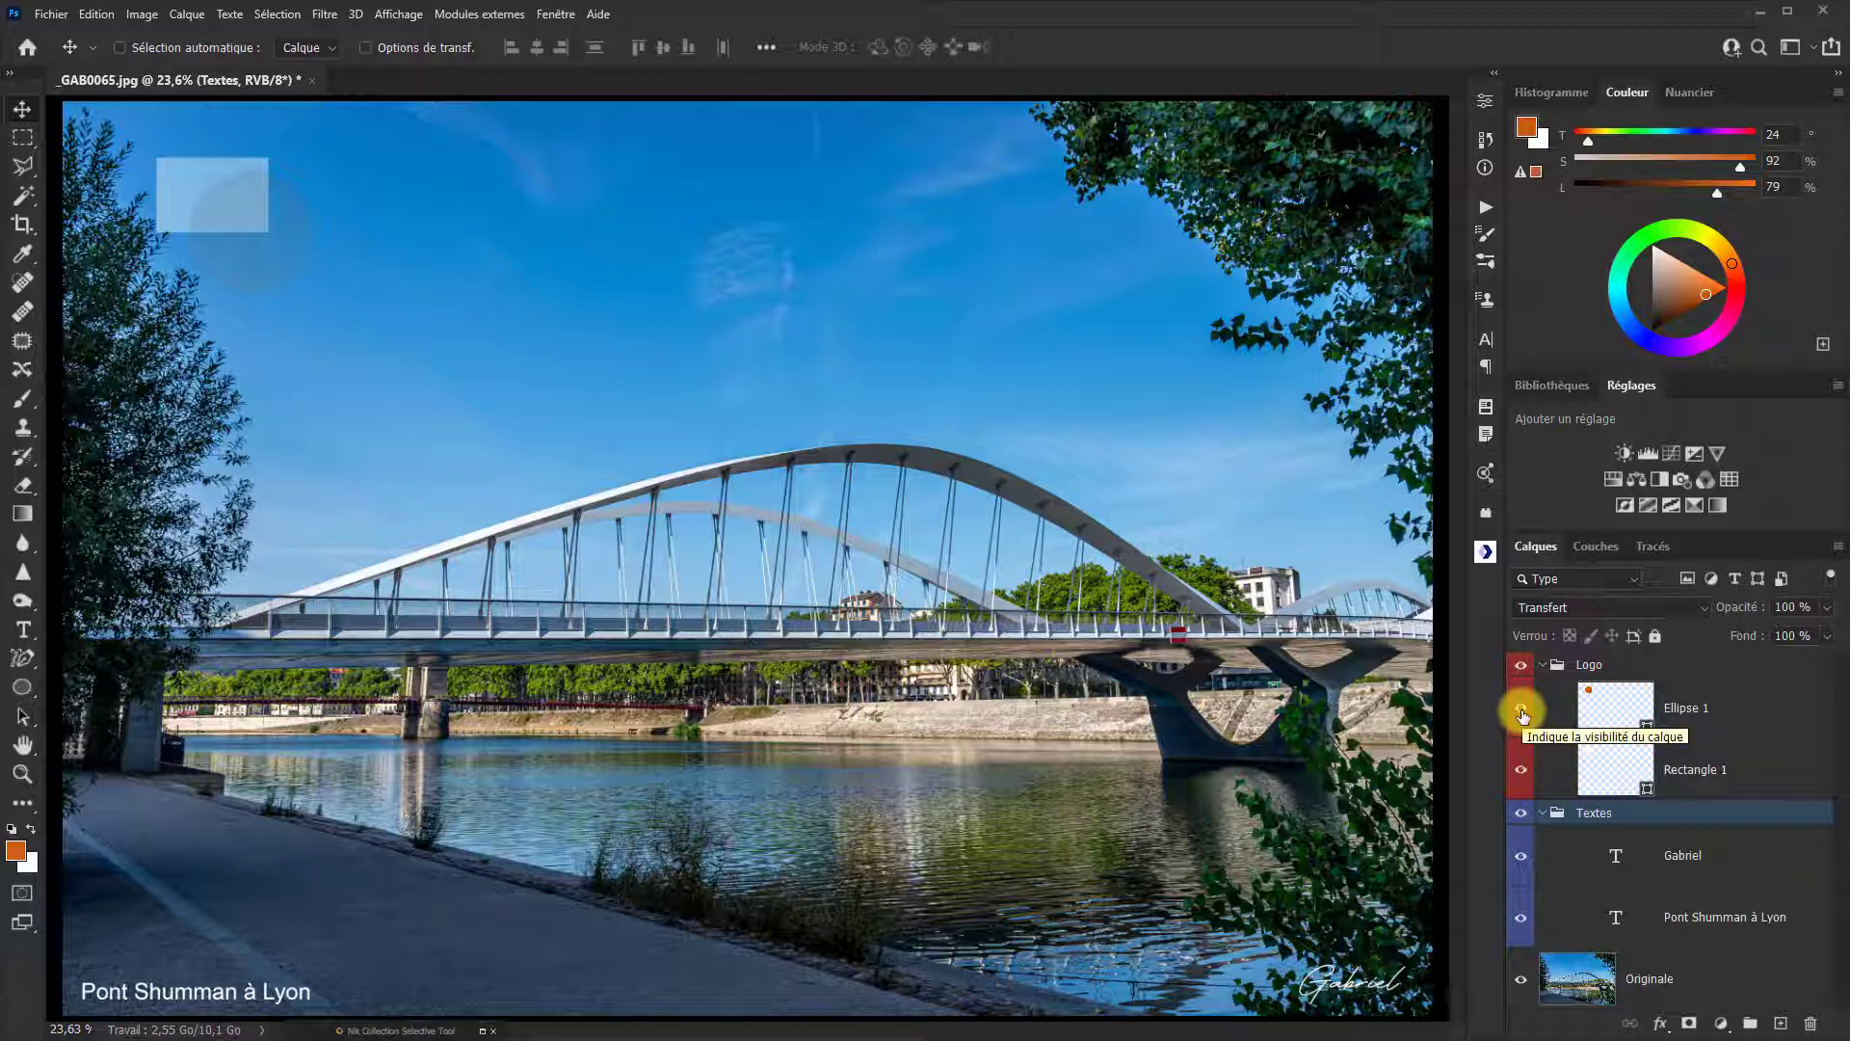
{"action": "left_click", "coordinate": [1524, 771]}
{"action": "left_click", "coordinate": [1523, 773]}
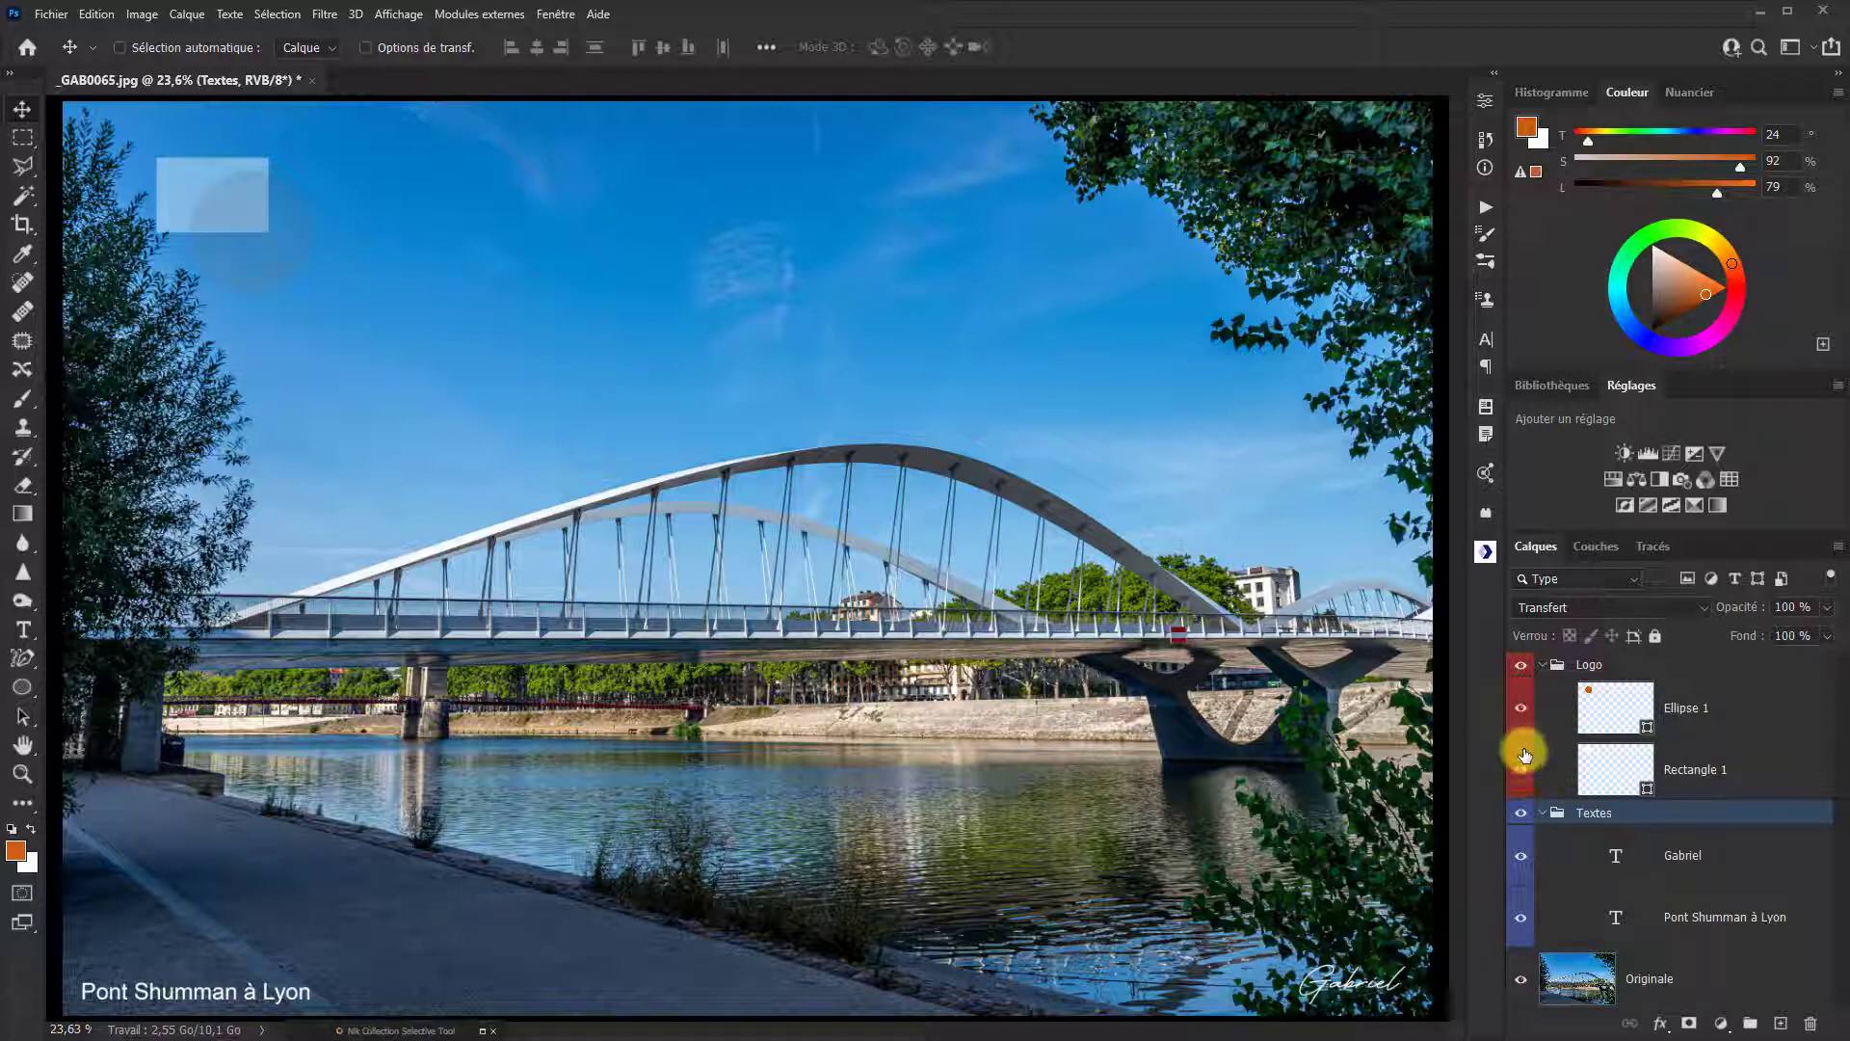
Step: Isolate the Ellipse 1 layer by hiding all other layers at once, then restore their visibility
{"action": "key", "text": "alt"}
{"action": "left_click", "coordinate": [1521, 714], "text": "alt"}
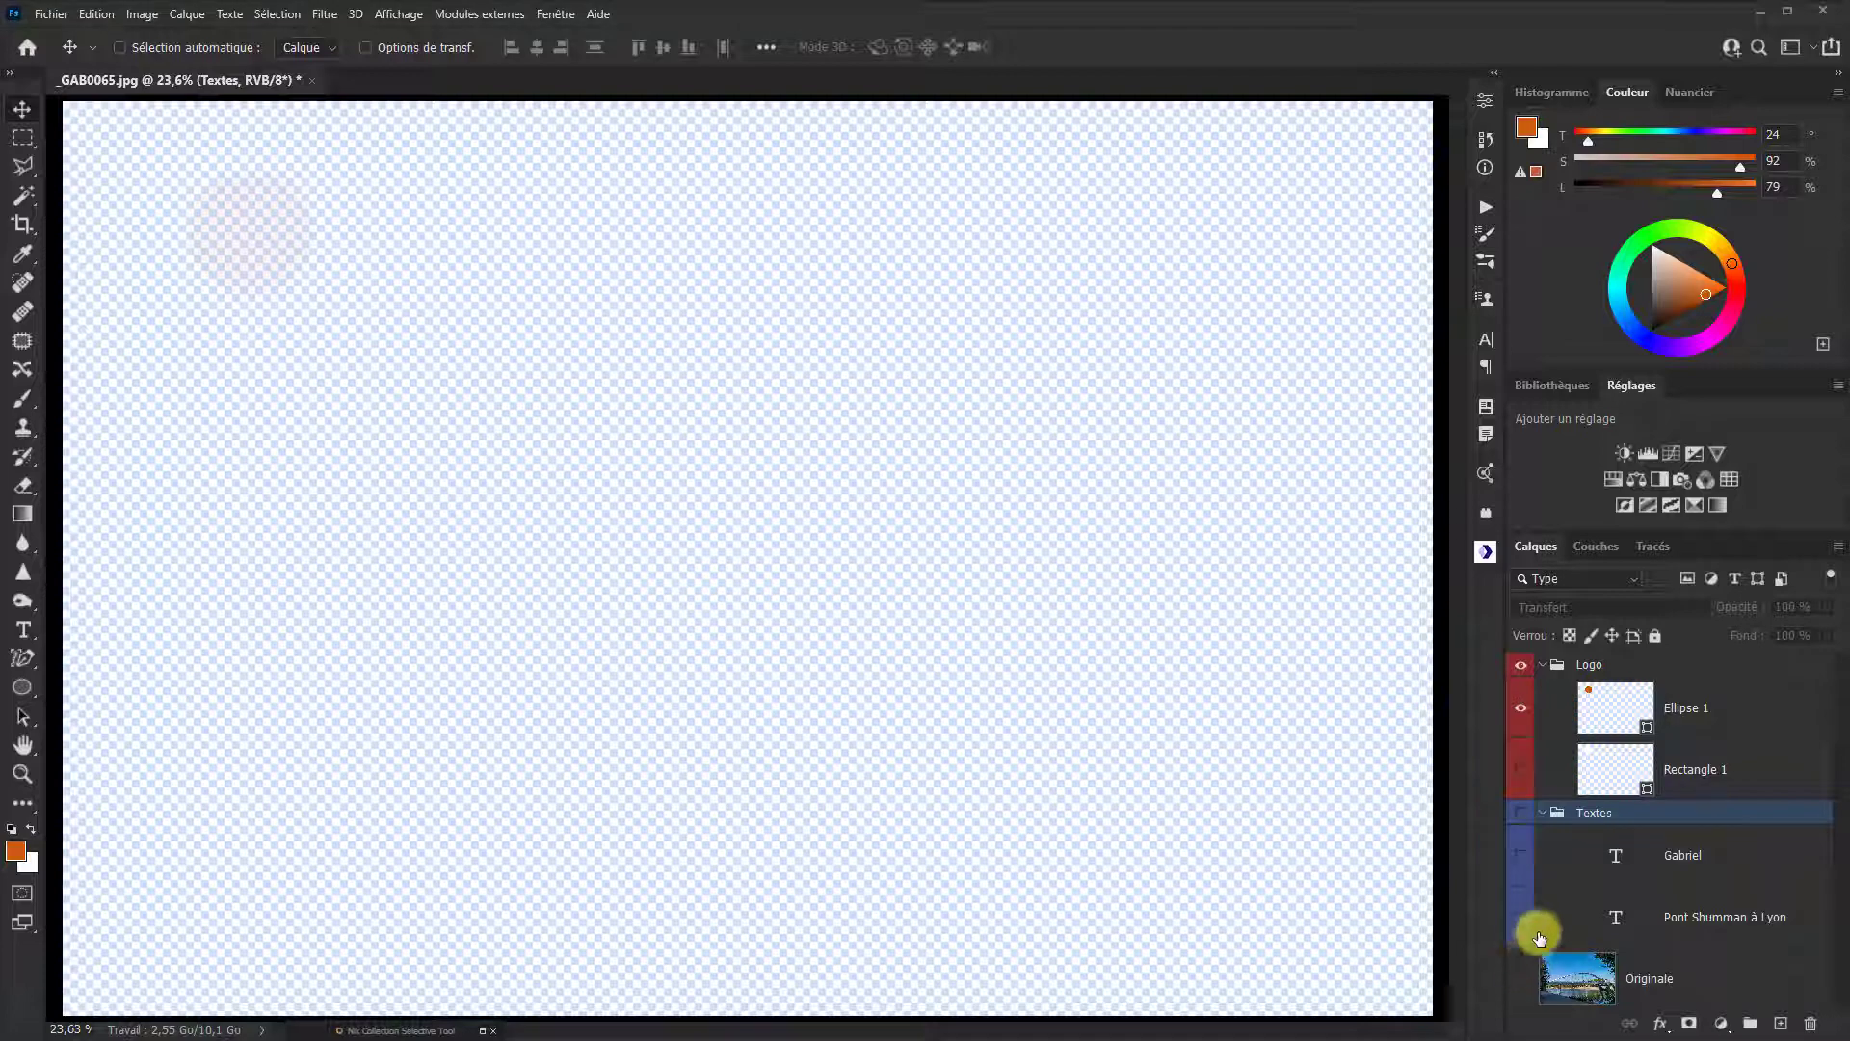
{"action": "left_click", "coordinate": [1522, 712]}
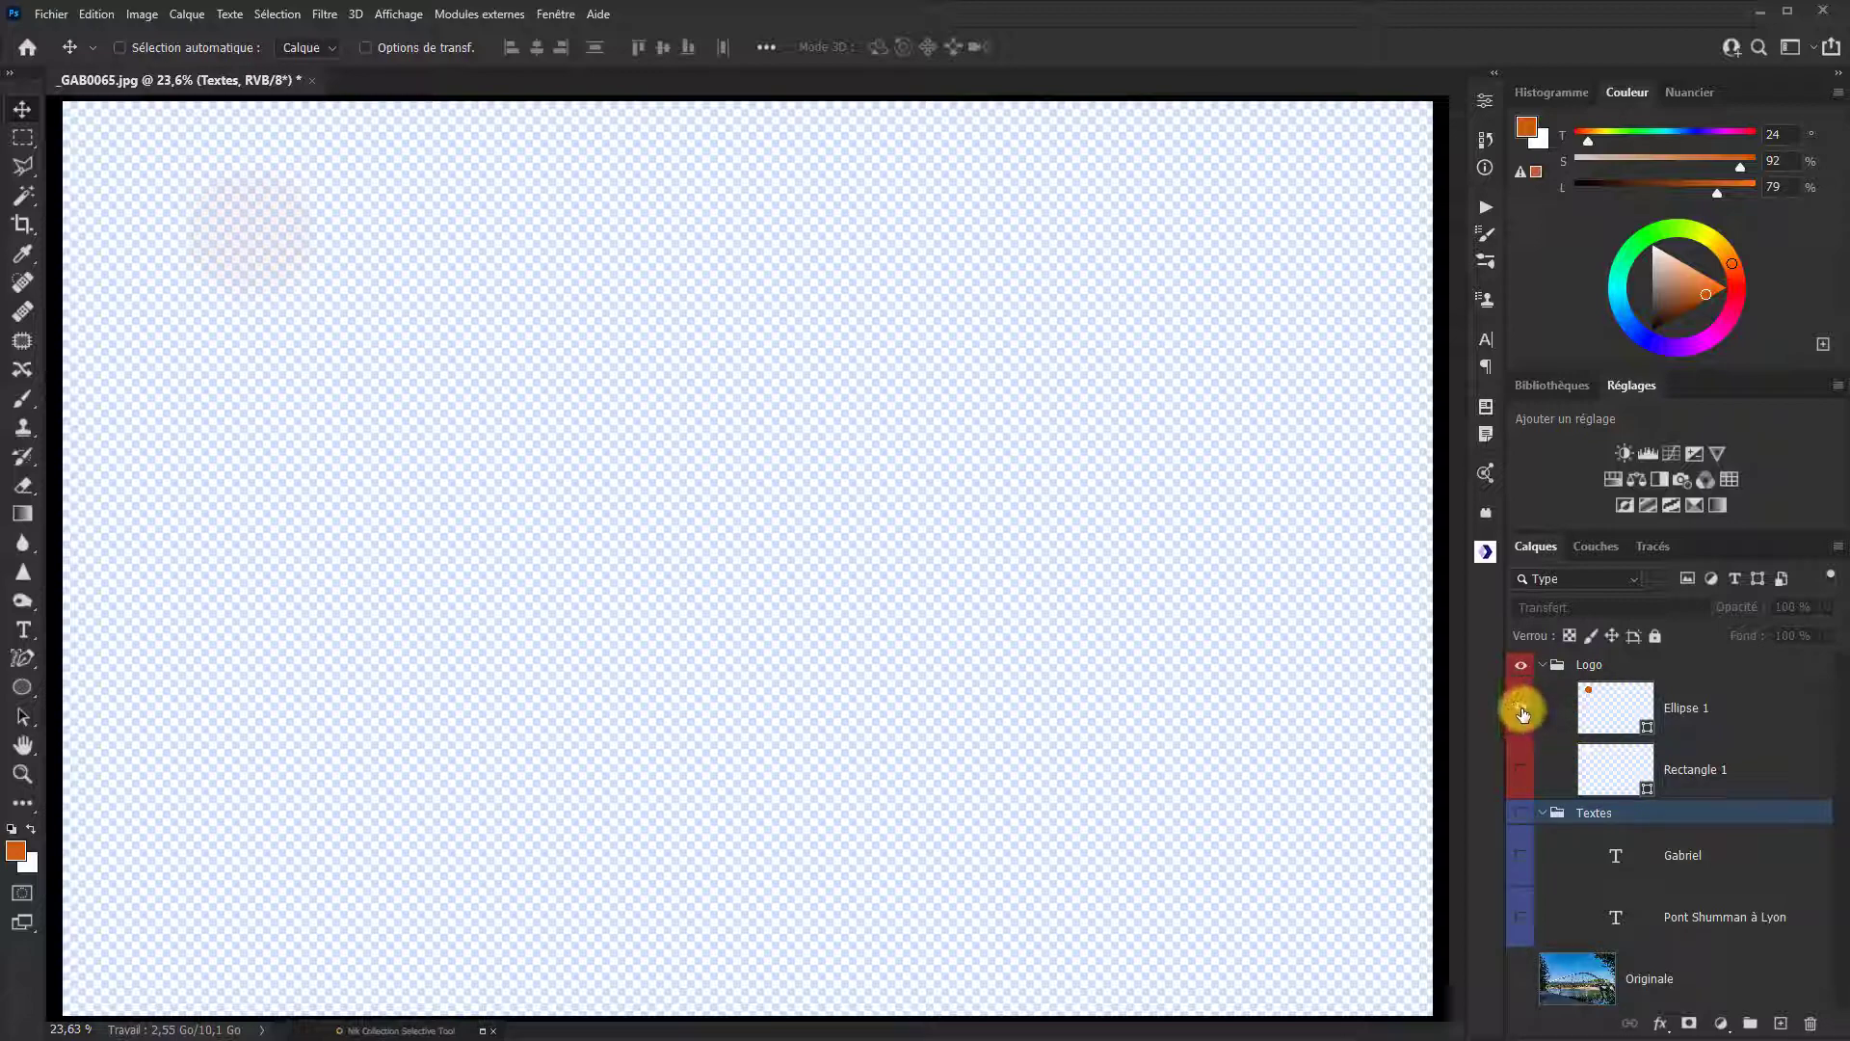
{"action": "left_click", "coordinate": [1523, 713], "text": "alt"}
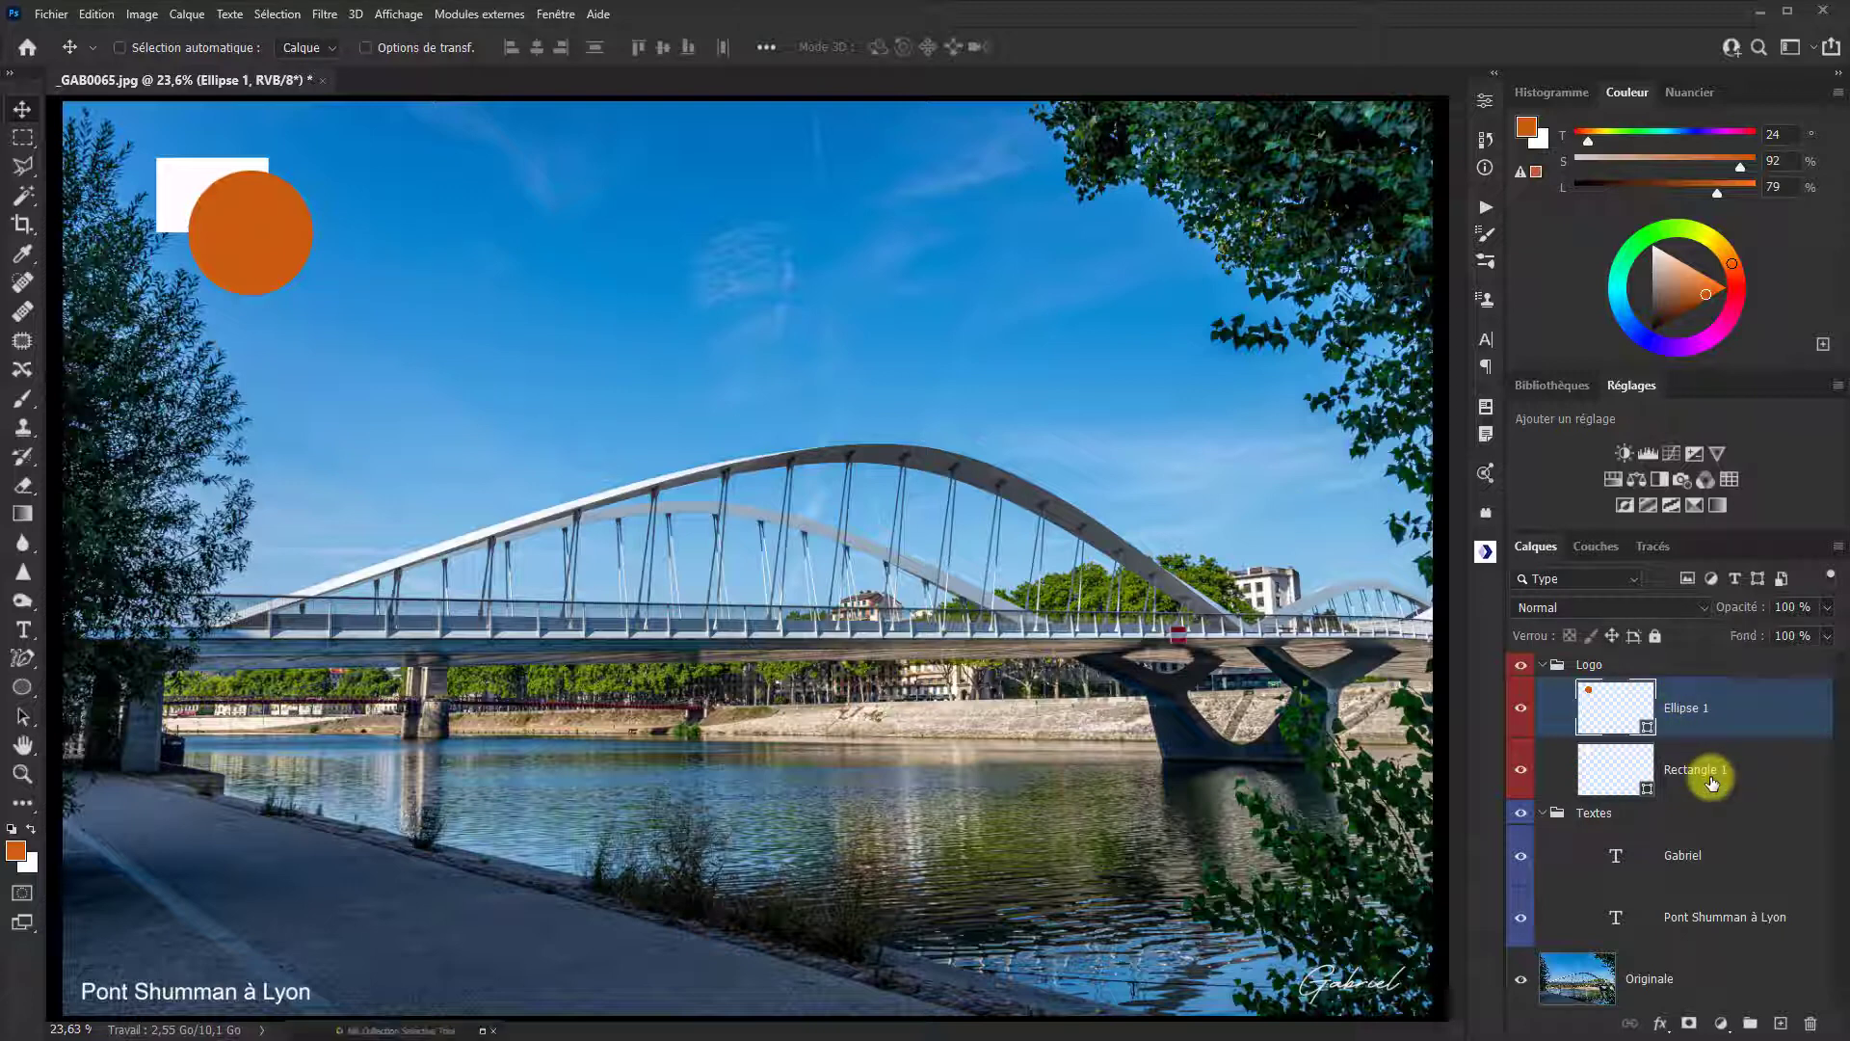
Step: Move the Rectangle 1 layer above Ellipse 1 in the Logo group's stacking order
{"action": "left_click", "coordinate": [1711, 778]}
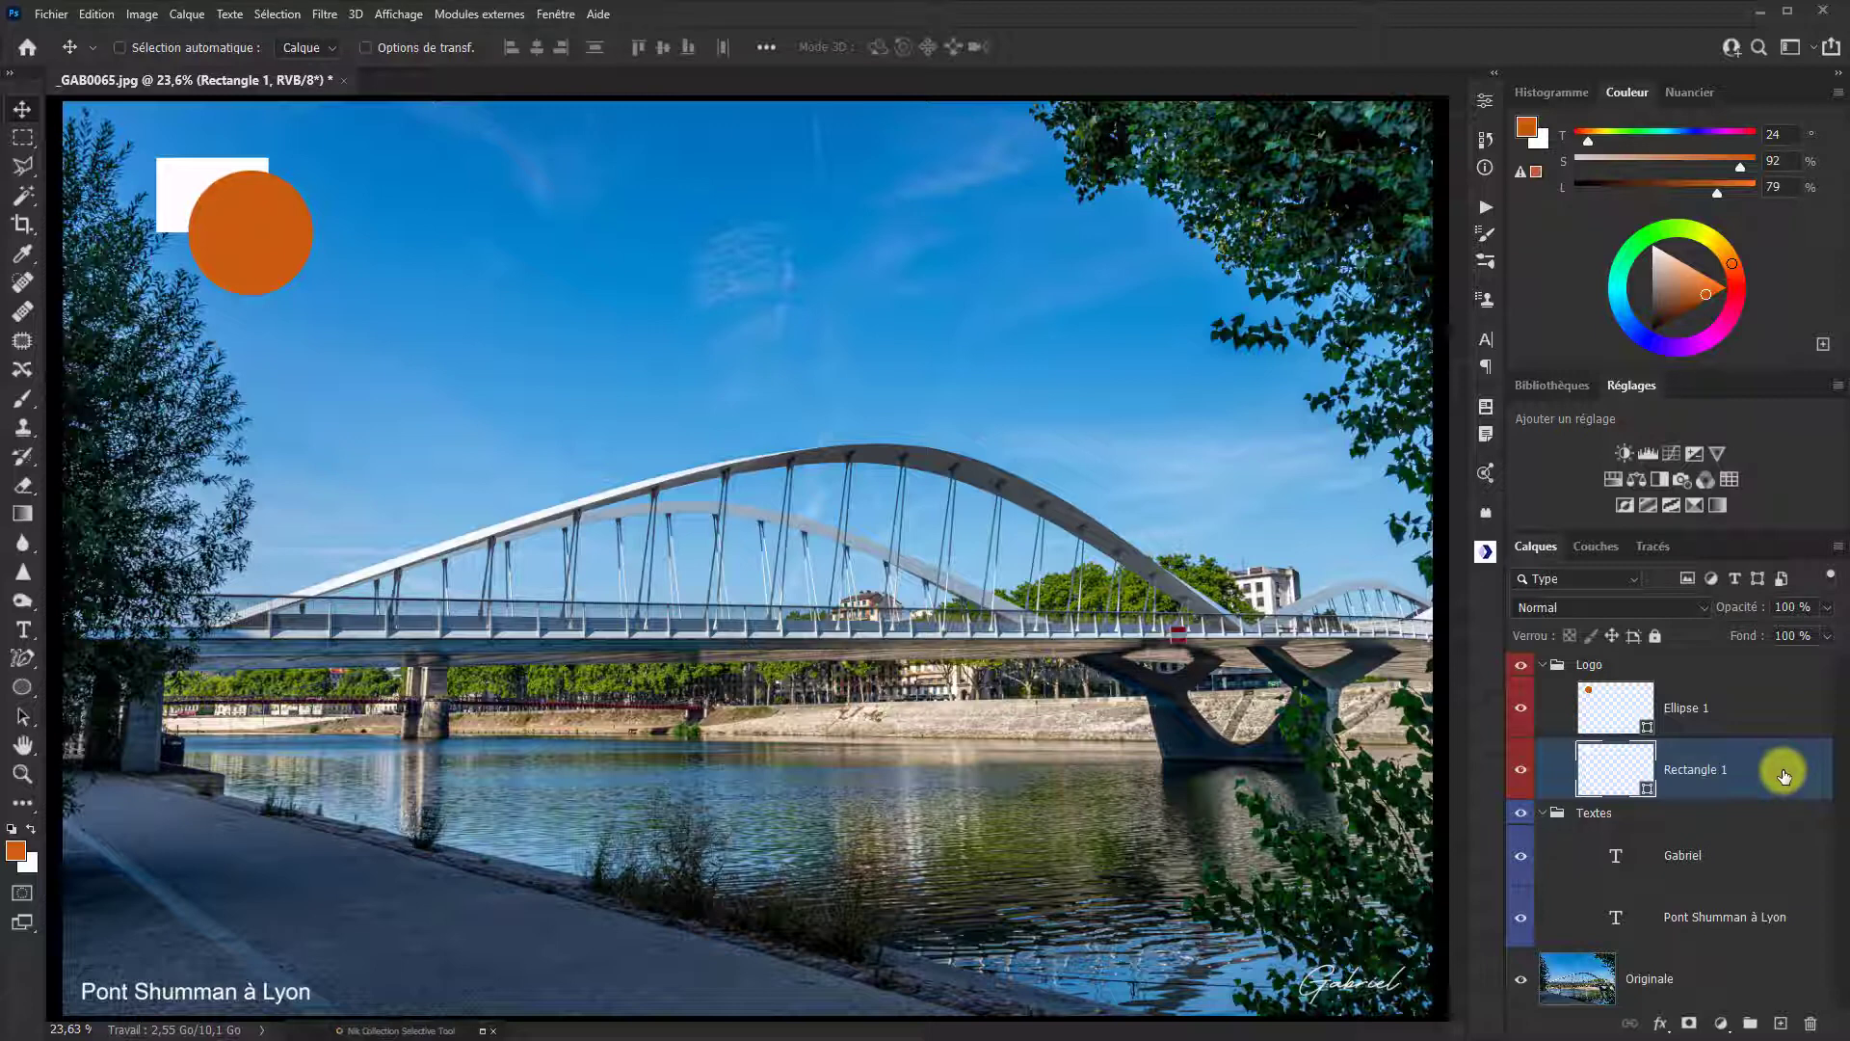
{"action": "left_click_drag", "start_coordinate": [1783, 776], "coordinate": [1780, 700]}
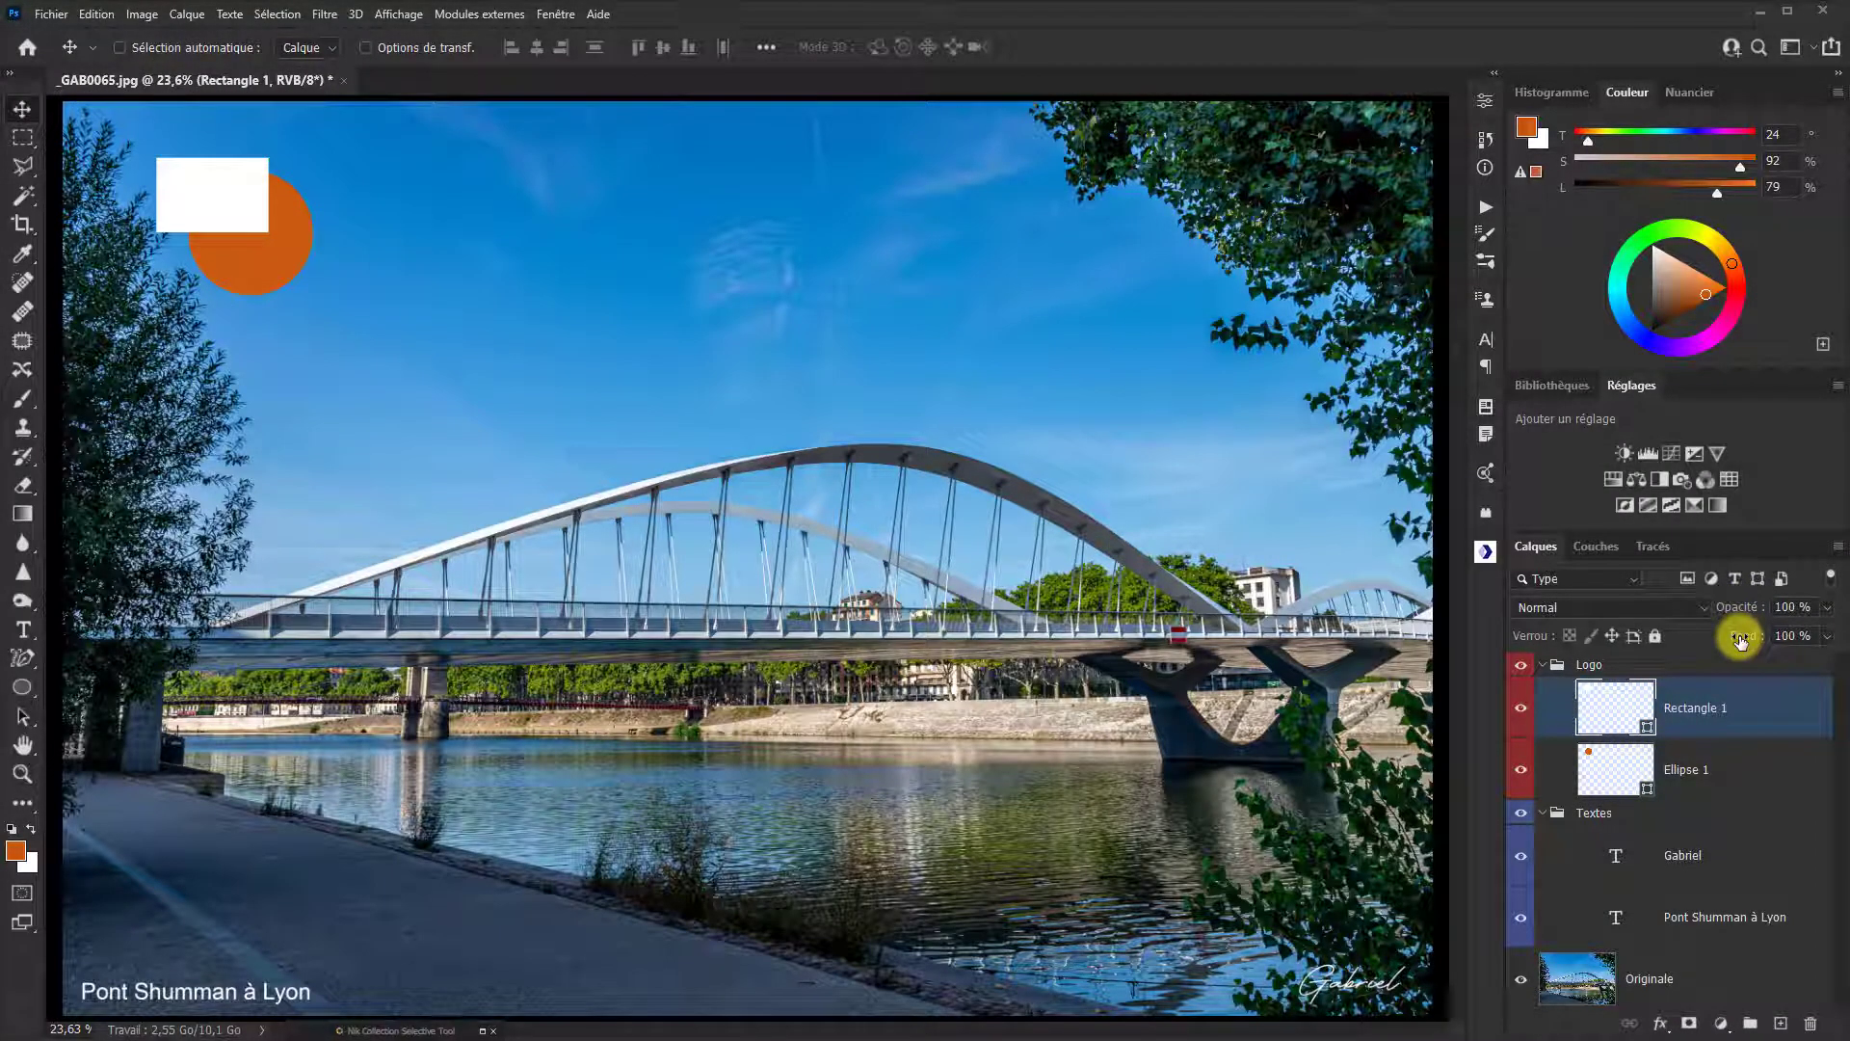
Step: Try out the opacity and fill settings on the Originale layer, leaving both at 100 %
{"action": "left_click", "coordinate": [1739, 992]}
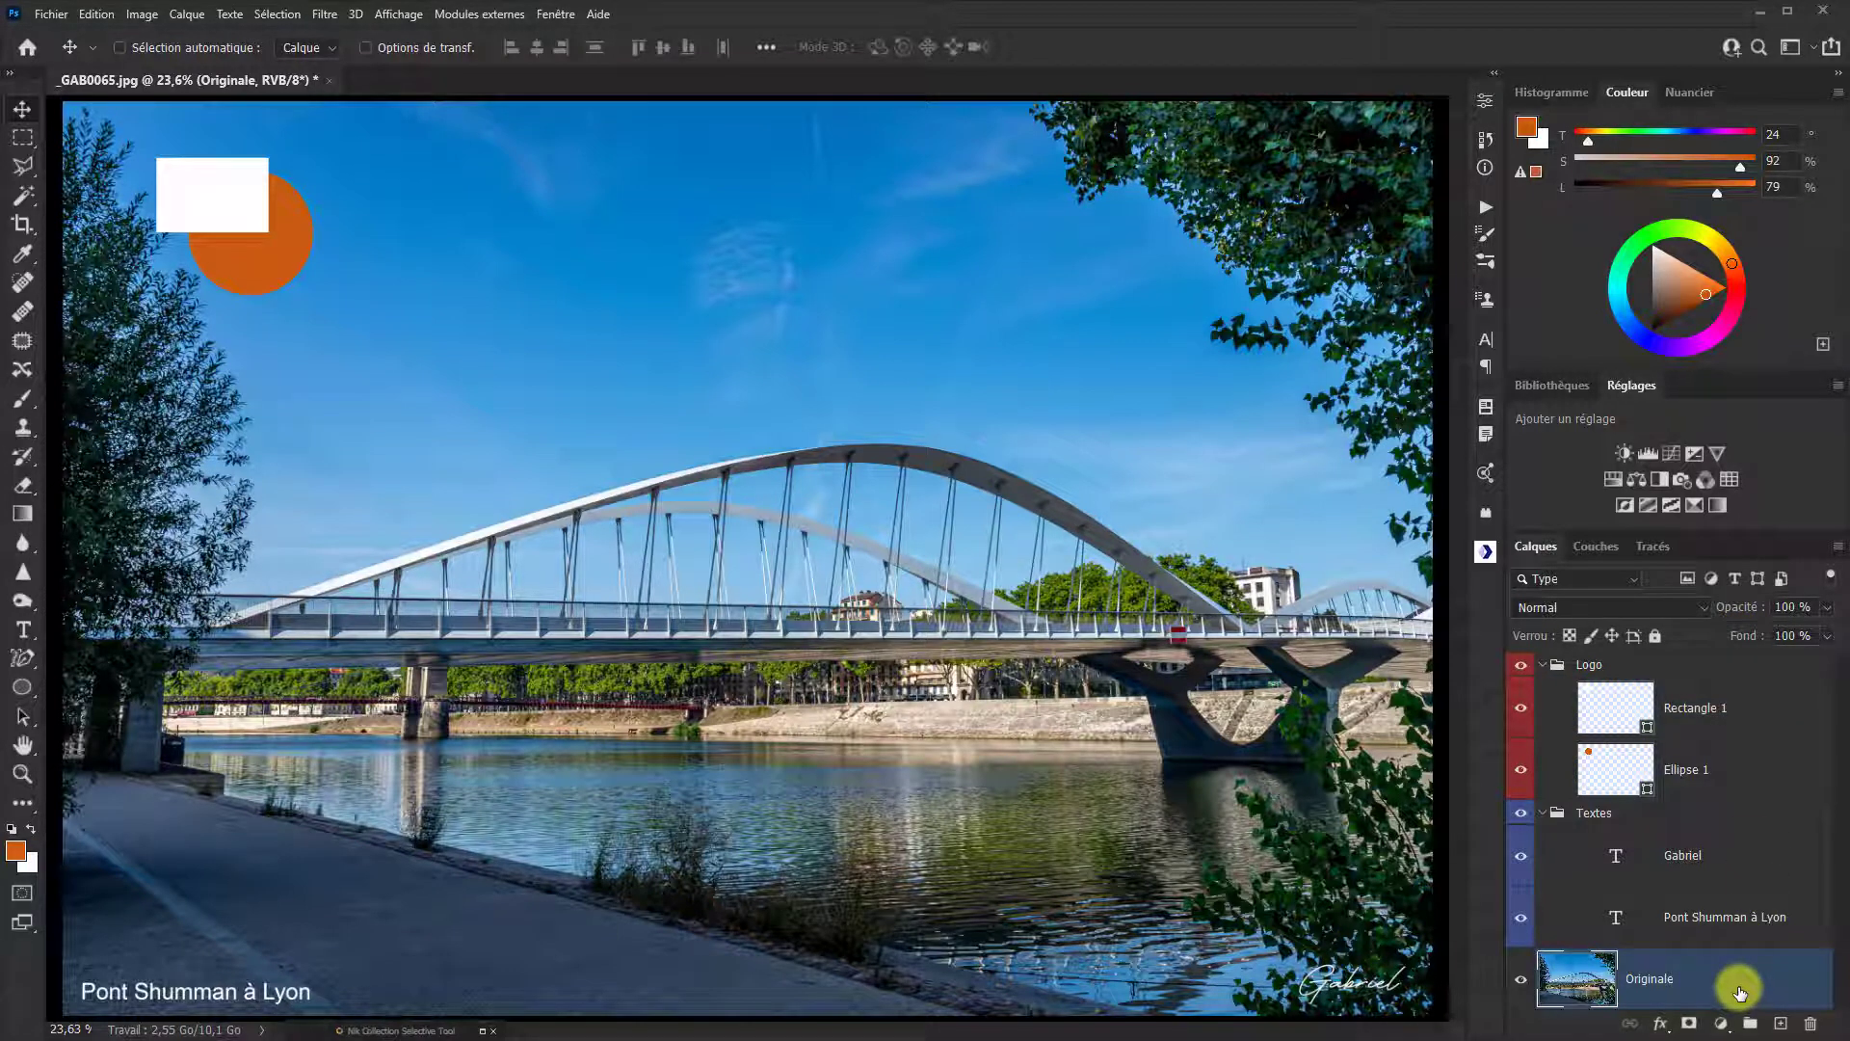
{"action": "left_click", "coordinate": [1826, 607]}
{"action": "mouse_move", "coordinate": [1821, 627]}
{"action": "left_mouse_down"}
{"action": "mouse_move", "coordinate": [1748, 639]}
{"action": "mouse_move", "coordinate": [1831, 632]}
{"action": "left_mouse_up"}
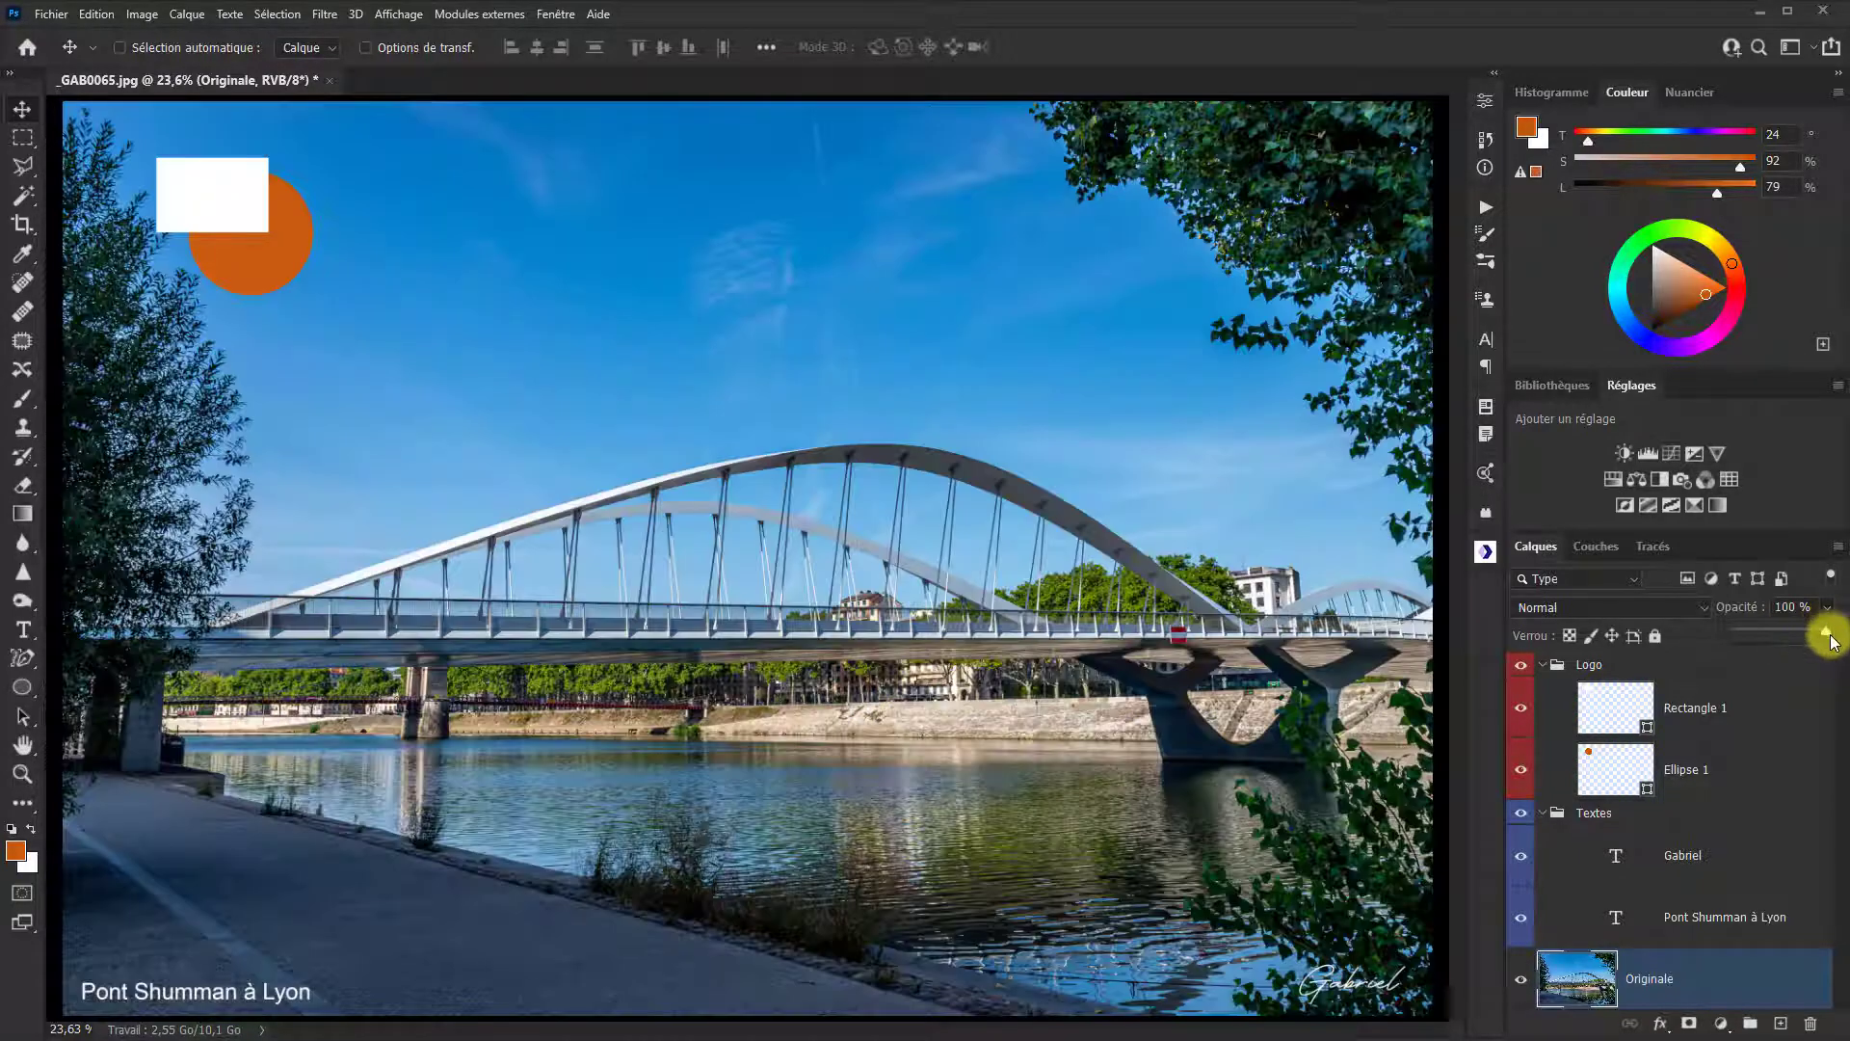
{"action": "left_click", "coordinate": [1842, 628]}
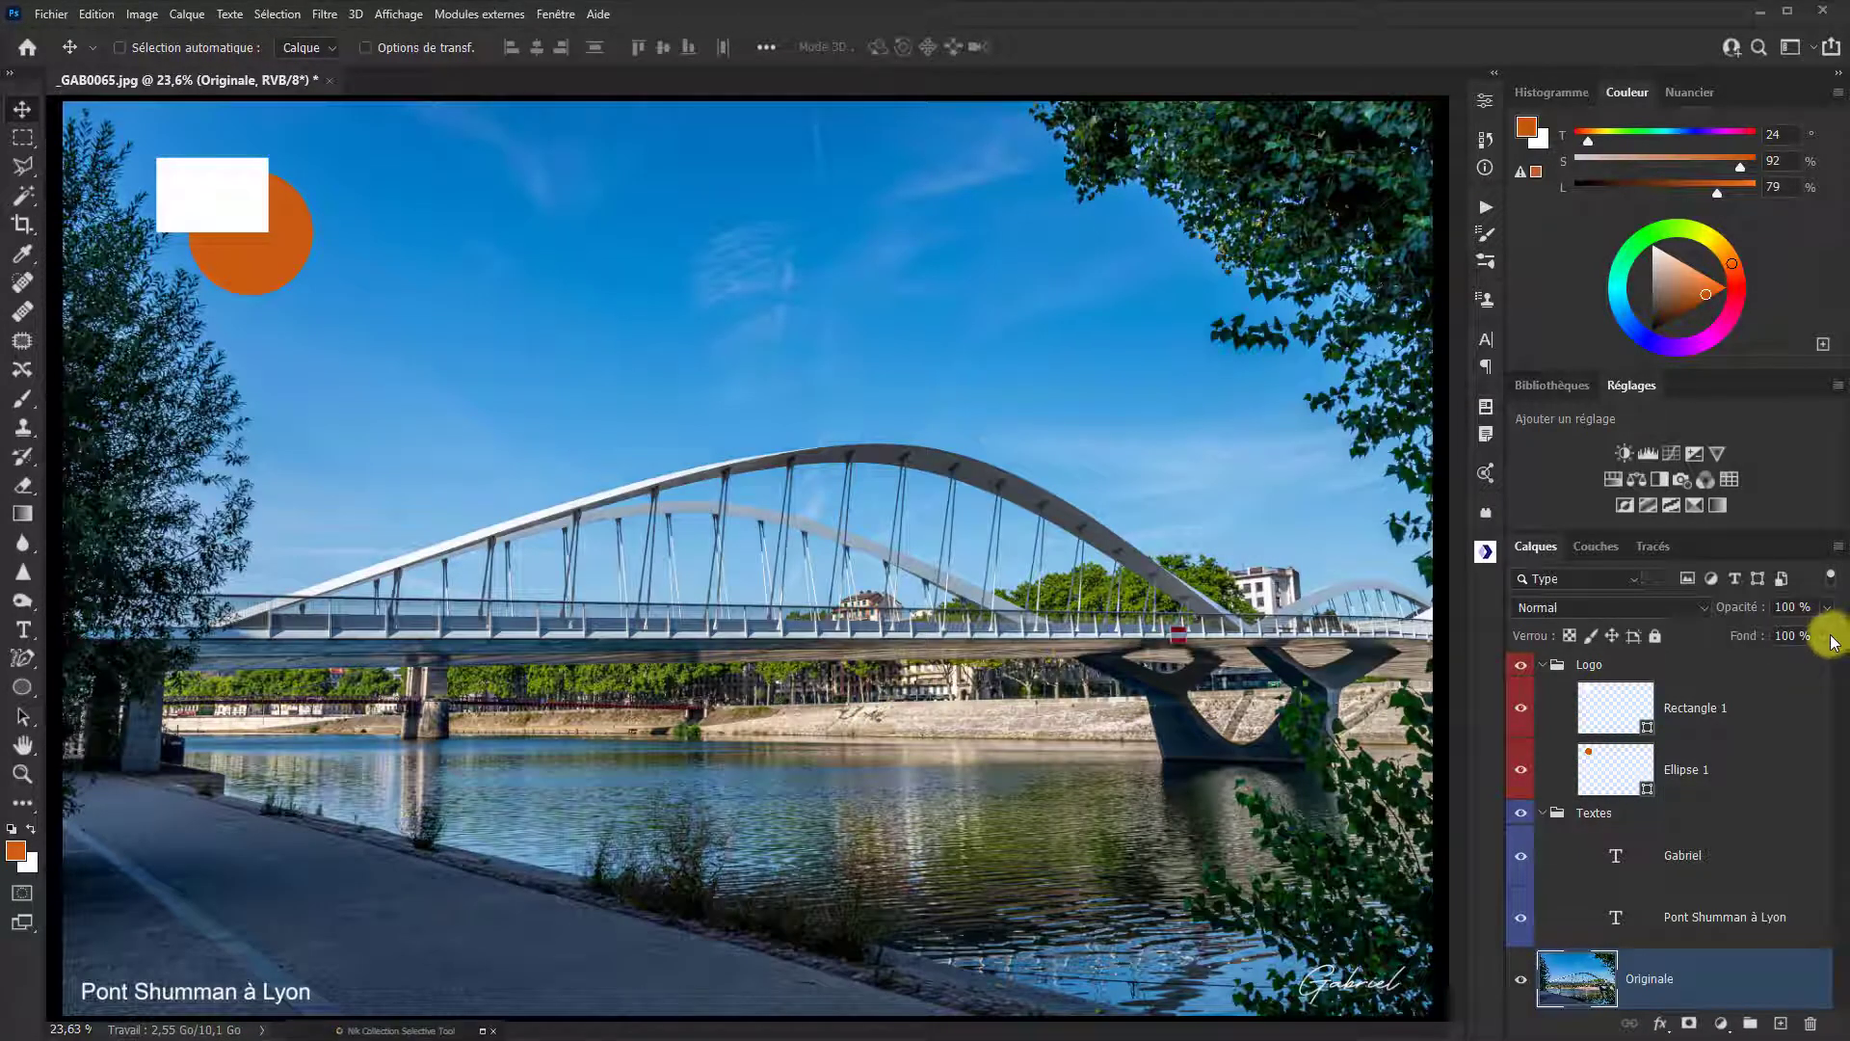
{"action": "left_click", "coordinate": [1827, 636]}
{"action": "mouse_move", "coordinate": [1829, 662]}
{"action": "left_mouse_down"}
{"action": "mouse_move", "coordinate": [1765, 660]}
{"action": "mouse_move", "coordinate": [1836, 663]}
{"action": "left_mouse_up"}
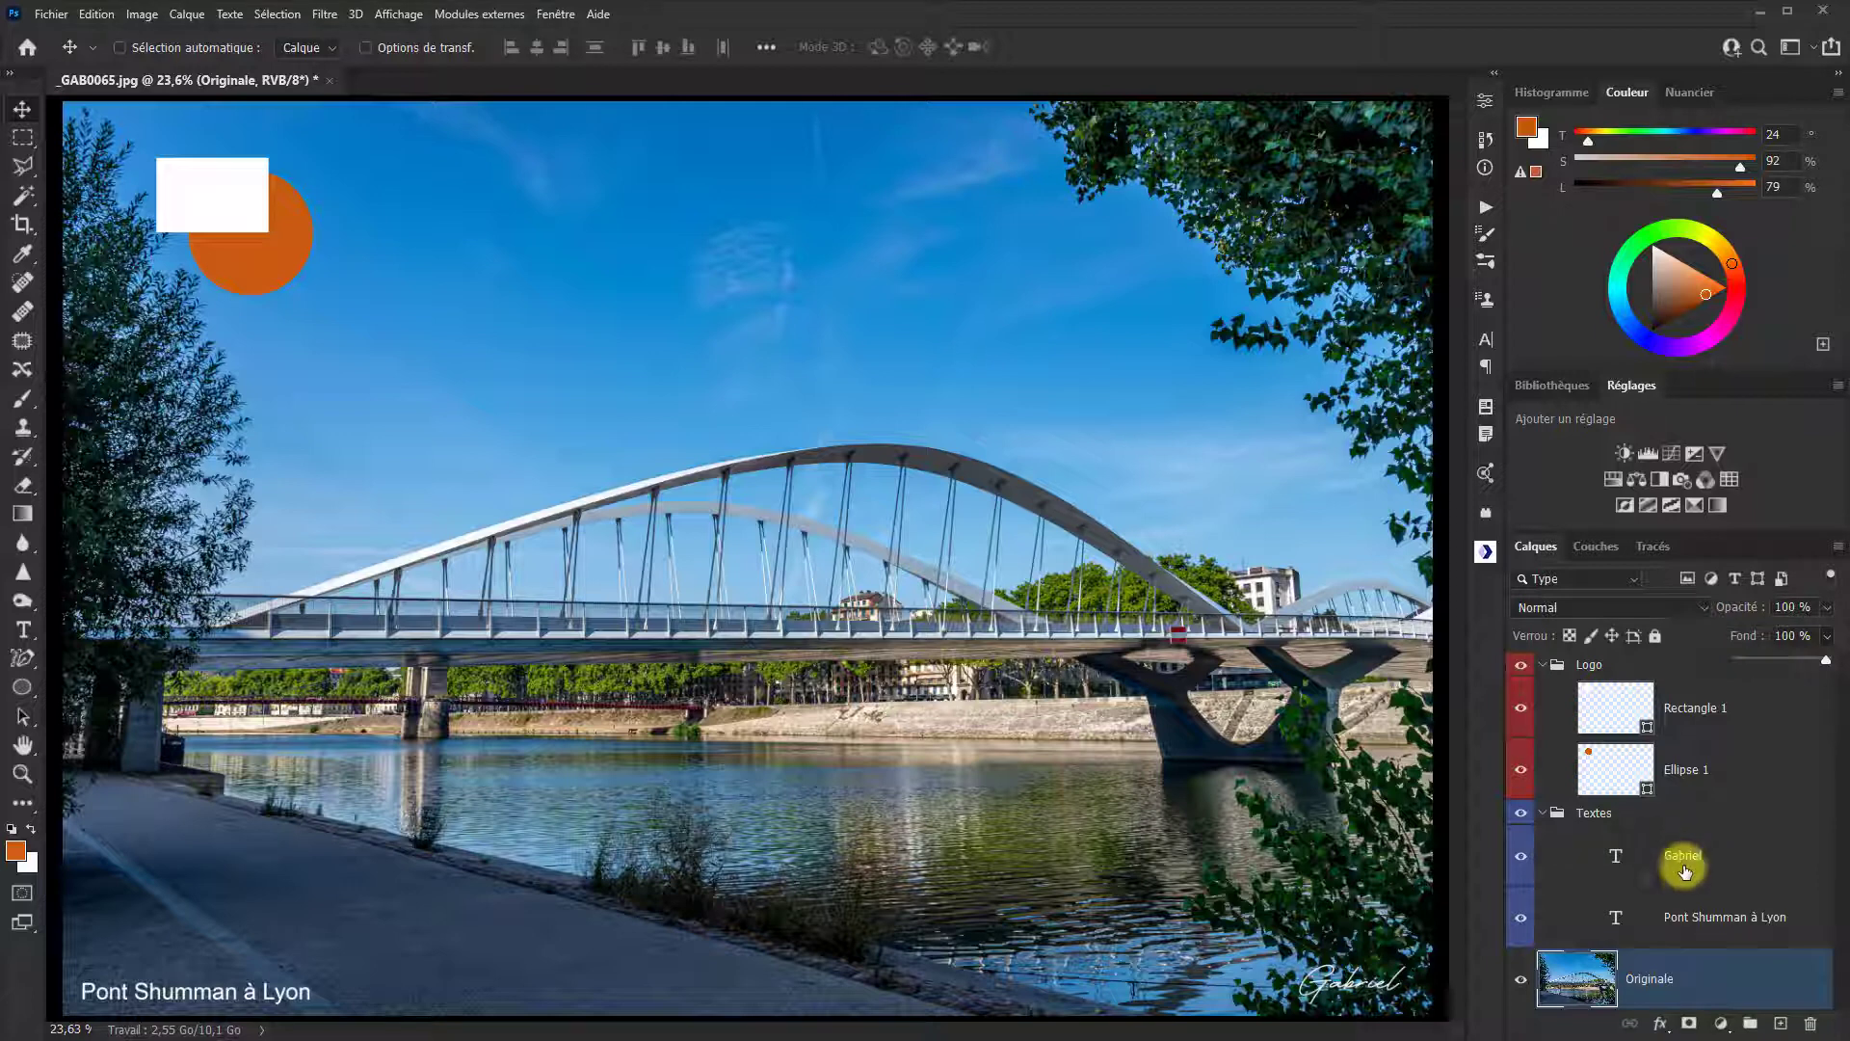
Step: Apply a drop shadow layer style to the "Pont Shumman à Lyon" text layer
{"action": "left_click", "coordinate": [1631, 866]}
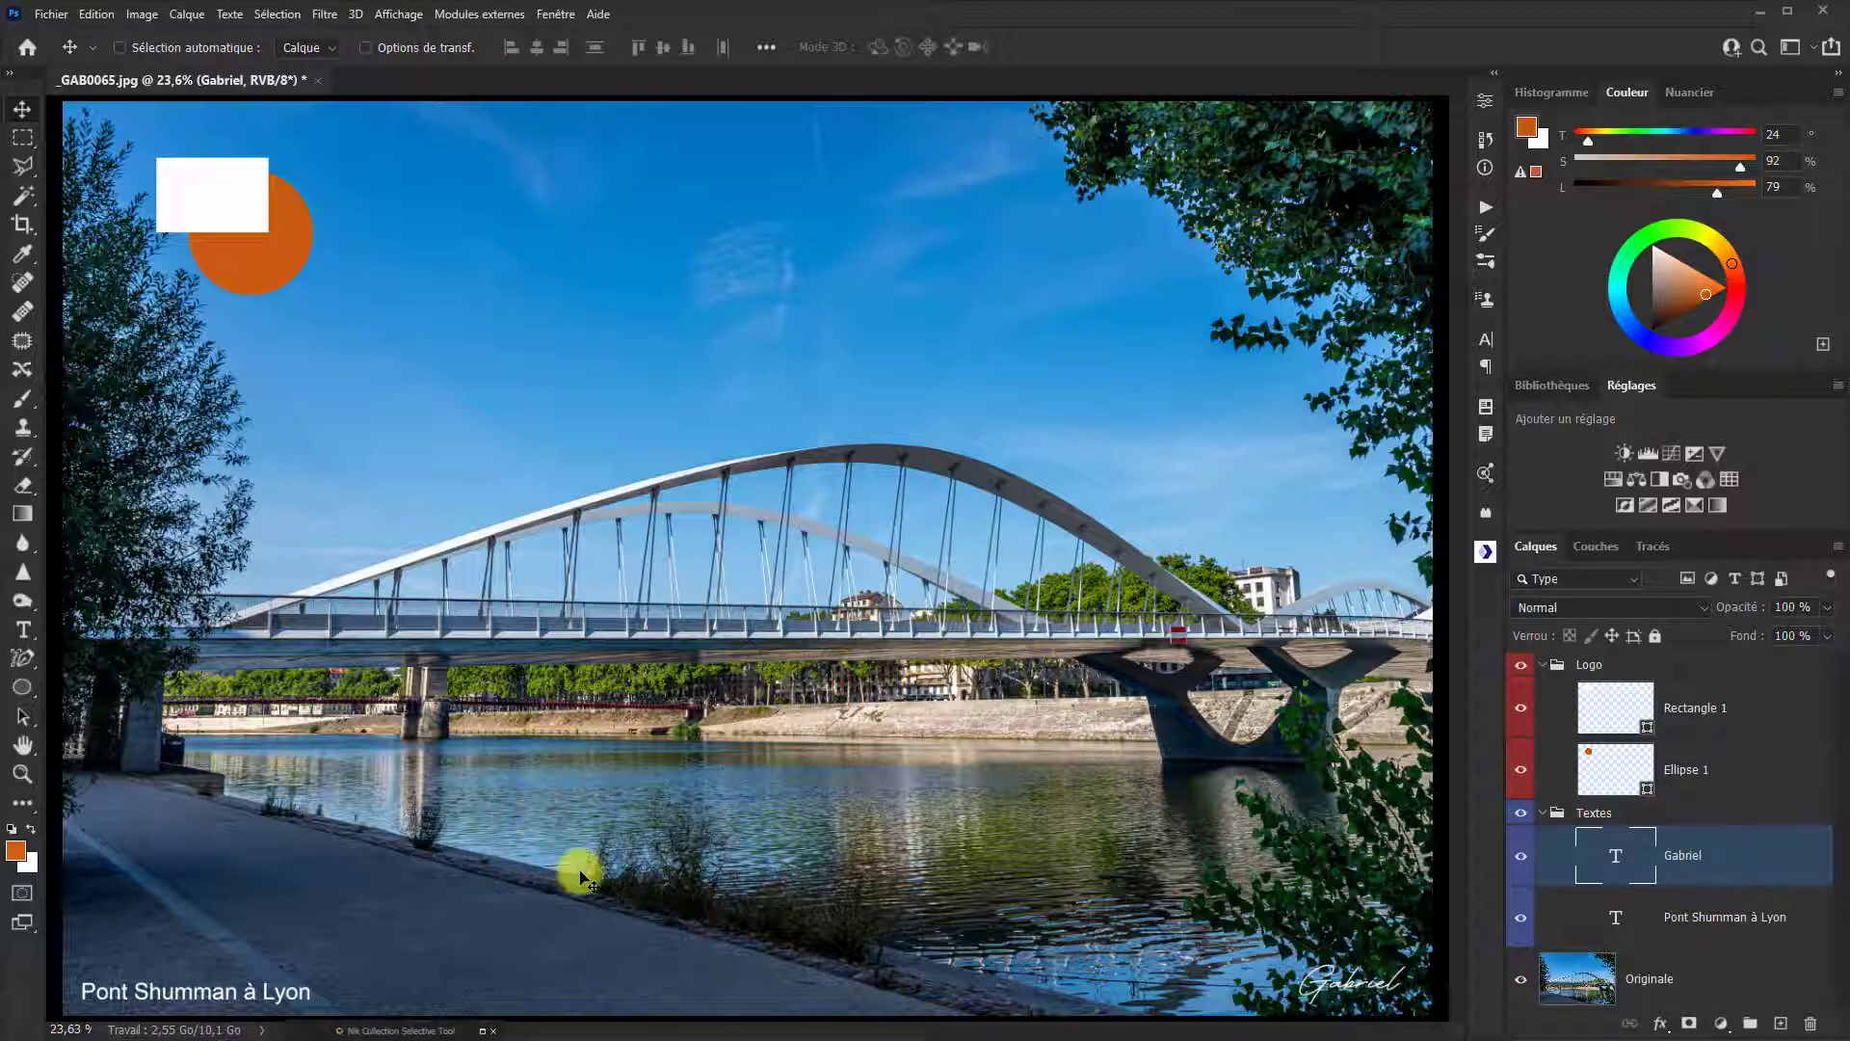
{"action": "left_click", "coordinate": [1747, 930]}
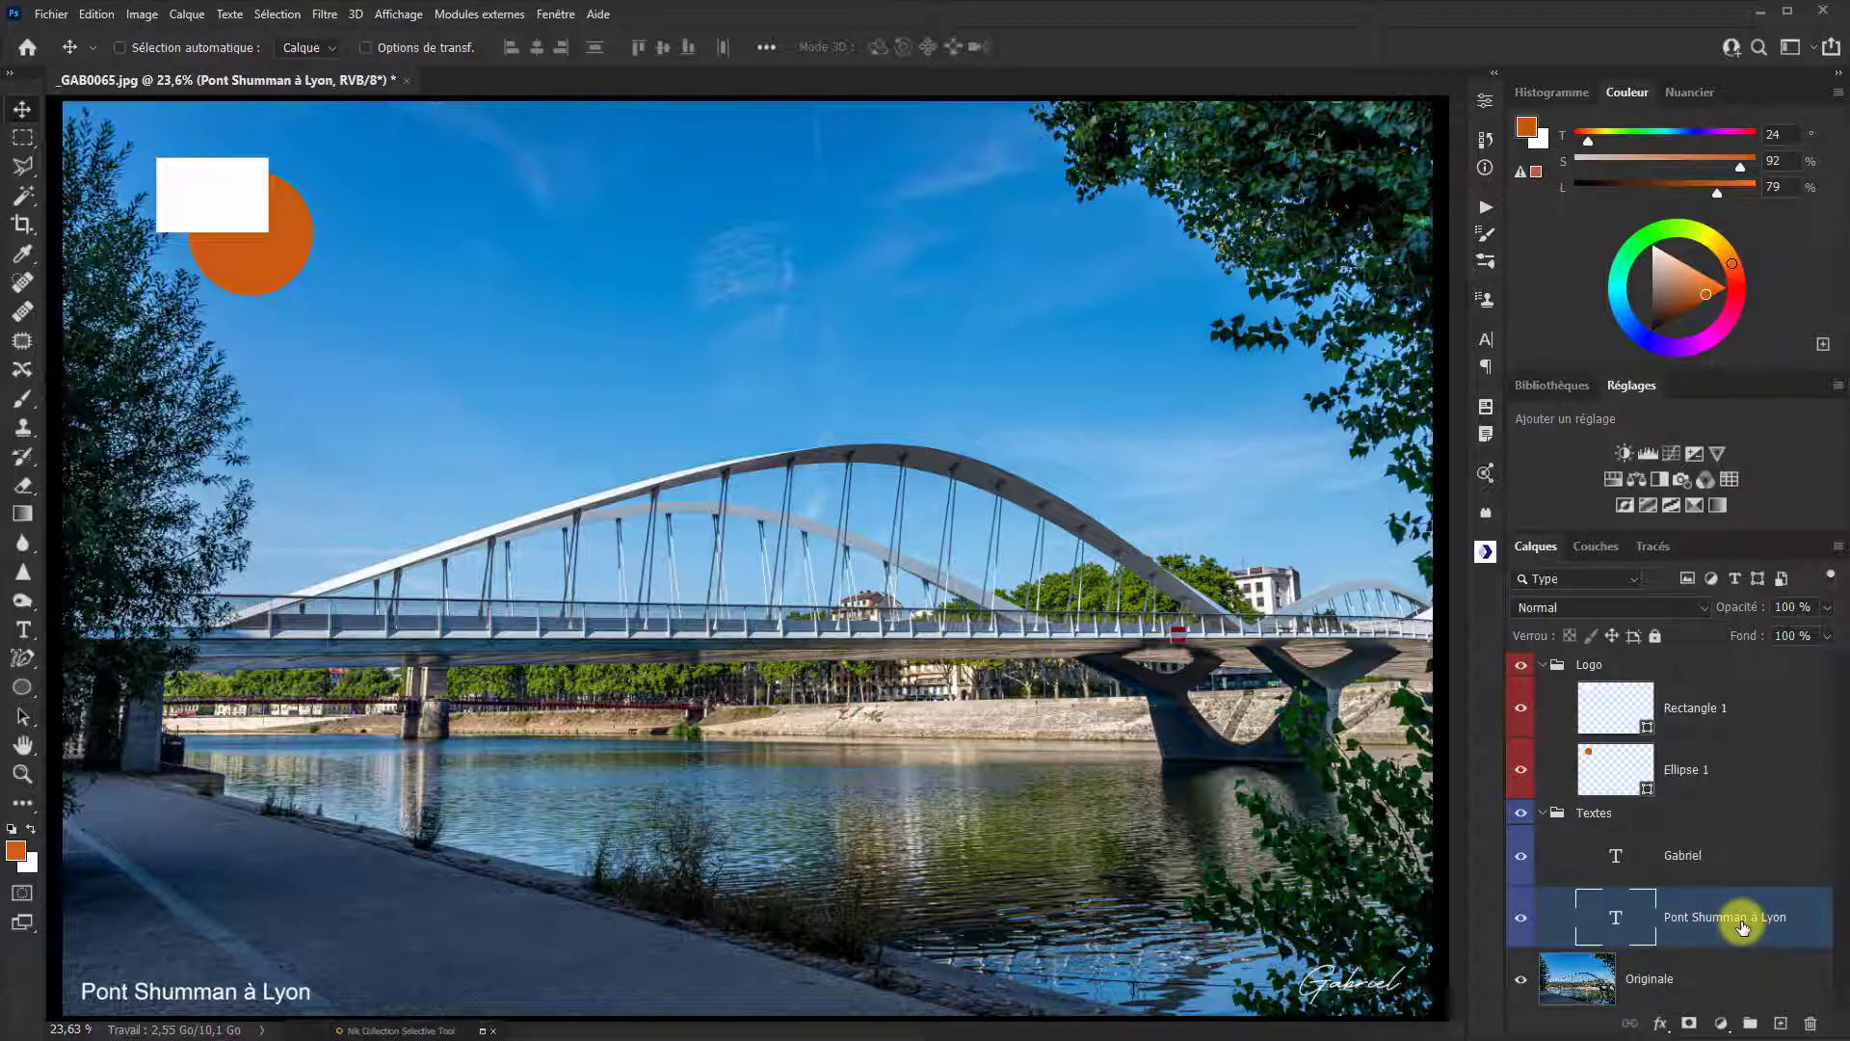
{"action": "double_click", "coordinate": [1783, 920]}
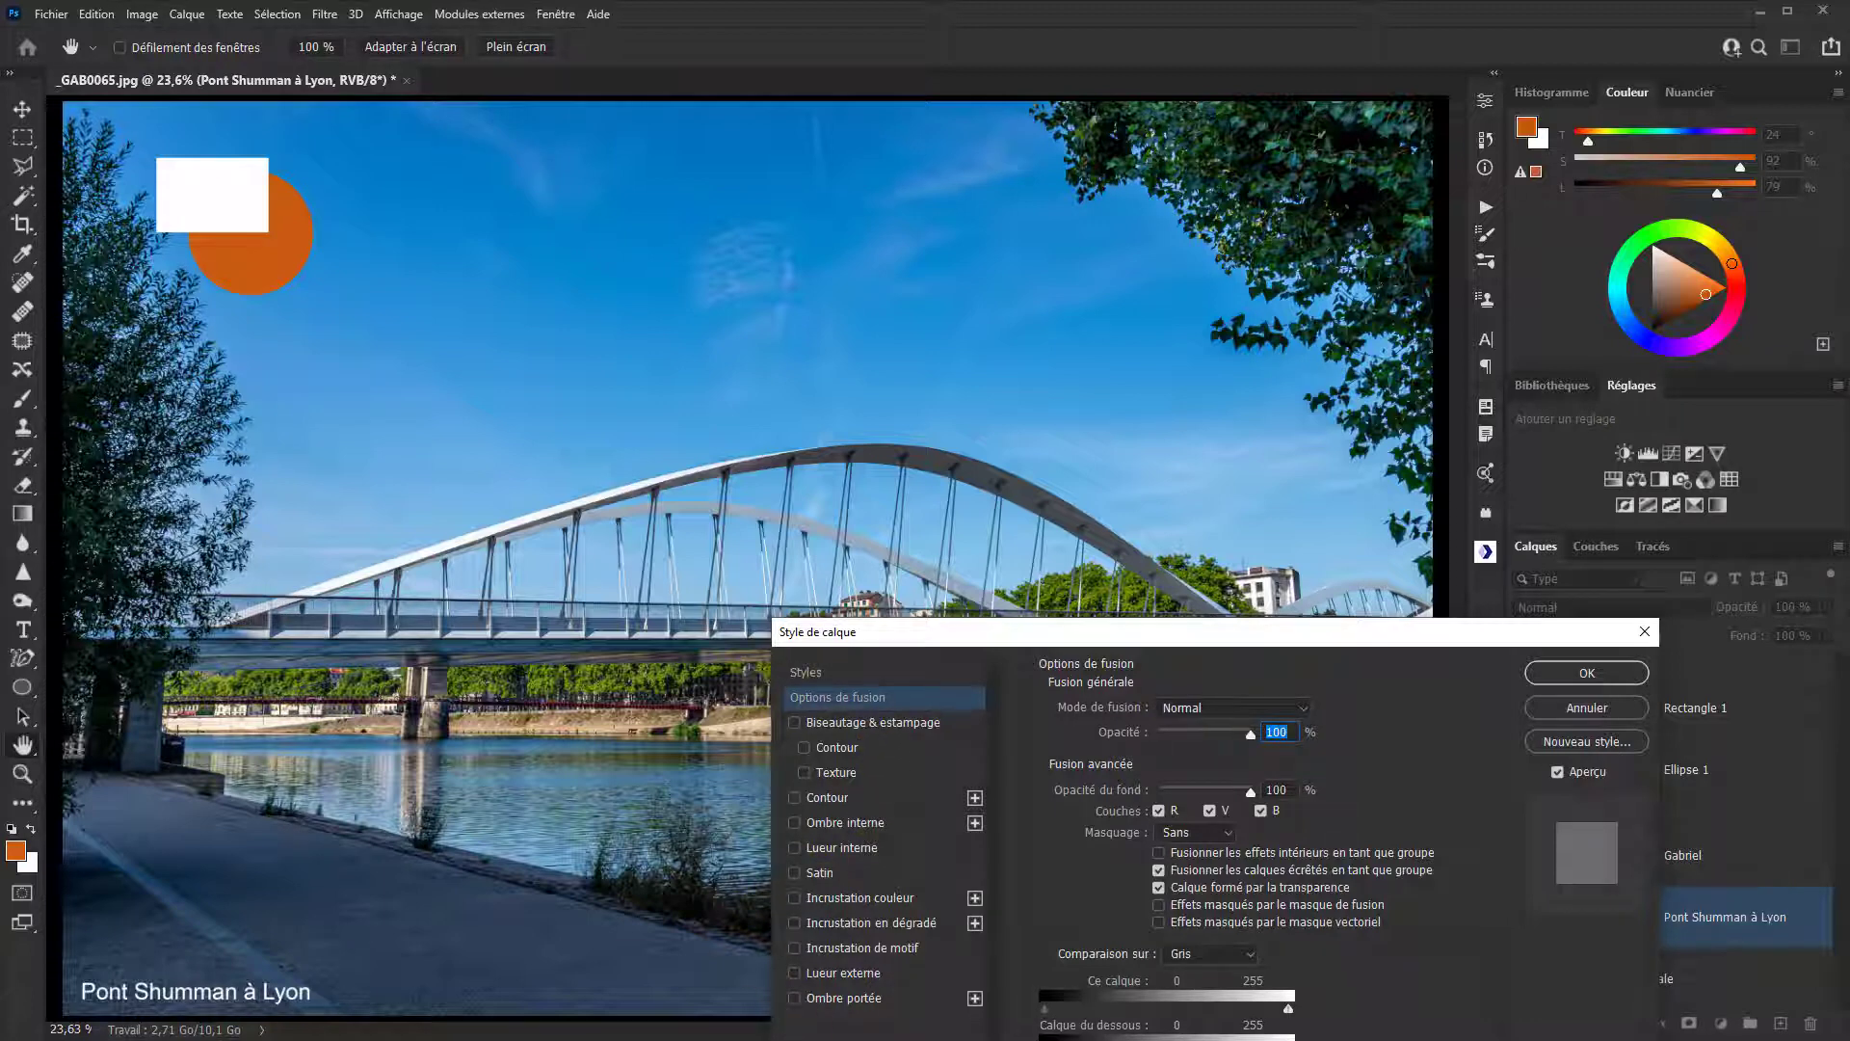
{"action": "left_click", "coordinate": [796, 998]}
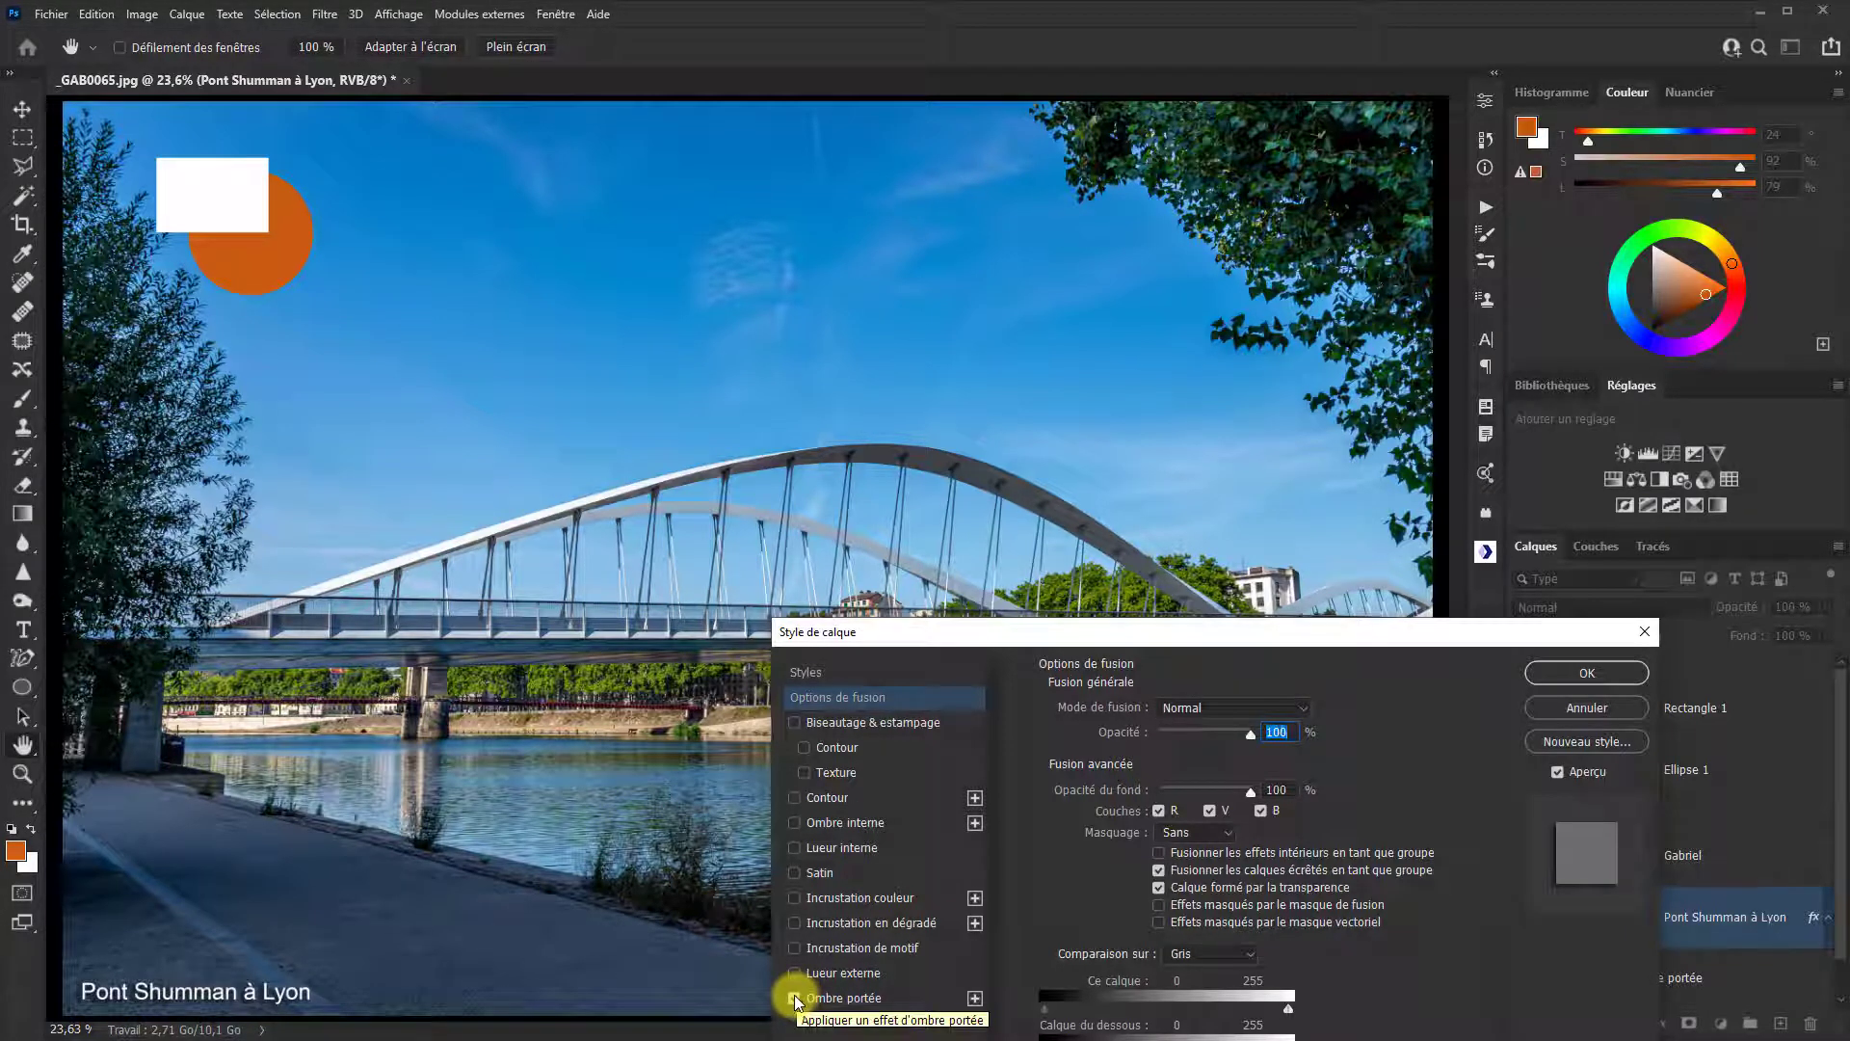
{"action": "left_click", "coordinate": [829, 998]}
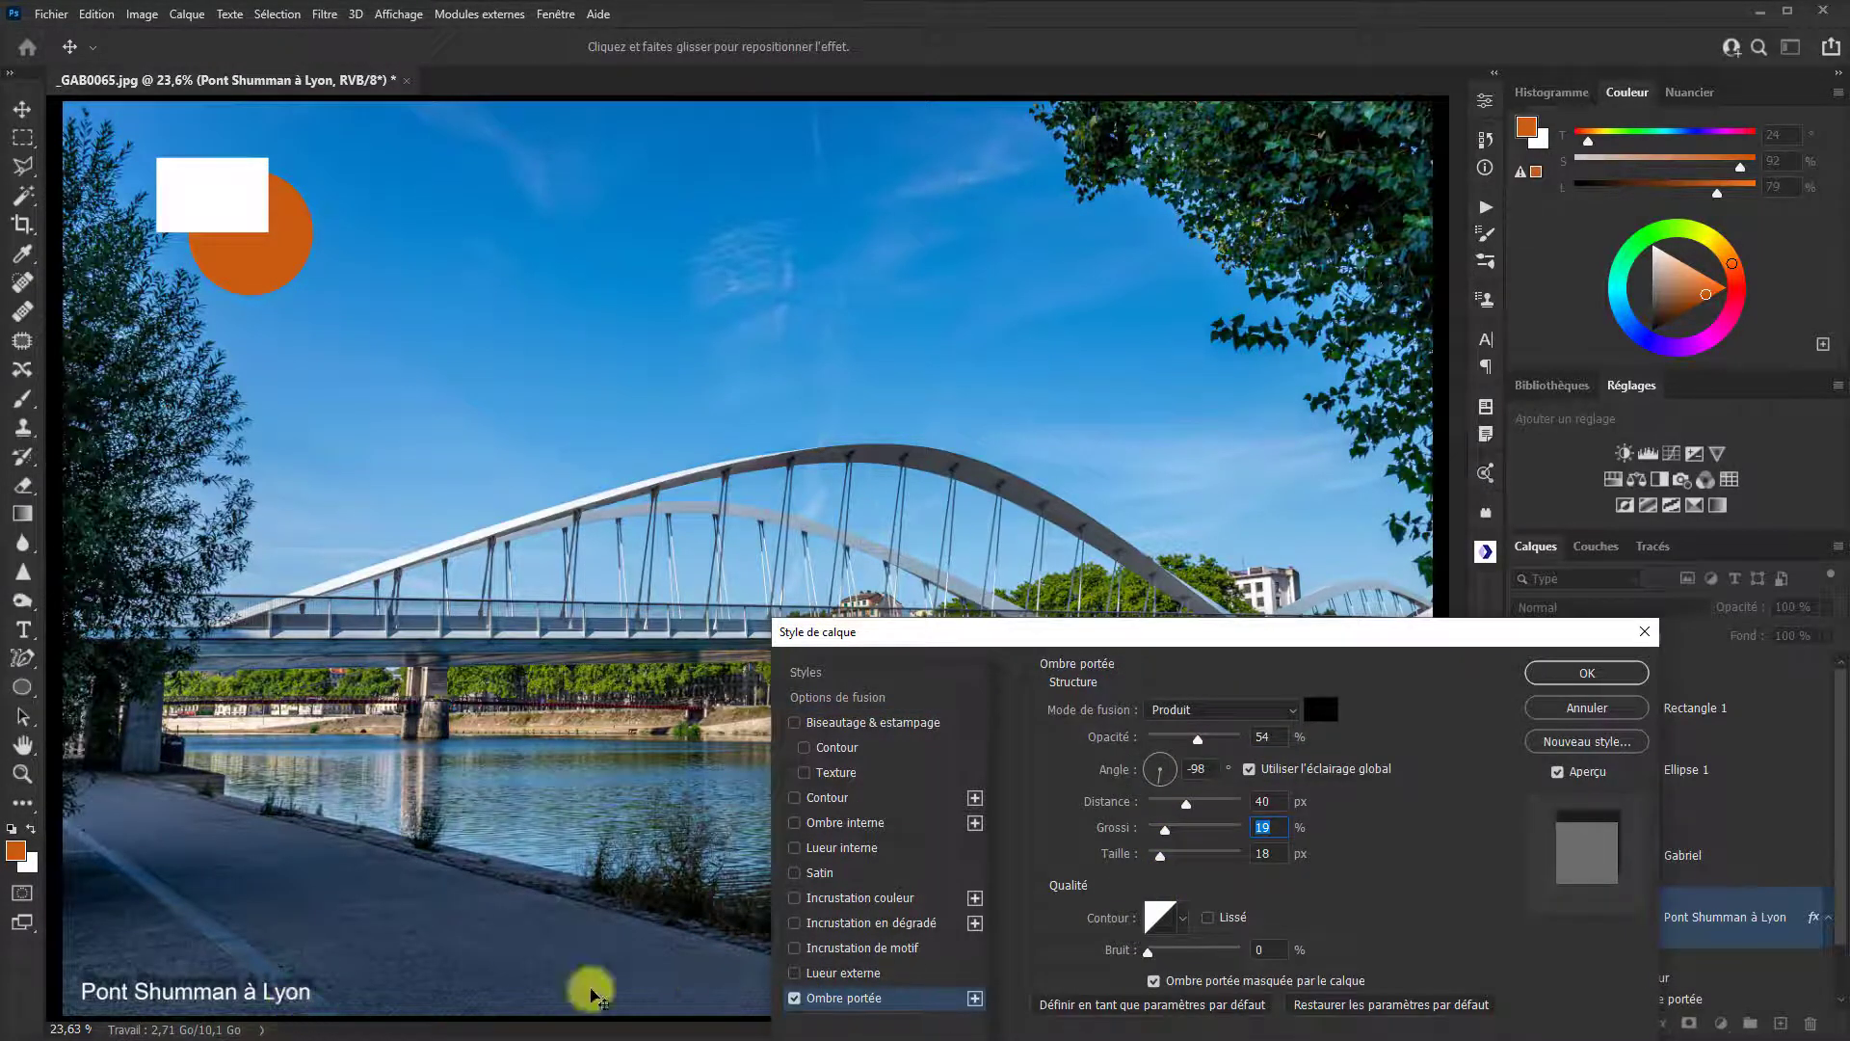
{"action": "left_click", "coordinate": [1563, 680]}
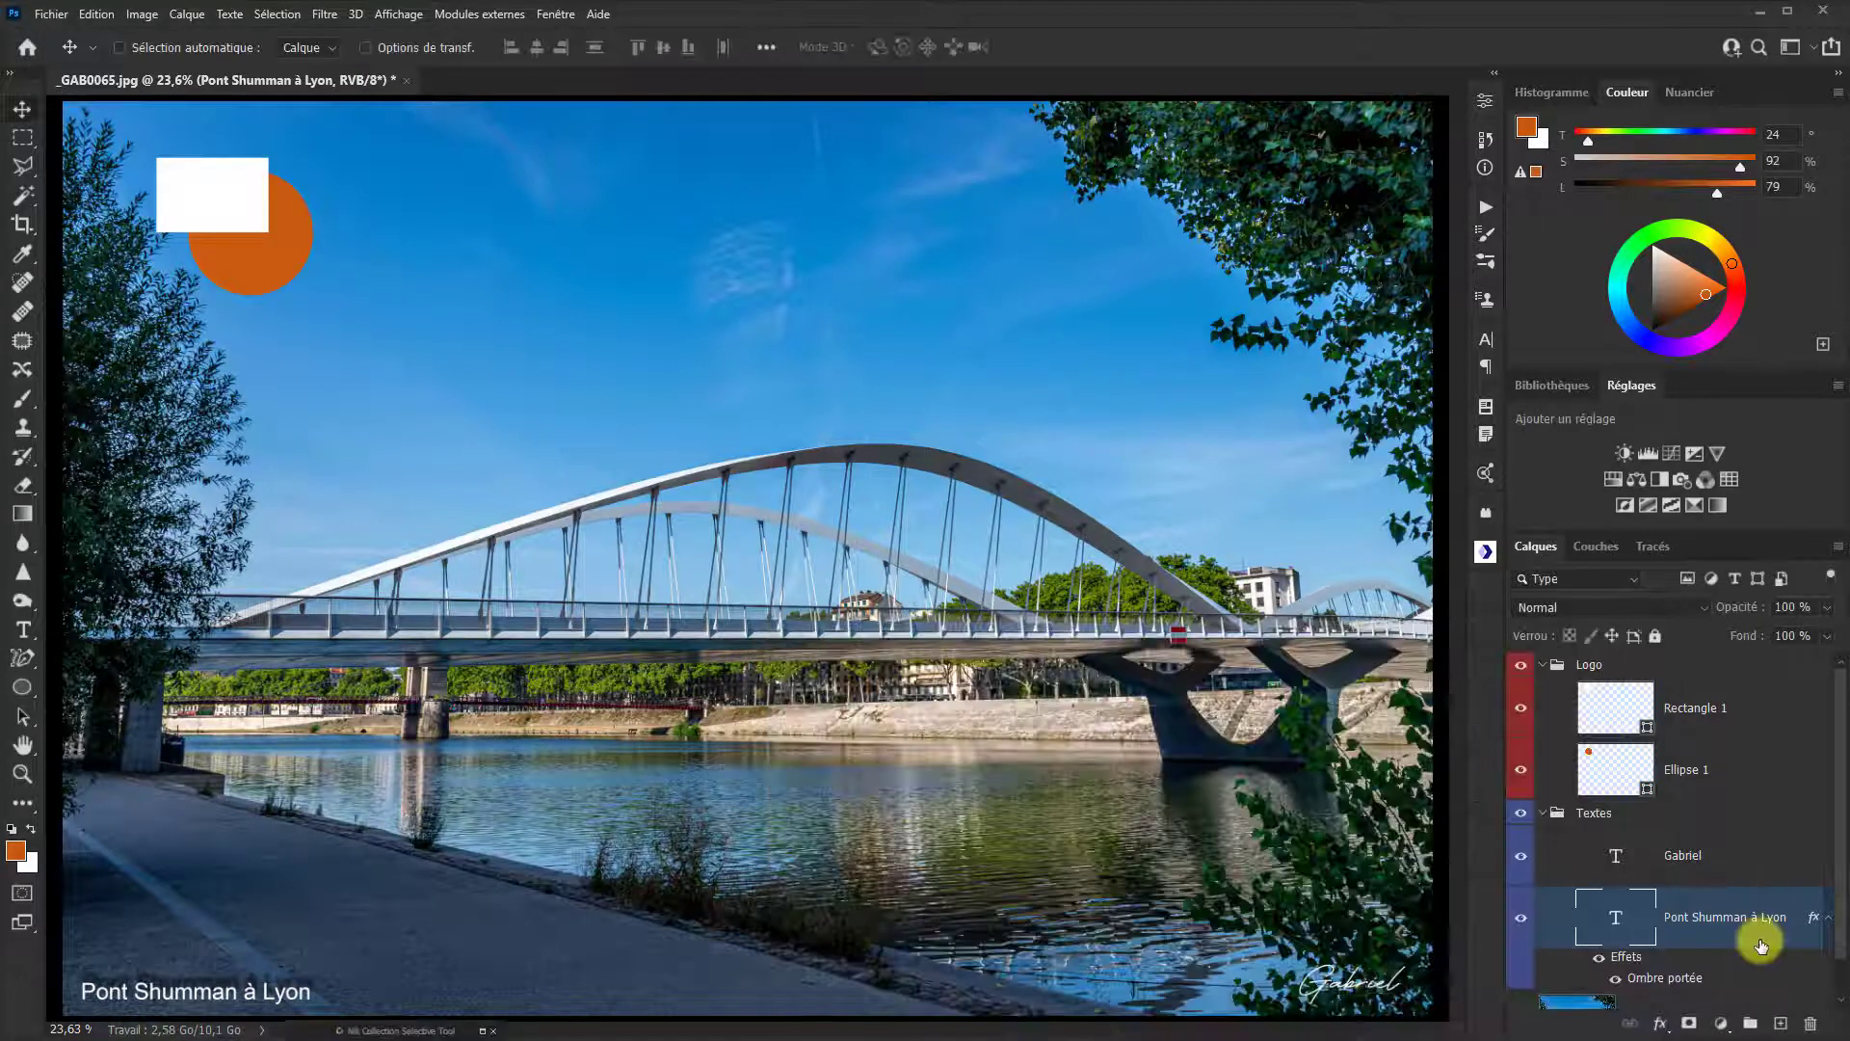
Step: Try the minimum fill on the "Pont Shumman à Lyon" layer, restore it to 100 %, and remove the drop shadow
{"action": "left_click", "coordinate": [1826, 607]}
{"action": "left_click_drag", "start_coordinate": [1827, 632], "coordinate": [1738, 663]}
{"action": "left_click", "coordinate": [1826, 636]}
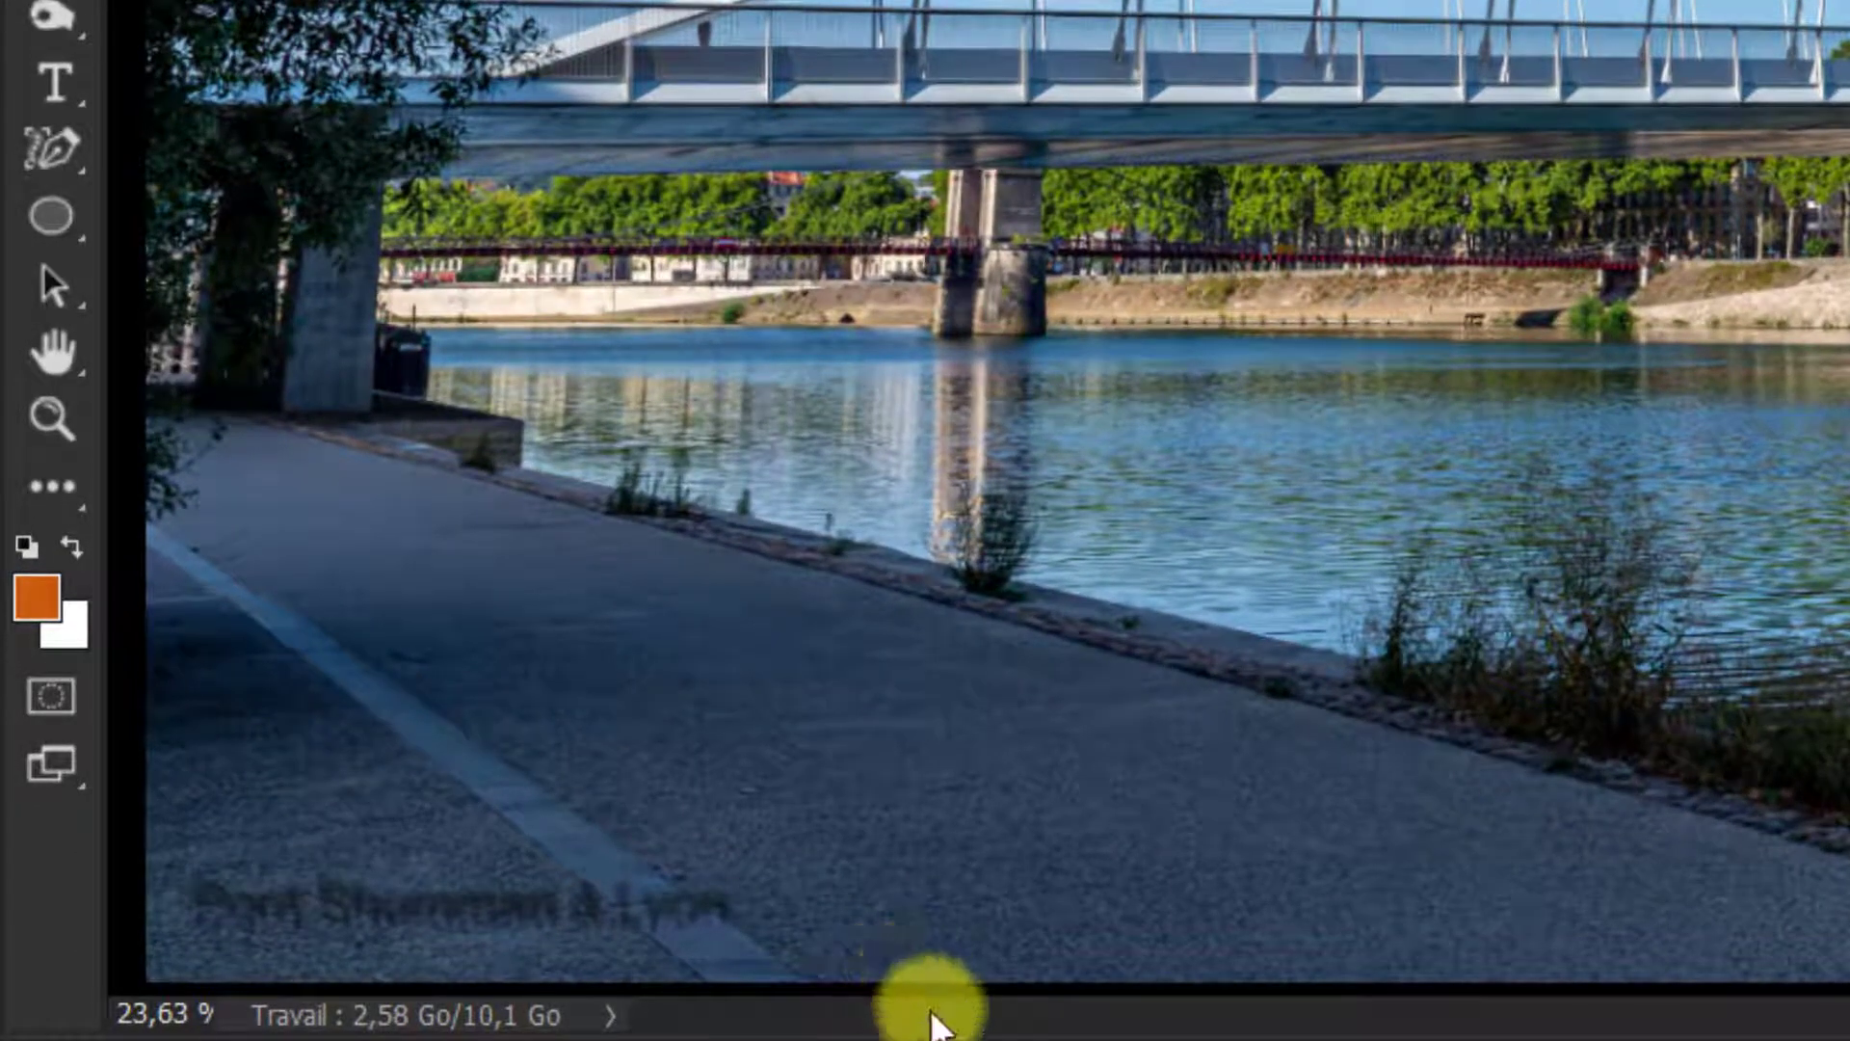
{"action": "left_click_drag", "start_coordinate": [1738, 661], "coordinate": [1844, 659]}
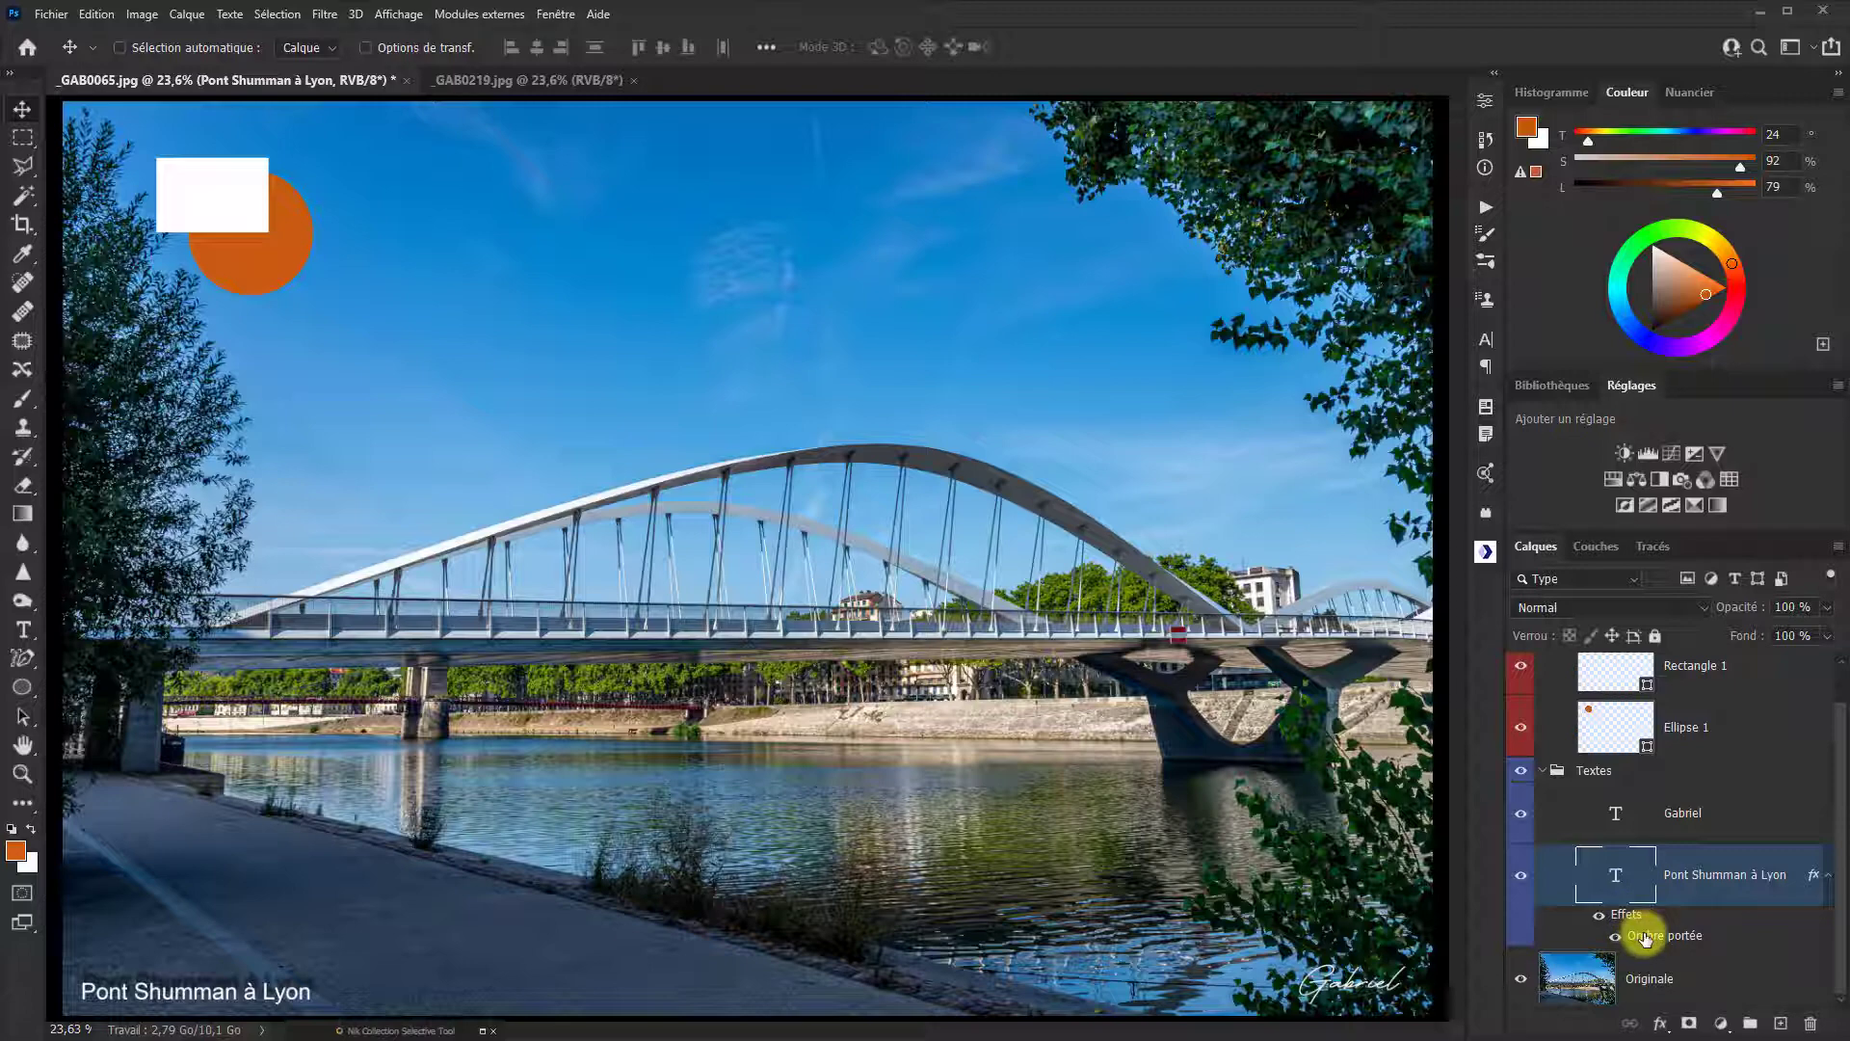
{"action": "right_click", "coordinate": [1644, 938]}
{"action": "left_click", "coordinate": [1729, 844]}
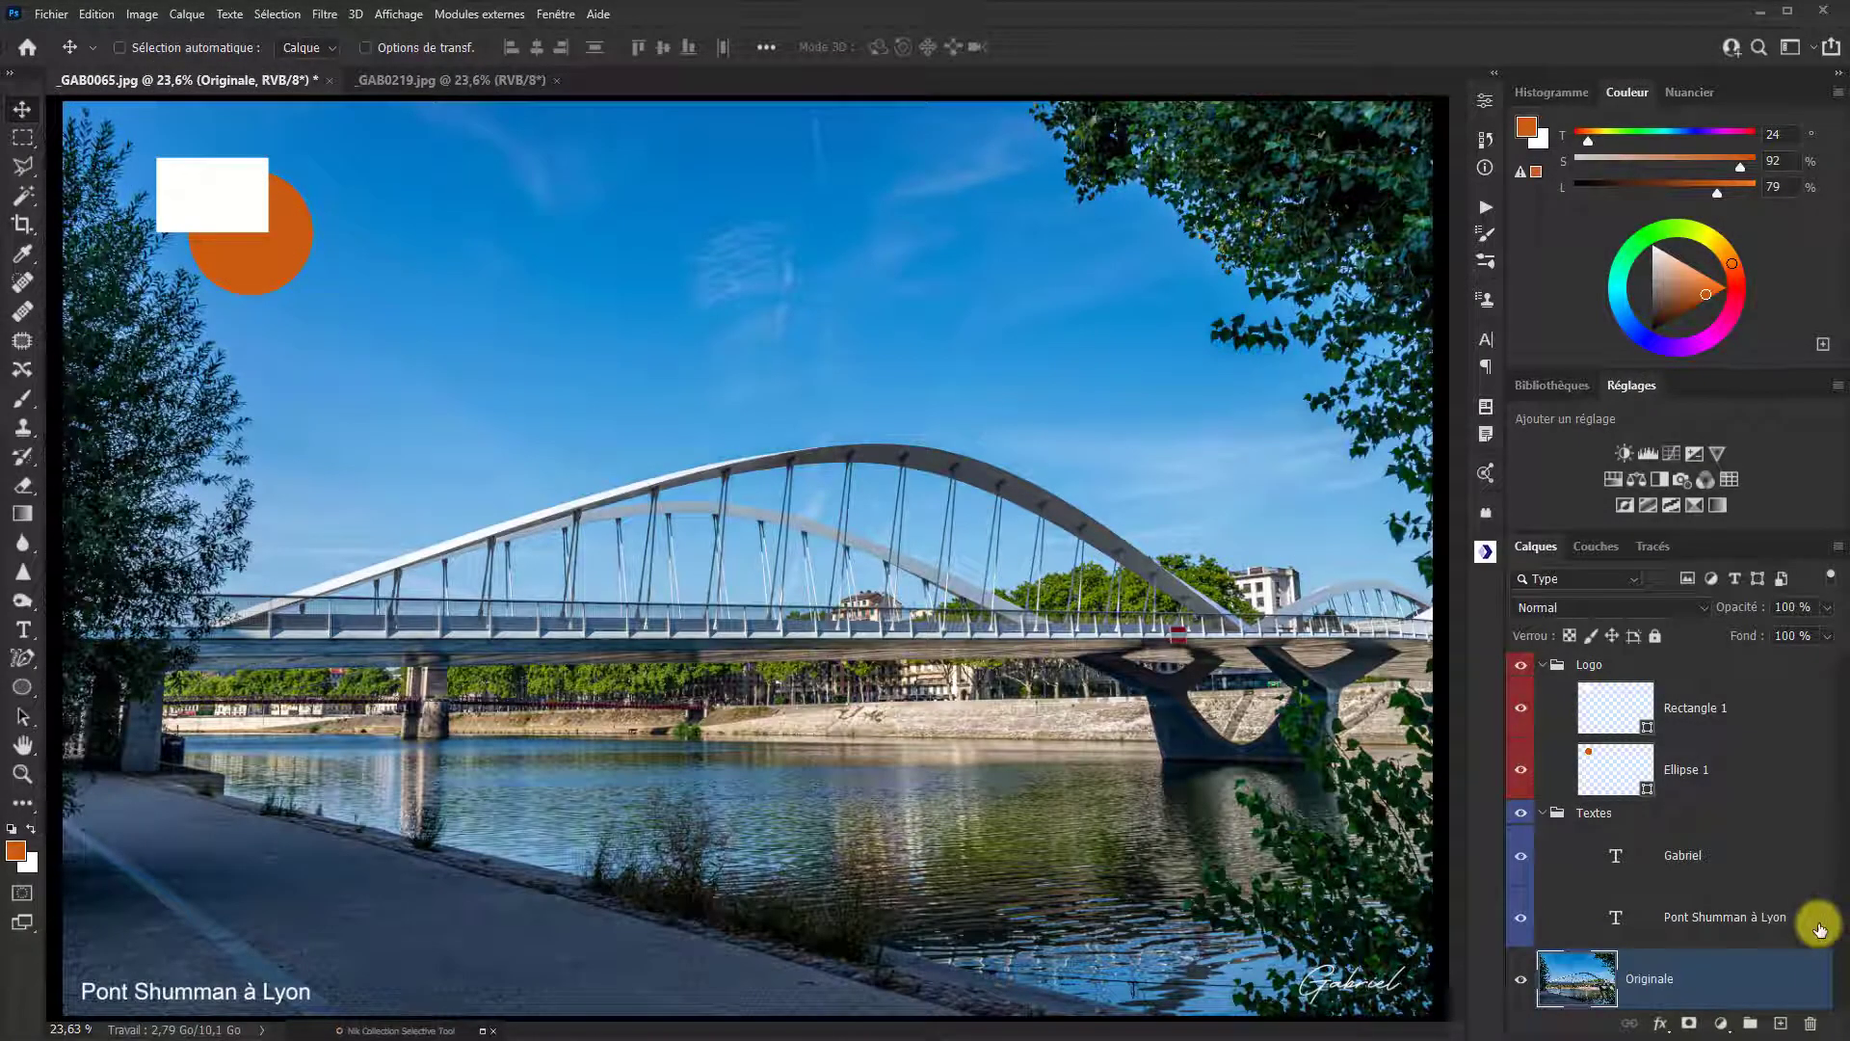
Step: Duplicate the Originale layer, keeping the default name for the copy
{"action": "key", "text": "ctrl+j"}
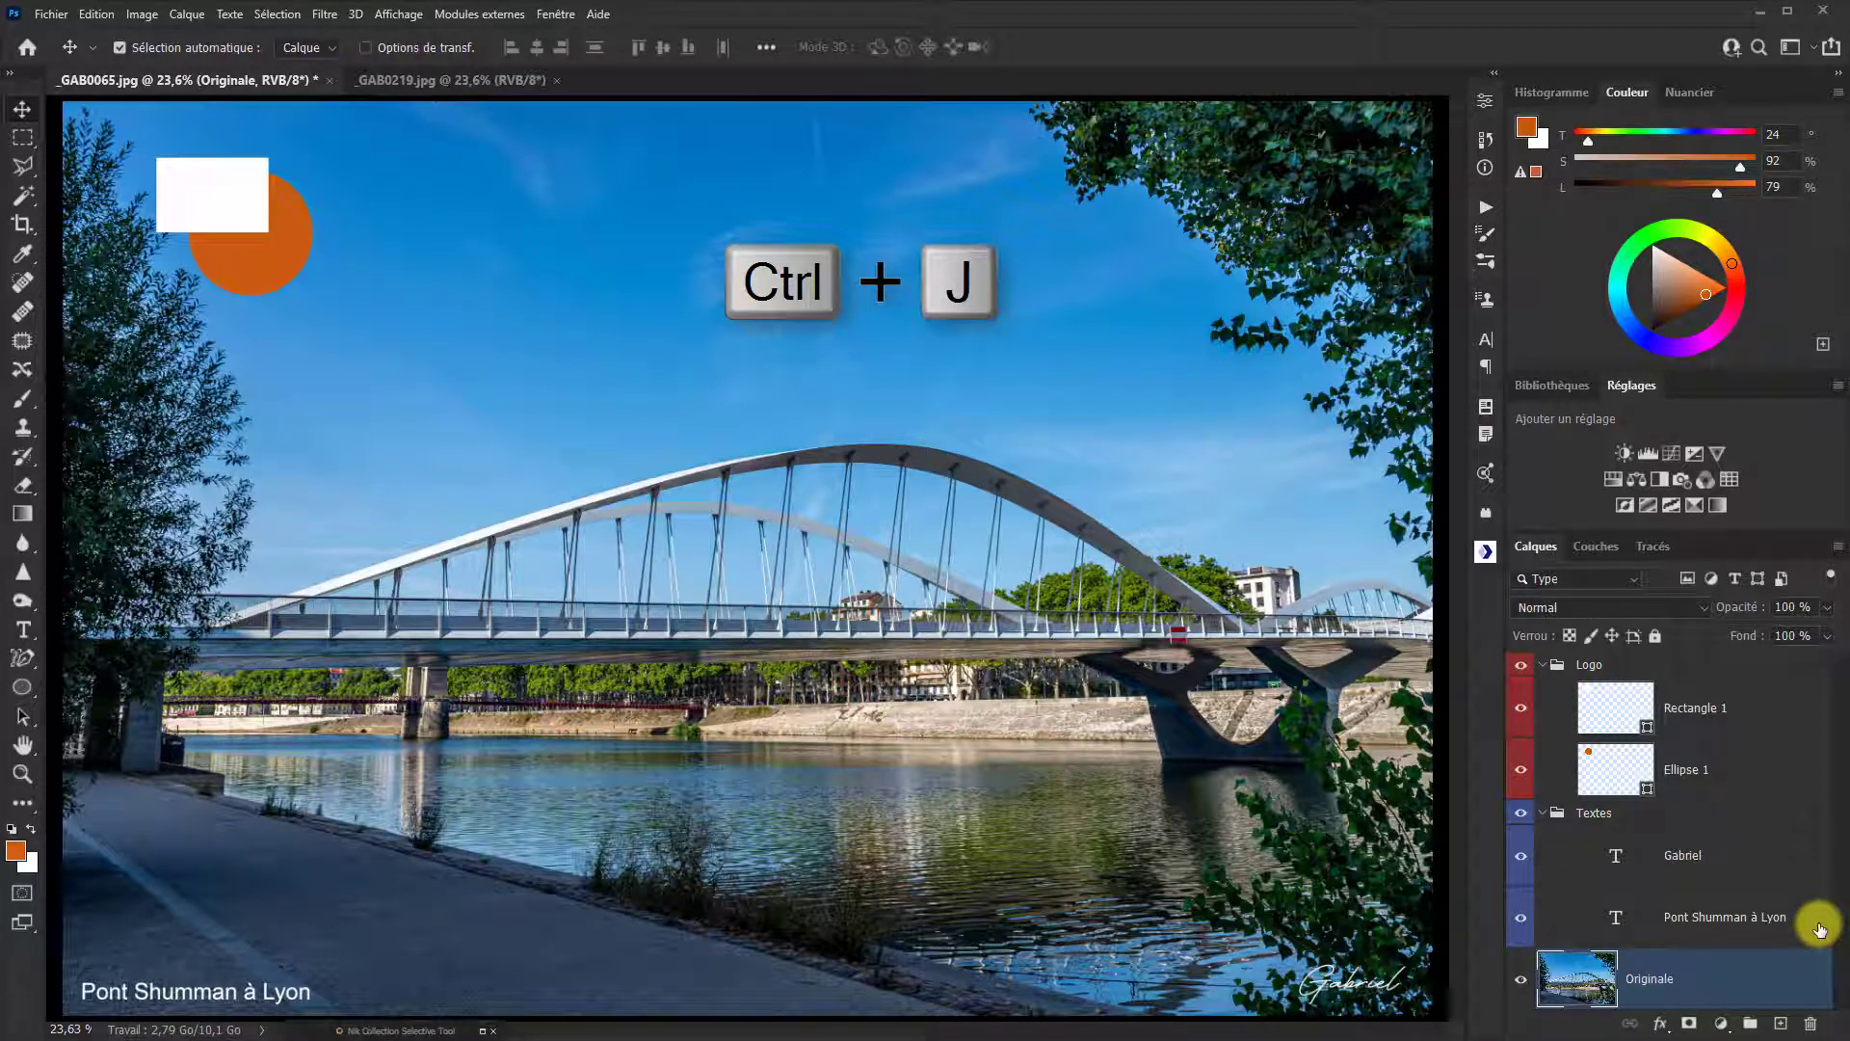
{"action": "scroll", "coordinate": [1819, 928], "scroll_direction": "down", "scroll_amount": 1}
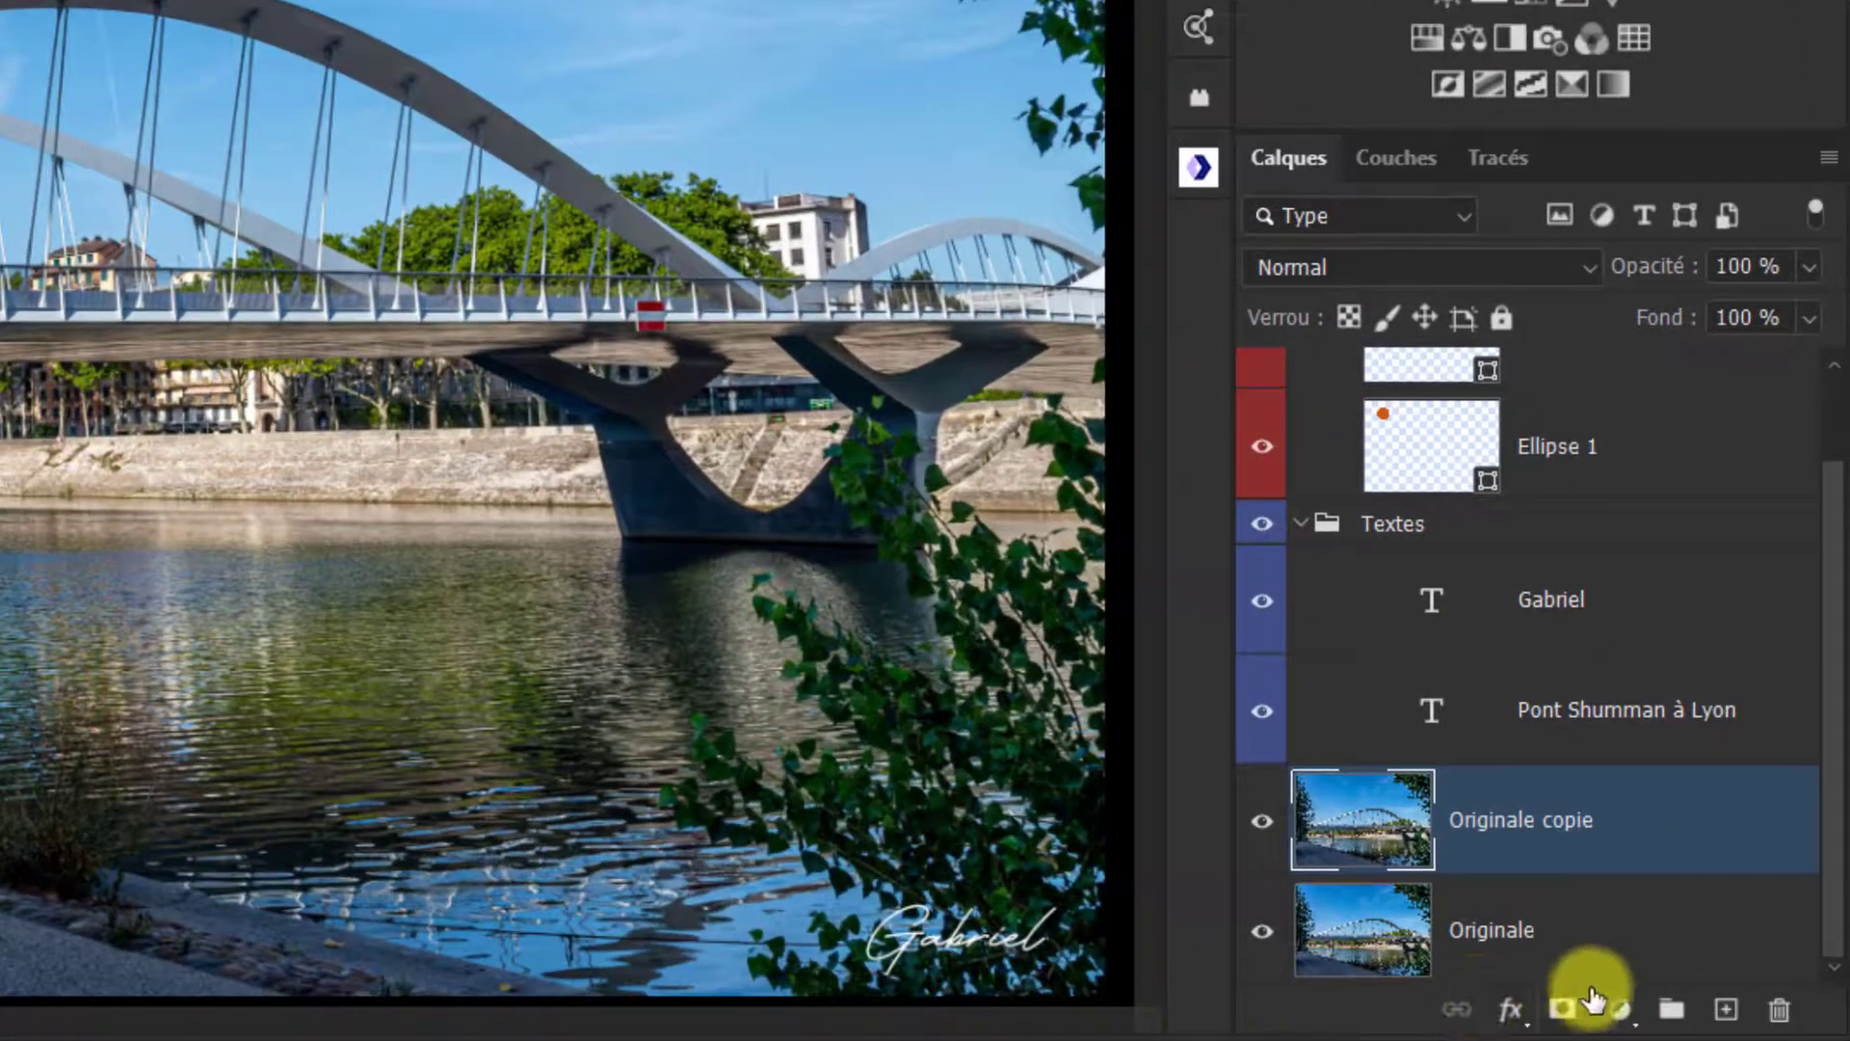
{"action": "double_click", "coordinate": [1508, 825]}
{"action": "left_click", "coordinate": [1674, 838]}
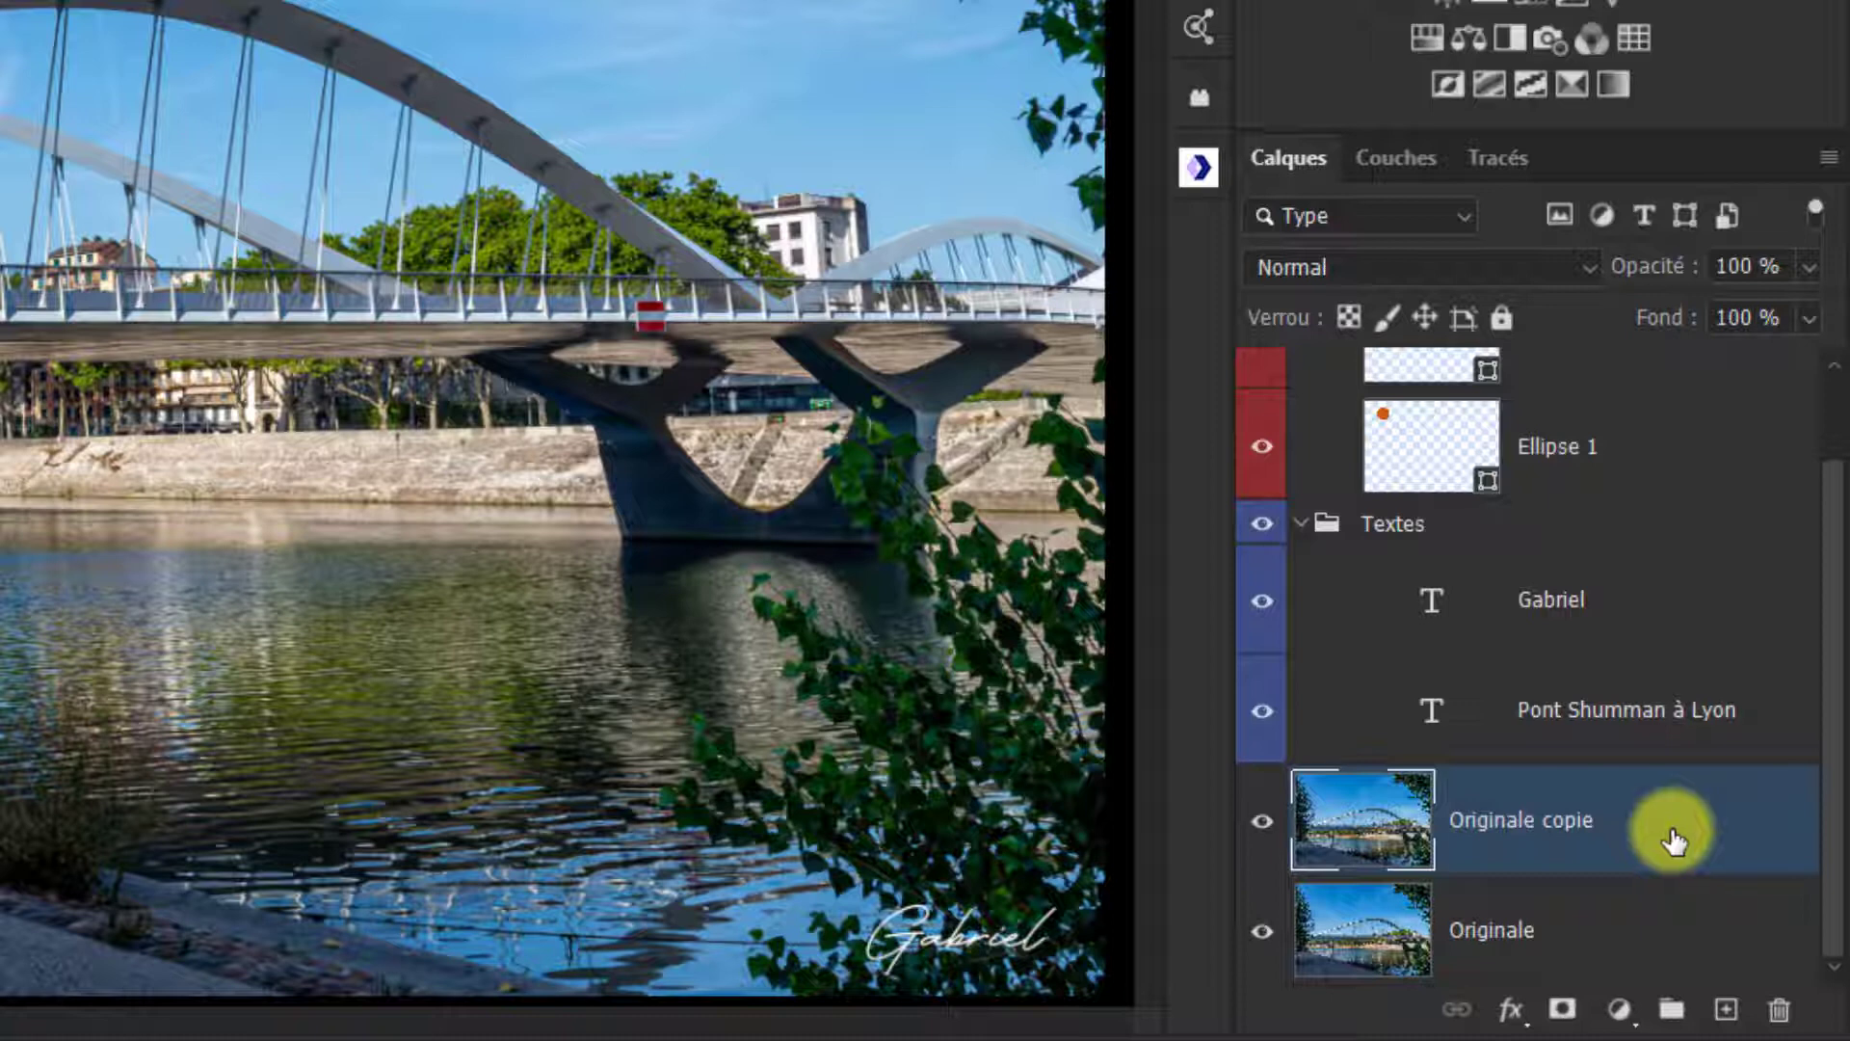
Step: Make a second copy of the Originale layer directly above the original
{"action": "left_click", "coordinate": [1636, 940]}
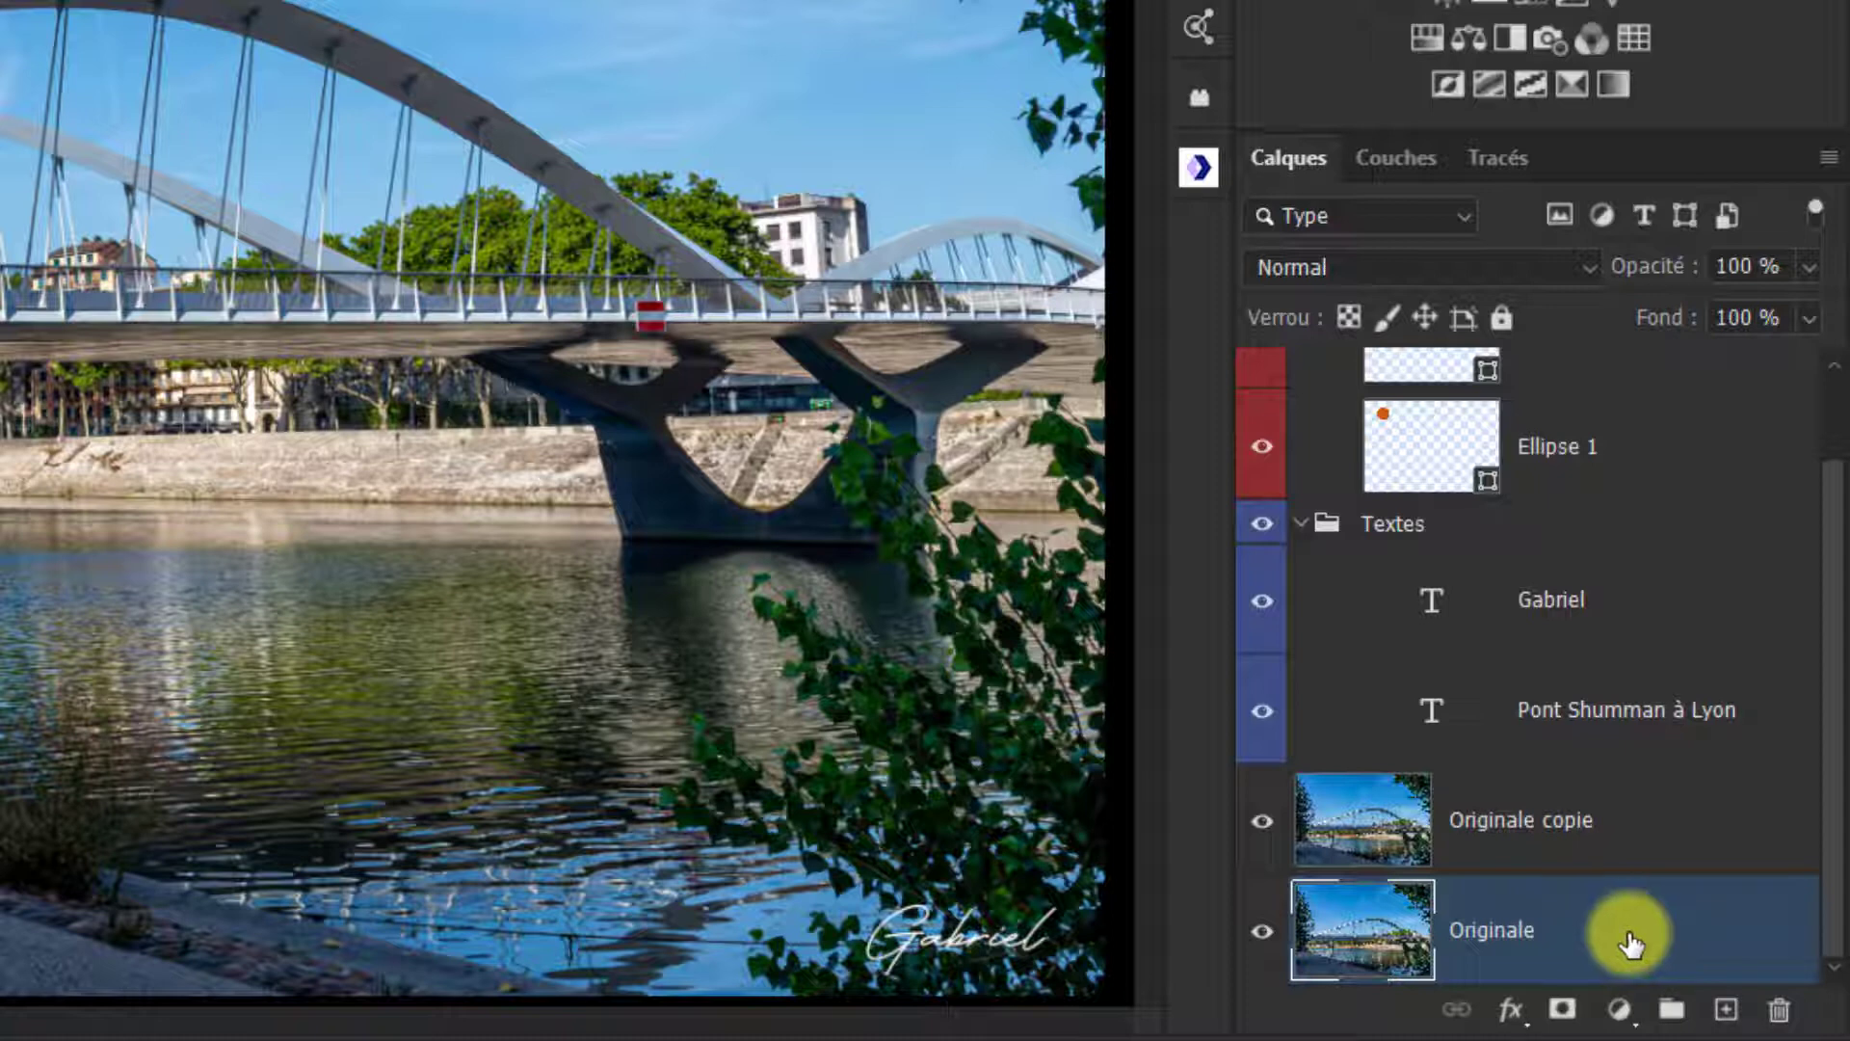
{"action": "left_click_drag", "start_coordinate": [1630, 943], "coordinate": [1727, 1013]}
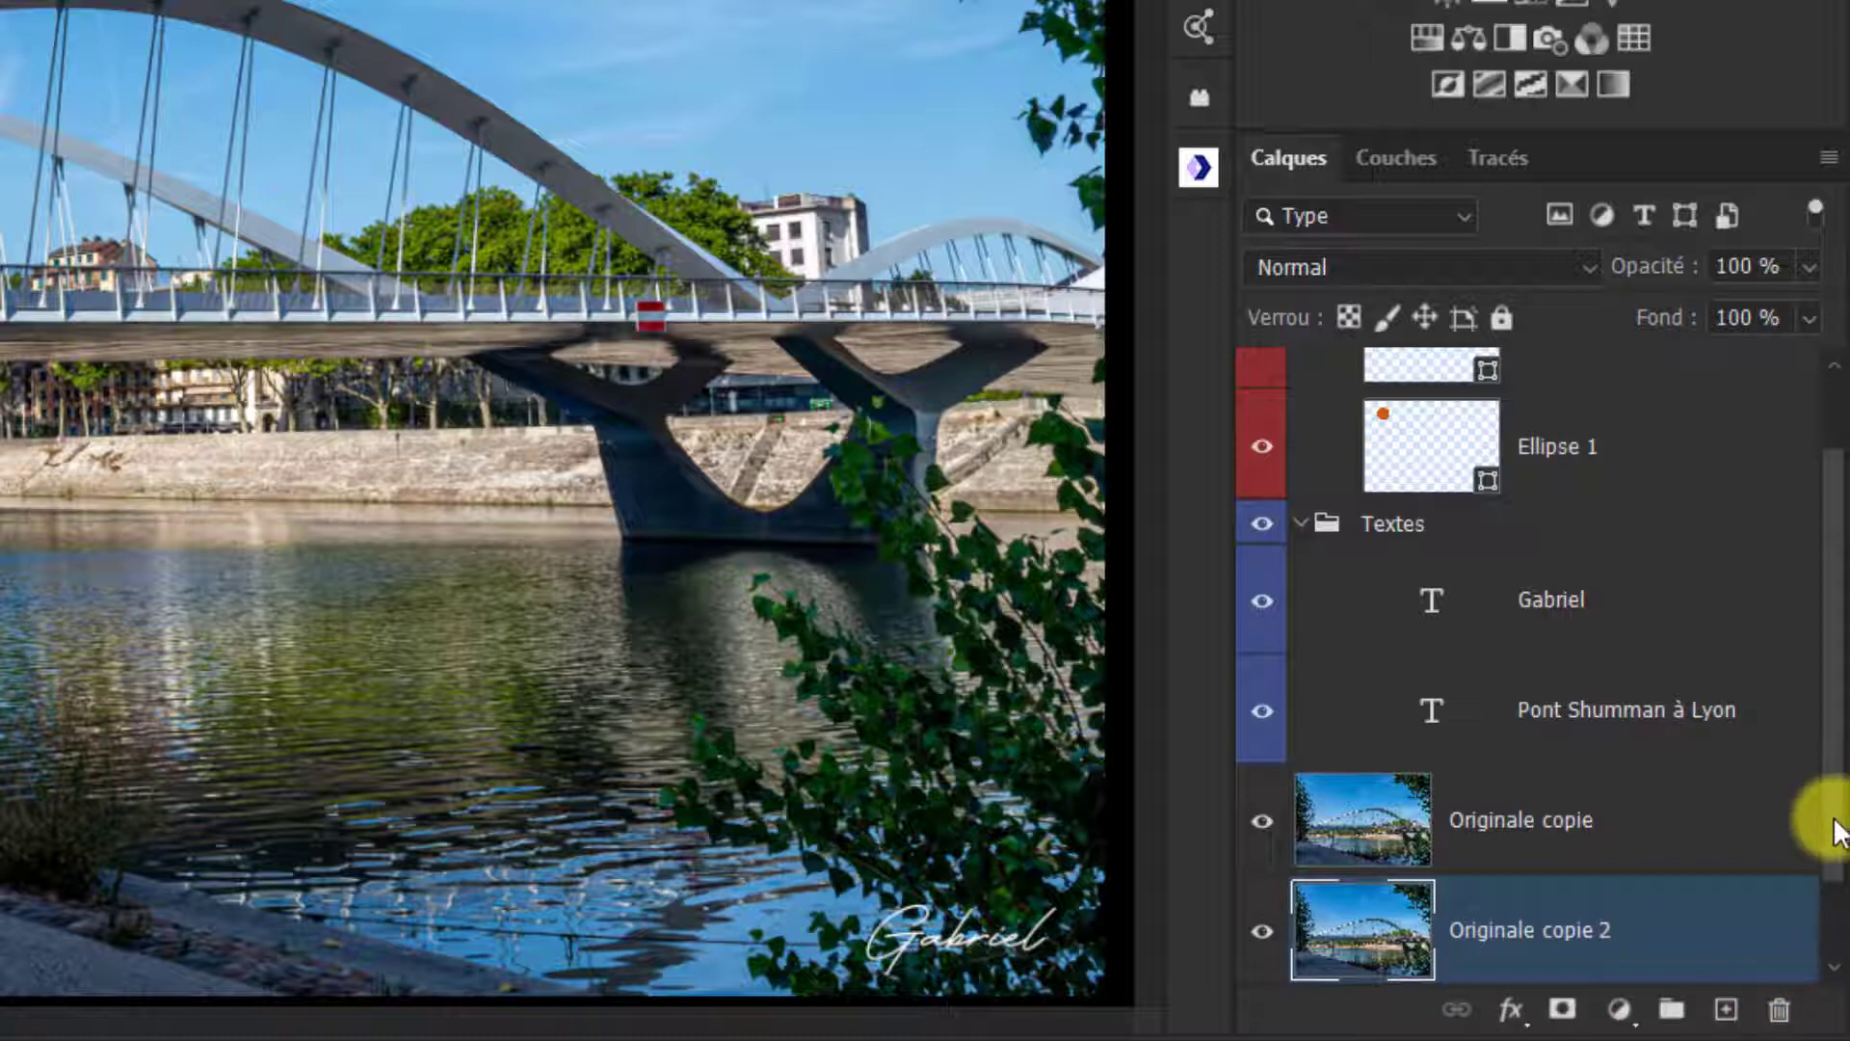
{"action": "scroll", "coordinate": [1841, 817], "scroll_direction": "down", "scroll_amount": 1}
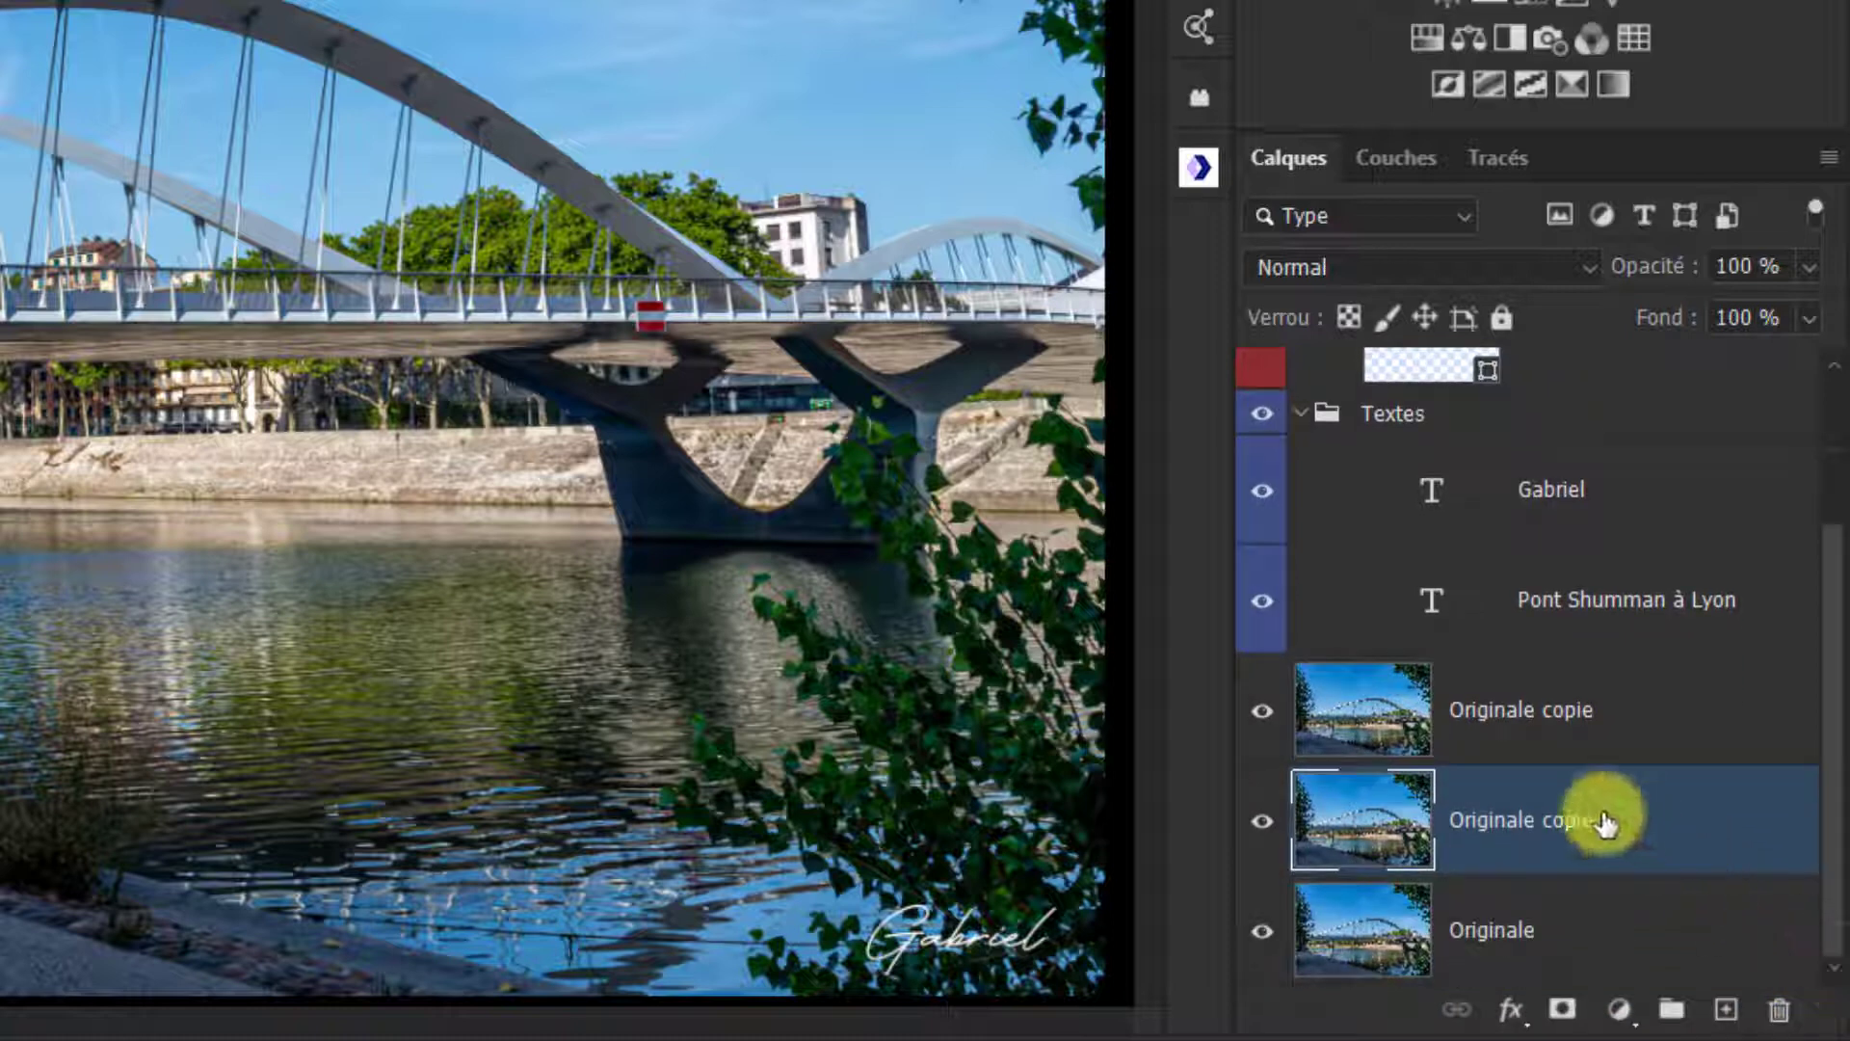
Step: Copy the entire Originale layer into the _GAB0219.jpg document, then return to _GAB0065.jpg and clear the selection
{"action": "left_click", "coordinate": [1553, 948]}
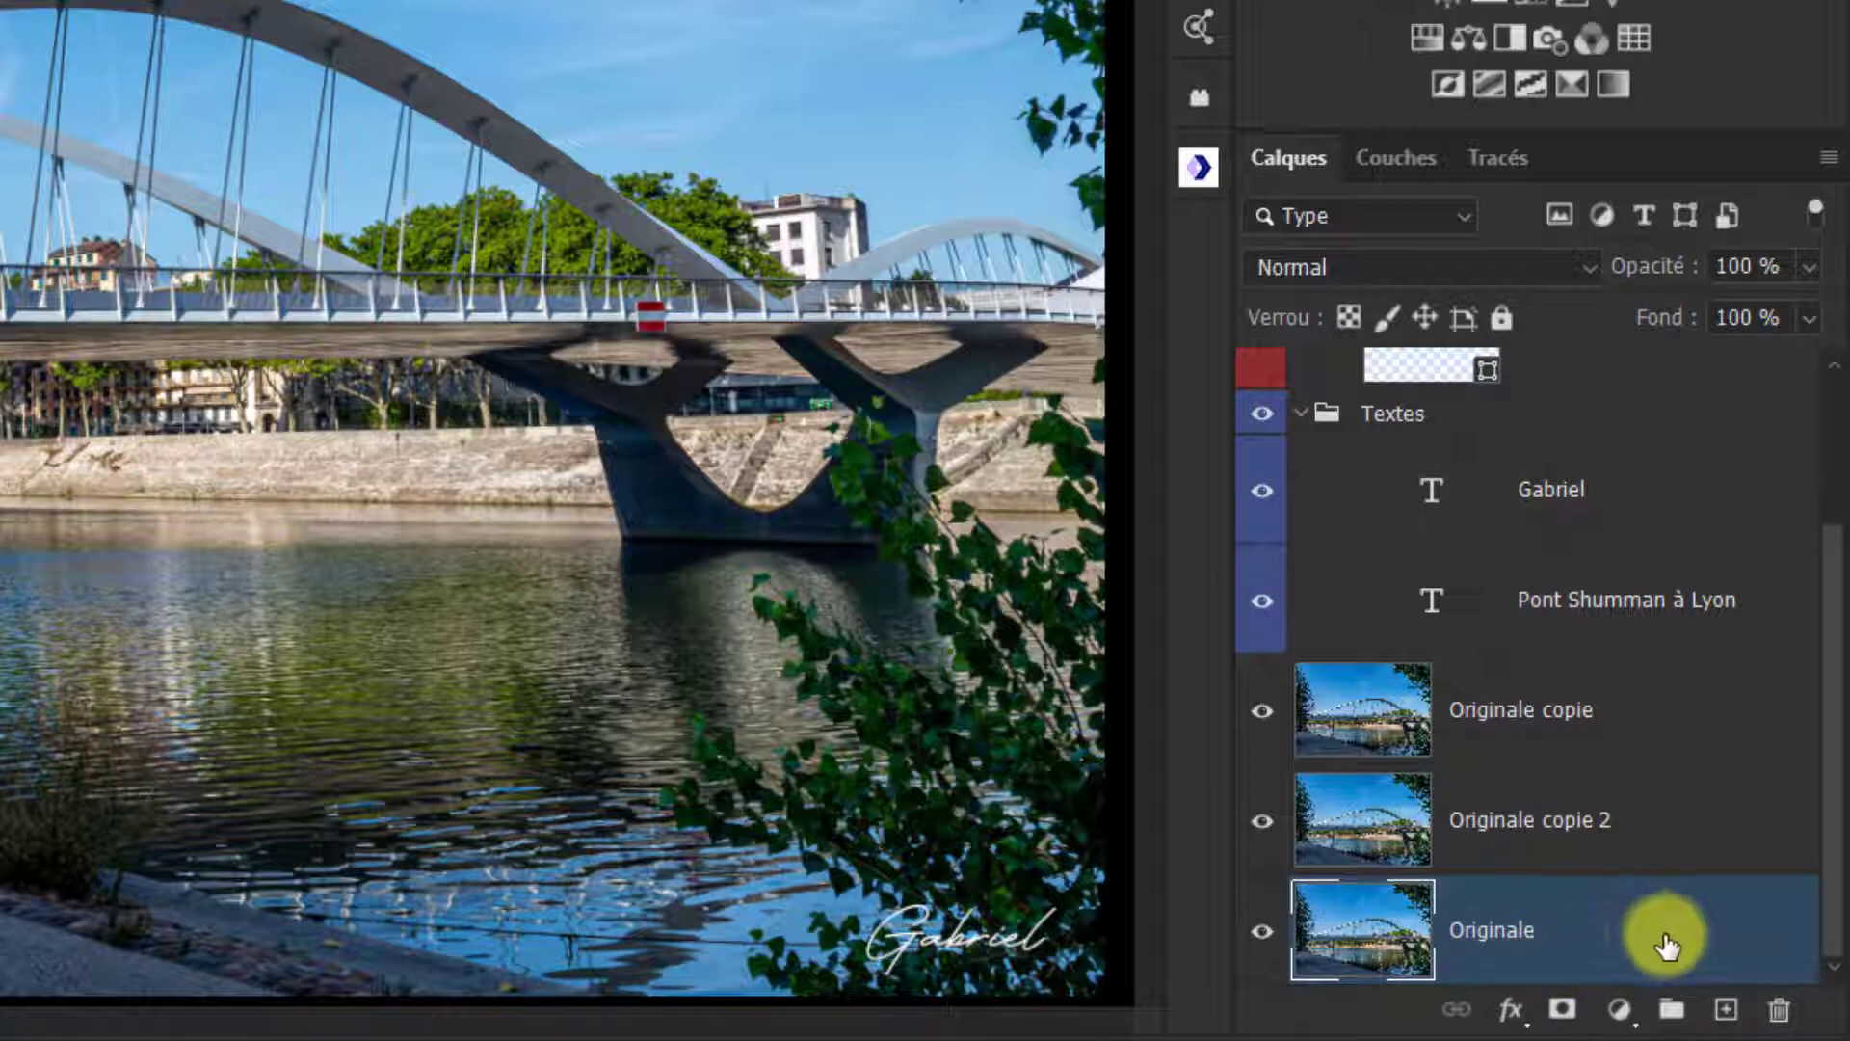
{"action": "key", "text": "ctrl+a"}
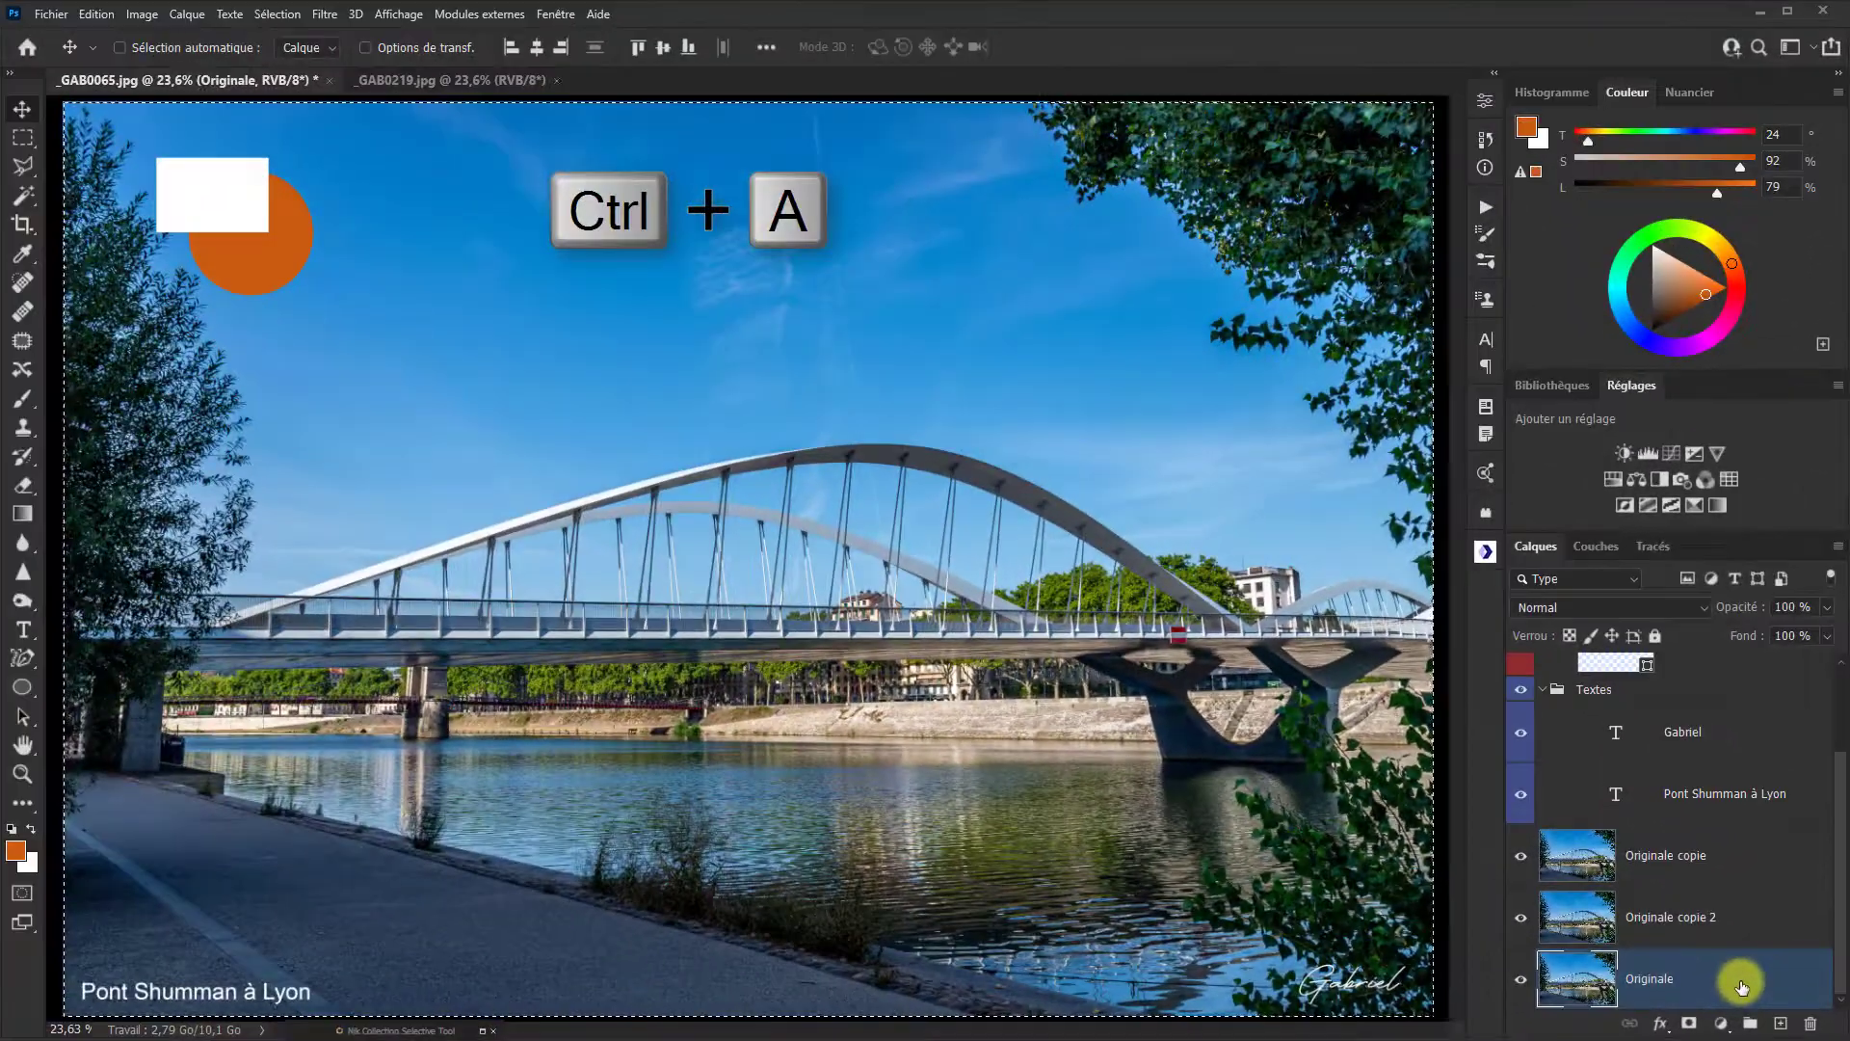
{"action": "key", "text": "ctrl+c"}
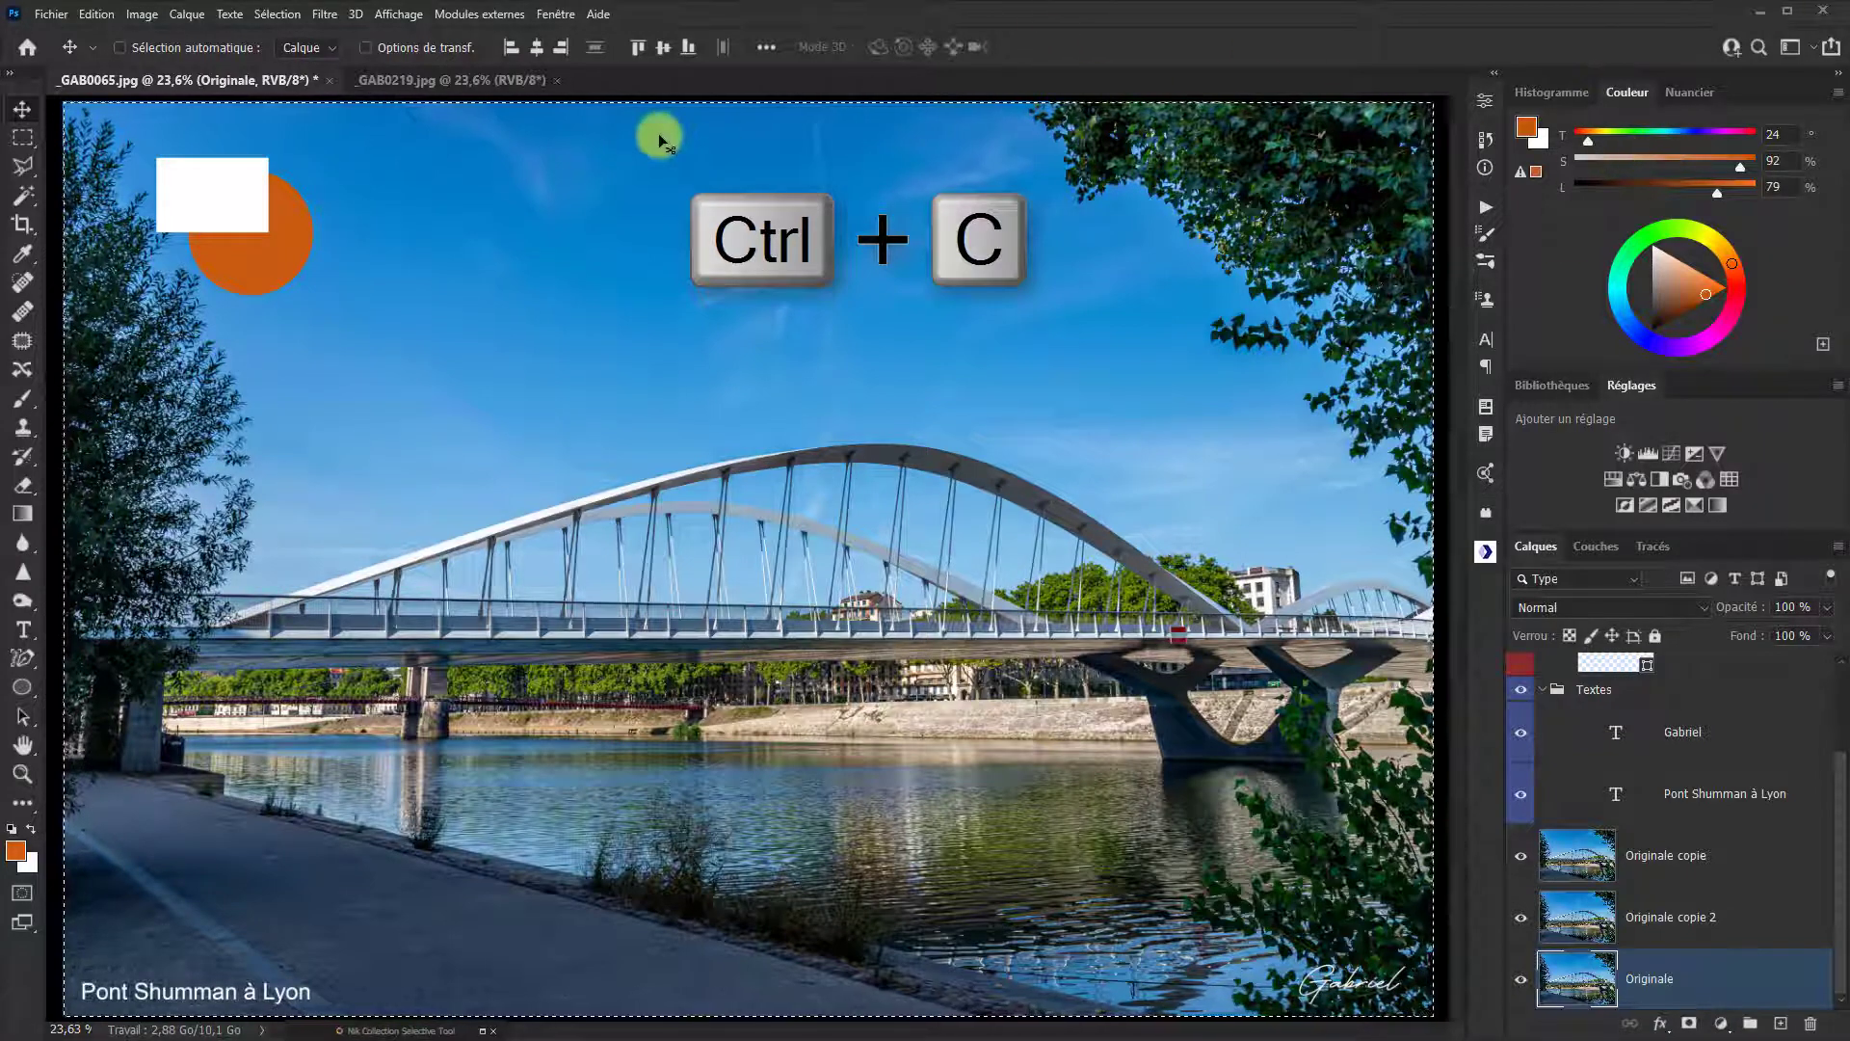
{"action": "left_click", "coordinate": [441, 85]}
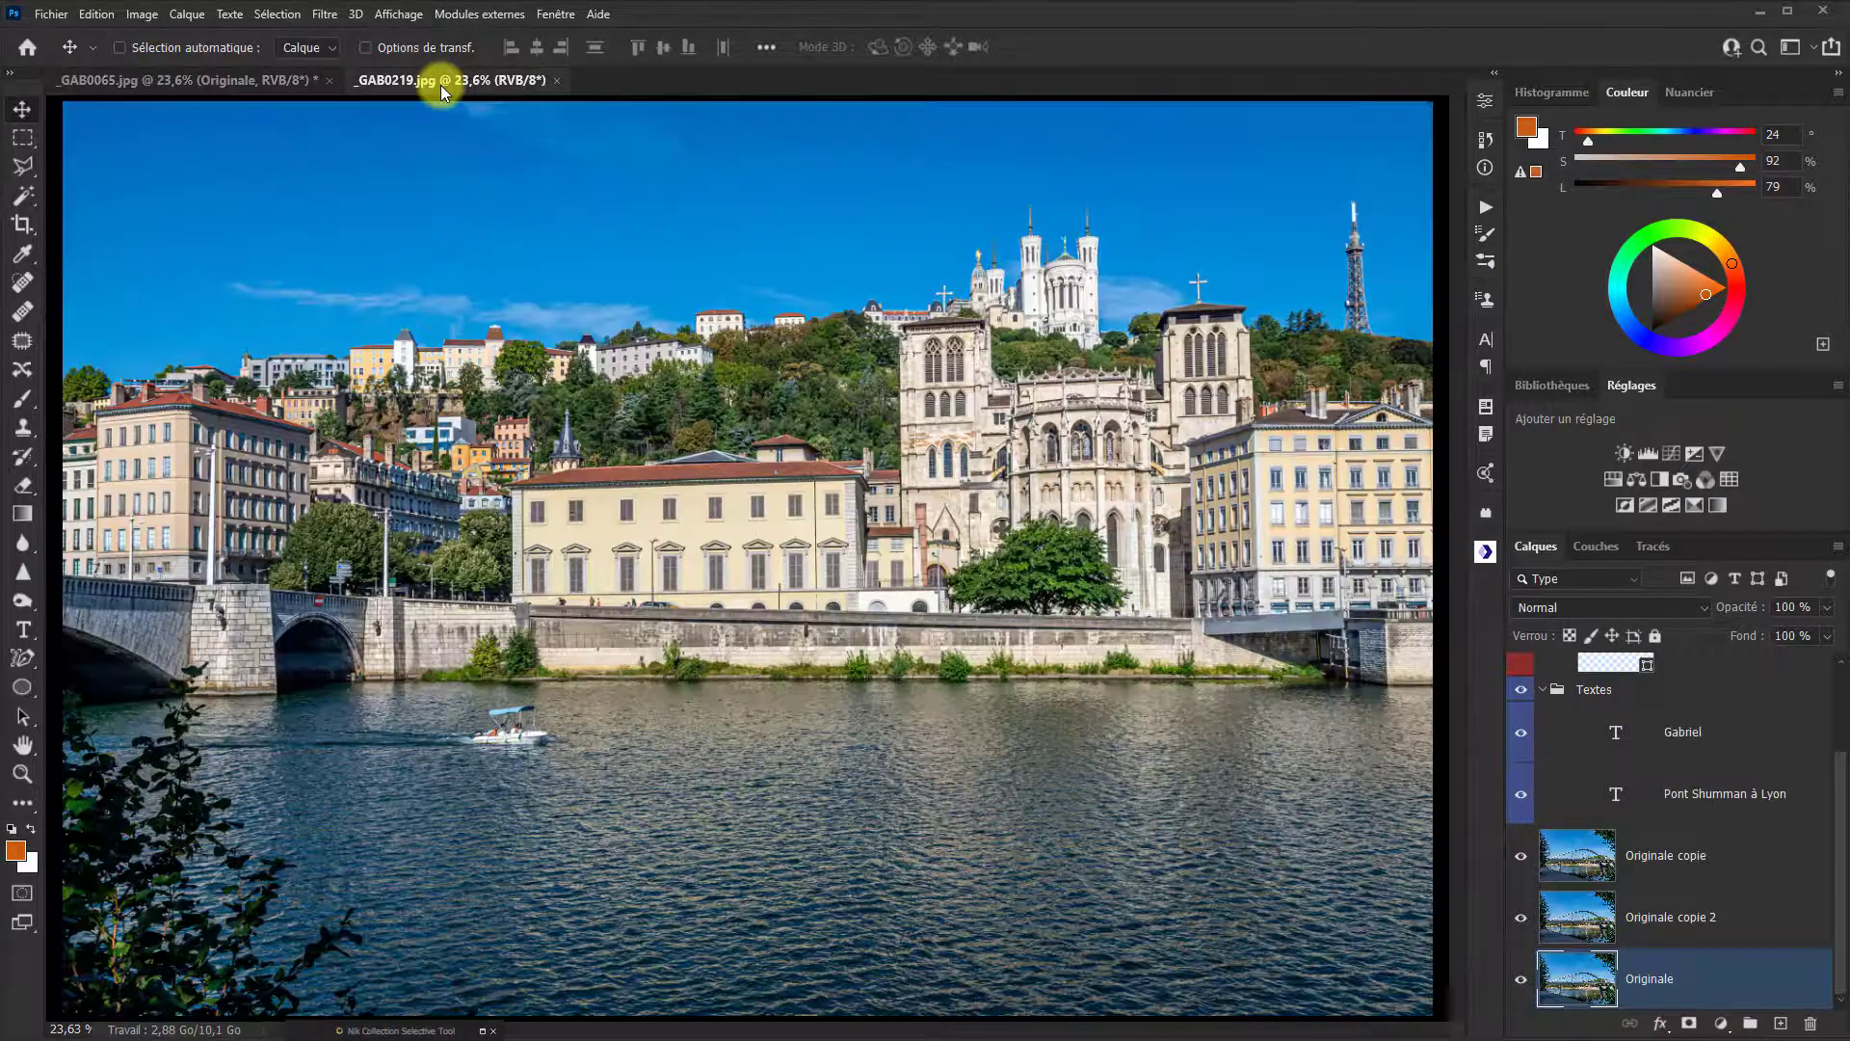
{"action": "key", "text": "ctrl+v"}
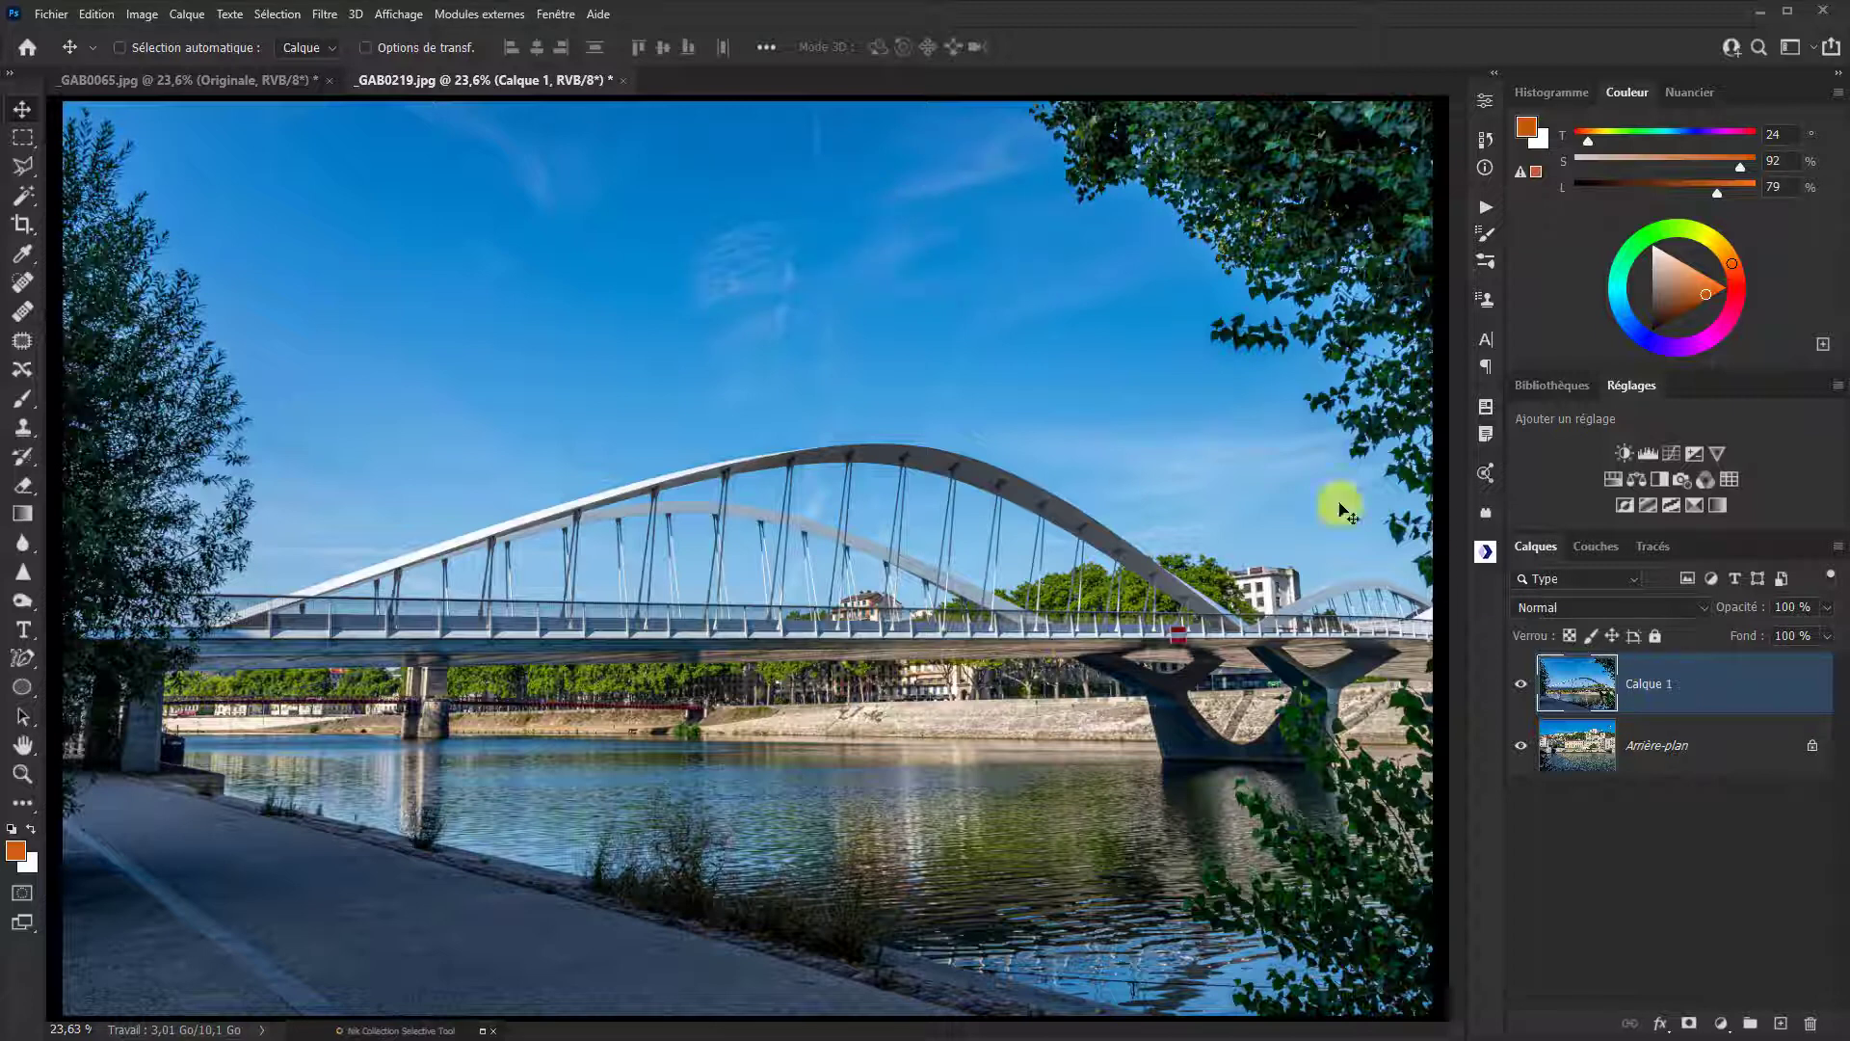
{"action": "left_click", "coordinate": [247, 78]}
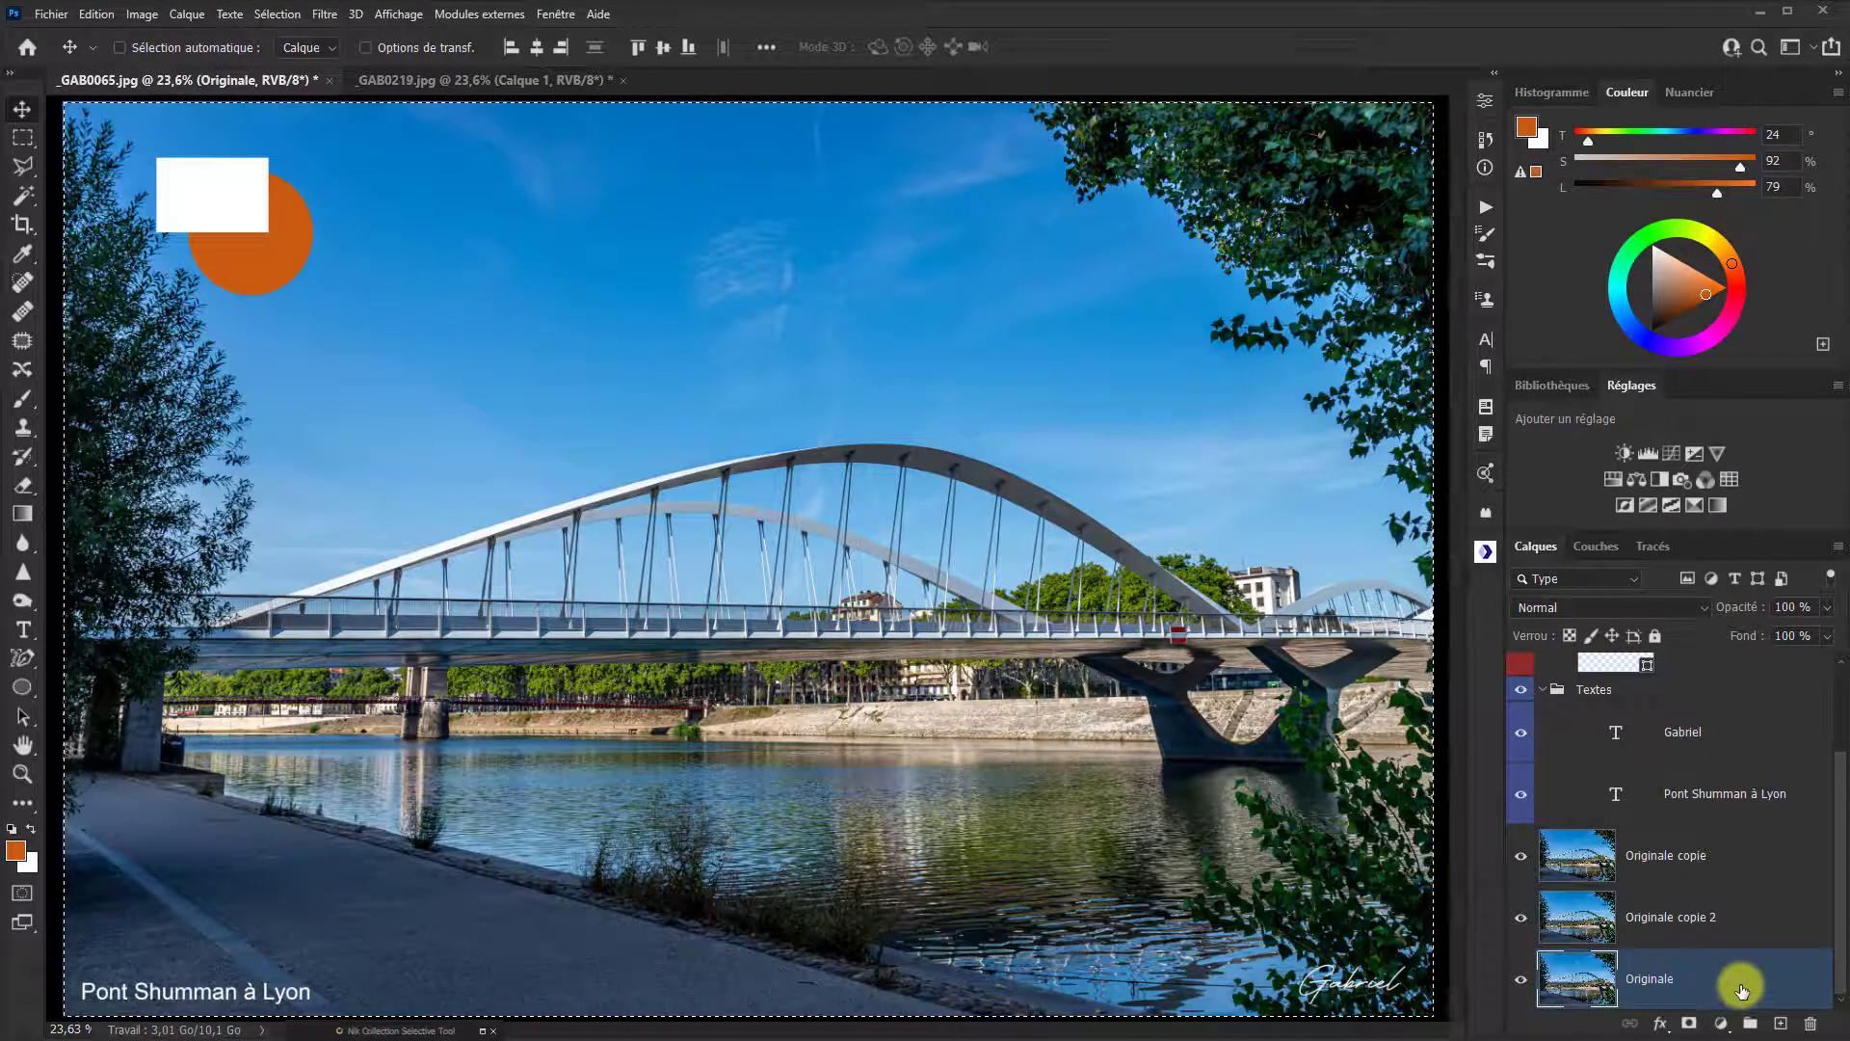
{"action": "key", "text": "ctrl+d"}
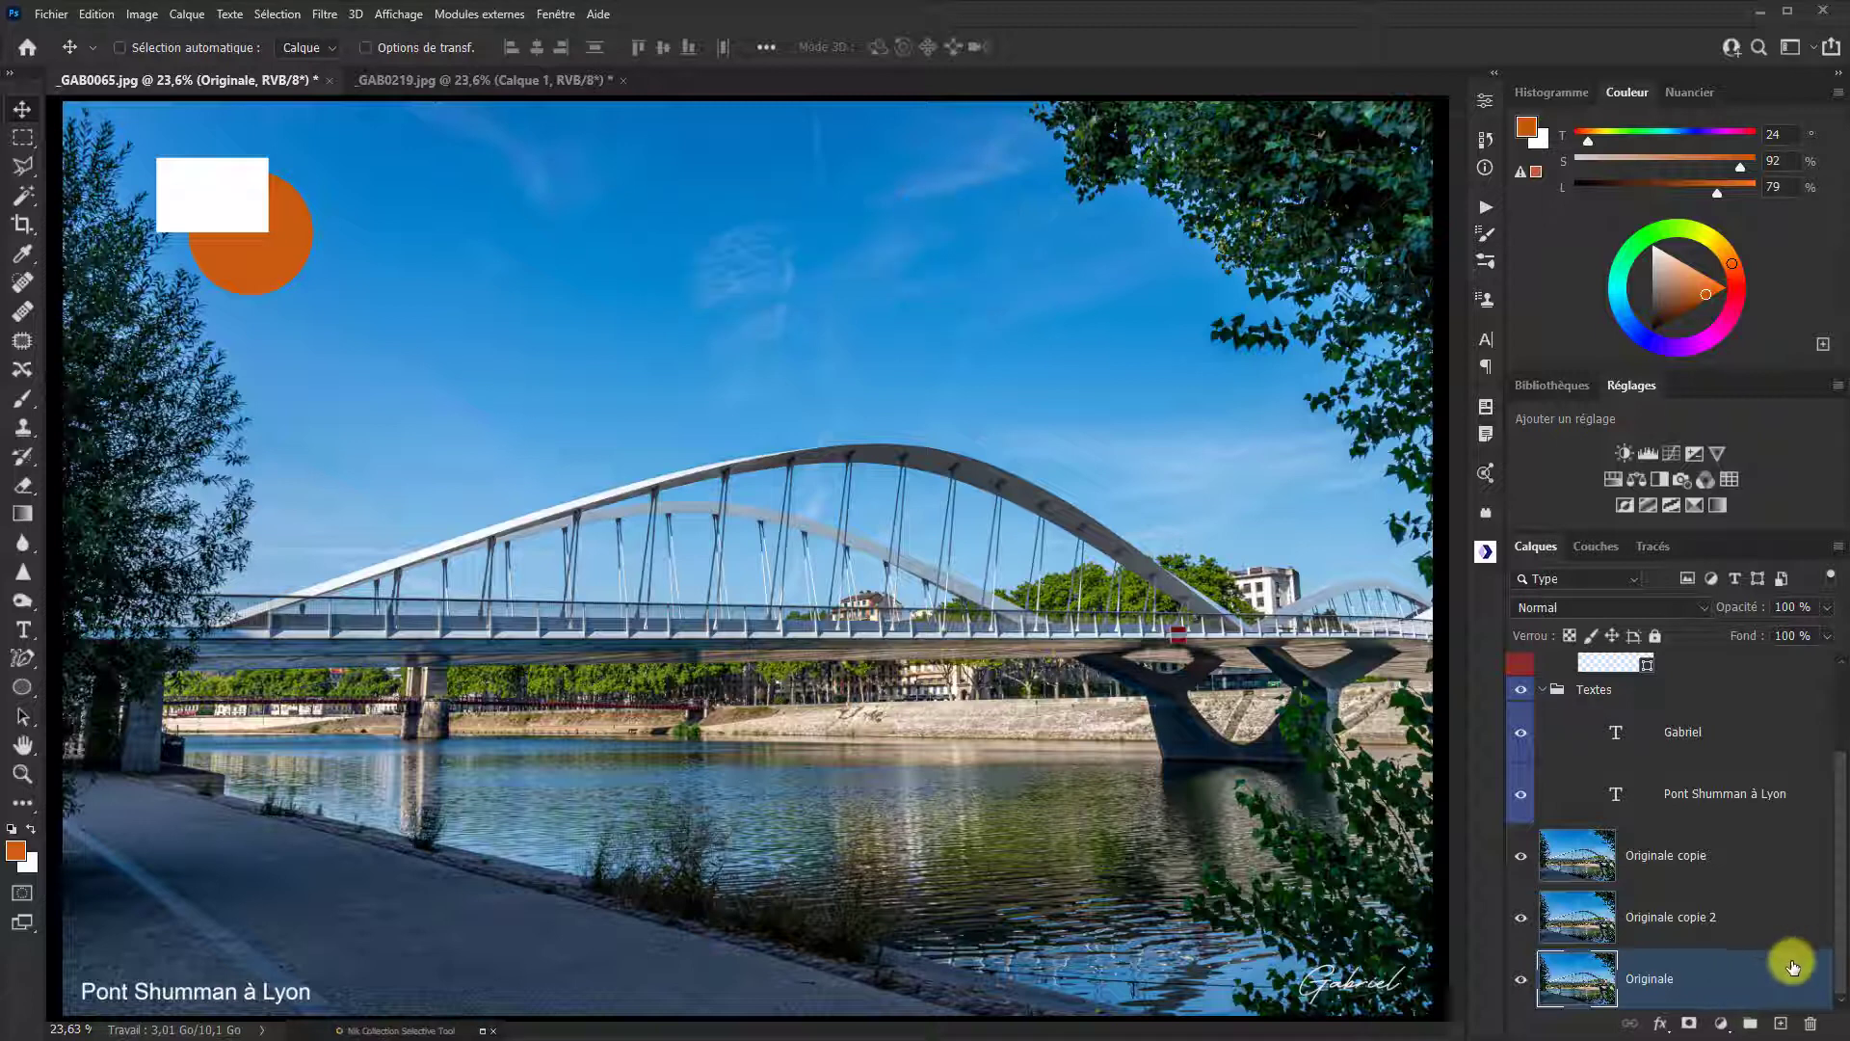
Step: Duplicate the Originale layer into a new document (Nouveau), with the layer named Originale
{"action": "right_click", "coordinate": [1702, 985]}
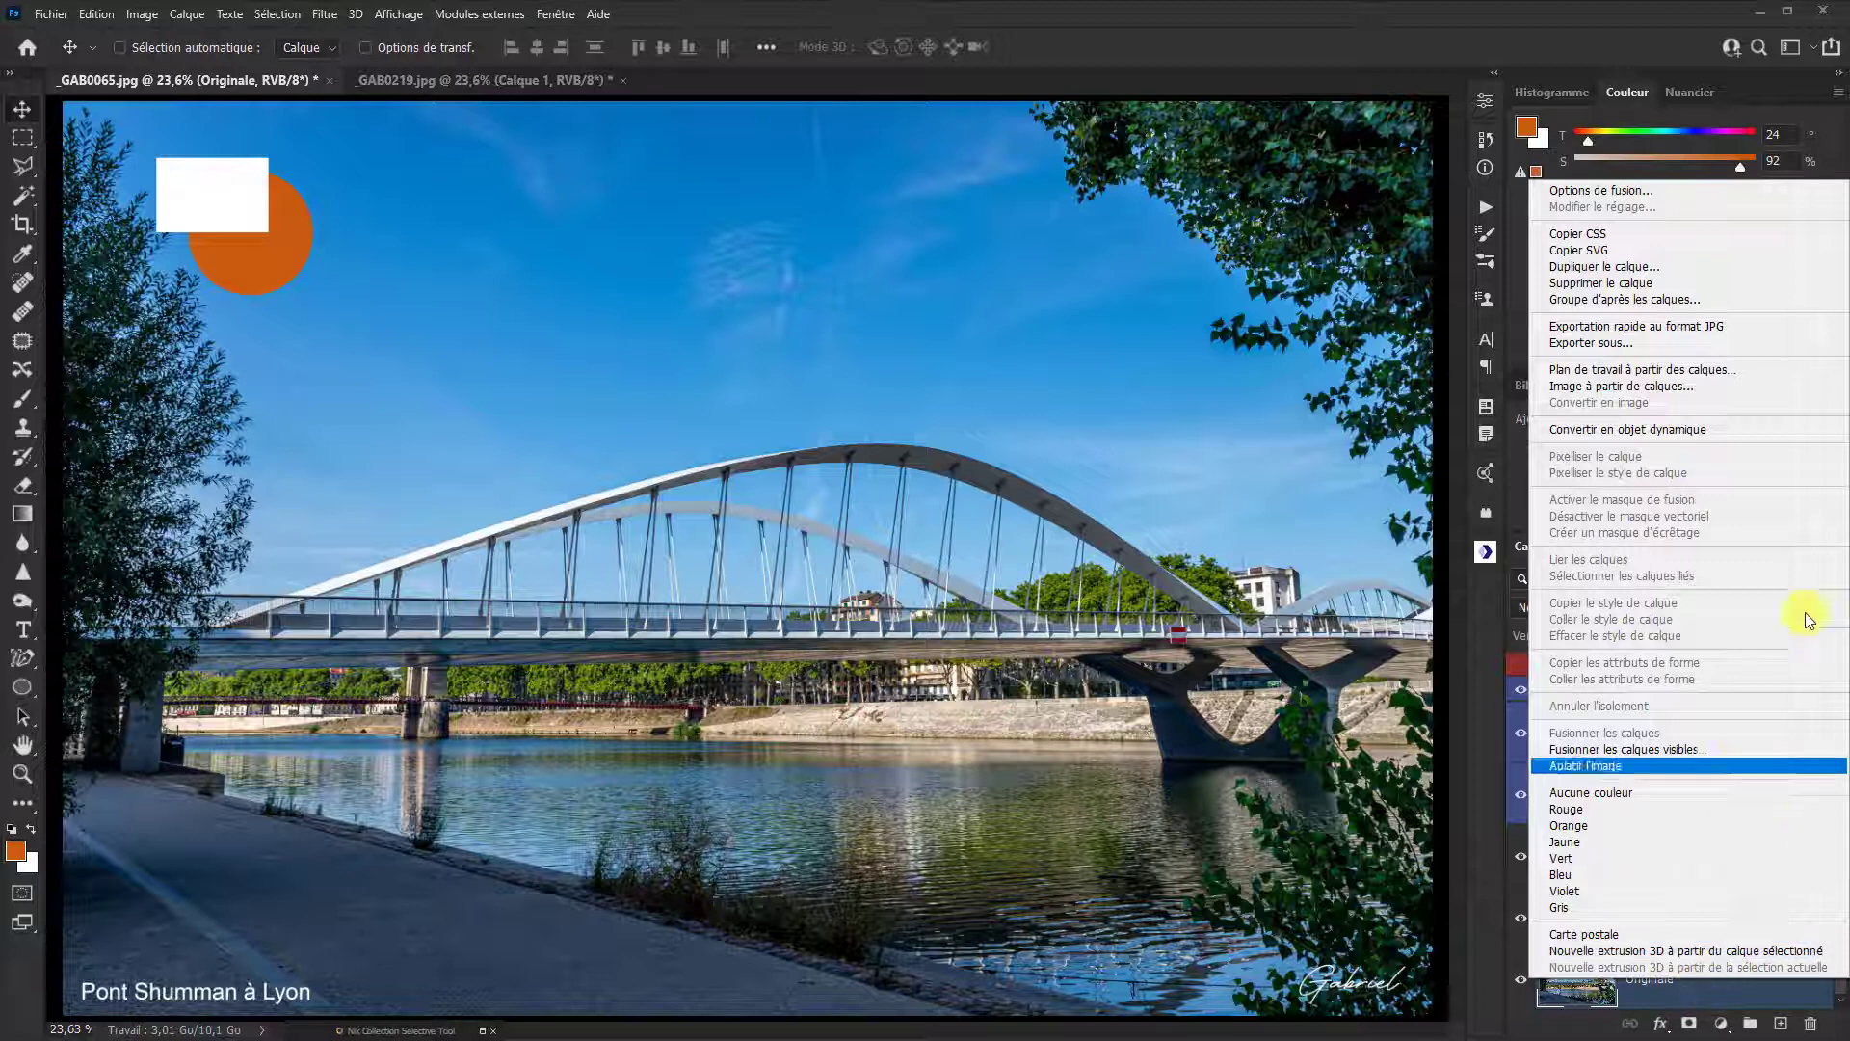
{"action": "left_click", "coordinate": [1627, 267]}
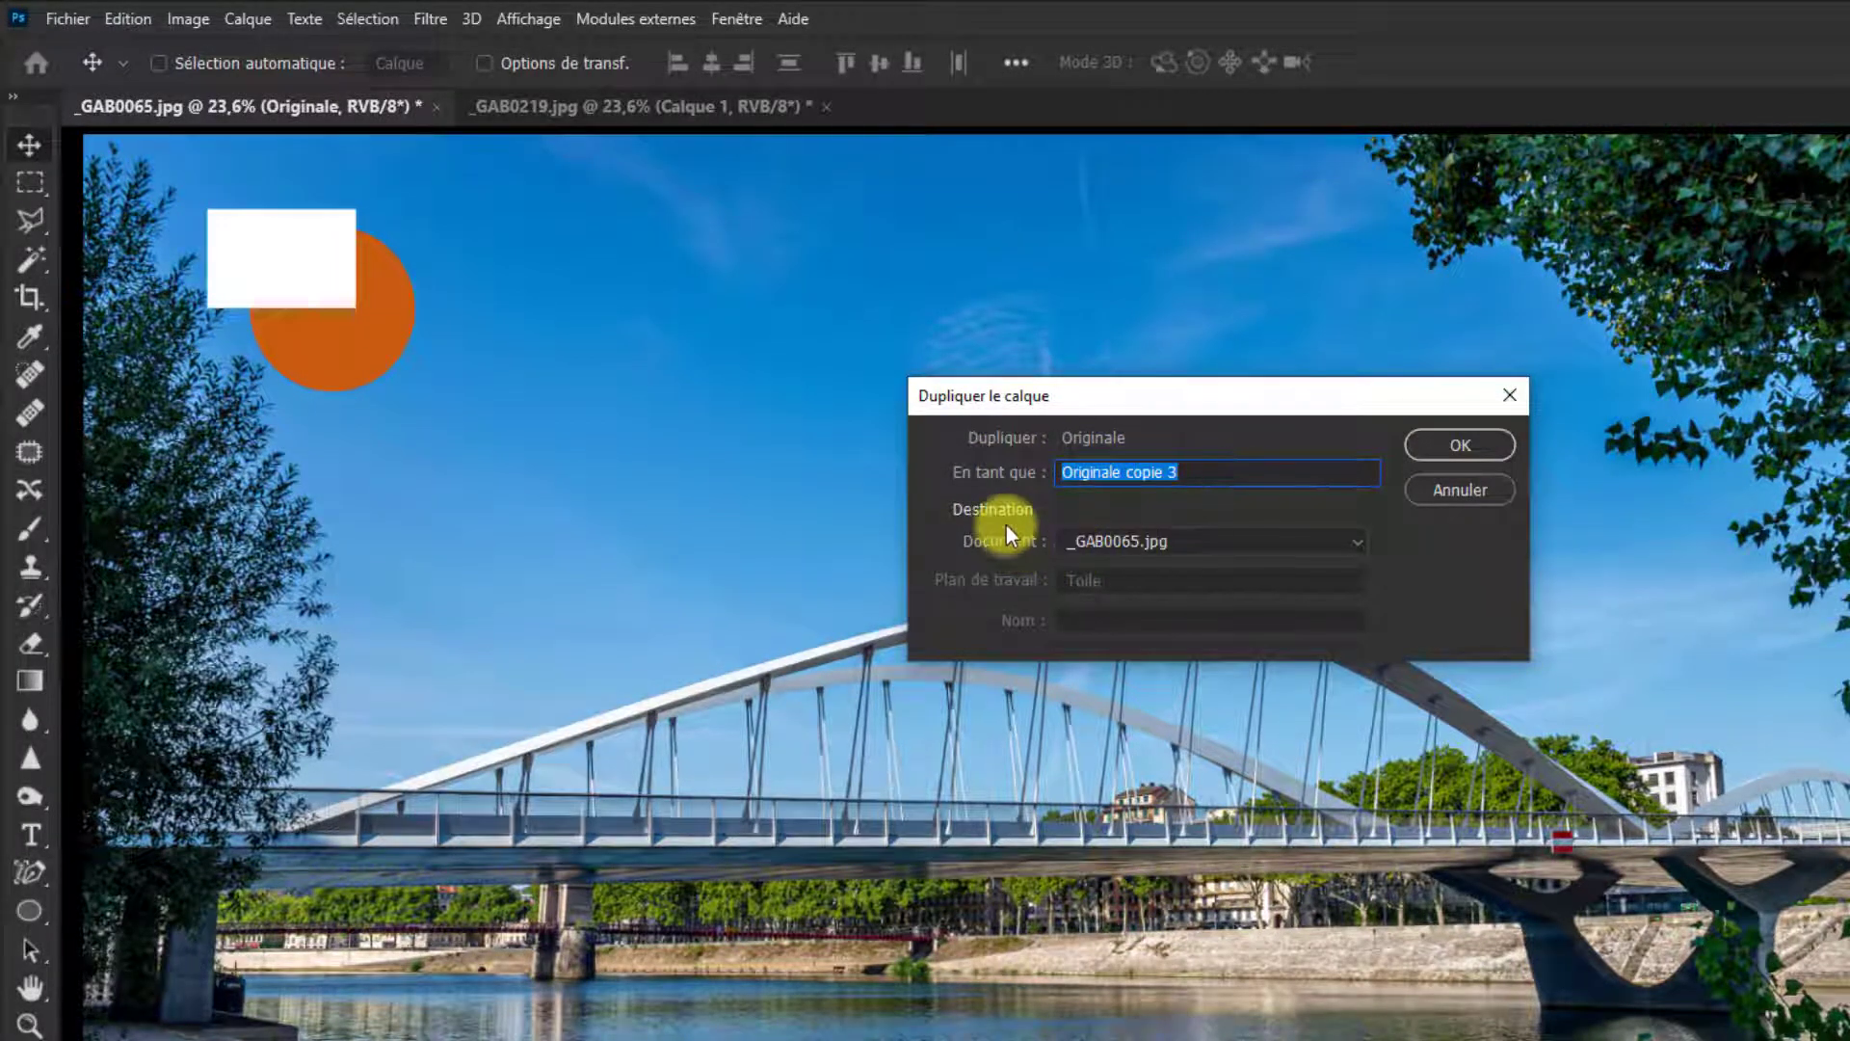
{"action": "left_click", "coordinate": [1353, 545]}
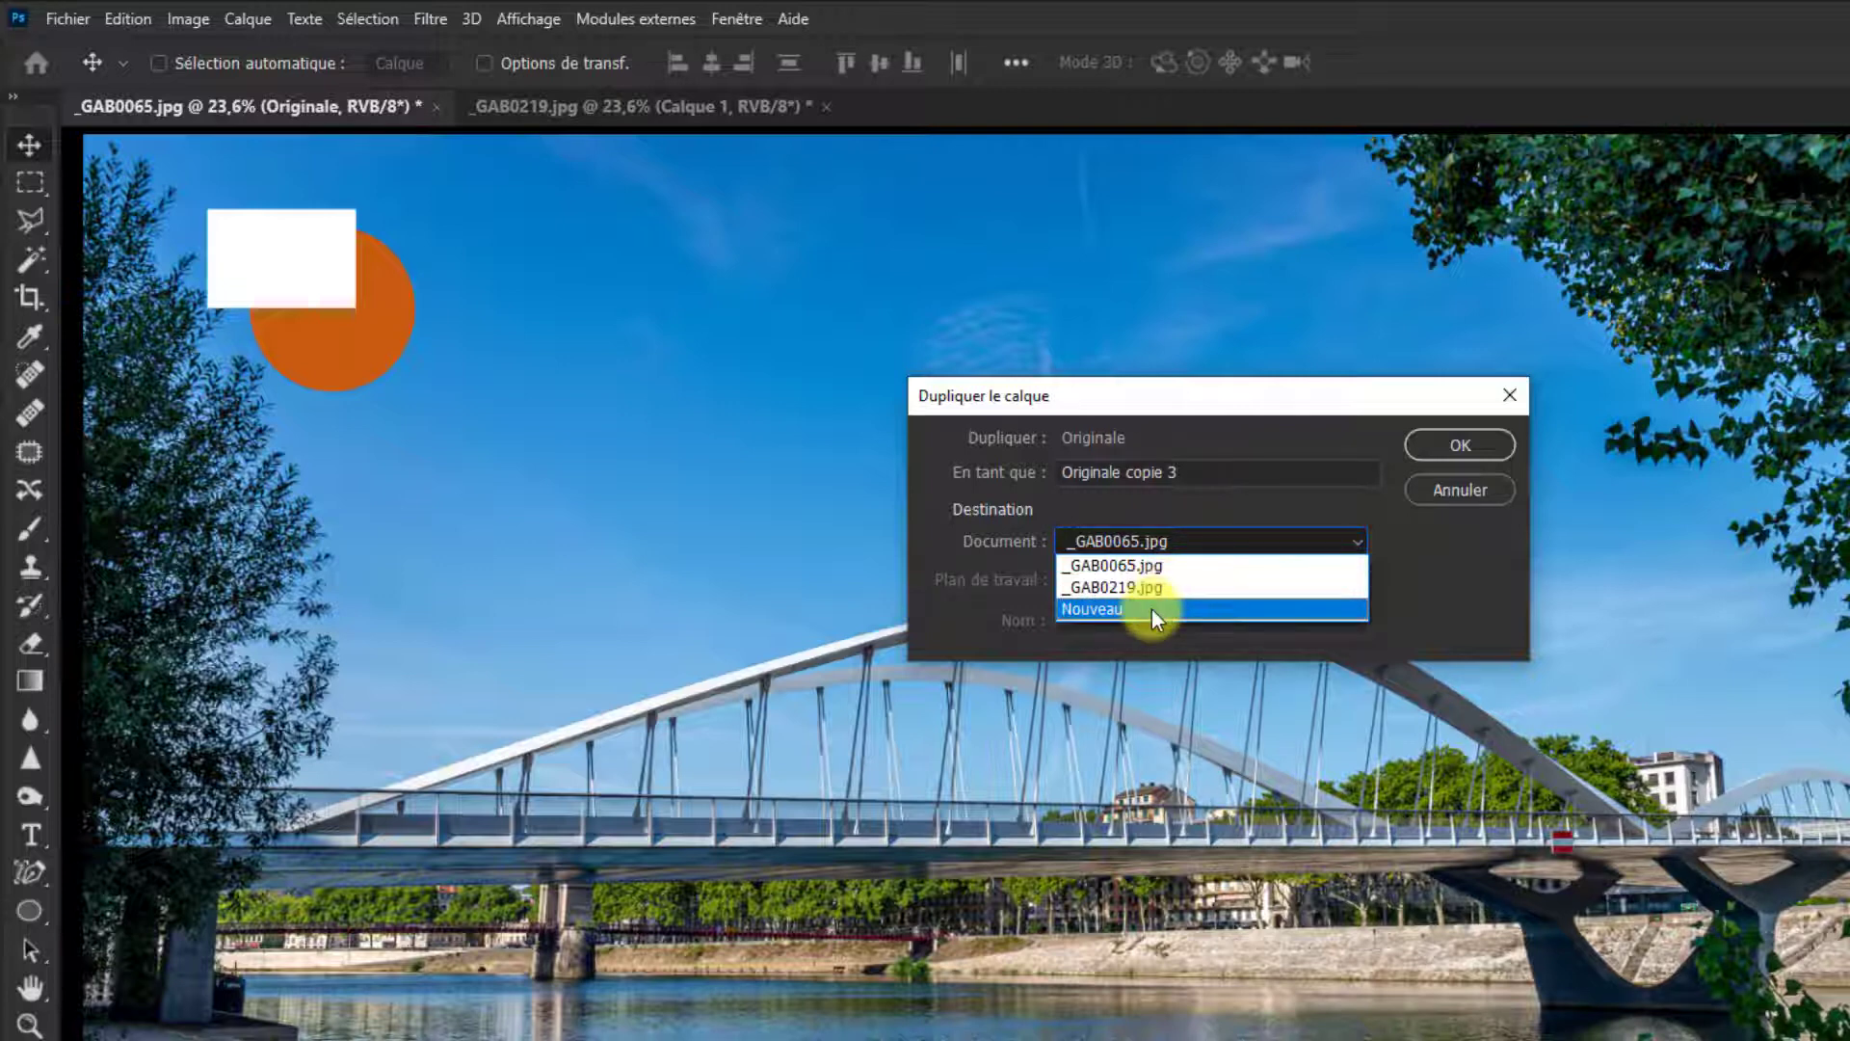
{"action": "left_click", "coordinate": [1152, 608]}
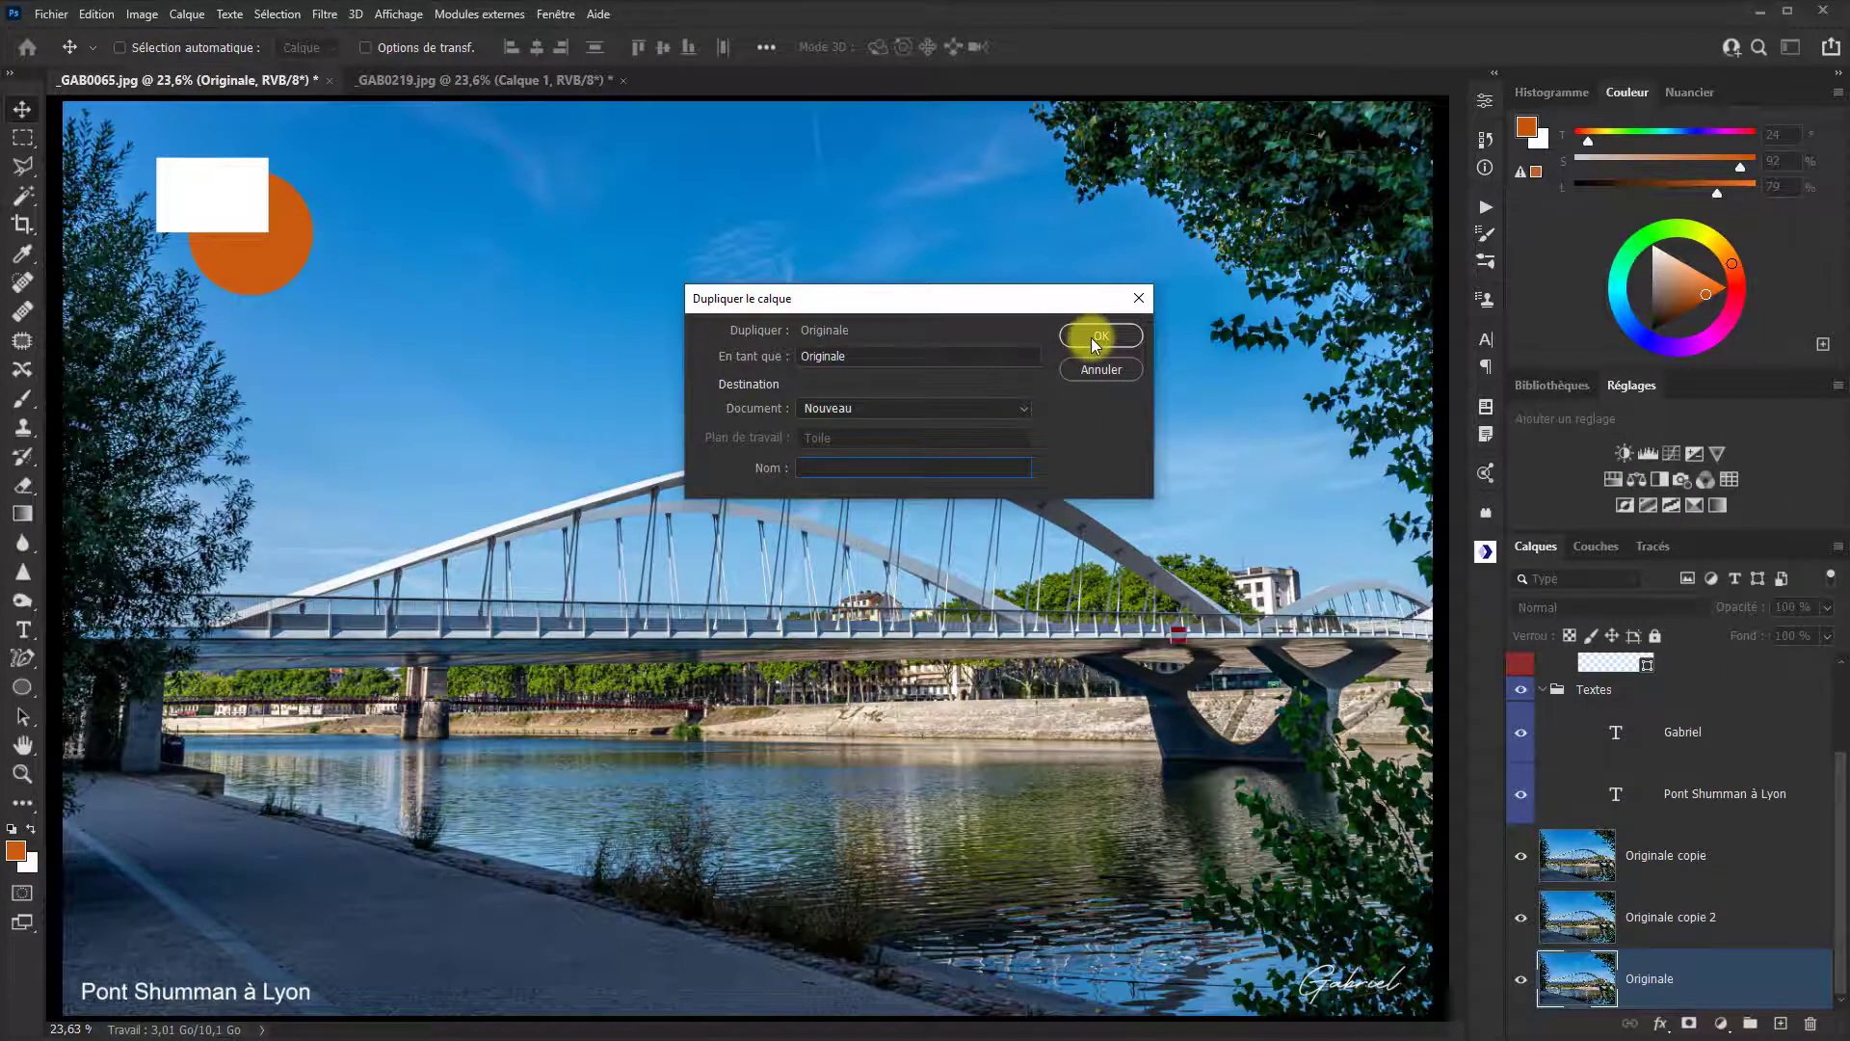
{"action": "left_click", "coordinate": [1098, 337]}
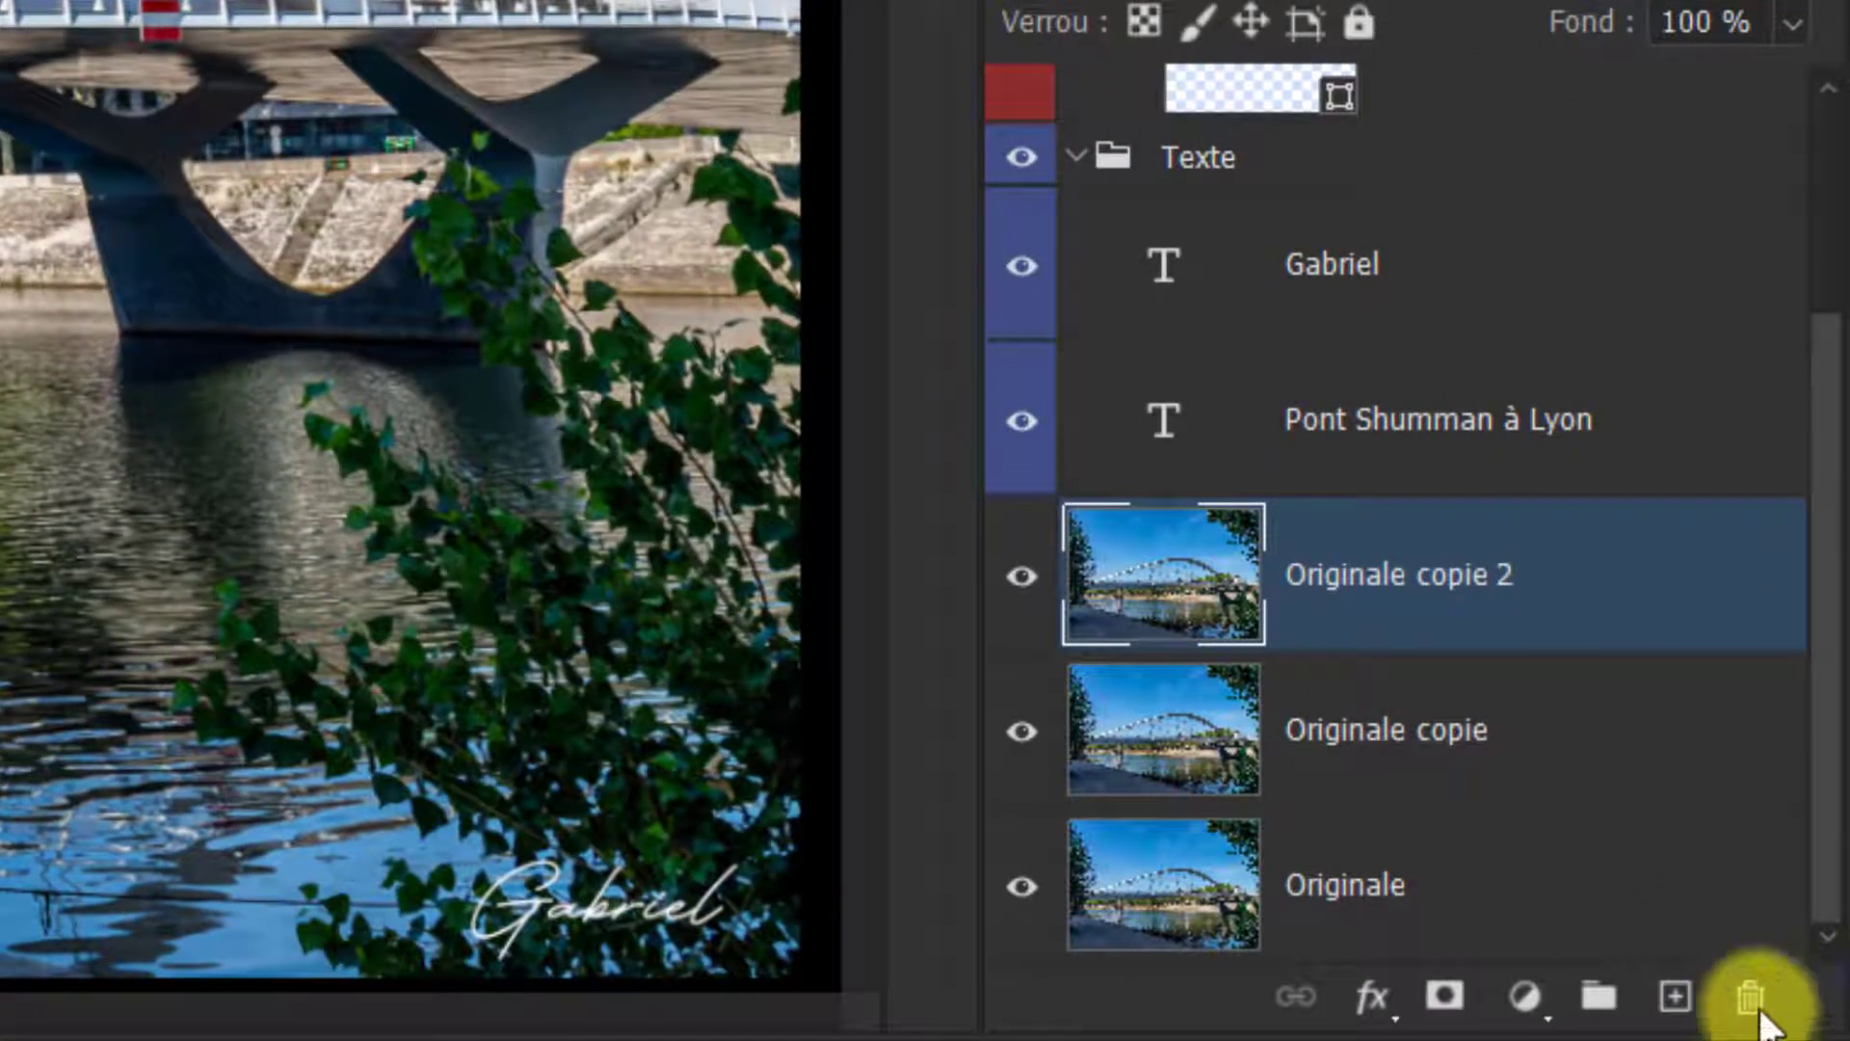
Step: Delete the Originale copie 2 and Originale copie layers, confirming the removal
{"action": "left_click", "coordinate": [1751, 1008]}
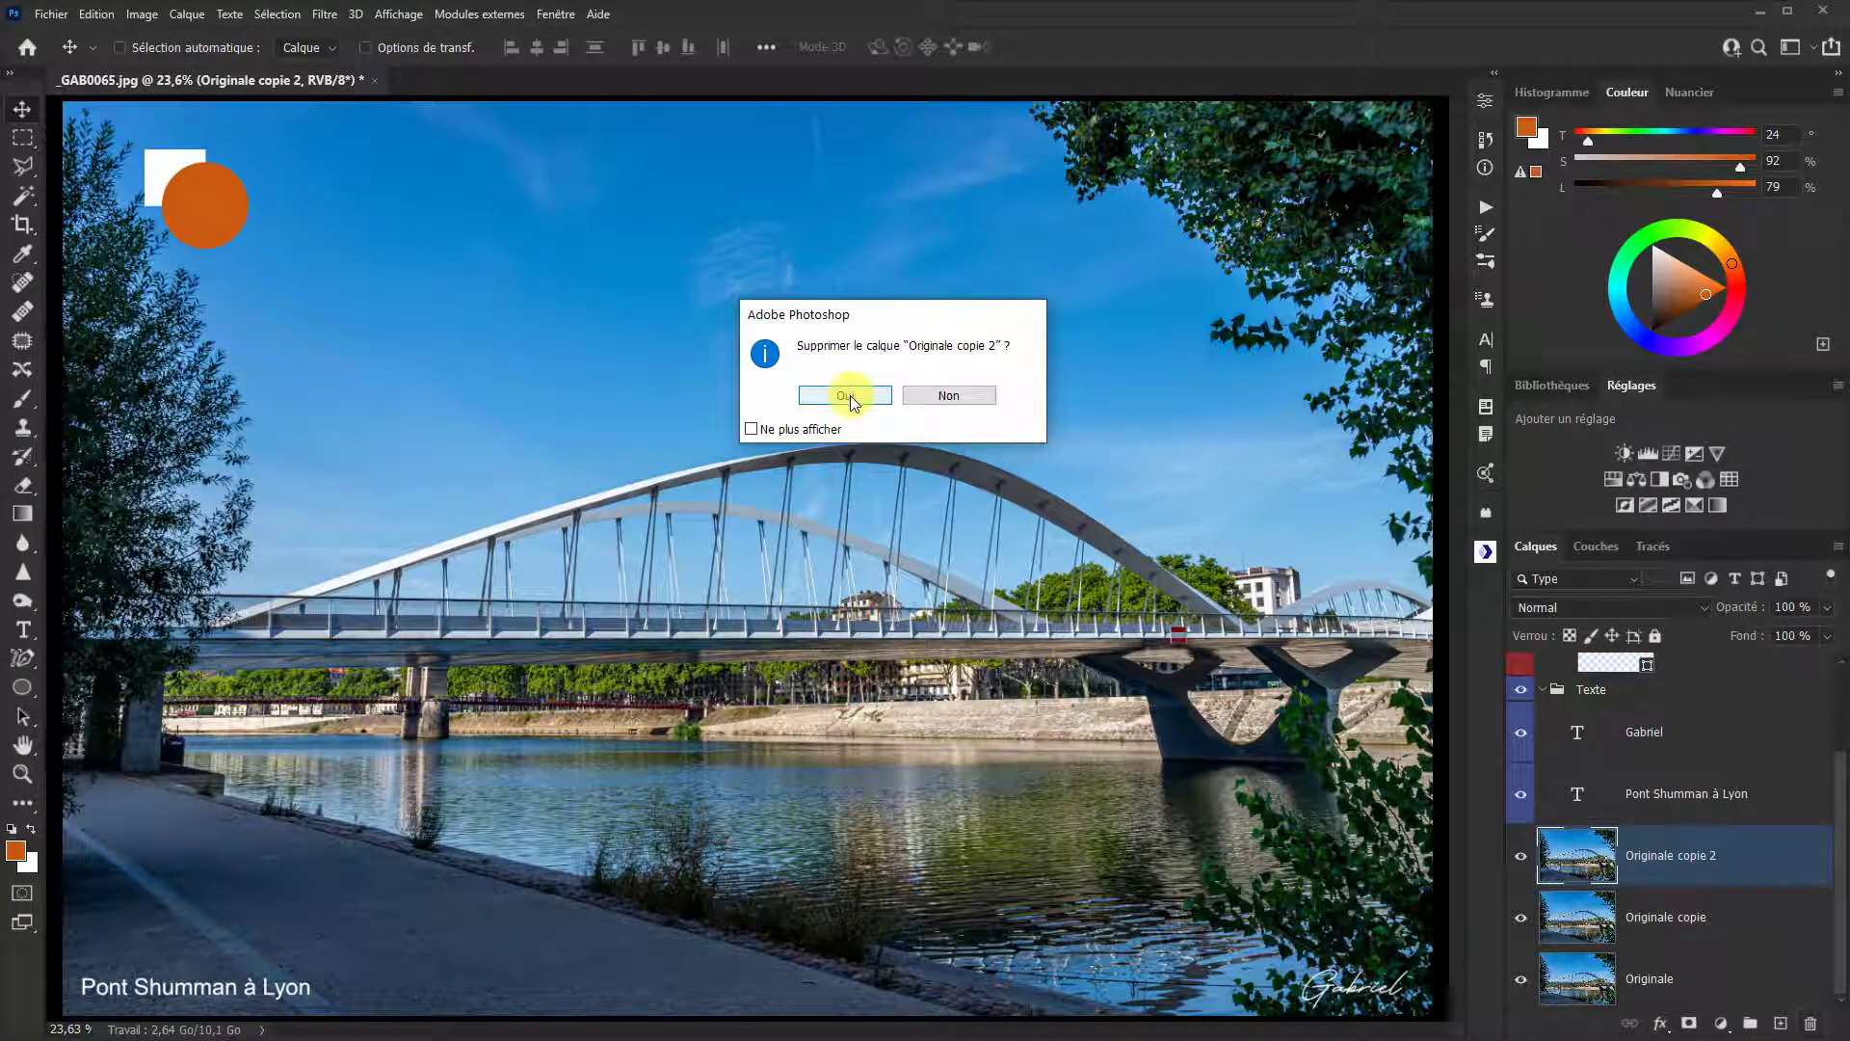
{"action": "left_click", "coordinate": [848, 395]}
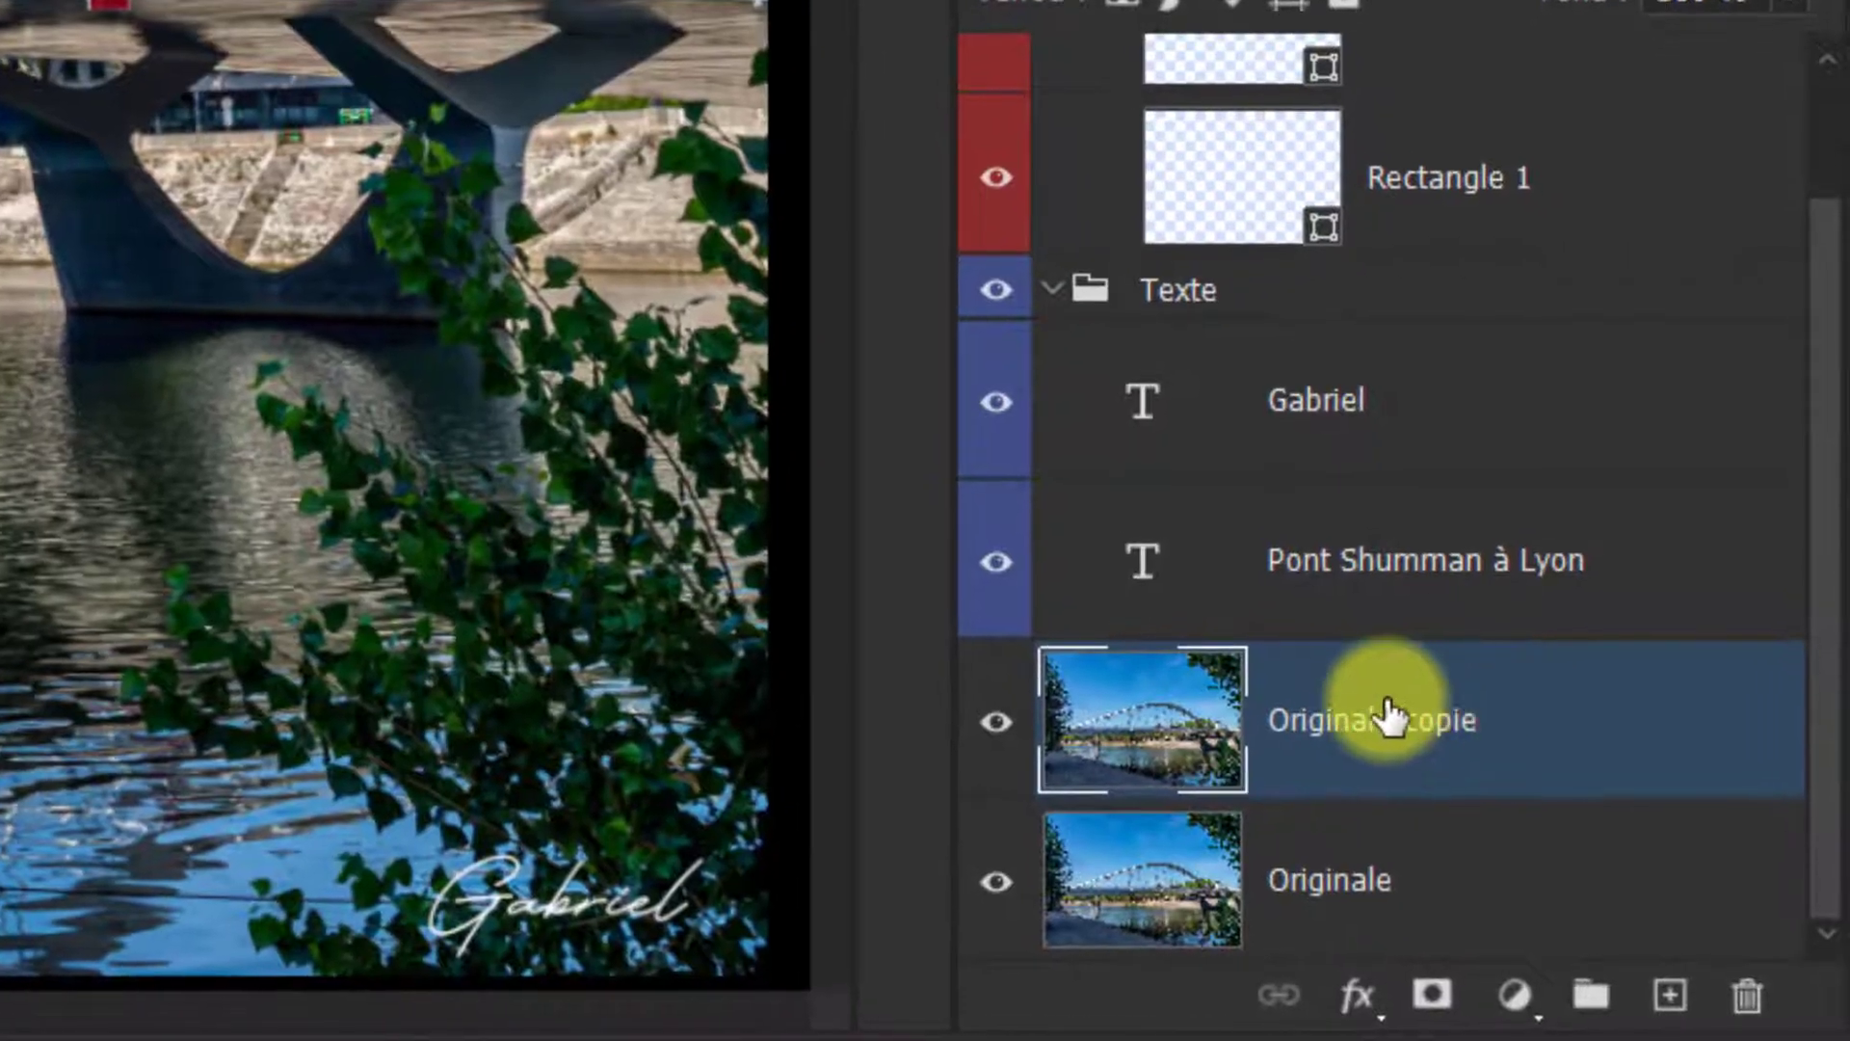
{"action": "left_click_drag", "start_coordinate": [1388, 713], "coordinate": [1750, 1002]}
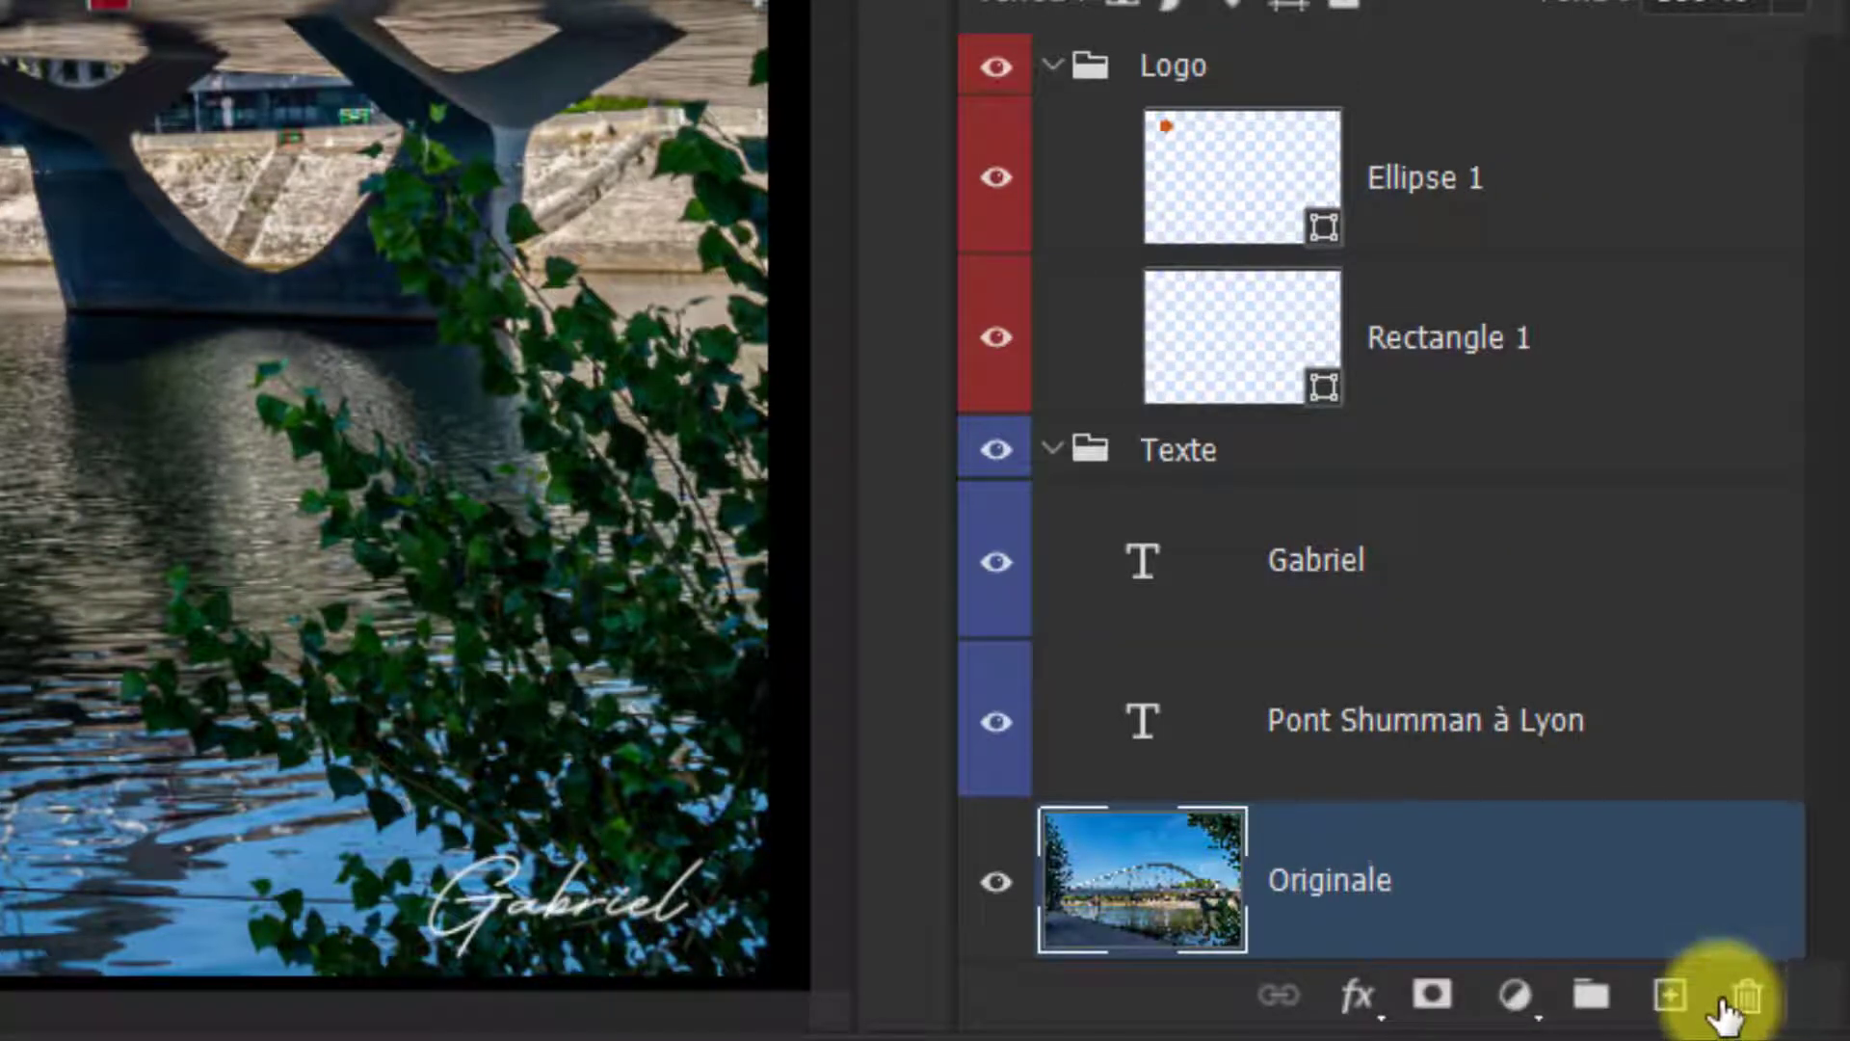
Step: Duplicate the Originale layer once more and delete that copy
{"action": "key", "text": "ctrl+j"}
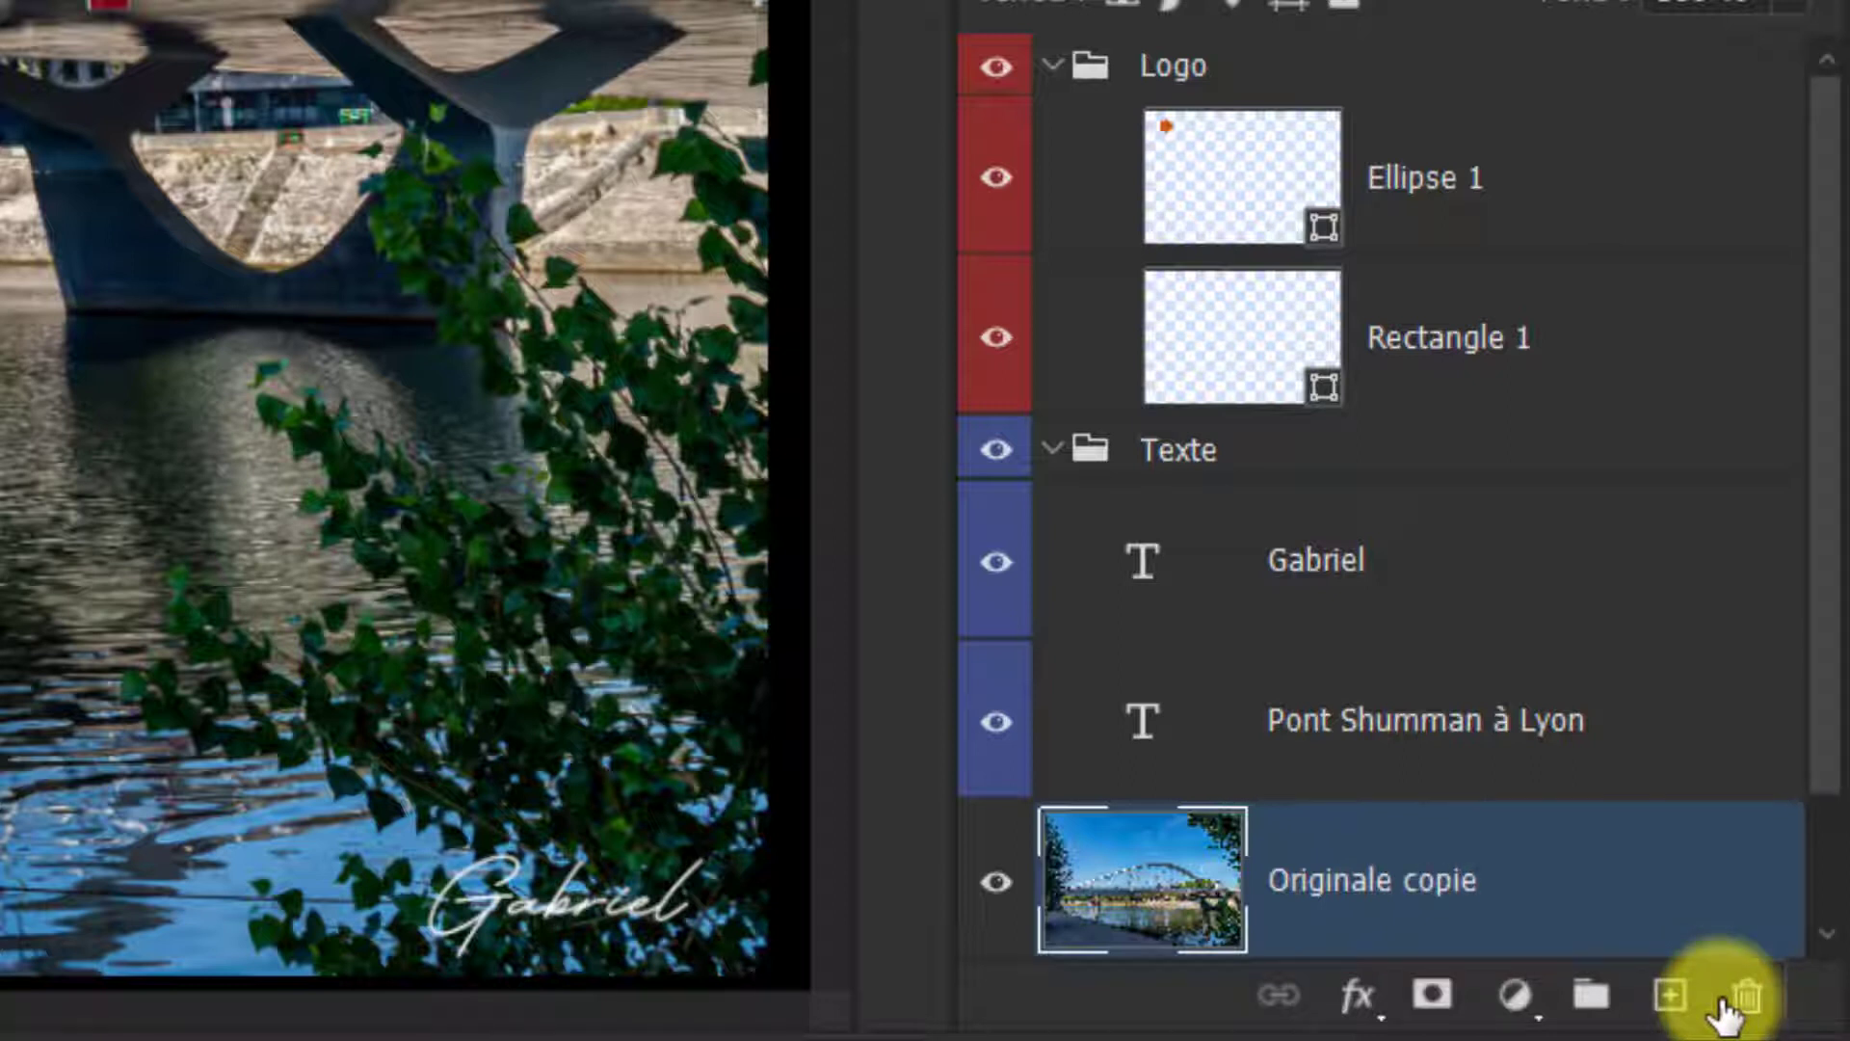
{"action": "left_click_drag", "start_coordinate": [1824, 594], "coordinate": [1824, 717]}
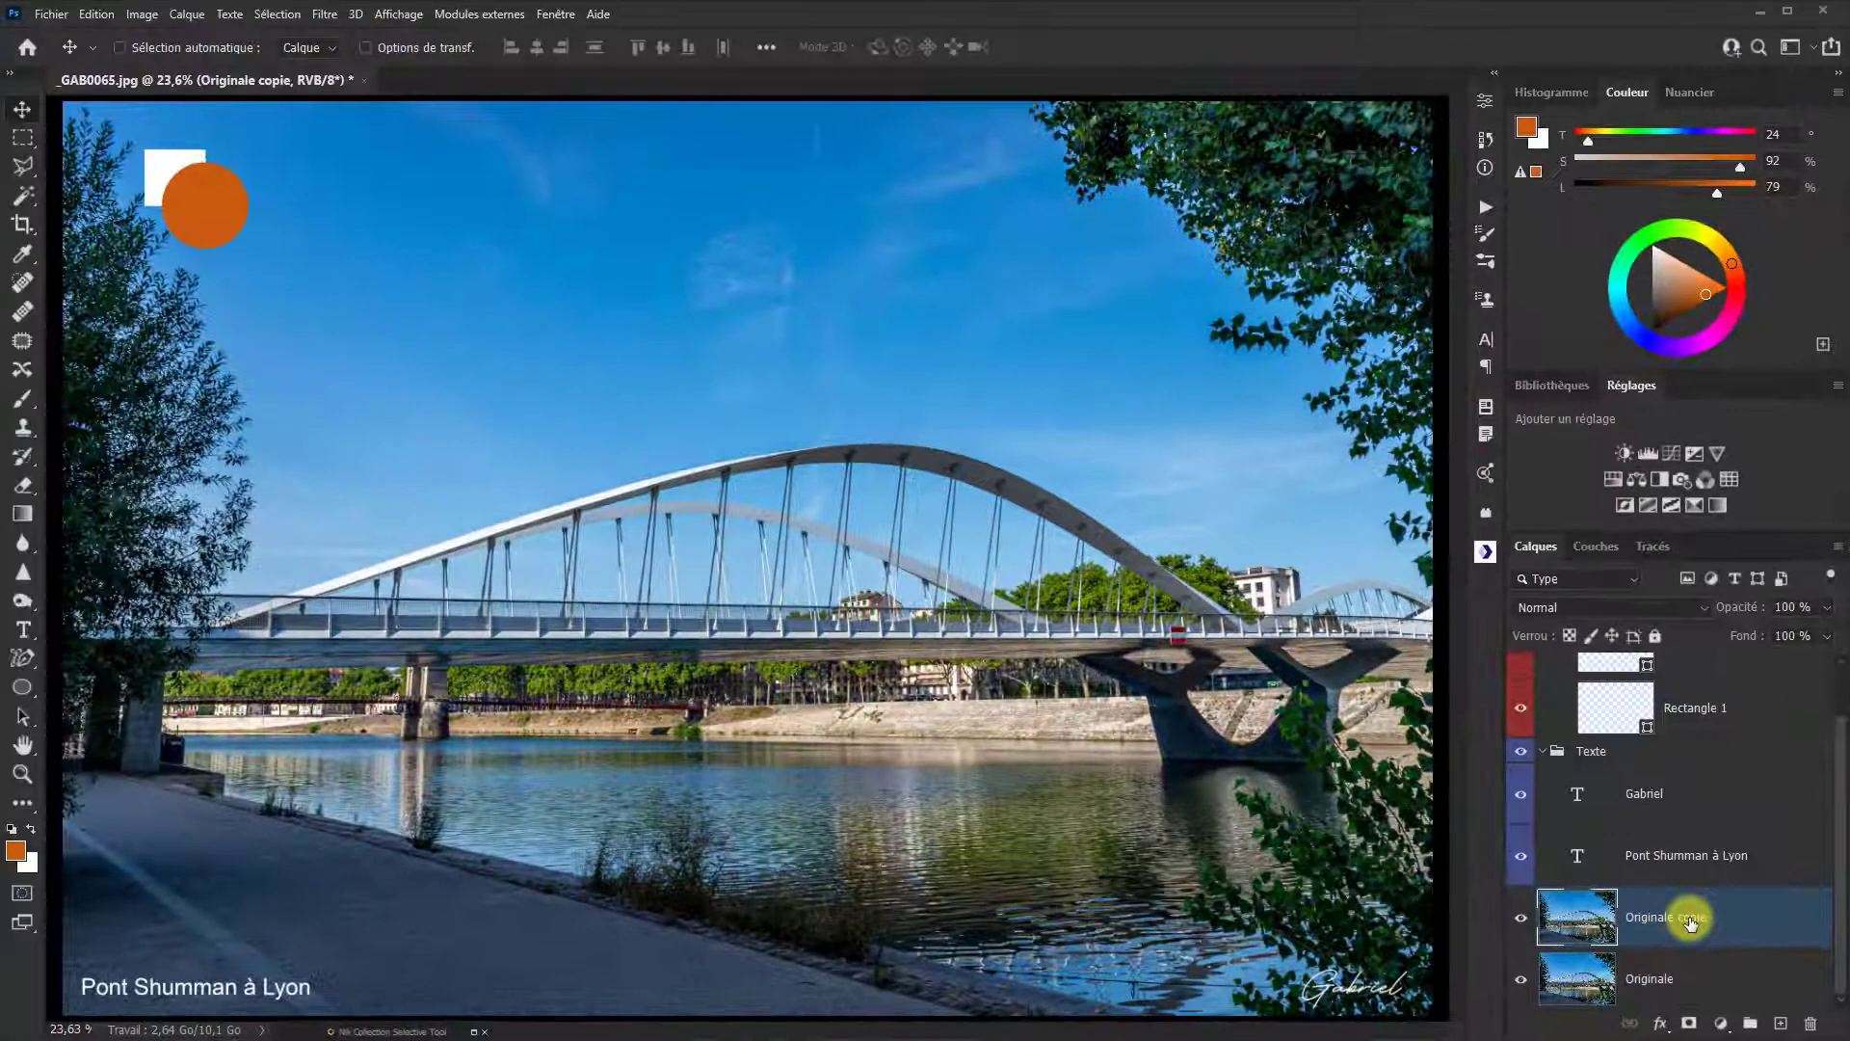
{"action": "right_click", "coordinate": [1440, 733]}
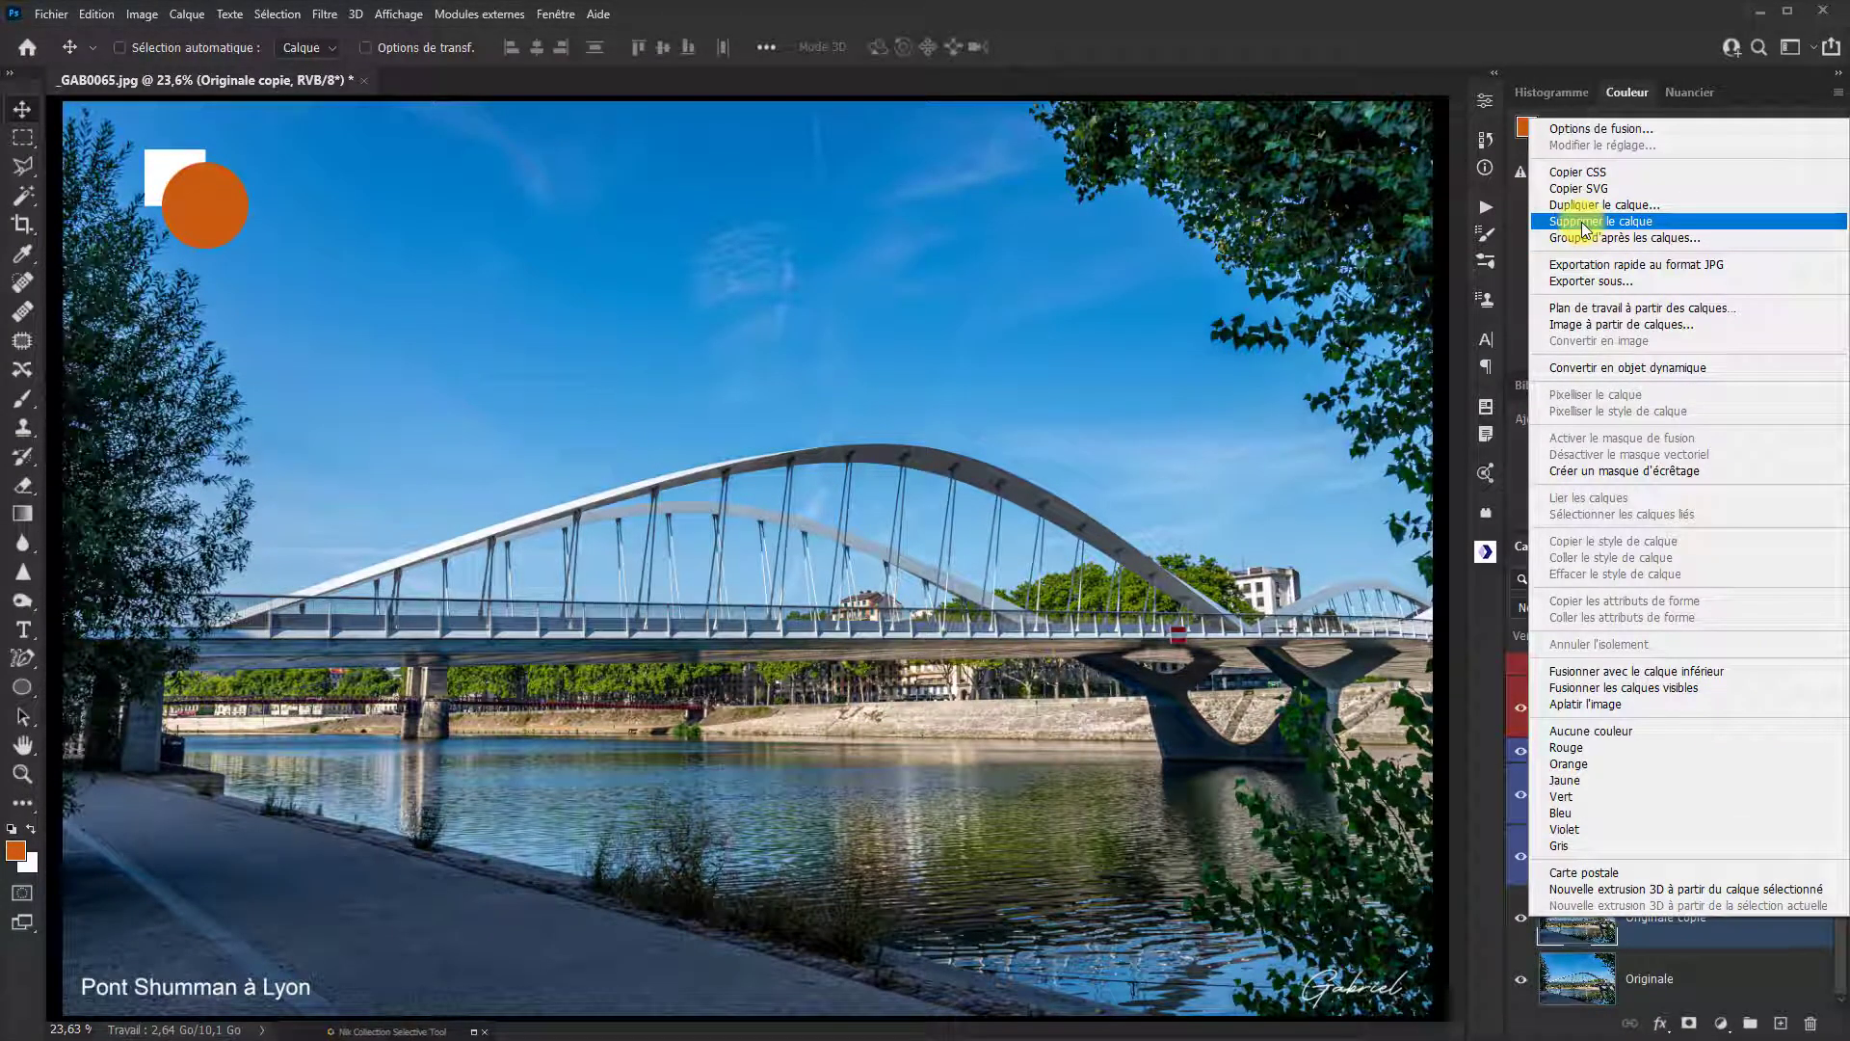
{"action": "left_click", "coordinate": [1751, 932]}
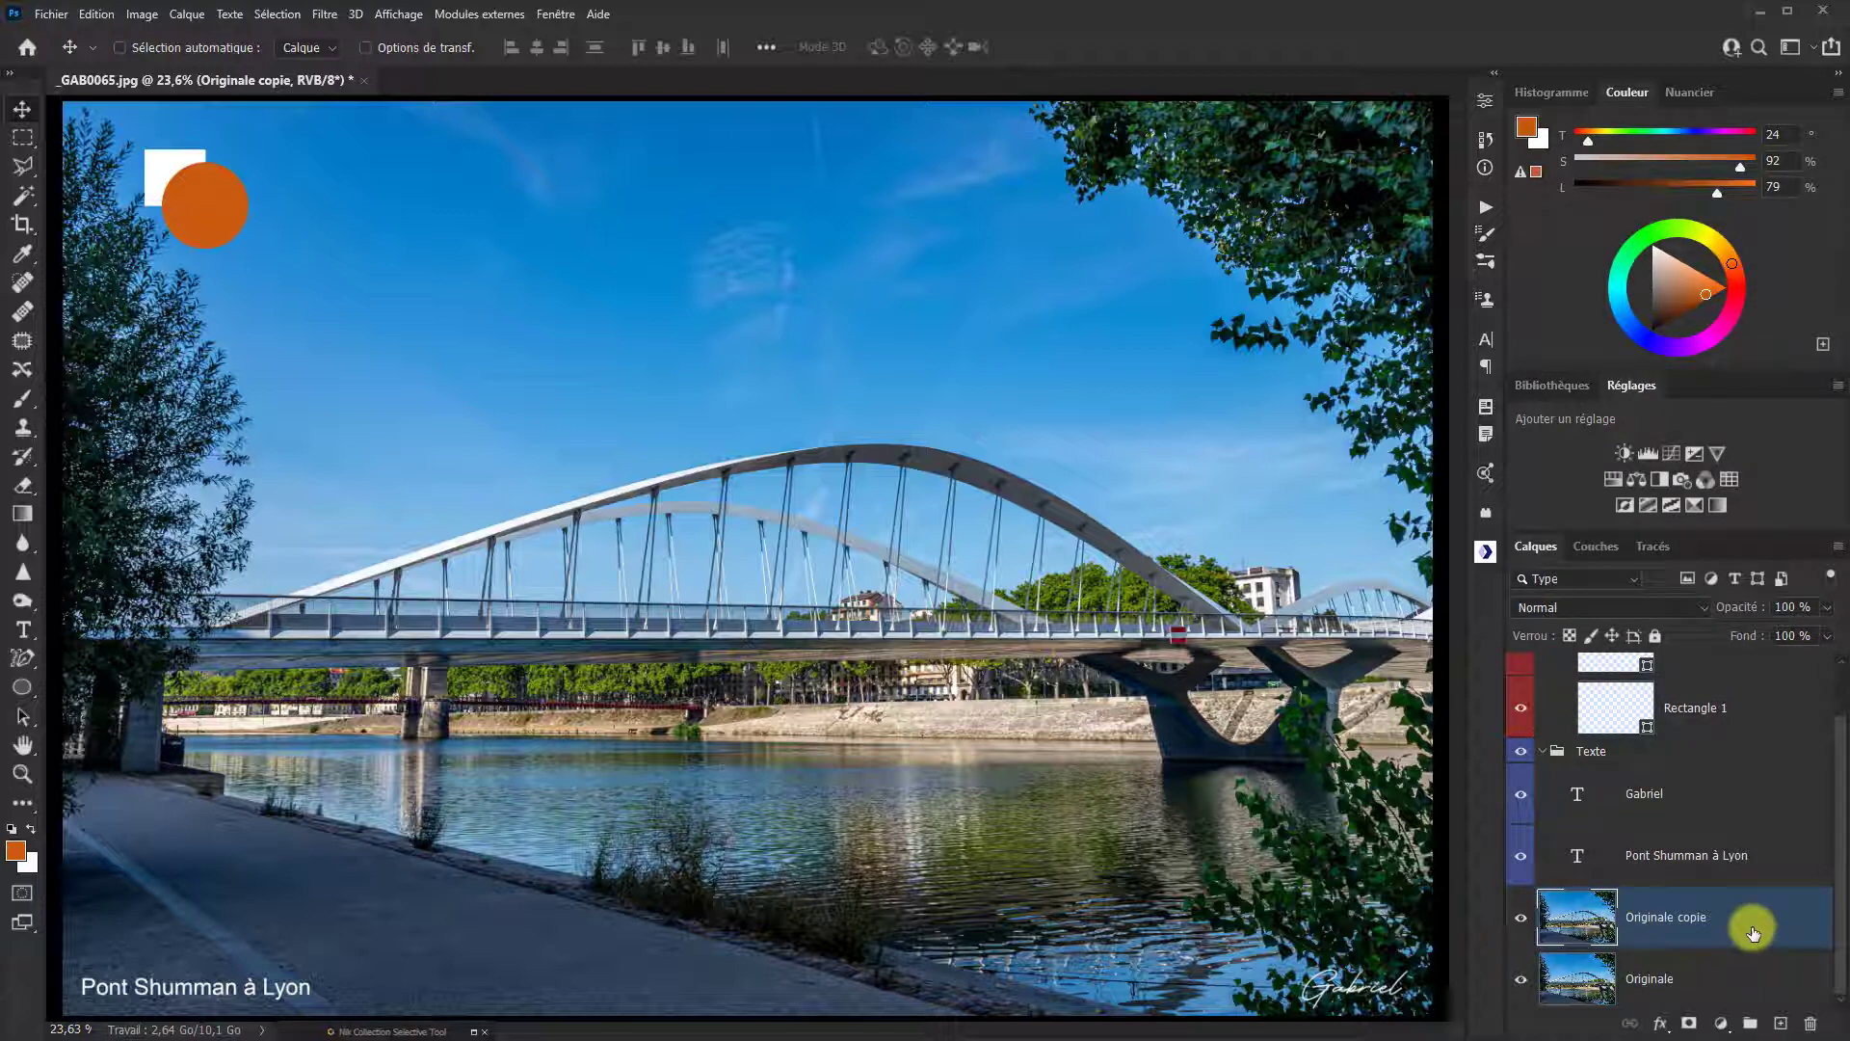
{"action": "key", "text": "Delete"}
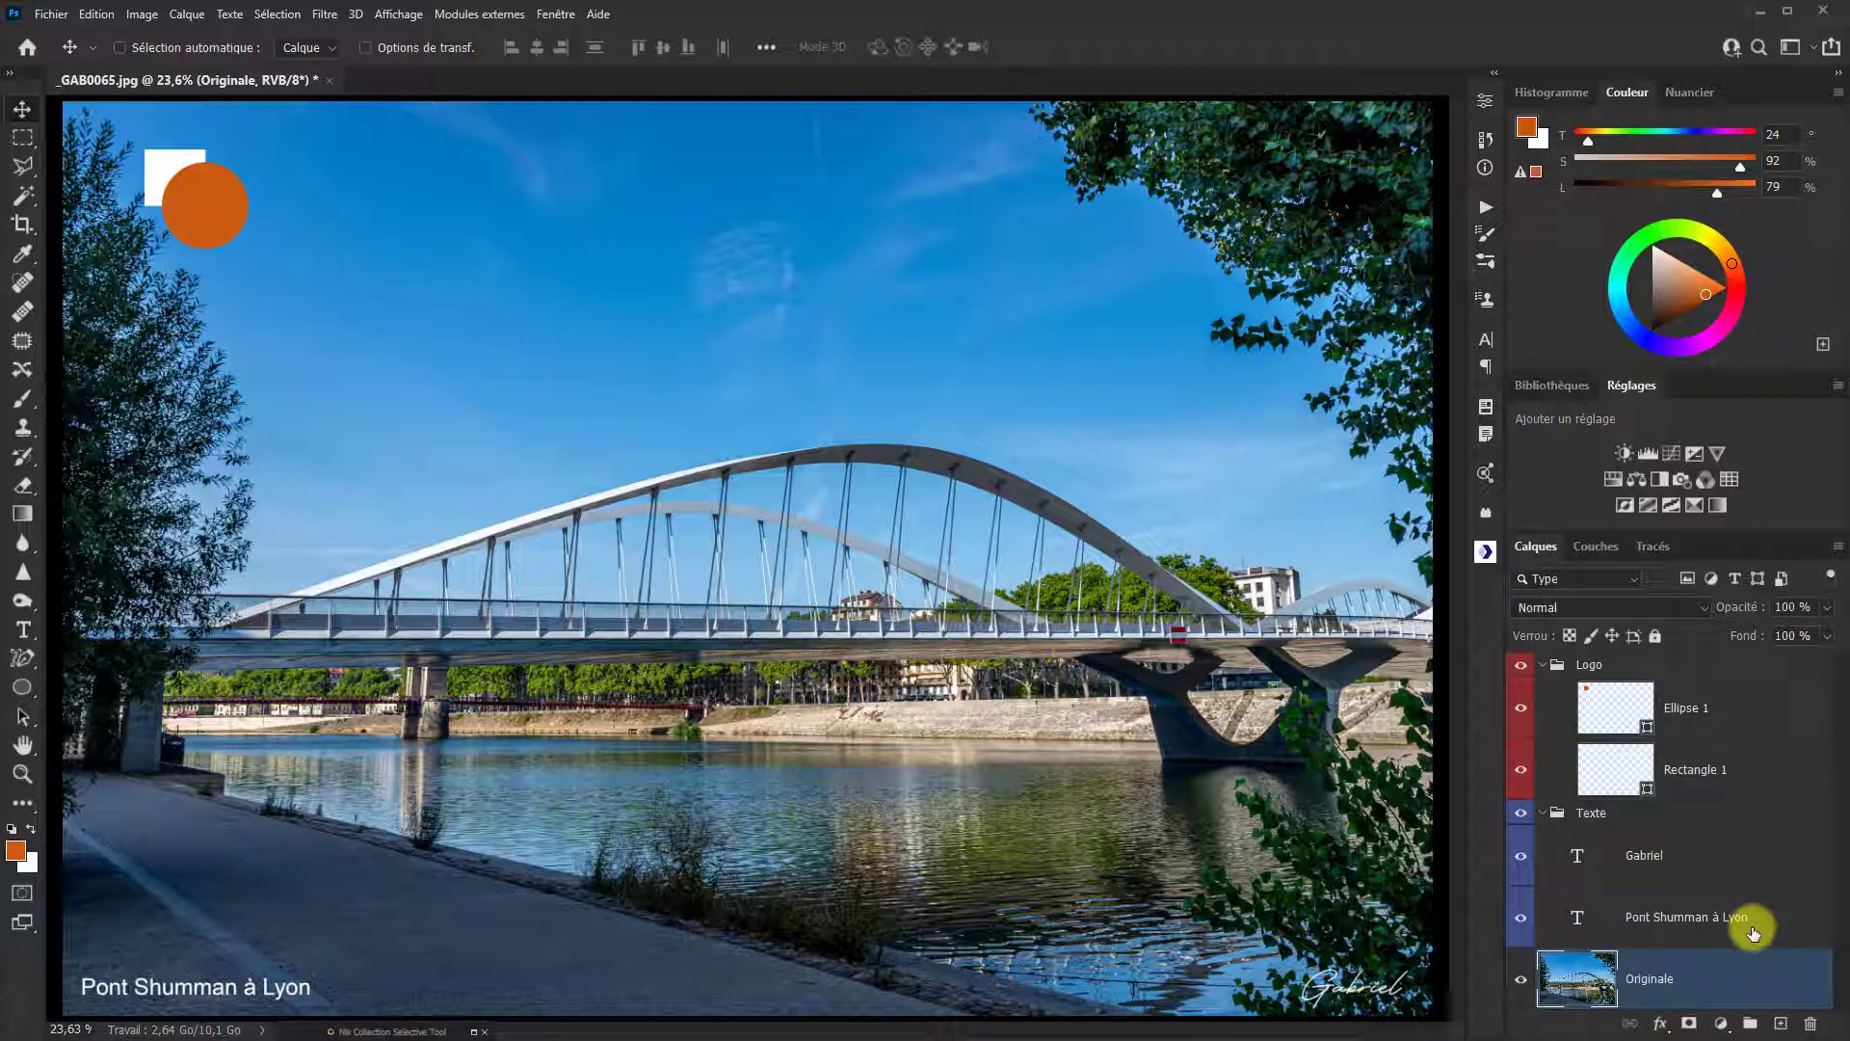
Step: Undo the last layer deletion and hide the Rectangle 1, signature text and Originale copie layers
{"action": "key", "text": "ctrl+z"}
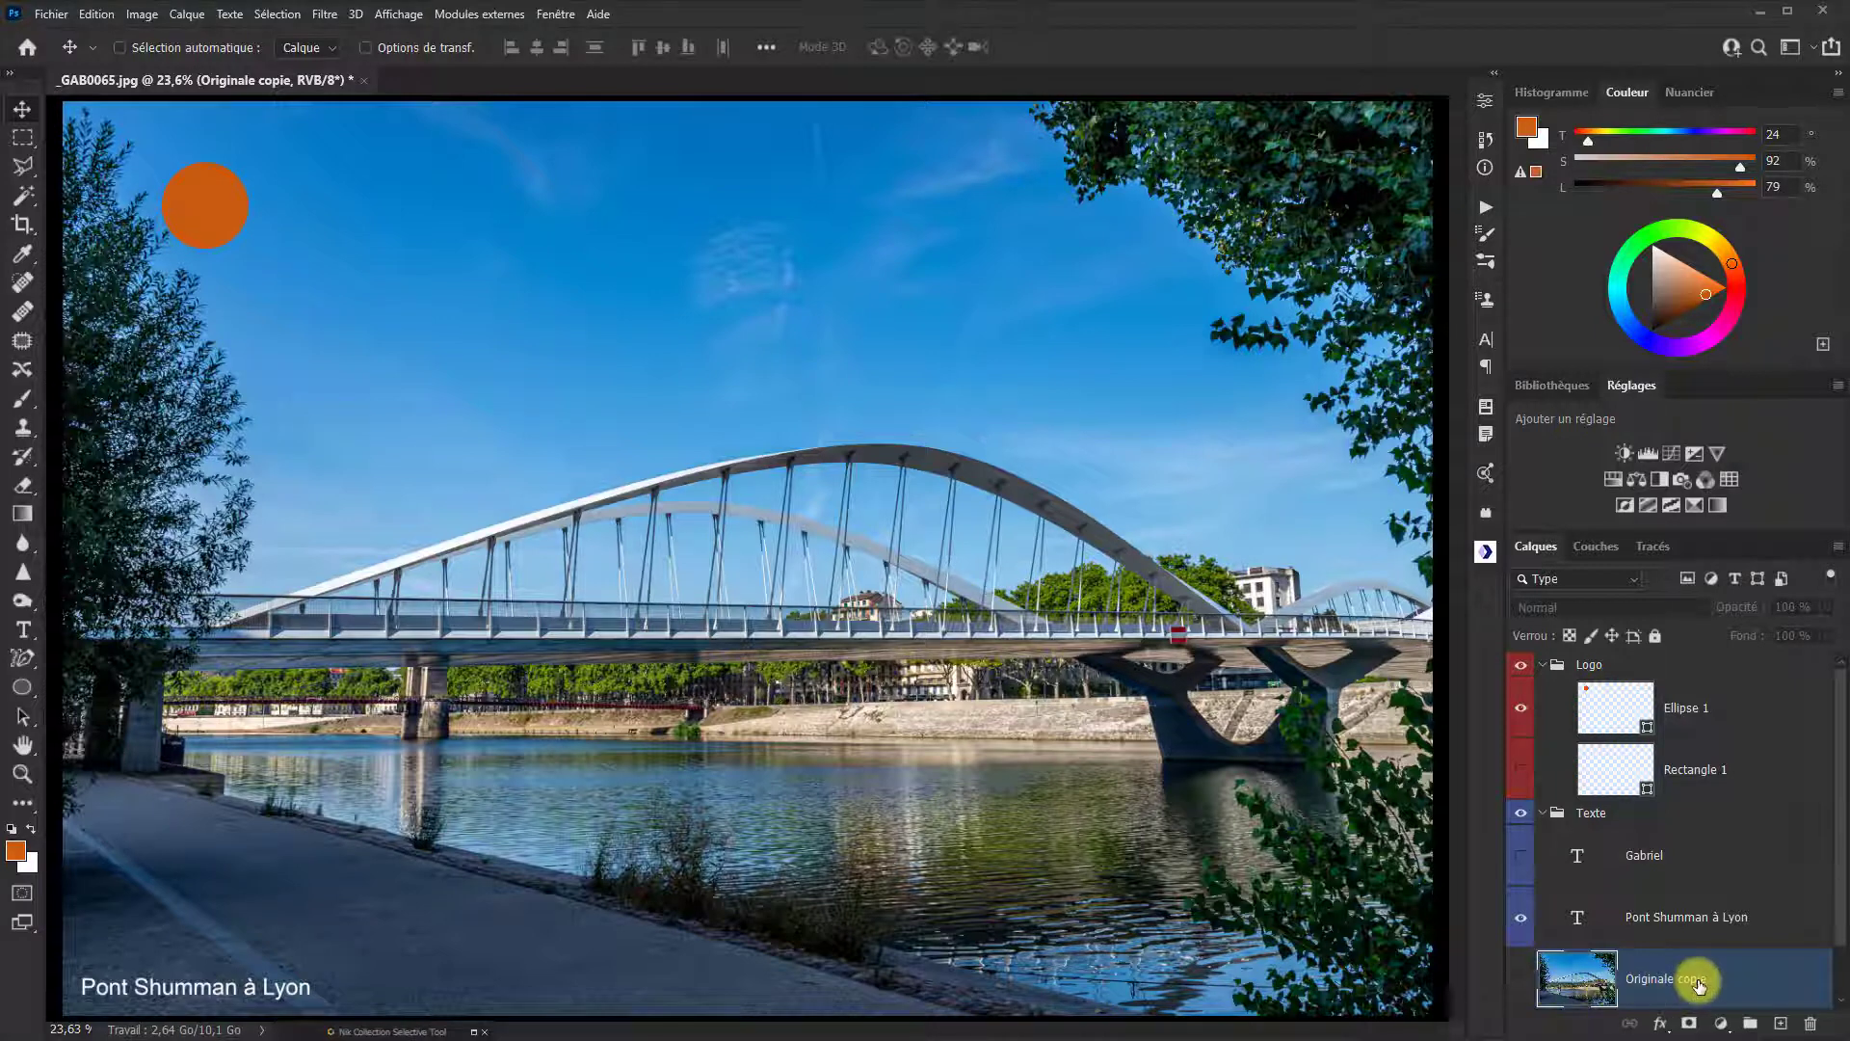
{"action": "left_click", "coordinate": [1530, 771]}
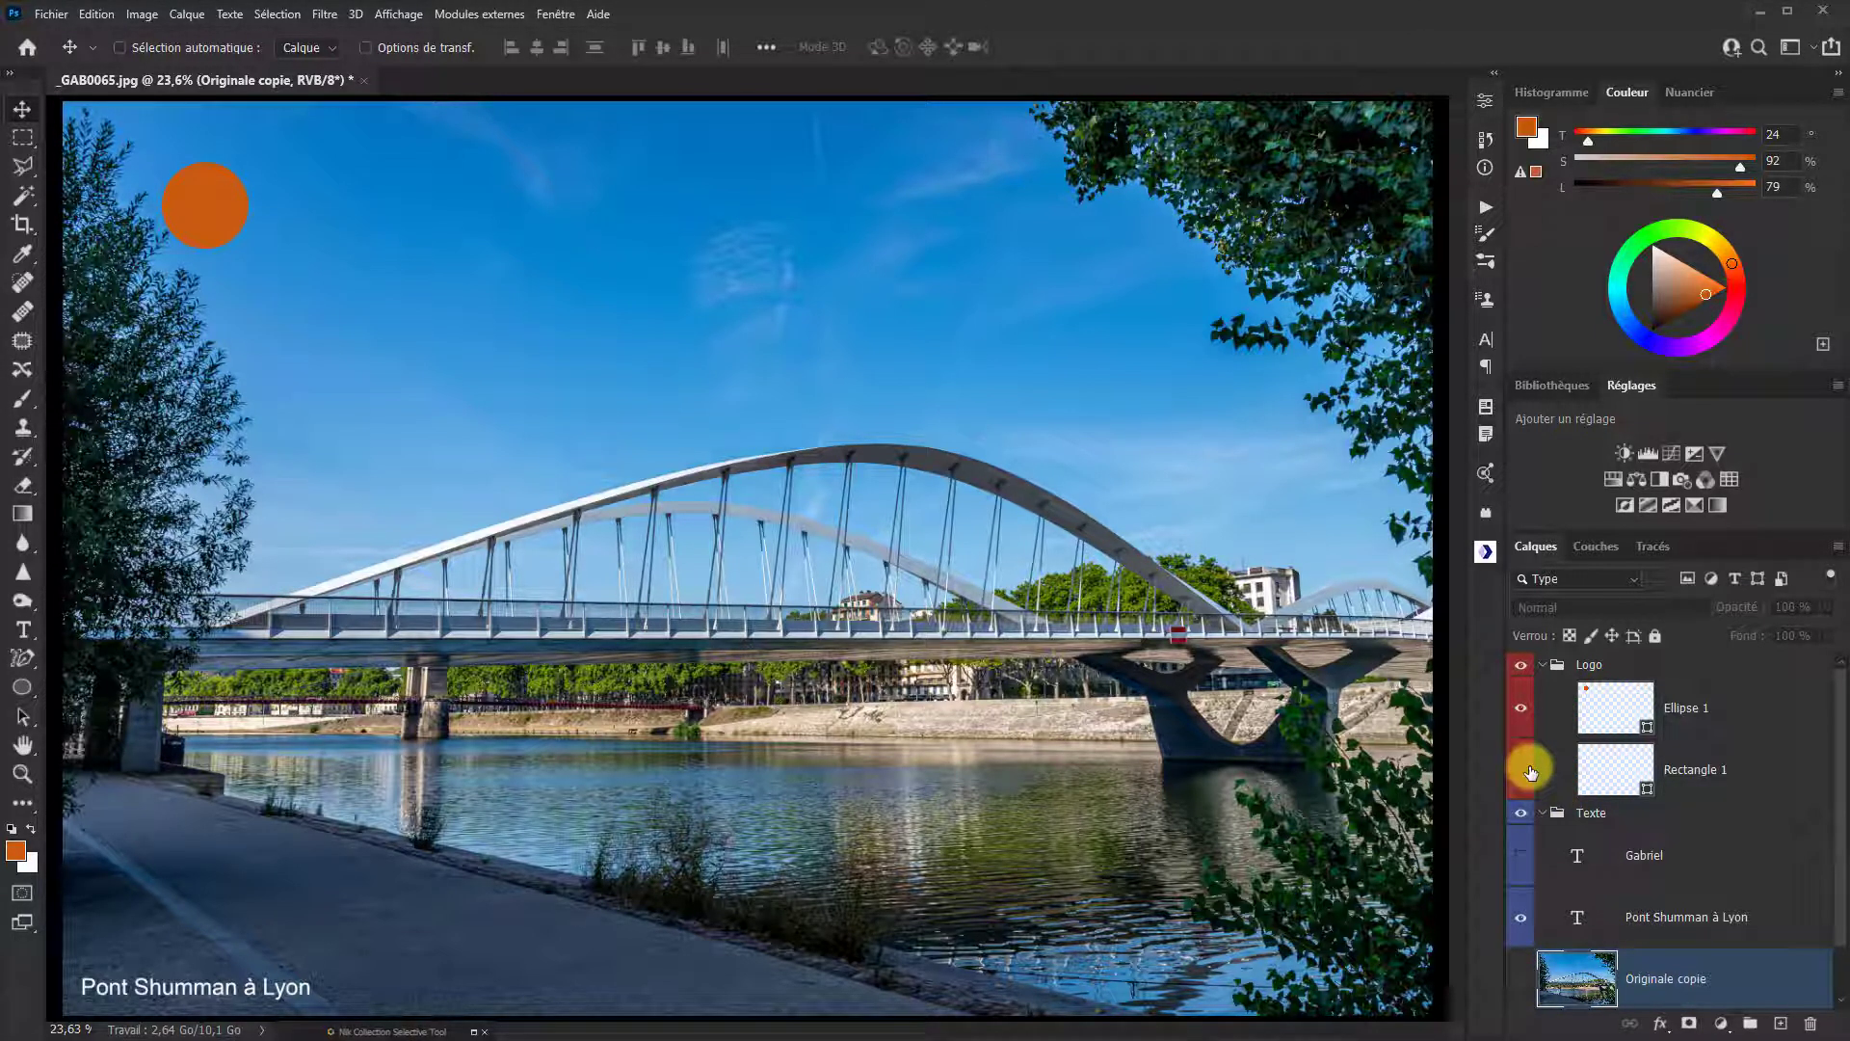
{"action": "left_click", "coordinate": [1521, 856]}
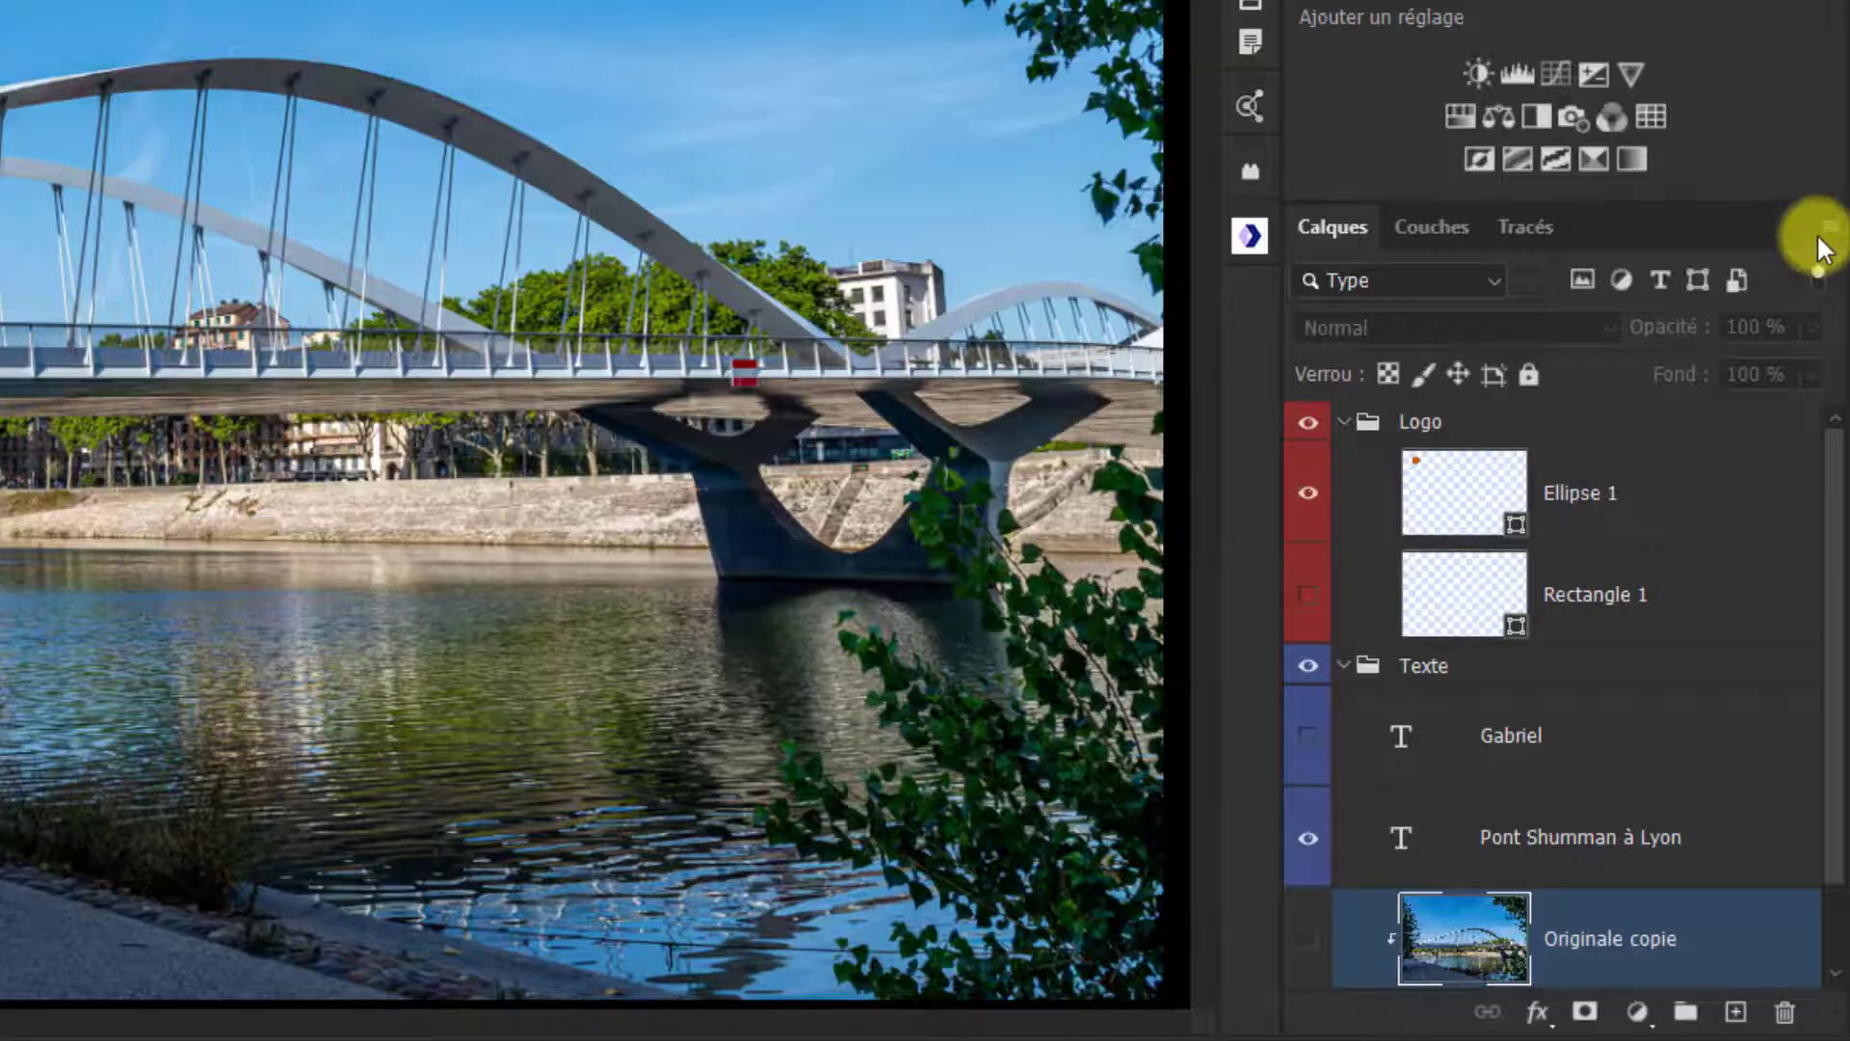
Step: Delete all hidden layers, confirming the removal, and undo the deletion
{"action": "left_click", "coordinate": [1830, 229]}
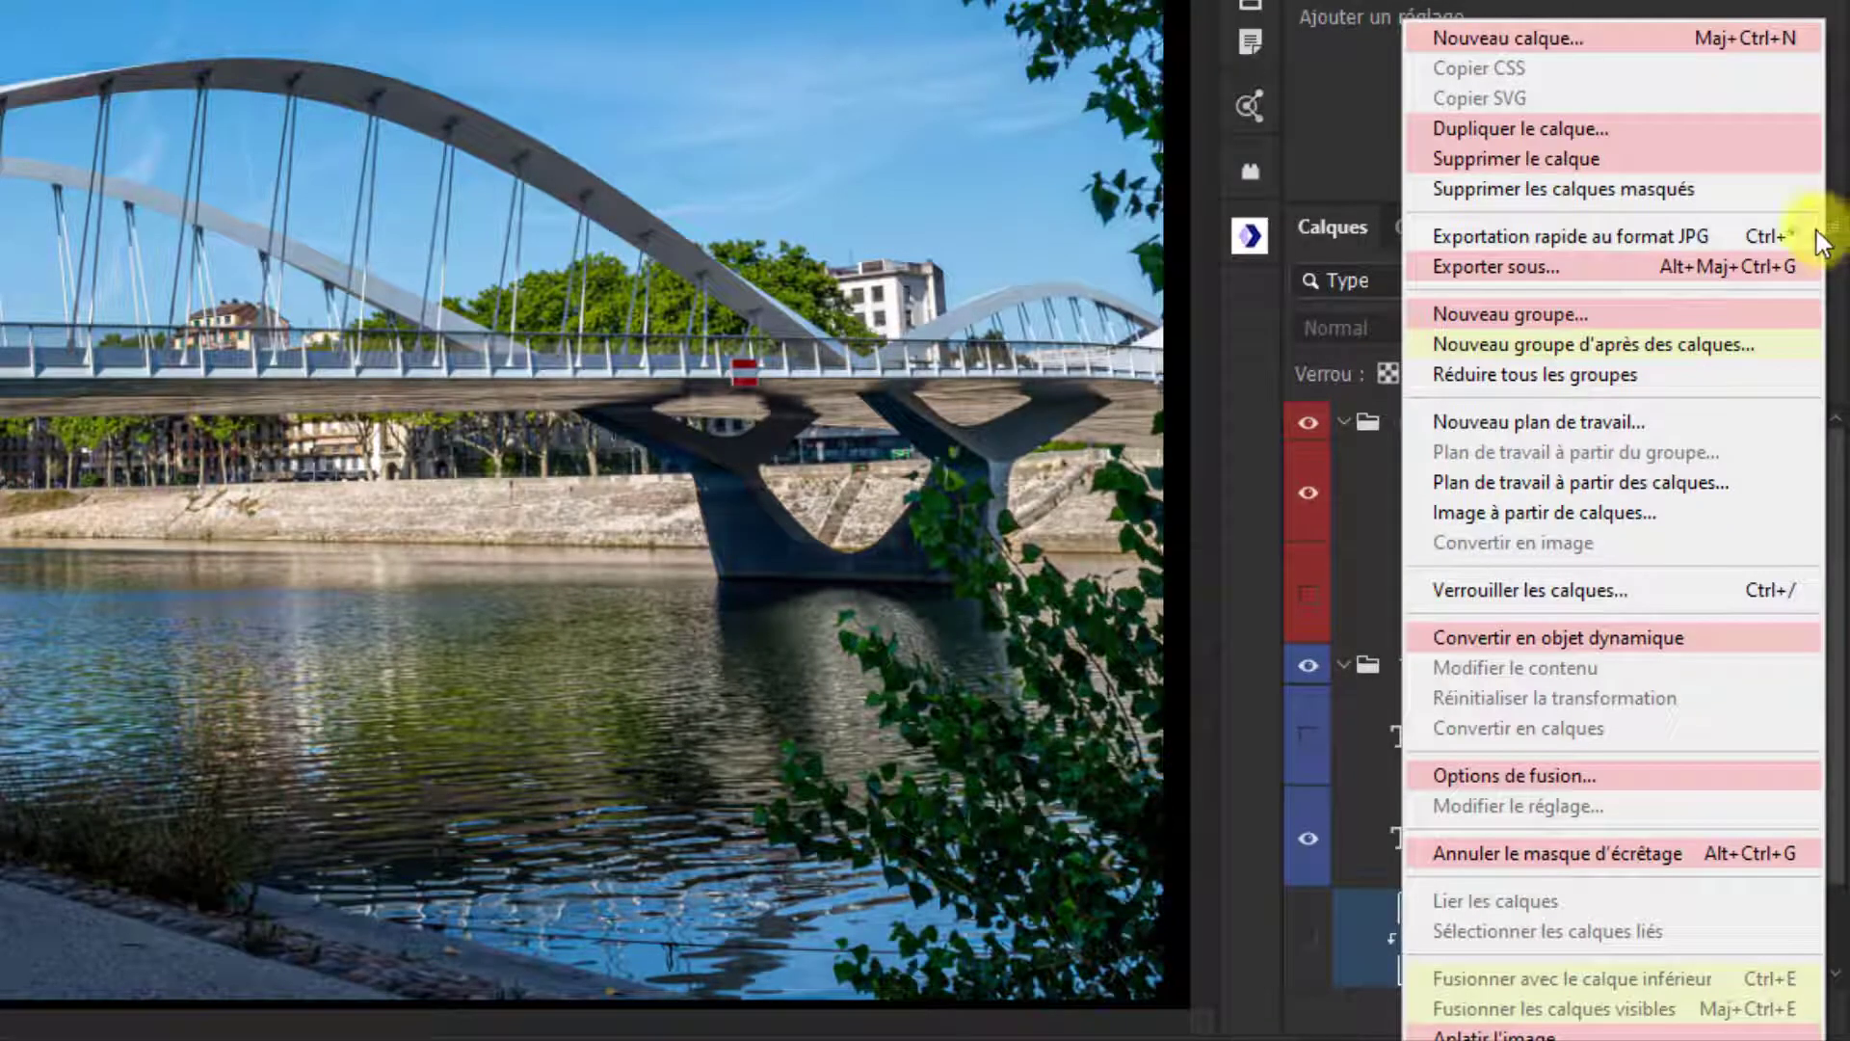
{"action": "left_click", "coordinate": [1620, 187]}
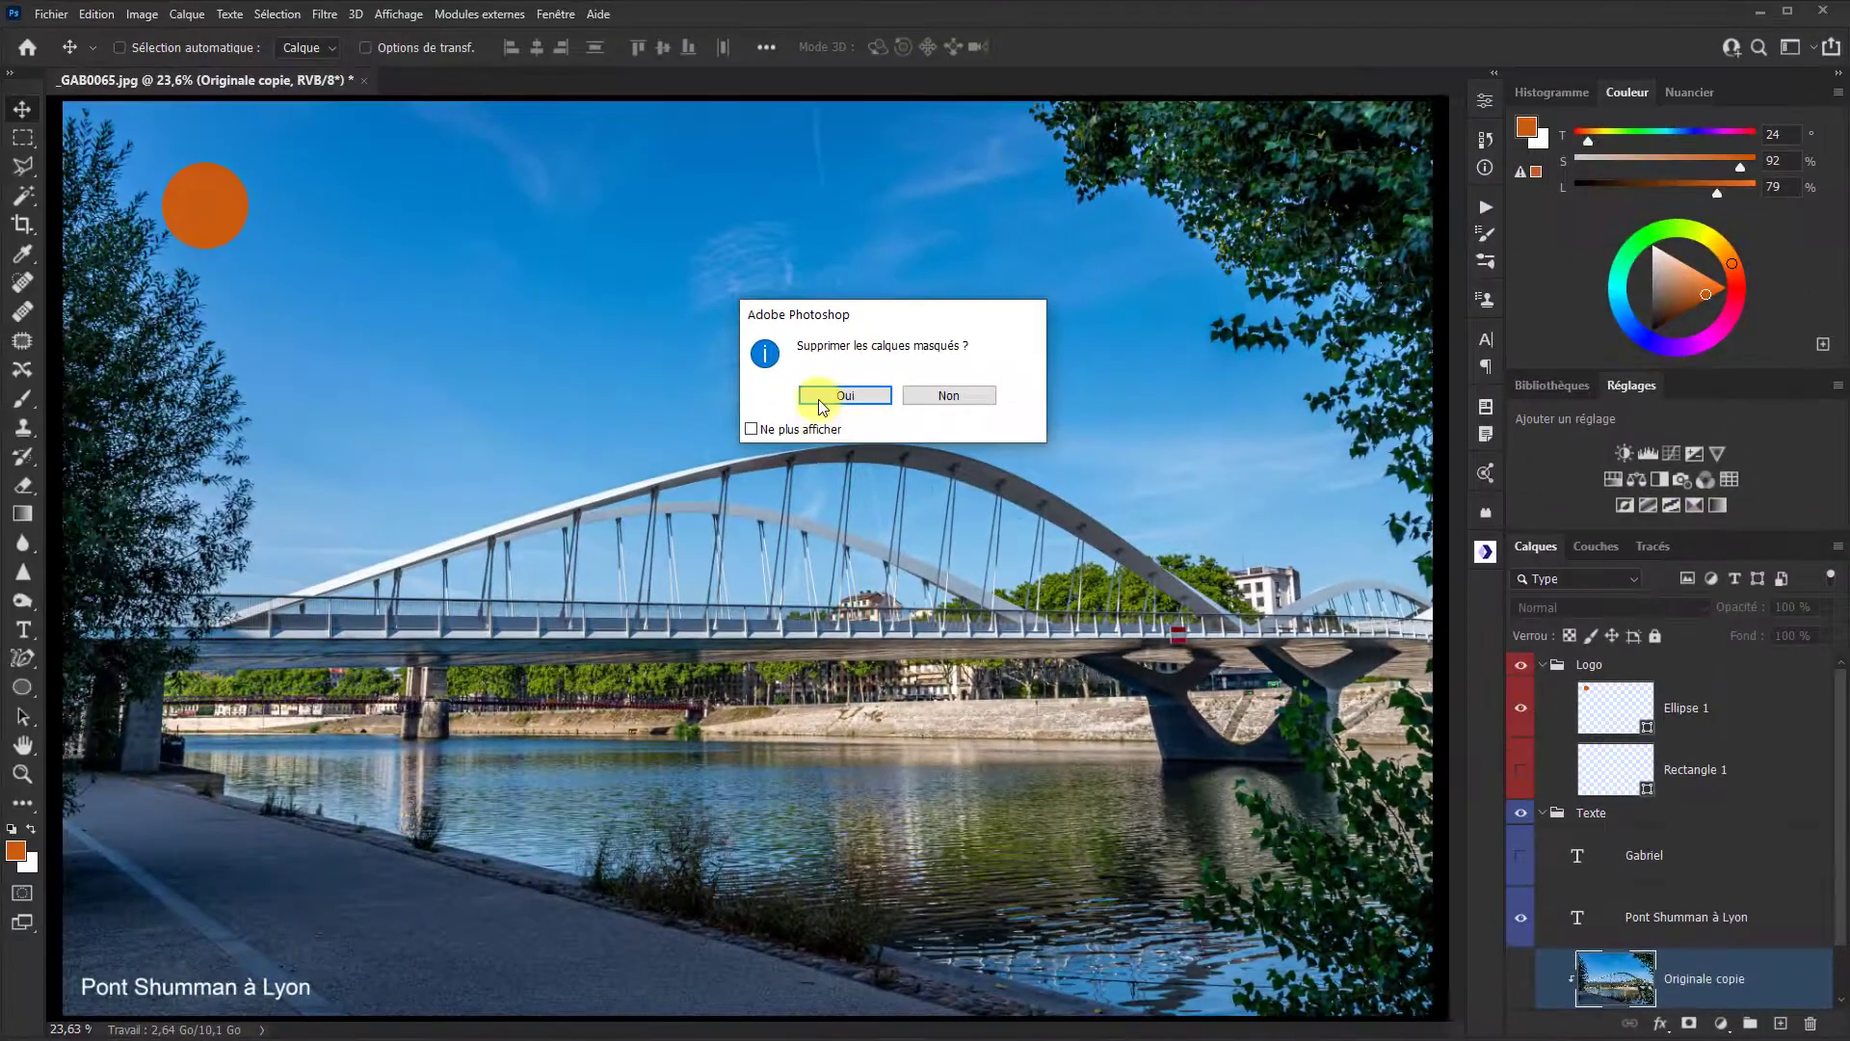
{"action": "left_click", "coordinate": [832, 391]}
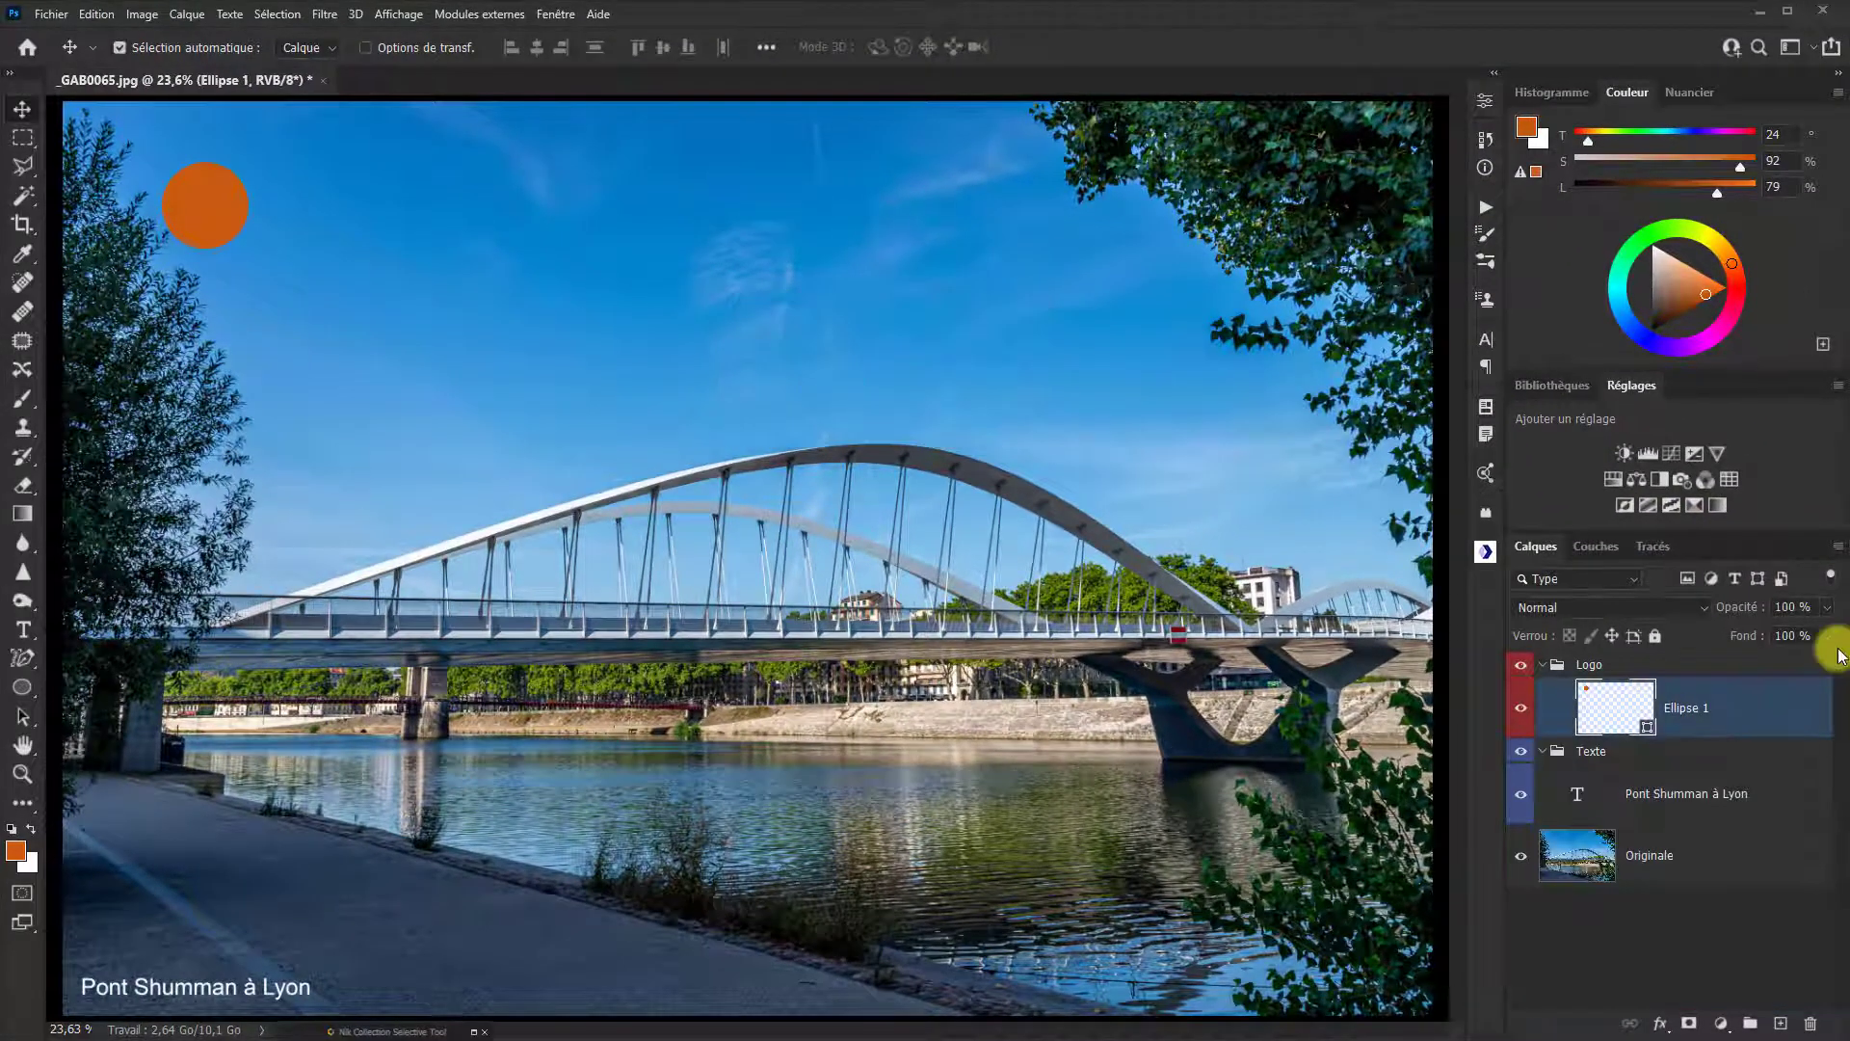
{"action": "key", "text": "ctrl+z"}
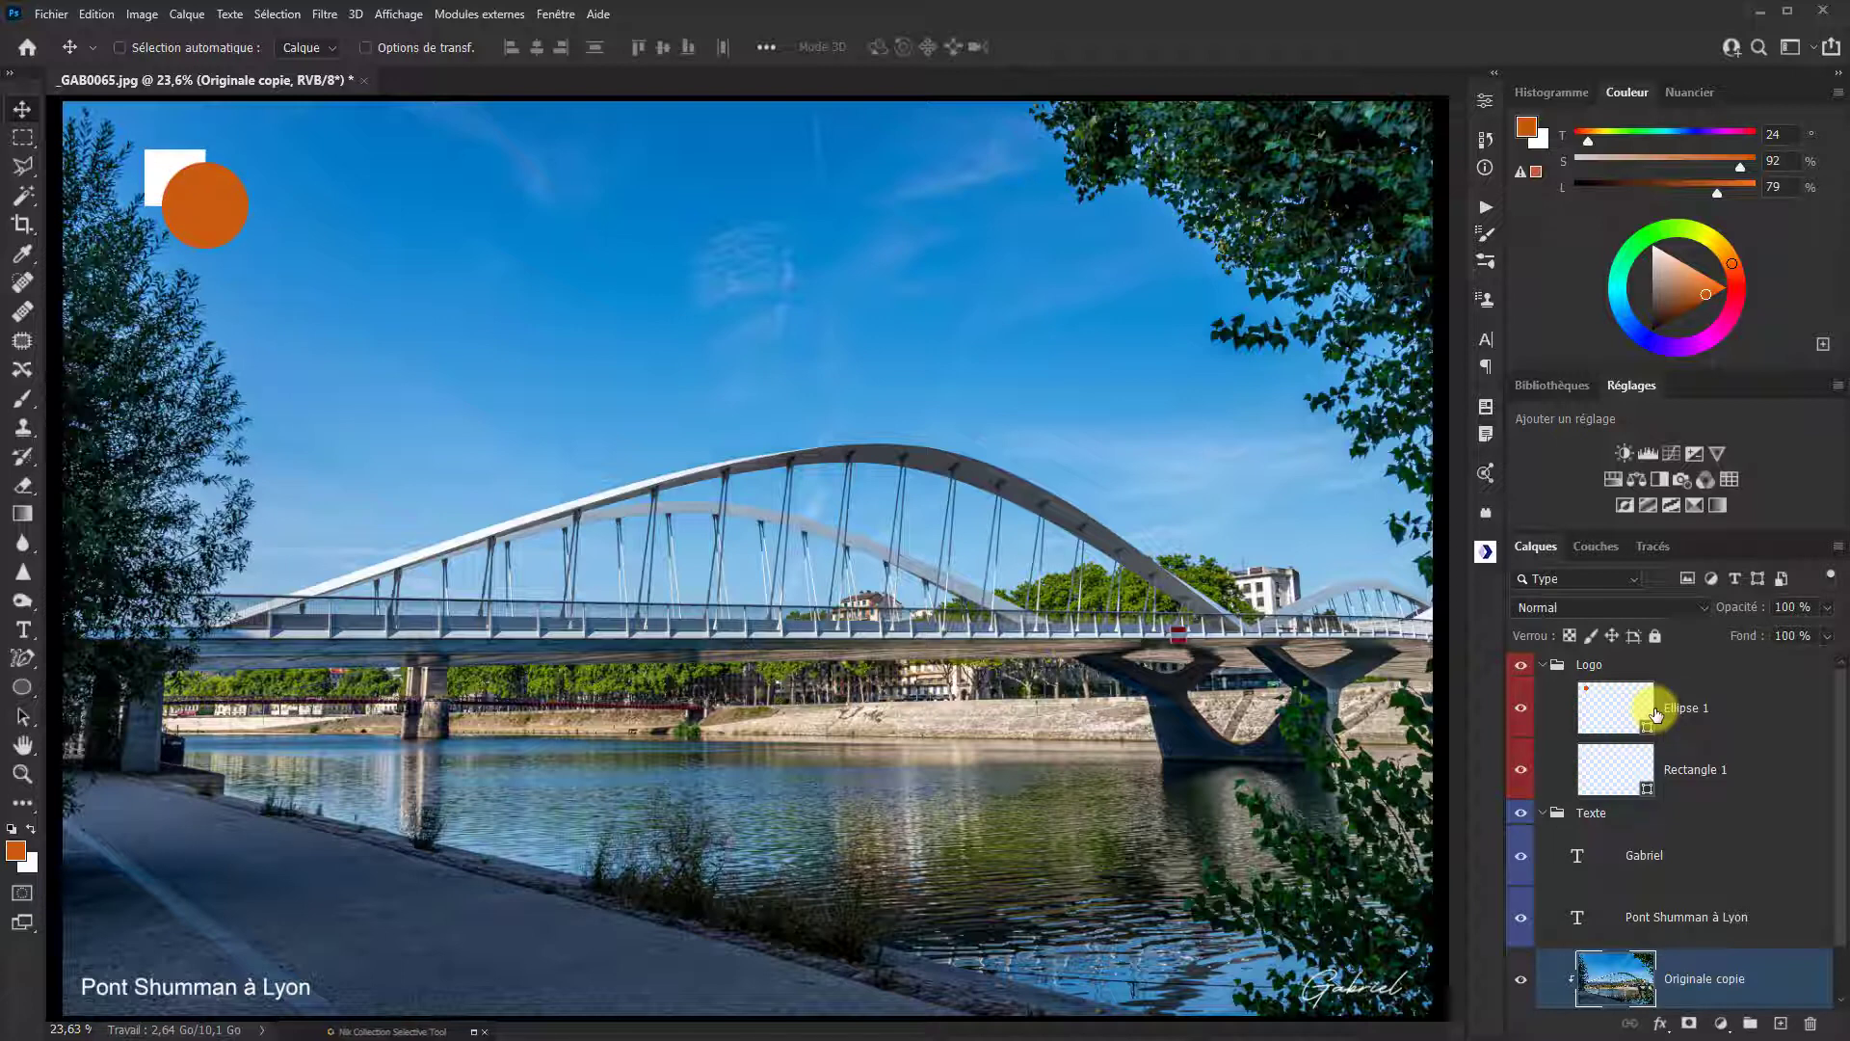
Step: Try to delete only the Logo group while keeping its shape layers
{"action": "left_click", "coordinate": [1622, 667]}
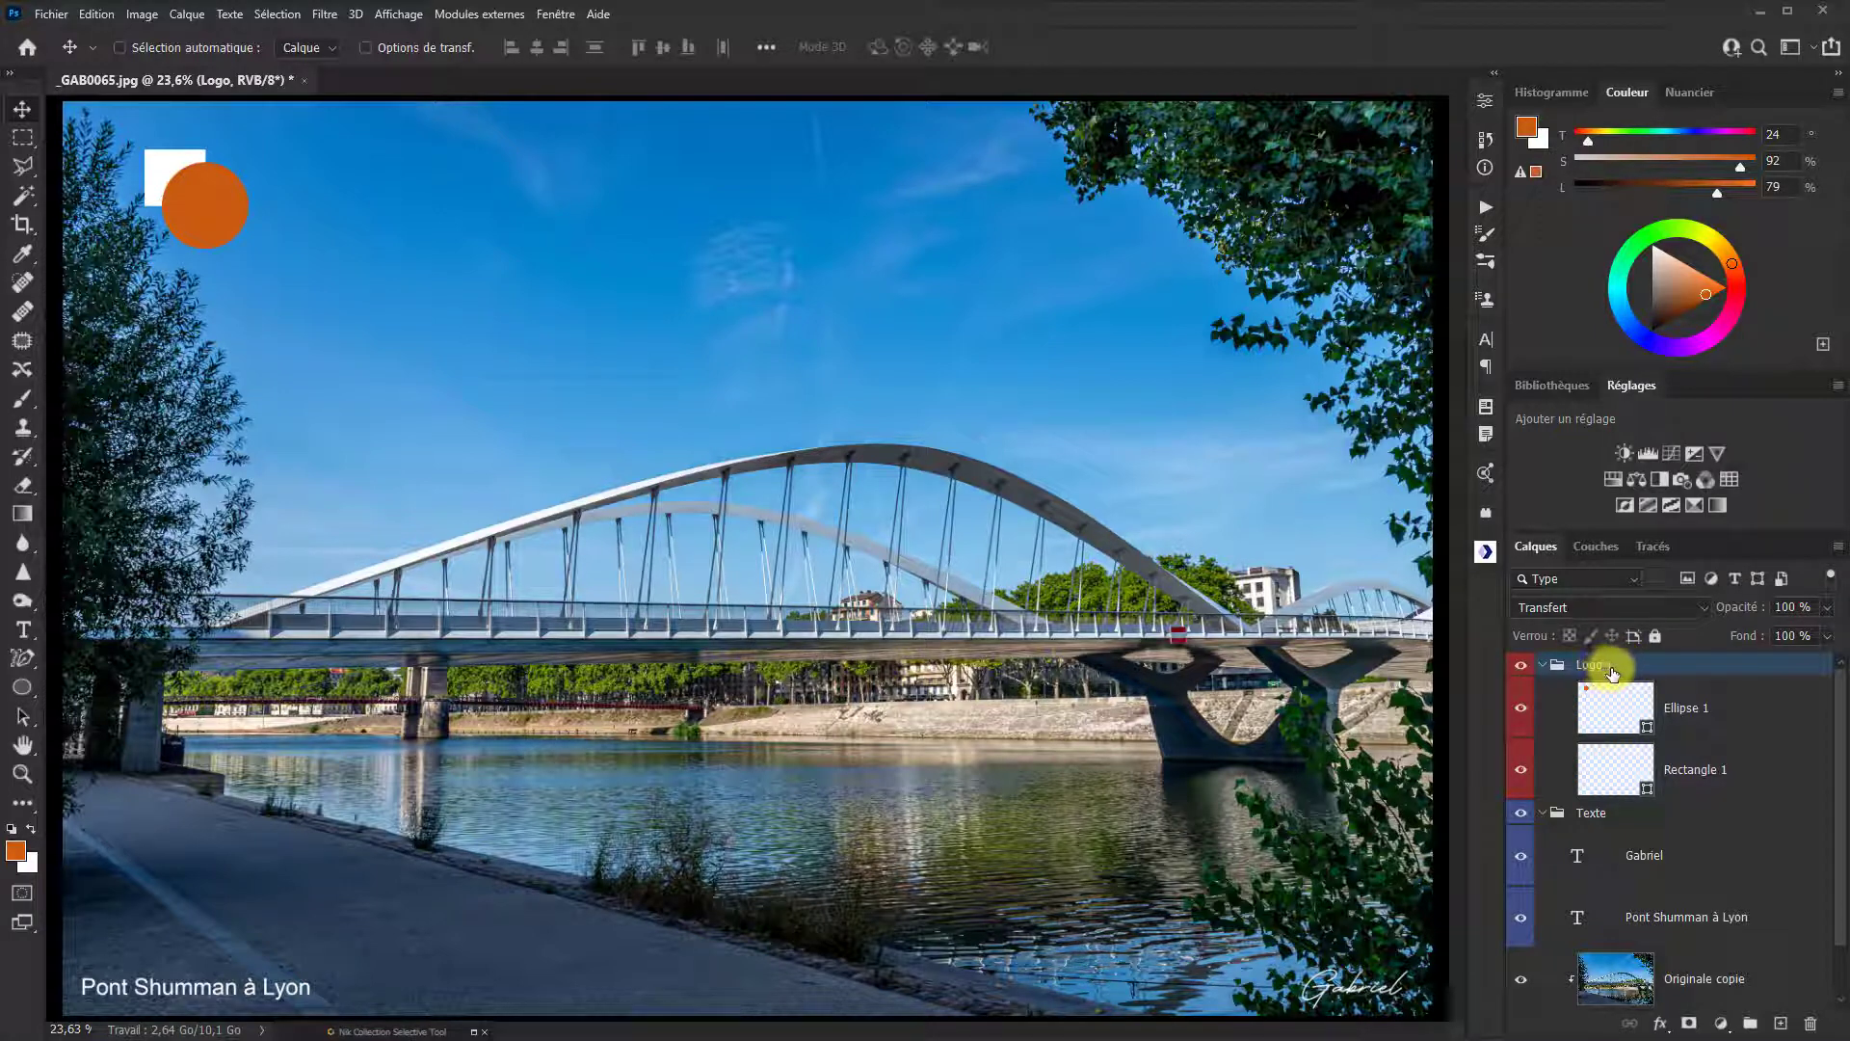
{"action": "right_click", "coordinate": [1618, 666]}
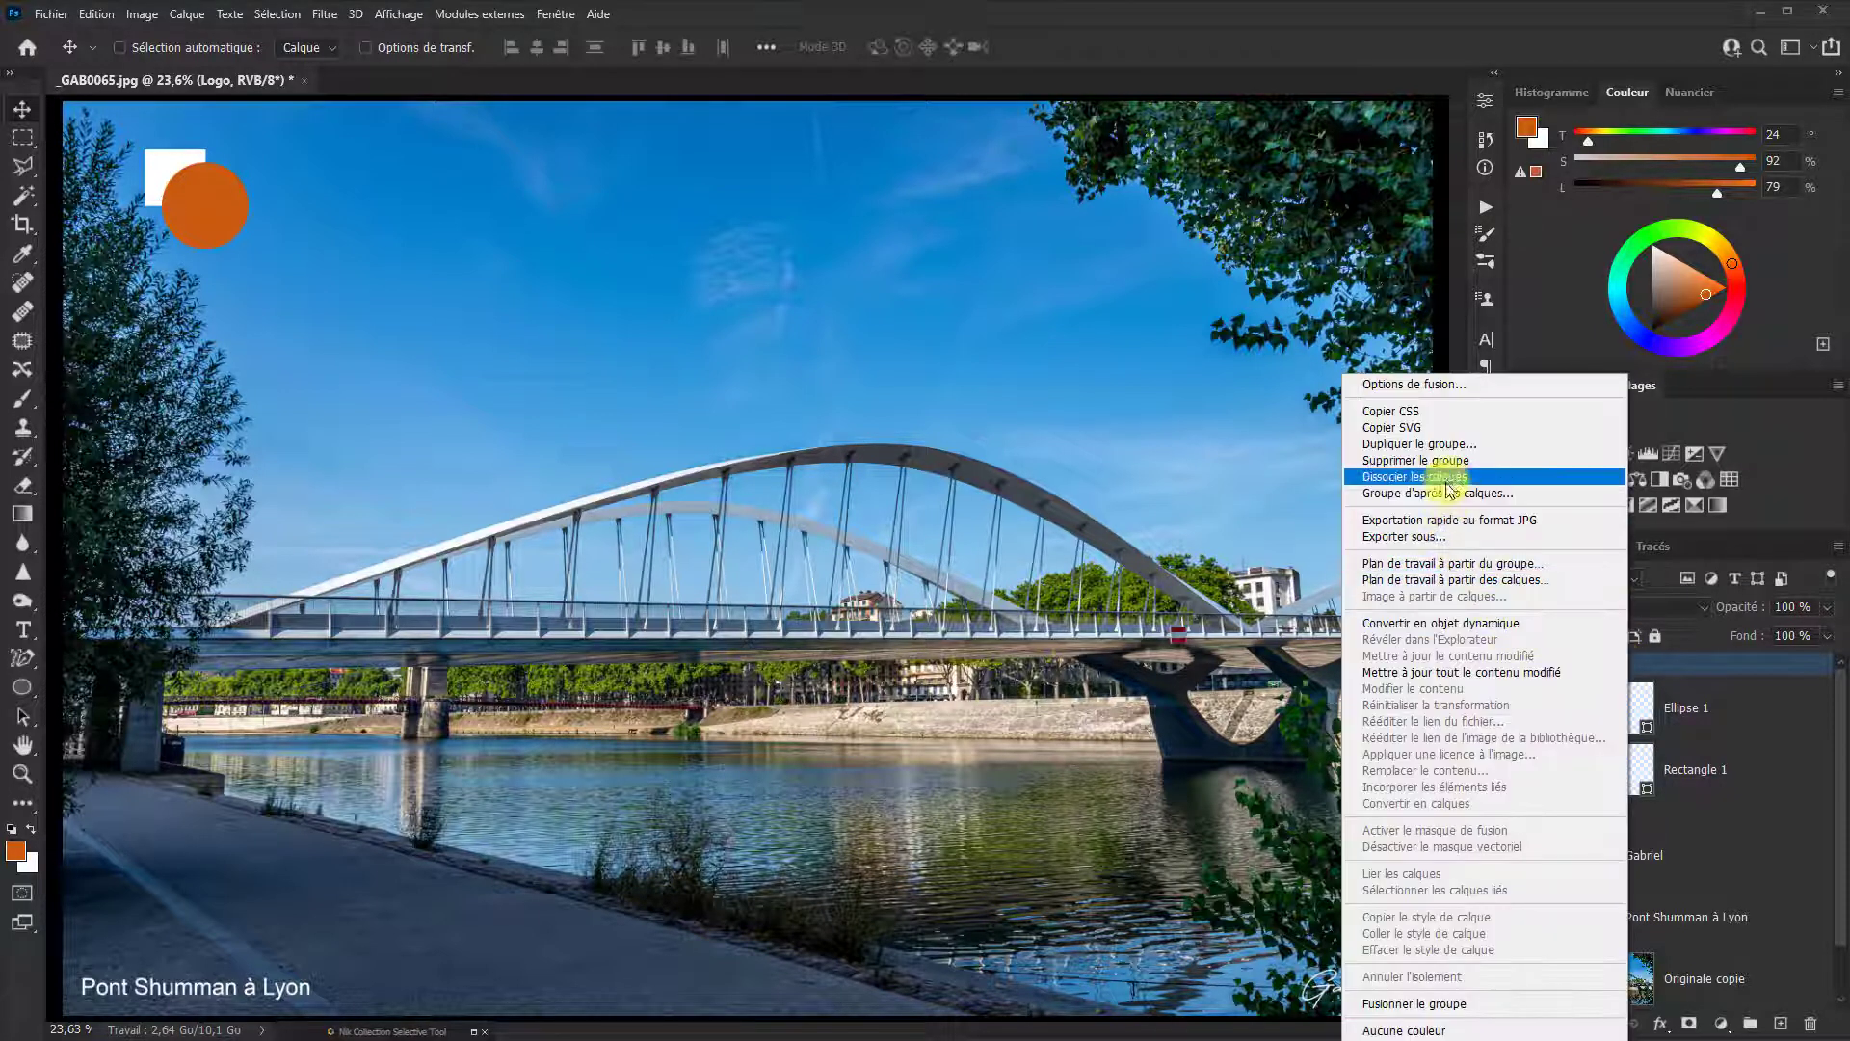
{"action": "left_click", "coordinate": [1445, 459]}
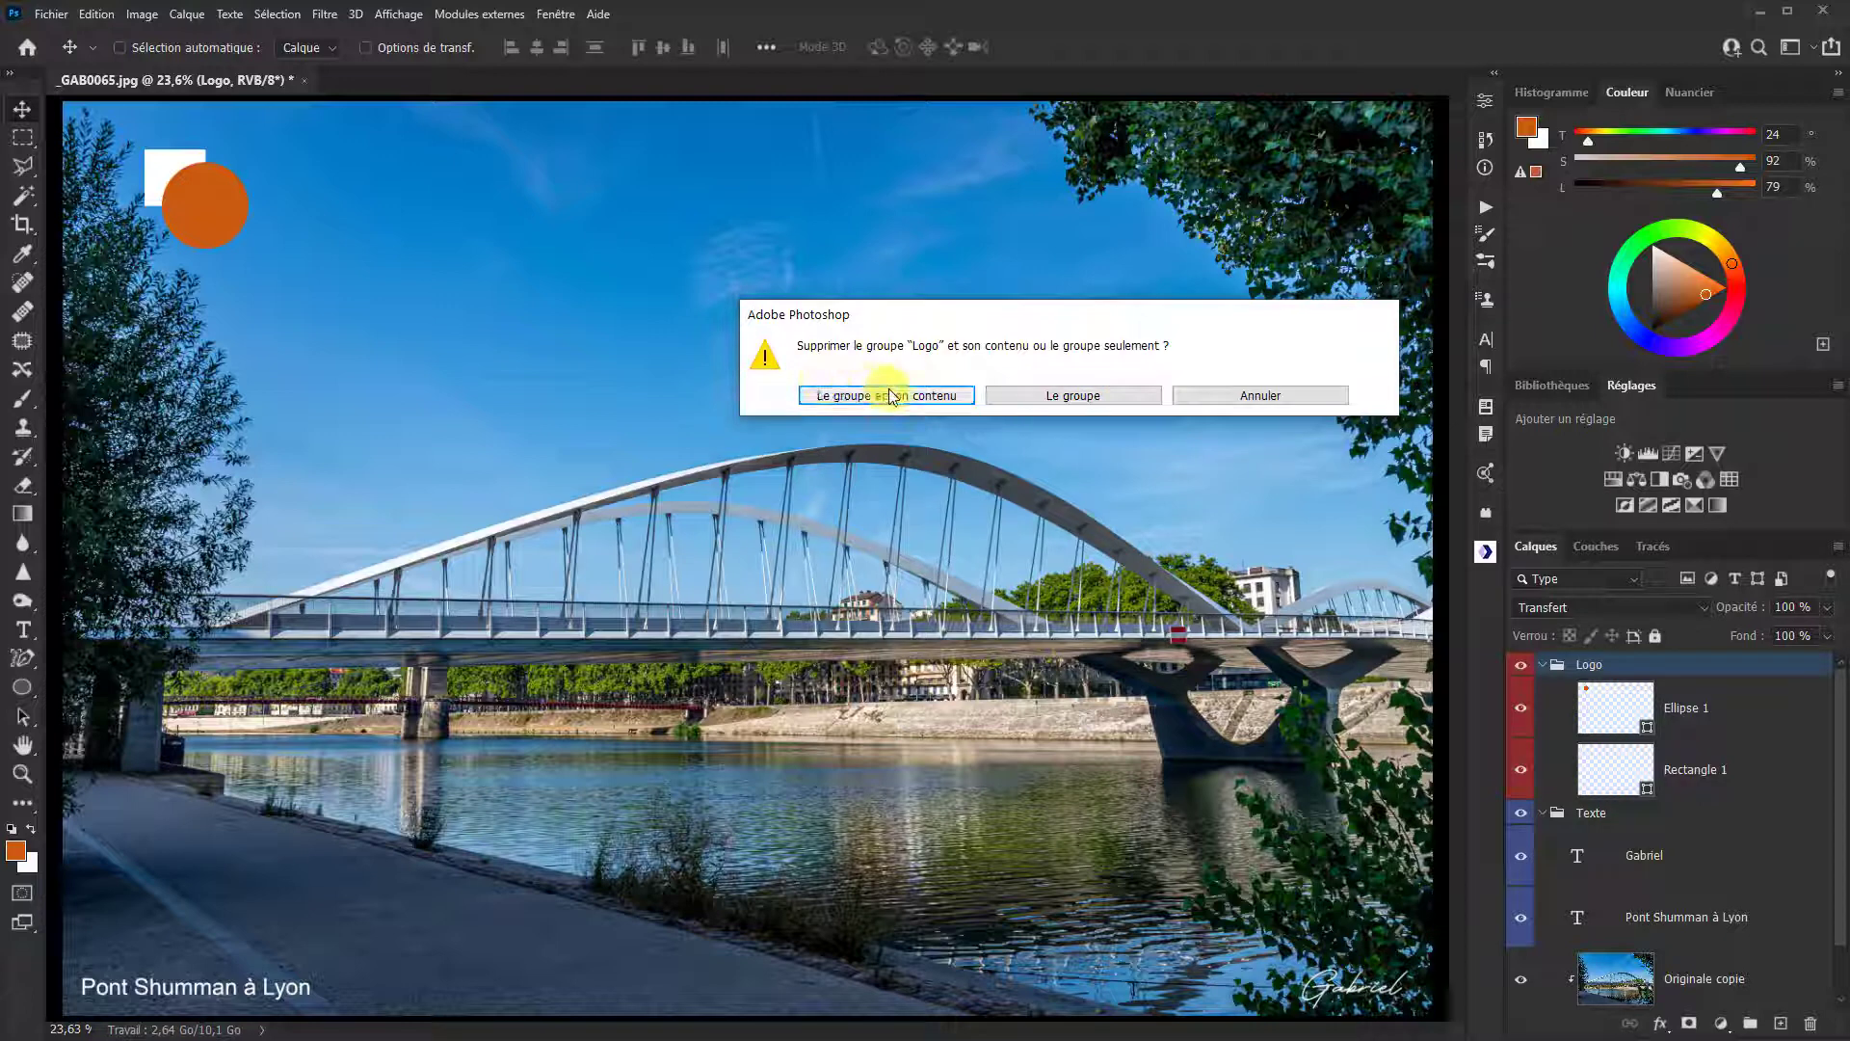
{"action": "left_click", "coordinate": [1083, 397]}
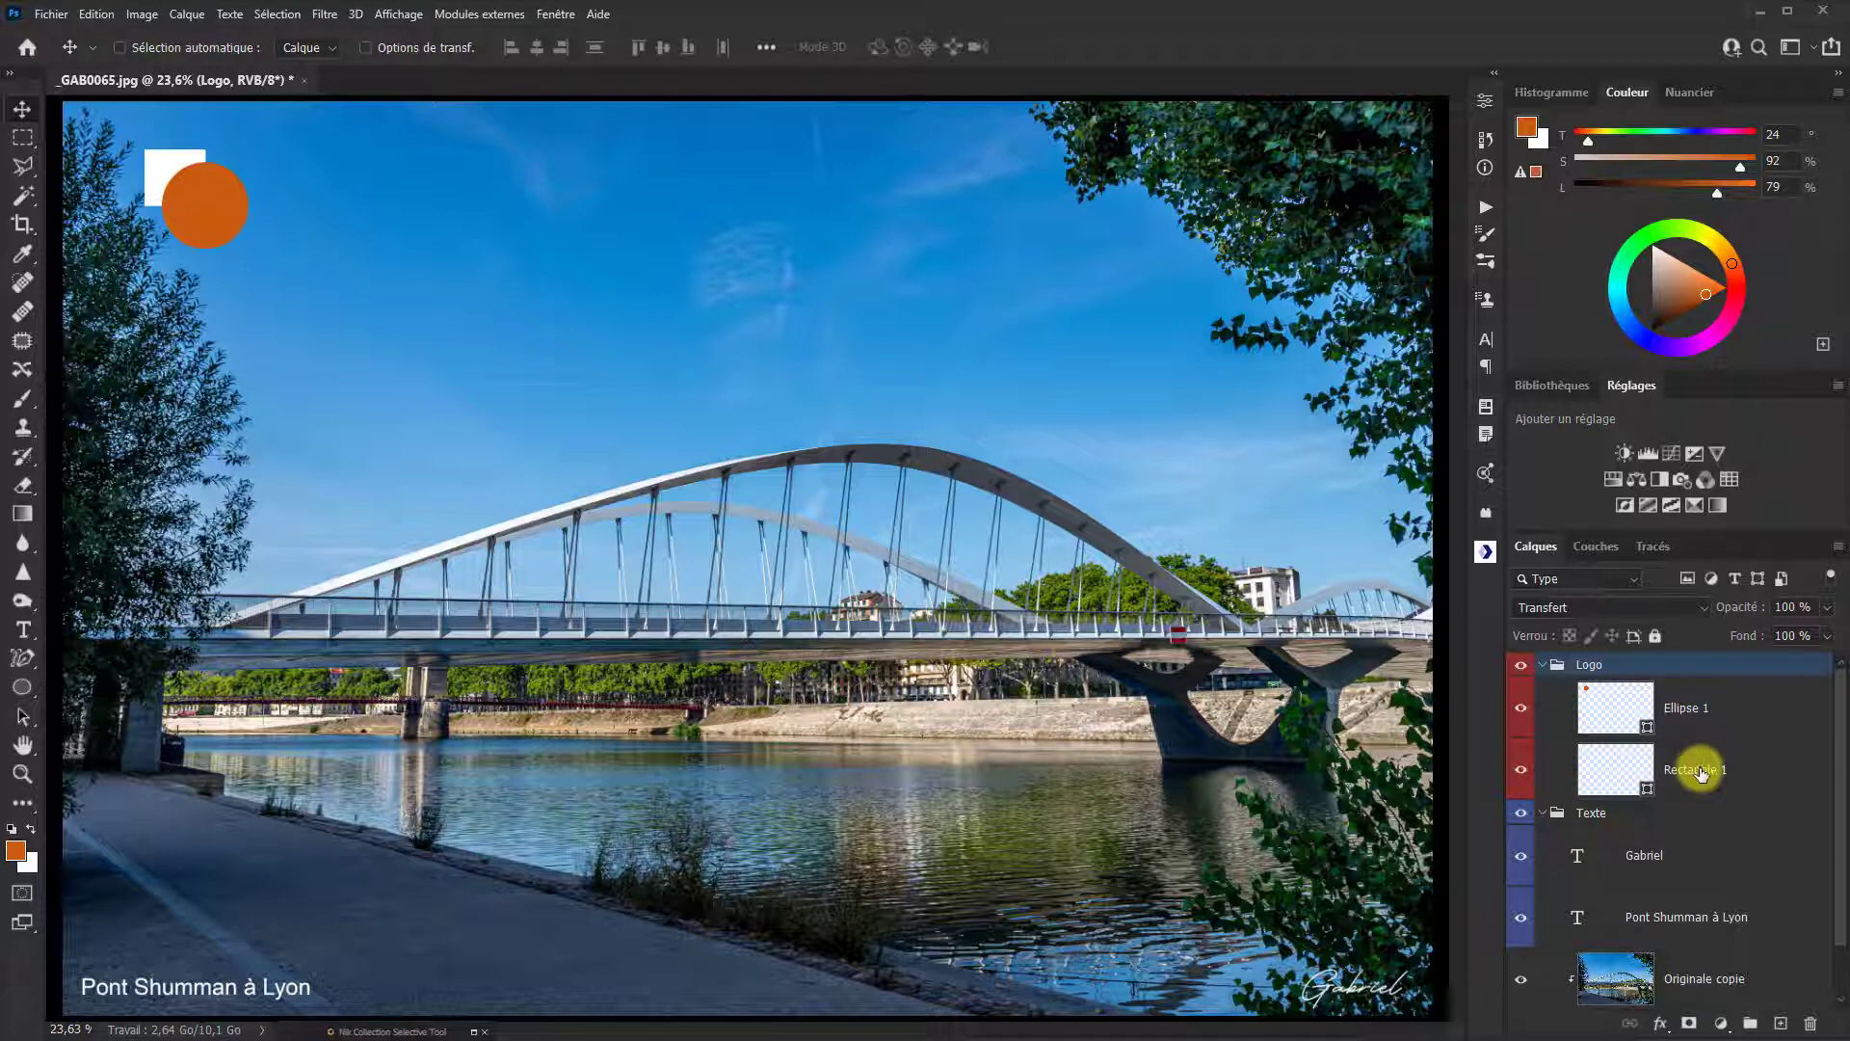
Step: Merge the Ellipse 1 and Rectangle 1 shapes of the Logo group, and undo the merge
{"action": "left_click", "coordinate": [1756, 718]}
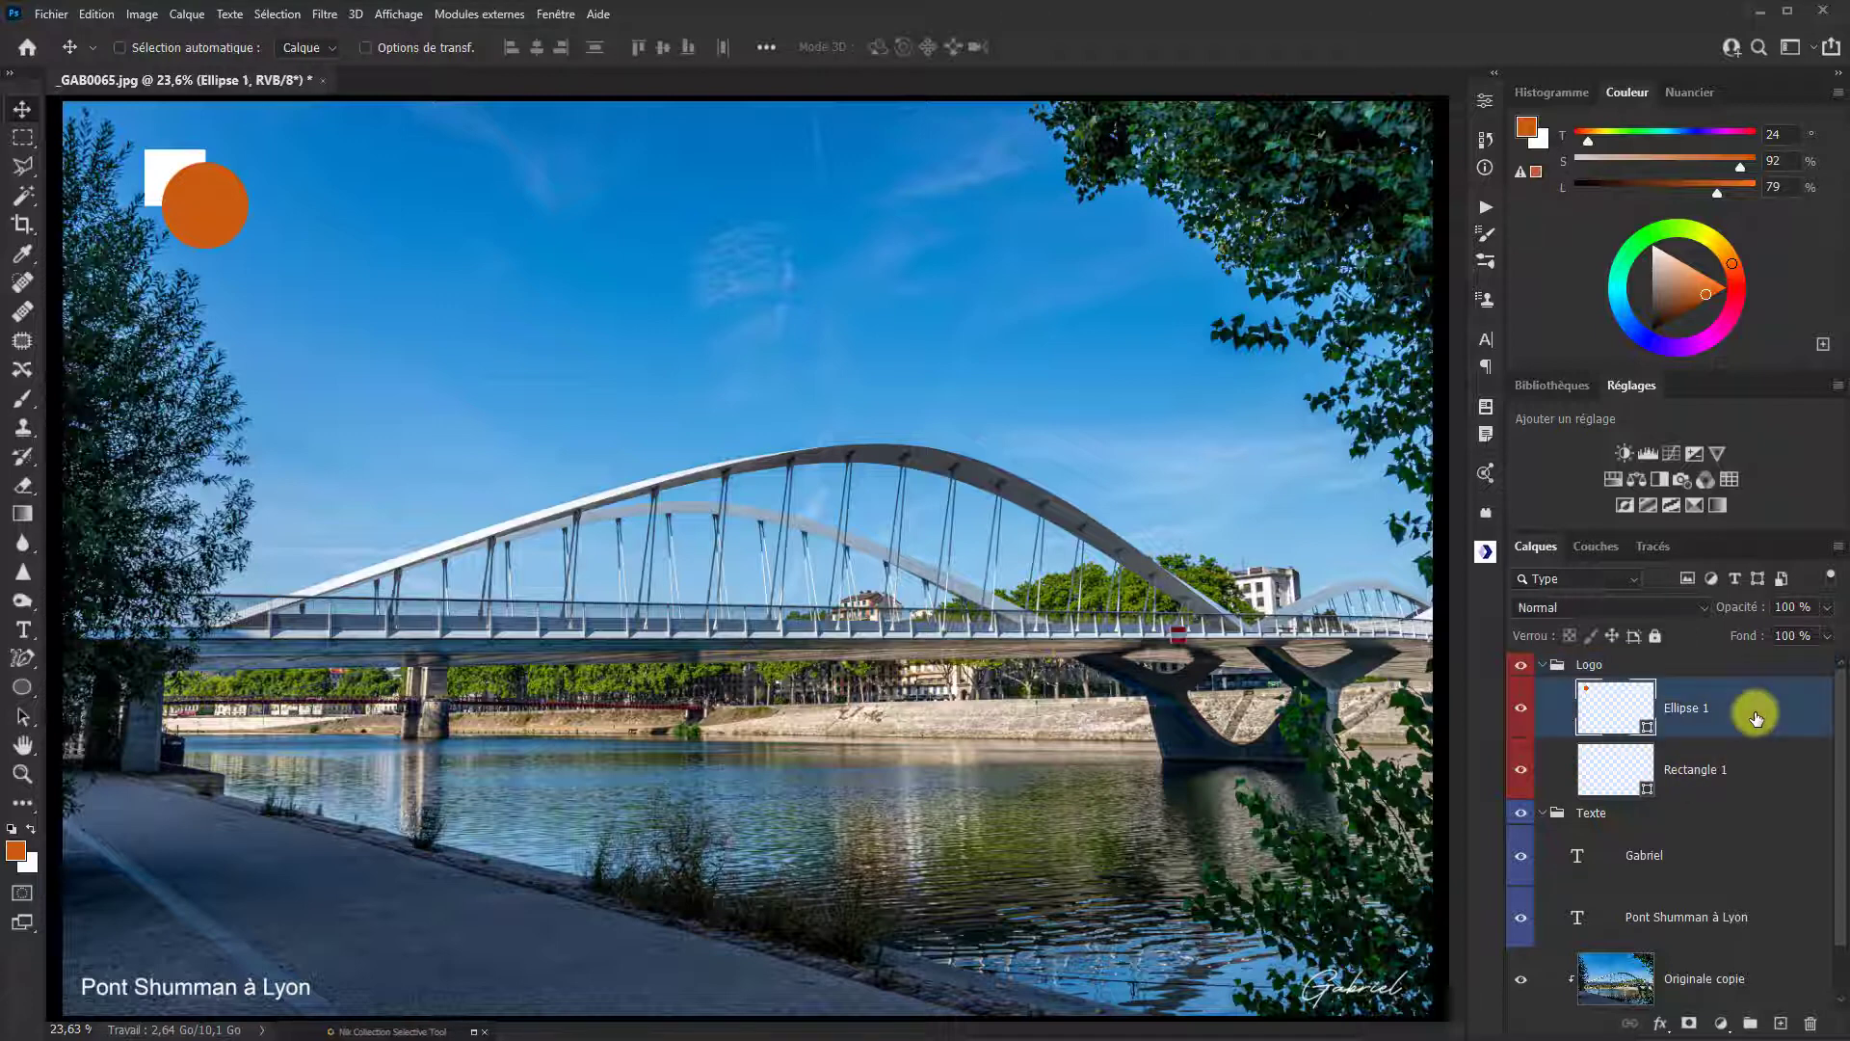
{"action": "left_click", "coordinate": [1750, 769], "text": "shift"}
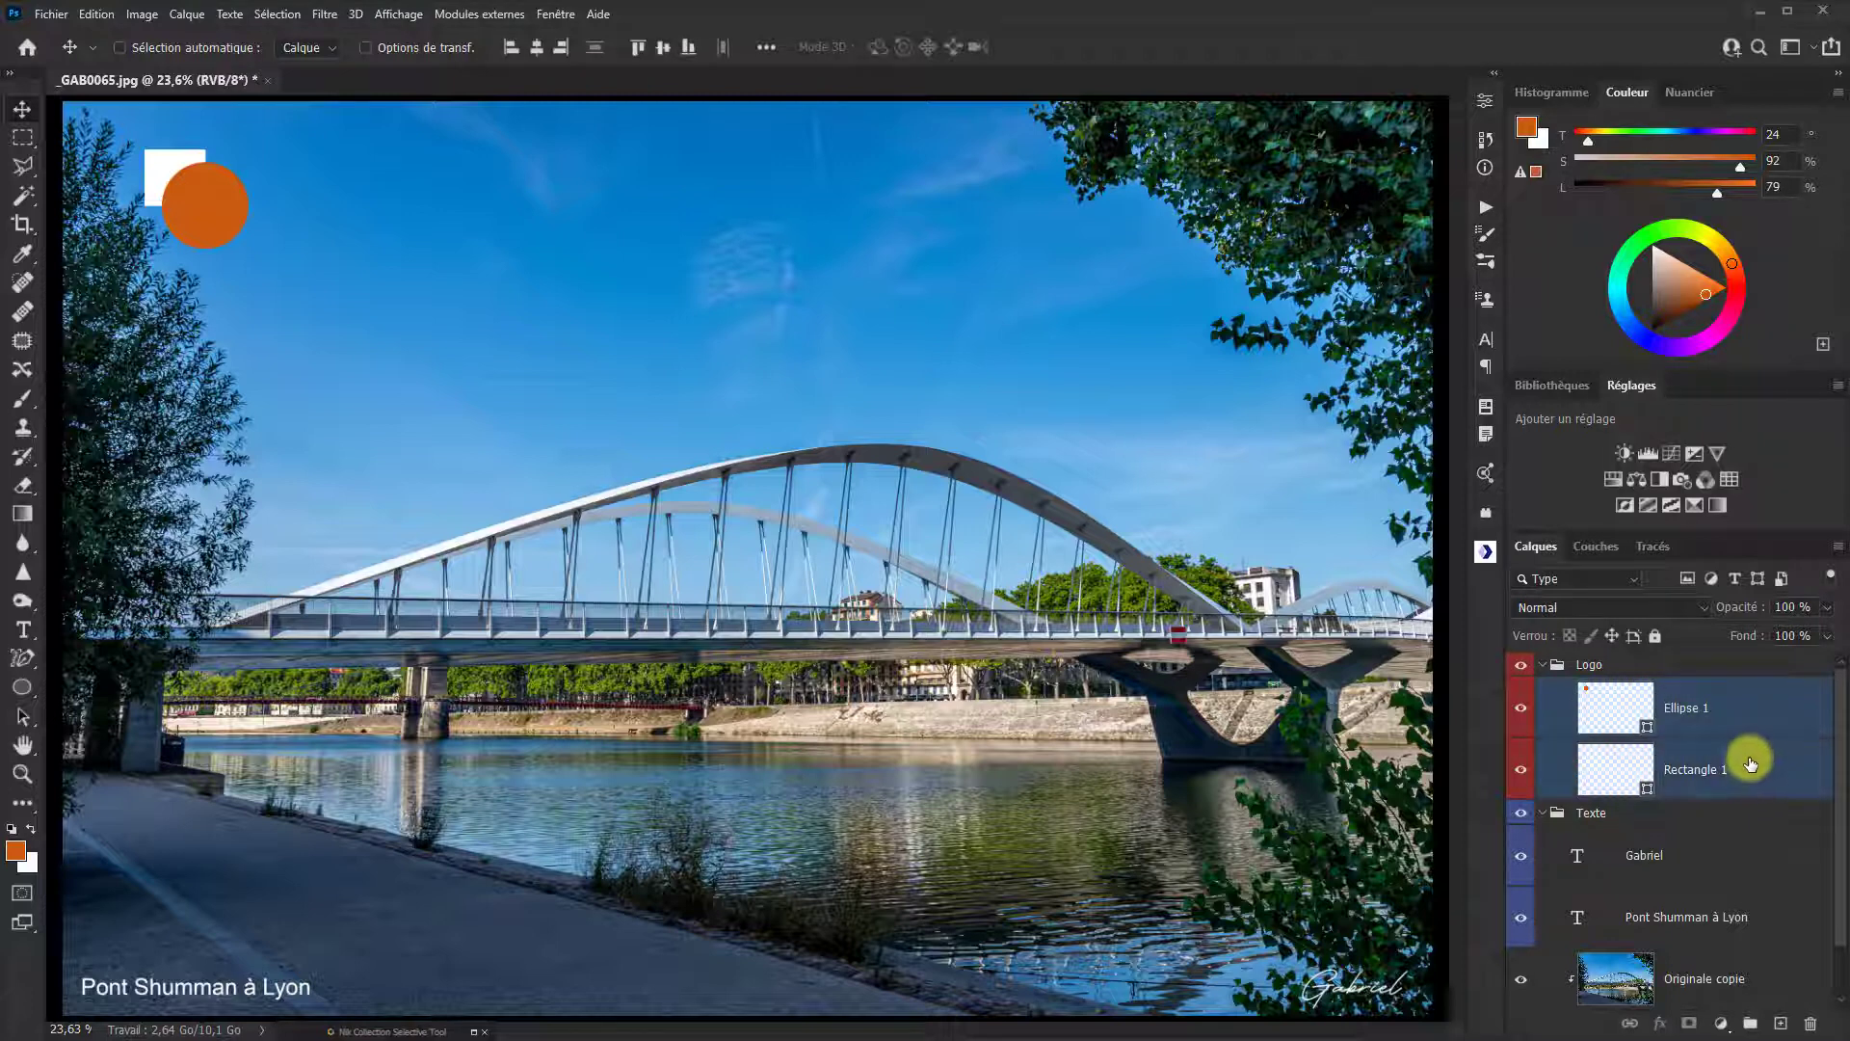
{"action": "right_click", "coordinate": [1729, 719]}
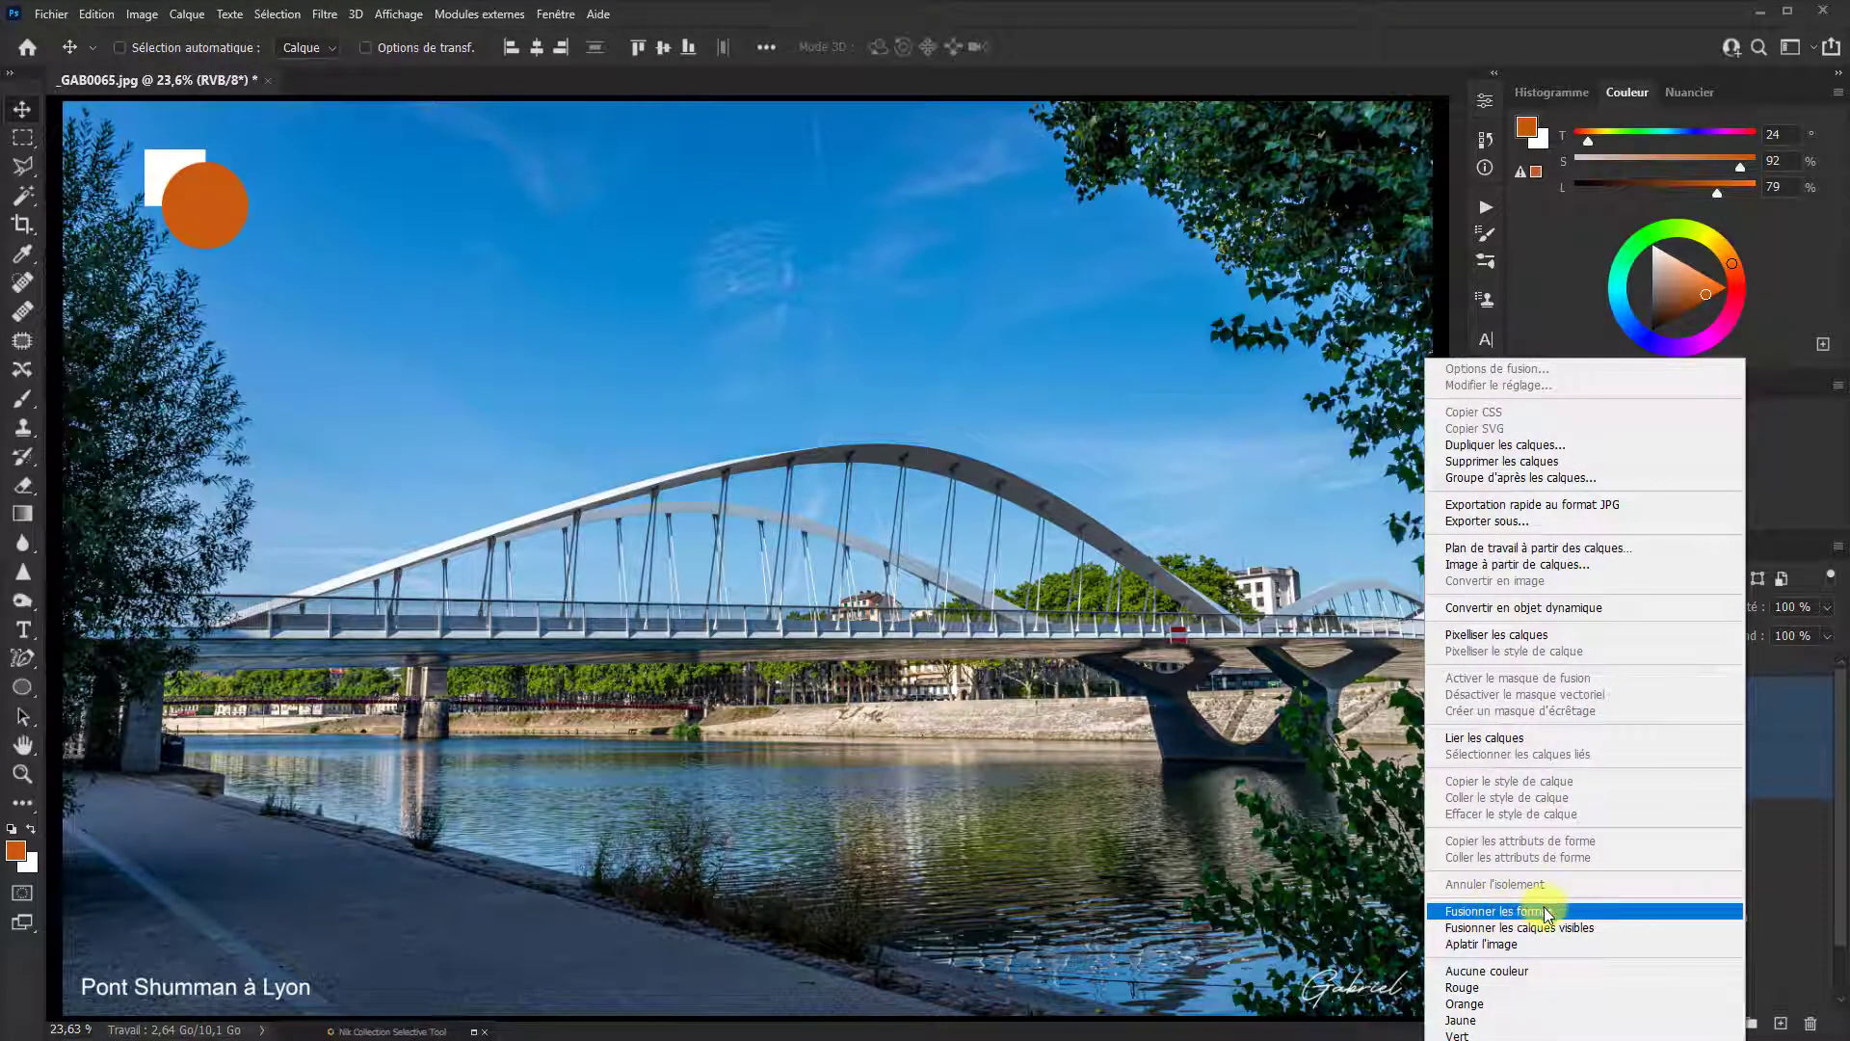
{"action": "left_click", "coordinate": [1512, 908]}
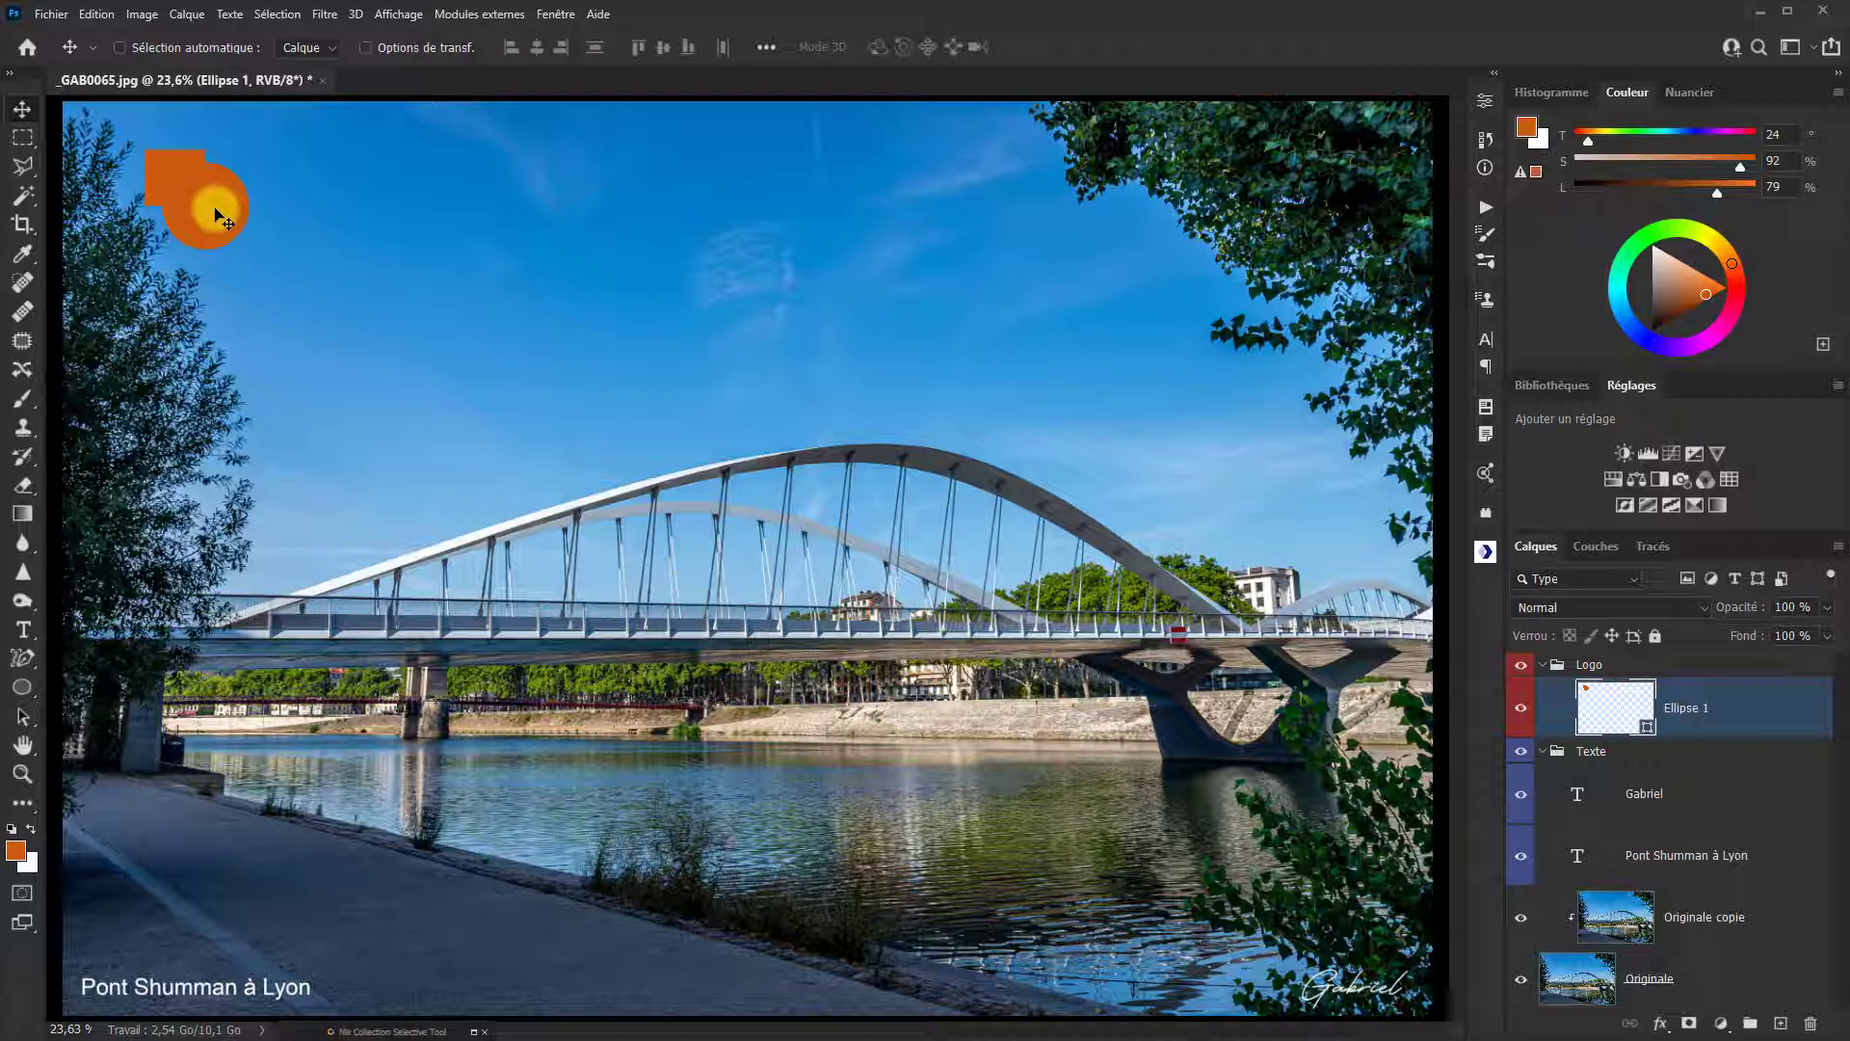
{"action": "key", "text": "ctrl+z"}
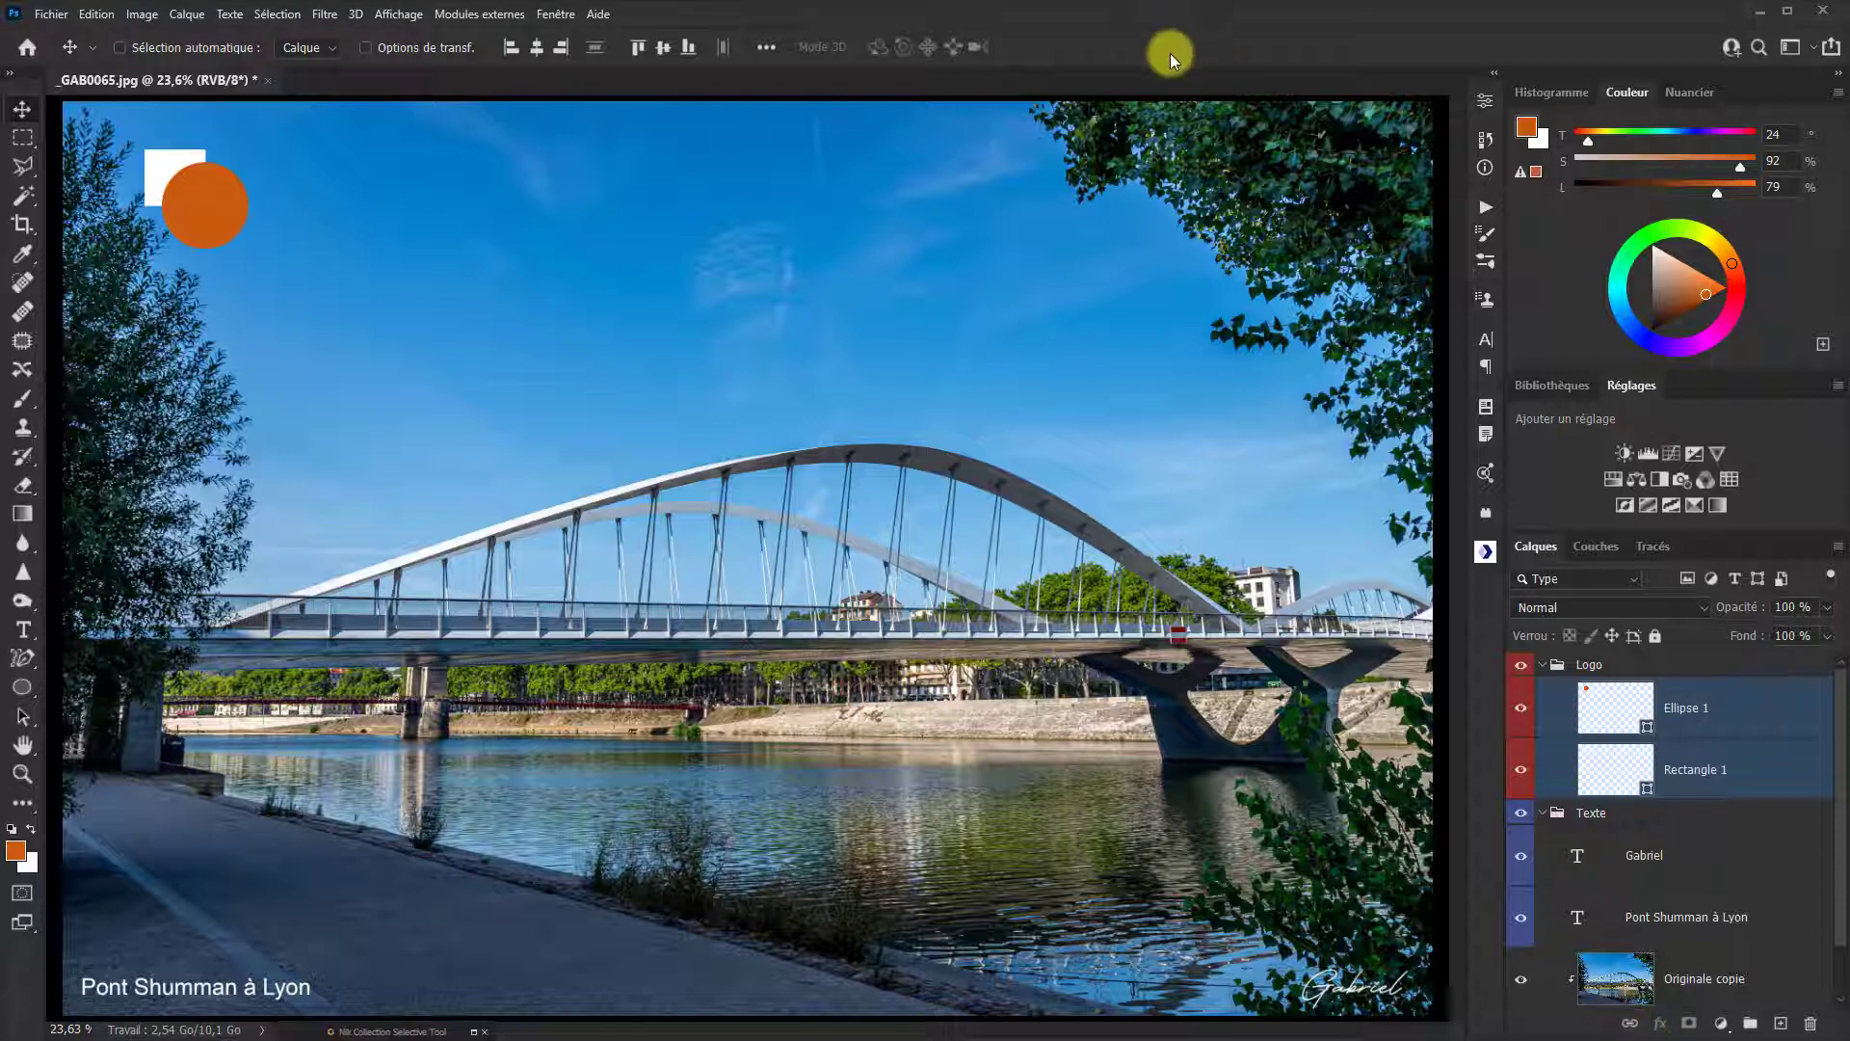
Step: Try to flatten the whole image into a single layer
{"action": "left_click", "coordinate": [147, 23]}
{"action": "mouse_move", "coordinate": [196, 17]}
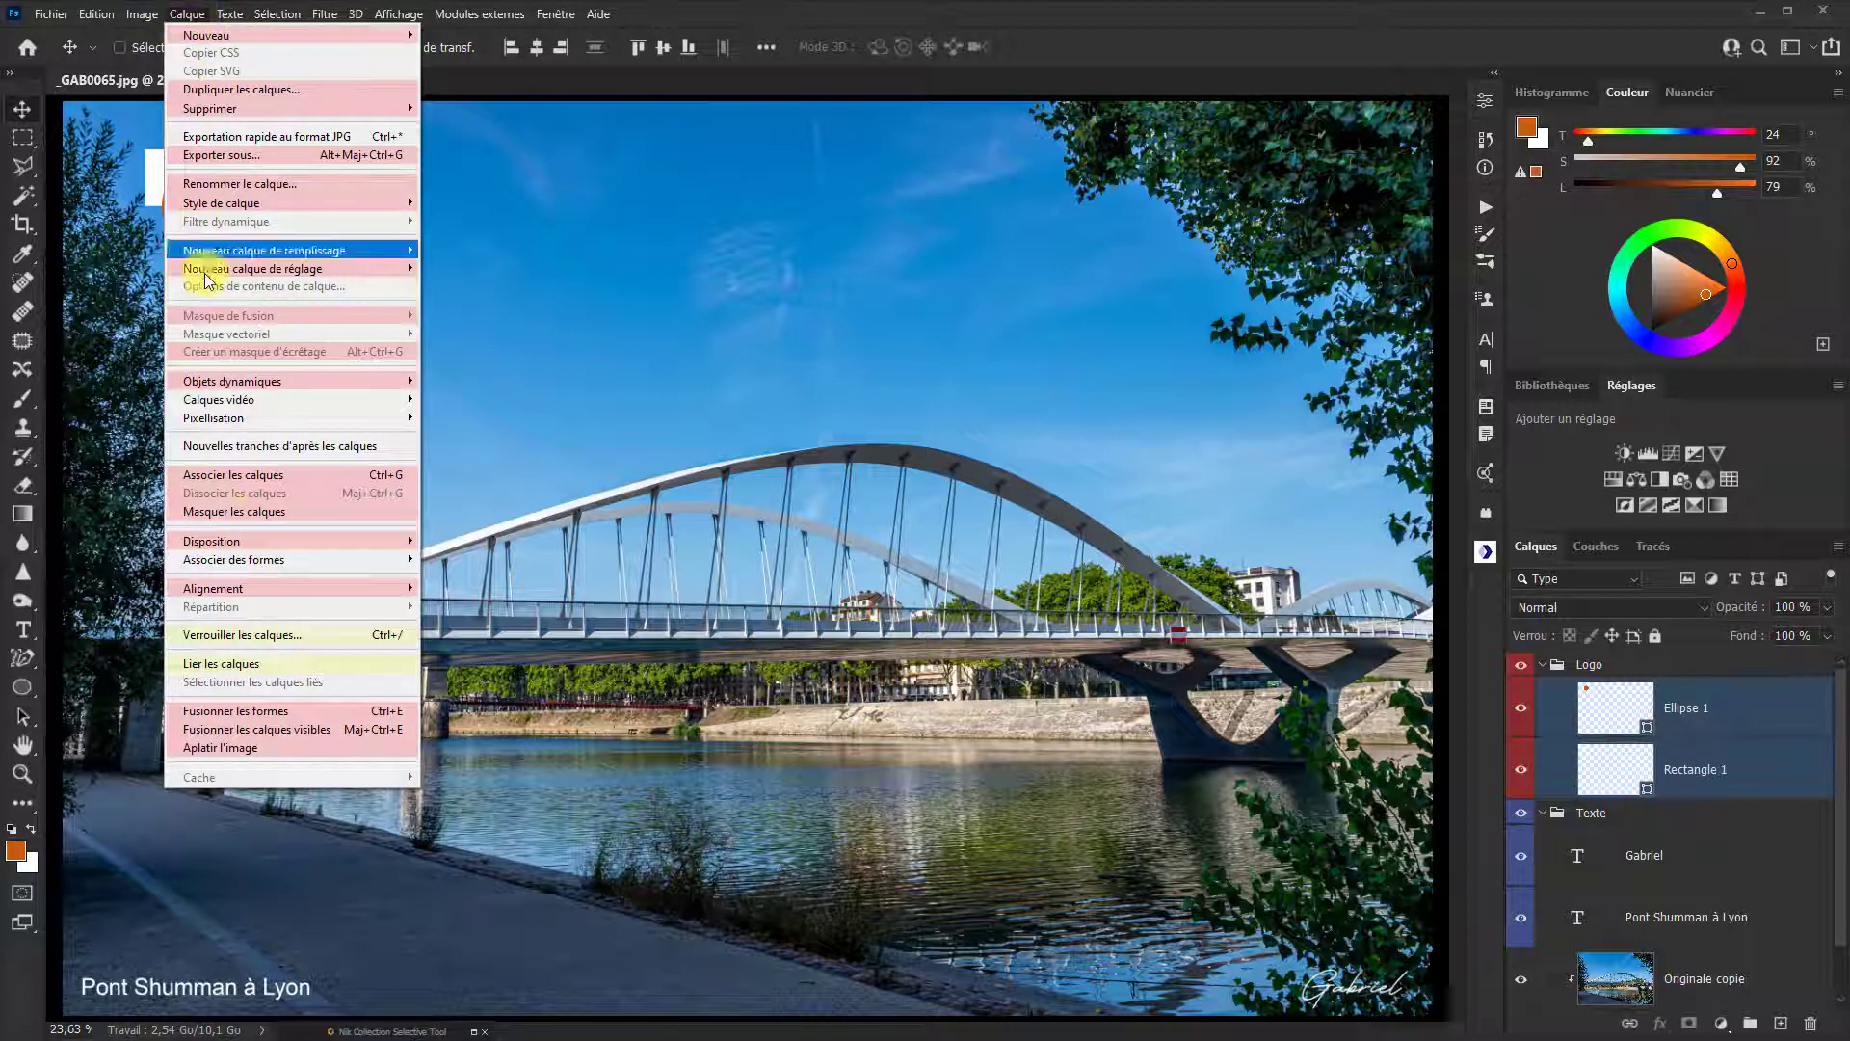
{"action": "left_click", "coordinate": [267, 747]}
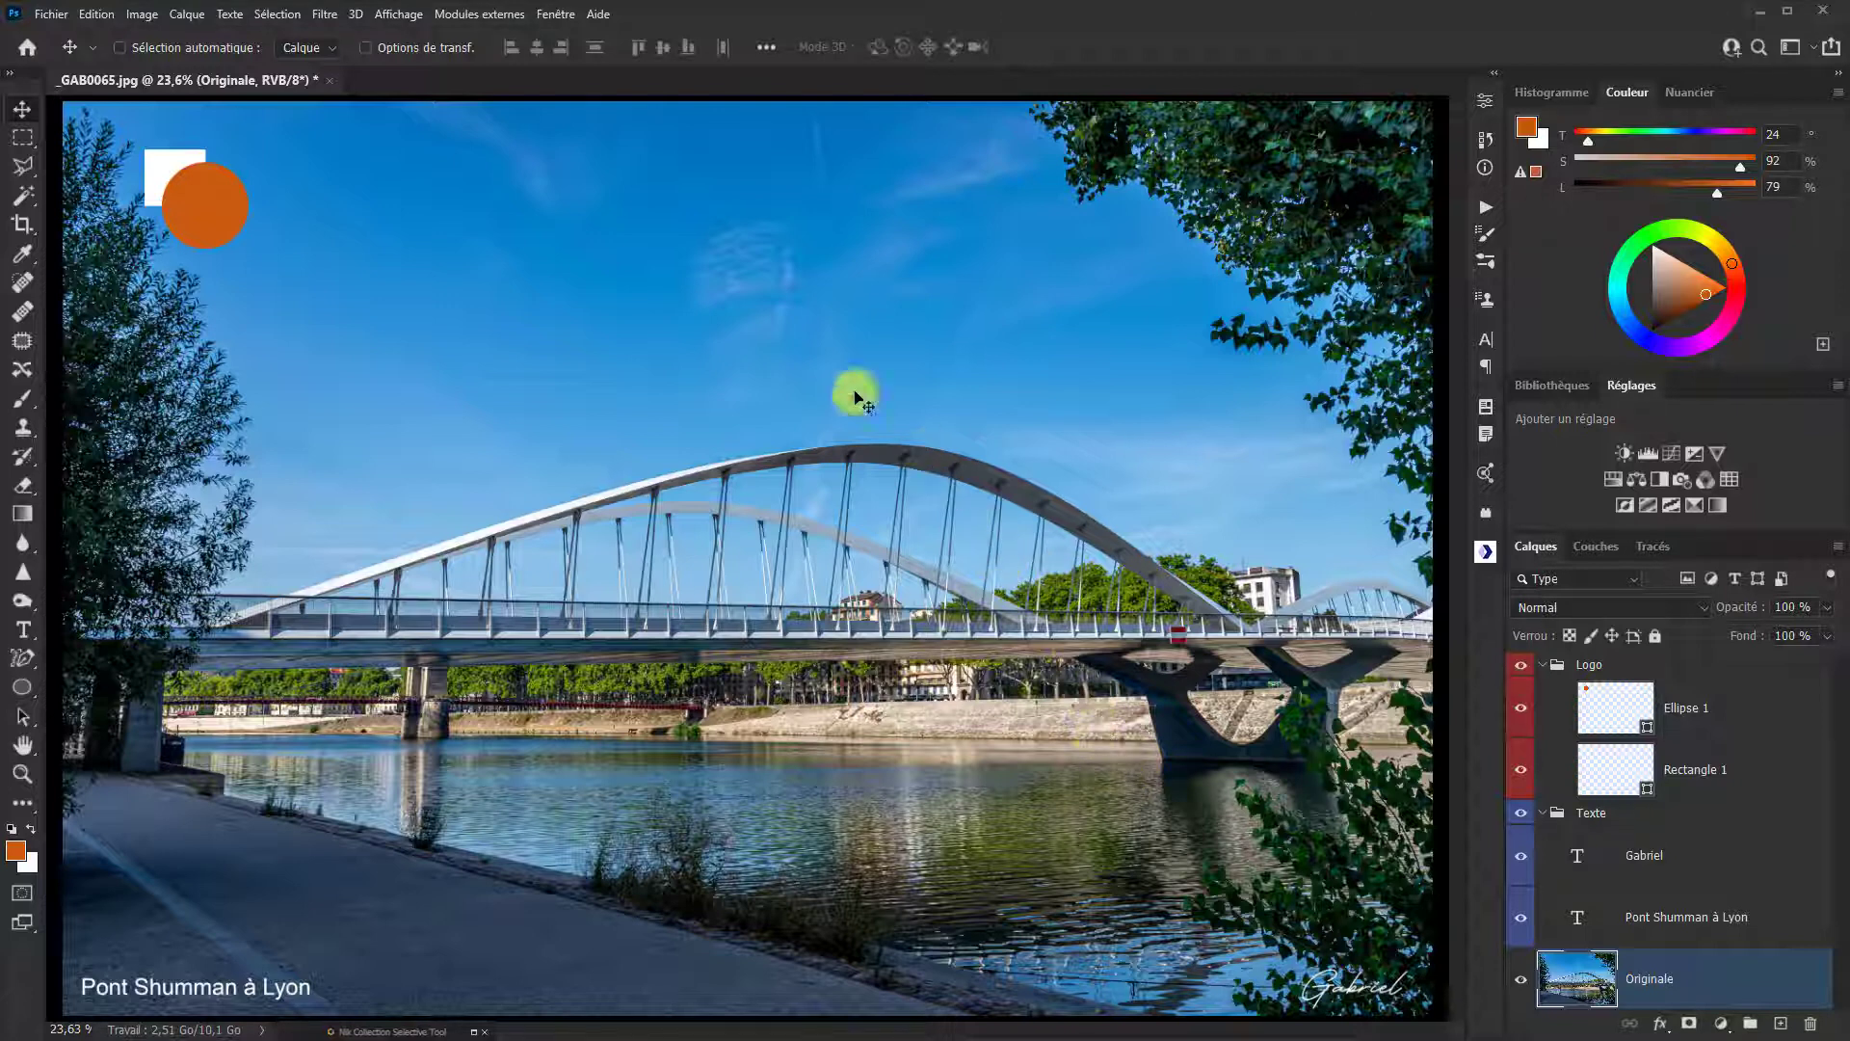
Step: Save the document on the computer as _GAB0065.psd in the Facebook folder, in Photoshop format with layers included
{"action": "left_click", "coordinate": [50, 14]}
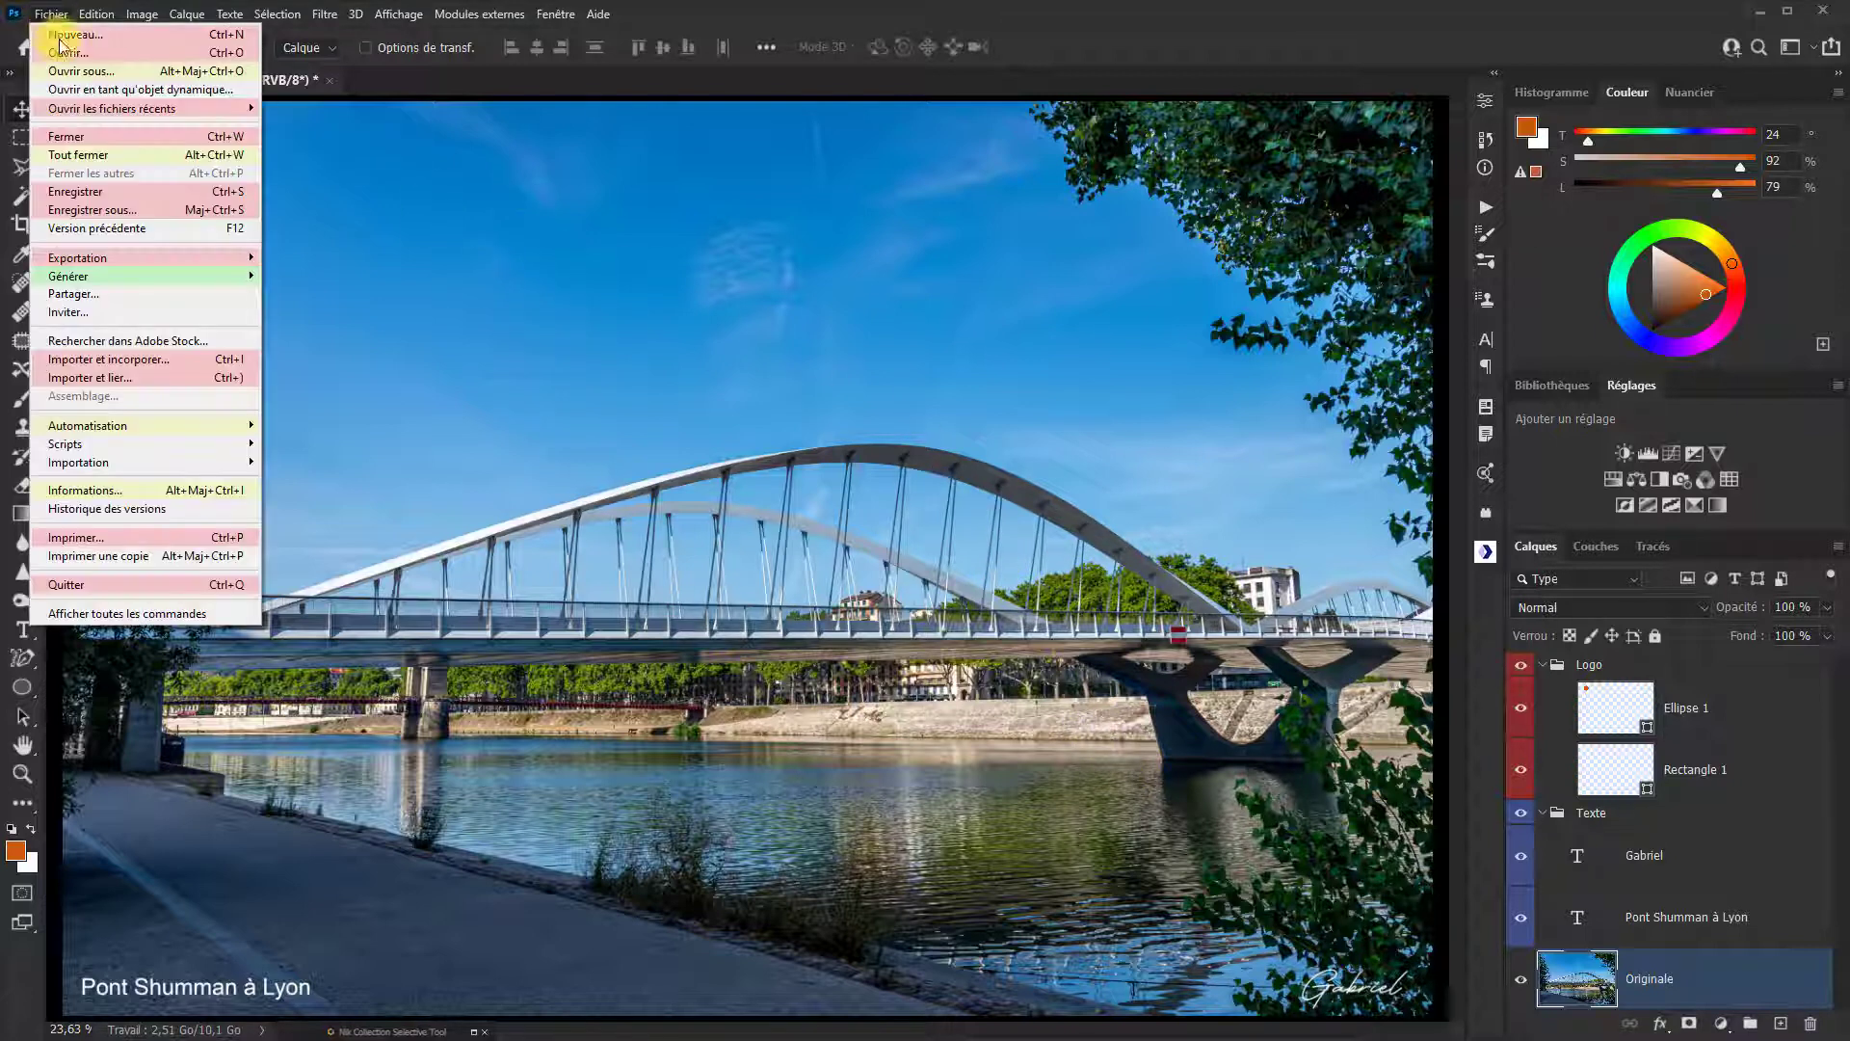
{"action": "left_click", "coordinate": [116, 210]}
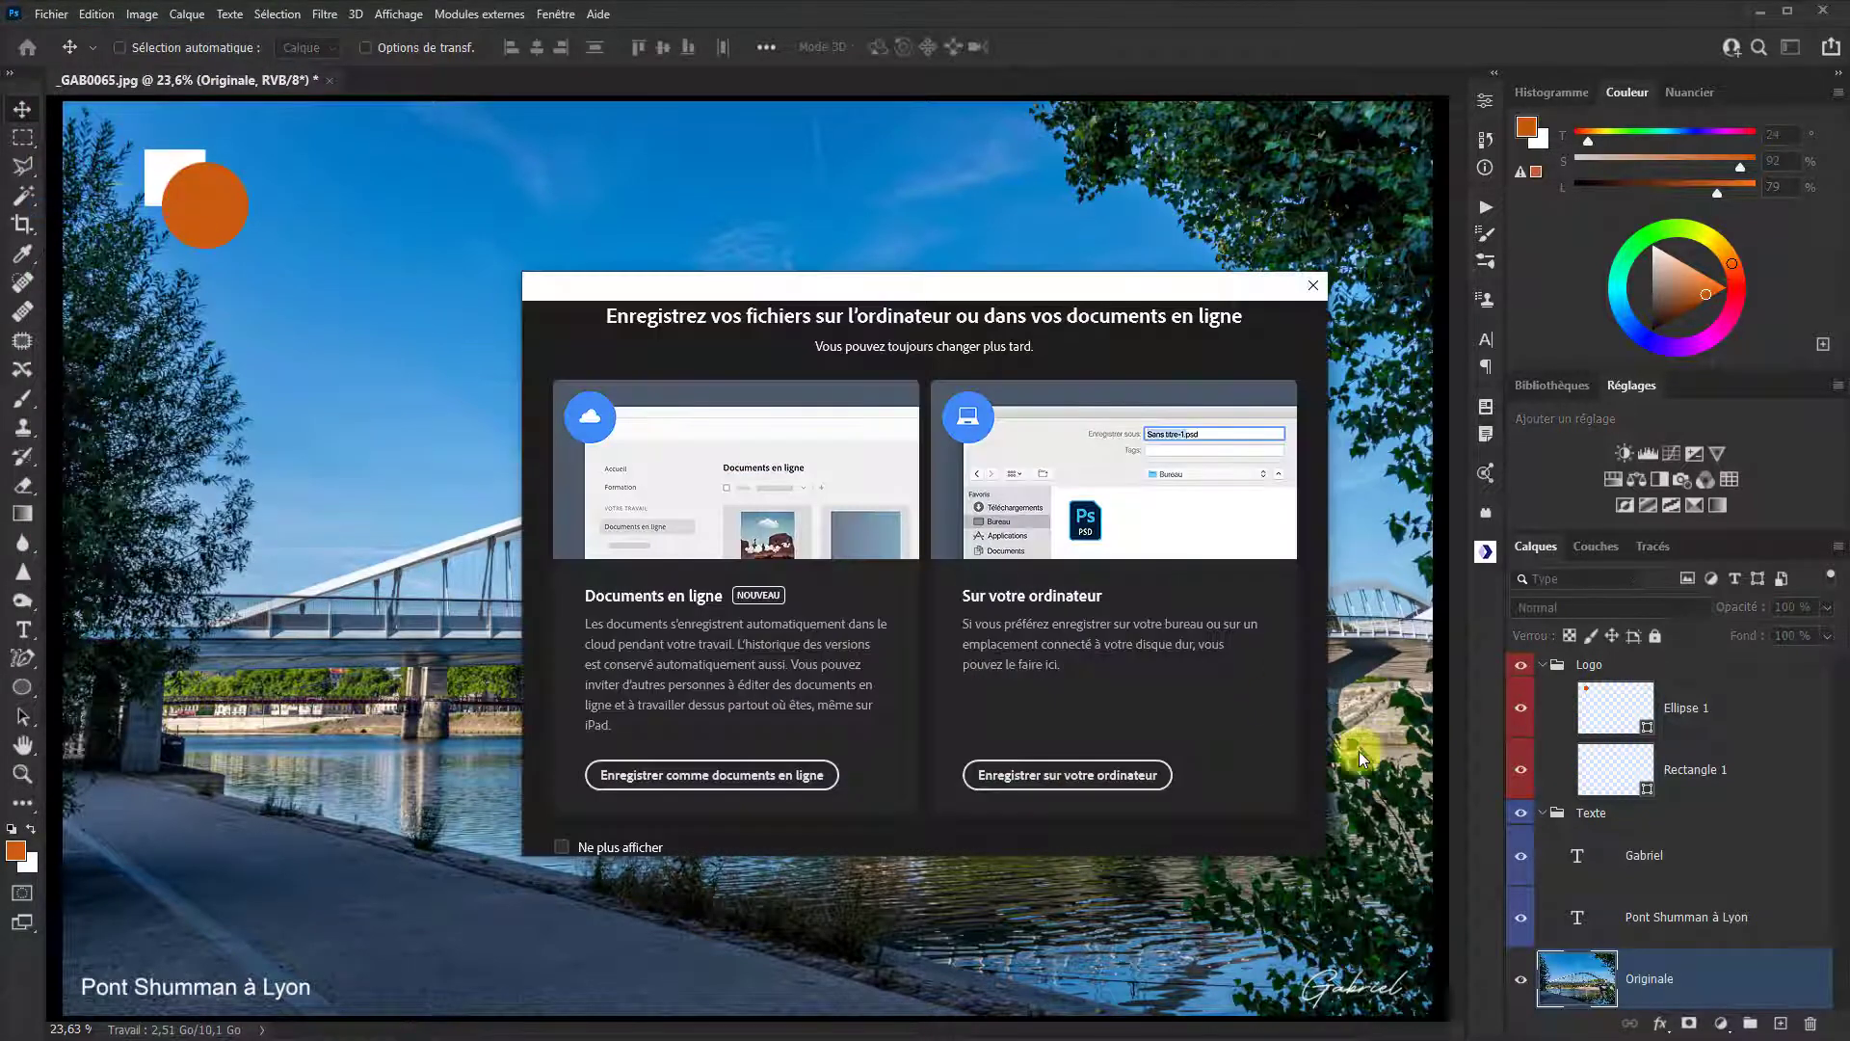
{"action": "left_click", "coordinate": [1127, 774]}
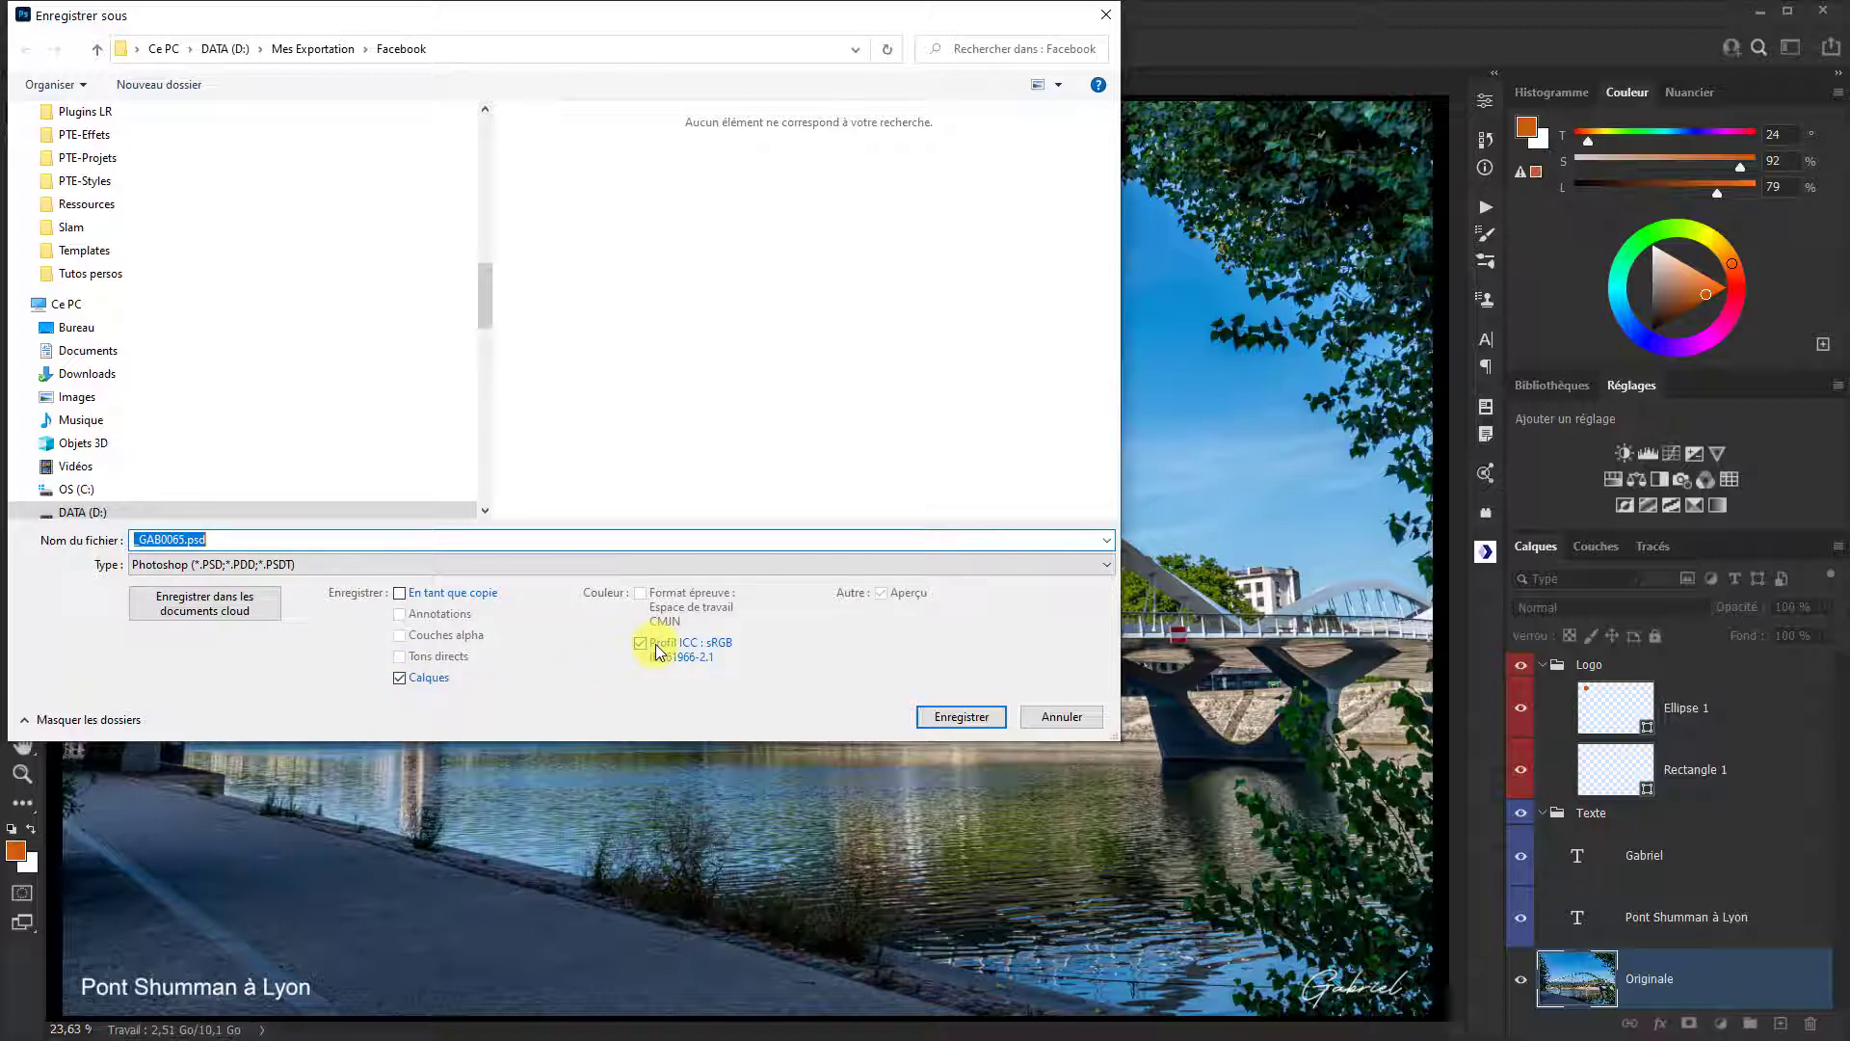
{"action": "left_click", "coordinate": [954, 717]}
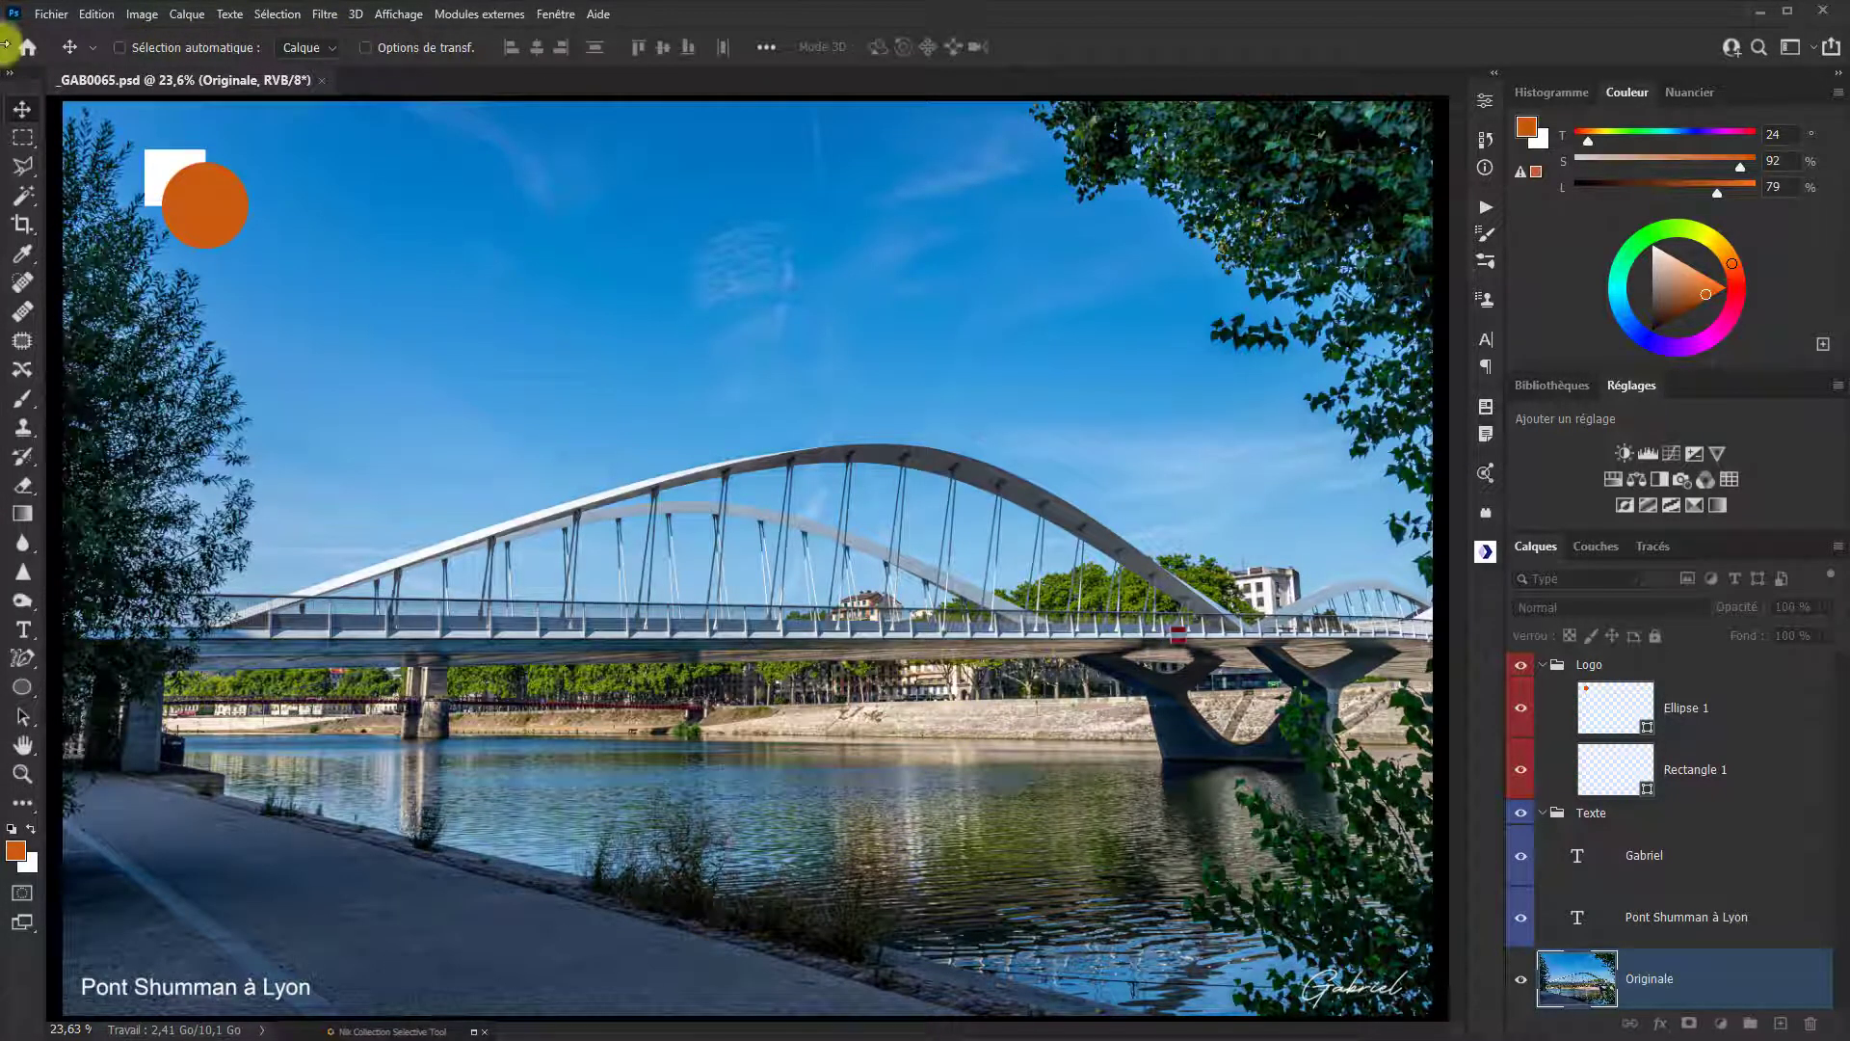
Step: Save the document on the computer as _GAB0065.tif in TIFF format, keeping the layers, with ZIP image compression and RLE layer compression
{"action": "left_click", "coordinate": [53, 19]}
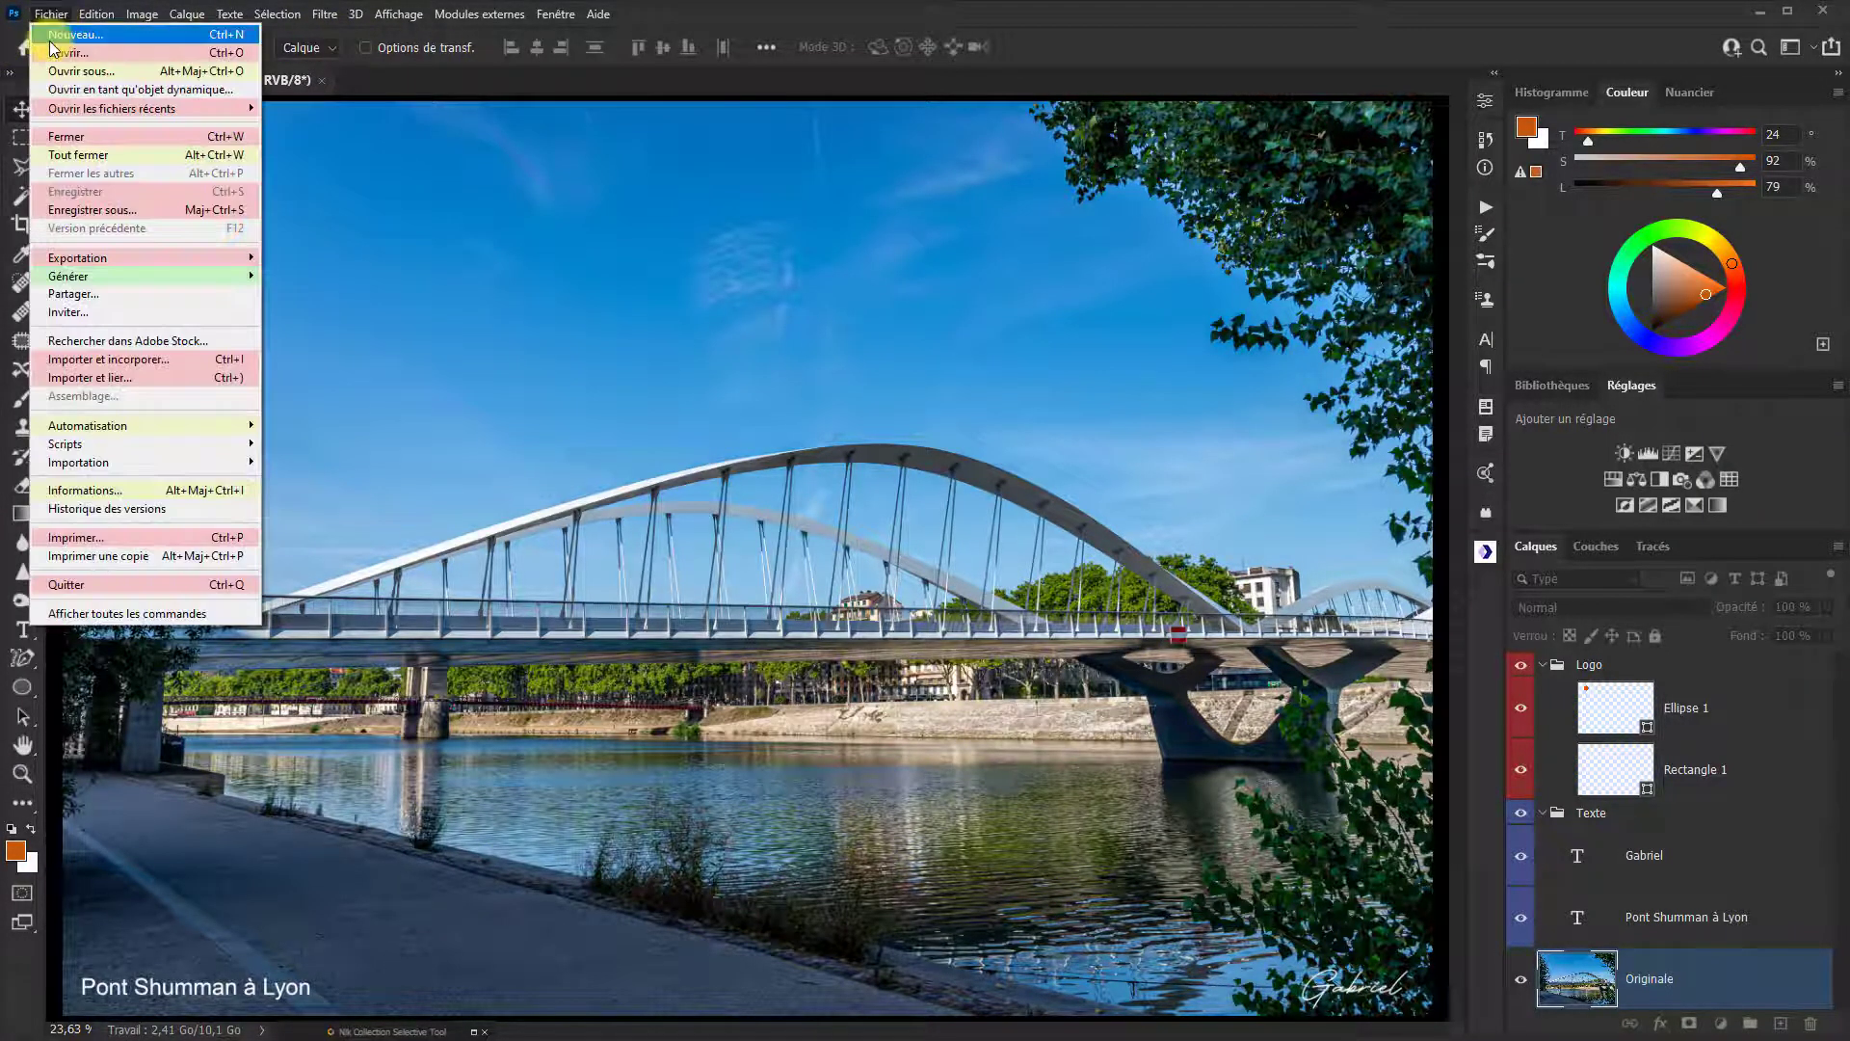
{"action": "left_click", "coordinate": [164, 208]}
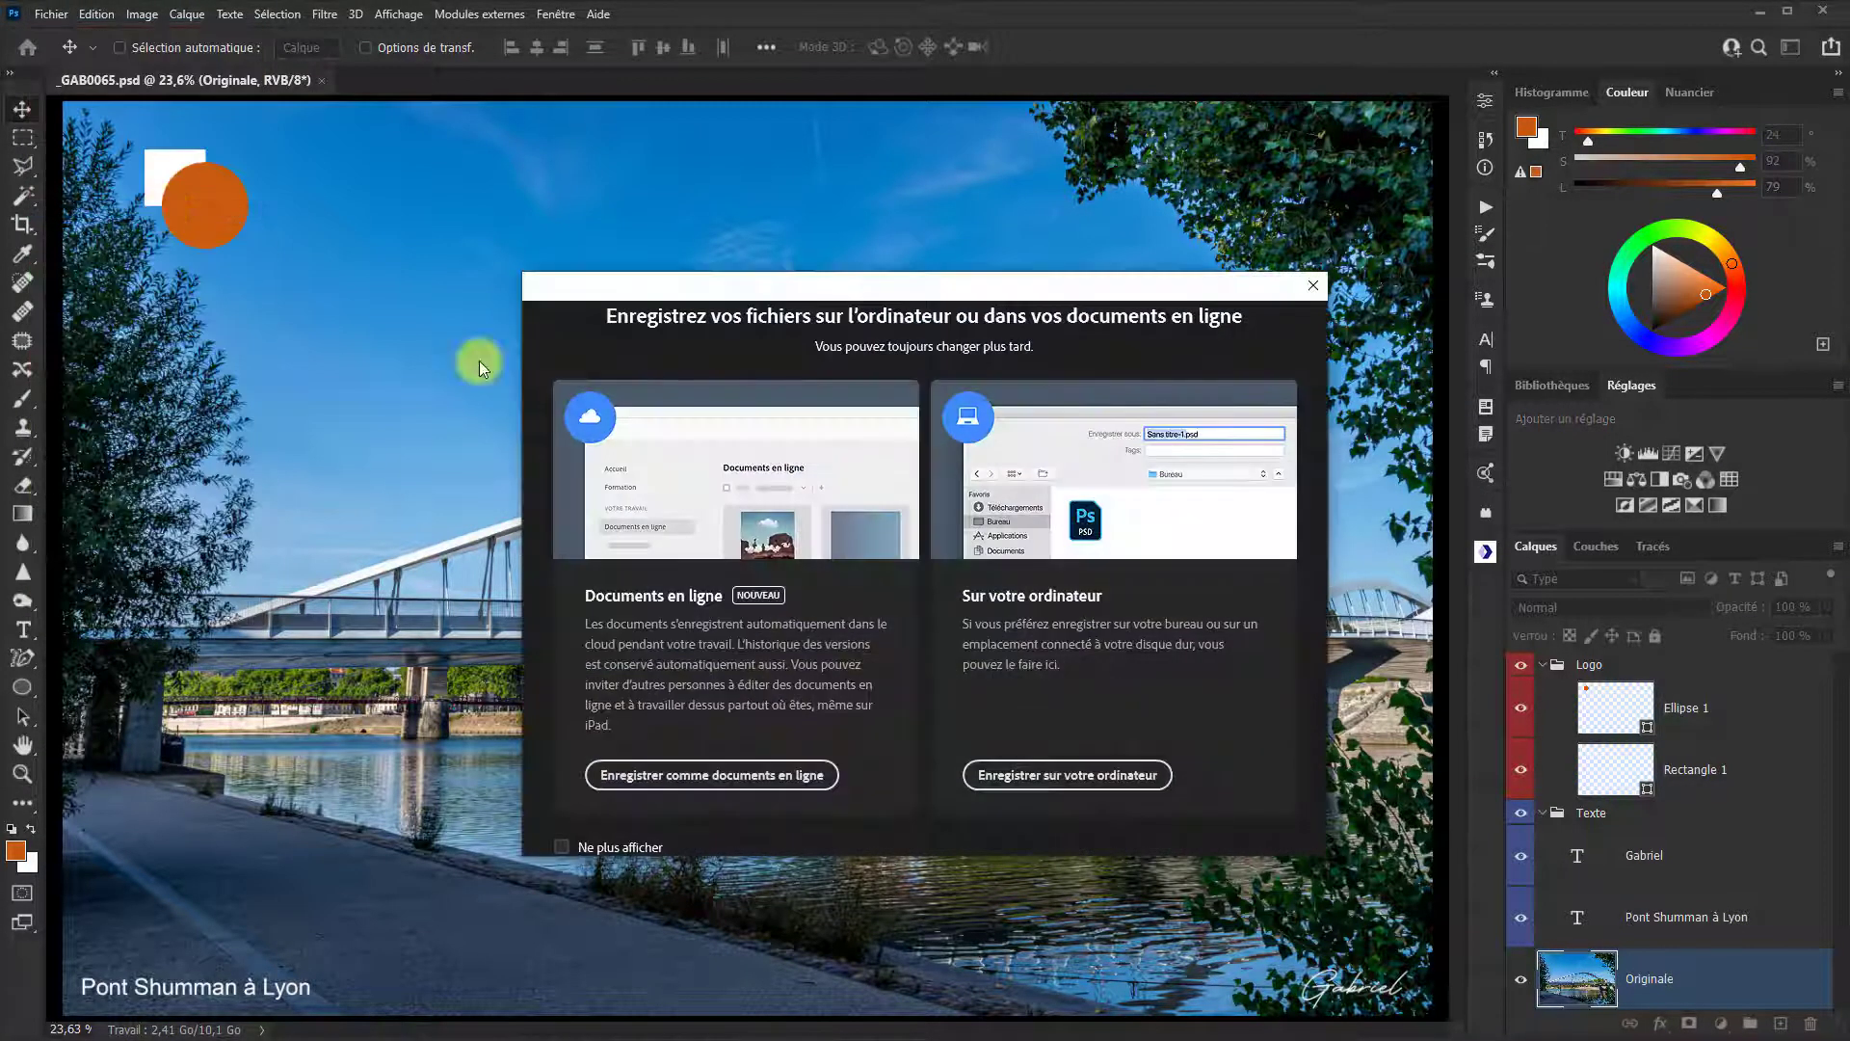
{"action": "left_click", "coordinate": [1103, 771]}
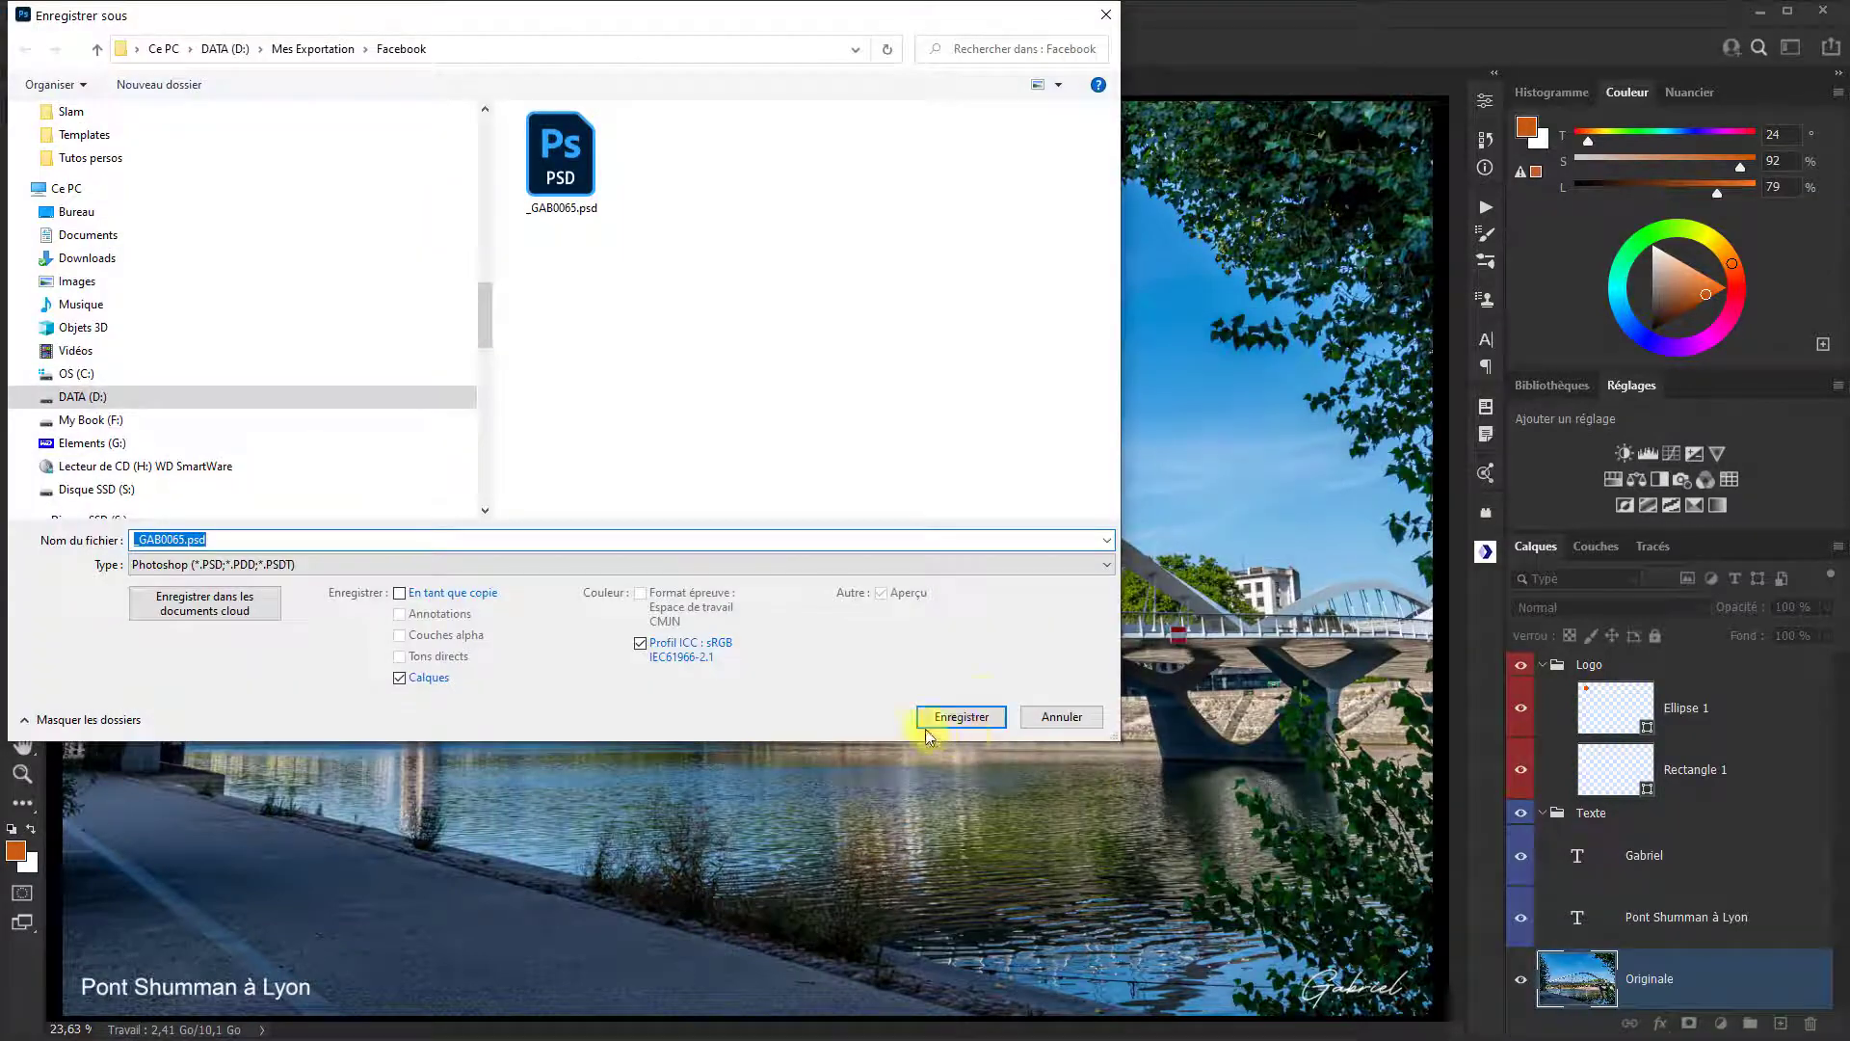
{"action": "left_click", "coordinate": [1107, 564]}
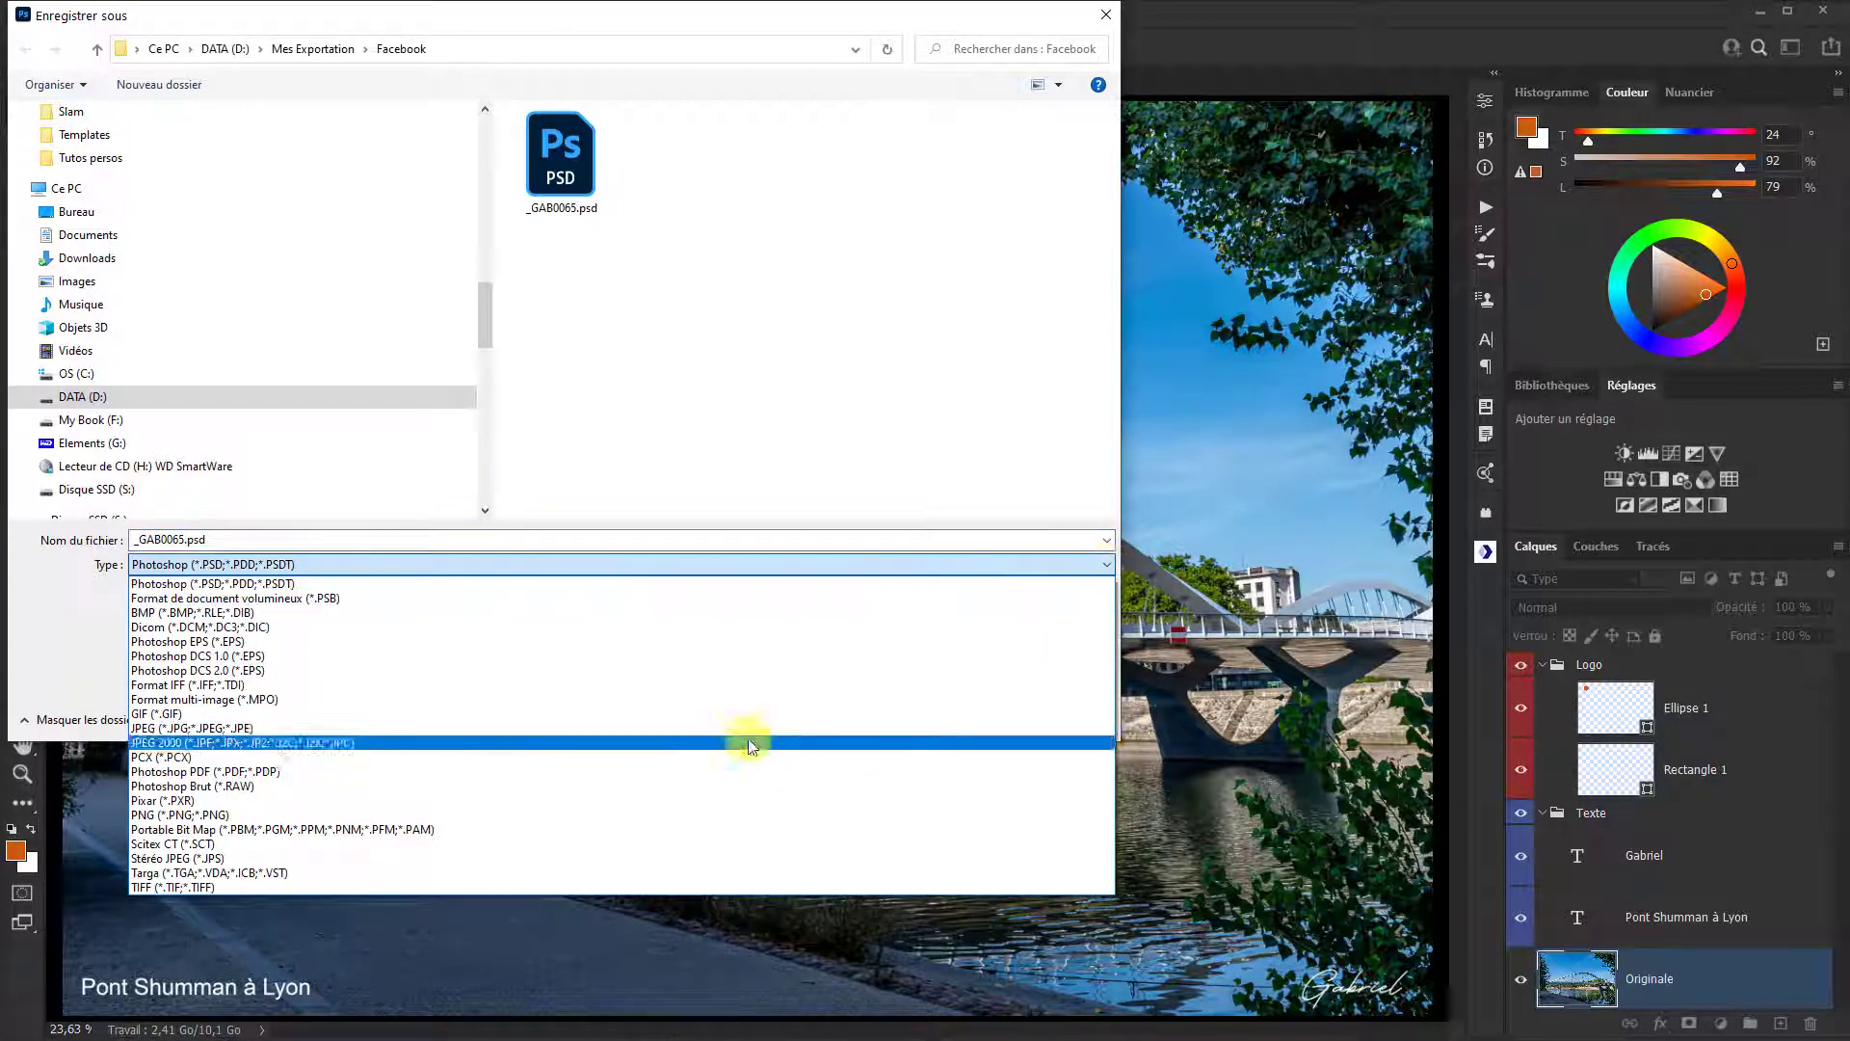
{"action": "left_click", "coordinate": [335, 888]}
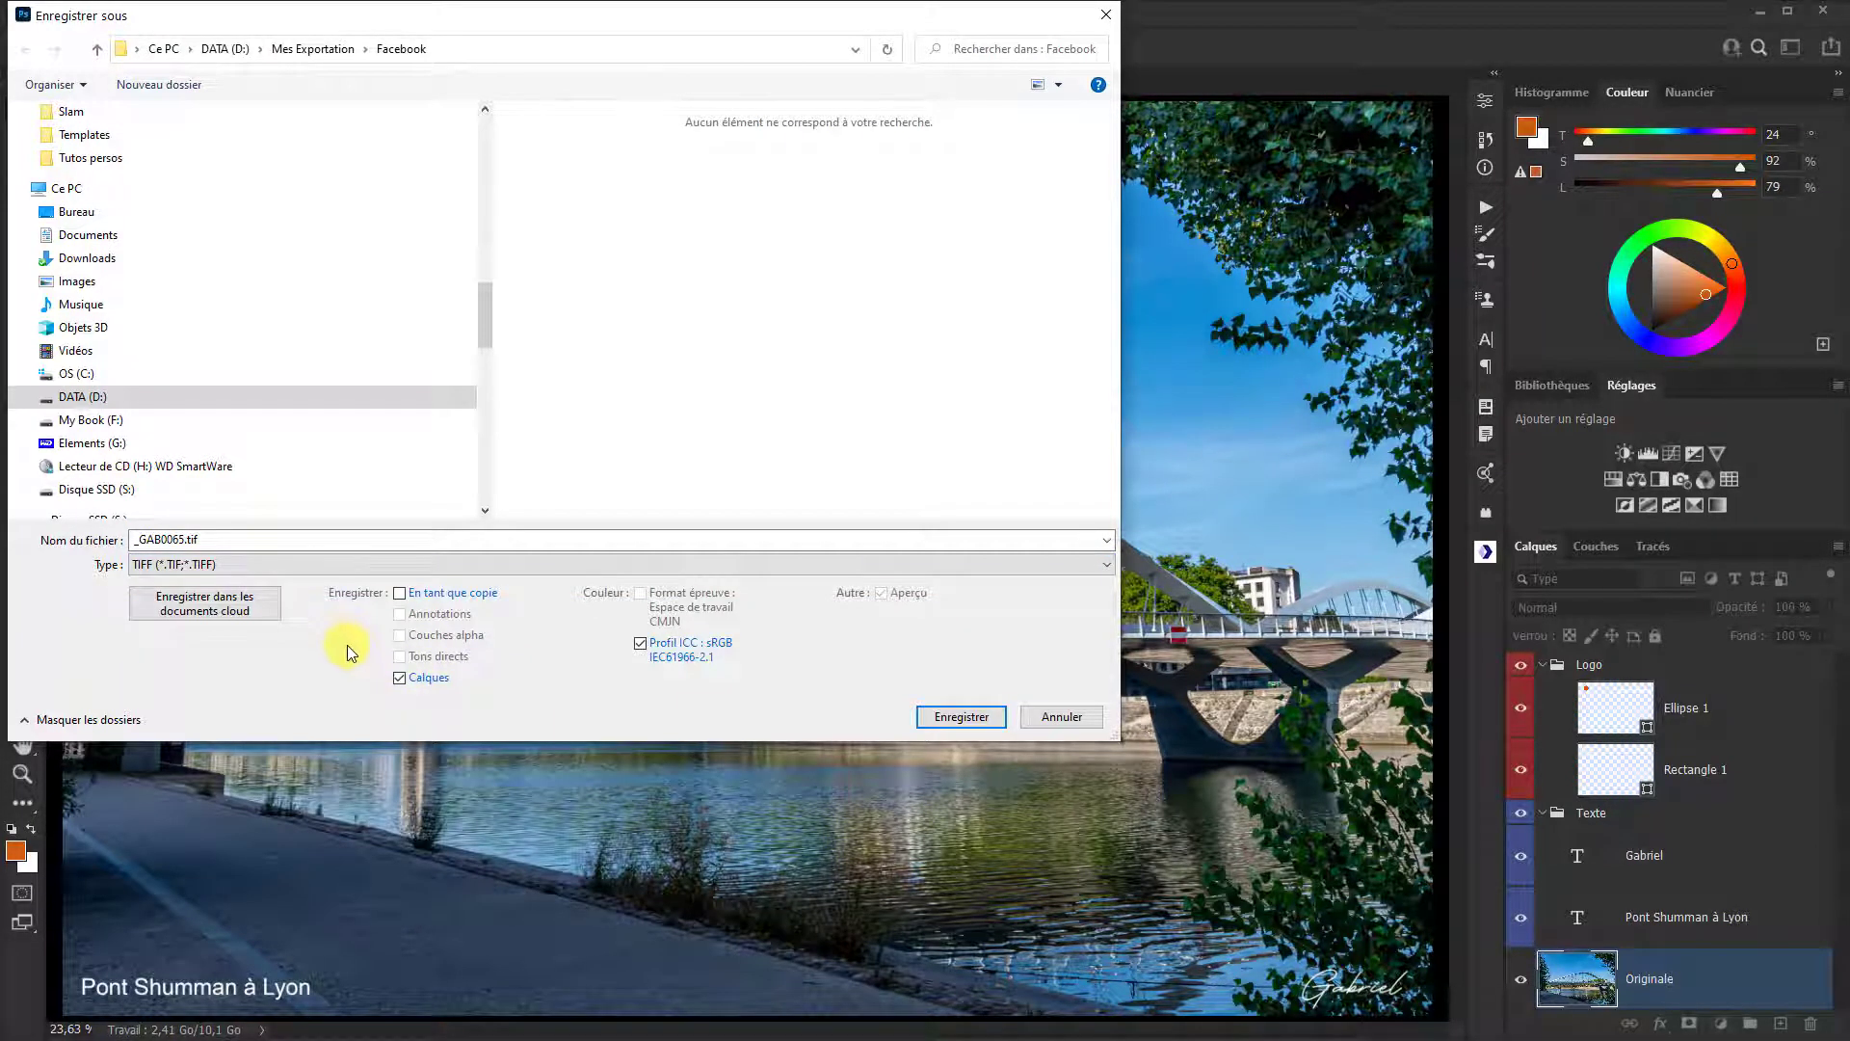
{"action": "left_click", "coordinate": [399, 677]}
{"action": "left_click", "coordinate": [963, 717]}
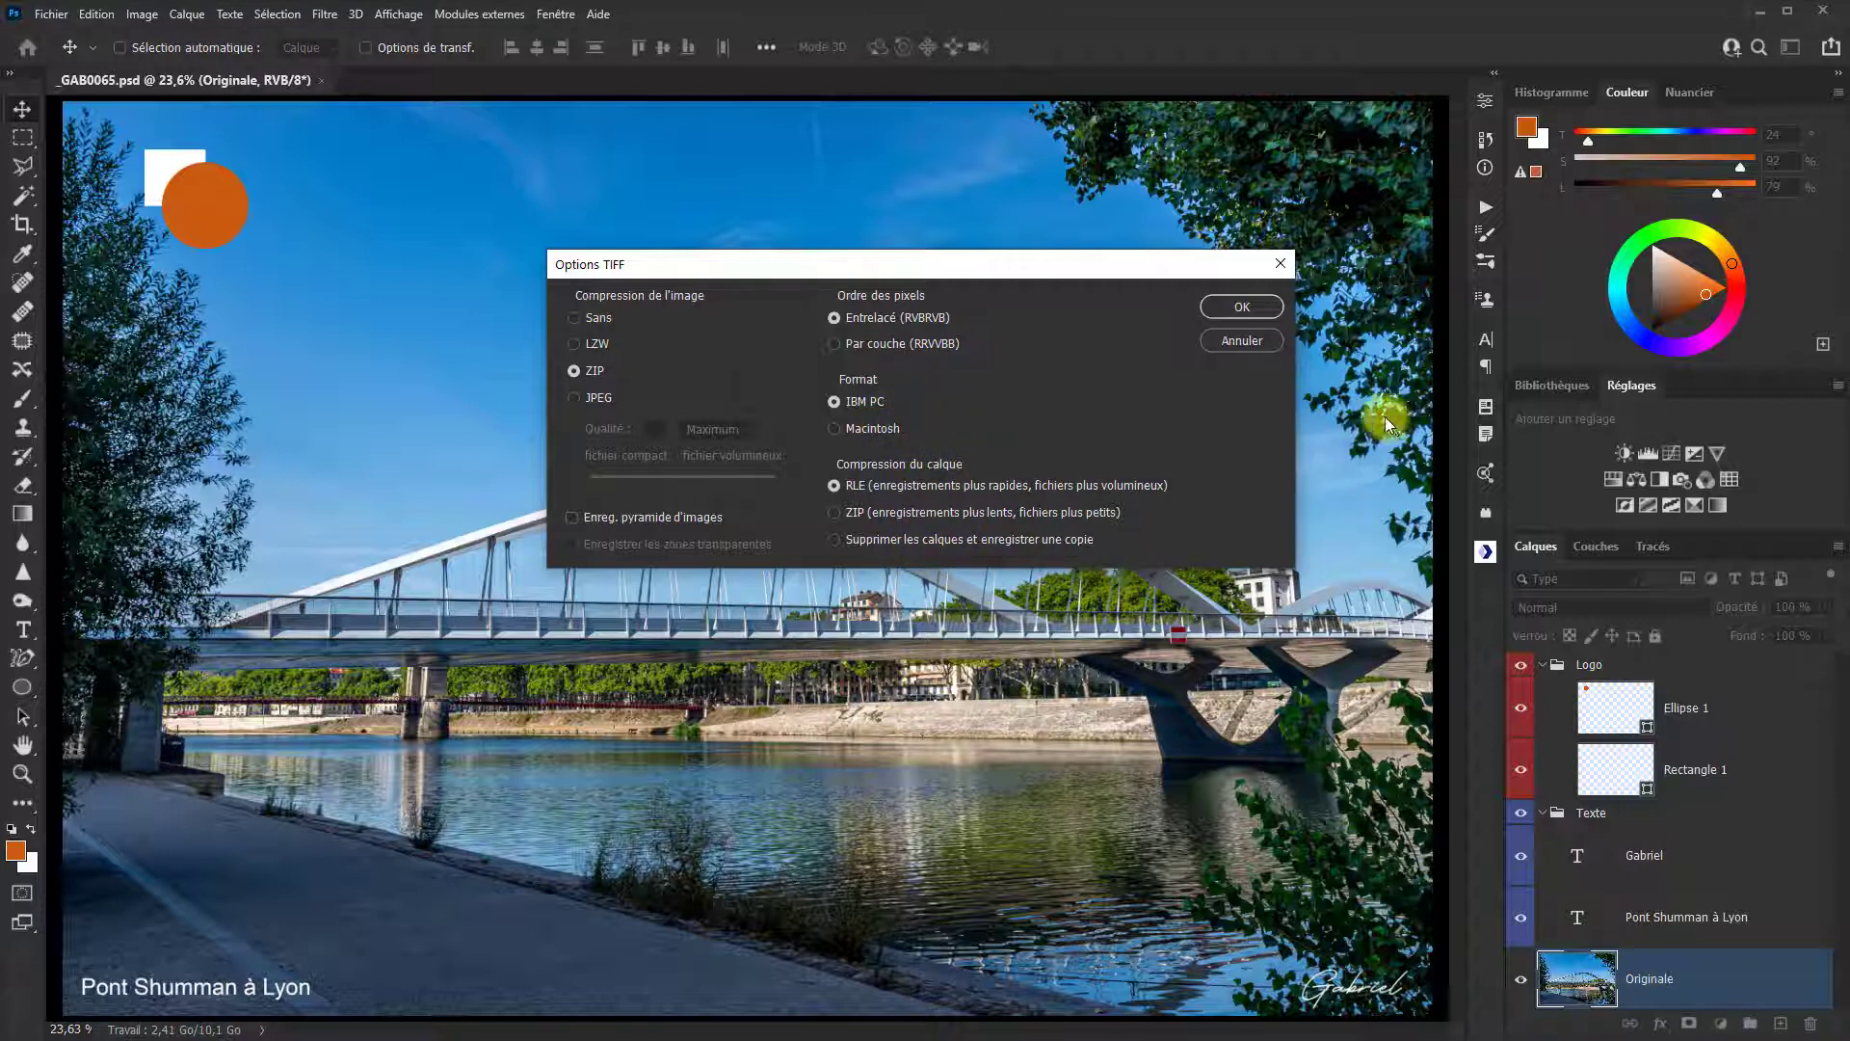
{"action": "key", "text": "Return"}
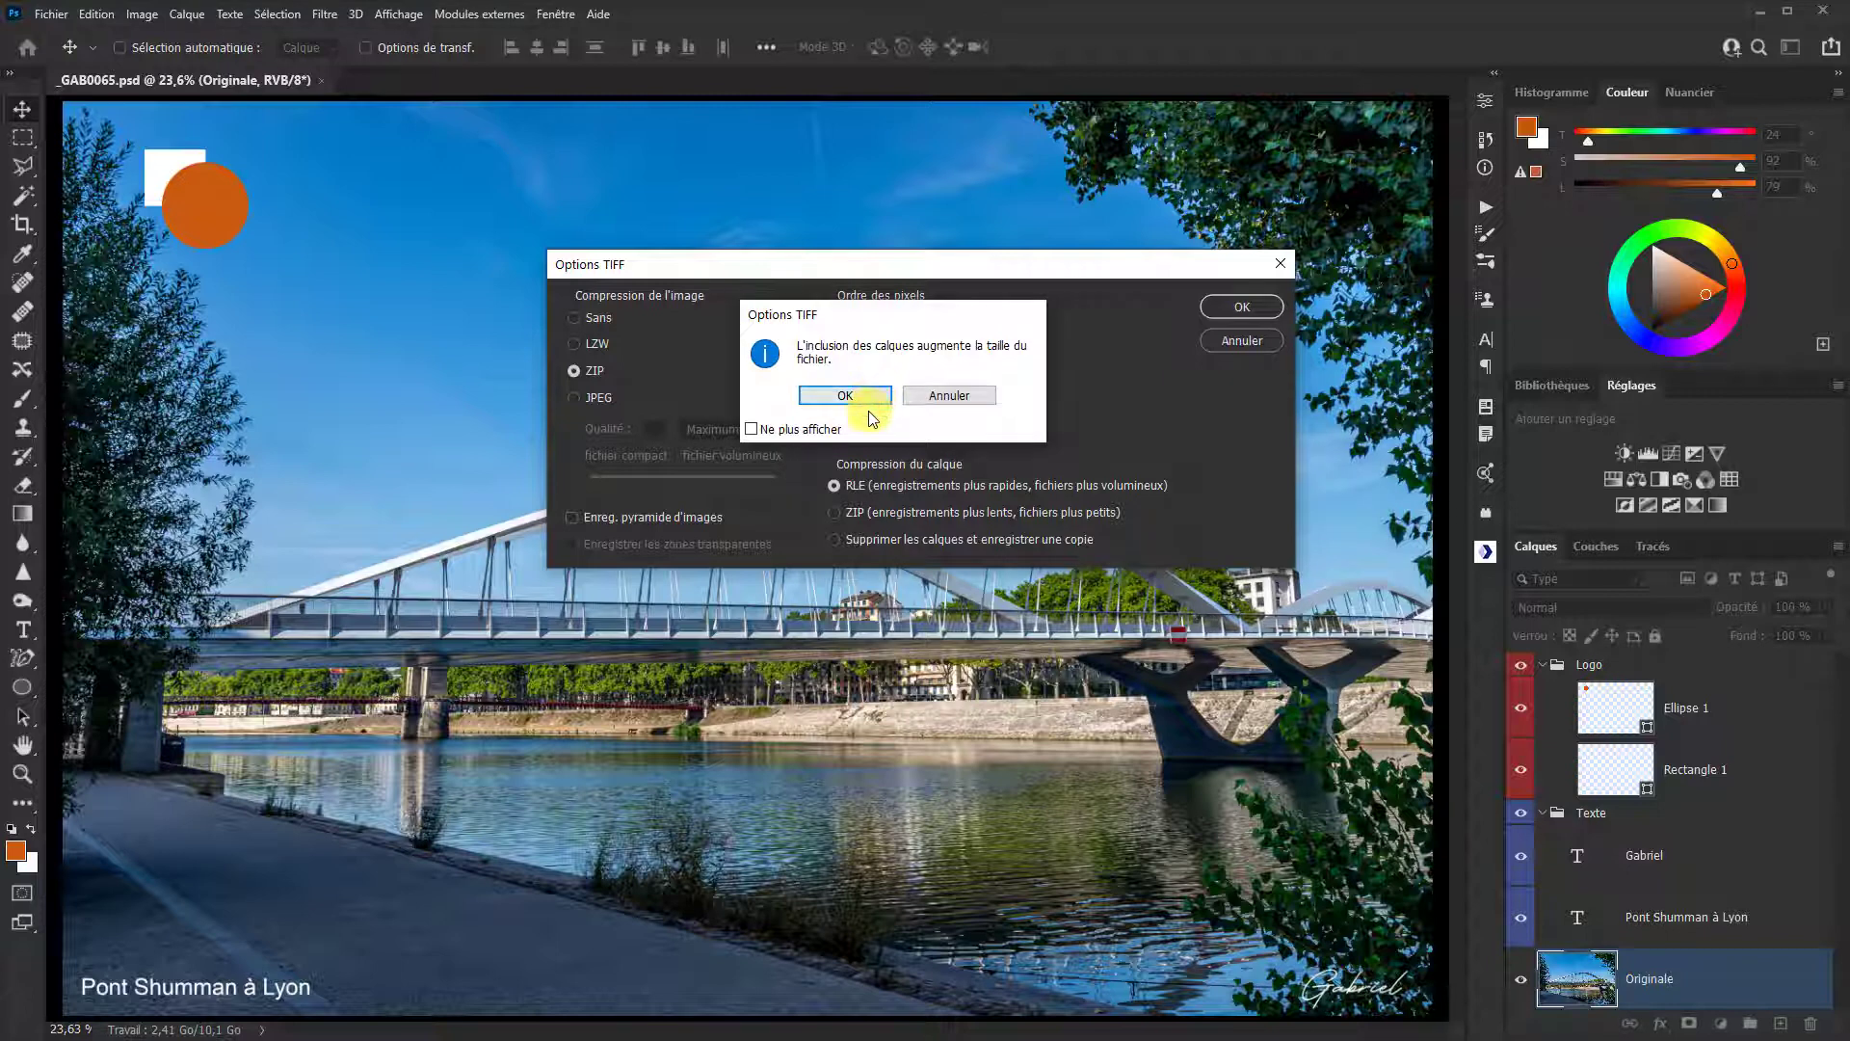
{"action": "left_click", "coordinate": [855, 397]}
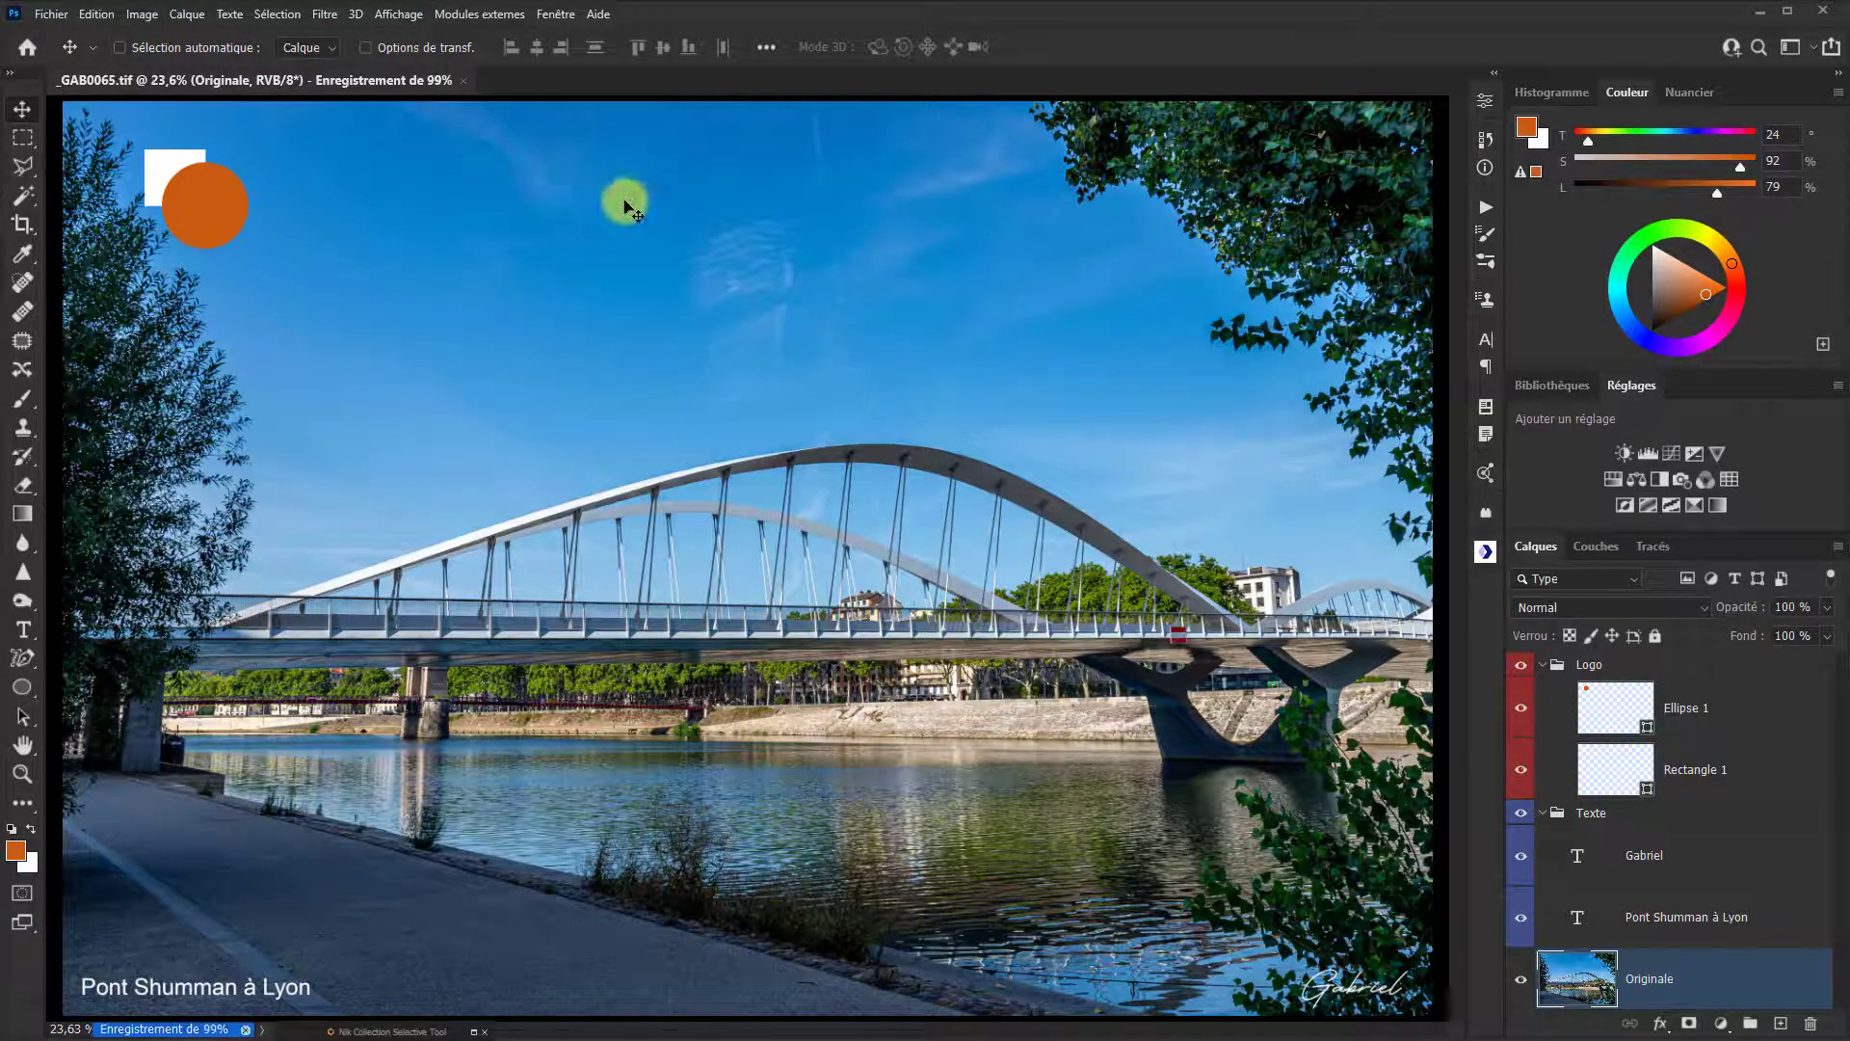
Step: Switch to the web browser and open the complete Lightroom training page on the Vive la Photo site
{"action": "left_click", "coordinate": [27, 47]}
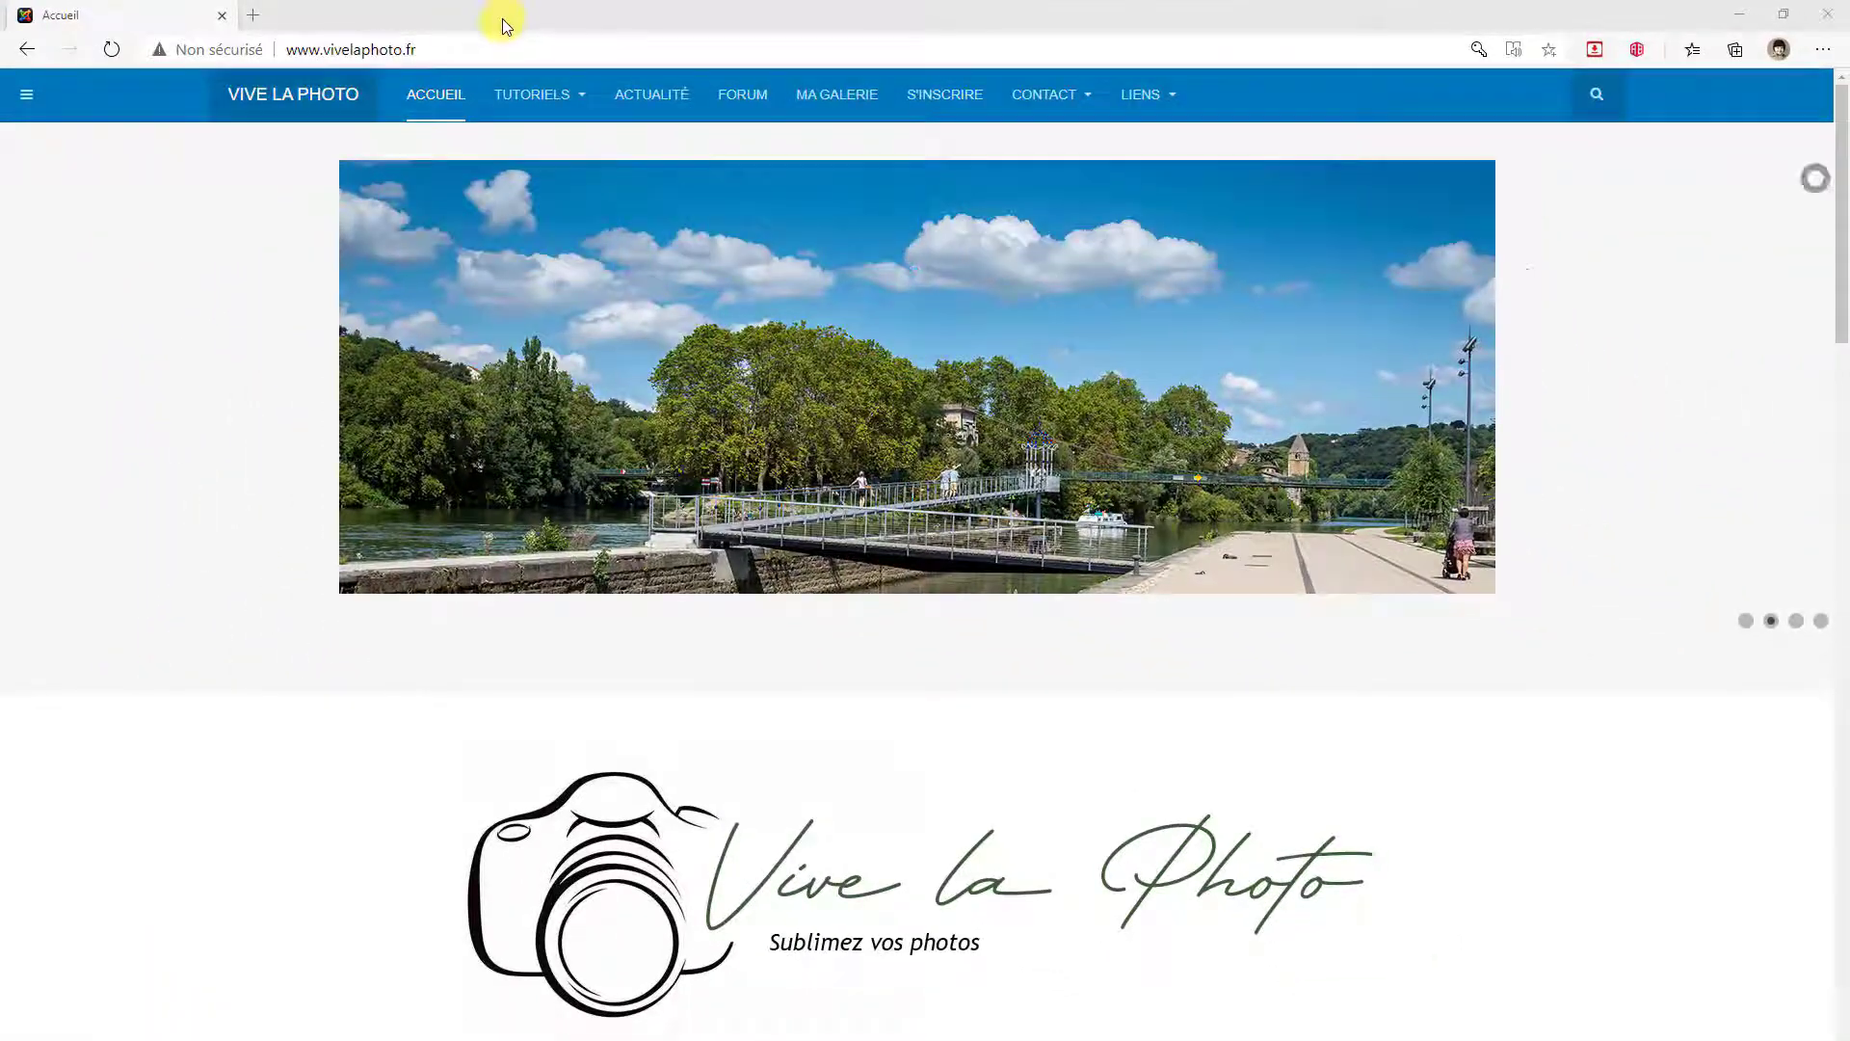
{"action": "mouse_move", "coordinate": [554, 125]}
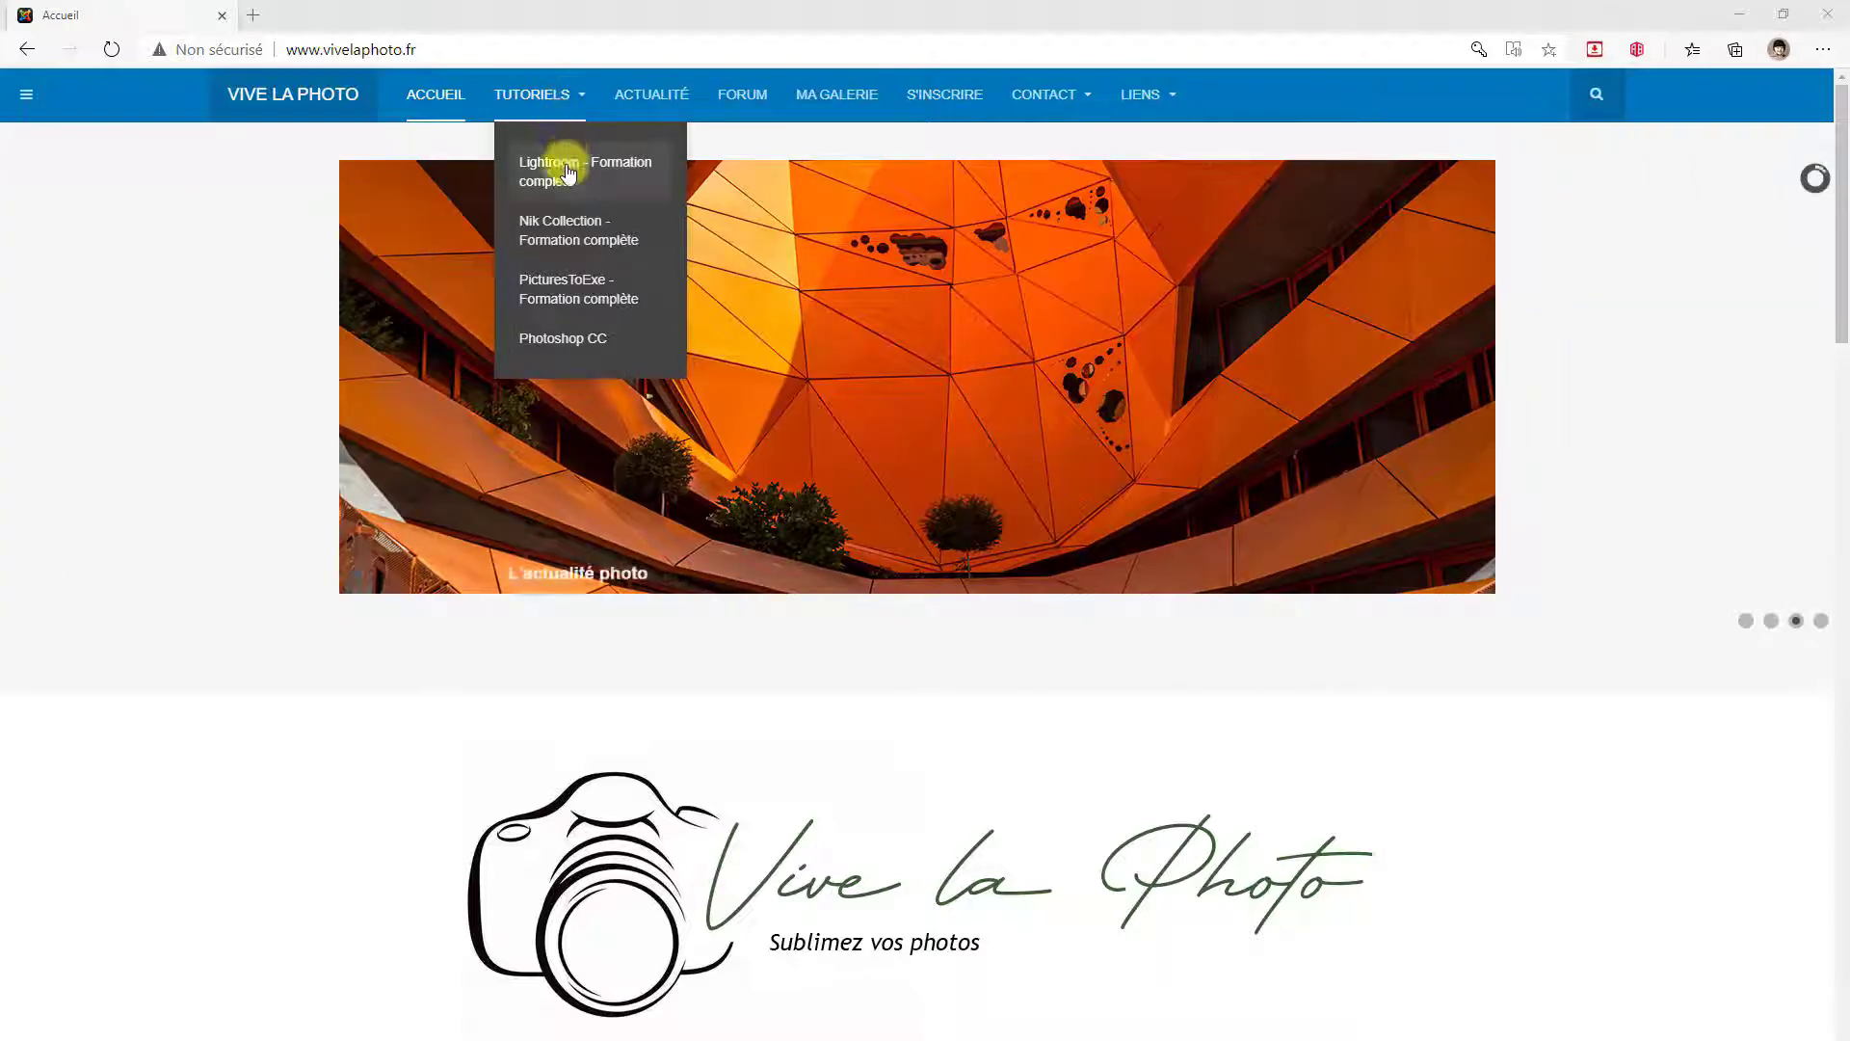
{"action": "left_click", "coordinate": [568, 172]}
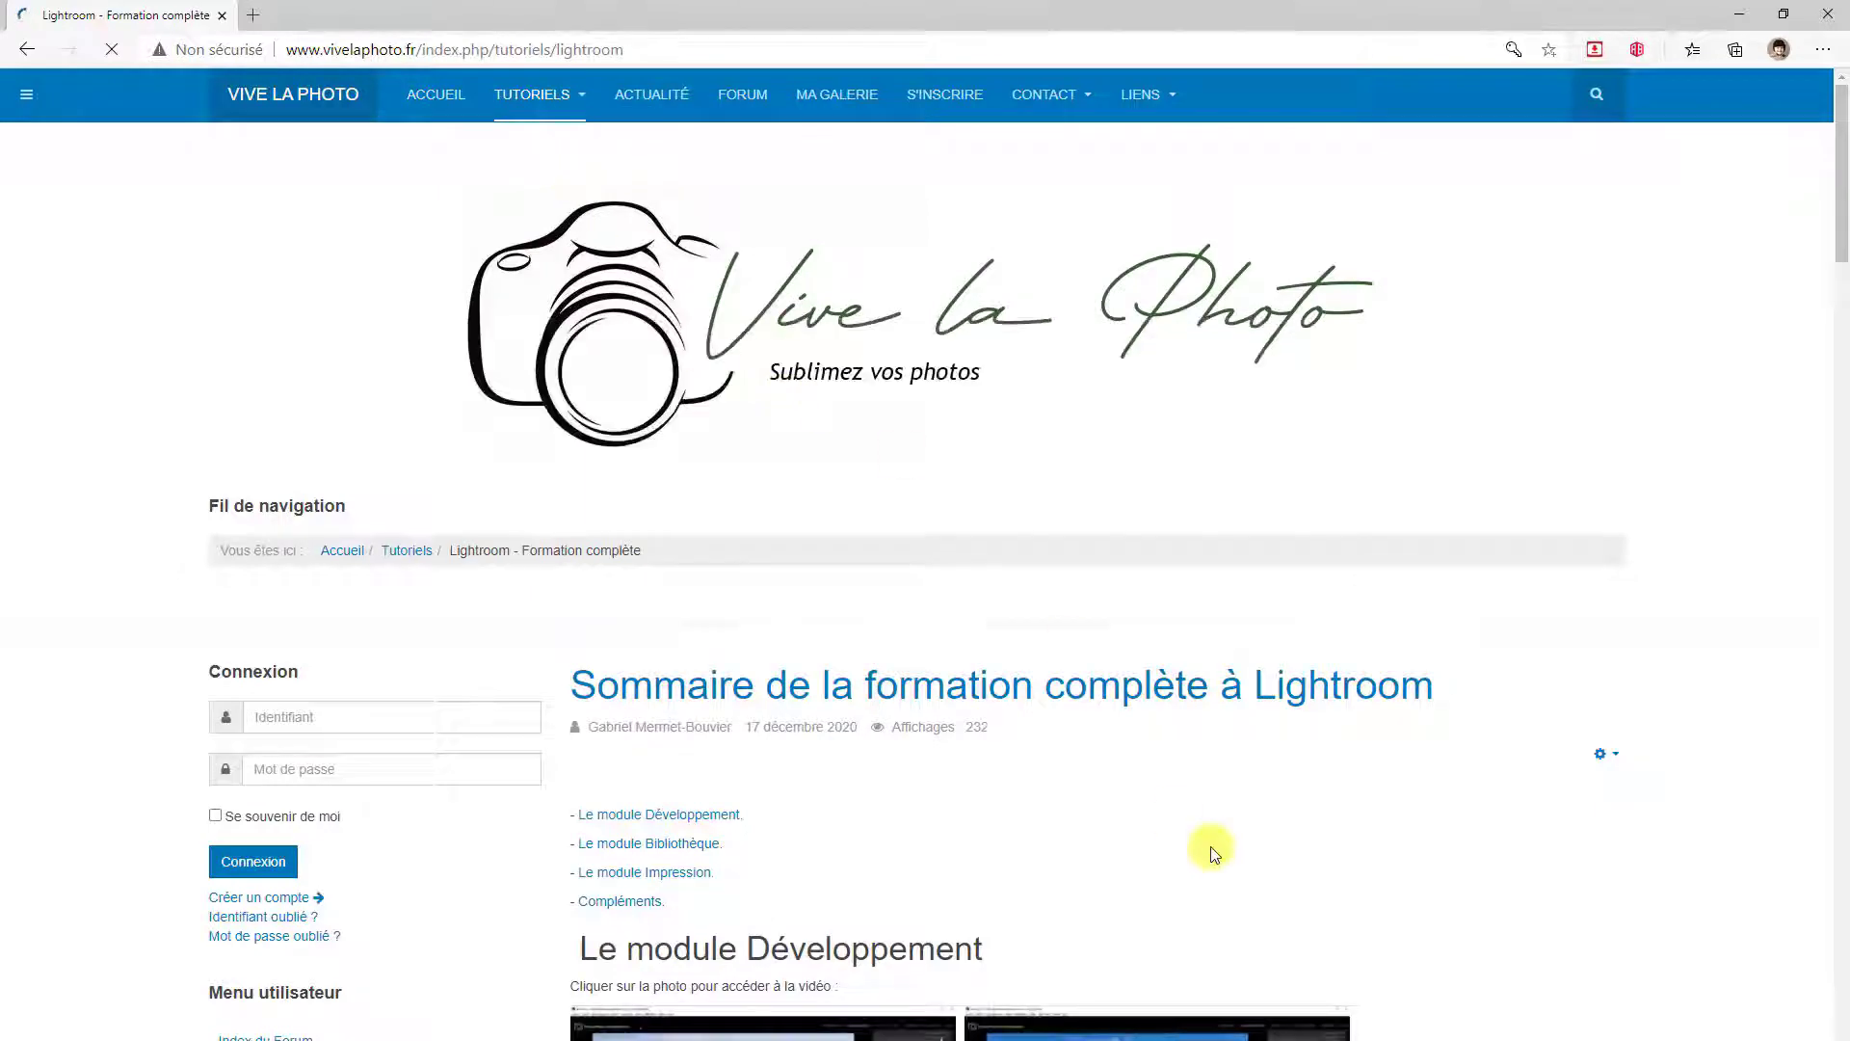
Step: Look through the Développement module tutorials and open Chapitre 1 - Partie 1 - Paysage to view its article and videos
{"action": "scroll", "coordinate": [1212, 846], "scroll_direction": "down", "scroll_amount": 6}
{"action": "scroll", "coordinate": [1212, 846], "scroll_direction": "up", "scroll_amount": 3}
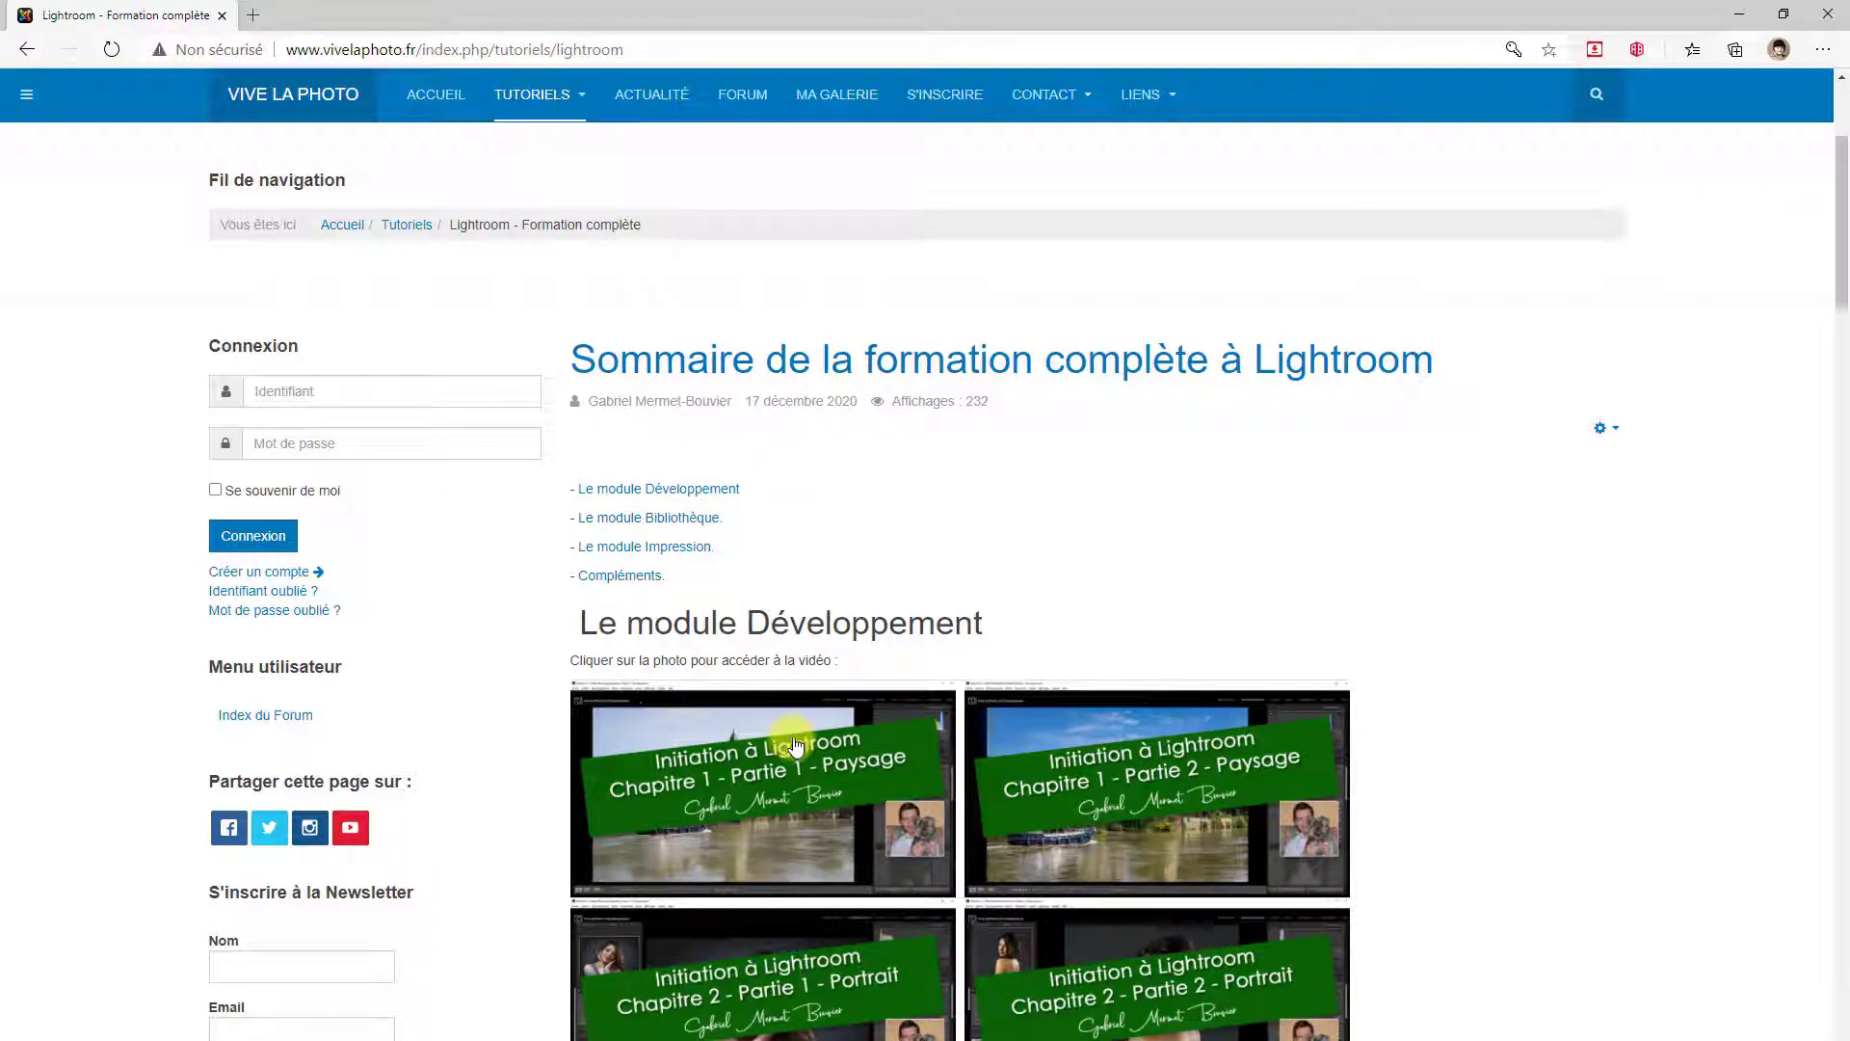
{"action": "scroll", "coordinate": [796, 745], "scroll_direction": "down", "scroll_amount": 5}
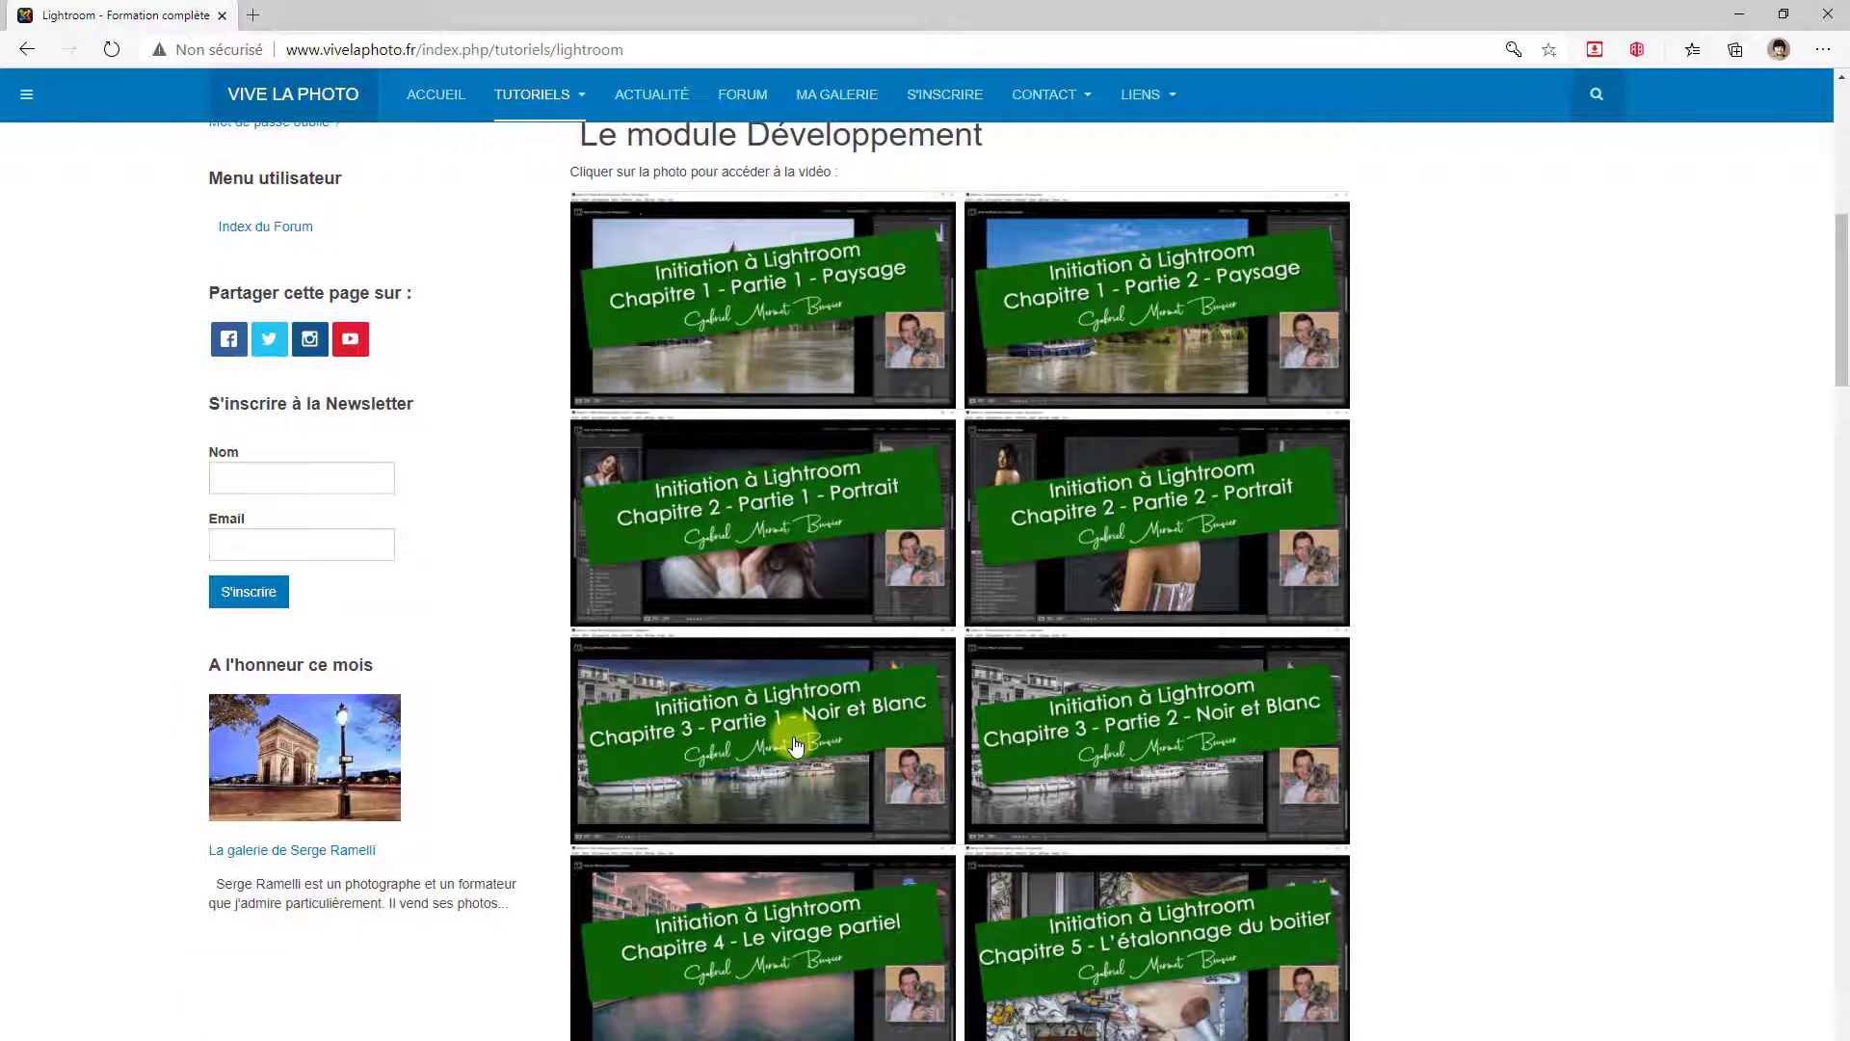
{"action": "left_click", "coordinate": [842, 337]}
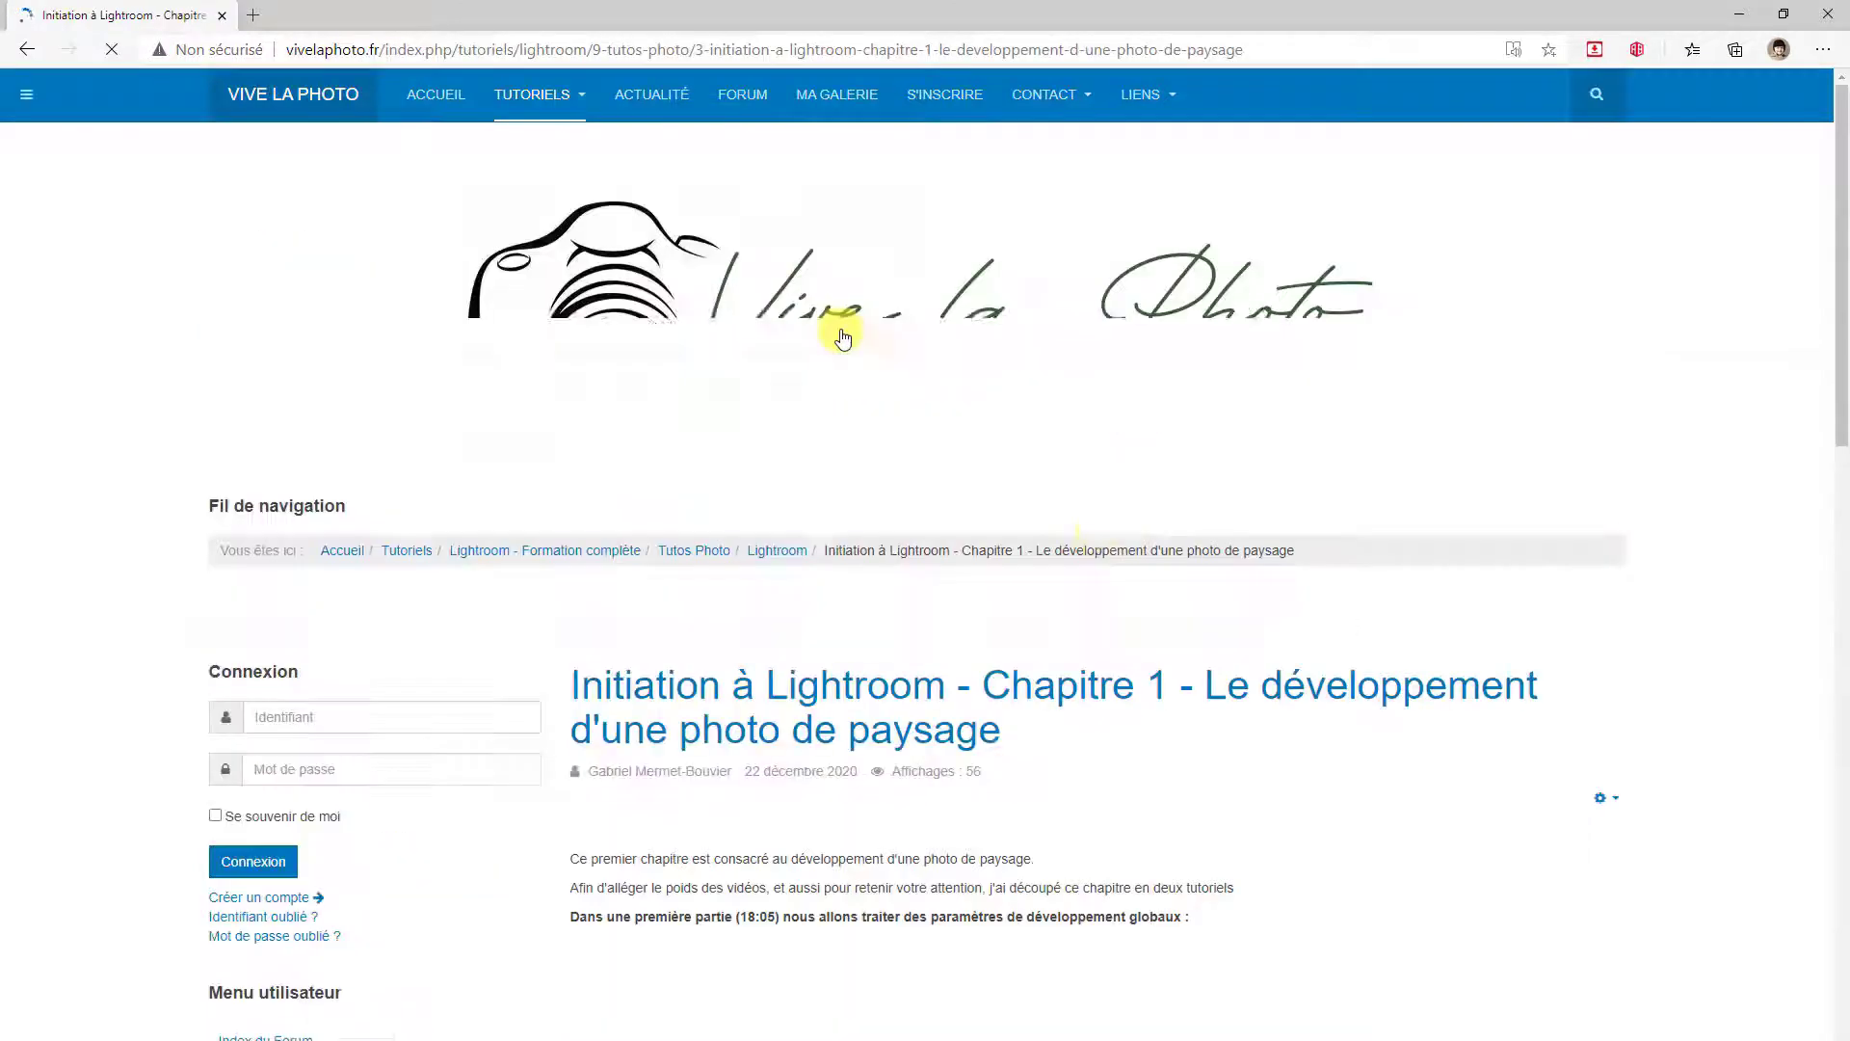
{"action": "scroll", "coordinate": [1106, 643], "scroll_direction": "down", "scroll_amount": 5}
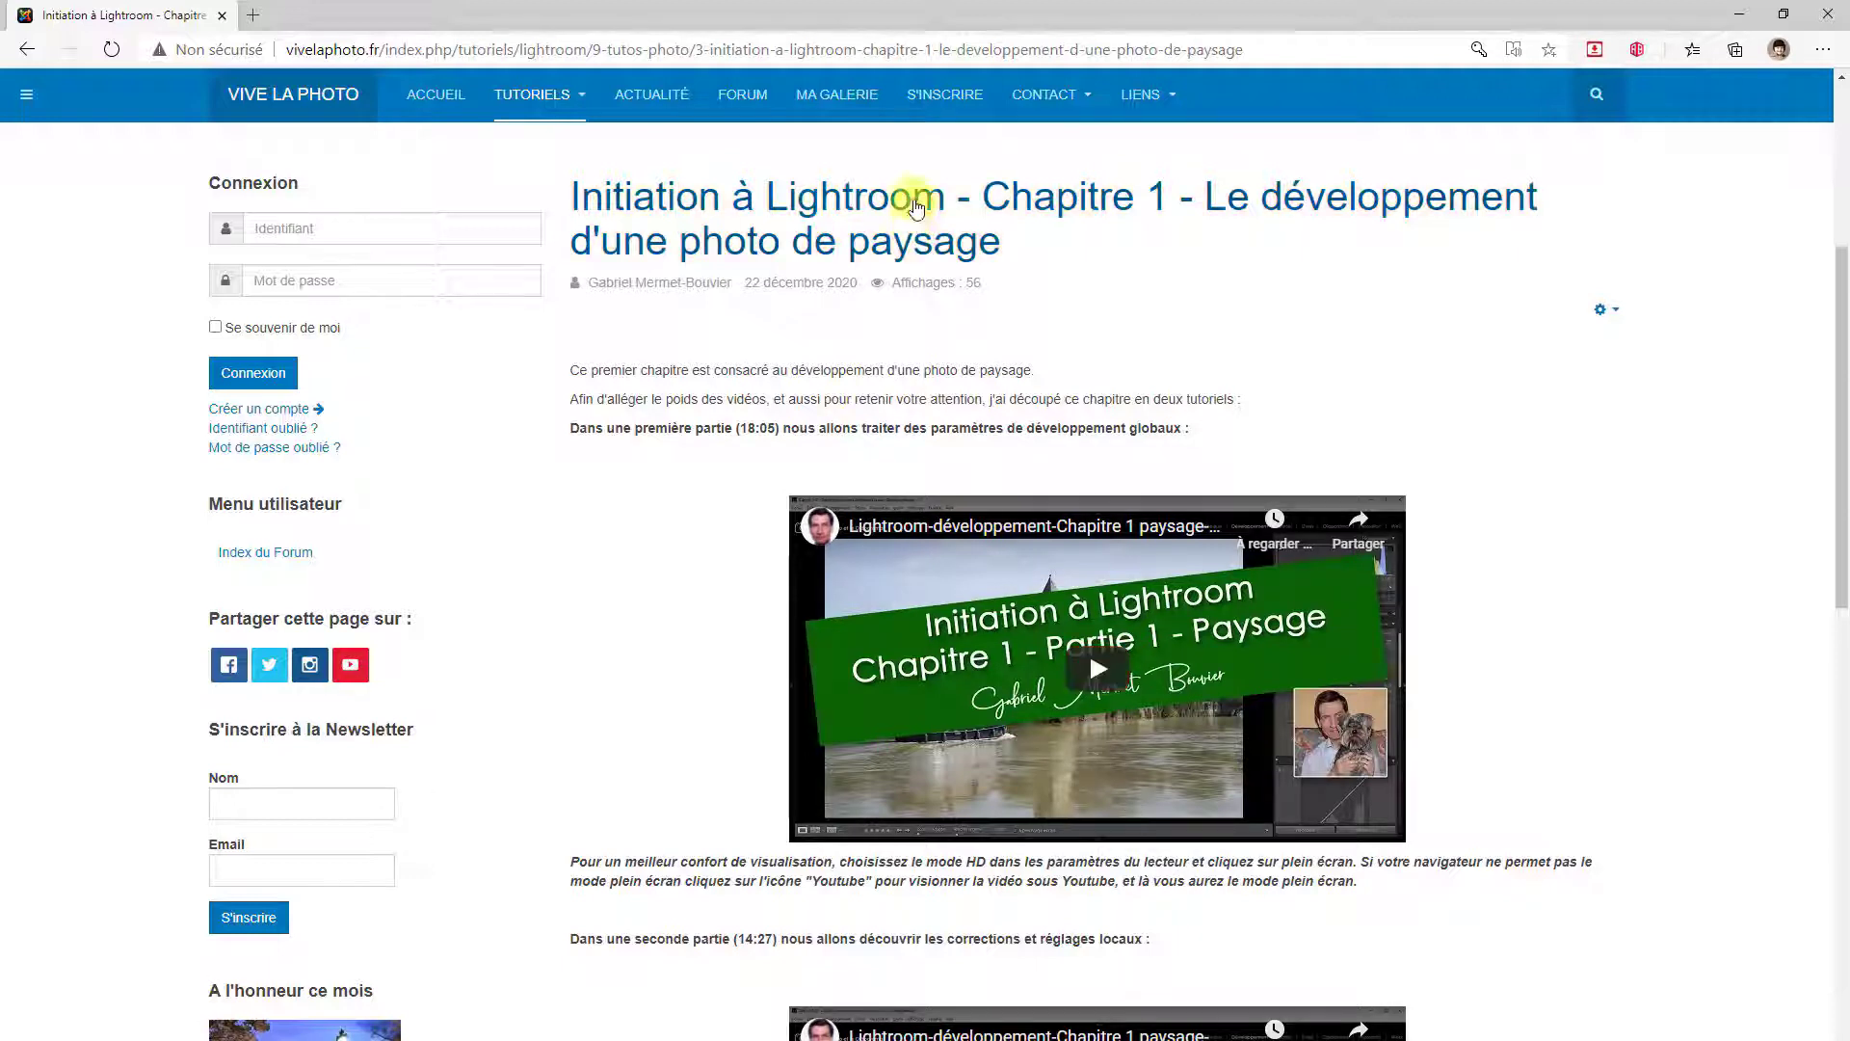
Step: Open the site's forum and look over its discussion sections
{"action": "left_click", "coordinate": [754, 97]}
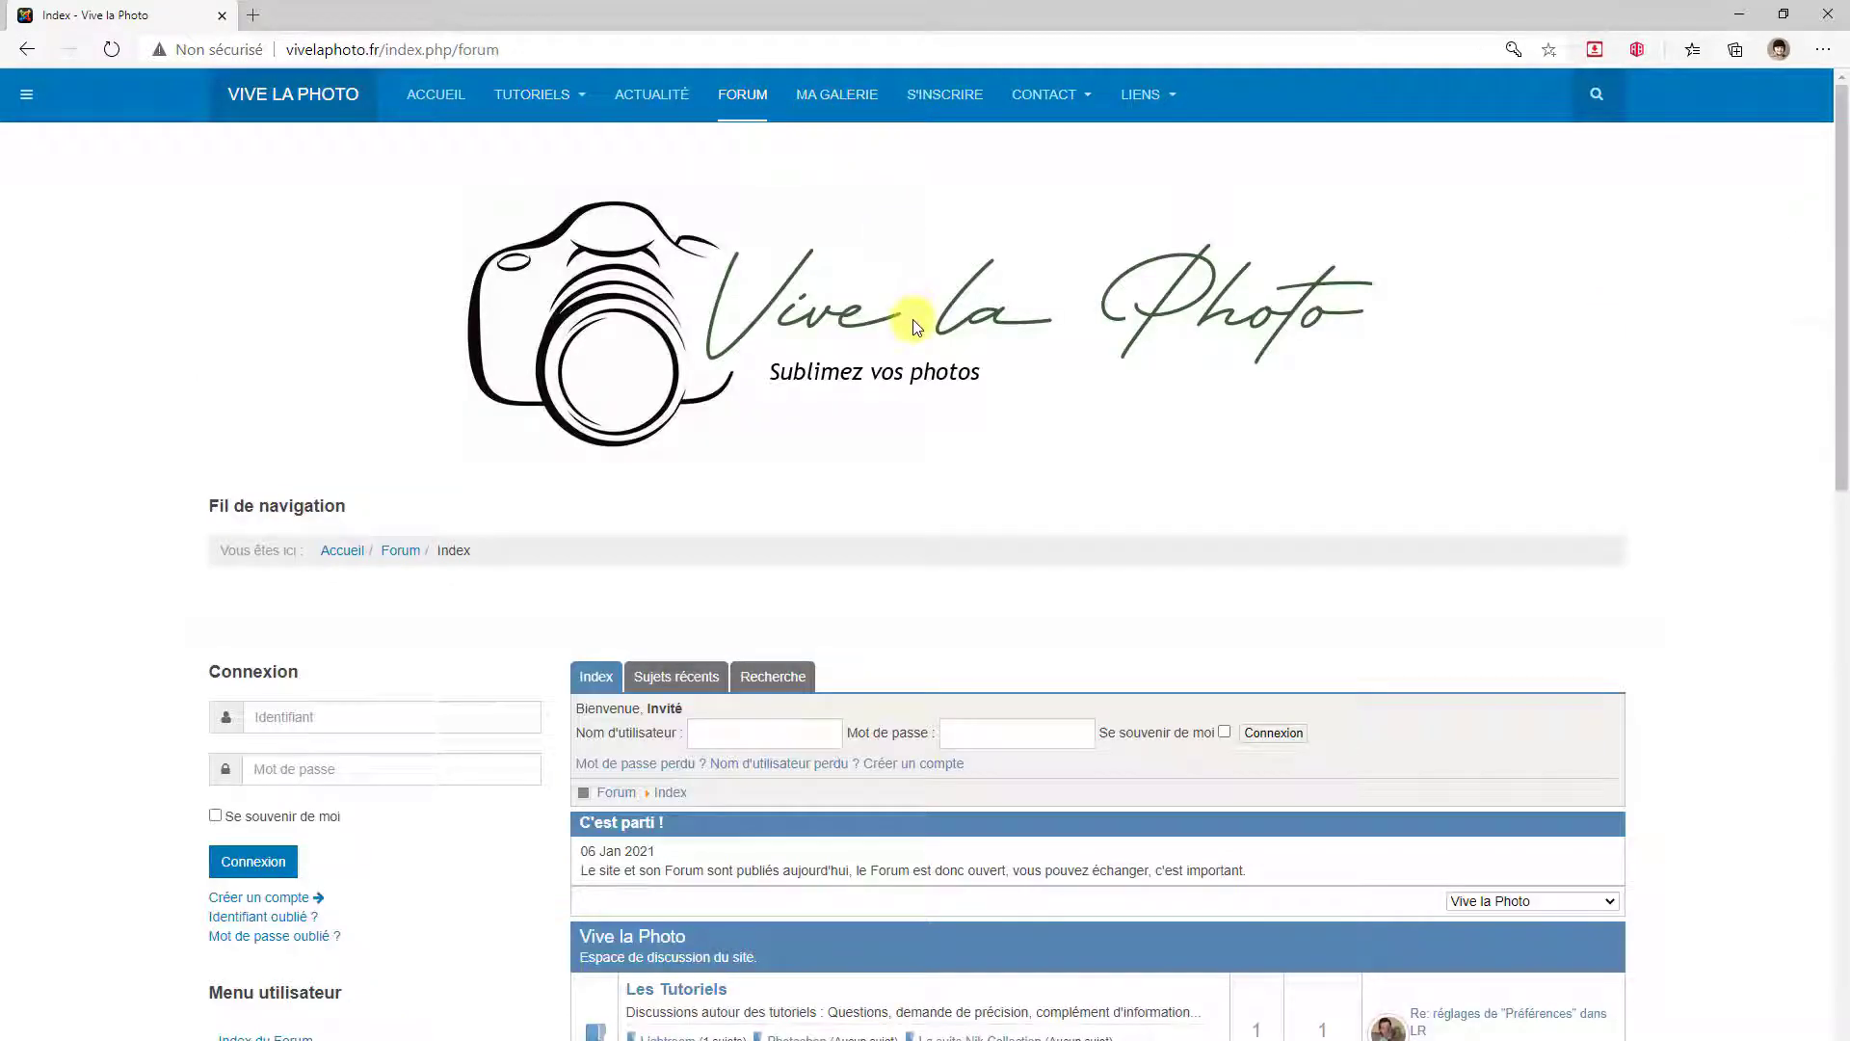
{"action": "scroll", "coordinate": [911, 320], "scroll_direction": "down", "scroll_amount": 5}
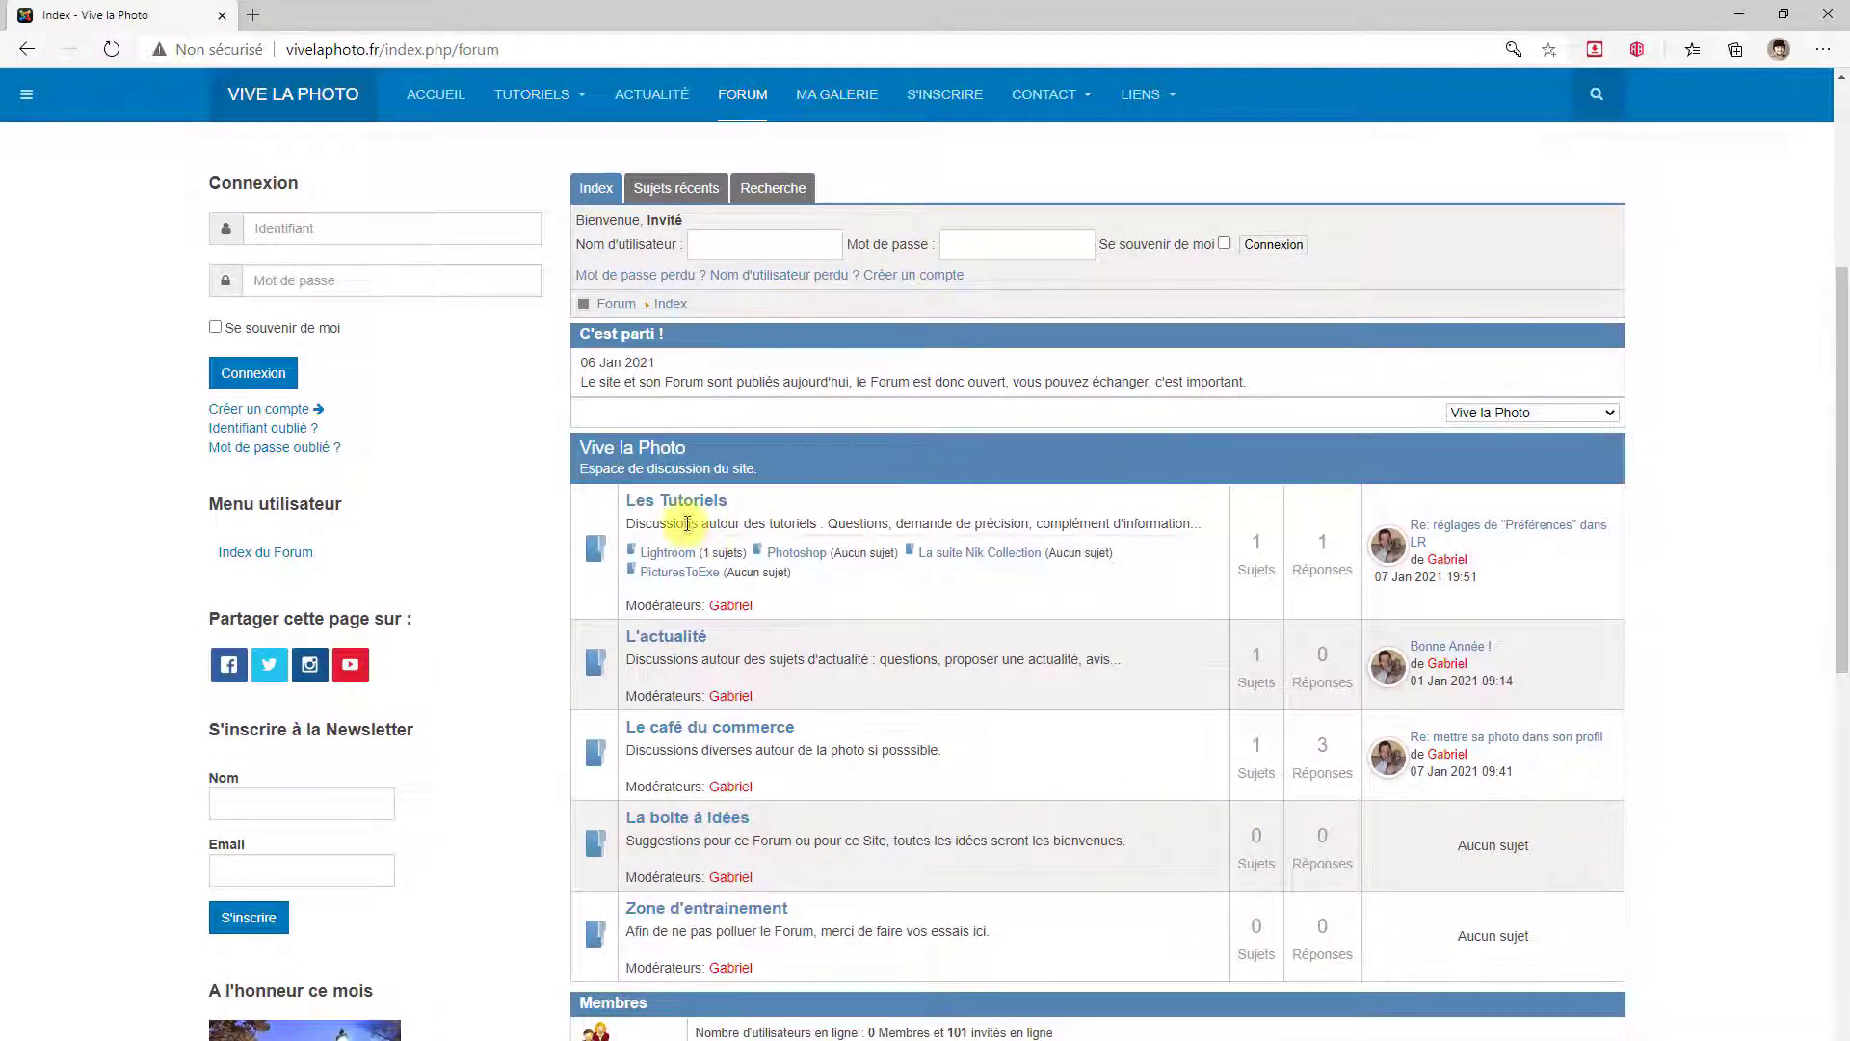